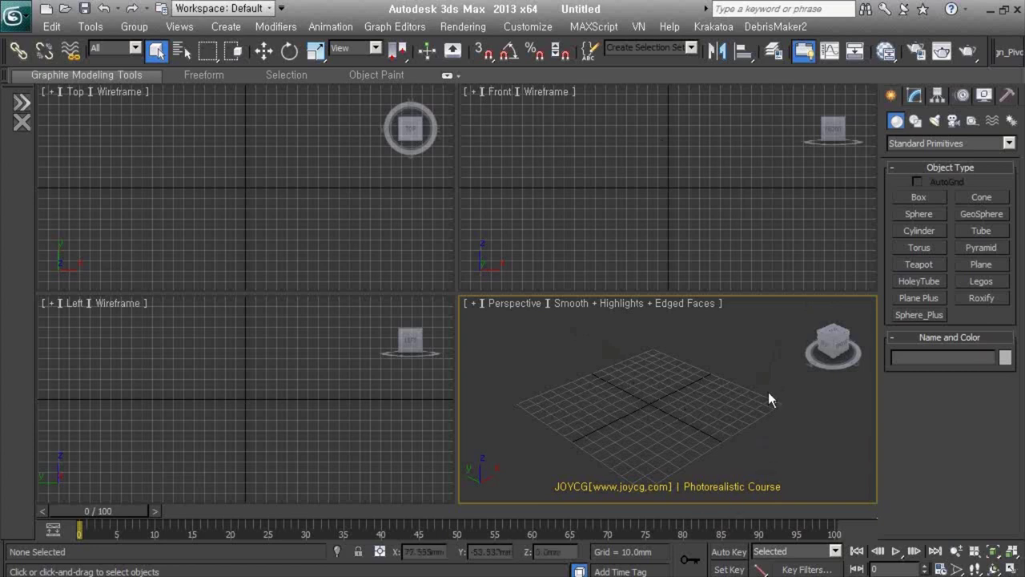
Create two spheres side by side at the centre of the perspective grid.
click(925, 215)
drag(653, 414, 664, 439)
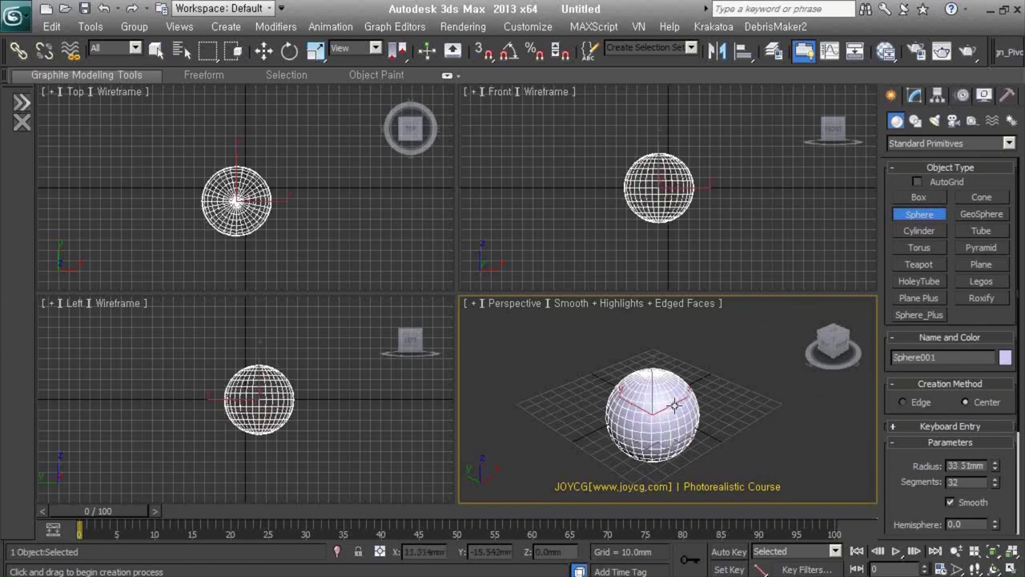
middle_drag(756, 476, 751, 450)
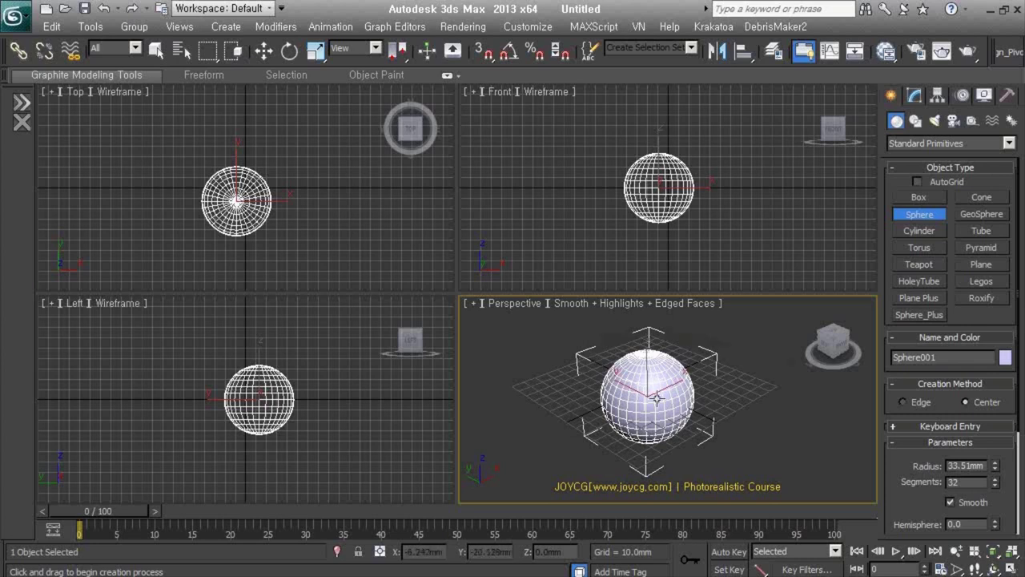
drag(723, 401, 652, 436)
key(q)
Select all the spheres and delete them, leaving an empty scene.
key(ctrl+a)
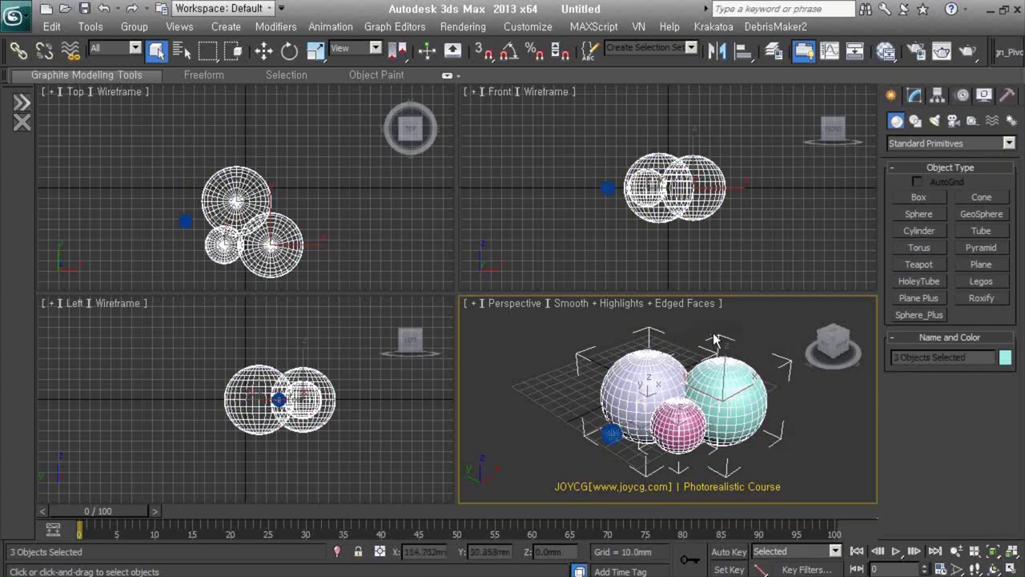
key(j)
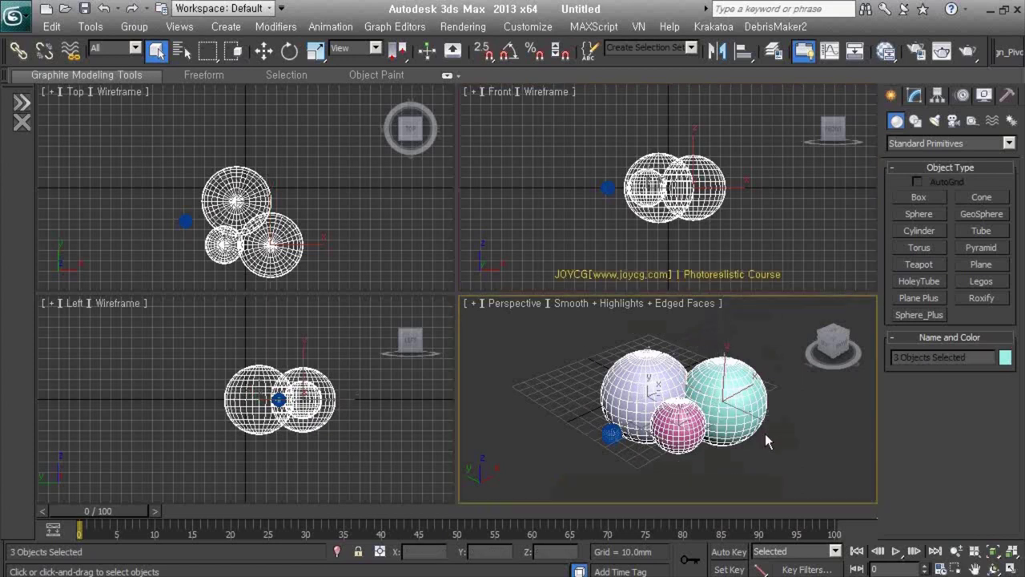
click(786, 427)
key(ctrl+a)
key(Delete)
scroll(592, 369, up, 3)
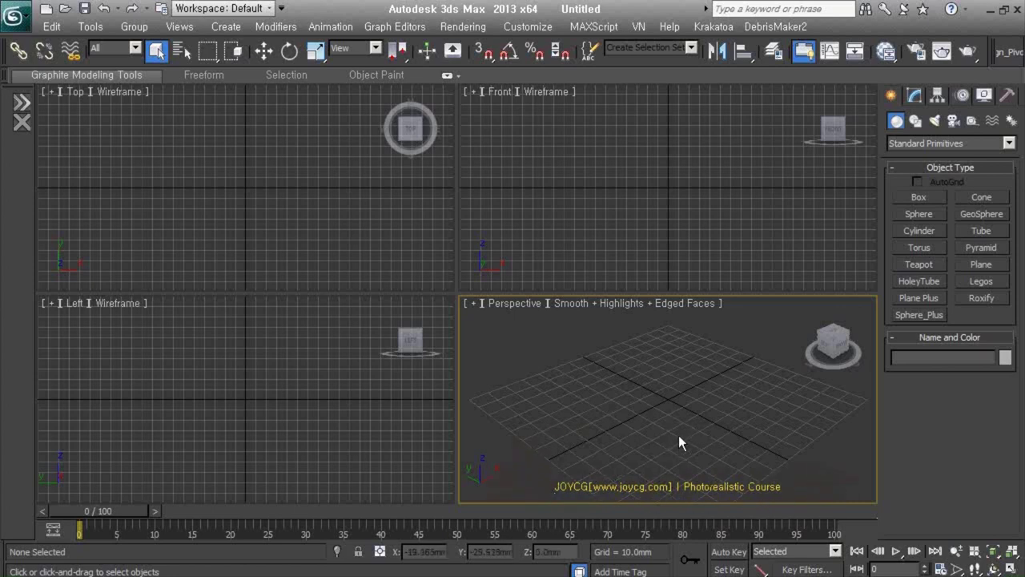
In General preferences, try Scene Undo Levels of 20 and 5, finally setting it to 10.
click(529, 28)
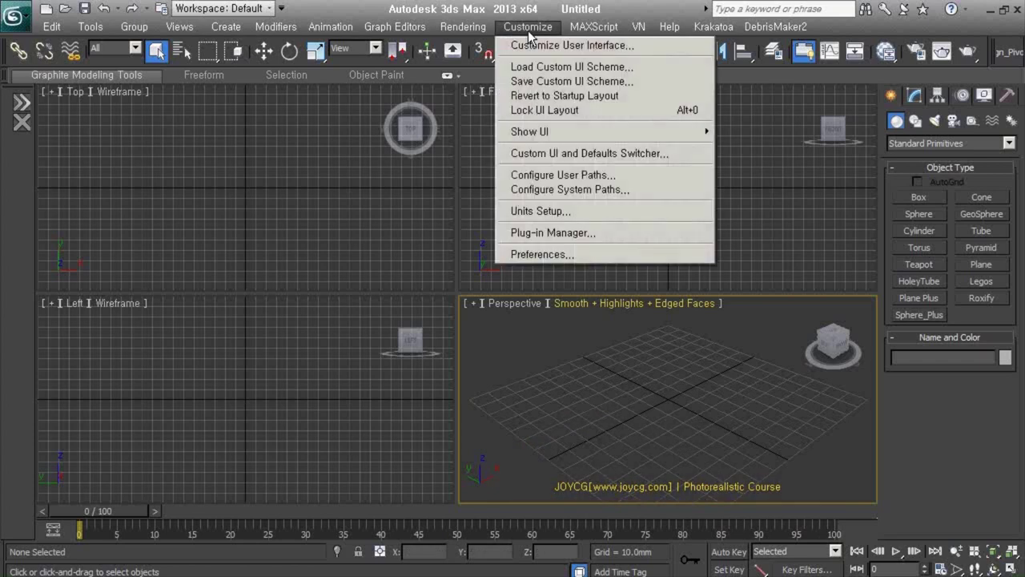
click(556, 254)
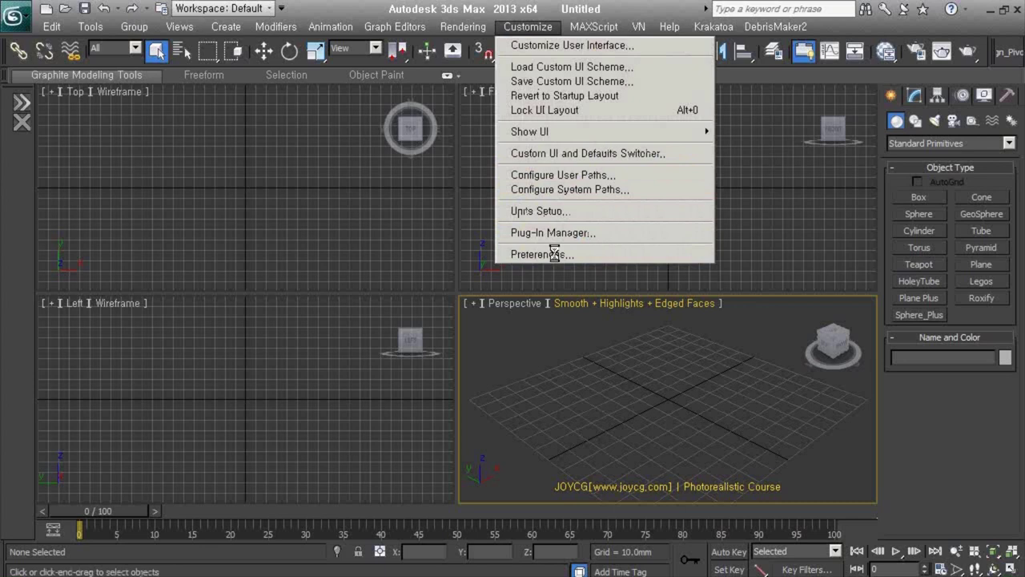
click(309, 133)
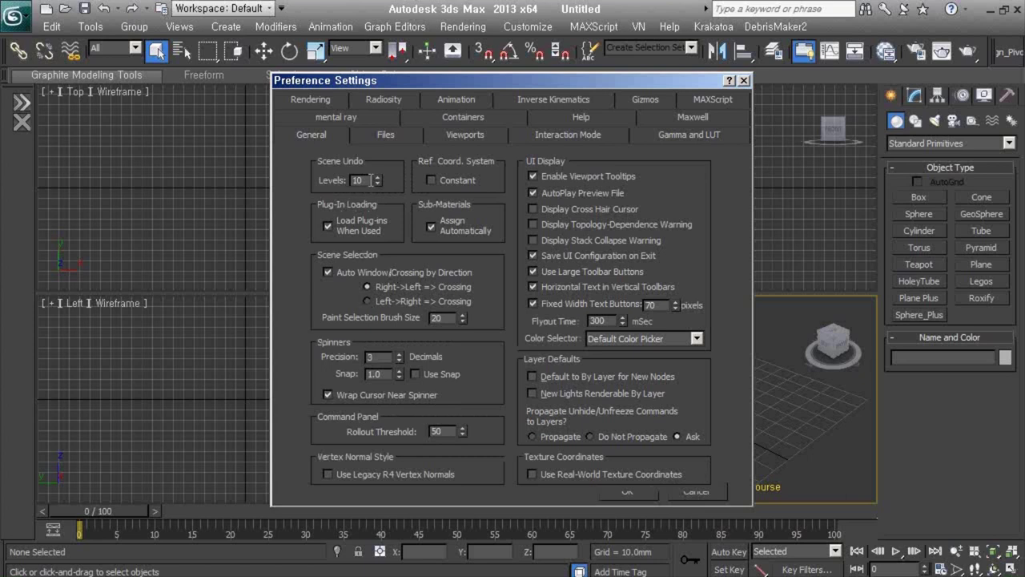
double_click(358, 180)
text(20)
key(Return)
text(10)
text(5)
text(10)
key(Return)
In Files preferences, set Auto Backup to 5 files with a 60.0-minute interval.
click(465, 135)
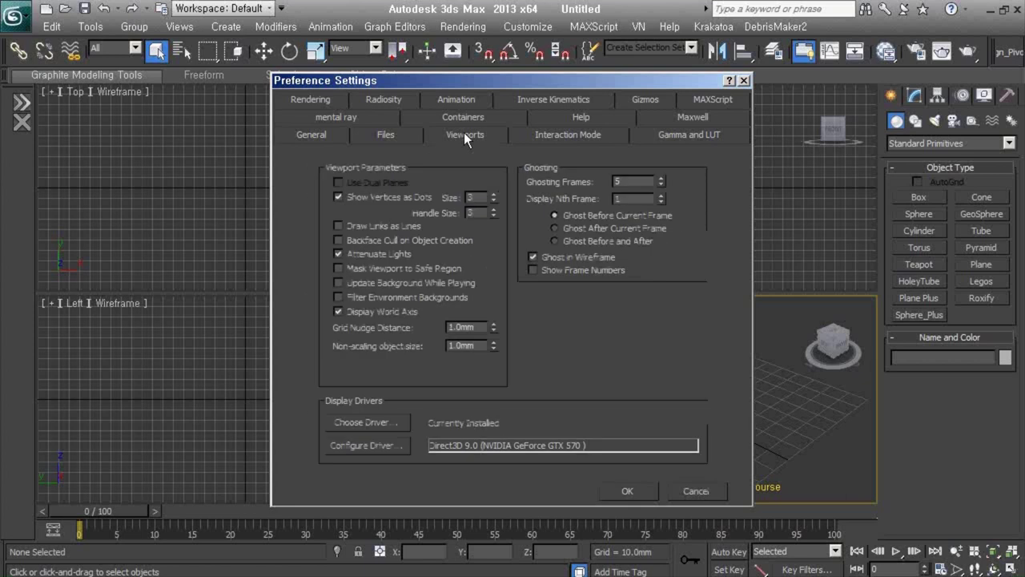
click(399, 134)
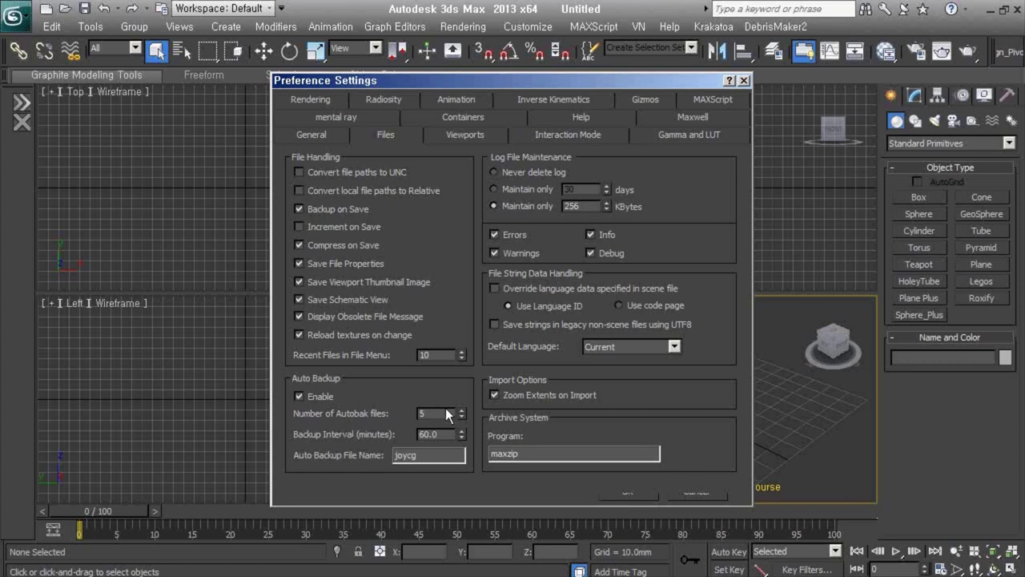
click(461, 410)
text(5)
key(Return)
click(438, 431)
key(Return)
Cancel Preference Settings and open Render Setup, moving it toward the screen centre.
click(687, 489)
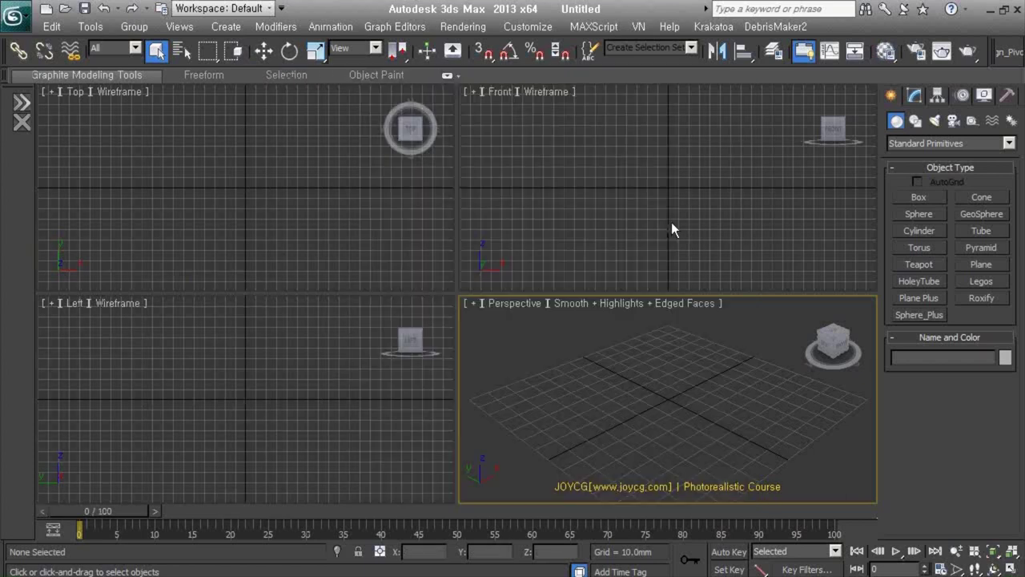
click(918, 51)
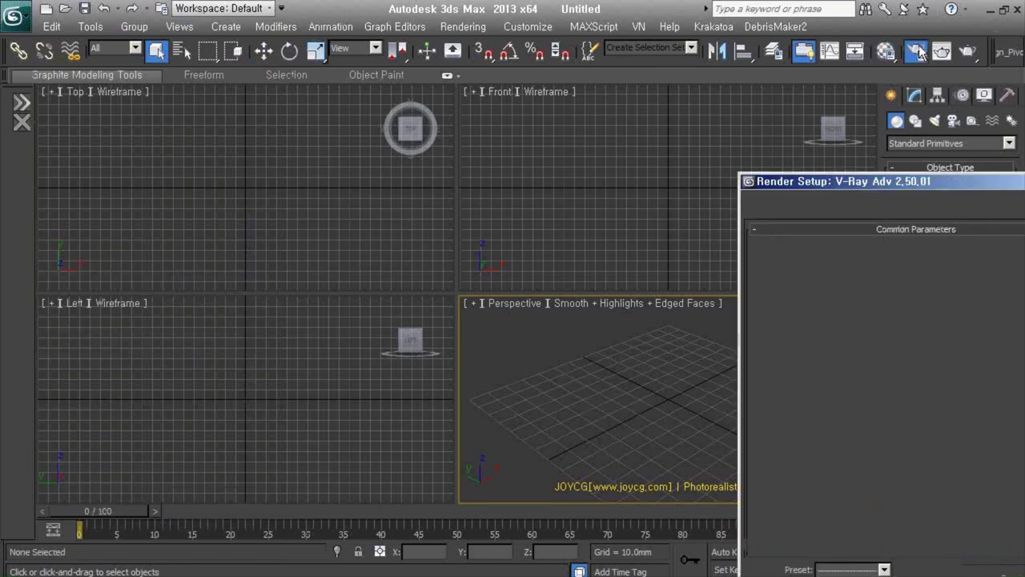
mouse_move(899, 188)
mouse_down()
mouse_move(671, 108)
mouse_move(422, 96)
mouse_up()
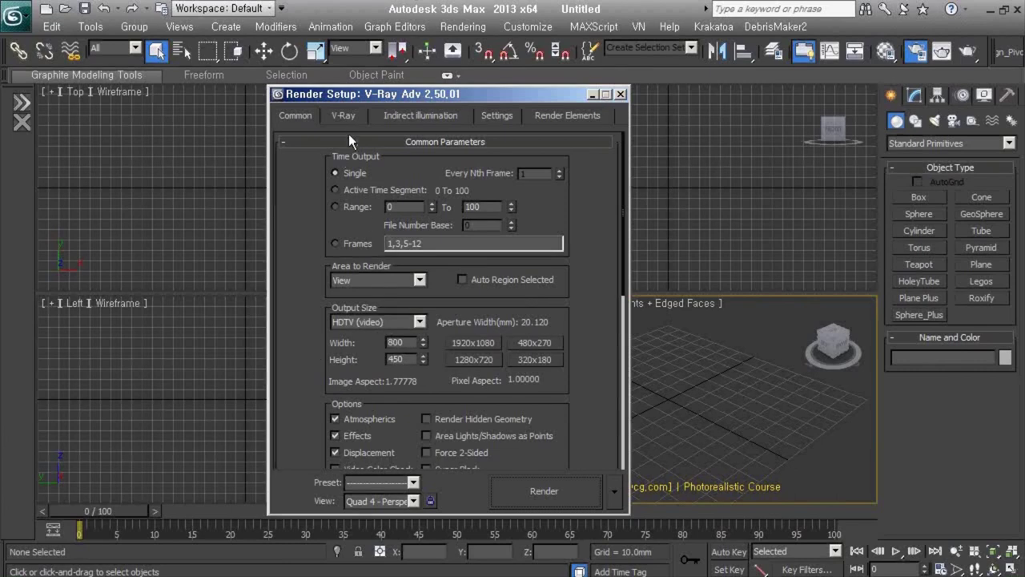
Review the V-Ray frame buffer and image sampler rollouts, then return to Indirect illumination.
click(371, 118)
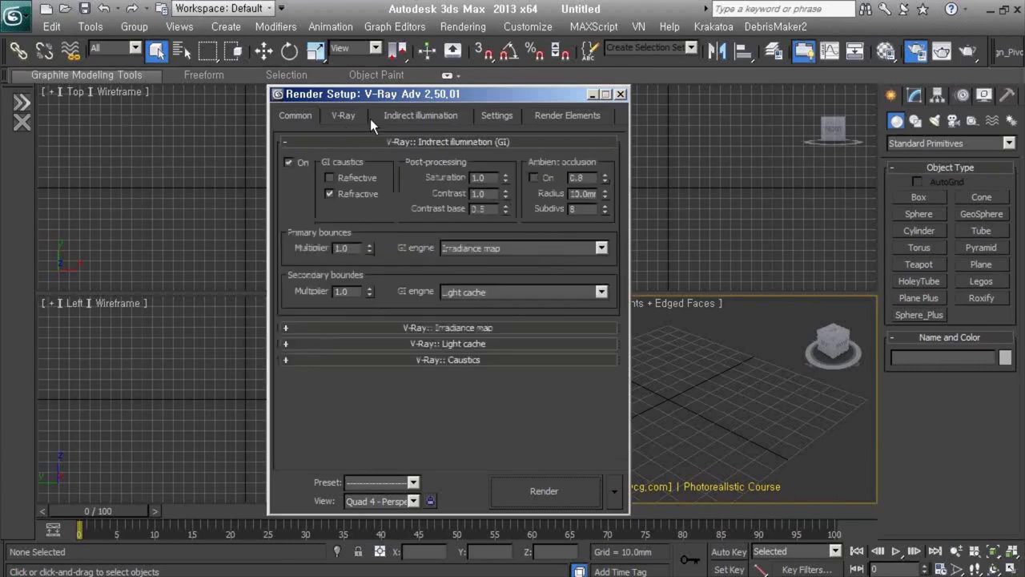
click(342, 114)
click(300, 192)
click(300, 191)
click(385, 175)
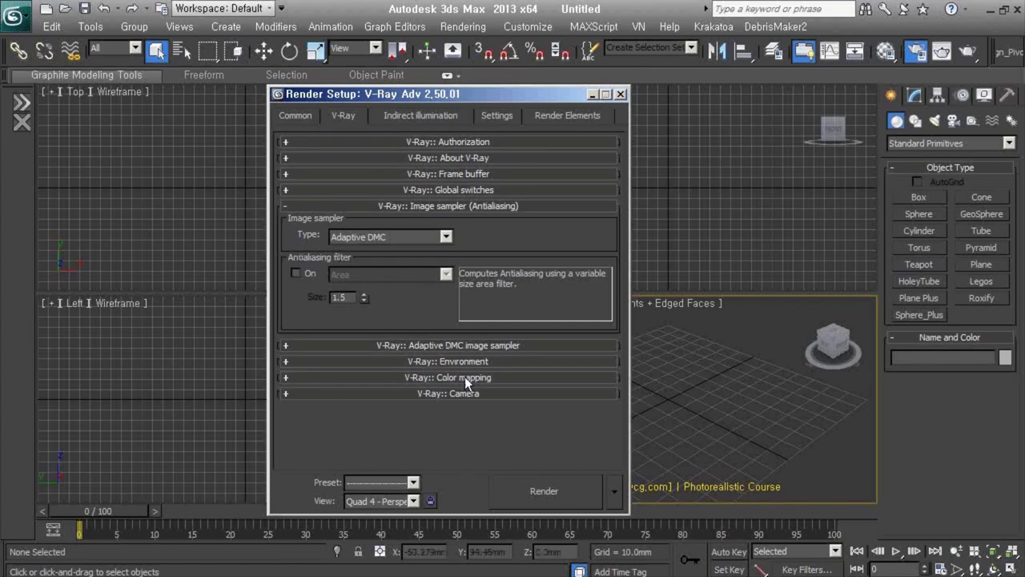
click(421, 115)
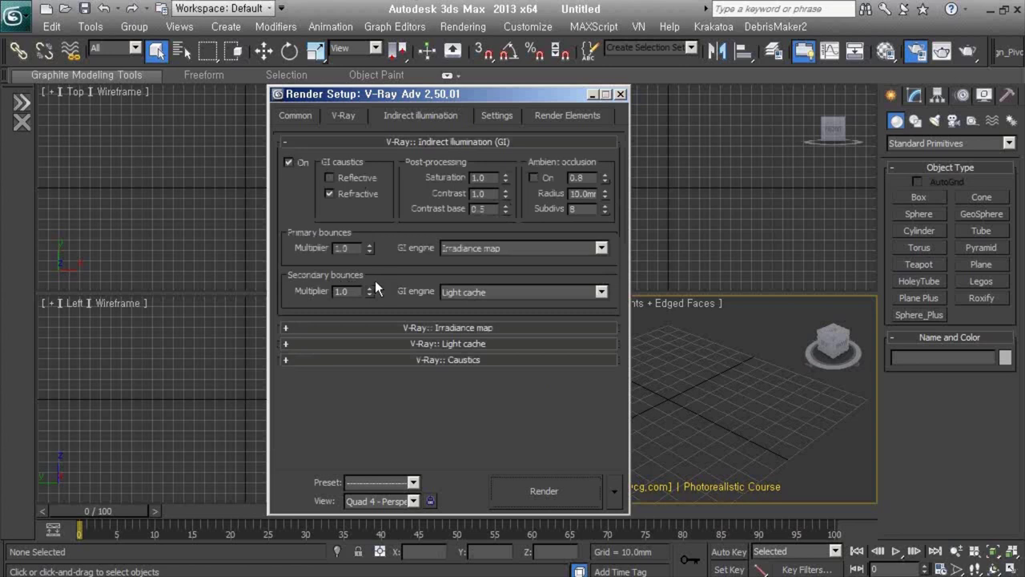
Switch the Irradiance map preset to High, then back to Custom, adjusting the min and max rates.
click(445, 327)
click(490, 166)
click(484, 234)
click(493, 171)
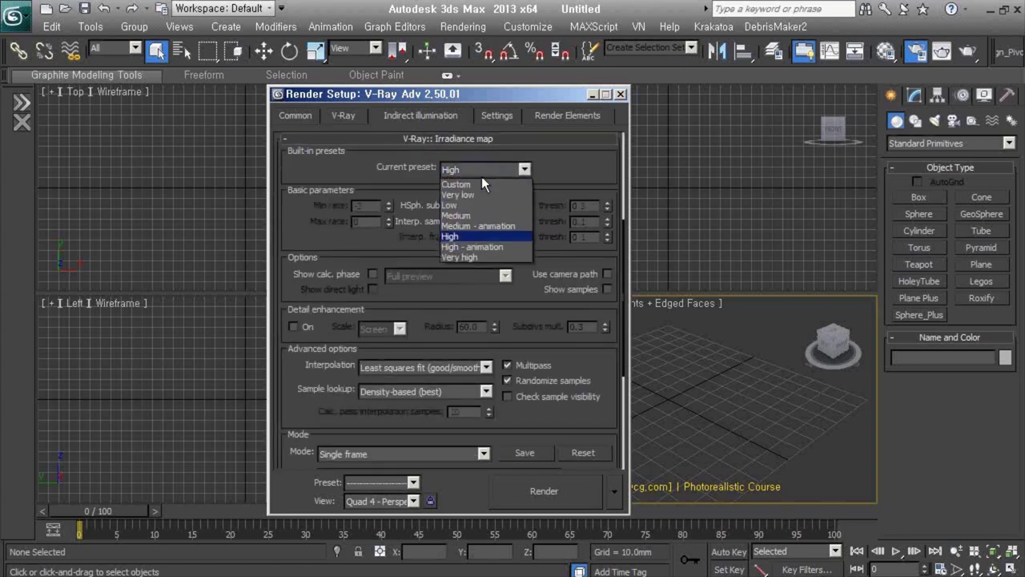
click(482, 177)
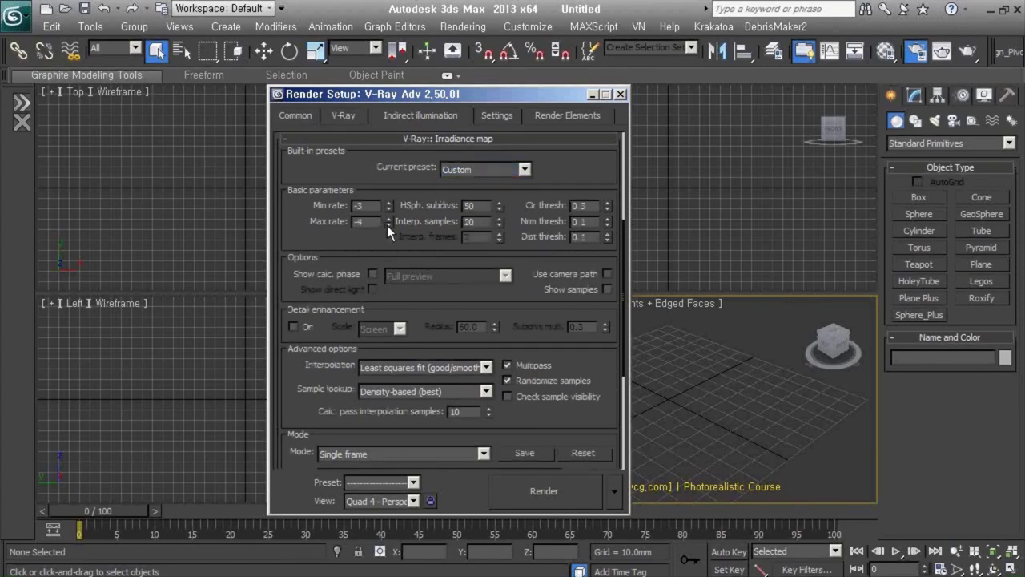
drag(387, 210, 387, 220)
double_click(360, 222)
scroll(461, 320, down, 5)
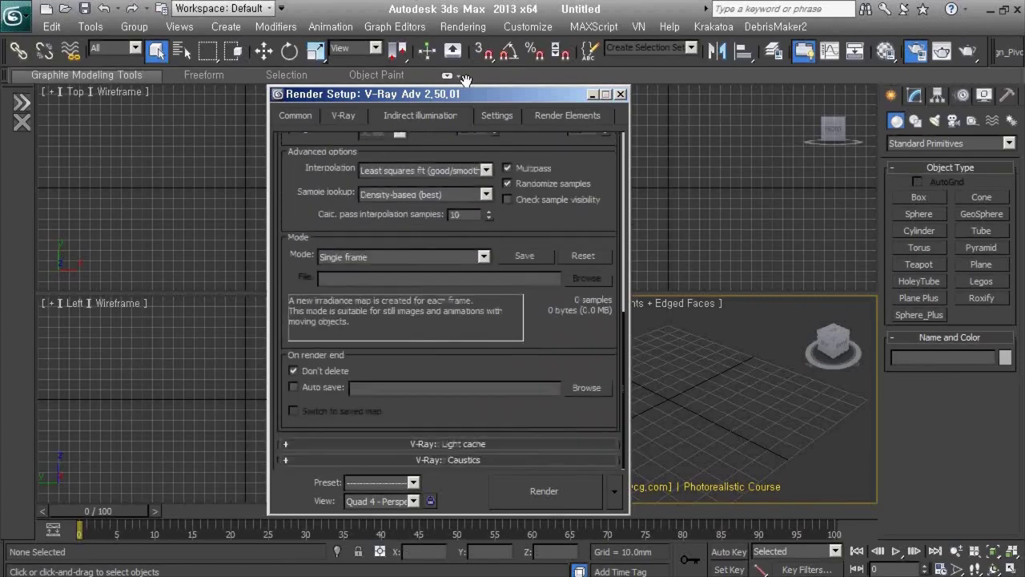
Inspect the Light cache rollout and the V-Ray Settings tab, then close Render Setup.
click(474, 444)
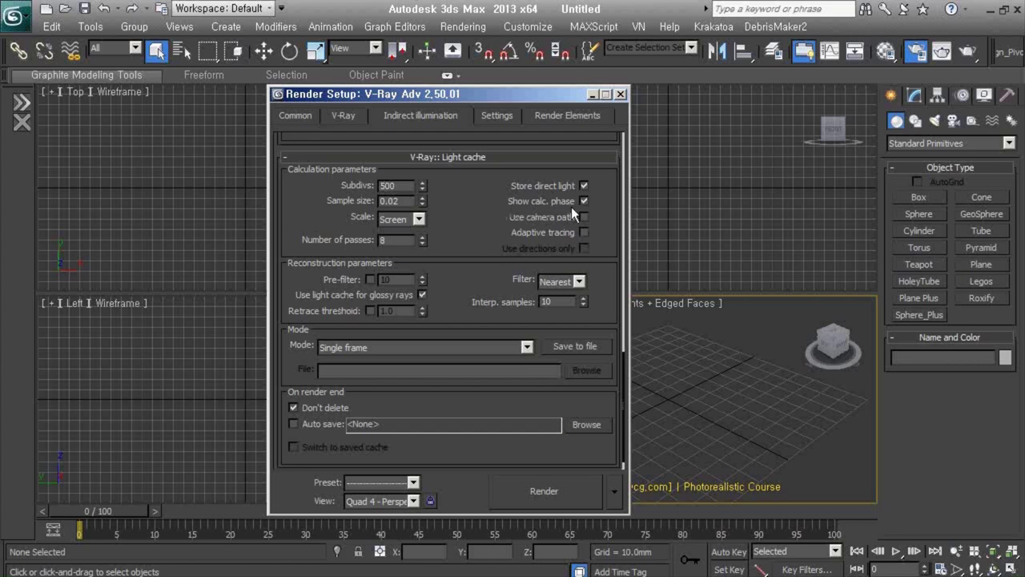
click(500, 117)
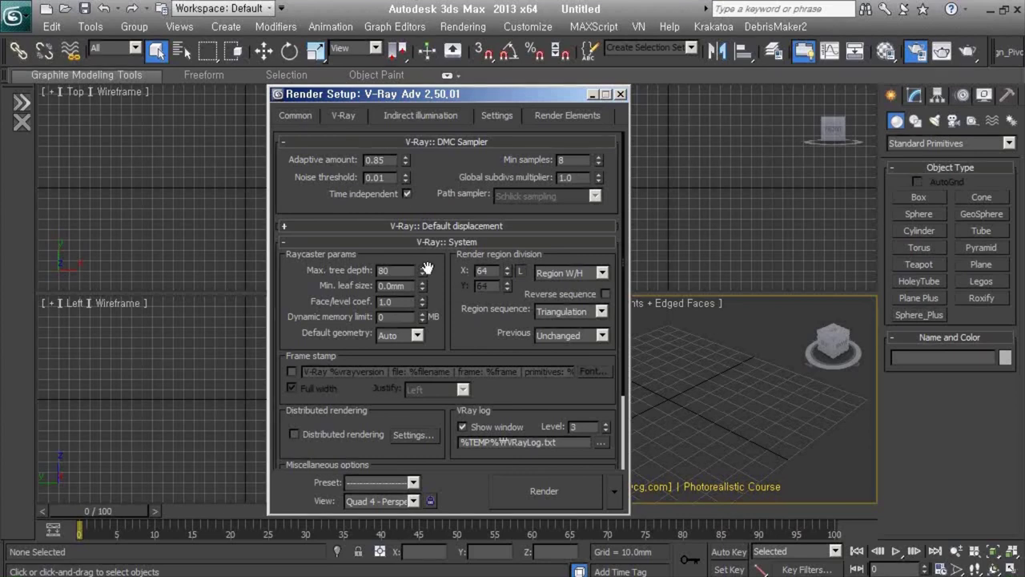
click(621, 94)
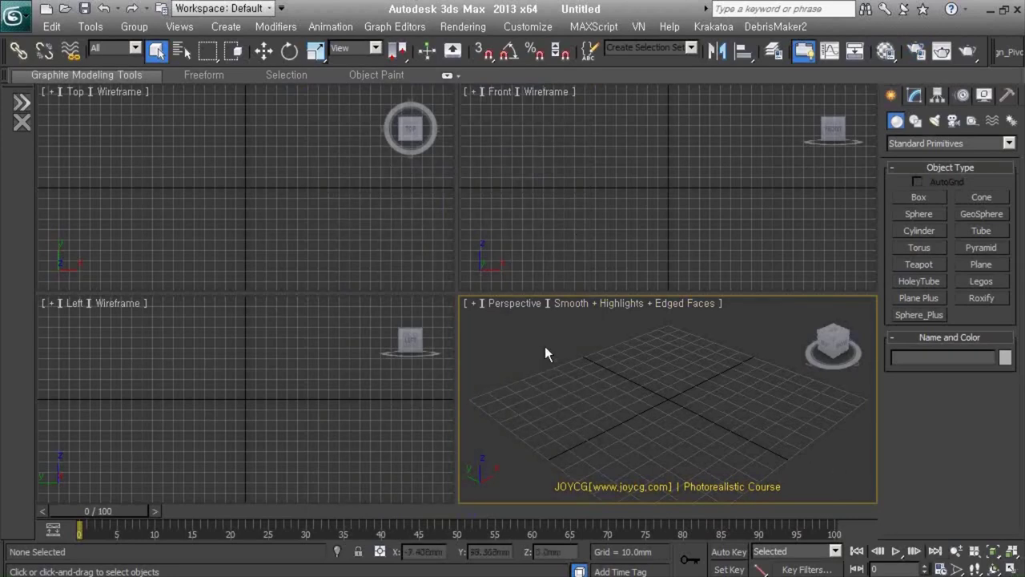
Save the empty scene over maxstart.max in Documents\3dsMax\scenes.
click(16, 16)
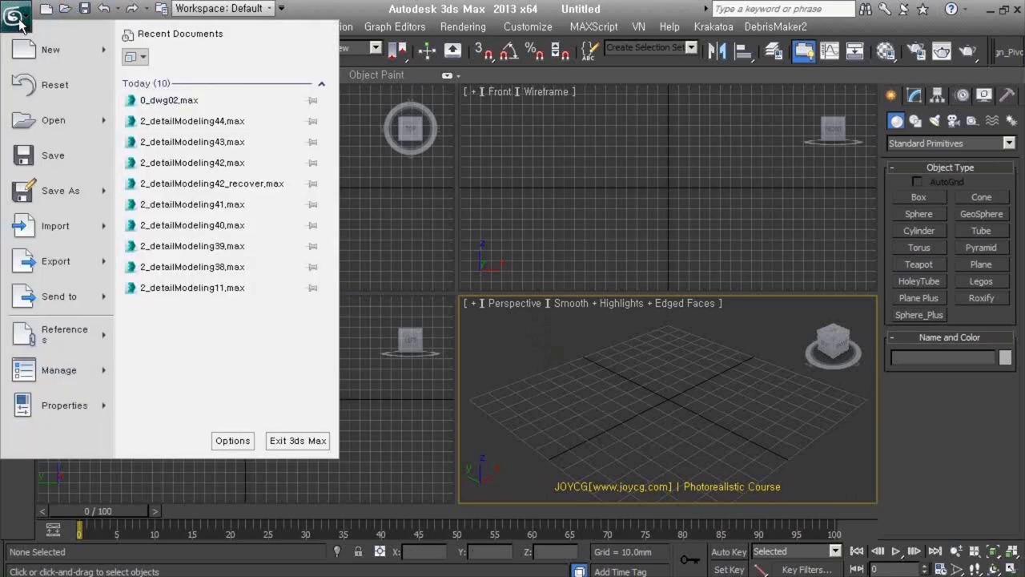
click(55, 156)
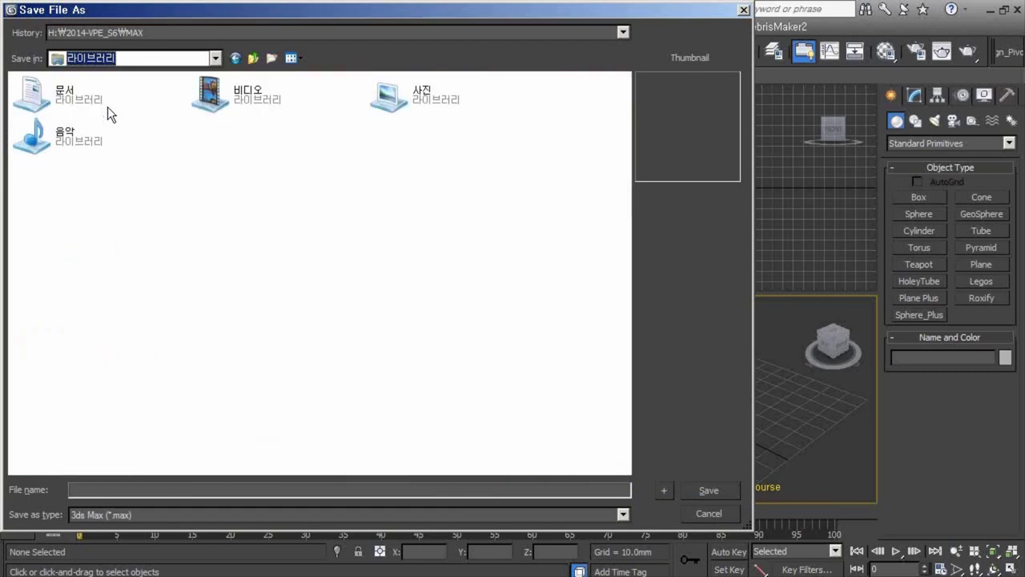
double_click(83, 104)
click(53, 170)
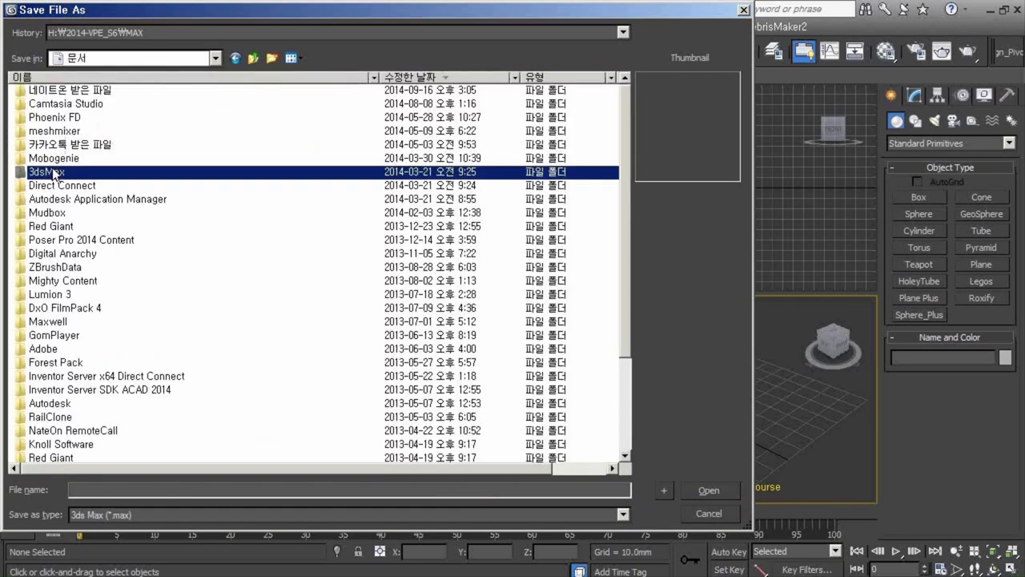
double_click(53, 172)
double_click(53, 103)
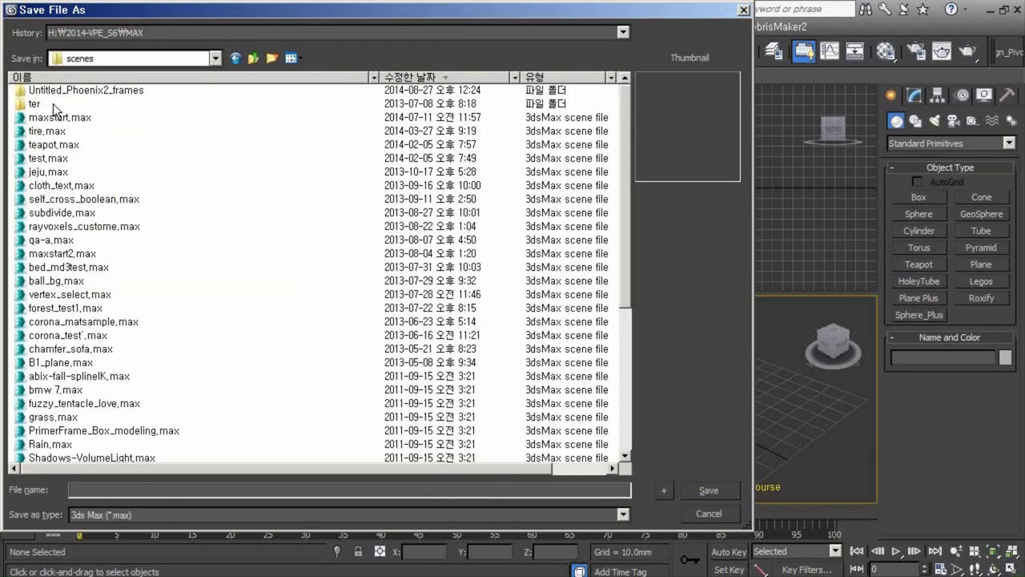
click(81, 116)
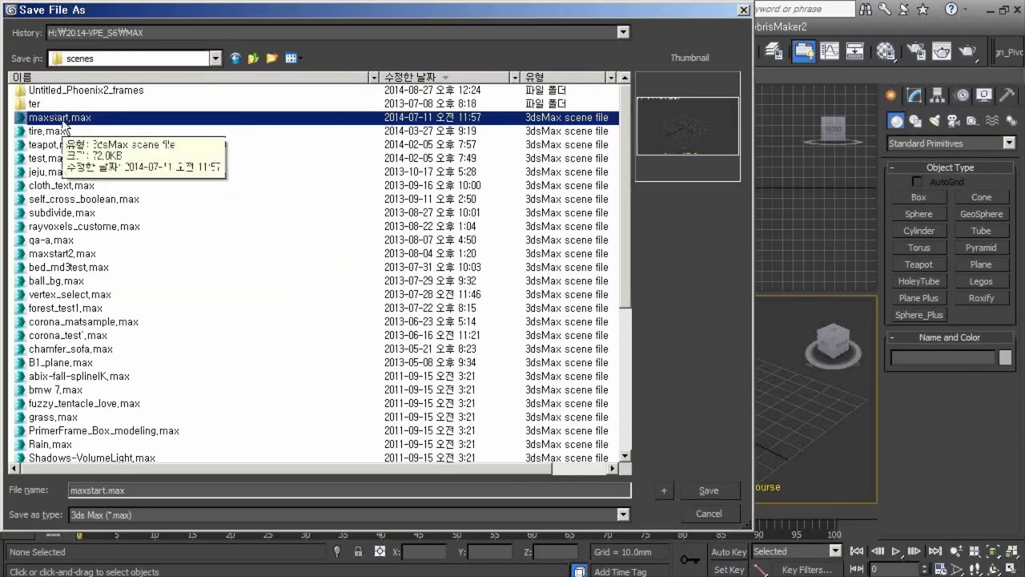
double_click(69, 117)
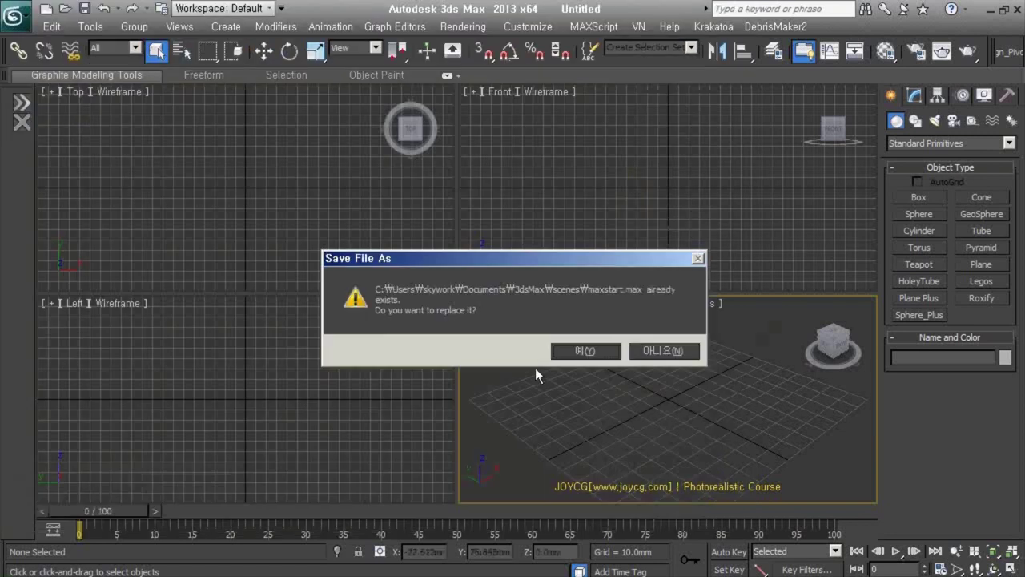
click(580, 346)
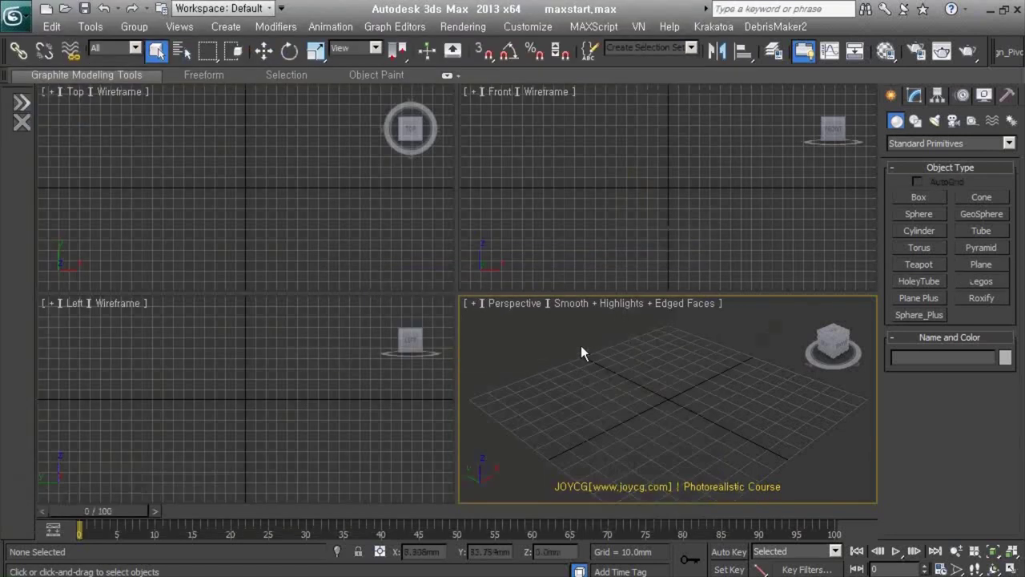
Reset 3ds Max to an untitled scene and toggle Render Setup with F10.
click(16, 14)
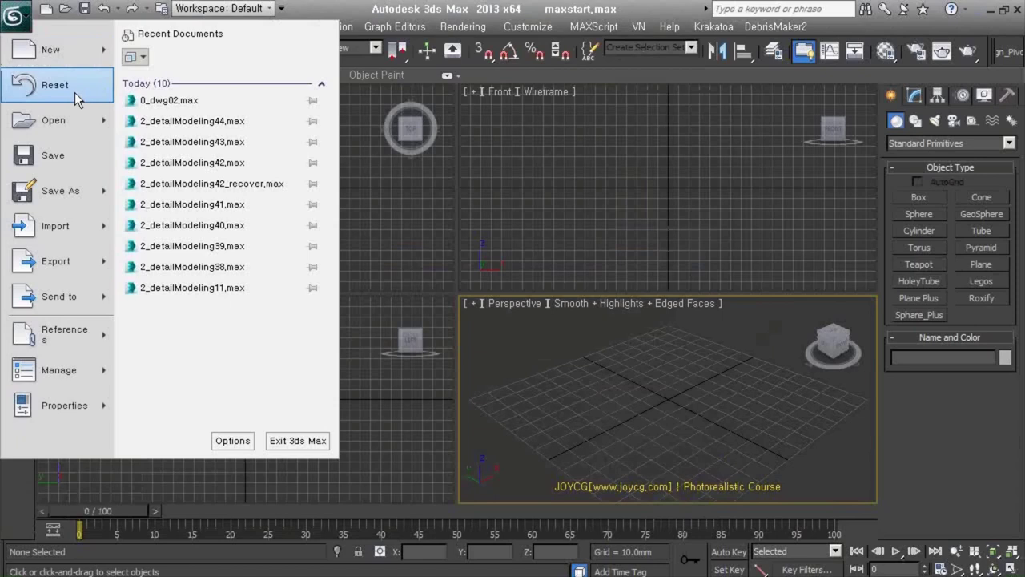
click(55, 85)
key(Return)
click(917, 51)
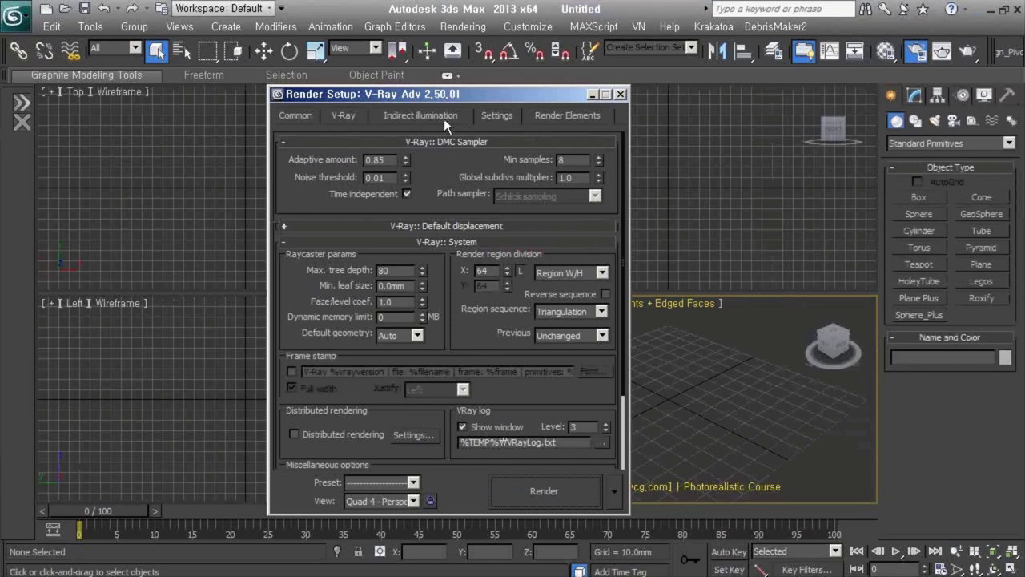
key(F10)
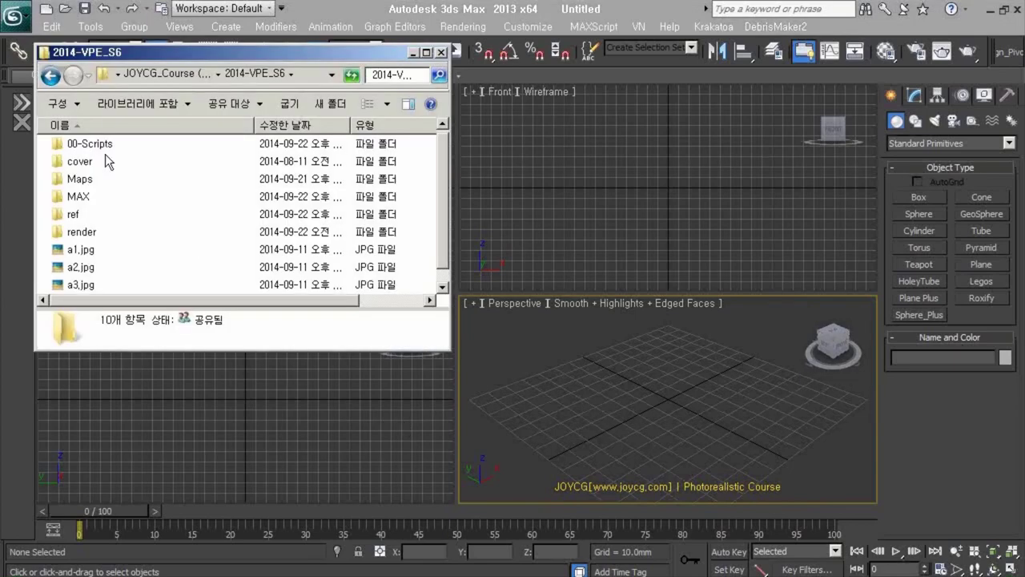
Open the 00-Scripts folder, enlarge and move it aside, then show the script folder browser.
double_click(92, 145)
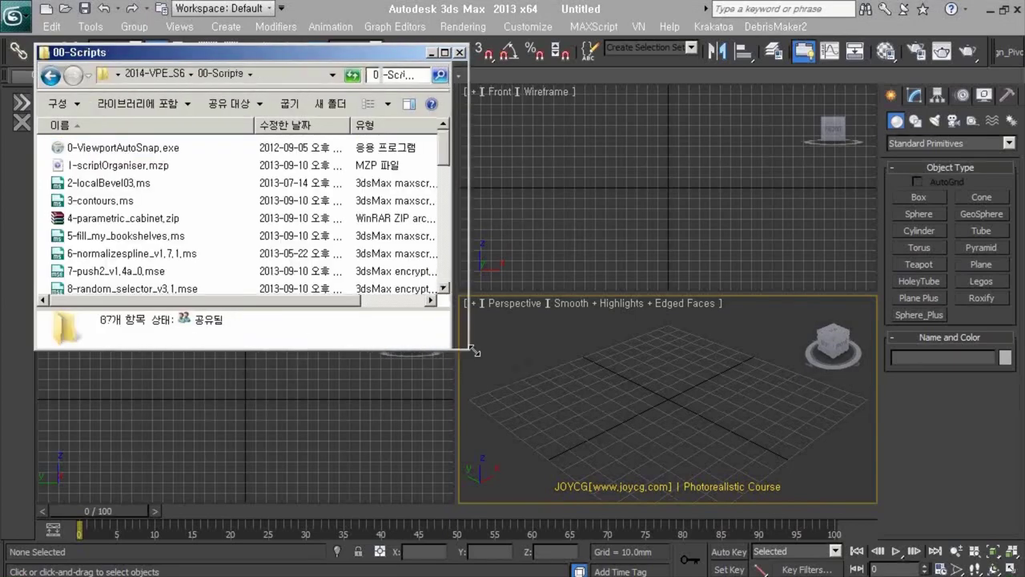
drag(450, 350, 475, 490)
drag(137, 49, 342, 58)
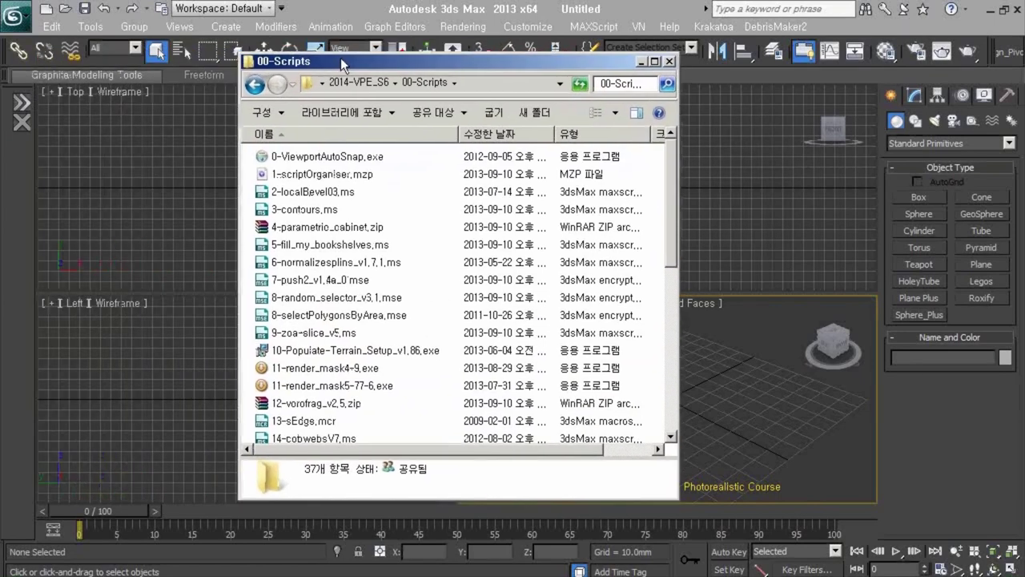
click(18, 102)
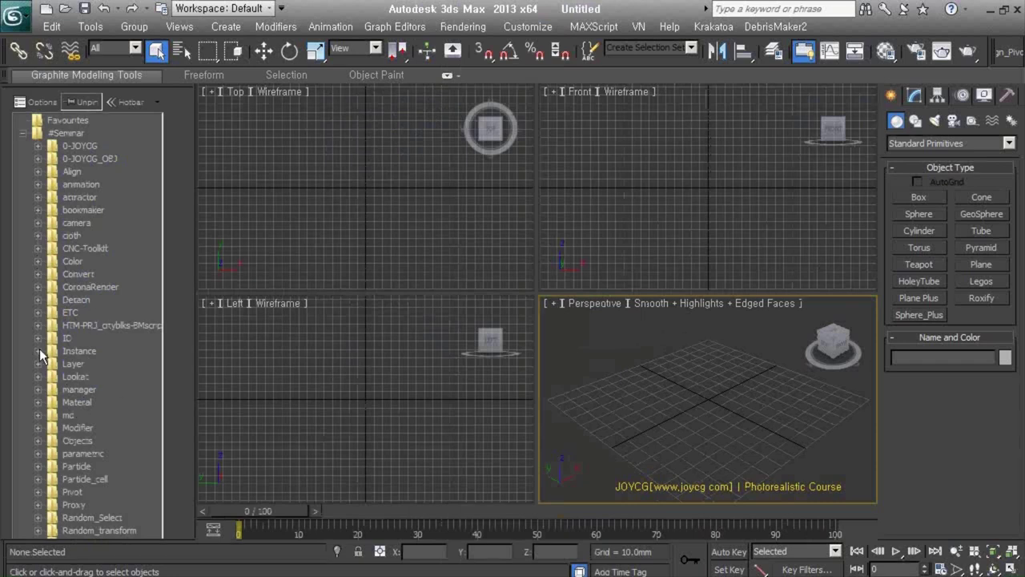
Collapse the #Seminar tree and script browser, then redock the ahn toolbar into the main toolbar.
click(23, 133)
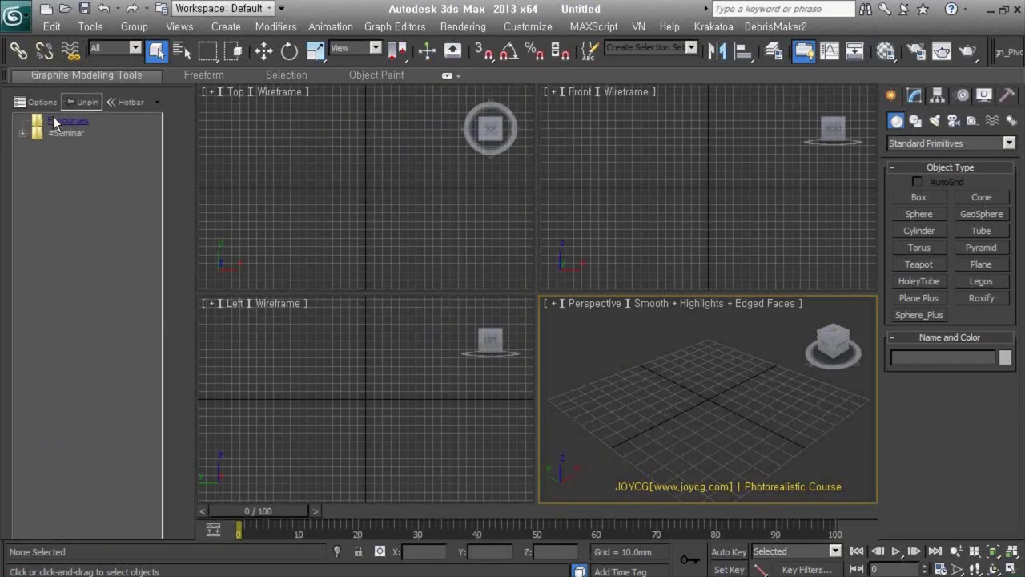
click(120, 103)
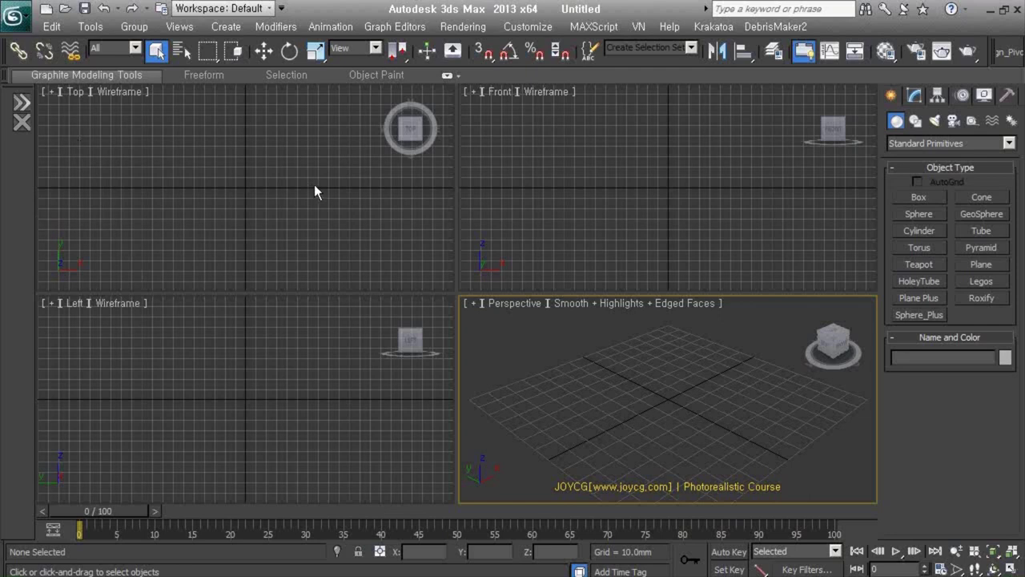
mouse_move(981, 80)
mouse_down()
mouse_move(469, 150)
mouse_move(385, 143)
mouse_up()
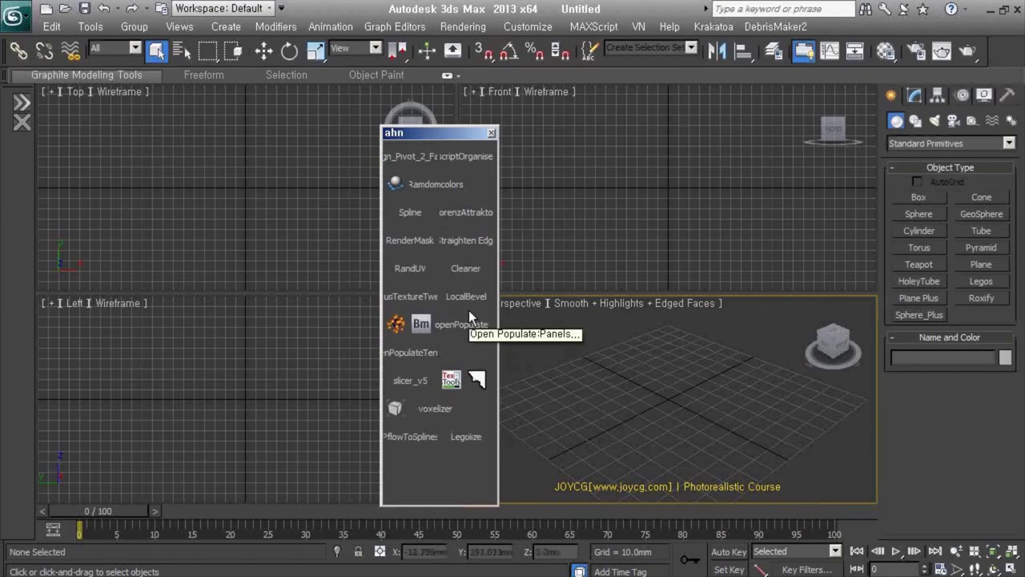
drag(427, 142, 1014, 52)
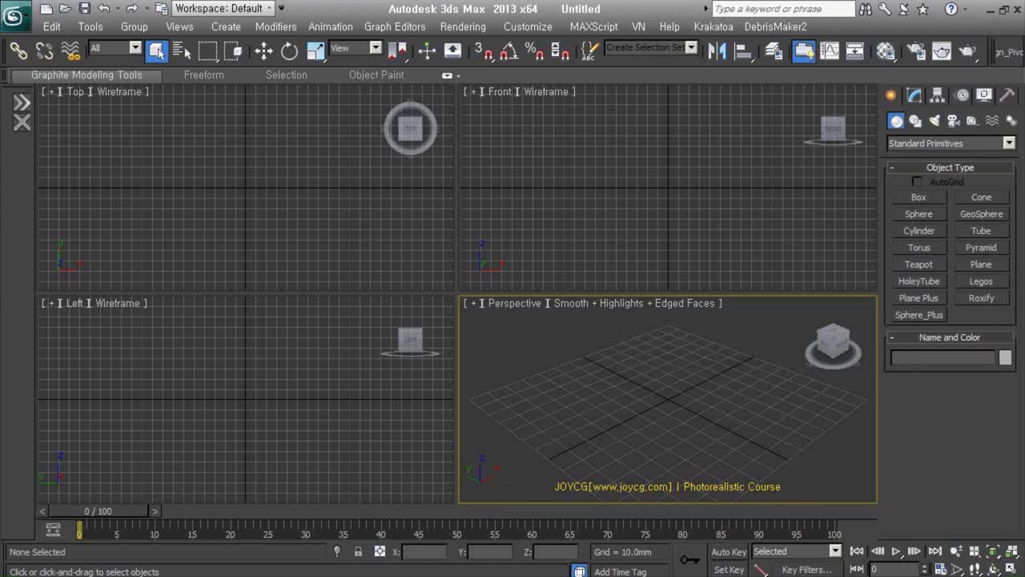
Browse to 3ds Max 2013\scripts\Startup, select polylattice_07312013.ms, then close Explorer.
key(alt+Tab)
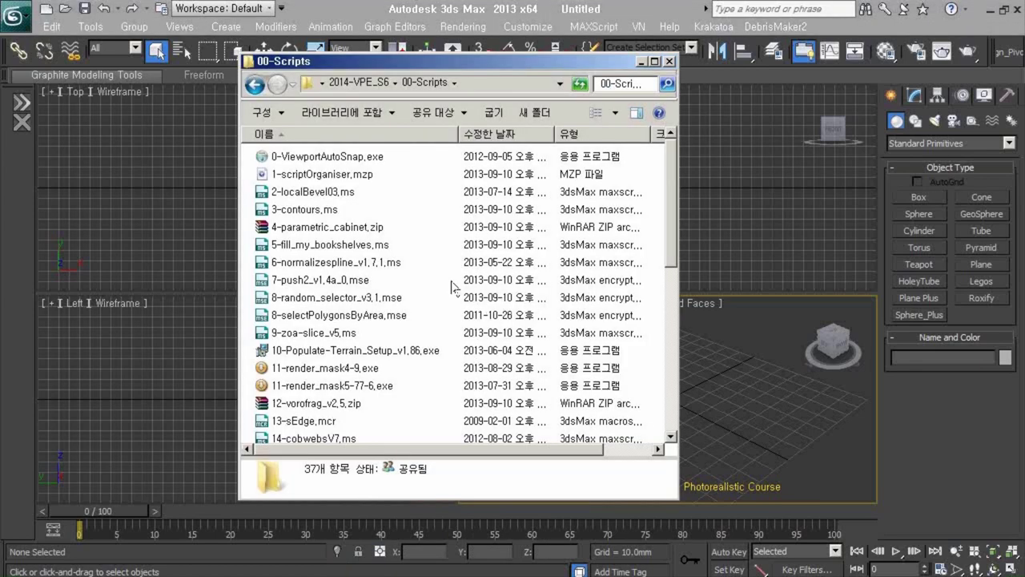
scroll(453, 287, down, 1)
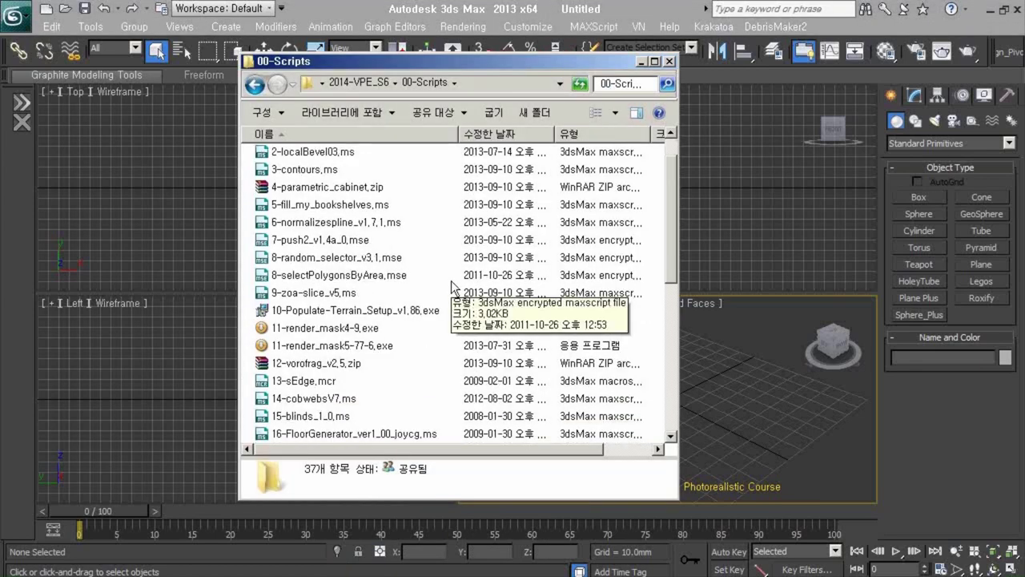
scroll(451, 280, up, 1)
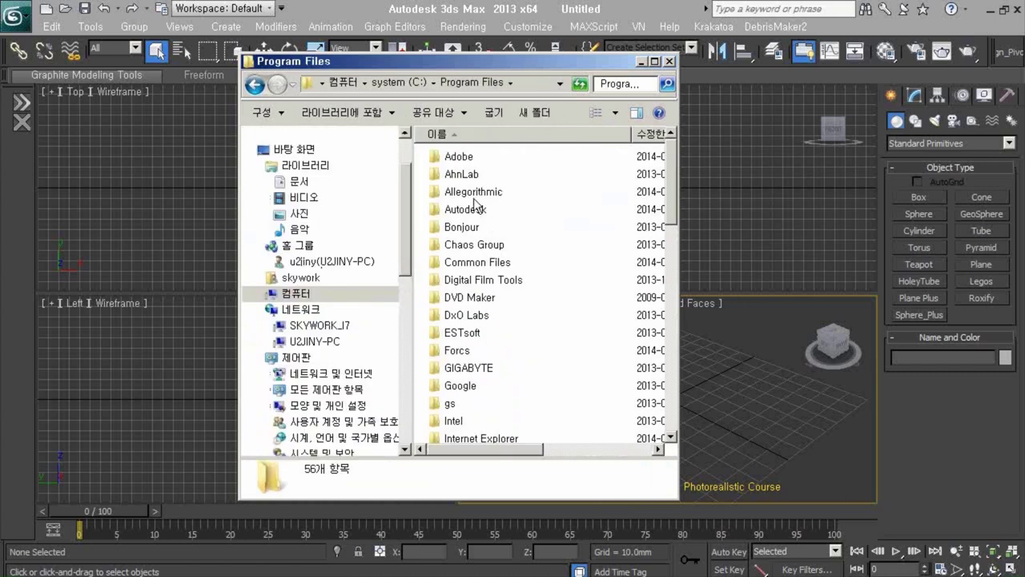
double_click(465, 209)
scroll(530, 358, down, 4)
scroll(530, 357, down, 6)
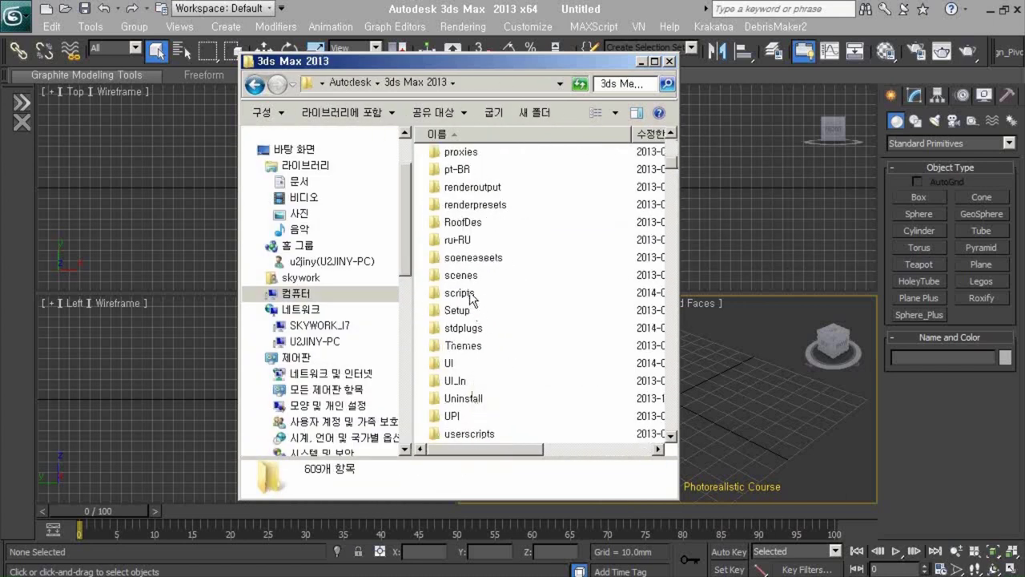
double_click(471, 295)
scroll(583, 352, down, 3)
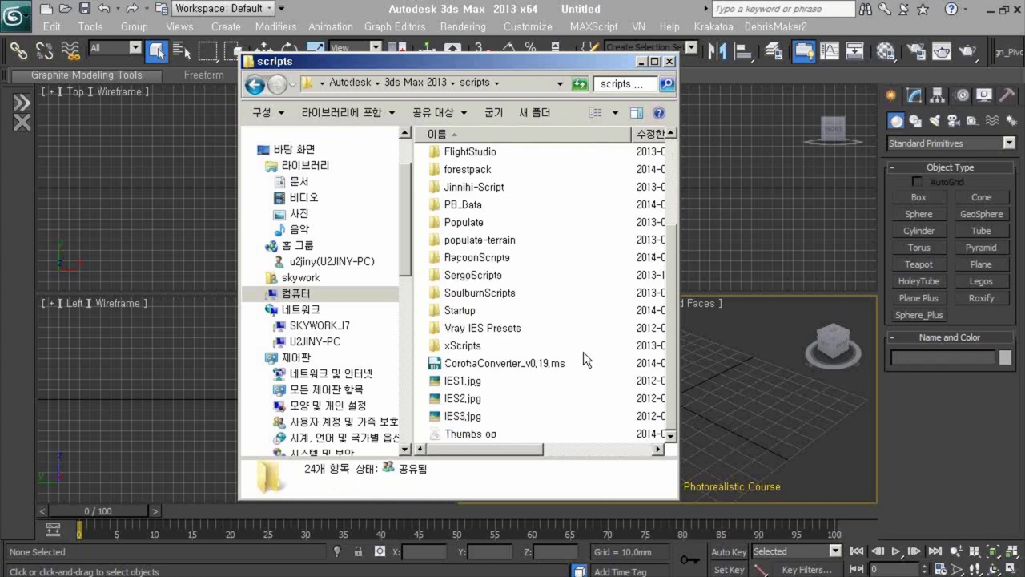
double_click(471, 311)
scroll(673, 225, down, 1)
scroll(496, 344, down, 8)
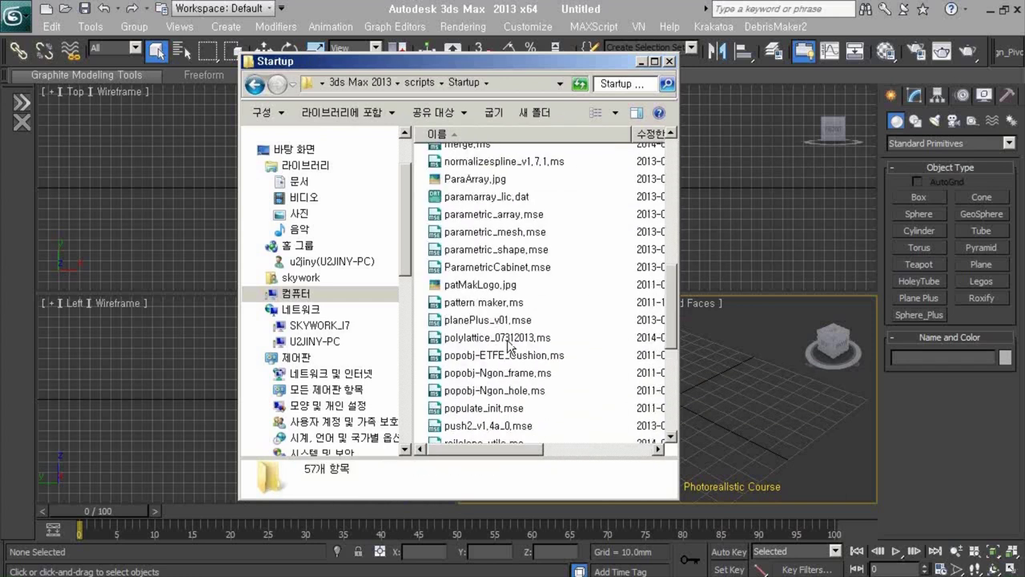
click(481, 337)
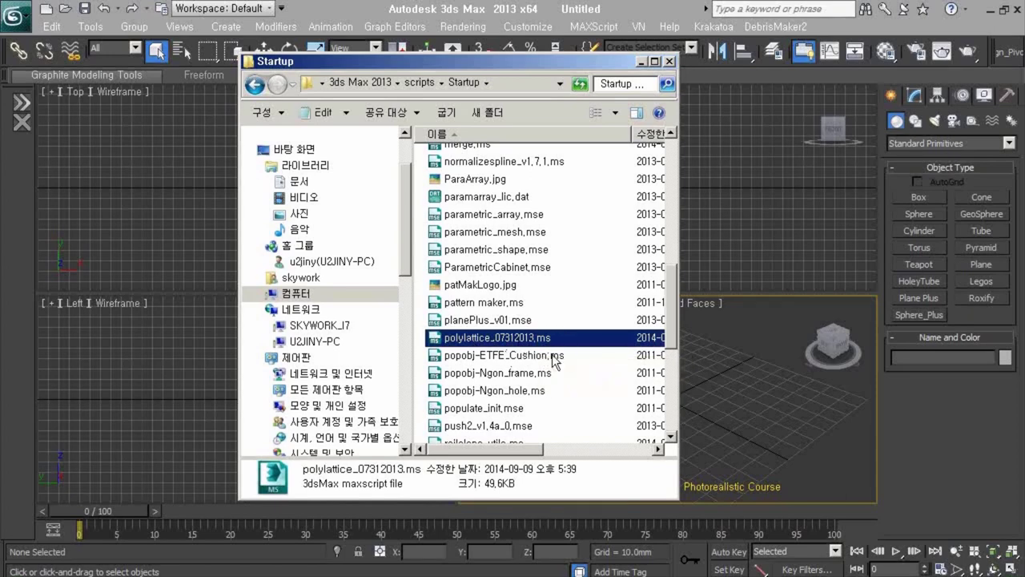
click(670, 61)
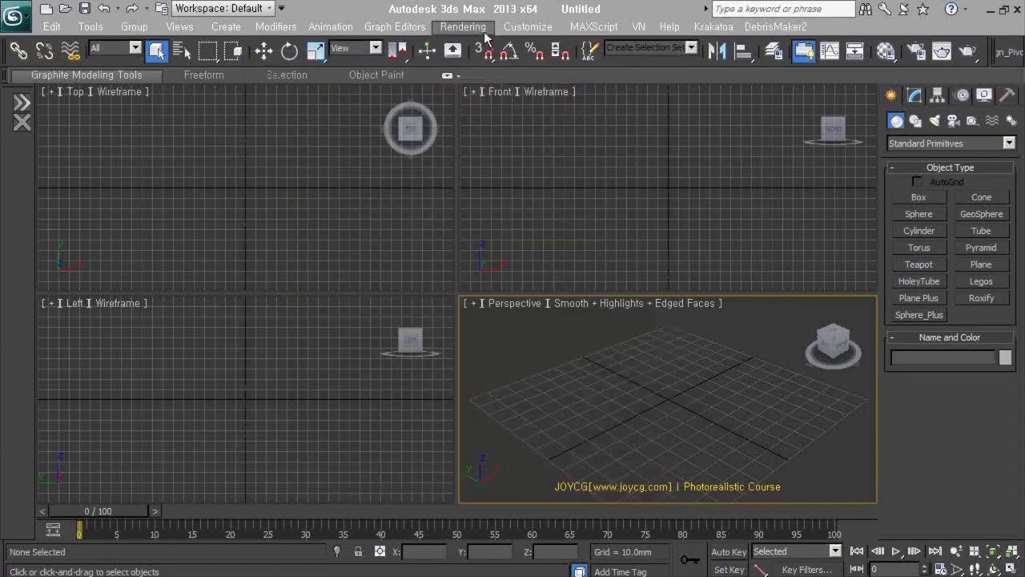
Open Customize User Interface on the Quads tab, set Category to jpScripts, and select polyLattice2.
click(527, 26)
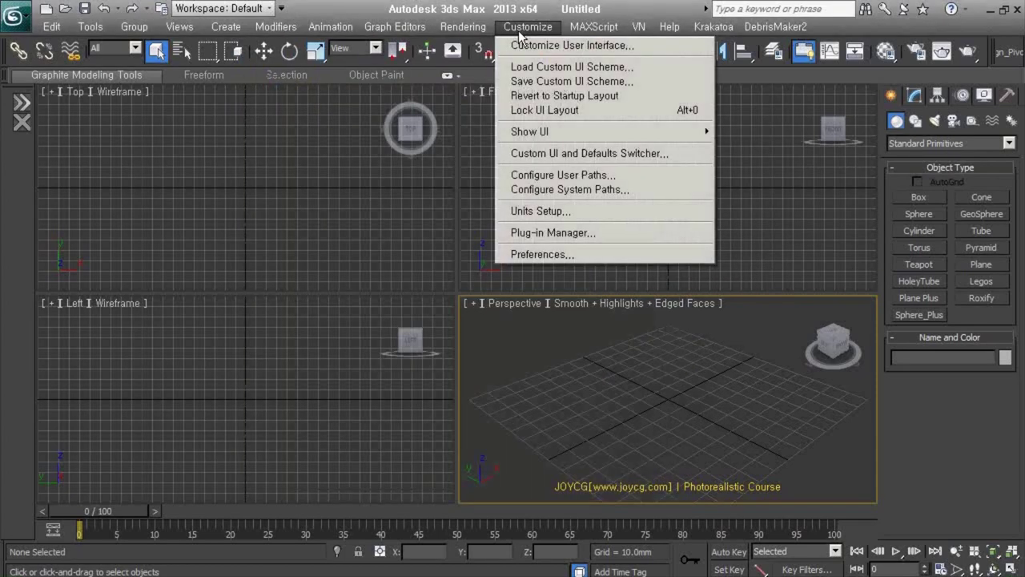
click(606, 44)
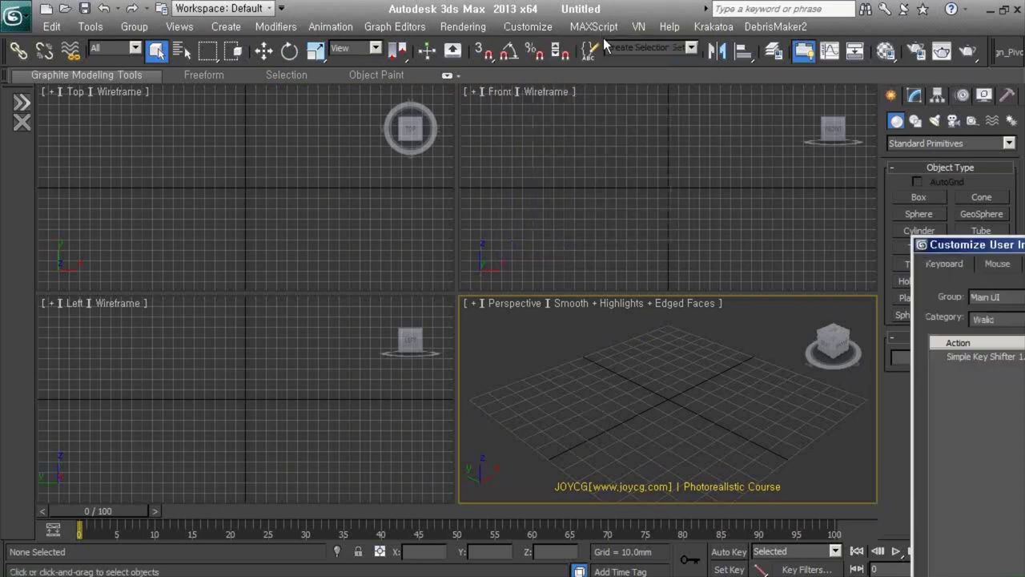
click(367, 95)
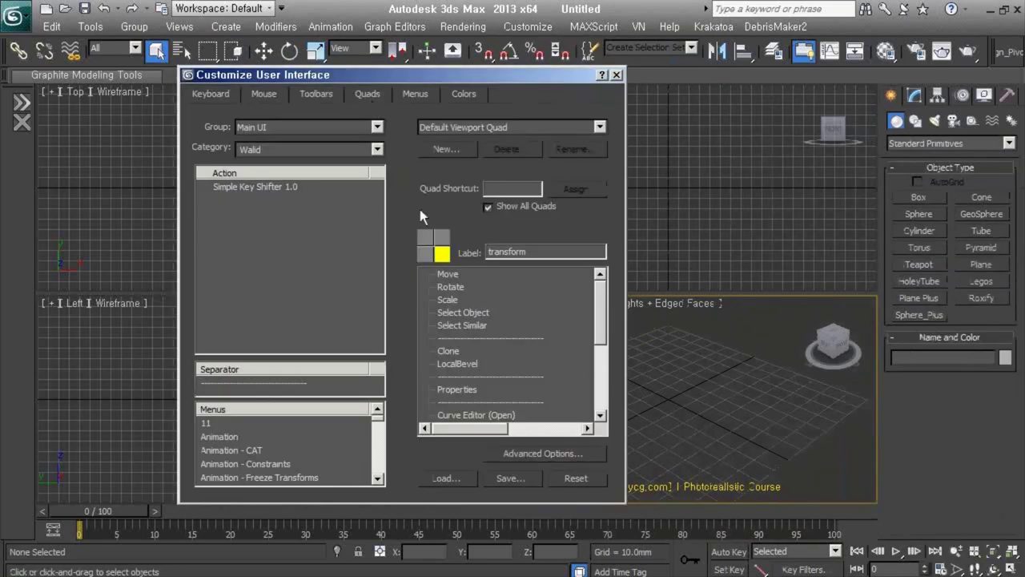
click(376, 149)
mouse_move(379, 177)
mouse_down()
mouse_move(367, 419)
mouse_move(367, 258)
mouse_up()
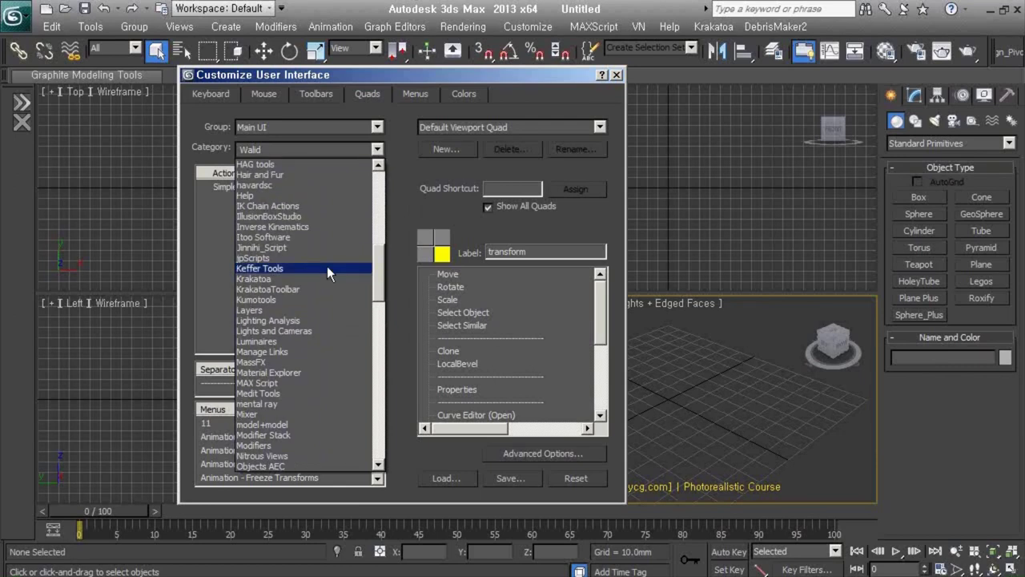
click(273, 259)
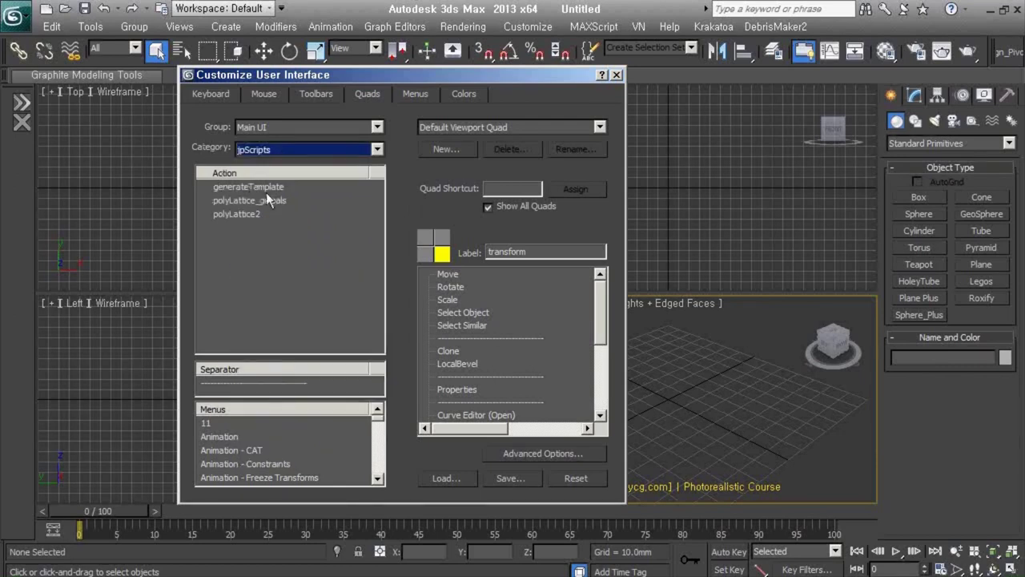
click(261, 238)
click(239, 216)
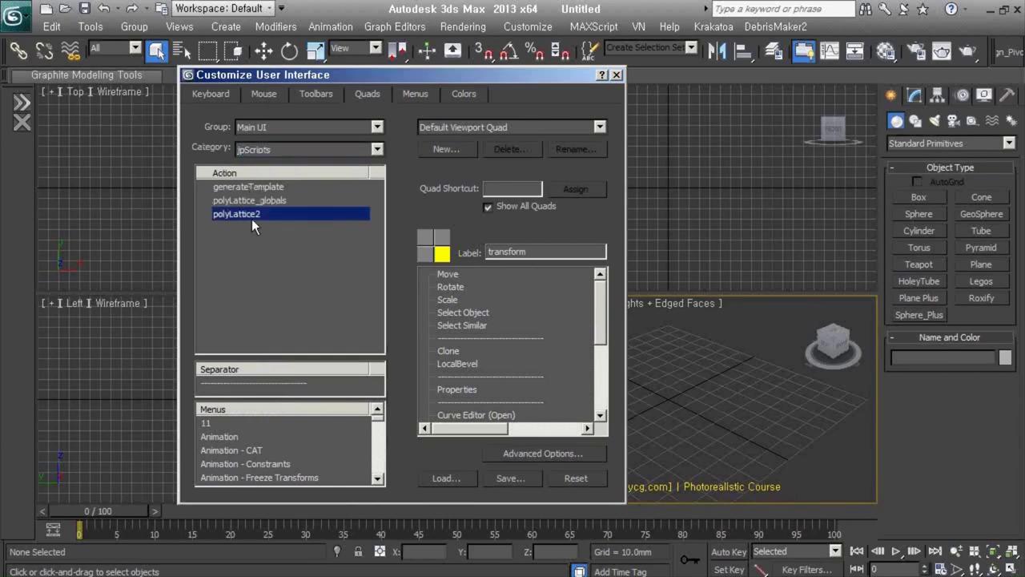
Insert polyLattice2 below Repeat Last in the tools 1 quad's Context Edit Poly Tools 1, then close.
click(424, 238)
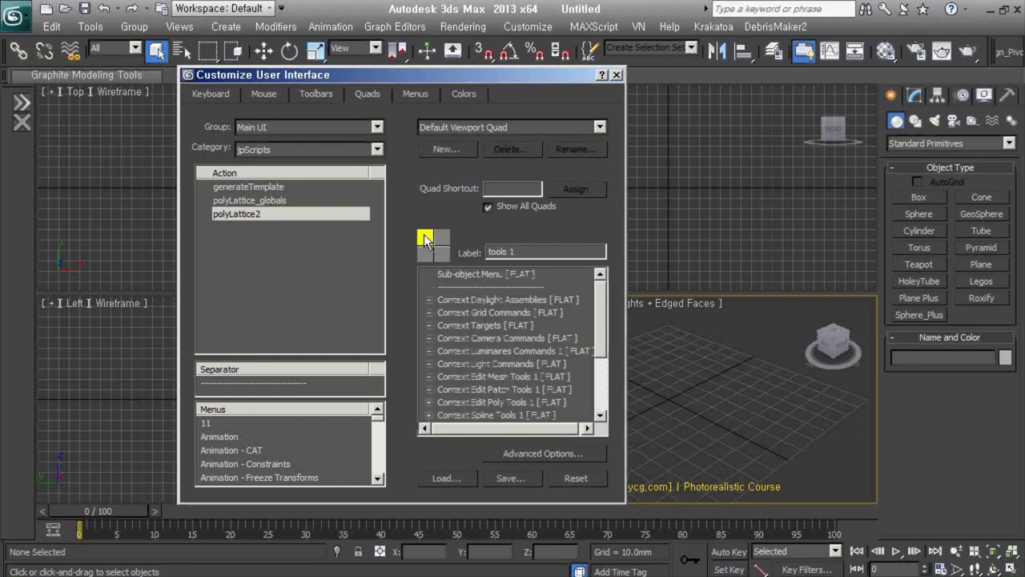
mouse_move(601, 325)
mouse_down()
mouse_move(601, 334)
mouse_move(601, 320)
mouse_up()
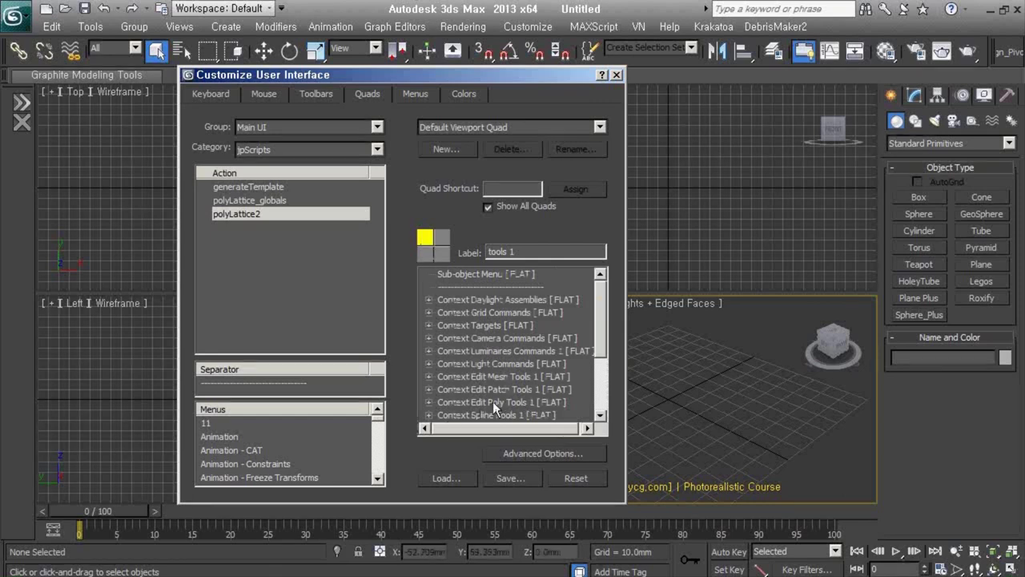
click(429, 401)
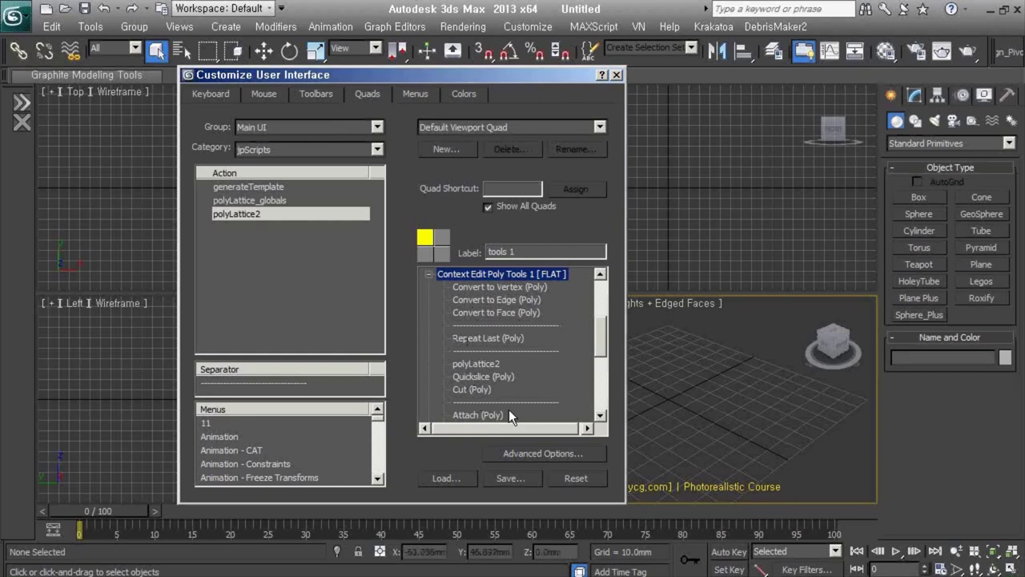
drag(237, 214, 473, 362)
click(493, 365)
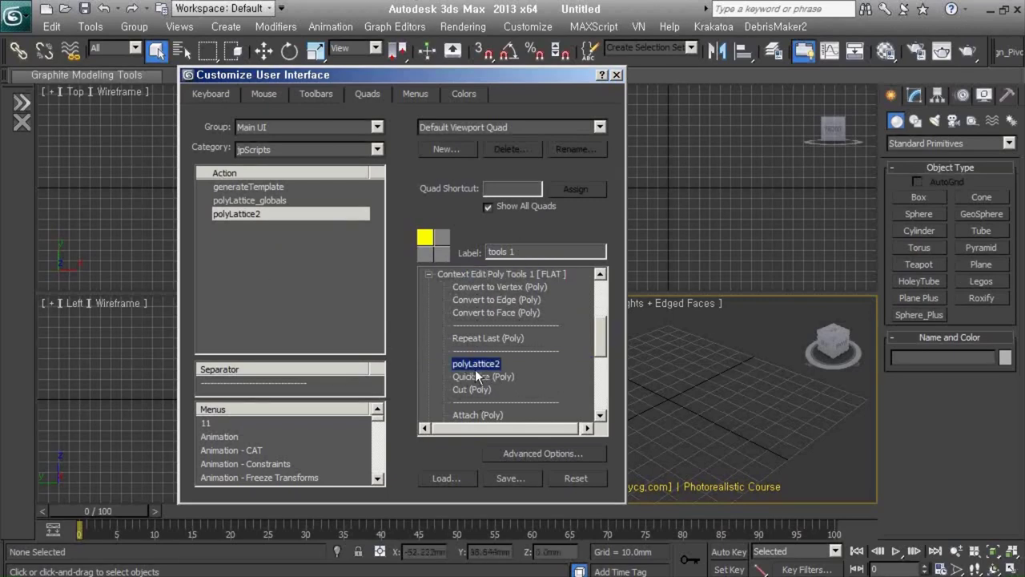
click(617, 74)
click(981, 264)
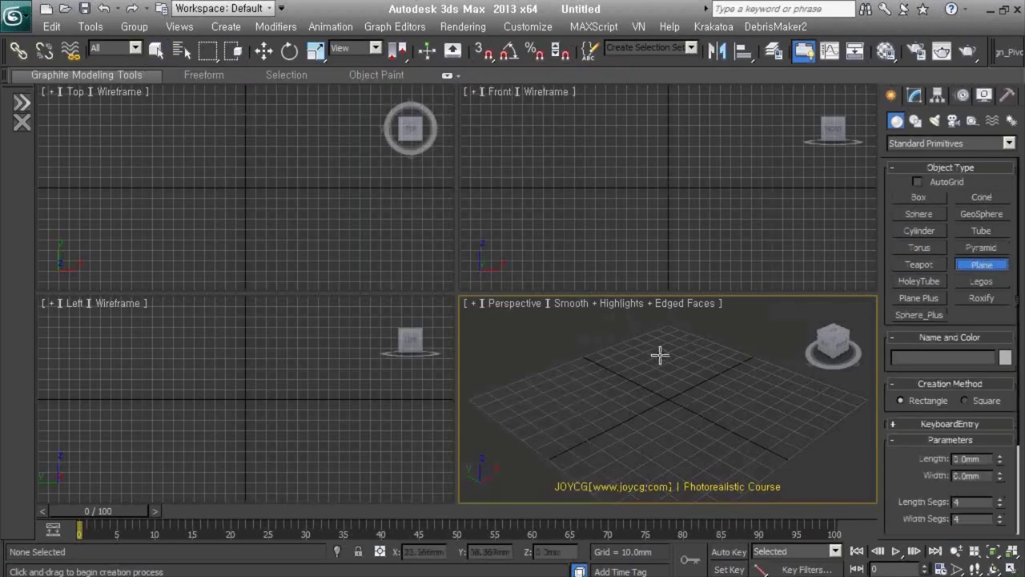
drag(675, 346, 641, 506)
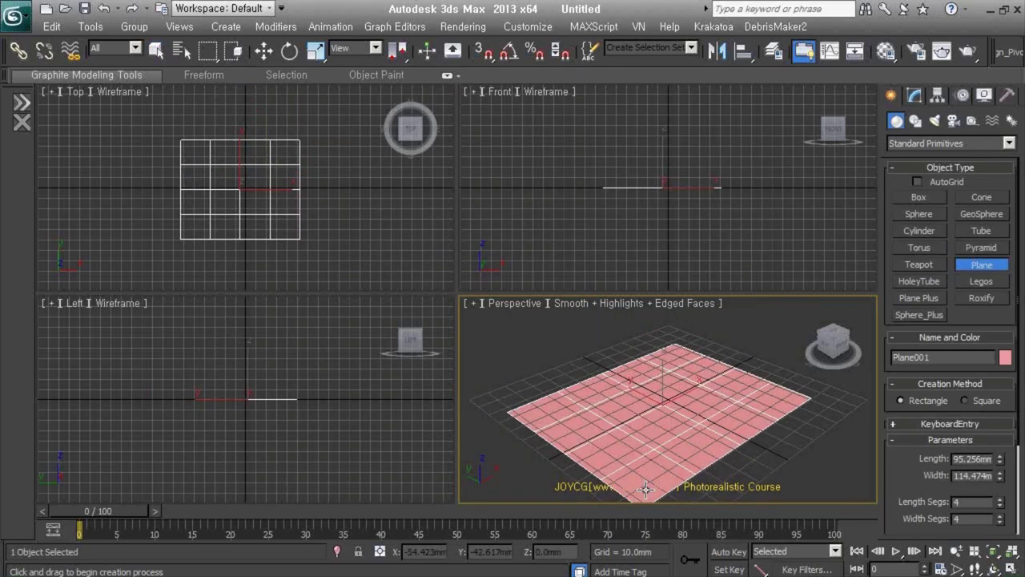
right_click(647, 364)
right_click(652, 325)
mouse_move(681, 484)
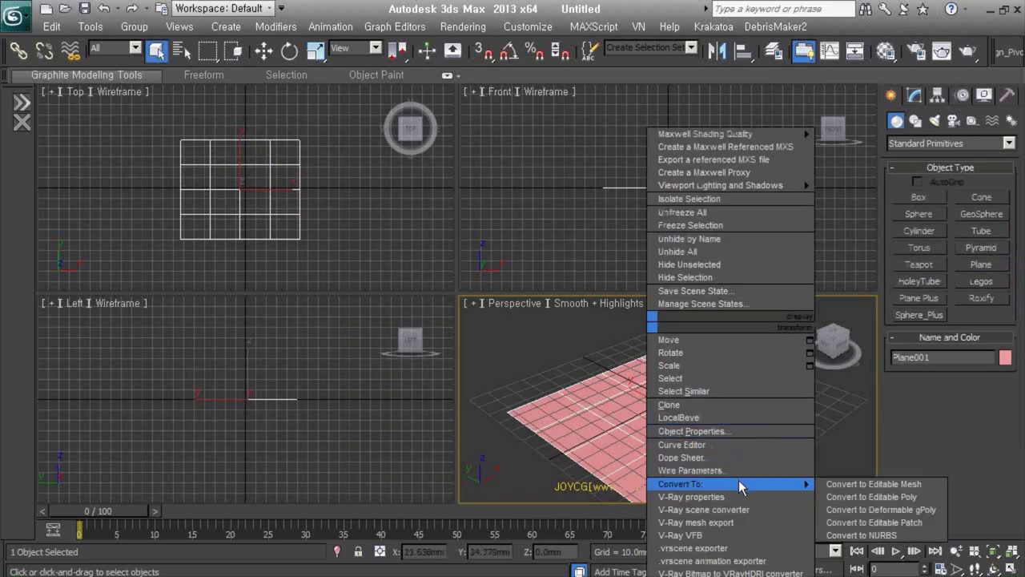
click(854, 497)
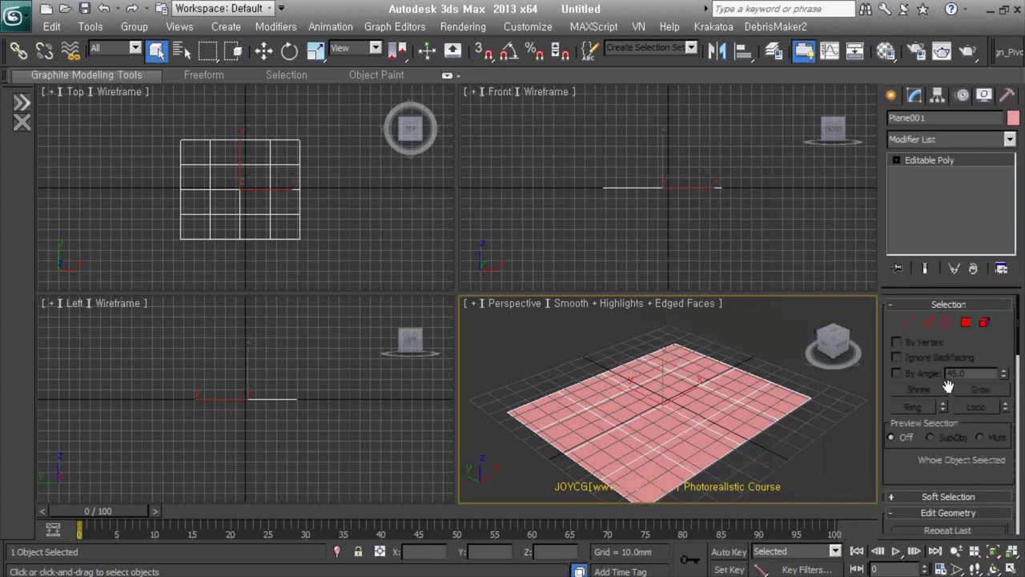
right_click(739, 322)
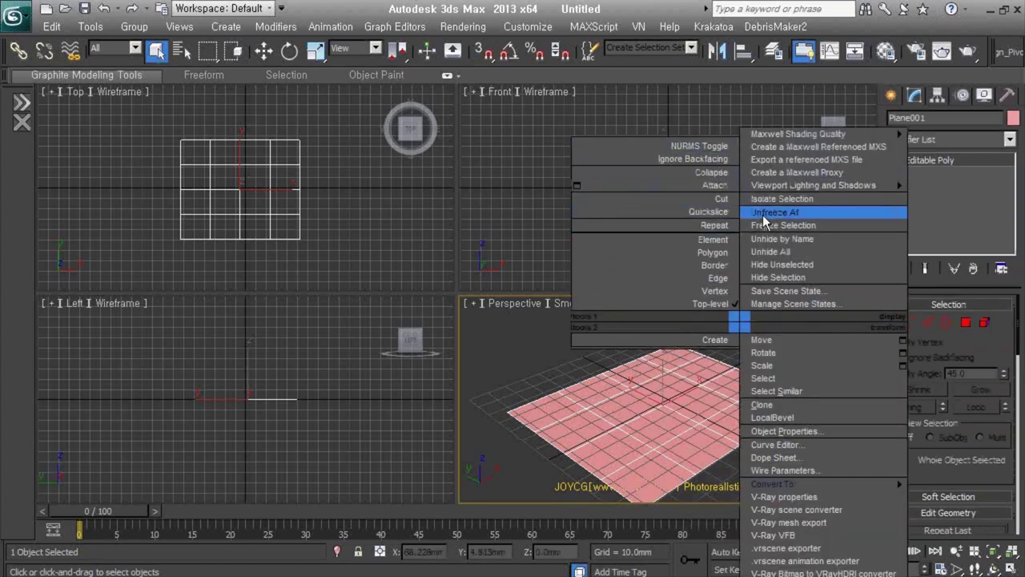
click(969, 344)
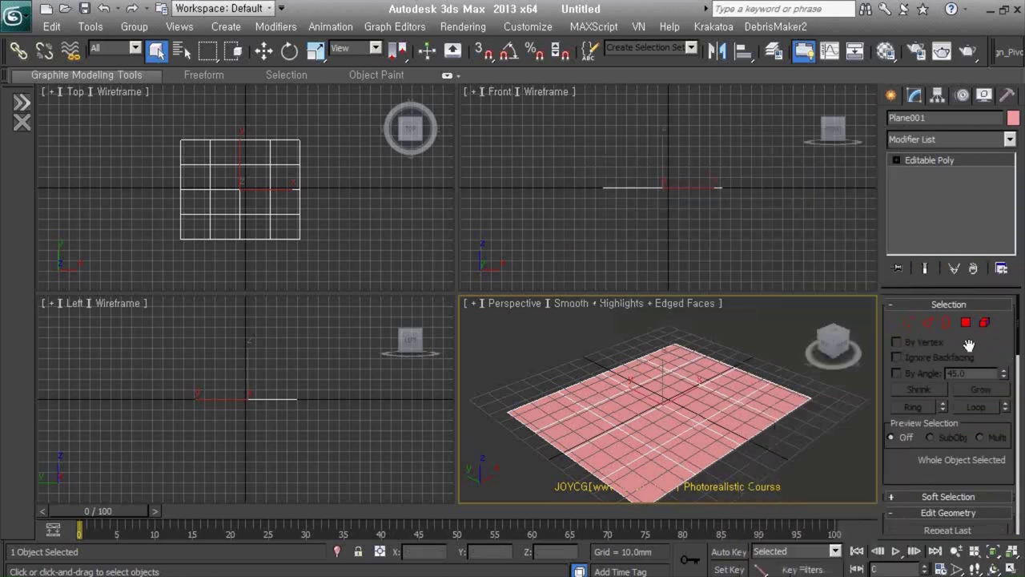
click(966, 322)
click(625, 407)
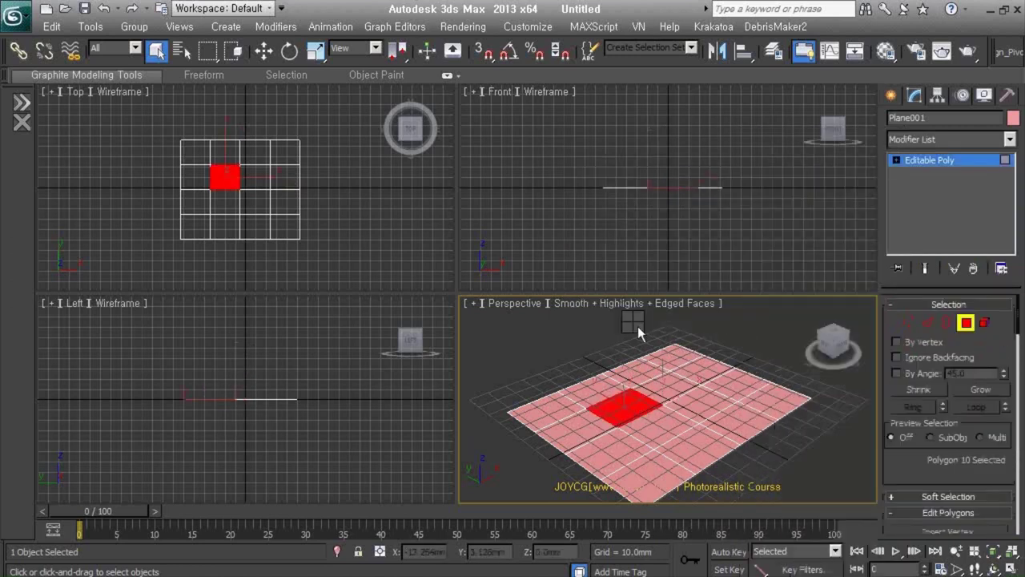
right_click(638, 327)
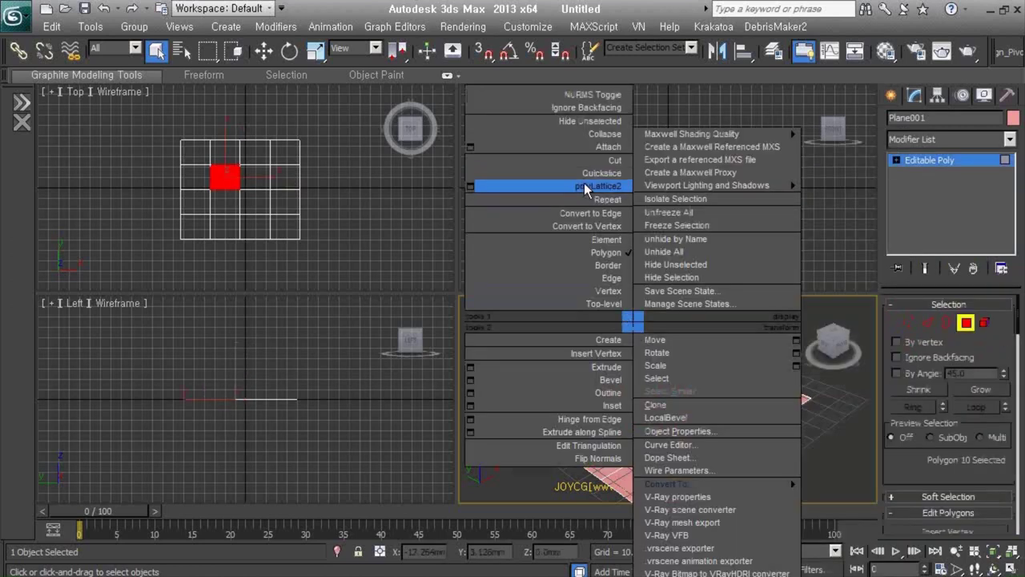
click(474, 431)
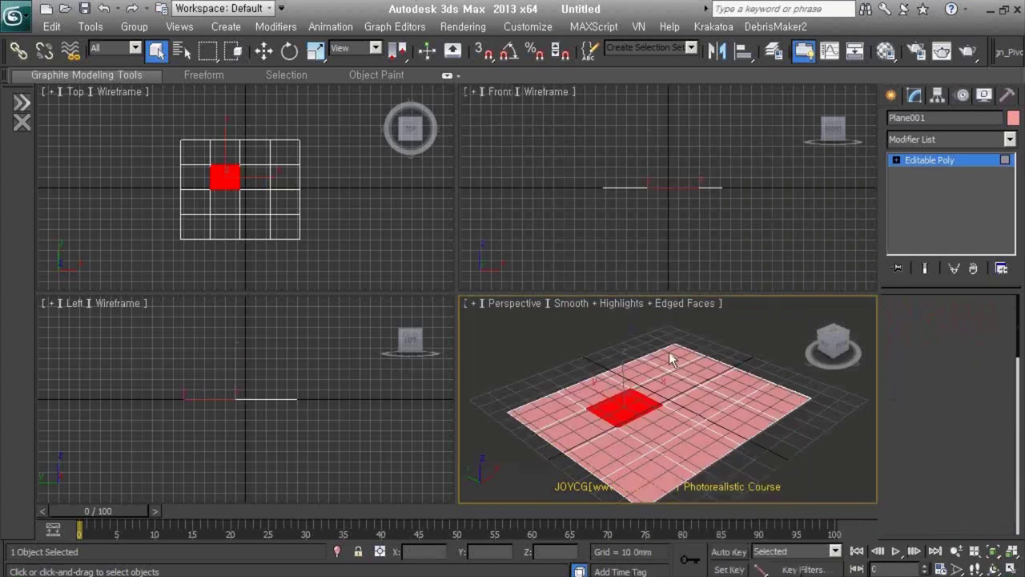
click(962, 325)
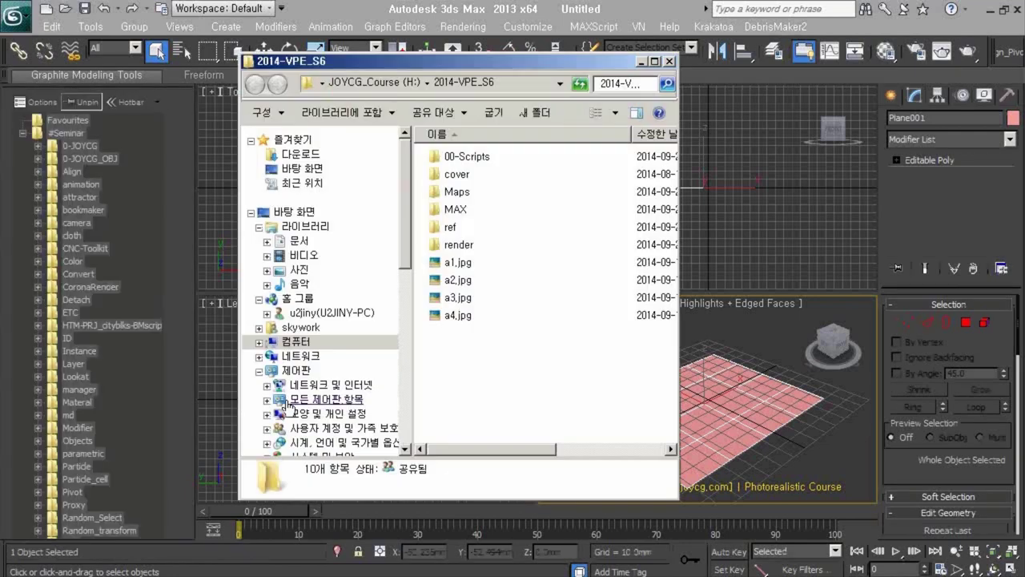
Open the 00-Scripts folder and pick the 1-scriptOrganiser.mzp package file.
double_click(471, 156)
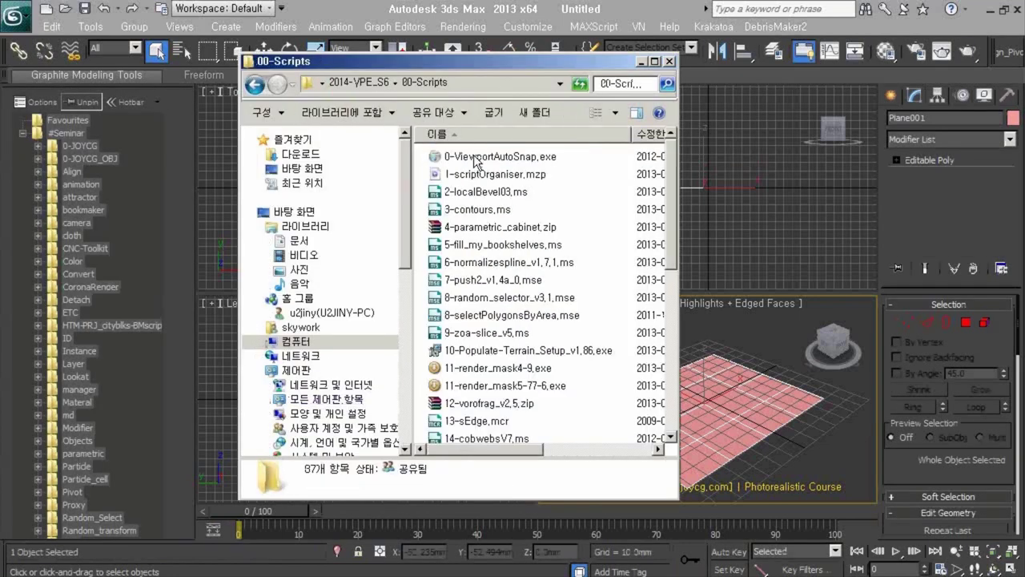
mouse_move(494, 174)
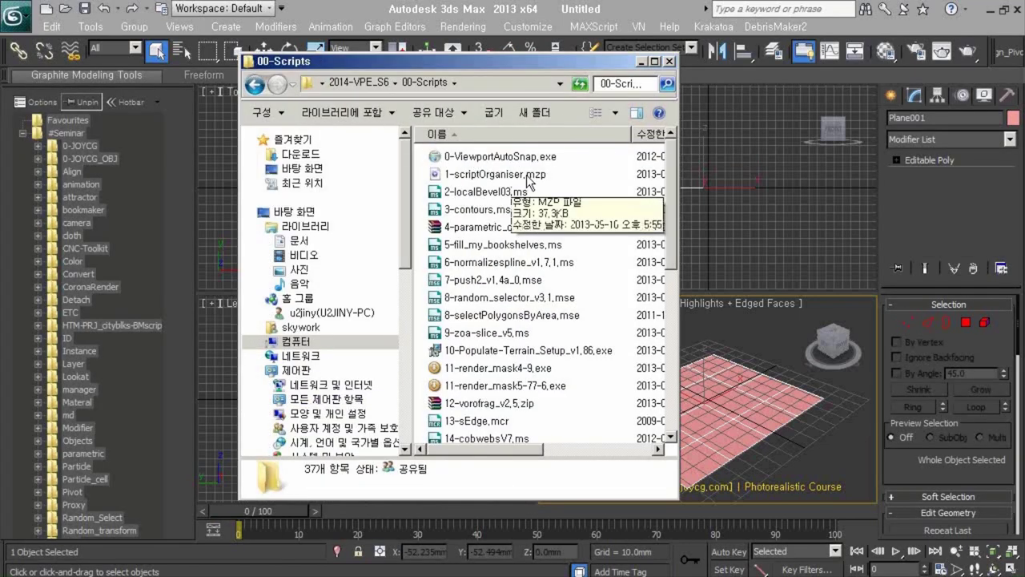
click(520, 175)
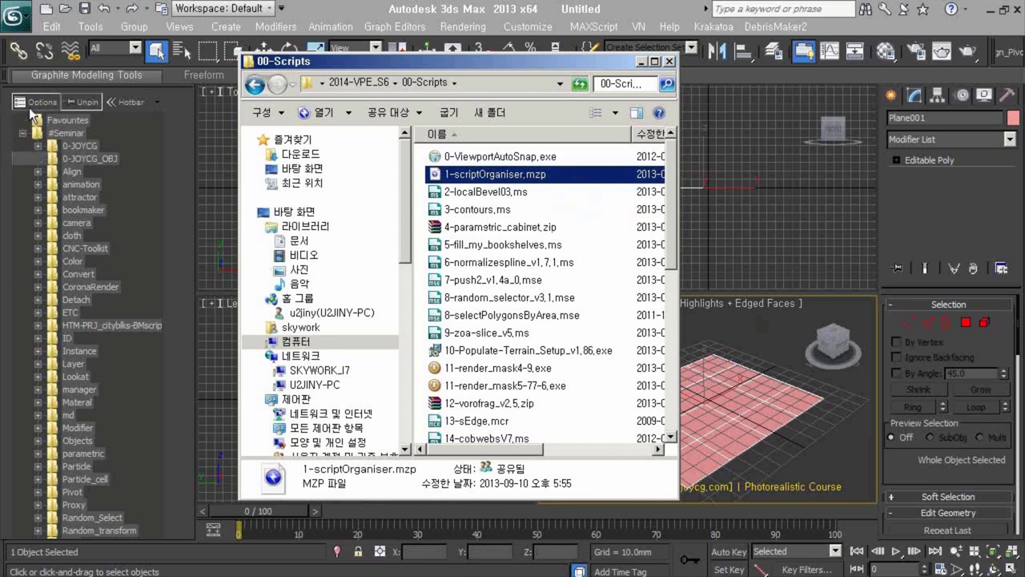
click(37, 108)
Toggle the organiser's options, expand and collapse the Layer and CoronaRender folders, then collapse the panel.
click(38, 108)
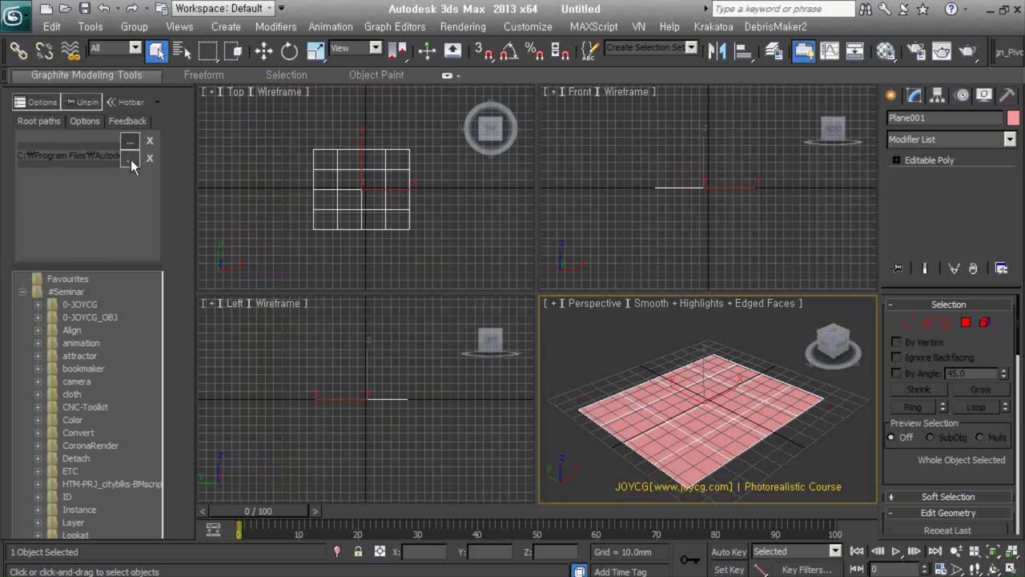
click(53, 103)
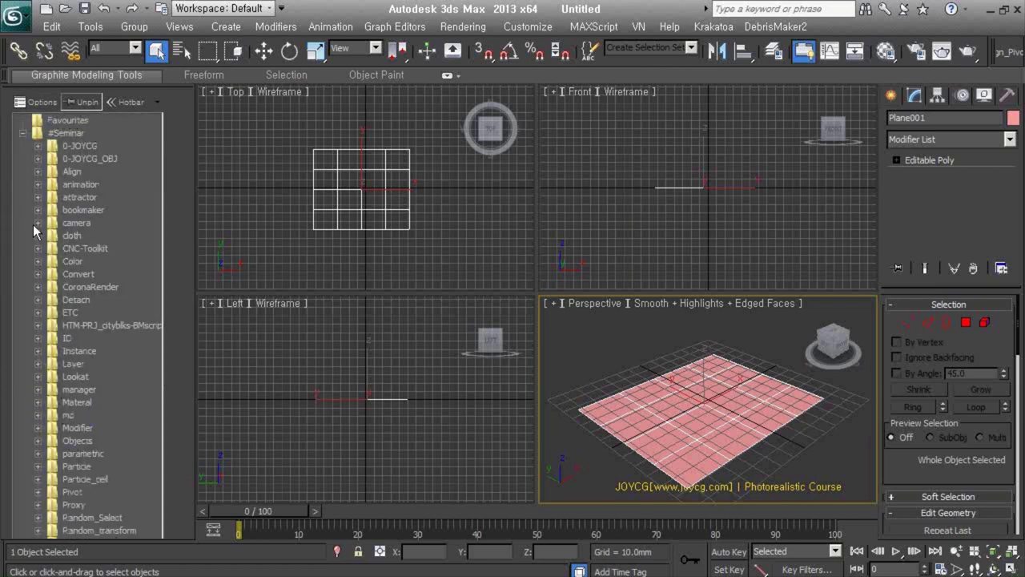
click(38, 363)
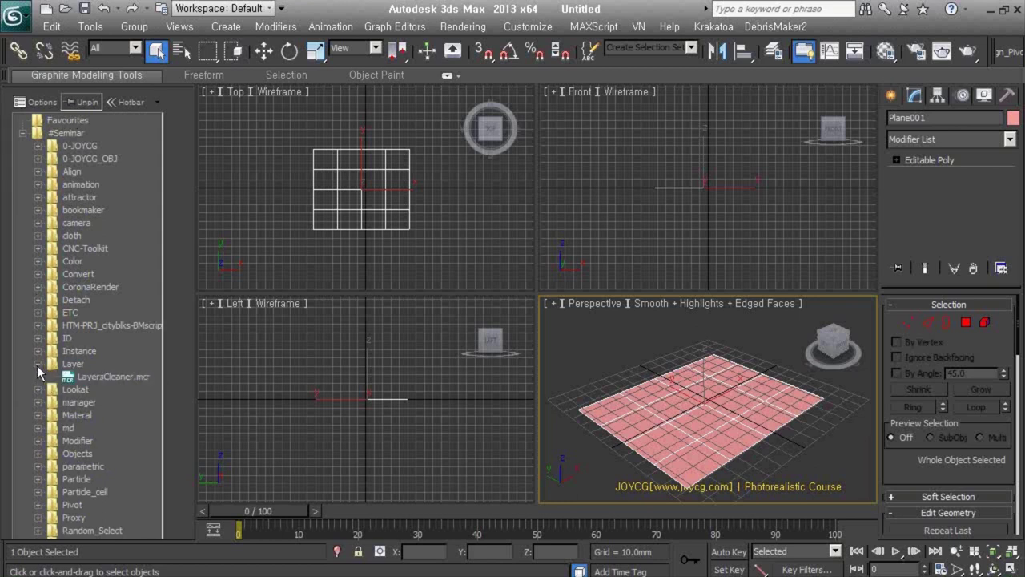
click(38, 364)
click(38, 287)
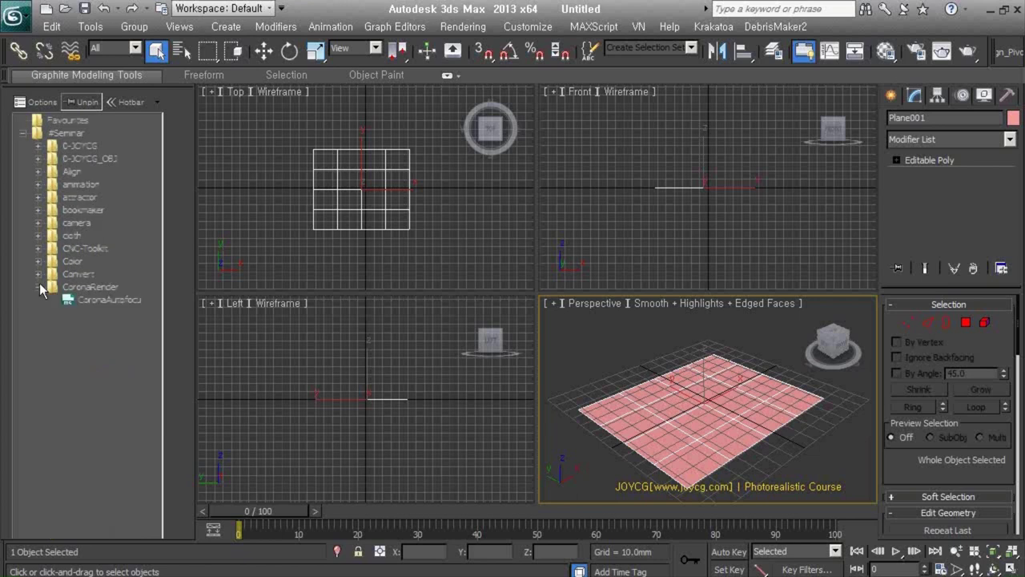
click(37, 286)
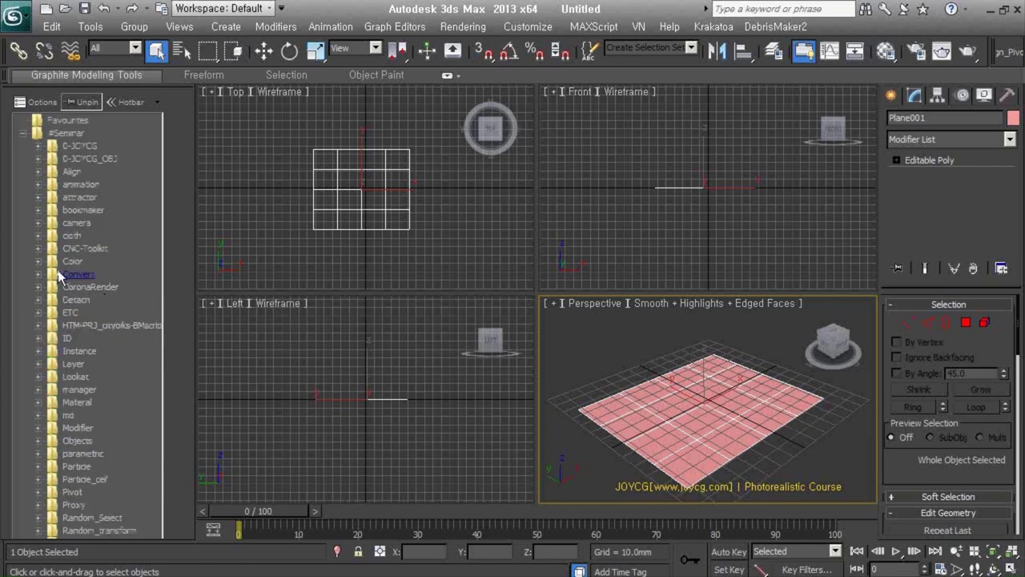
click(125, 102)
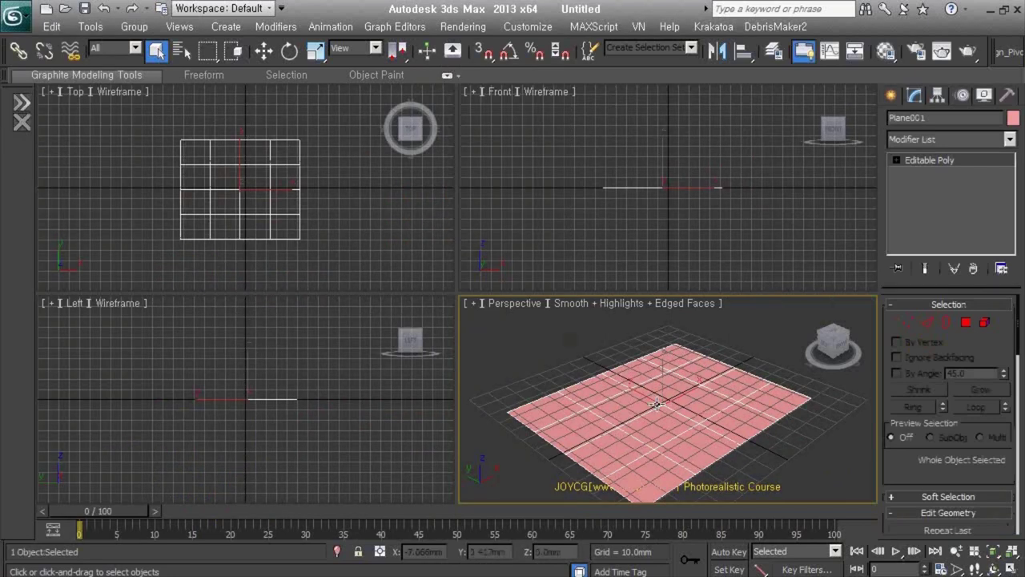
Orbit the Perspective view, hide the home grid and Zoom Extents All on the plane.
alt+middle_drag(657, 405, 682, 460)
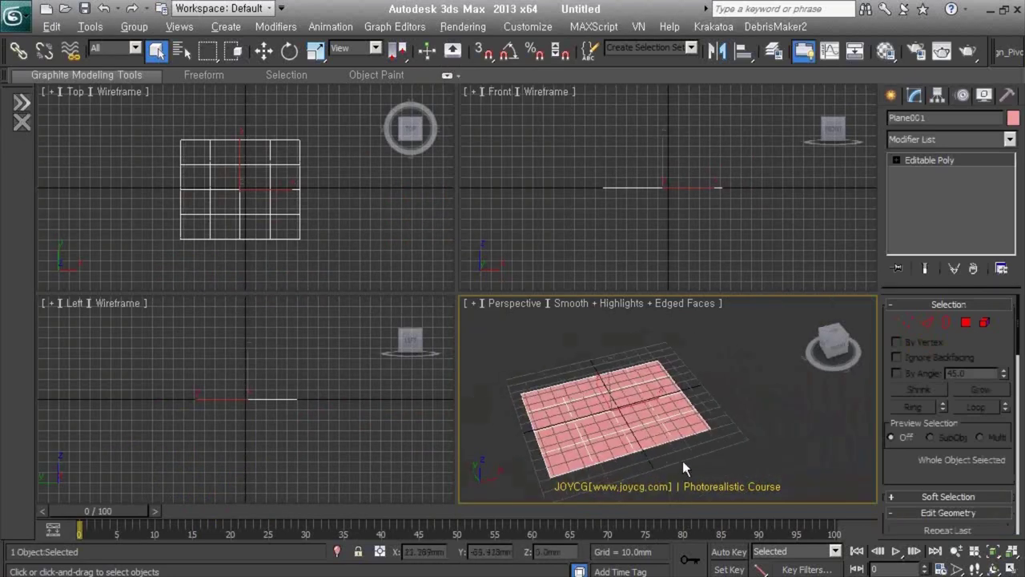
key(g)
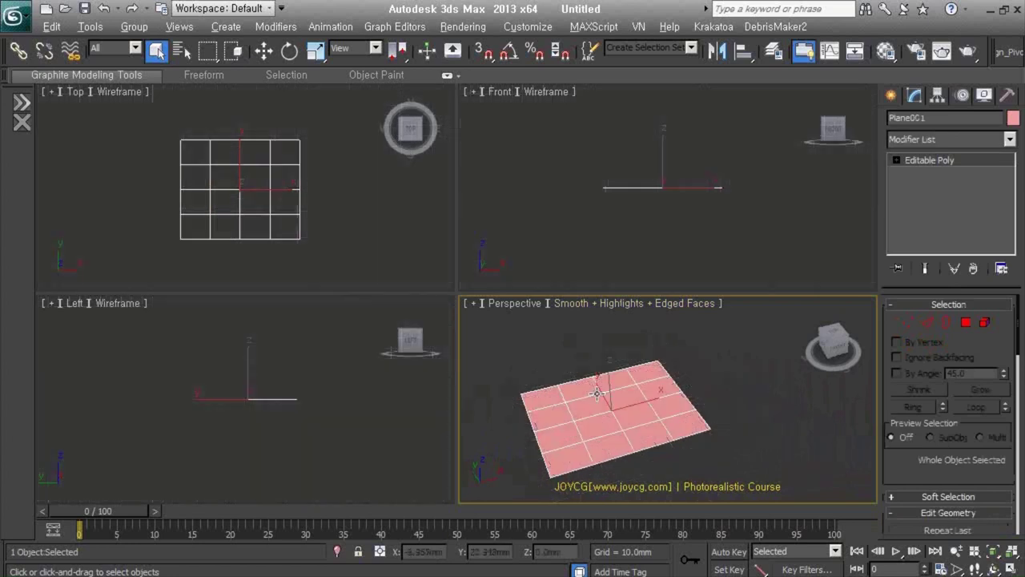
key(ctrl+shift+z)
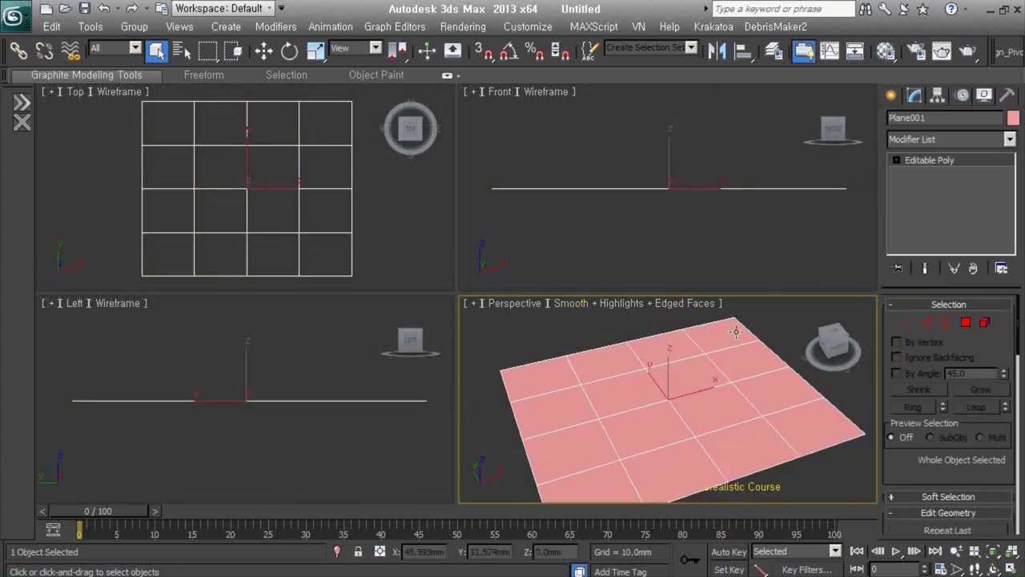
key(g)
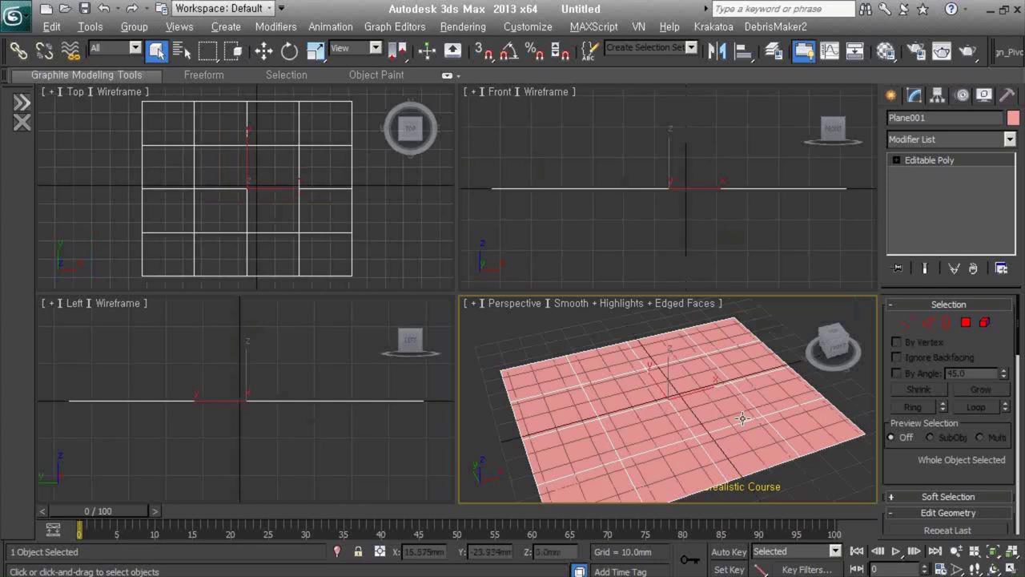
key(g)
Cycle the active viewport through Front, Top, Left and Perspective views.
right_click(695, 207)
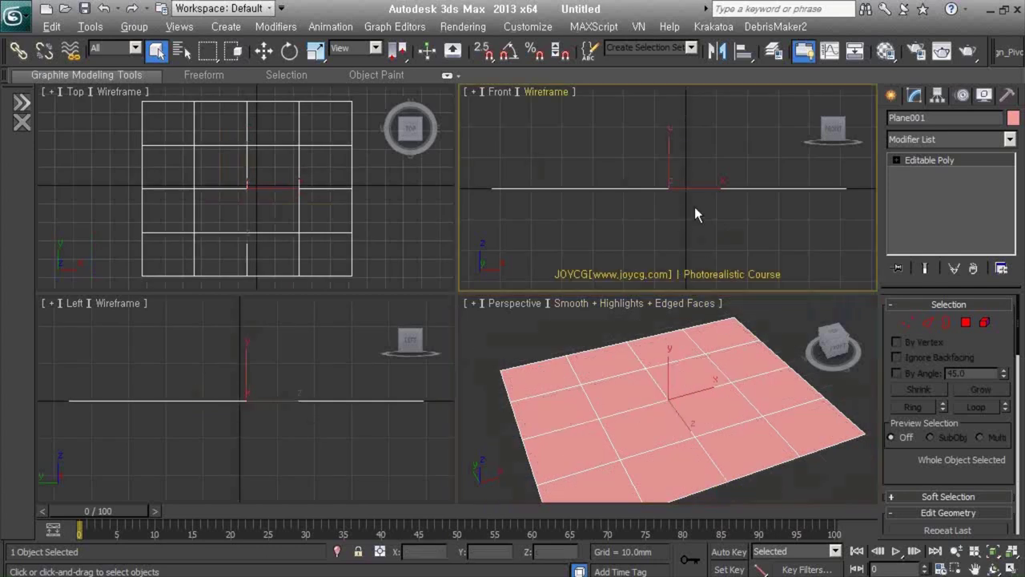
right_click(377, 210)
right_click(361, 392)
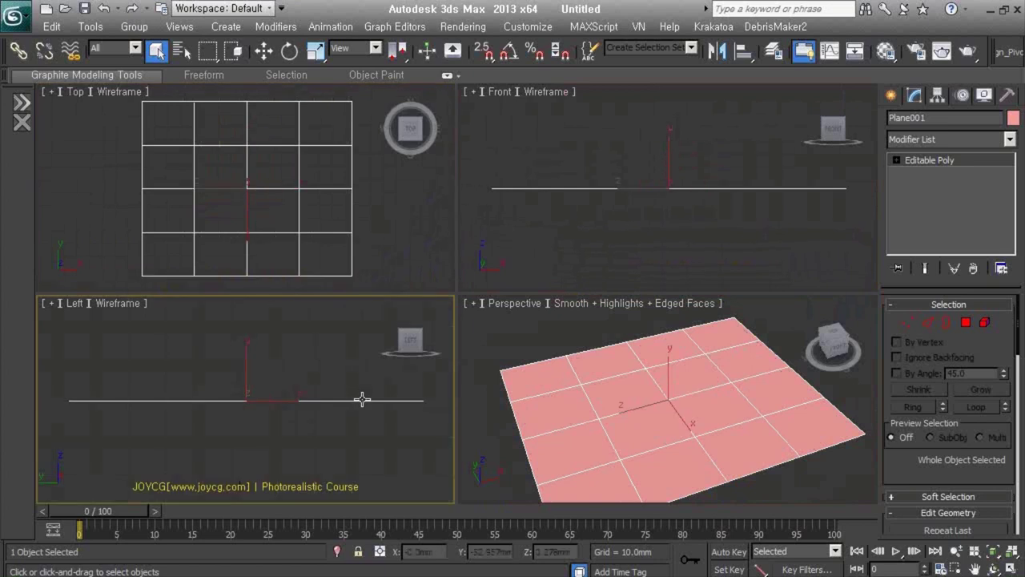
right_click(553, 360)
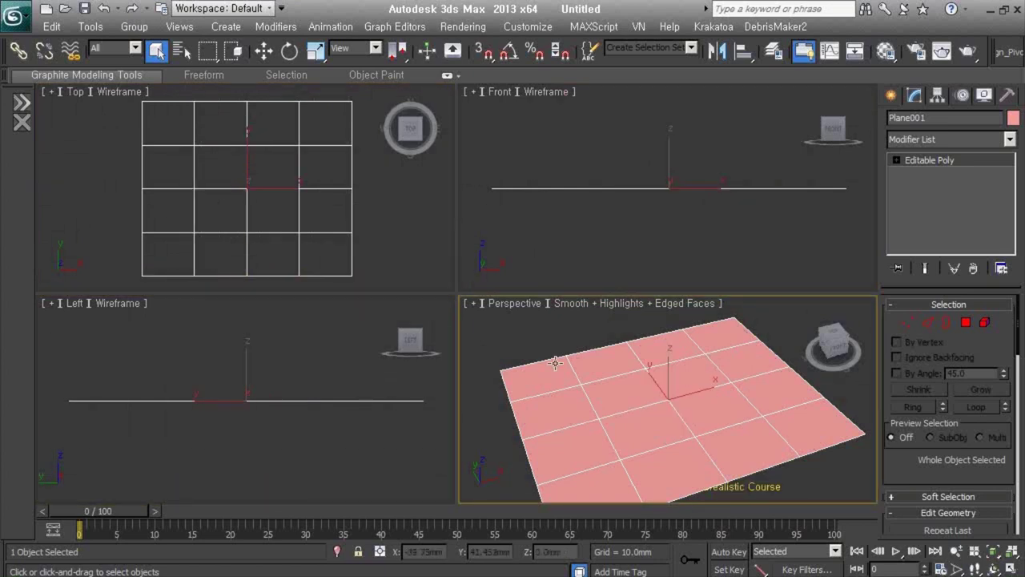
right_click(569, 332)
right_click(622, 221)
right_click(408, 232)
right_click(396, 373)
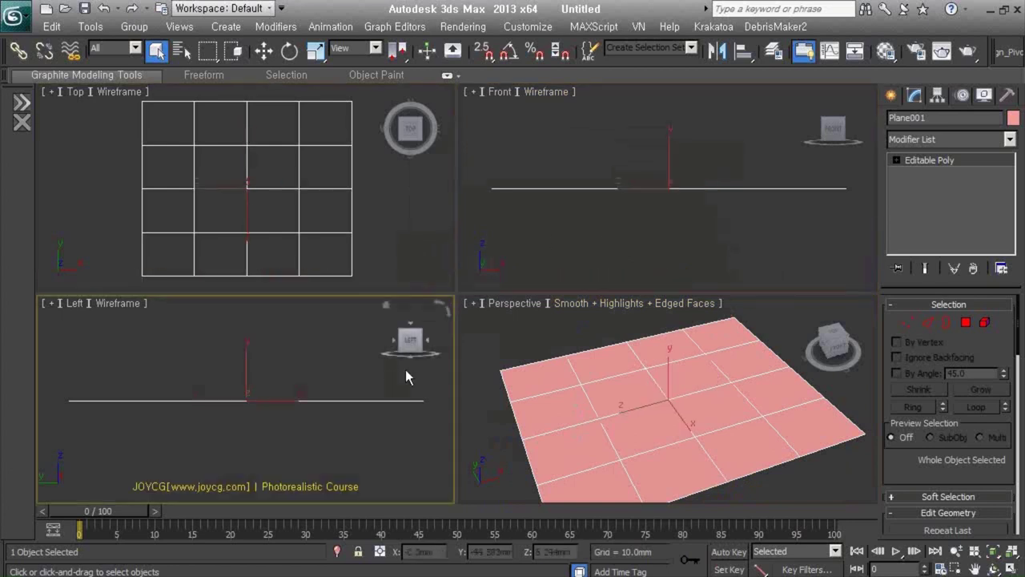
Reselect the plane with a selection box and bring up the Create panel.
click(608, 258)
drag(691, 215, 646, 144)
click(423, 229)
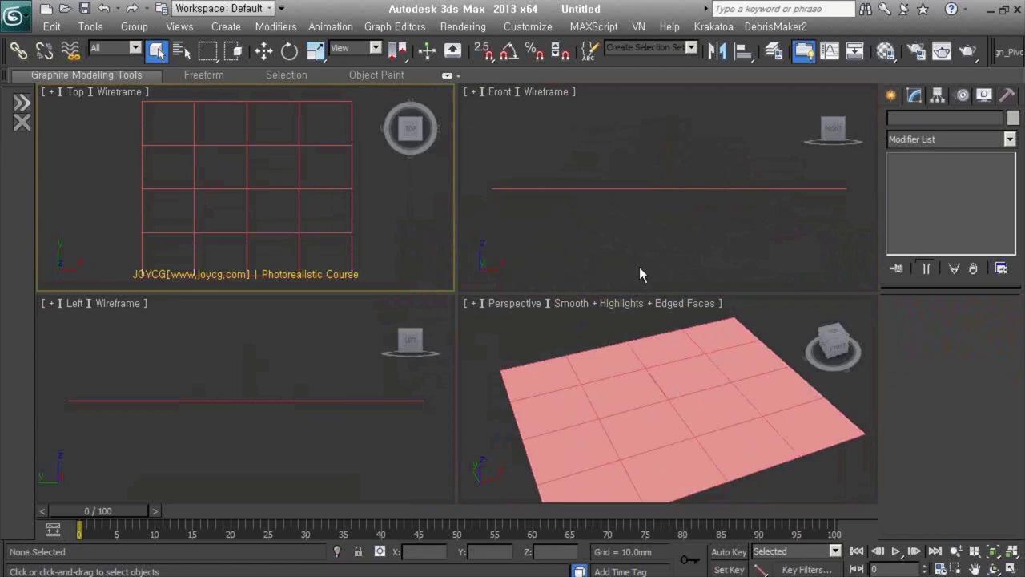
drag(684, 239, 627, 152)
right_click(362, 208)
right_click(362, 378)
right_click(519, 395)
click(890, 95)
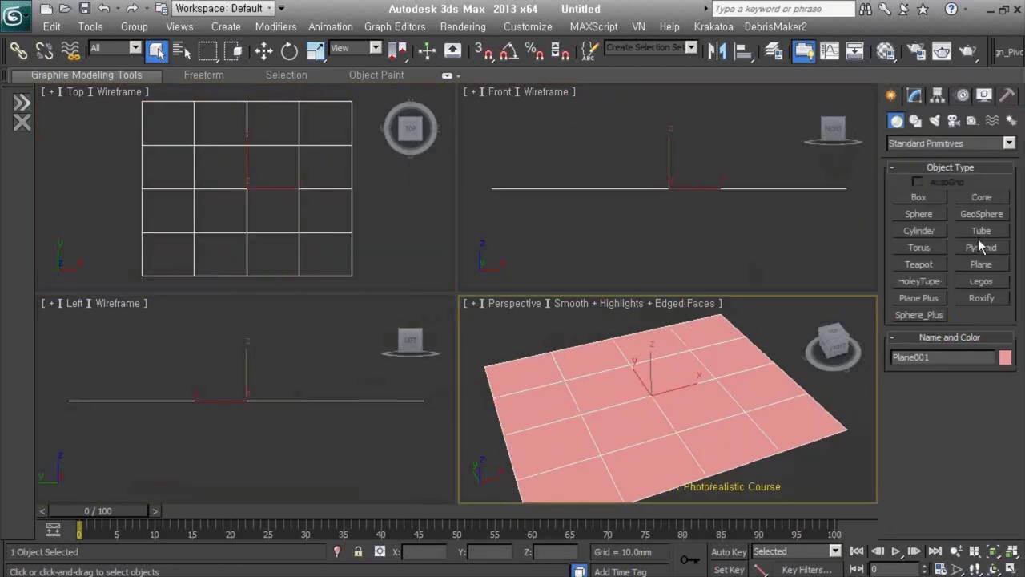
Create Tube001 beside the plane with radii 10.7 and 6.901 mm and height 8.729 mm.
click(982, 231)
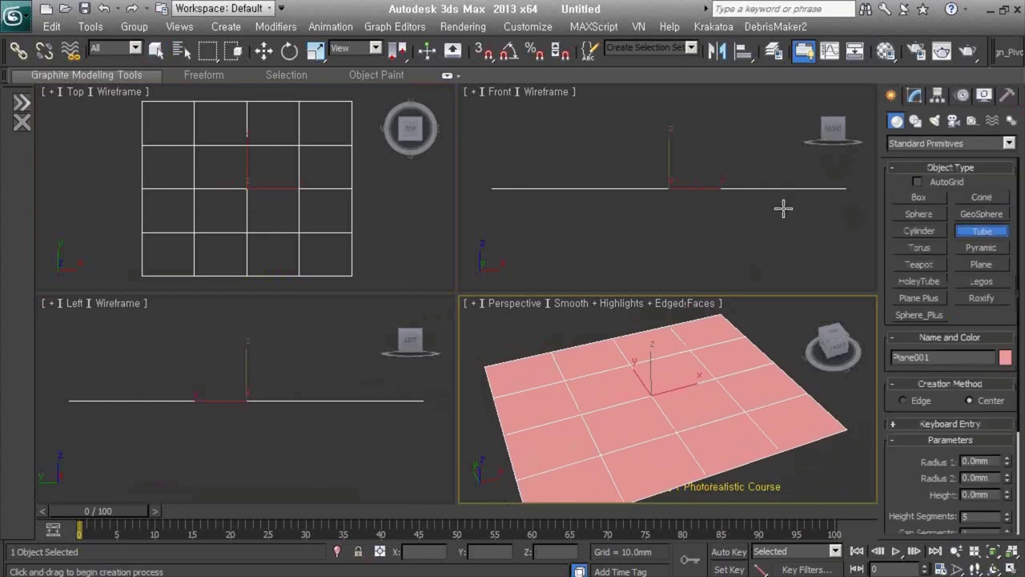
middle_drag(381, 220, 304, 224)
drag(410, 193, 414, 210)
click(411, 200)
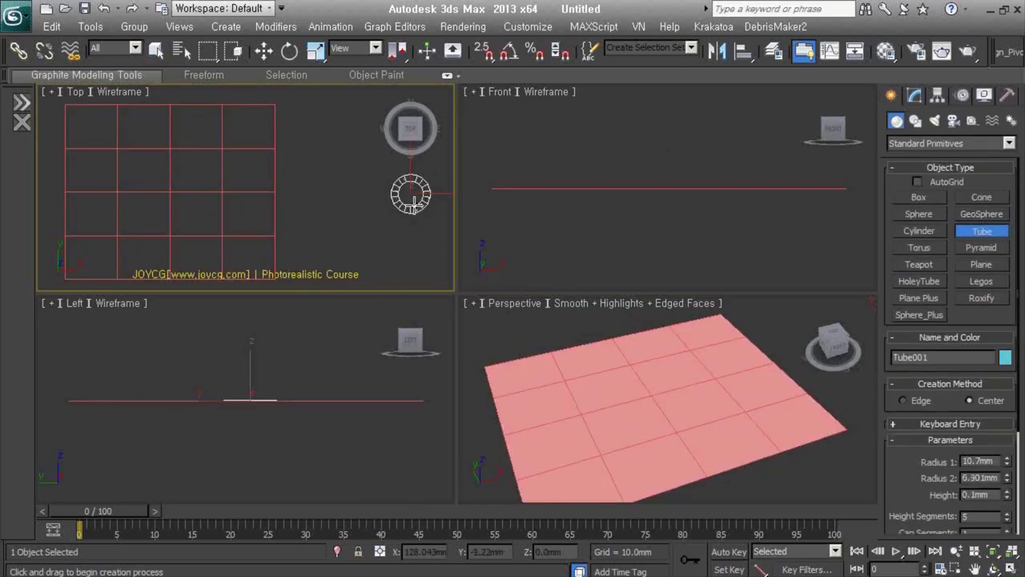
click(424, 169)
scroll(728, 454, down, 3)
scroll(728, 454, up, 2)
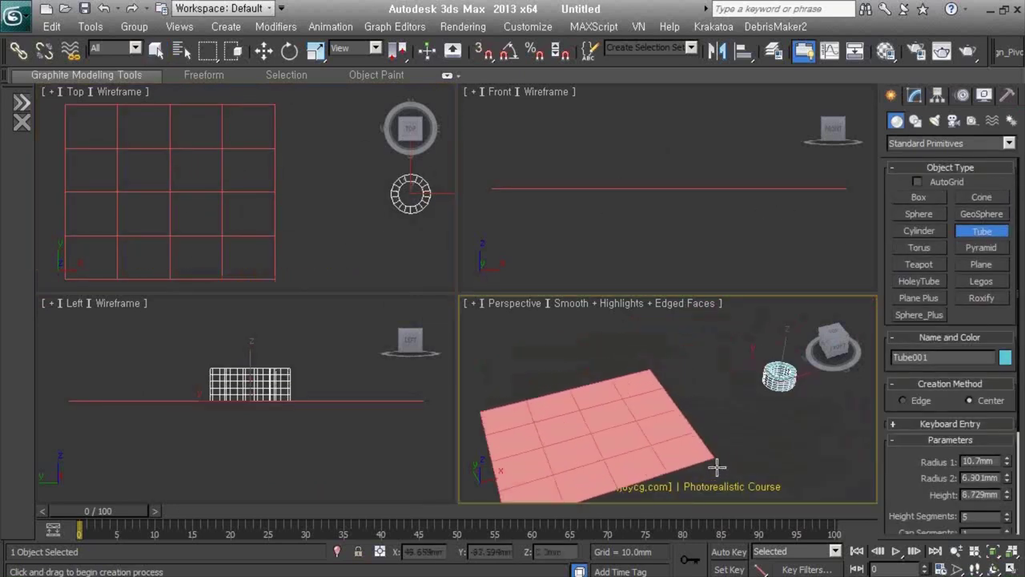
scroll(771, 410, up, 1)
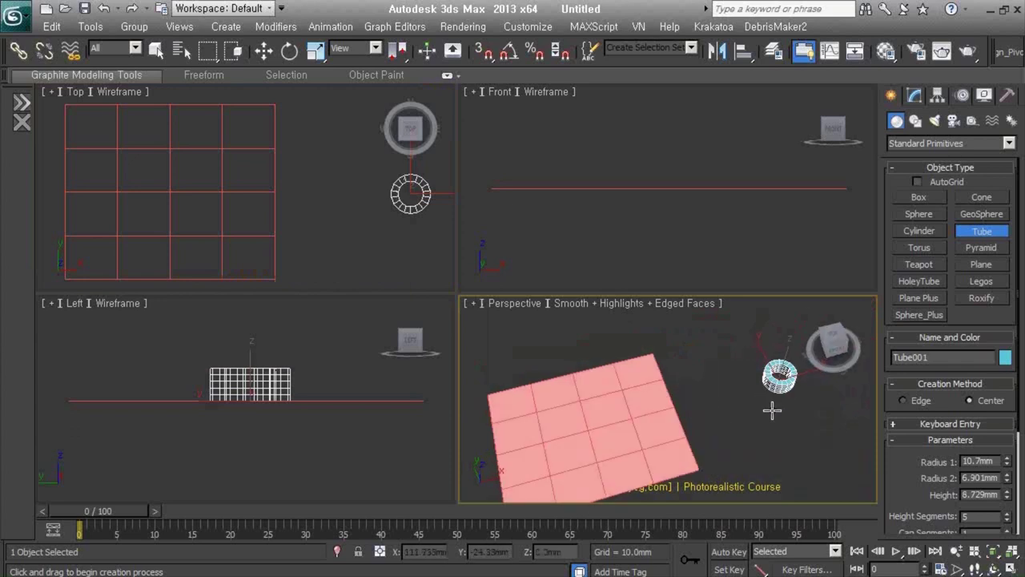
right_click(793, 376)
Select Plane001 and enter Polygon mode in the Modify panel.
click(618, 441)
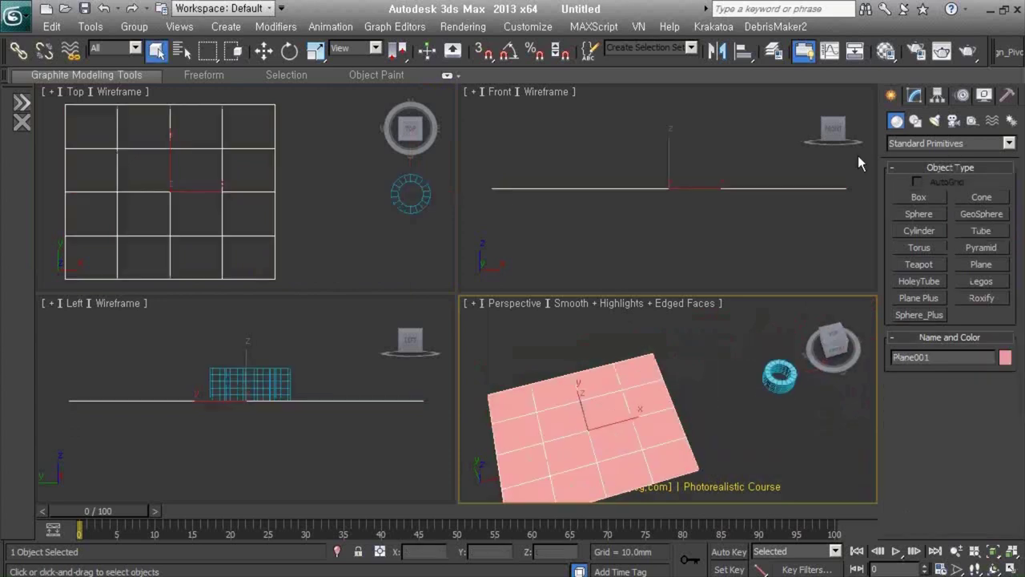
click(914, 95)
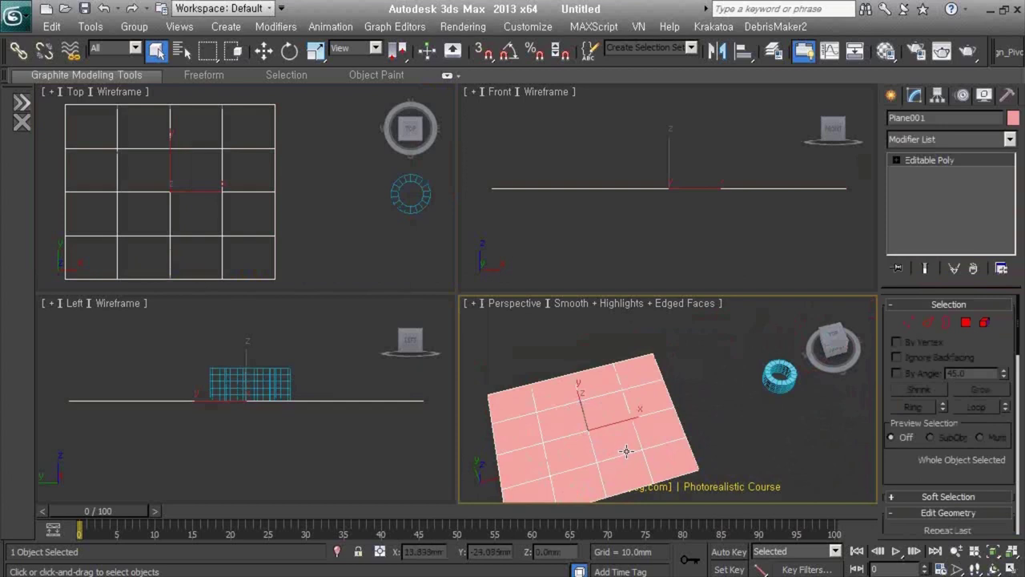
middle_drag(626, 451, 638, 433)
click(965, 322)
Select three faces of Plane001 in Polygon mode.
click(575, 400)
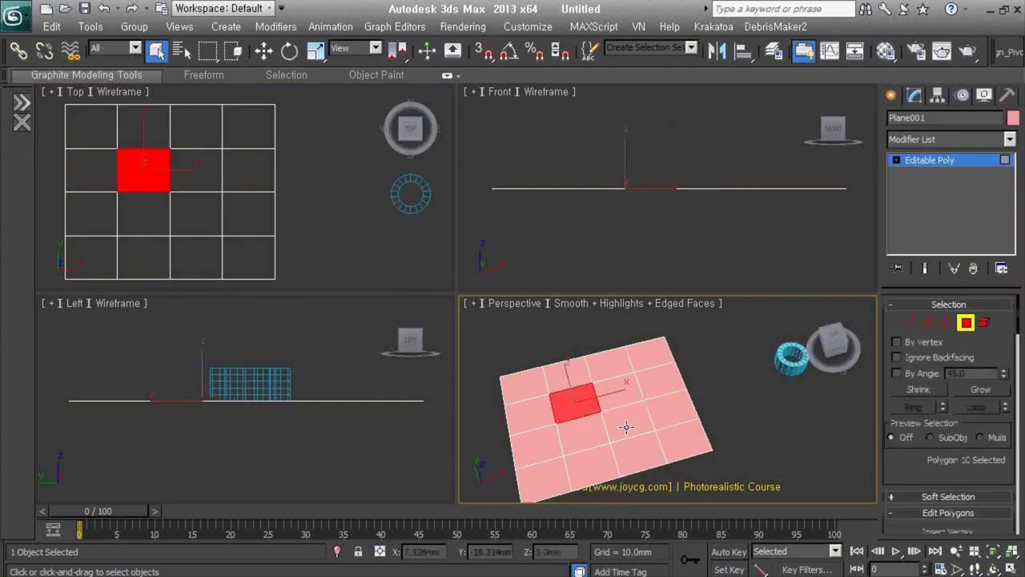
click(627, 427)
ctrl+click(529, 414)
ctrl+click(564, 377)
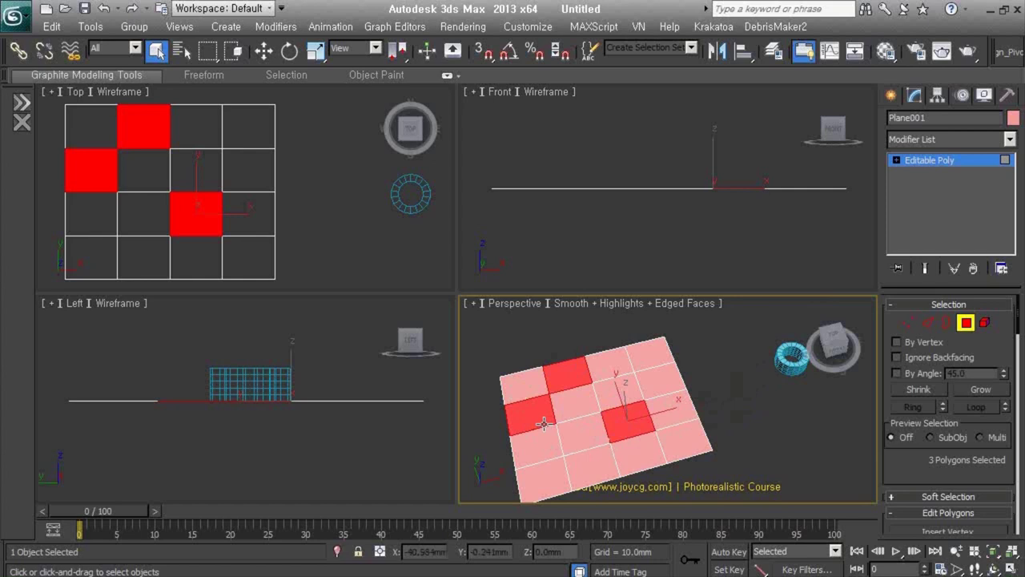
Switch to Rotate and tilt the whole plane about its X axis.
right_click(644, 412)
click(681, 358)
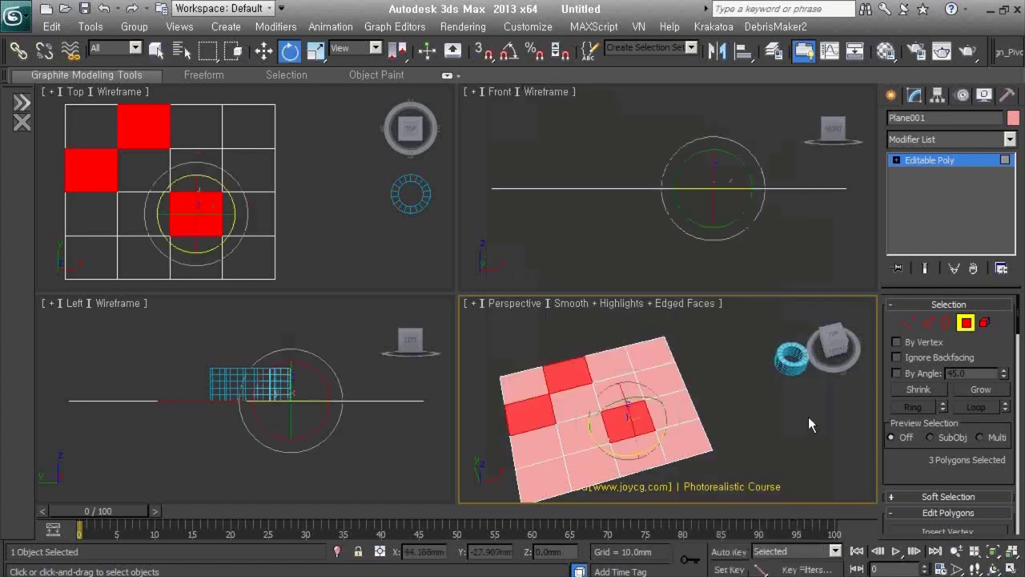
click(967, 321)
mouse_move(601, 352)
mouse_down()
mouse_move(599, 378)
mouse_move(704, 406)
mouse_move(676, 412)
mouse_up()
Reselect Plane001 and return to Polygon editing.
click(796, 386)
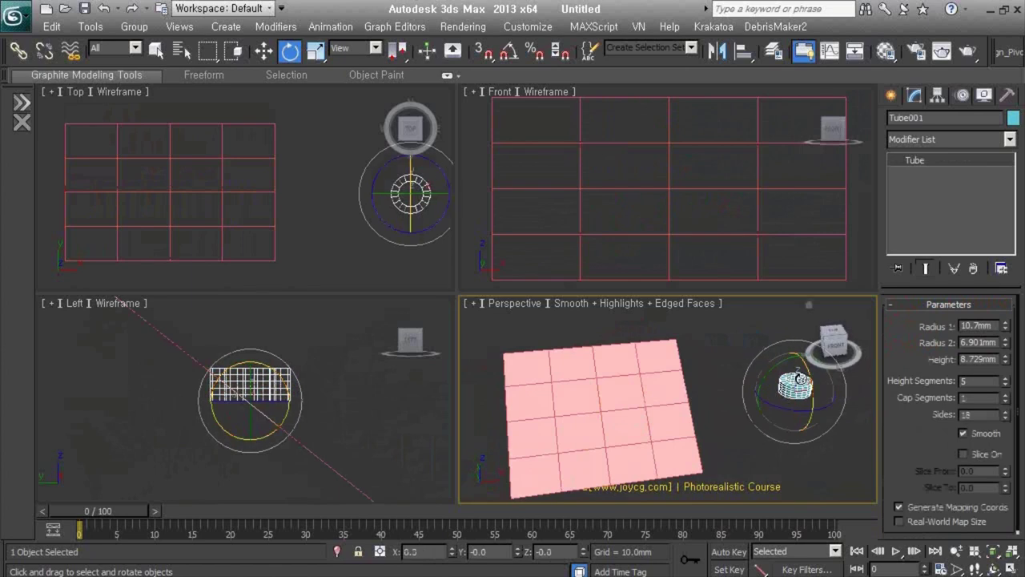
click(541, 368)
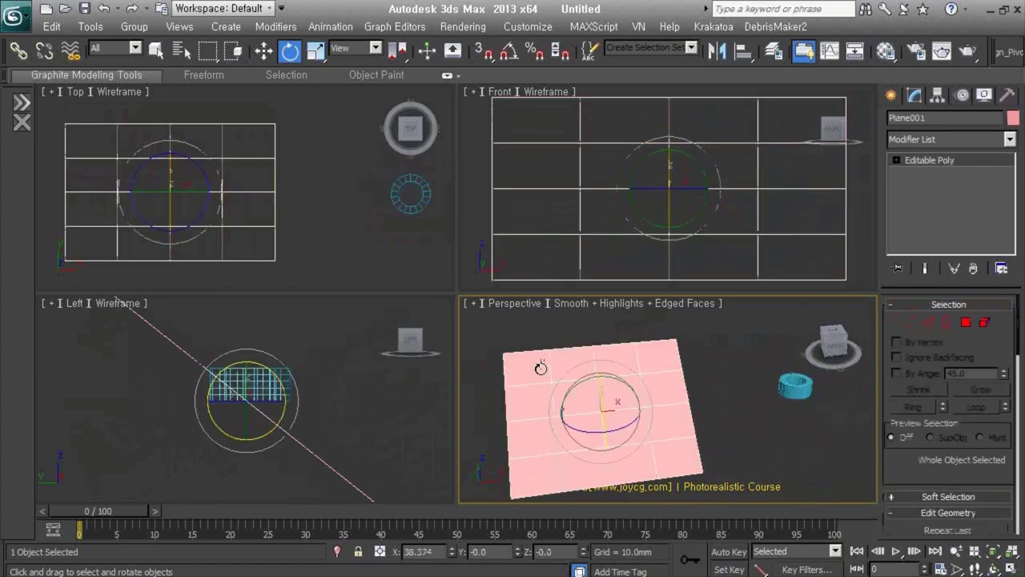
click(967, 325)
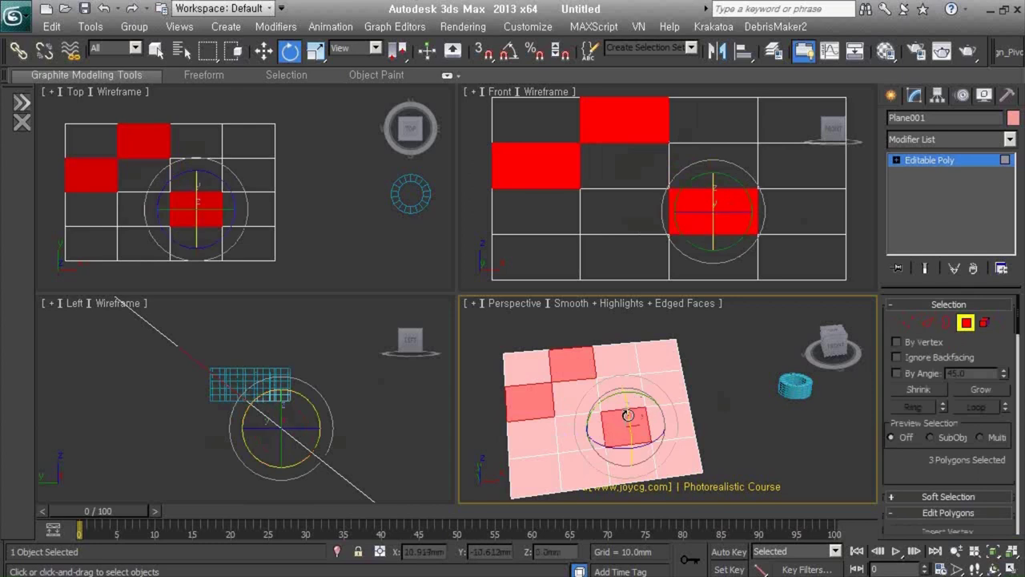
Run polyLattice2 on the three selected faces to create rings on the plane.
right_click(628, 327)
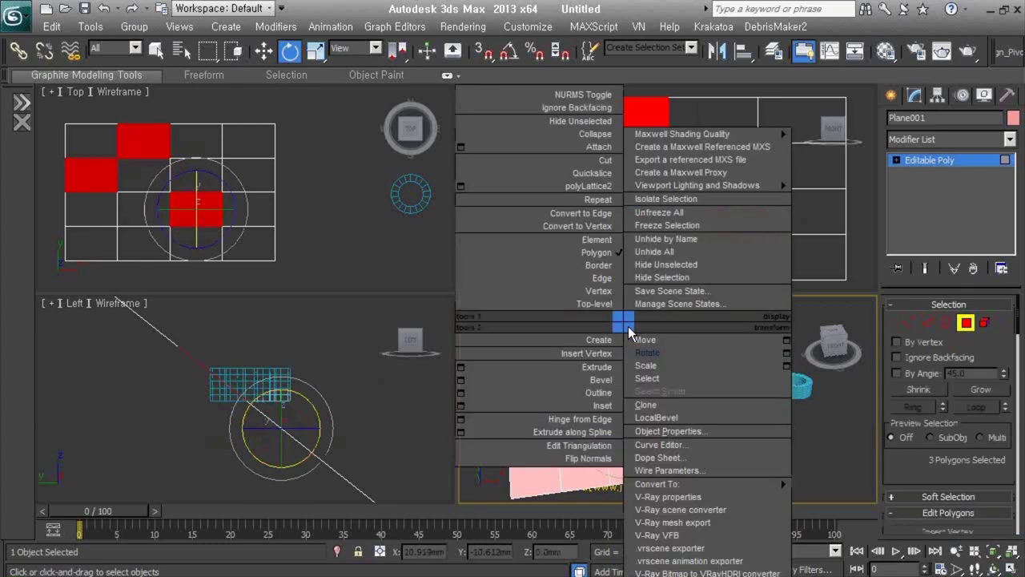
click(606, 191)
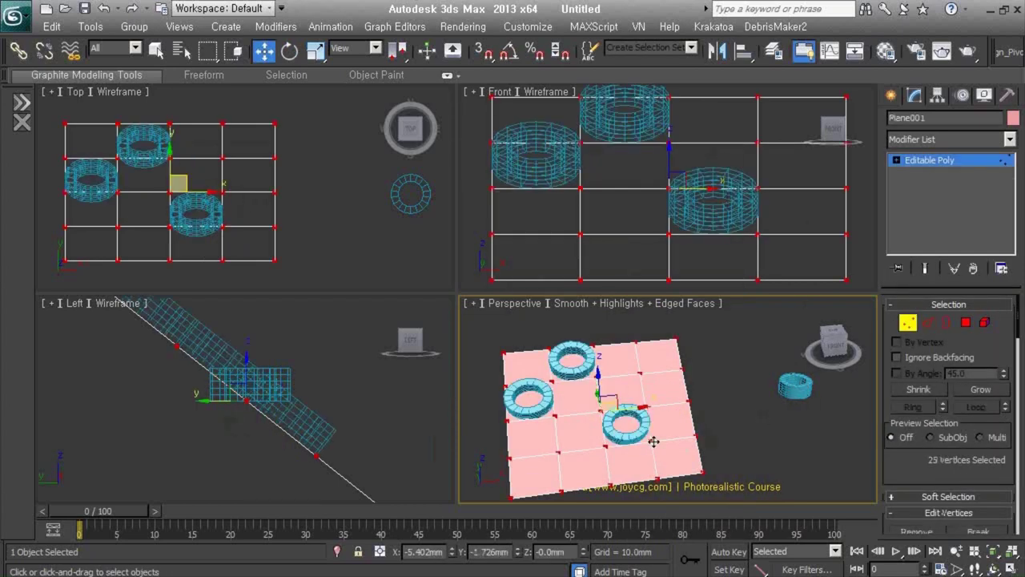
alt+middle_drag(798, 387, 626, 430)
Exit Vertex mode and drag-select the plane together with all the rings.
alt+middle_drag(657, 453, 650, 408)
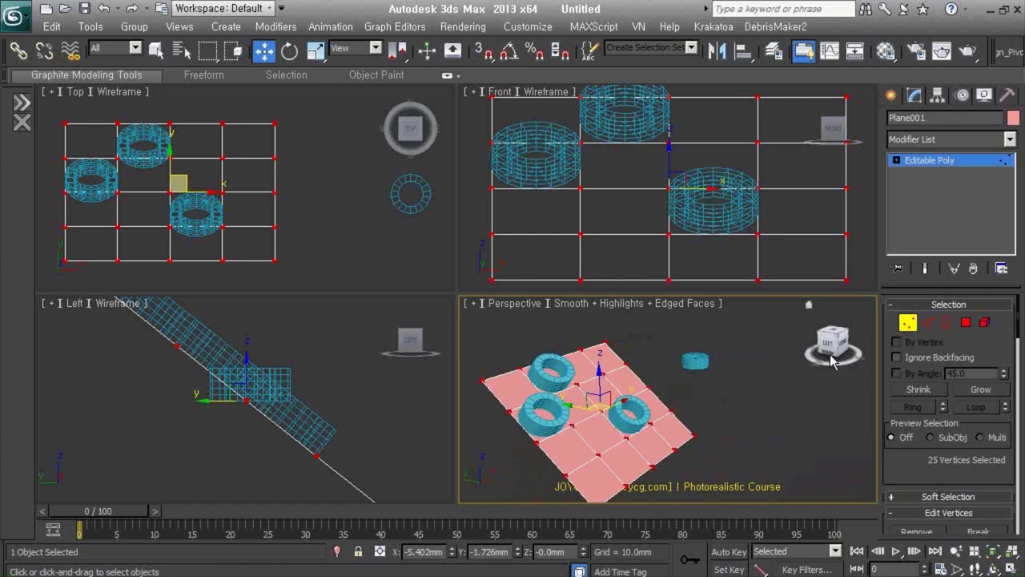
click(908, 323)
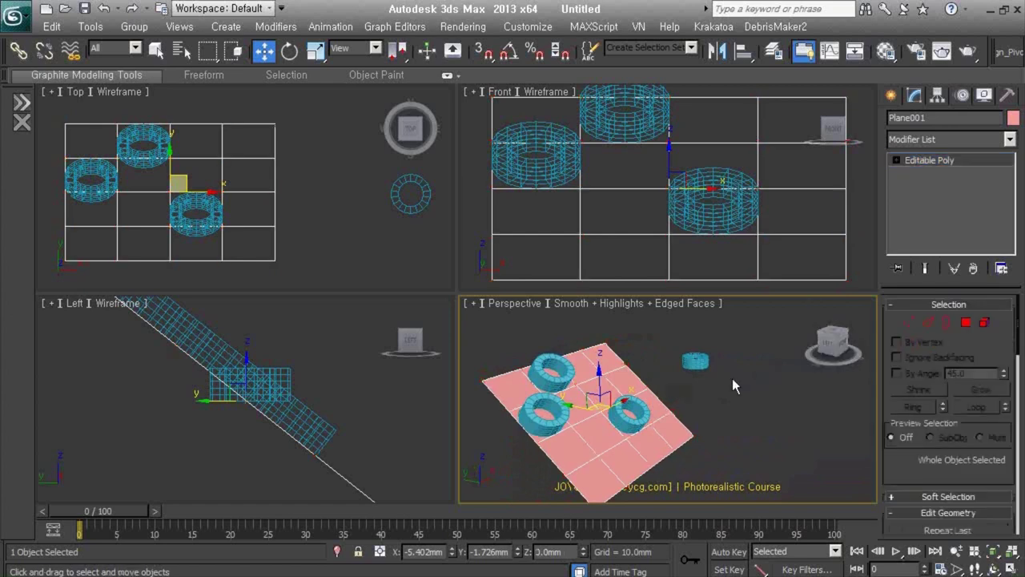
drag(750, 338, 519, 462)
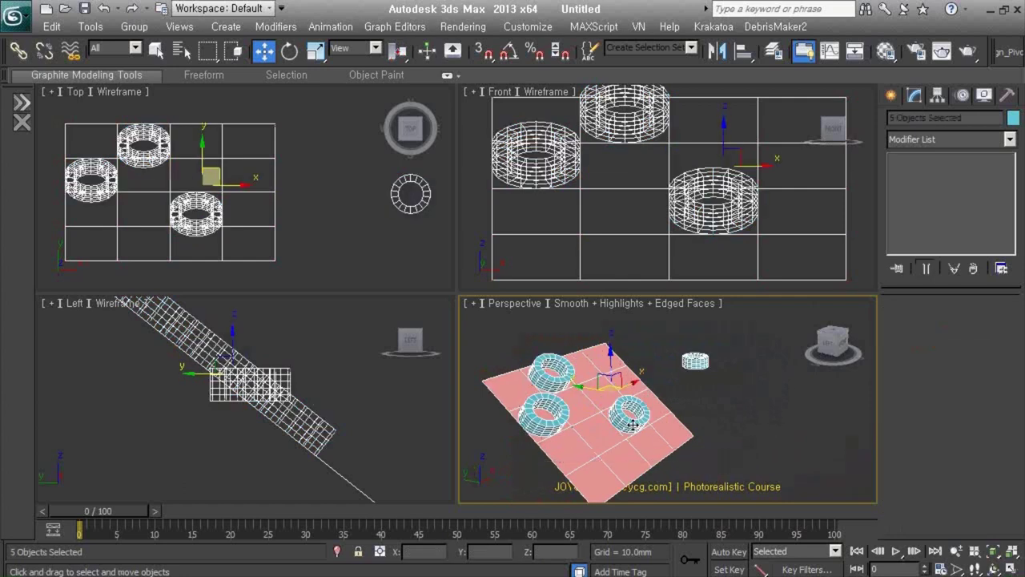
Delete the selected objects, enable the Extras toolbar, run Vertex_cleaner and dismiss its warning.
key(Delete)
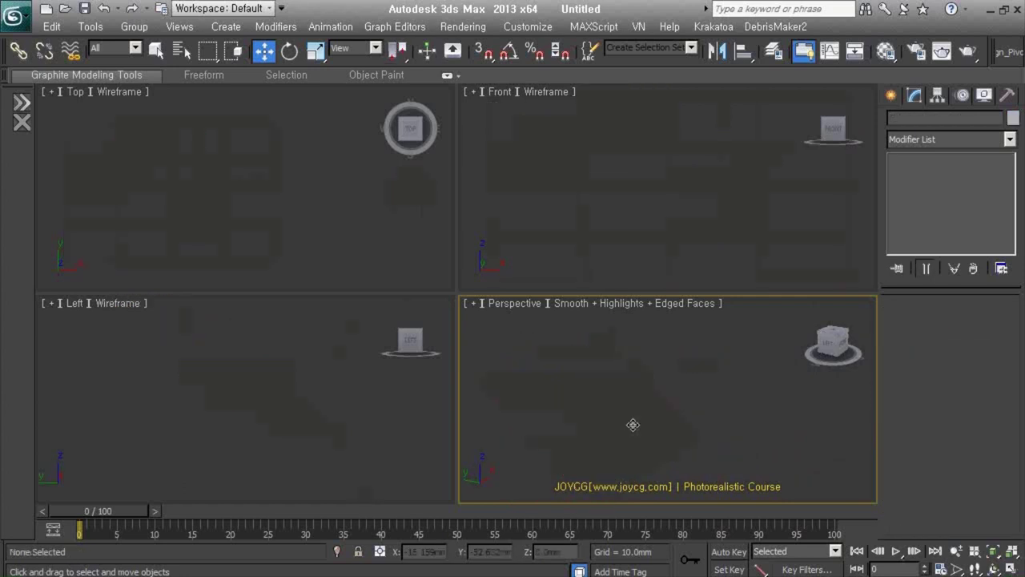
right_click(669, 68)
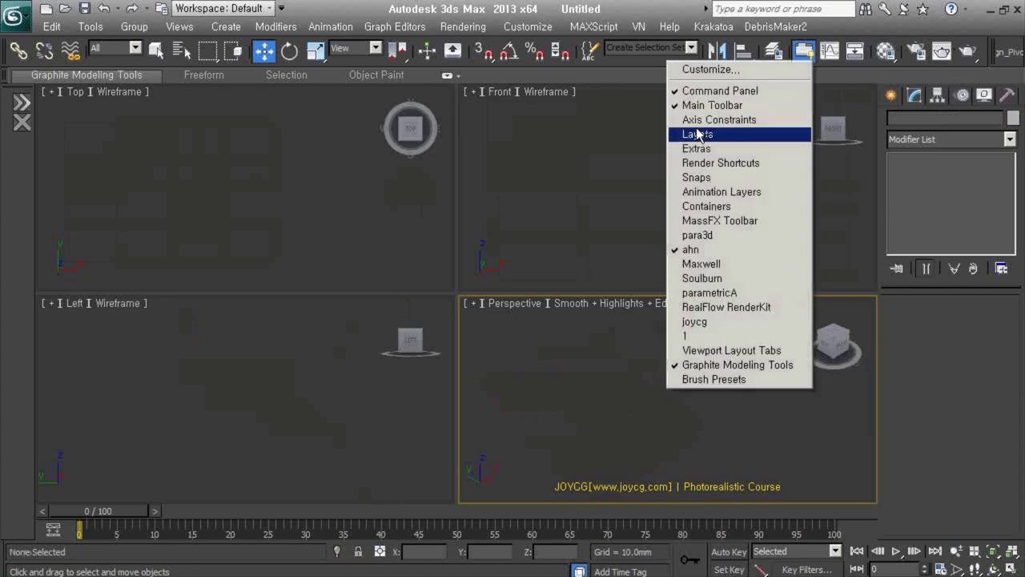
click(694, 148)
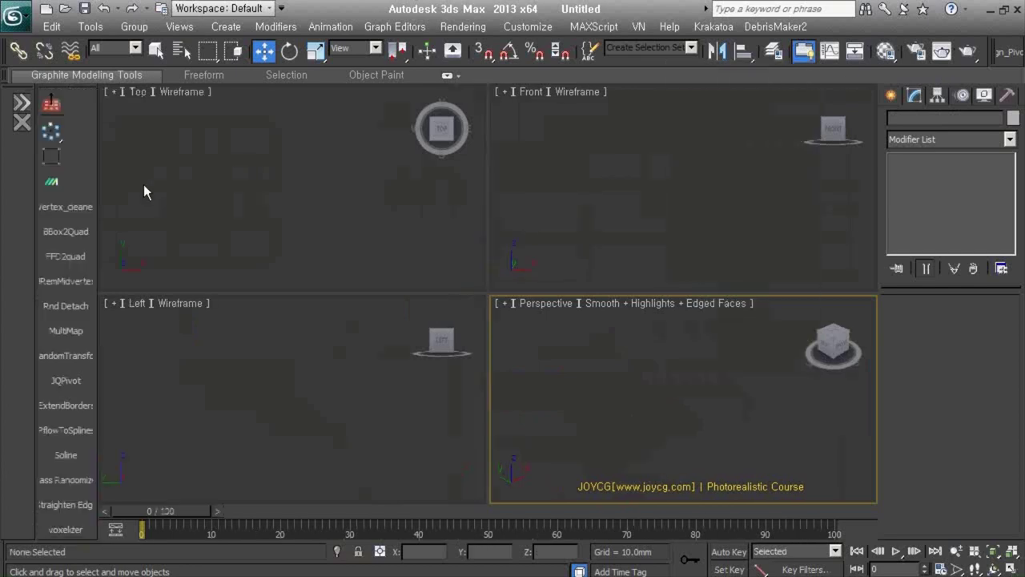
click(81, 212)
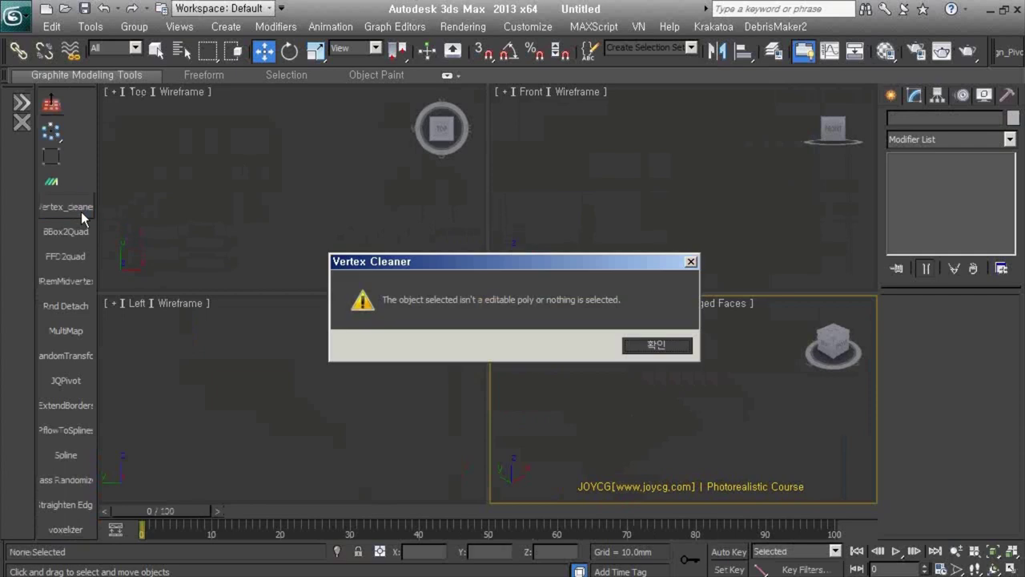
click(657, 346)
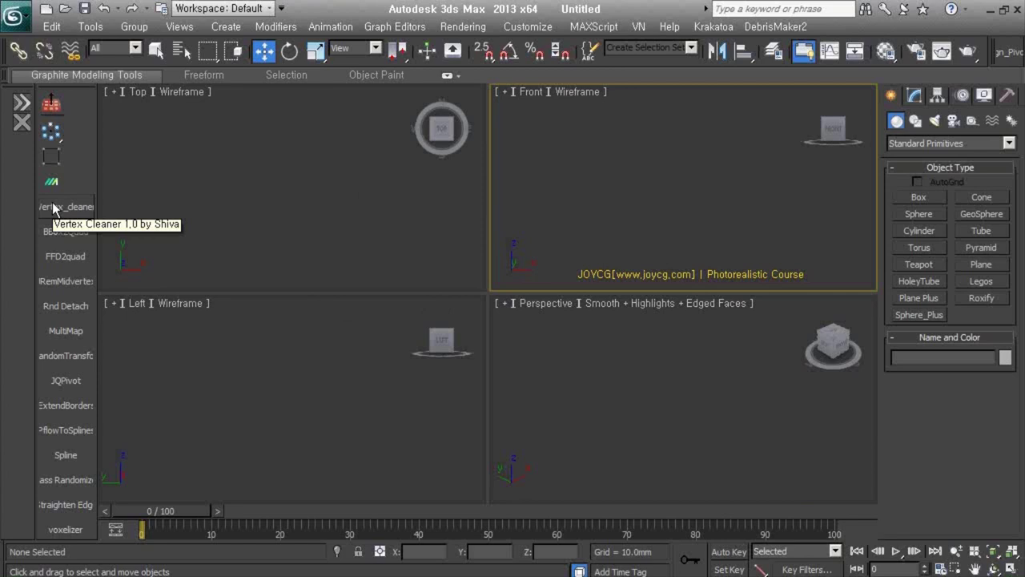
click(526, 28)
click(544, 41)
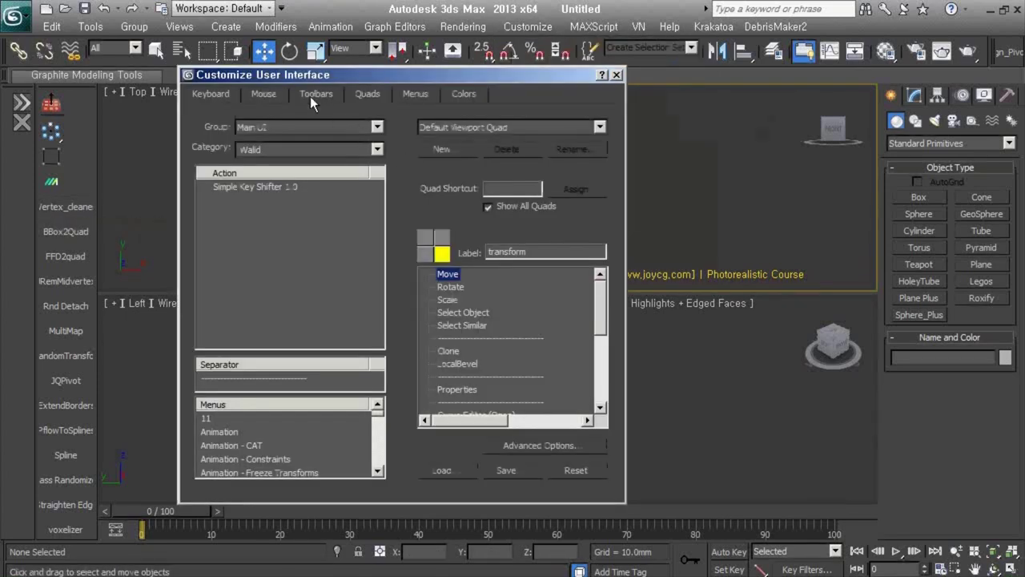
click(309, 95)
click(302, 151)
scroll(281, 287, down, 15)
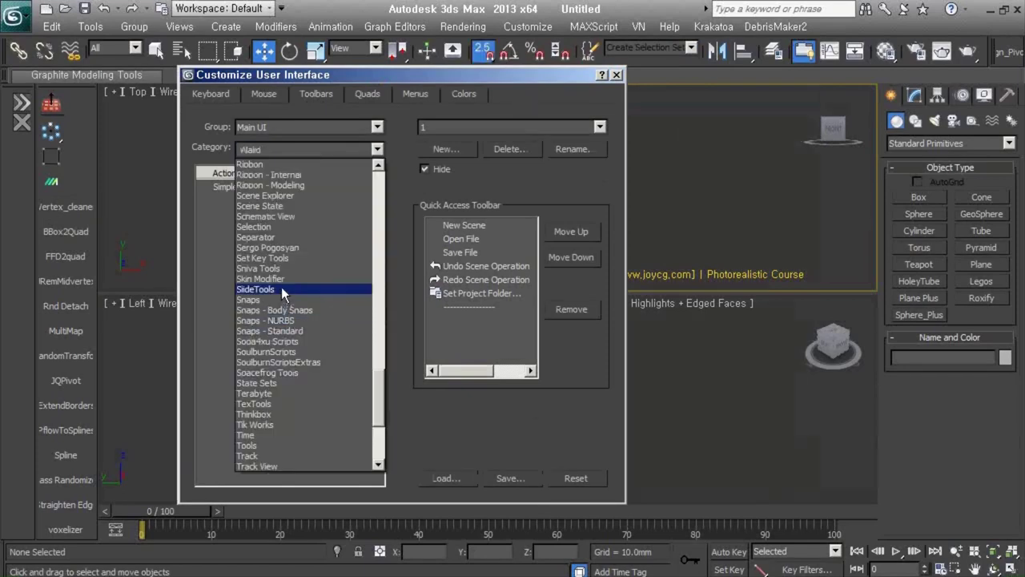
click(285, 272)
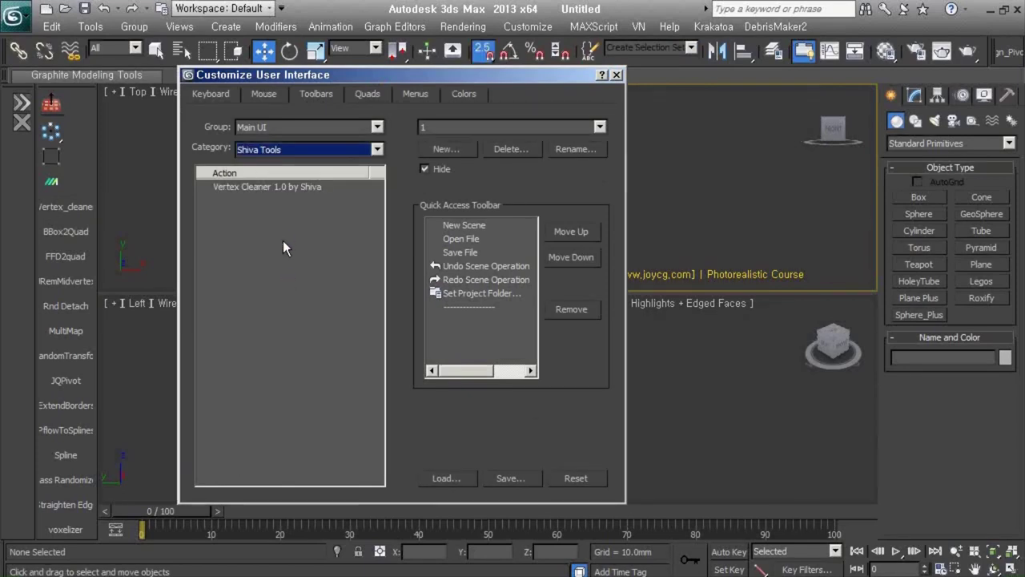
click(267, 185)
drag(246, 186, 68, 205)
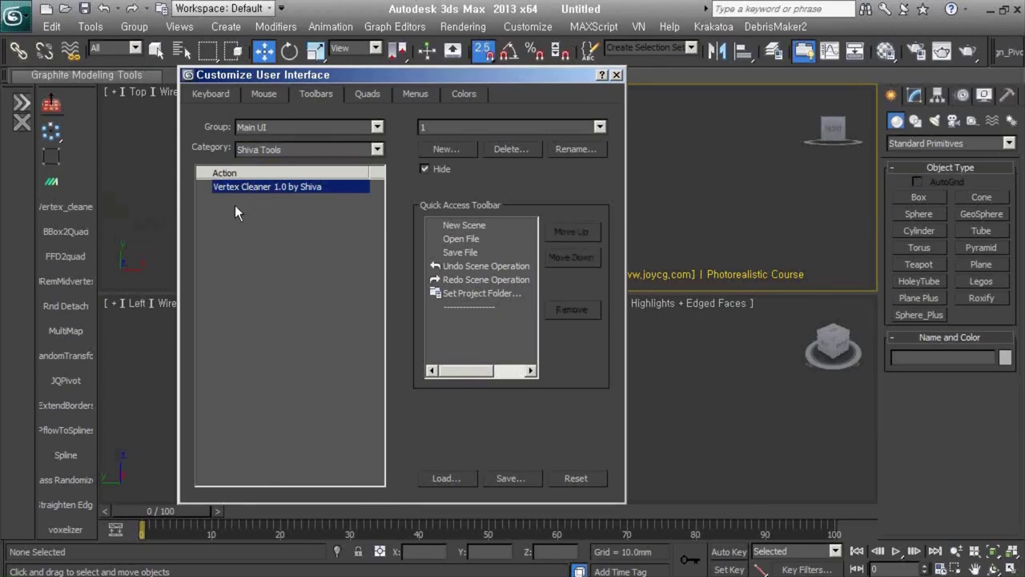
click(616, 74)
click(68, 205)
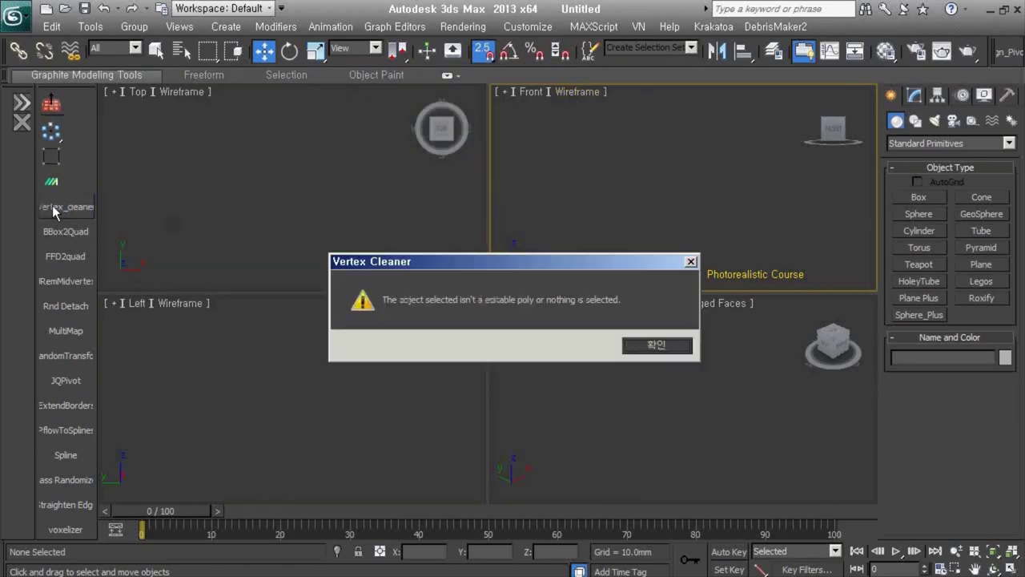
click(644, 342)
click(327, 360)
Draw a 4×4-segment plane in the Front view, convert it to Editable Poly, select an edge.
click(639, 398)
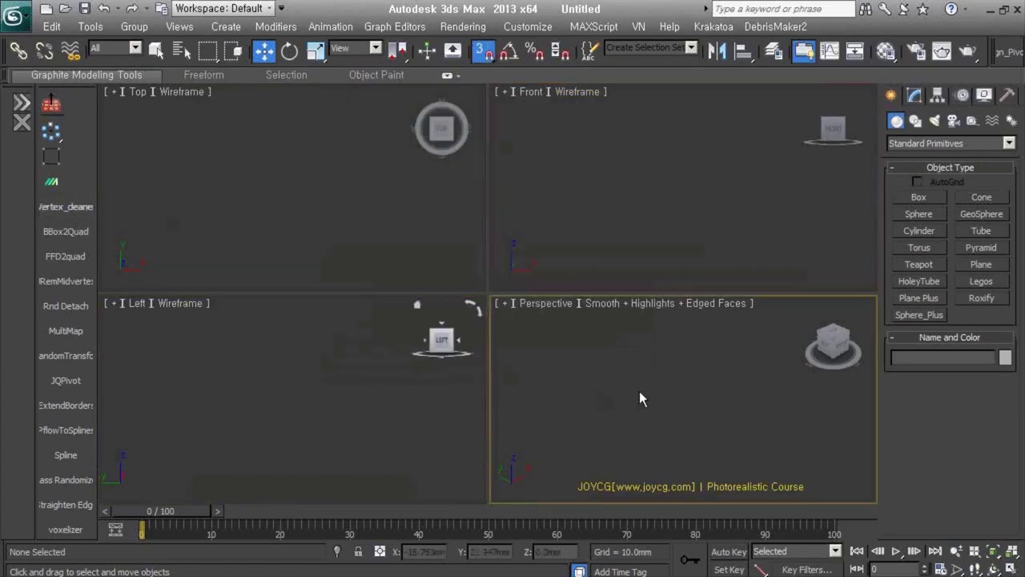
click(981, 264)
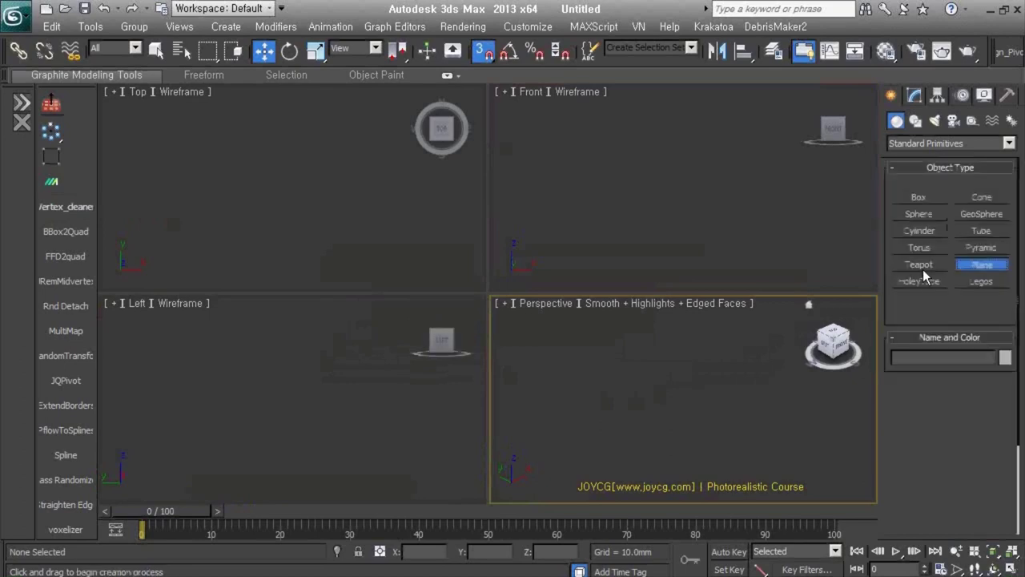
drag(547, 119, 806, 258)
mouse_move(741, 217)
middle_down()
mouse_move(741, 197)
mouse_move(686, 207)
middle_up()
key(alt+e)
key(2)
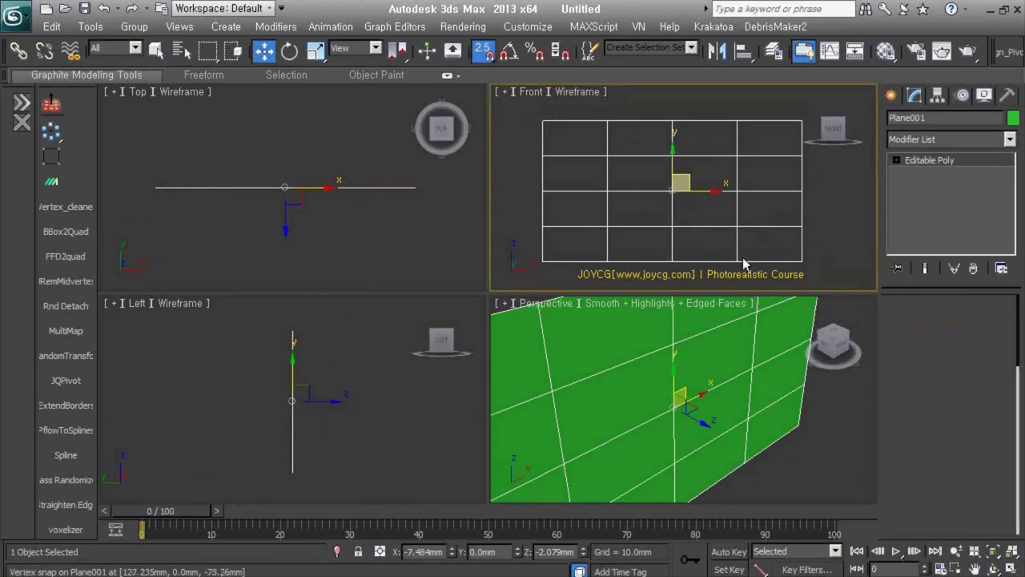
click(607, 206)
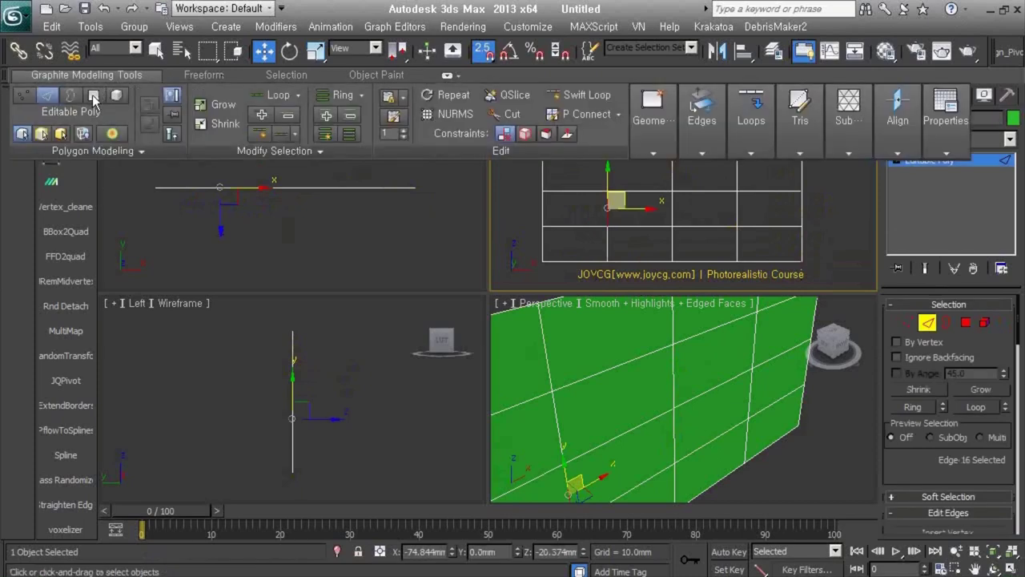
Apply Generate Topology's brick pattern to Plane001, then resize the viewports and return to Edge mode.
click(72, 152)
click(76, 242)
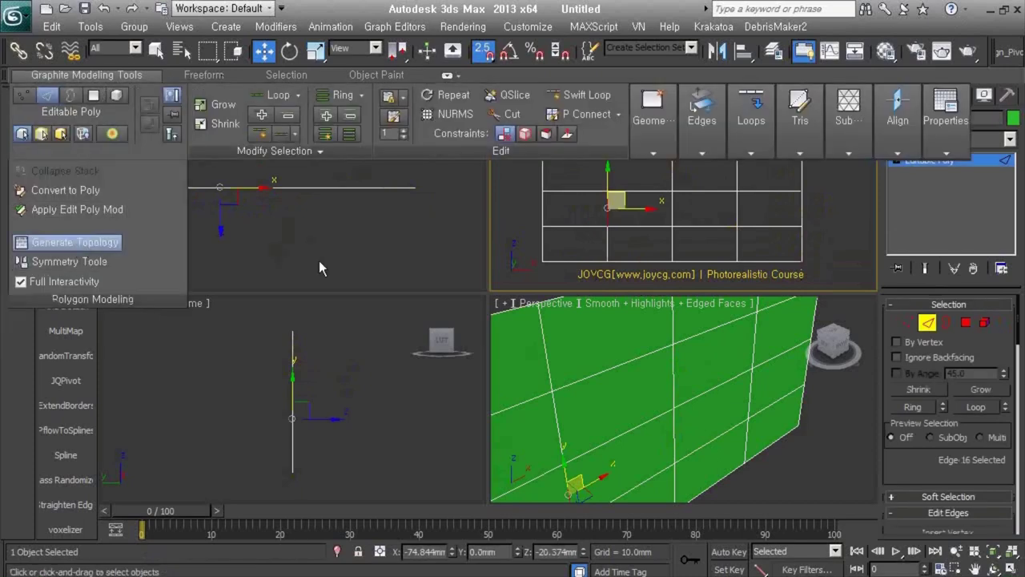
click(186, 144)
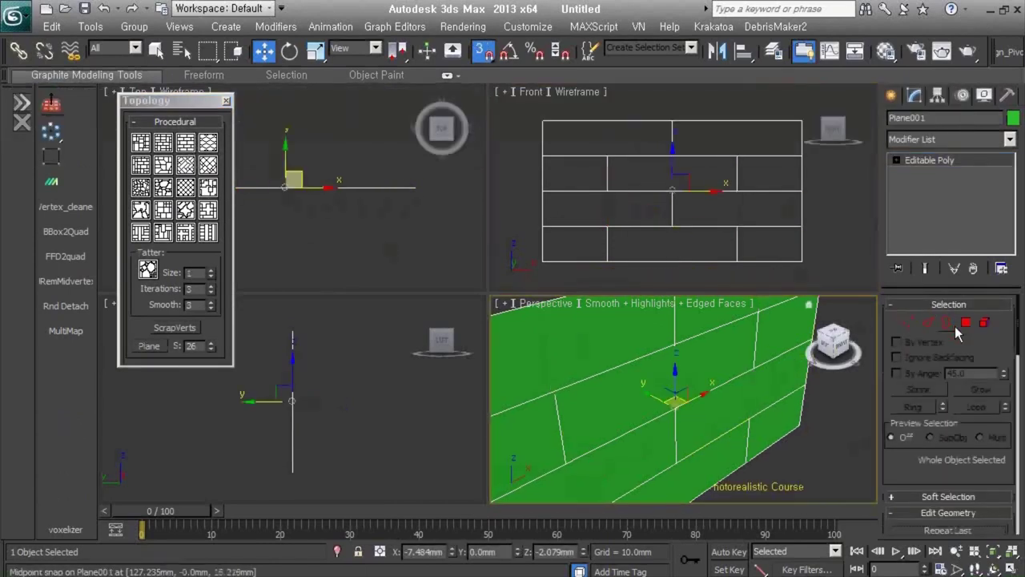
click(226, 102)
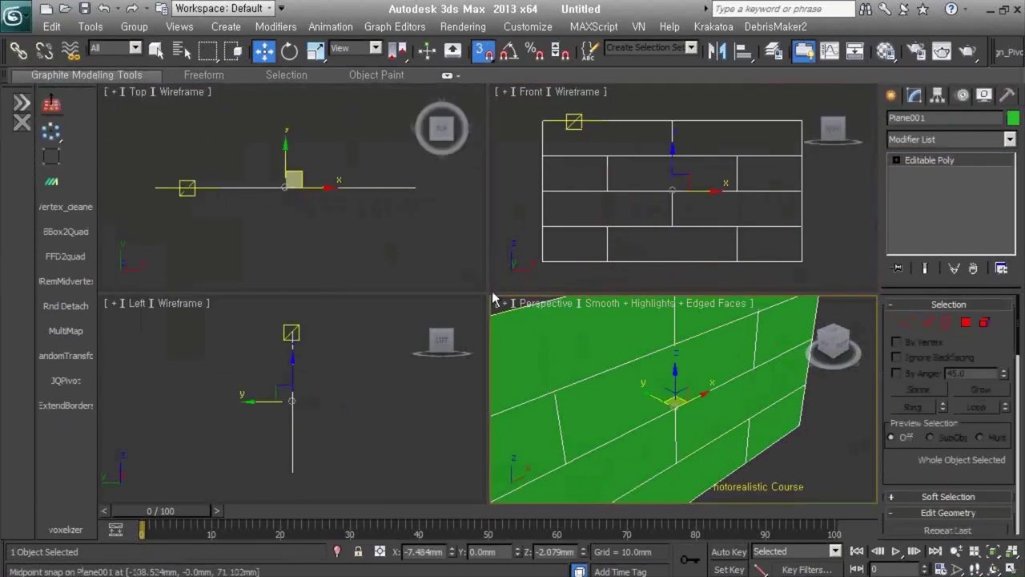
drag(465, 331, 463, 335)
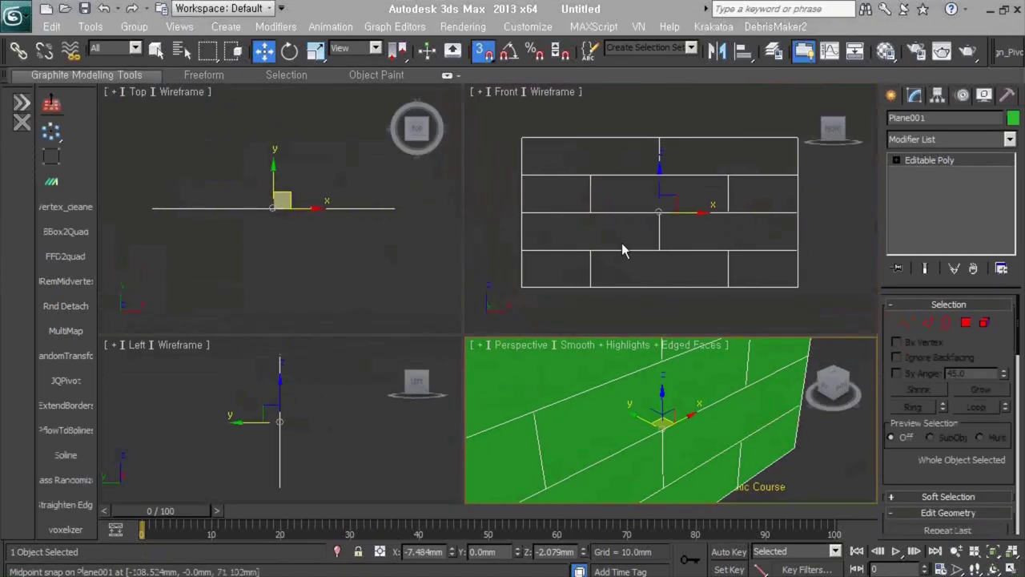
click(929, 322)
Chamfer the plane's selected interior brick edges into double mortar lines.
drag(778, 267, 629, 197)
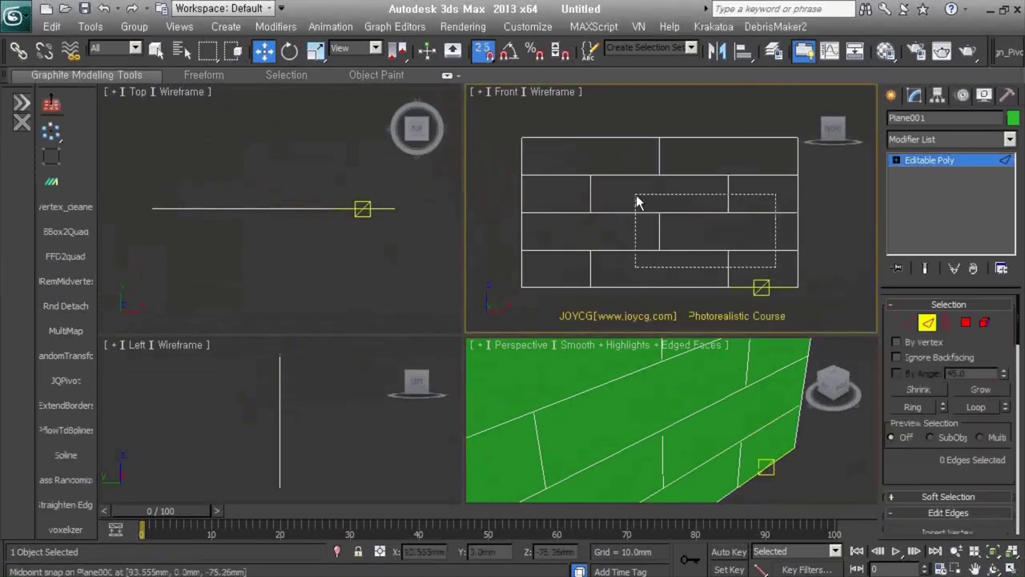
right_click(653, 202)
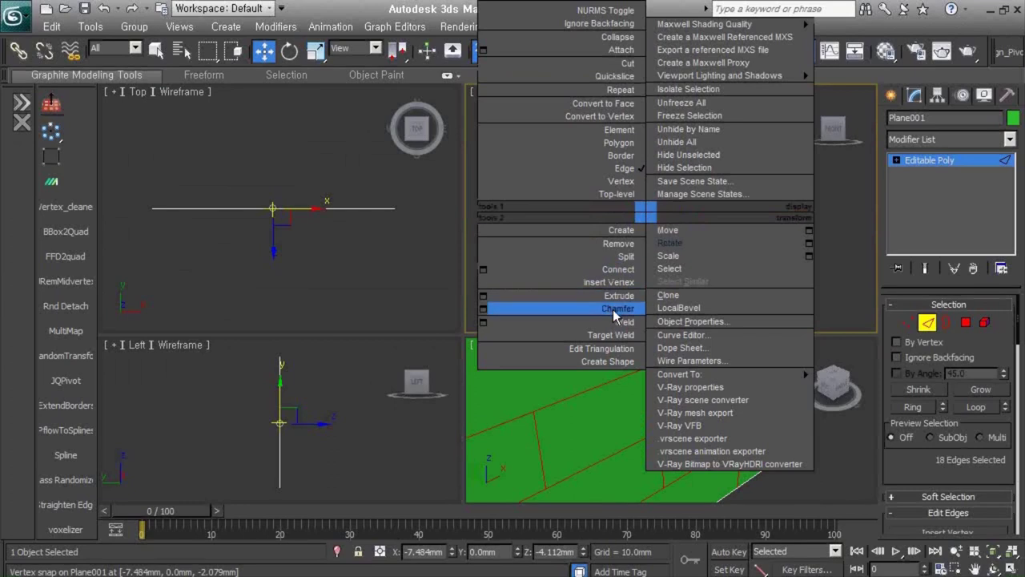
click(609, 307)
drag(658, 233, 661, 233)
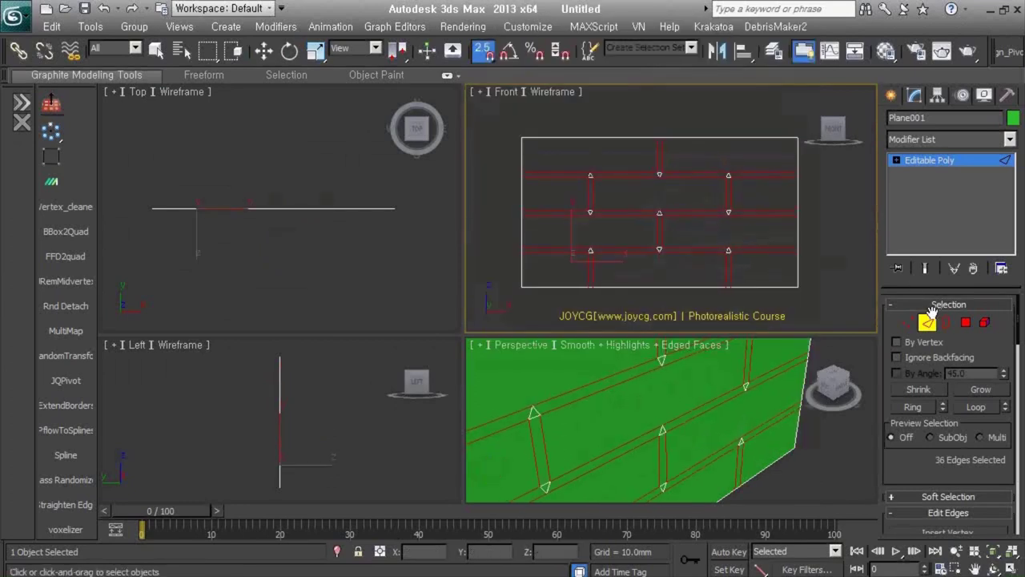
Select the 27 strip polygons and detach them into a separate object.
ctrl+click(965, 322)
key(w)
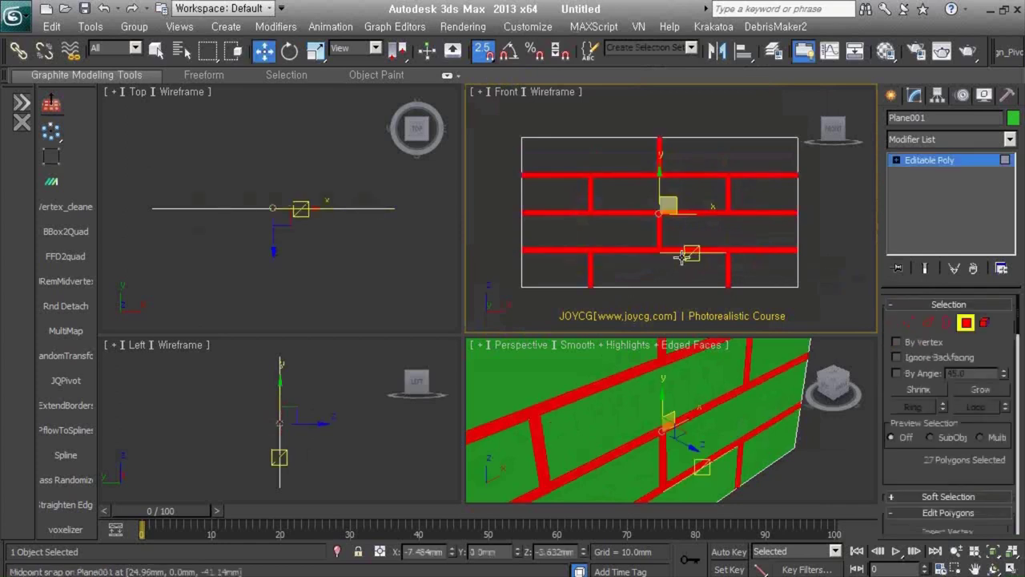
key(ctrl+d)
click(562, 303)
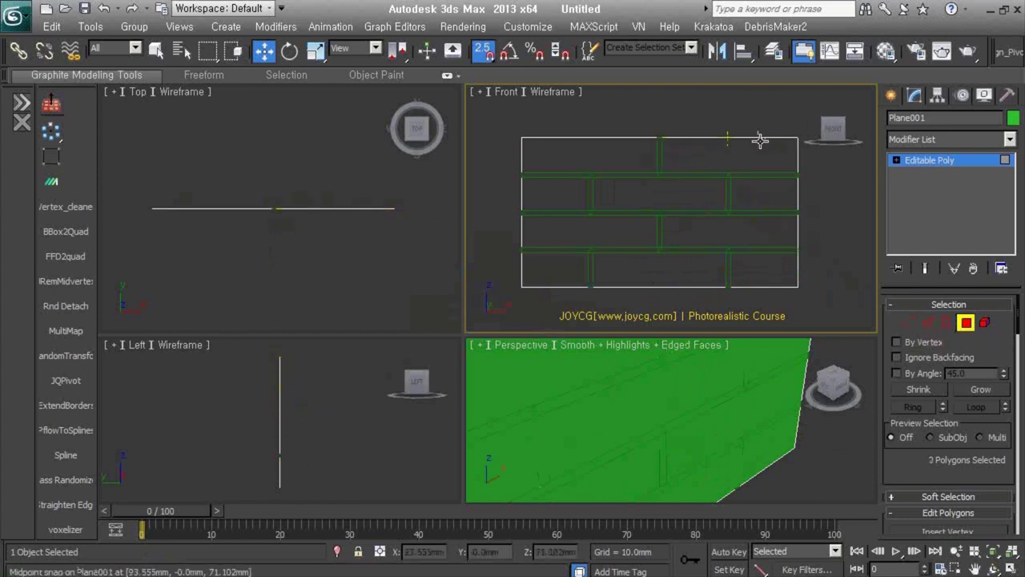
Check the plane's vertices and polygons in a tilted view, then leave sub-object mode for Create.
key(1)
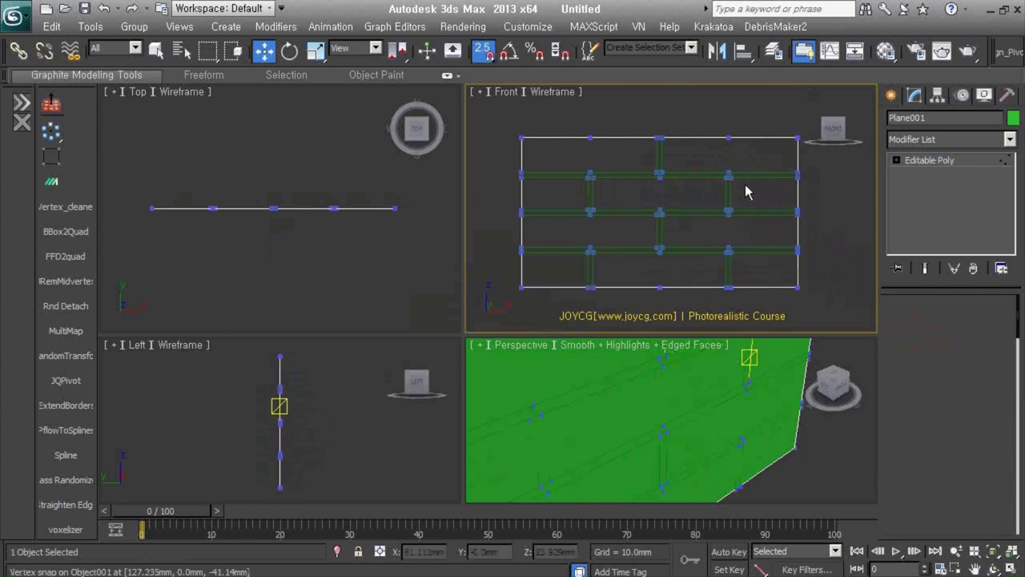
click(728, 137)
click(729, 138)
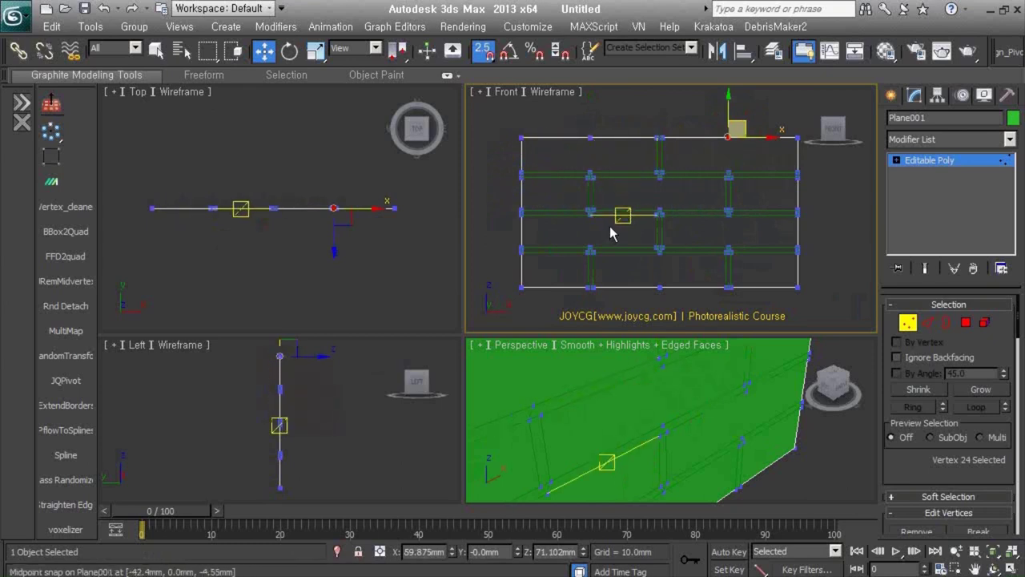
middle_drag(610, 232, 599, 228)
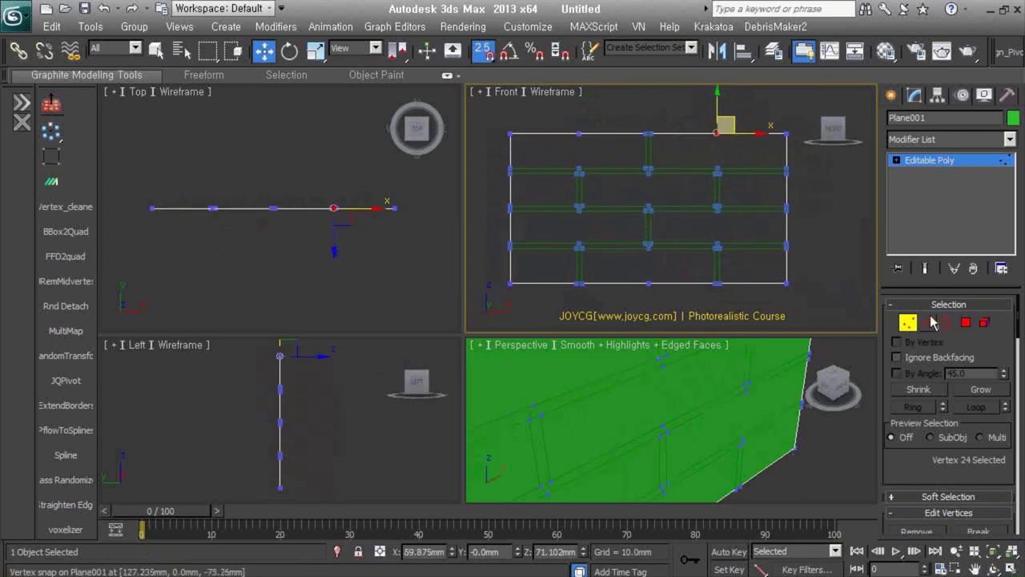
click(966, 322)
click(657, 188)
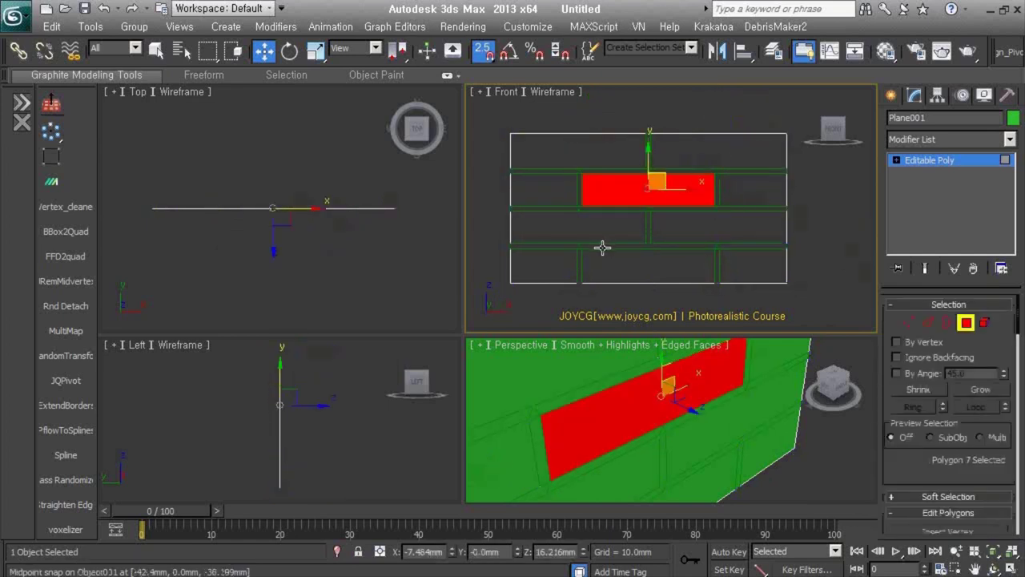
alt+middle_drag(602, 245, 654, 261)
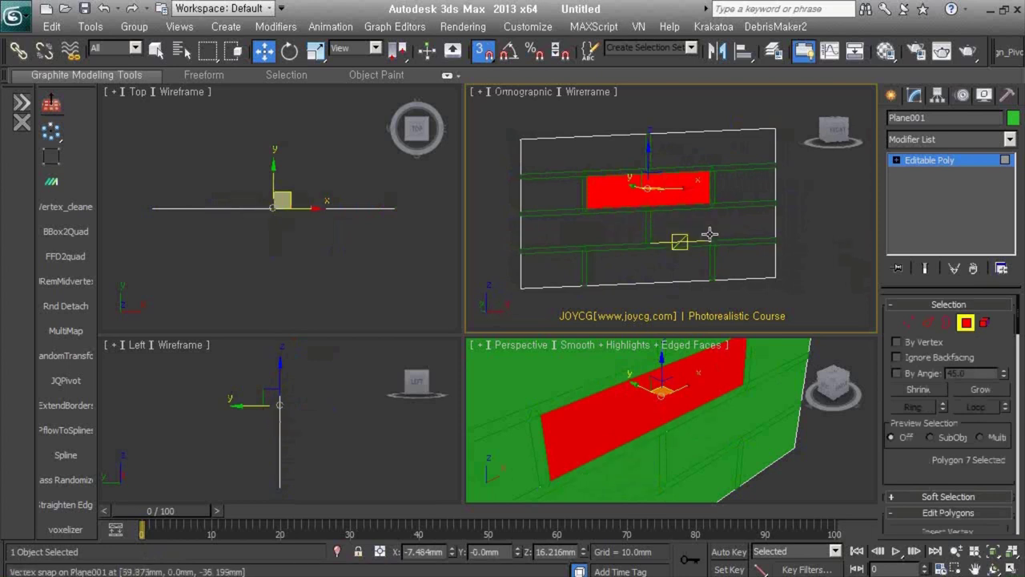
scroll(697, 229, down, 2)
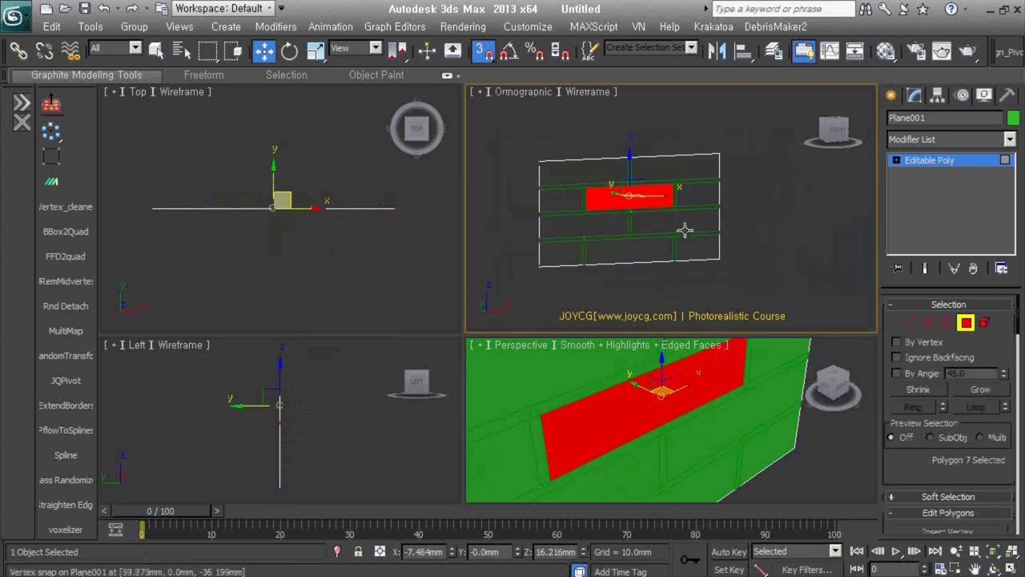
click(925, 160)
click(891, 96)
Create a flat Box001 of about 32.188 × 89.473 × 12.133 mm beside the brick wall.
click(918, 197)
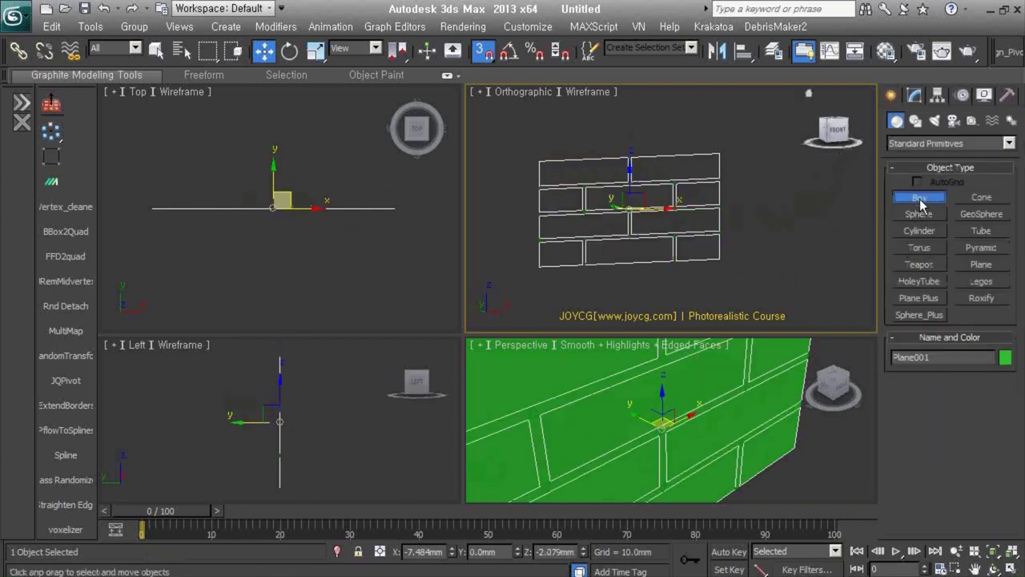
middle_drag(786, 247, 716, 249)
drag(682, 270, 767, 275)
right_click(767, 275)
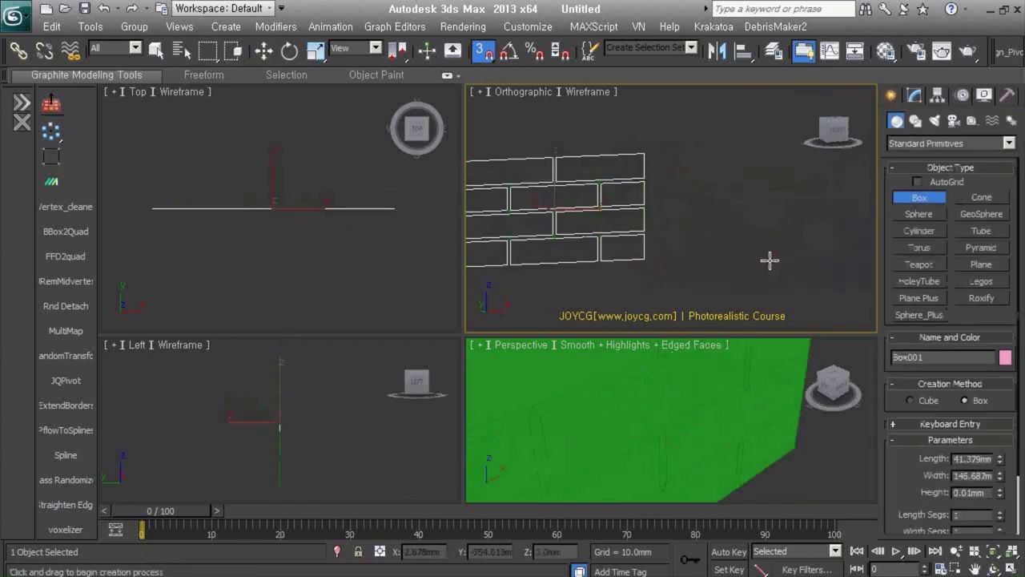
drag(679, 257, 745, 254)
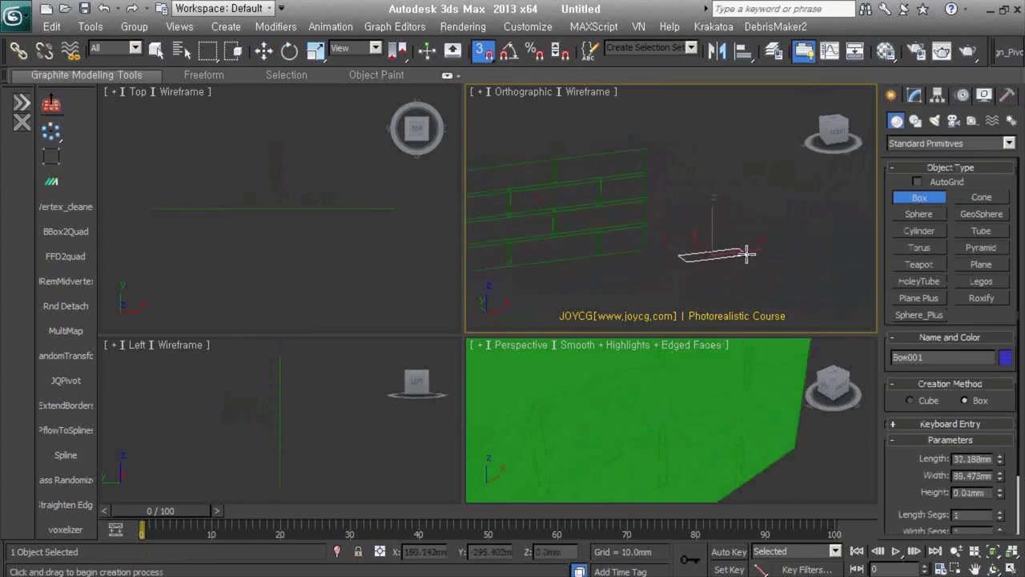
click(737, 256)
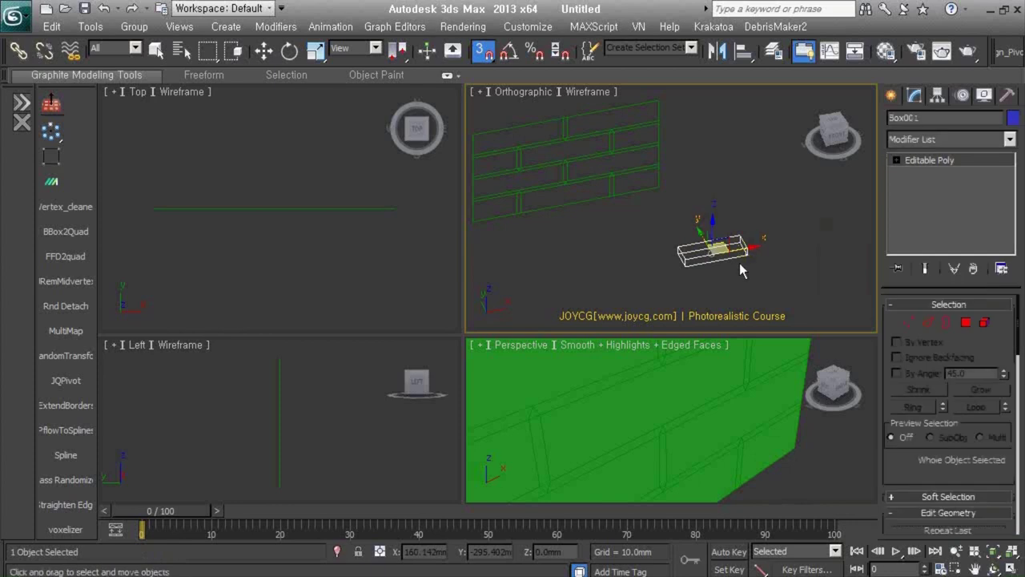
Select Plane001 and pick three scattered brick polygons: lower-middle, middle-left and top-right.
key(w)
alt+middle_drag(753, 251, 708, 259)
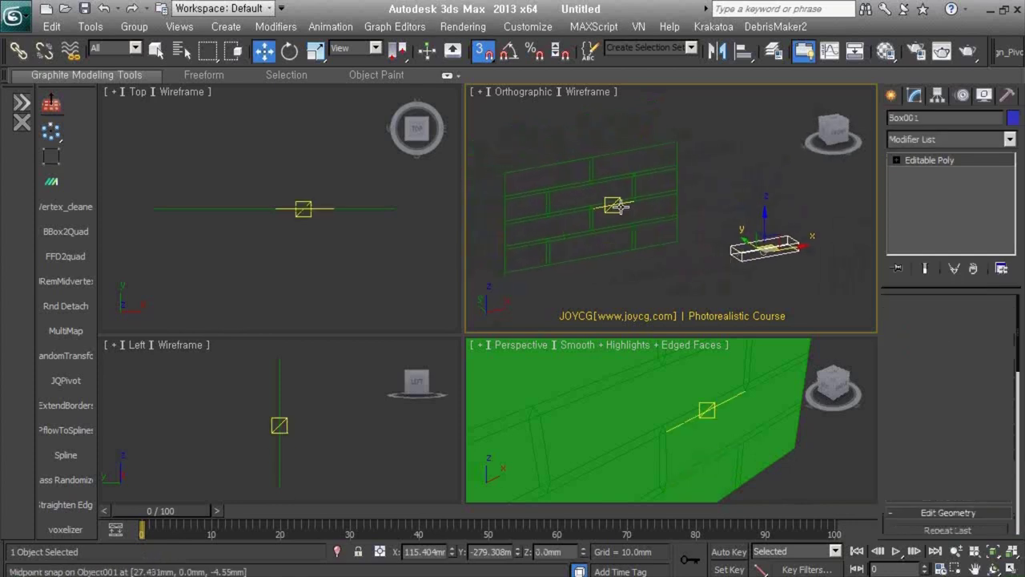
click(705, 457)
click(676, 149)
key(4)
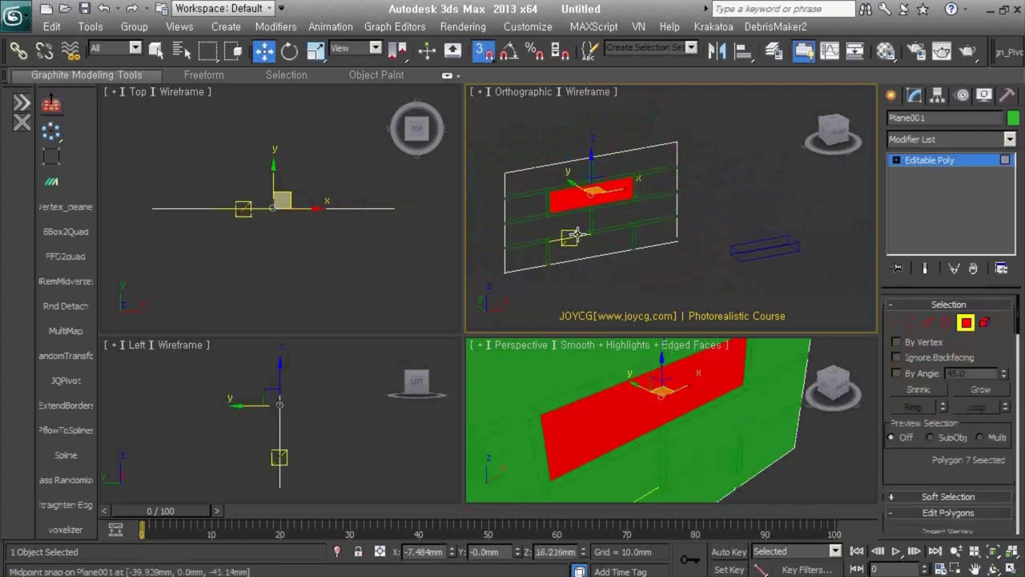
click(589, 249)
ctrl+click(540, 228)
ctrl+click(633, 161)
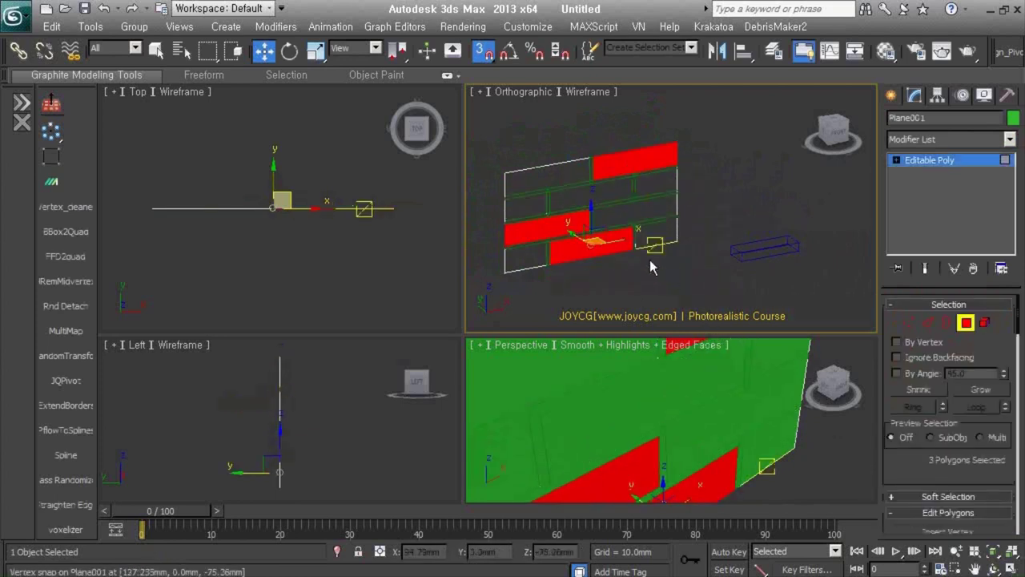
Apply polyLattice2 to the chosen bricks, then region-select all 52 vertices of Plane001.
right_click(612, 238)
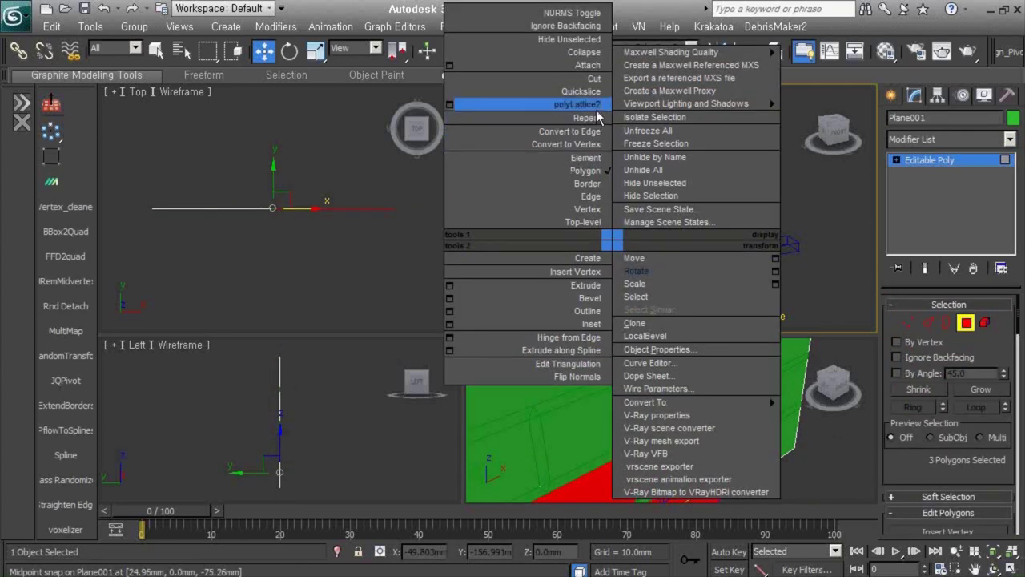
click(595, 111)
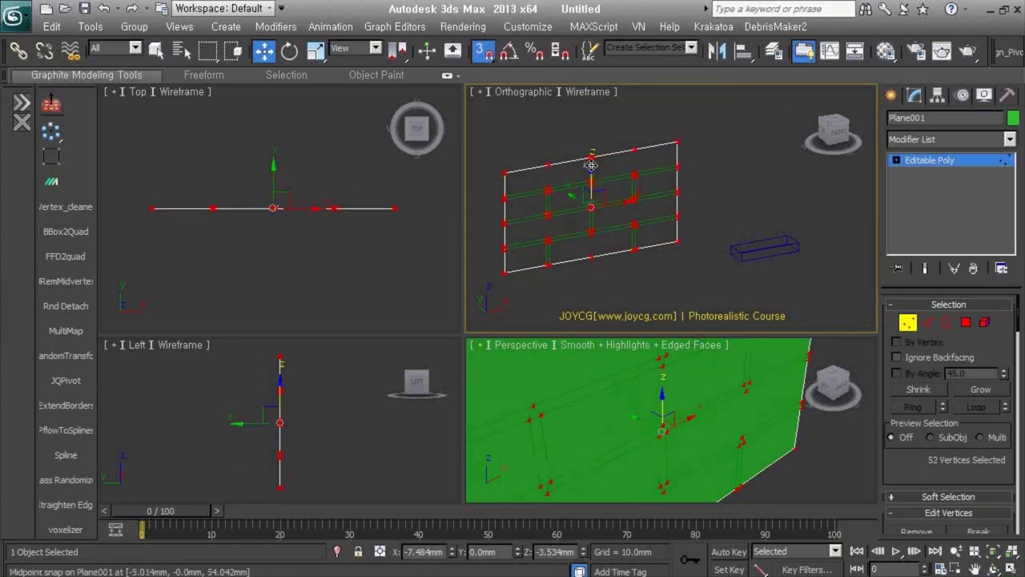
click(684, 274)
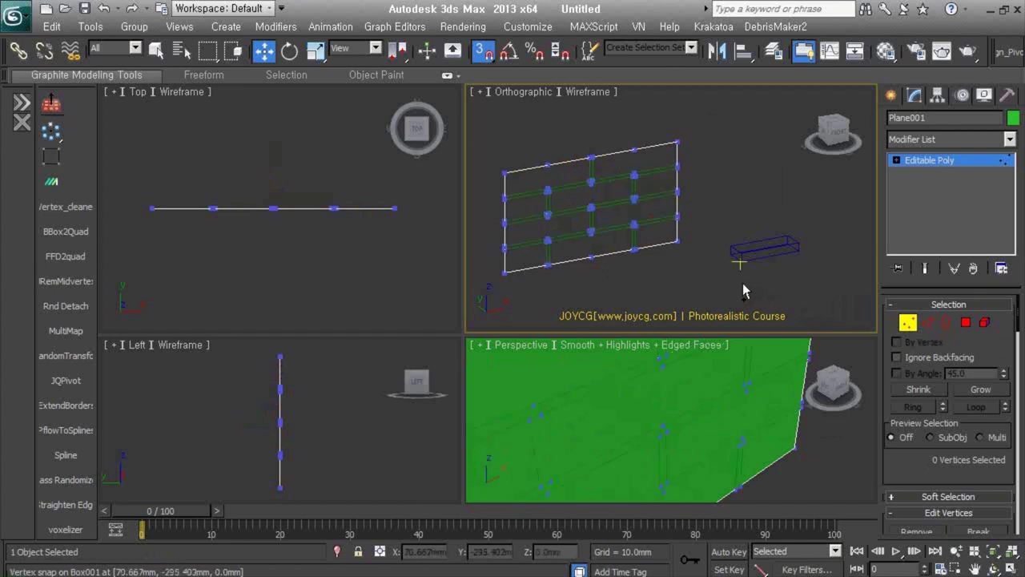
scroll(509, 171, up, 2)
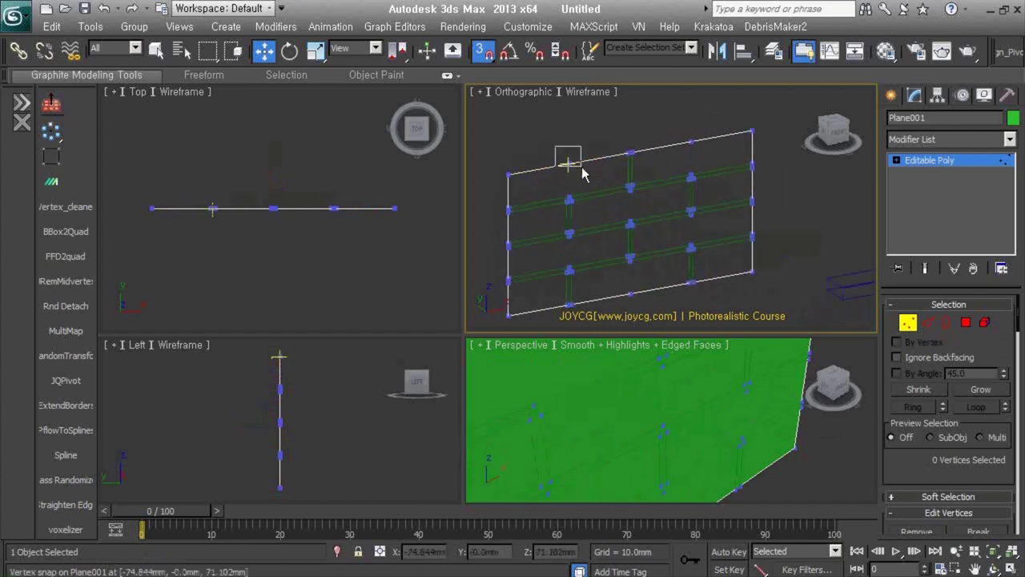
drag(582, 174, 582, 171)
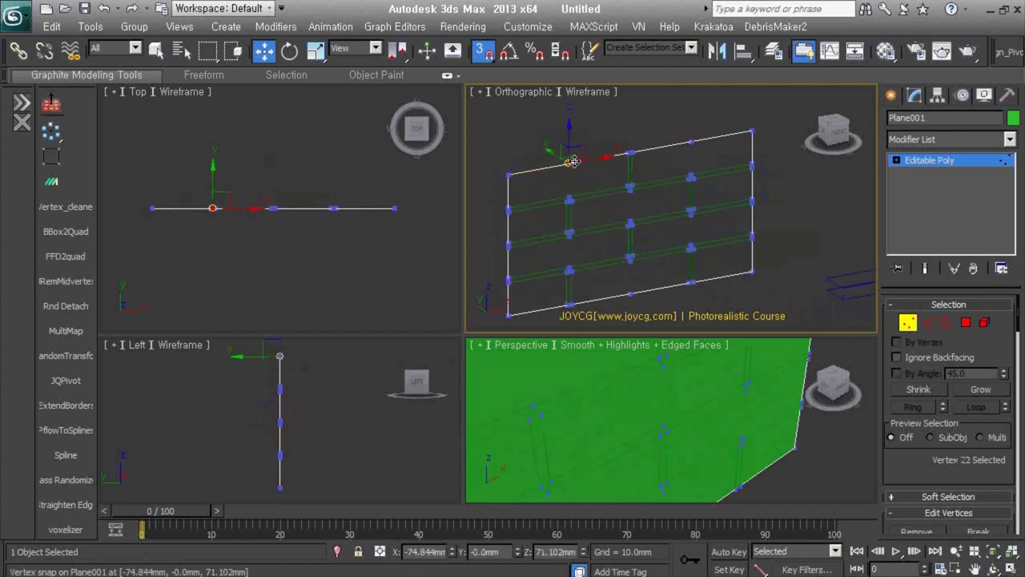
drag(490, 117, 808, 336)
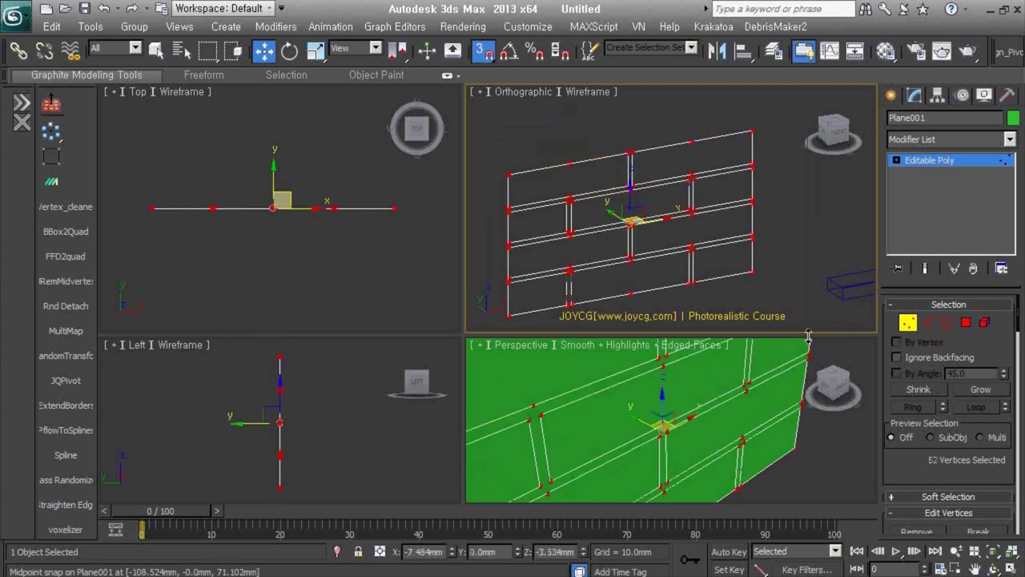
Run the Vertex_cleaner script on Plane001's vertices, removing the 12 redundant midpoints.
click(73, 210)
drag(91, 200, 280, 207)
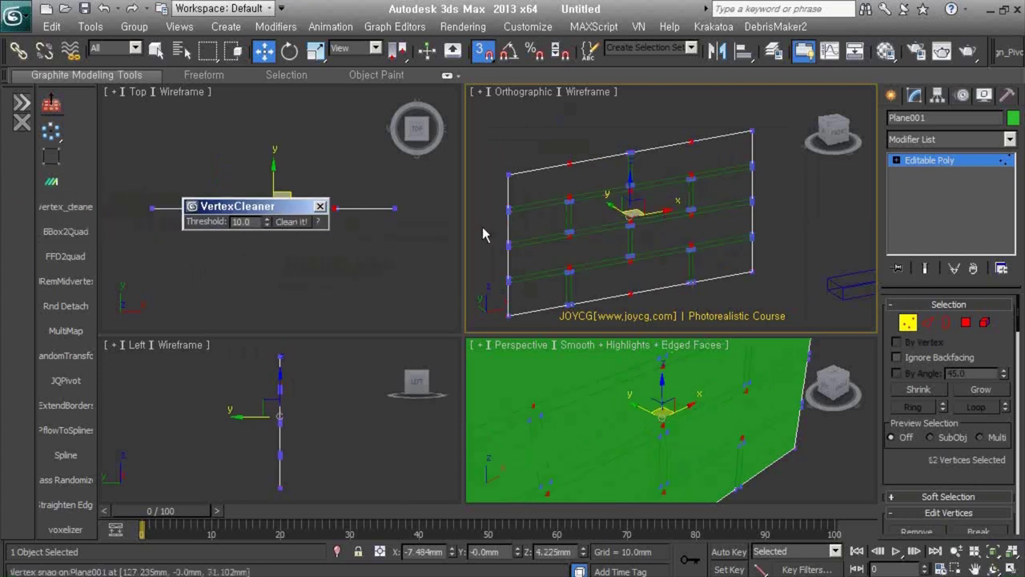
drag(481, 328, 853, 120)
click(319, 206)
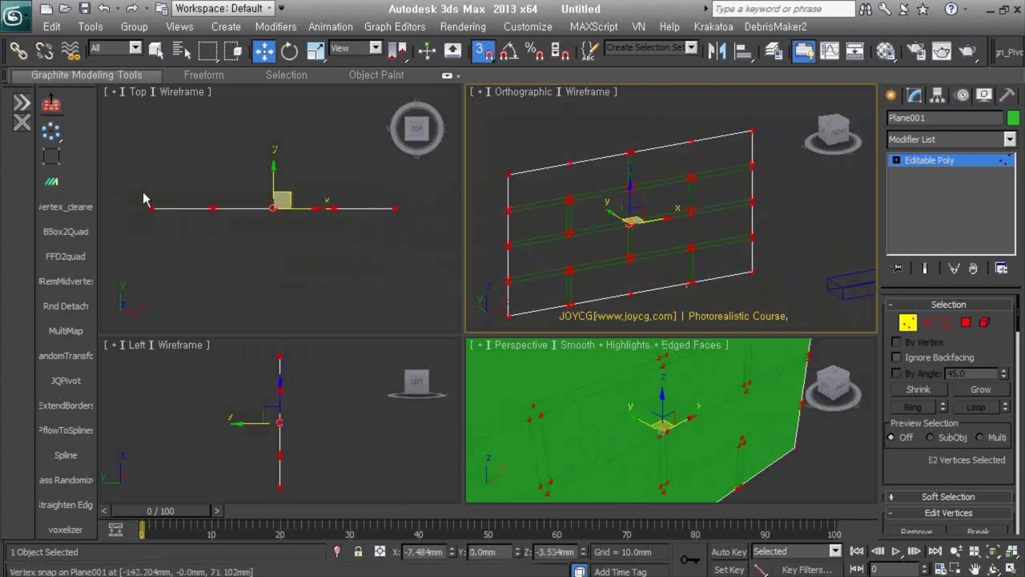
click(66, 206)
click(641, 212)
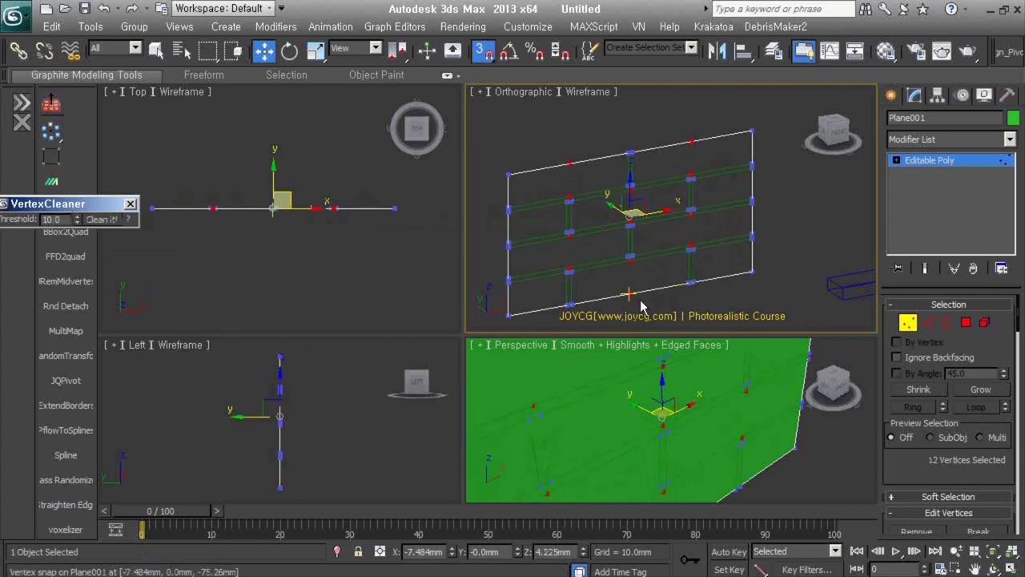
click(102, 218)
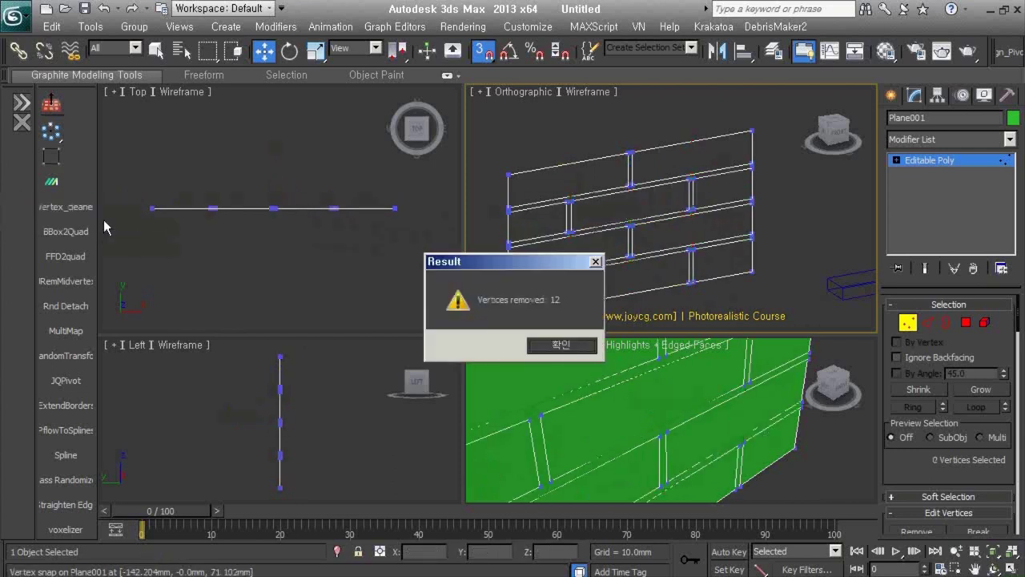
click(565, 345)
click(967, 323)
Apply polyLattice2 to the three brick strips and view the whole wall.
click(608, 233)
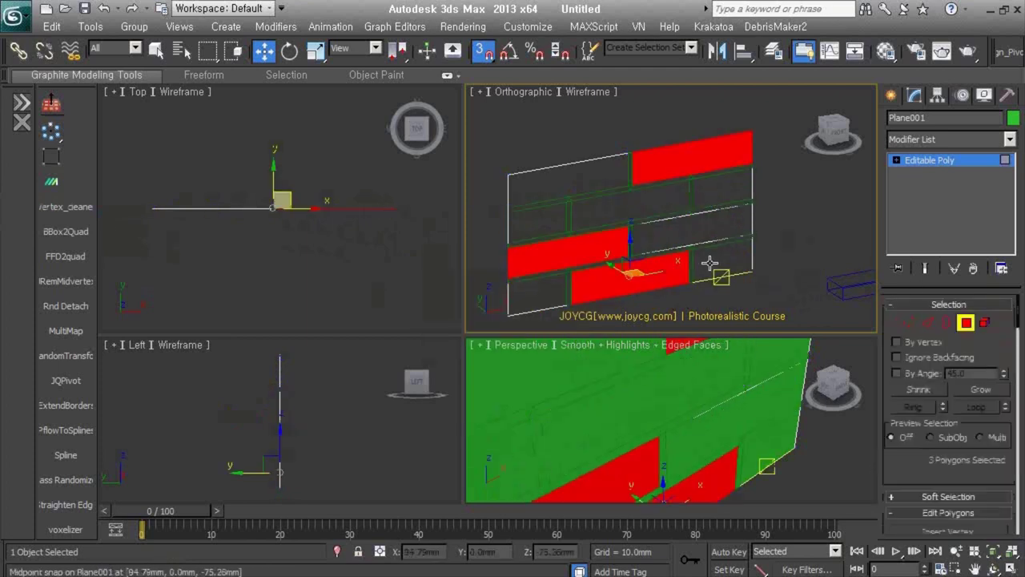
right_click(658, 281)
click(616, 149)
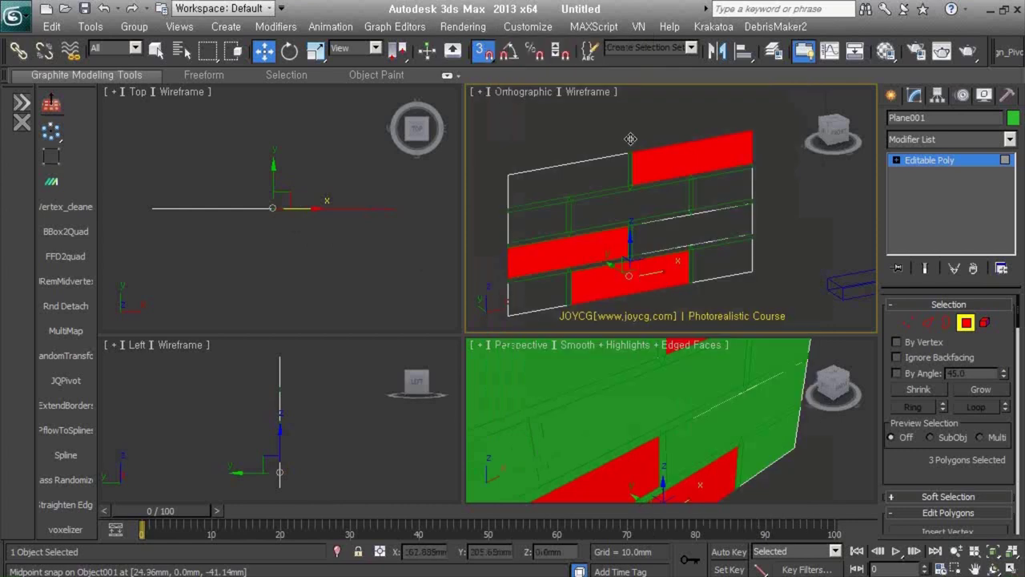
key(4)
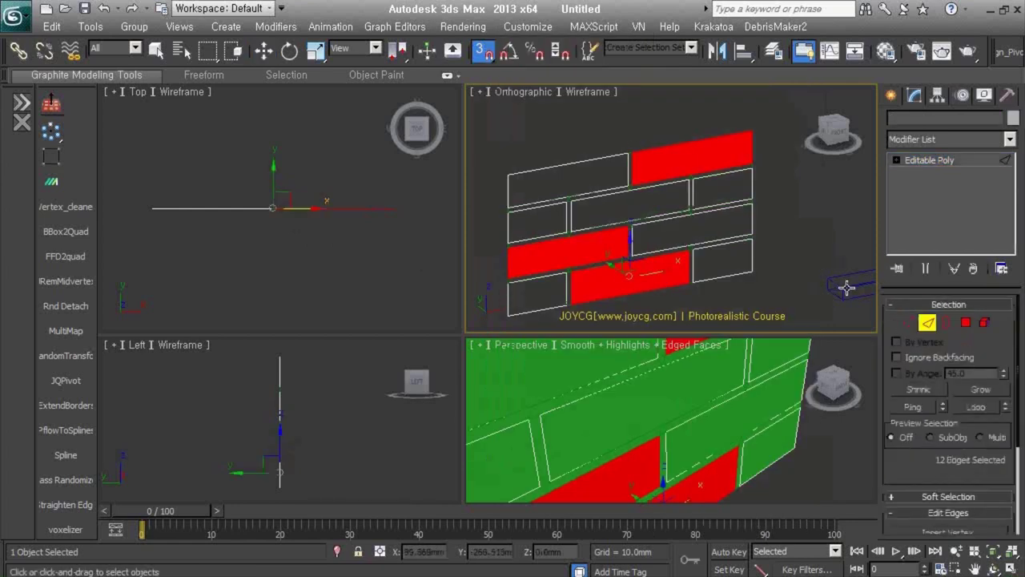
key(1)
scroll(682, 493, down, 3)
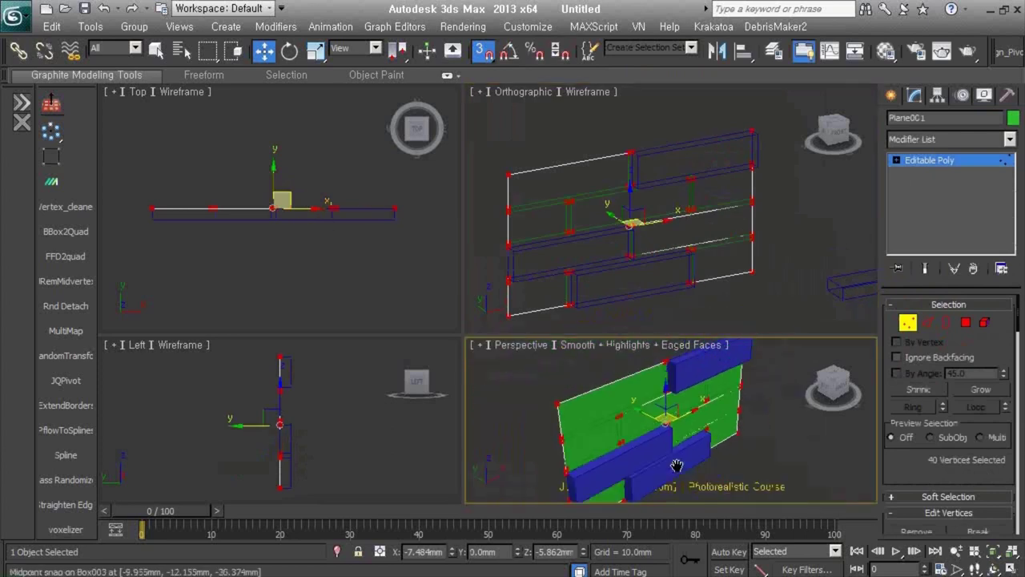
alt+middle_drag(683, 493, 737, 427)
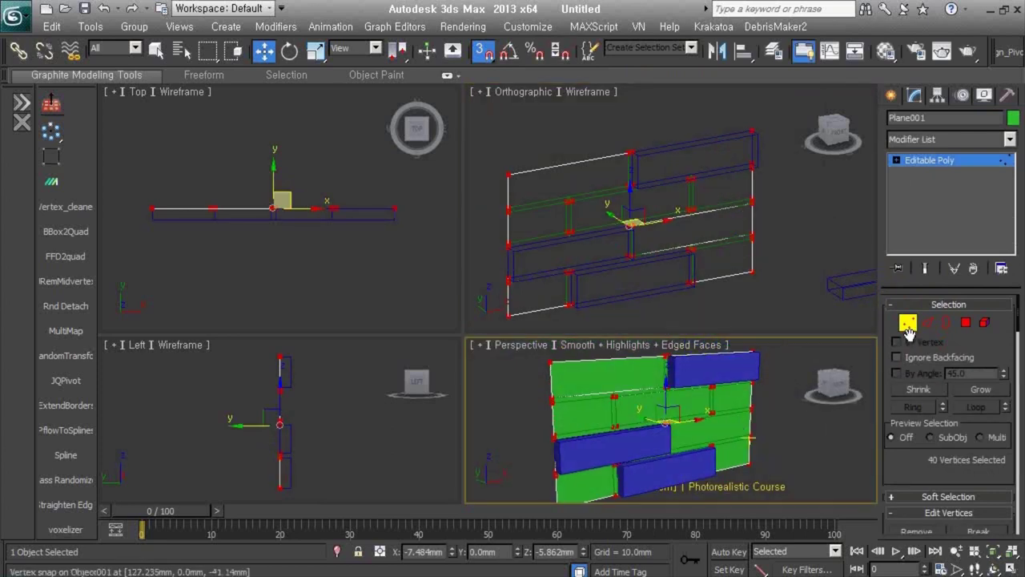
Select everything and reset the scene, answering the save prompt.
key(1)
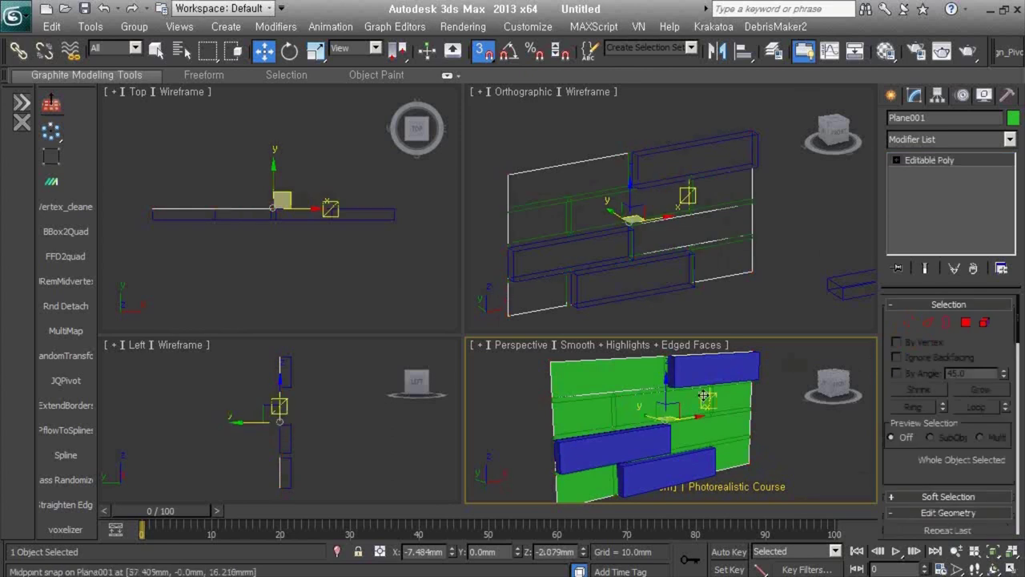
key(ctrl+a)
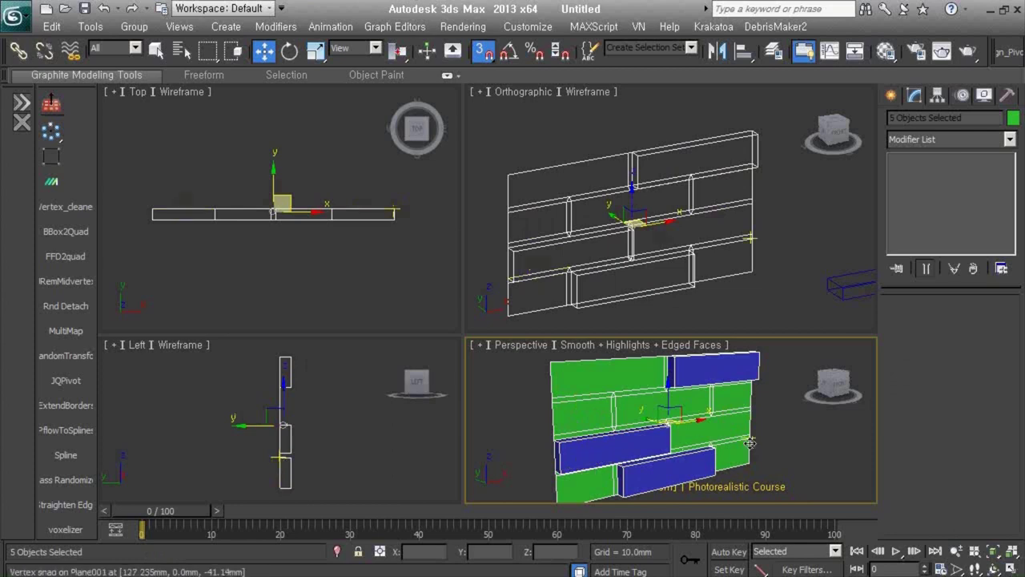
click(14, 14)
click(48, 85)
click(484, 350)
Hide the Graphite Modeling Tools ribbon, select 0-ViewportAutoSnap.exe, and minimize Explorer.
right_click(68, 95)
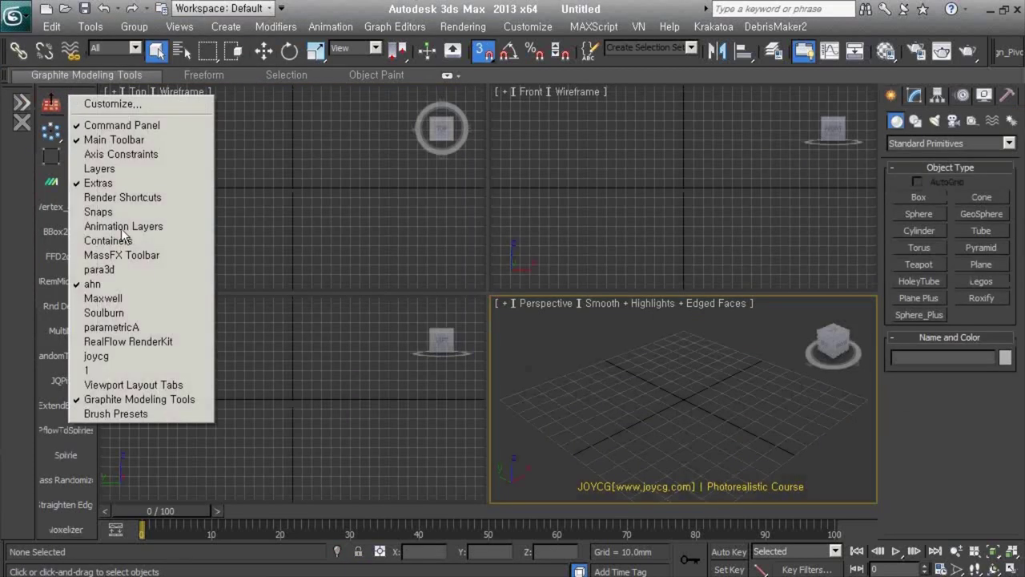
click(125, 286)
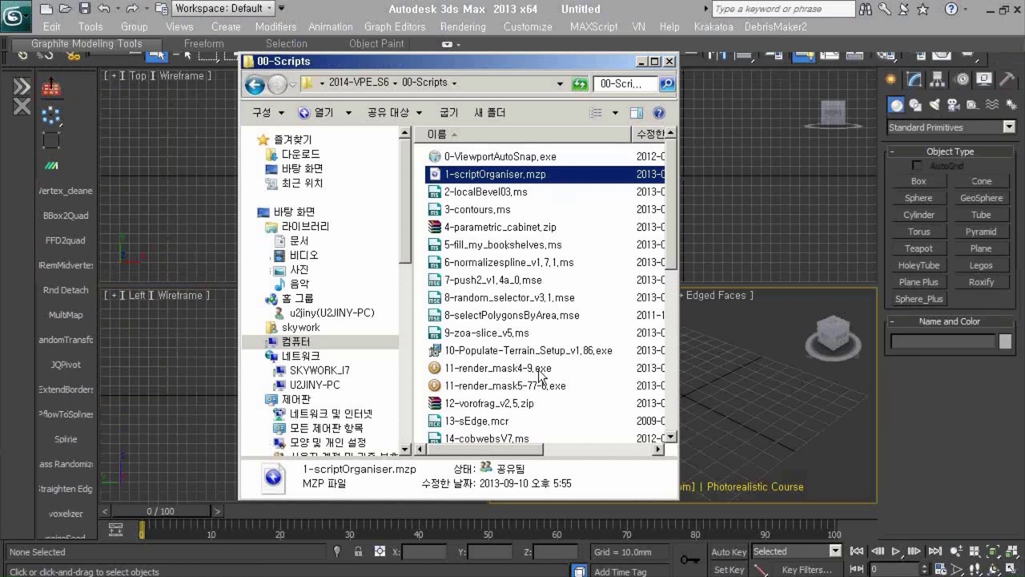
click(550, 160)
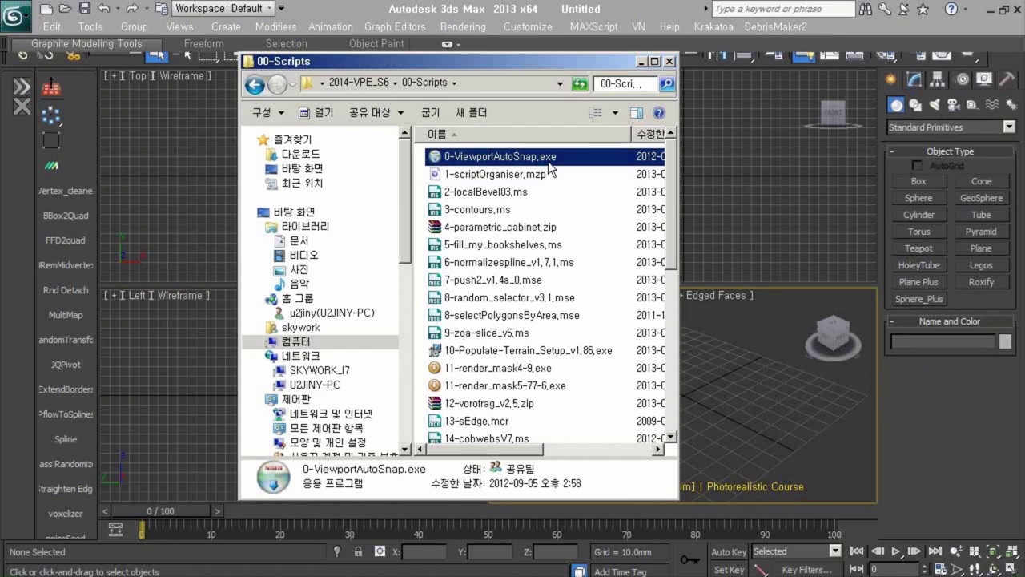
click(641, 61)
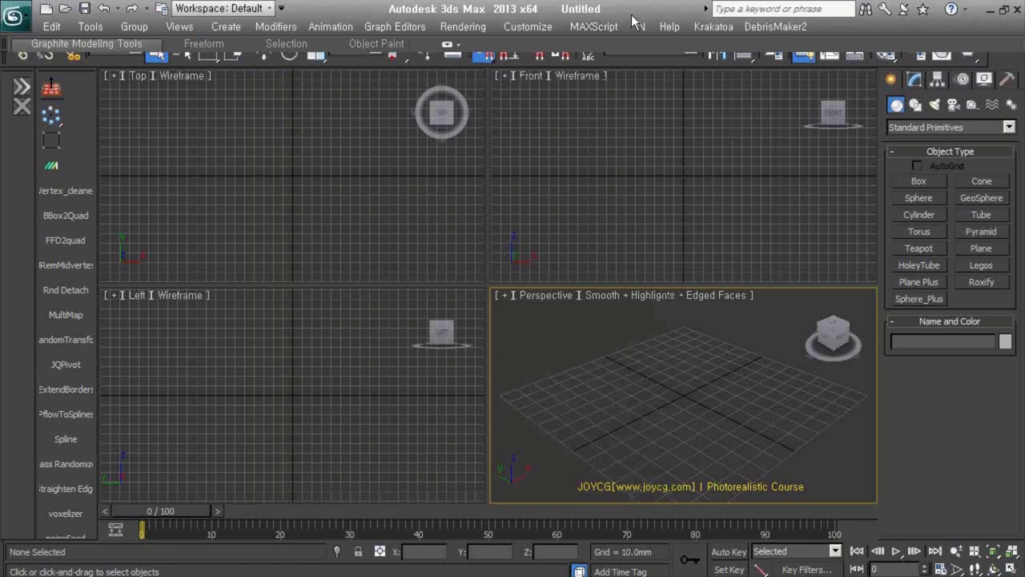
Check the Grid and Snap Settings, then switch snapping to 2.5D mode.
right_click(482, 54)
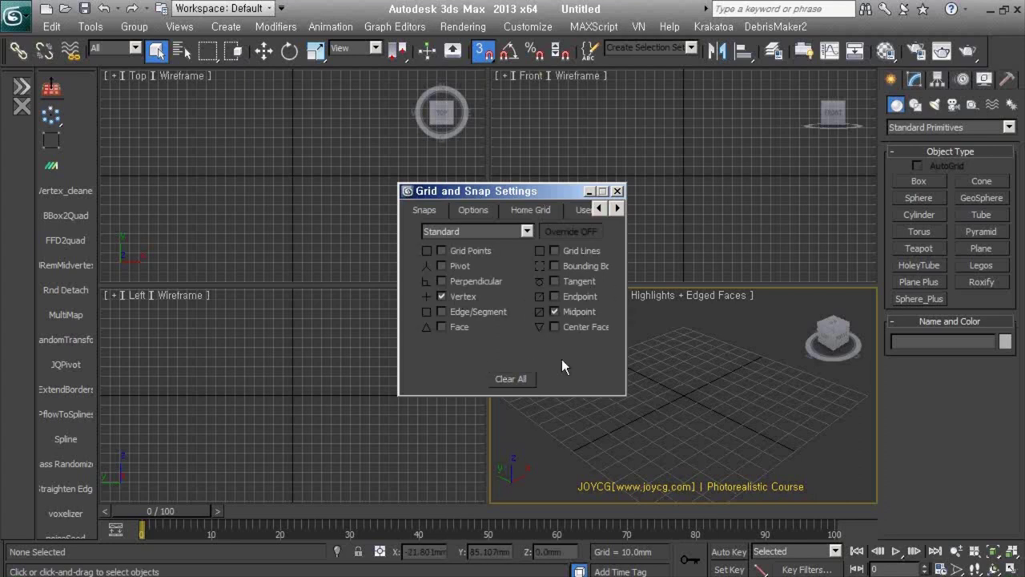
click(617, 191)
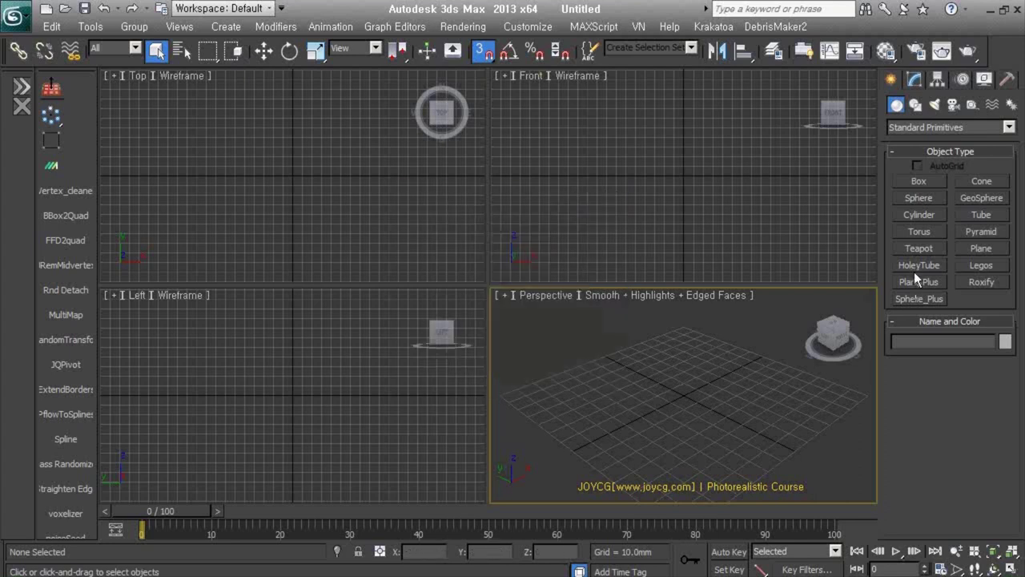
mouse_move(477, 53)
mouse_down()
mouse_move(490, 83)
mouse_move(488, 134)
mouse_up()
Activate the Front, Perspective and Top viewports in turn, then return to Explorer.
click(695, 252)
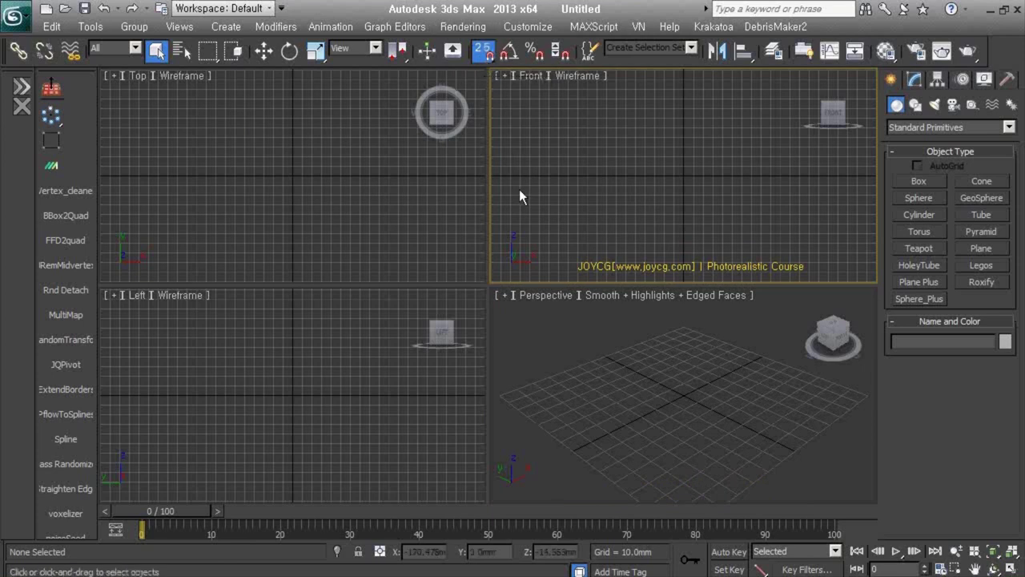
click(694, 394)
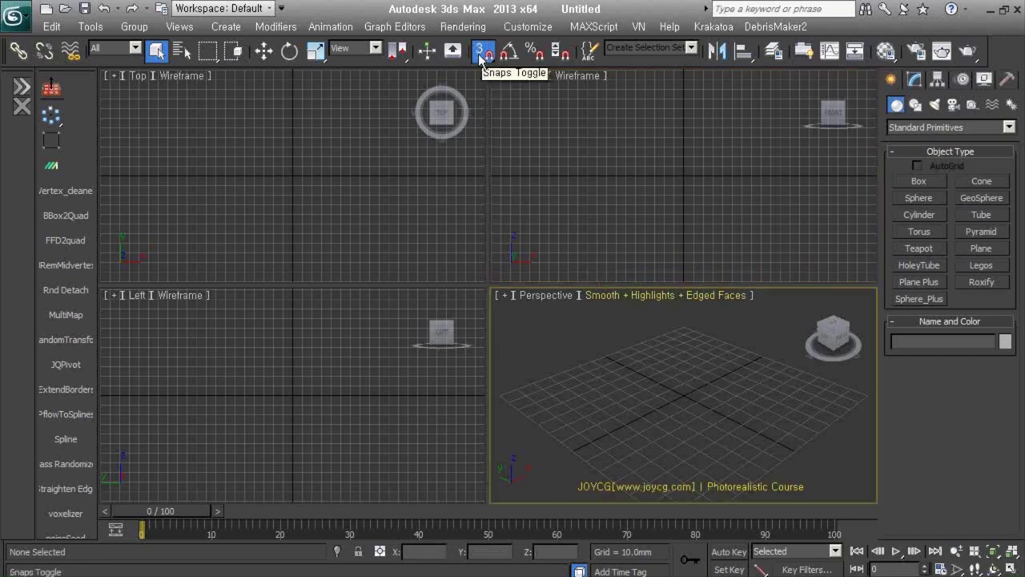
click(598, 191)
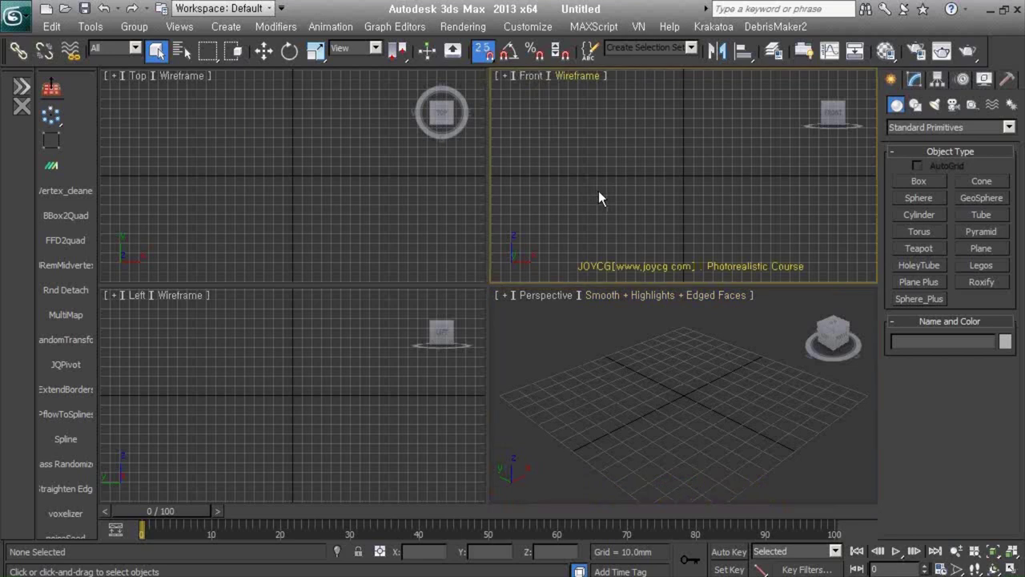
click(400, 186)
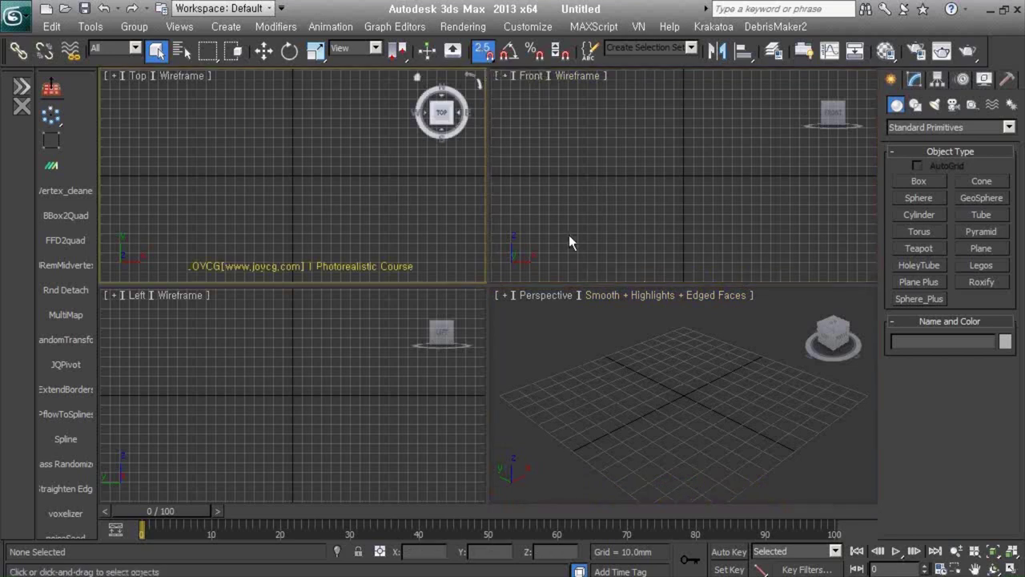
key(alt+Tab)
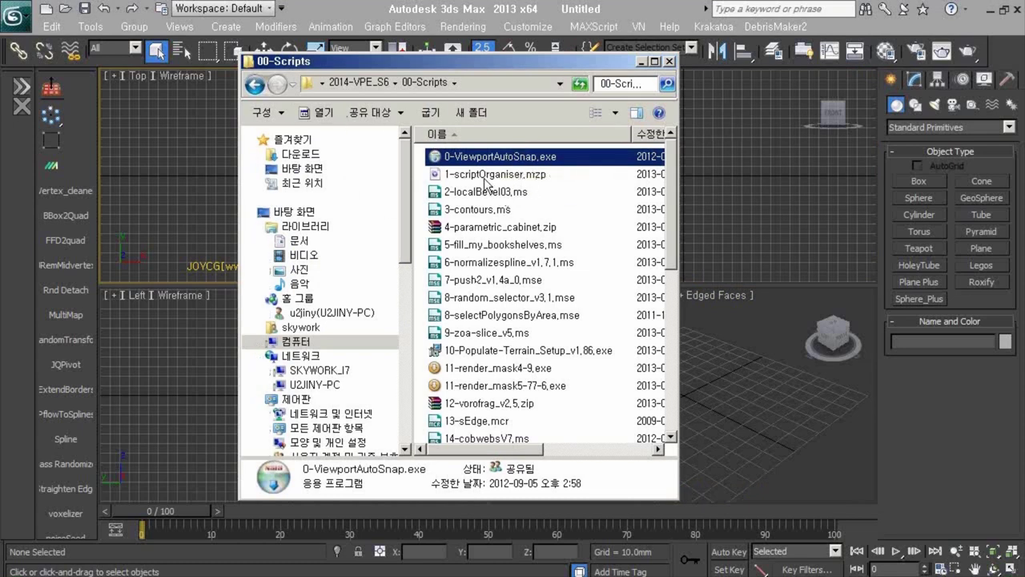
Step Explorer back to the 2014-VPE_S6 folder and dismiss the window.
click(257, 84)
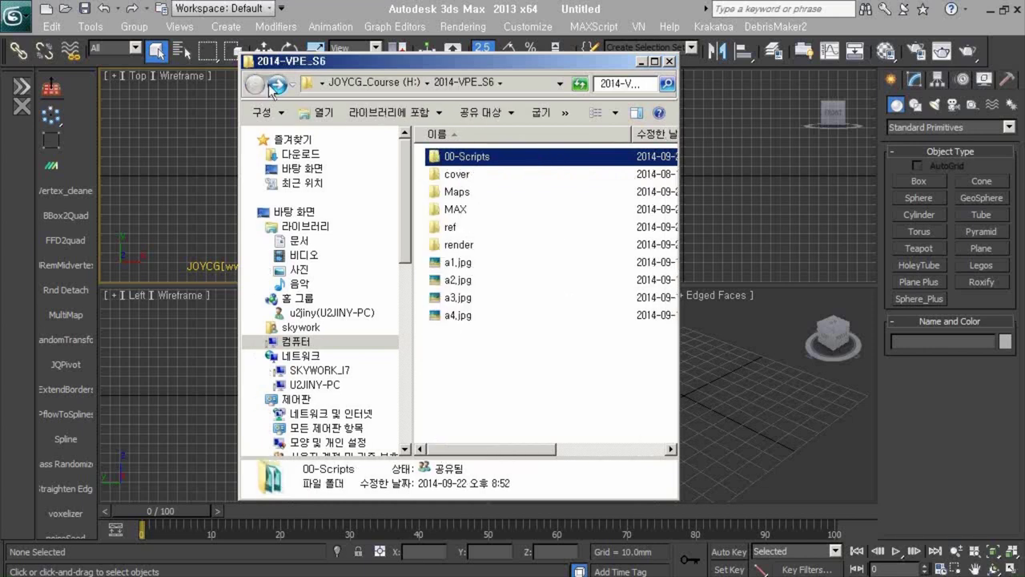
click(640, 63)
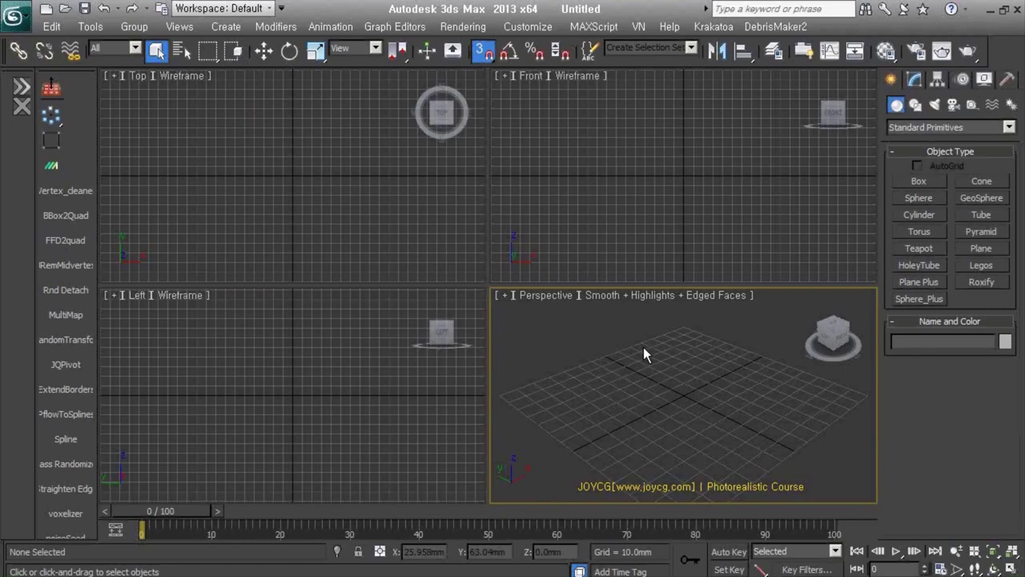
Hide the Extras script toolbar and switch to the Firefox window.
right_click(70, 70)
click(94, 203)
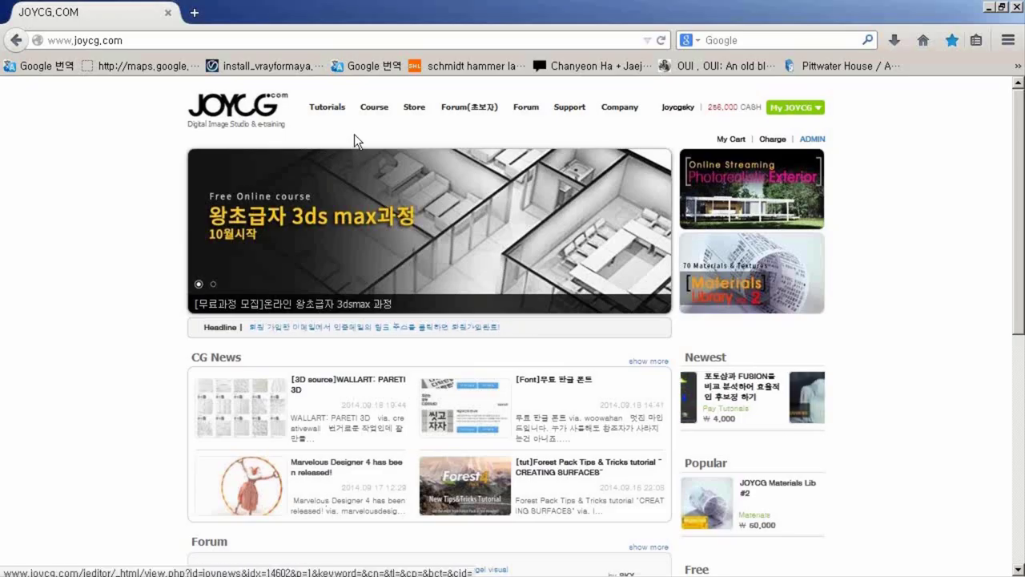
click(259, 36)
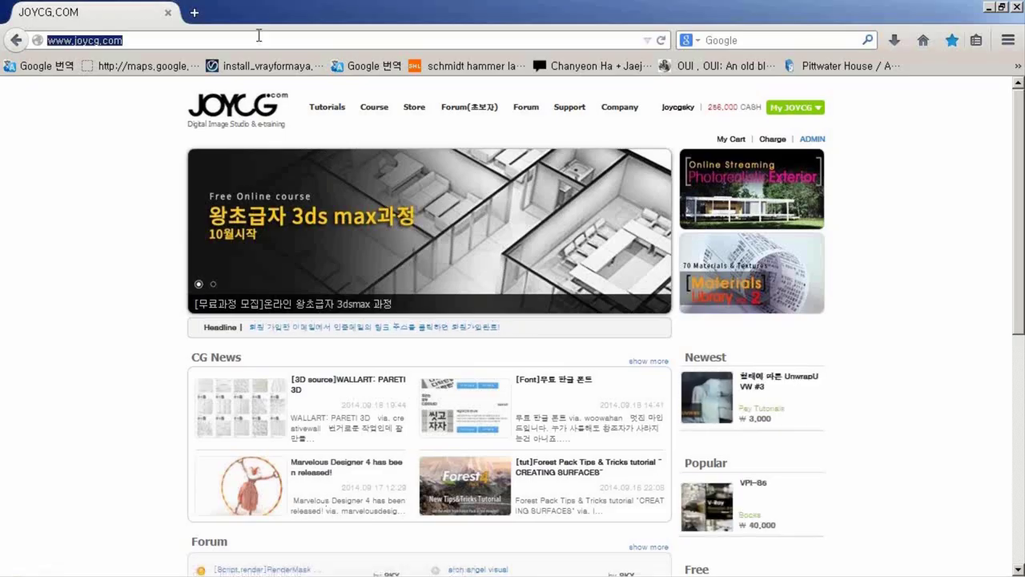
text(www.itoosoft.com)
key(Return)
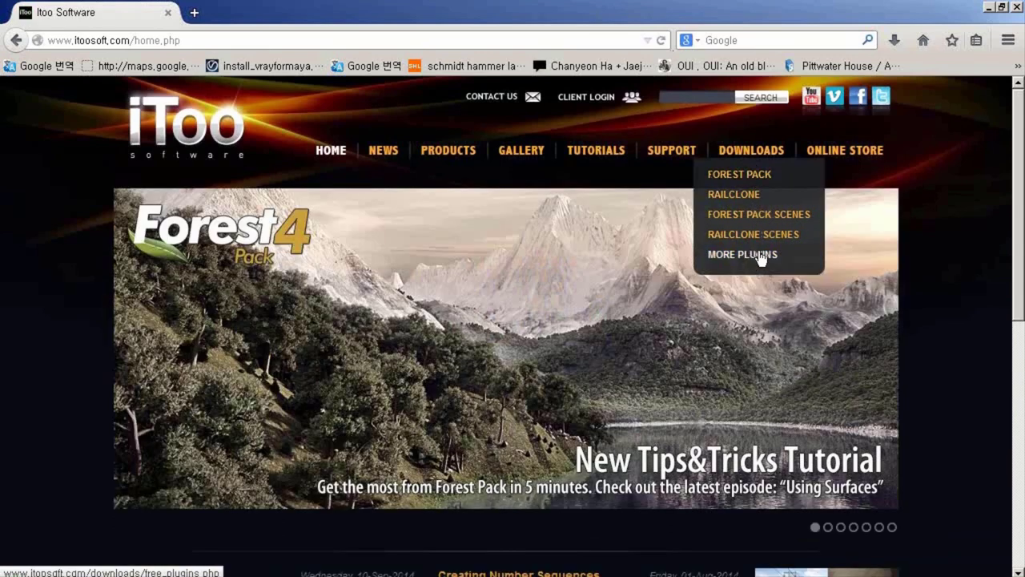
click(760, 255)
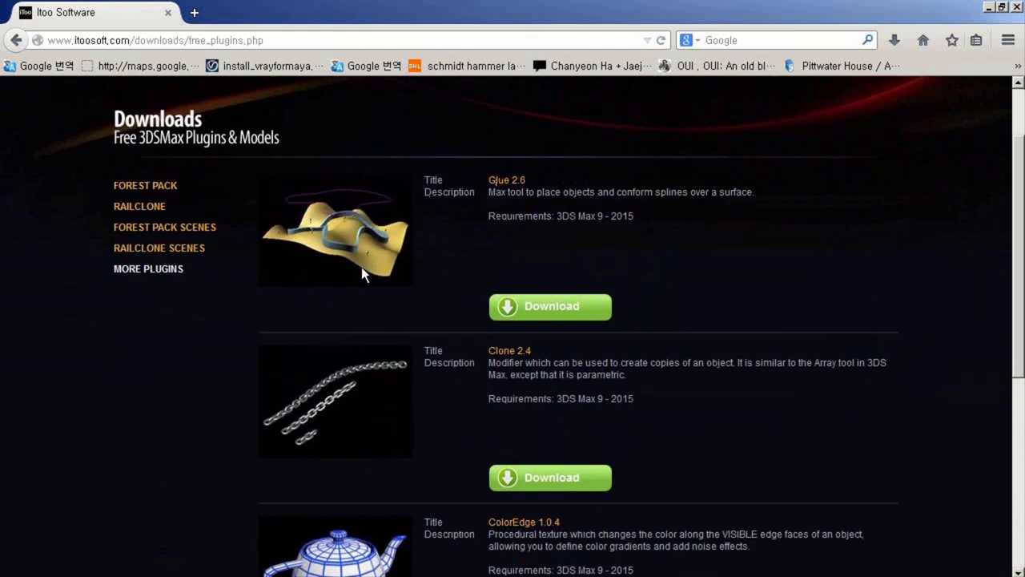
scroll(436, 258, up, 2)
scroll(525, 268, down, 4)
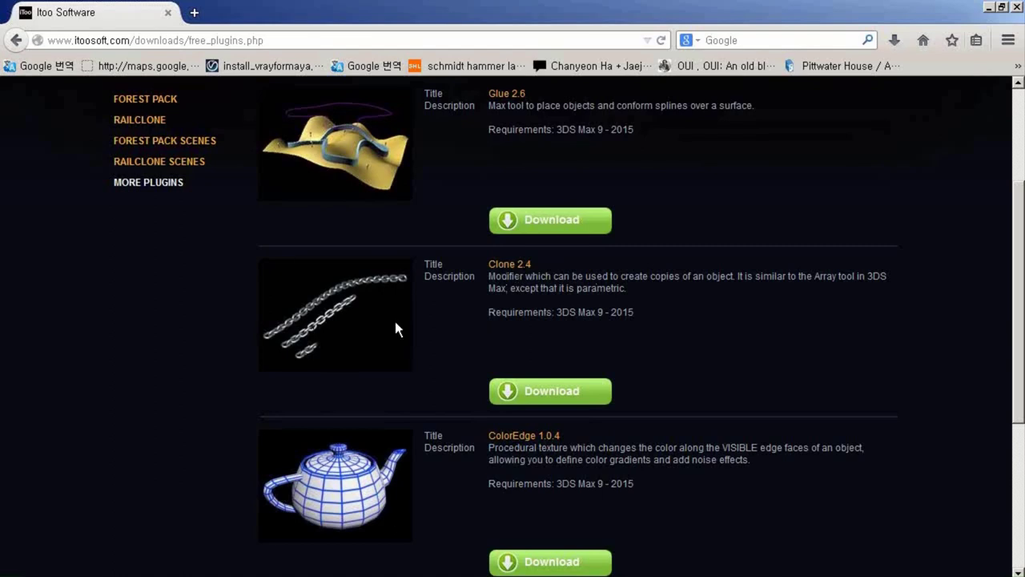
scroll(395, 321, up, 2)
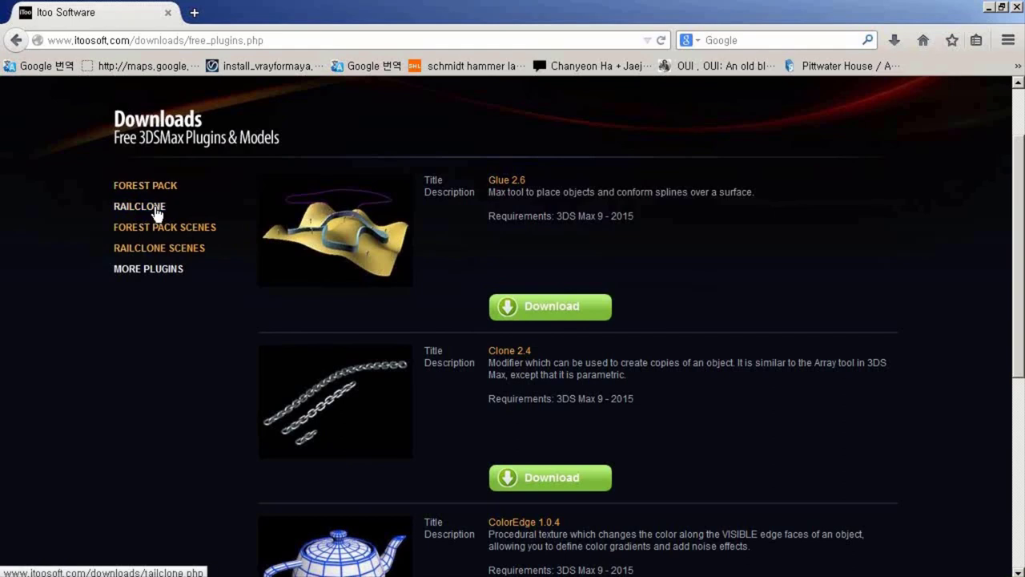
scroll(245, 268, up, 2)
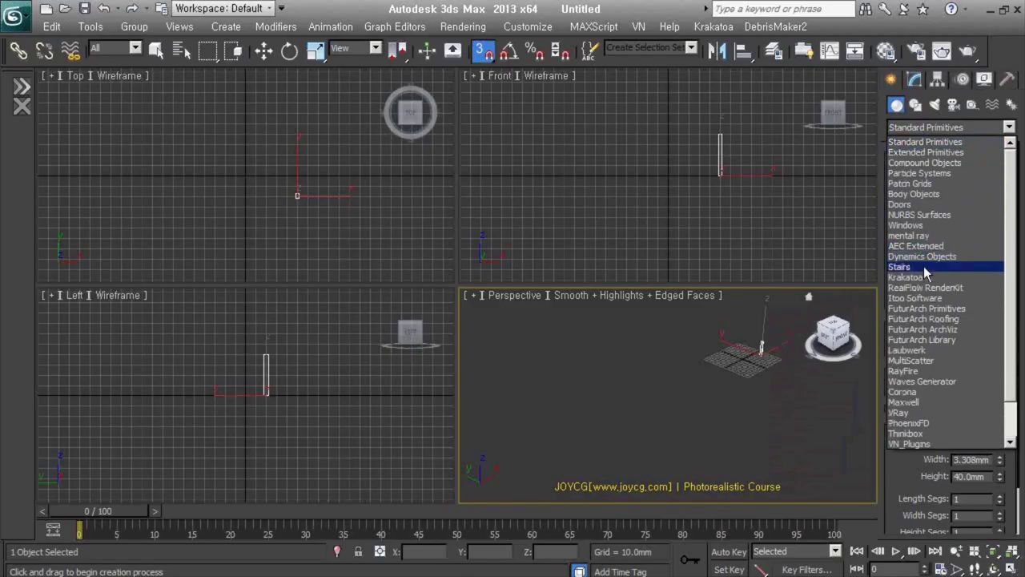
View Itoo Software's Forest Pro and RailClone Pro, hide grids with G, return to Standard Primitives.
scroll(930, 298, down, 1)
click(921, 256)
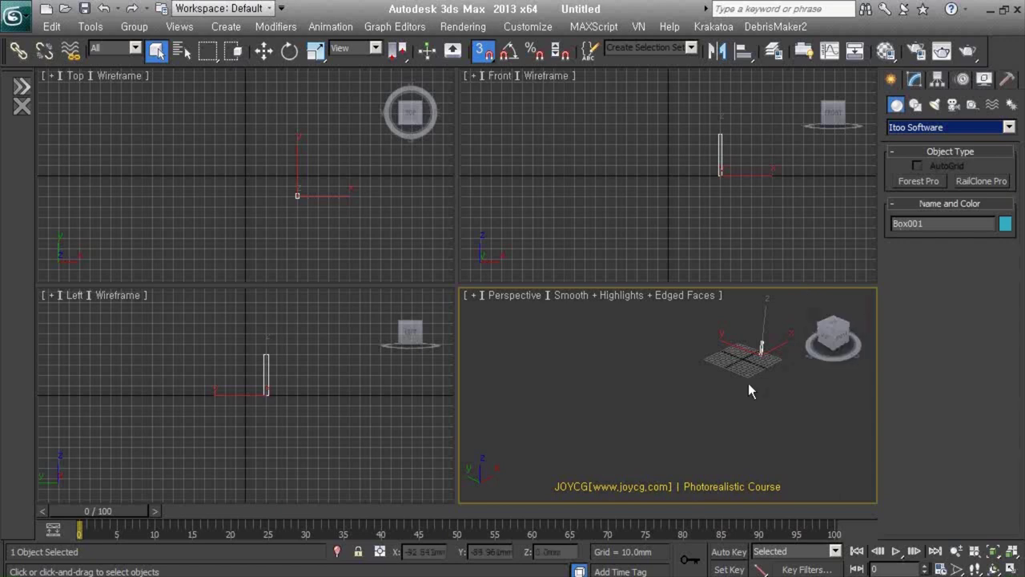
key(g)
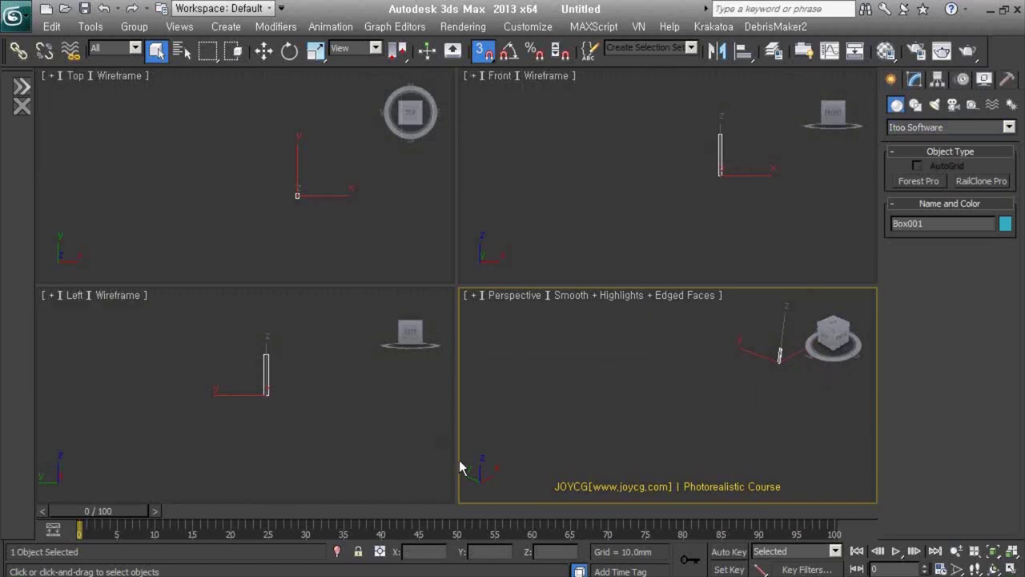
click(924, 128)
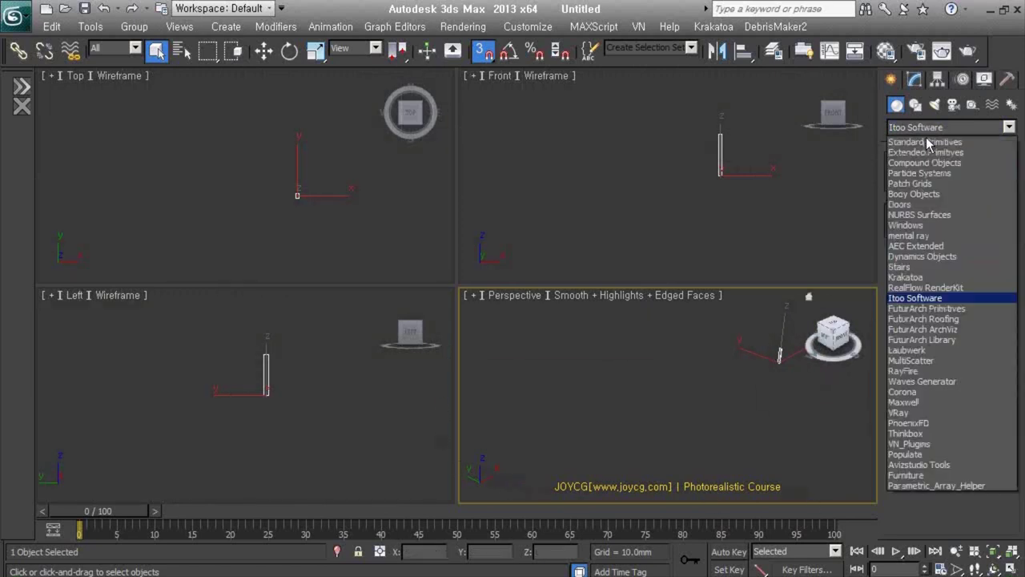
click(927, 134)
Draw Plane001, give it Noise with Z strength 215.4mm and TurboSmooth with more iterations.
click(981, 248)
drag(461, 414, 824, 398)
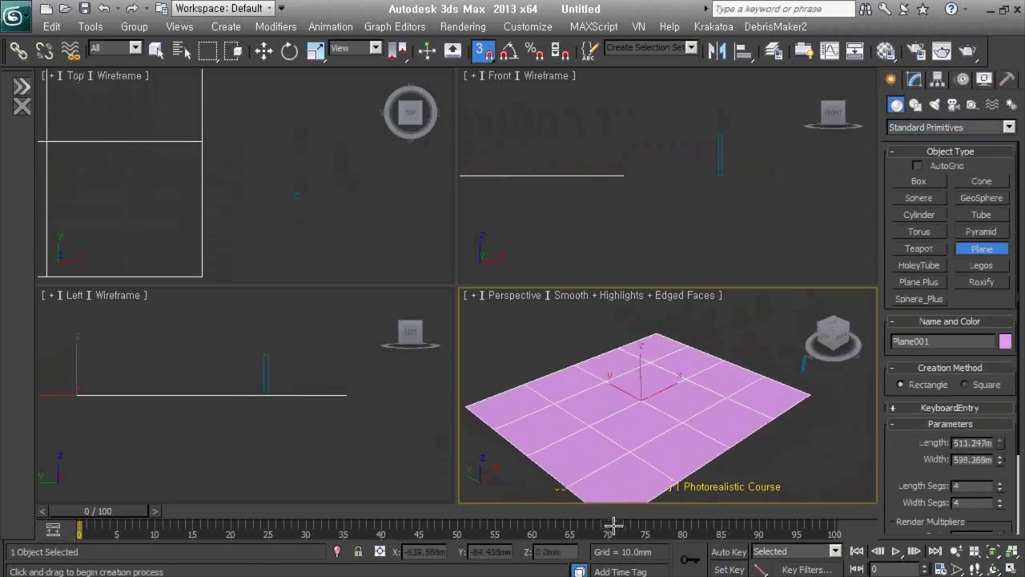
drag(735, 422, 727, 421)
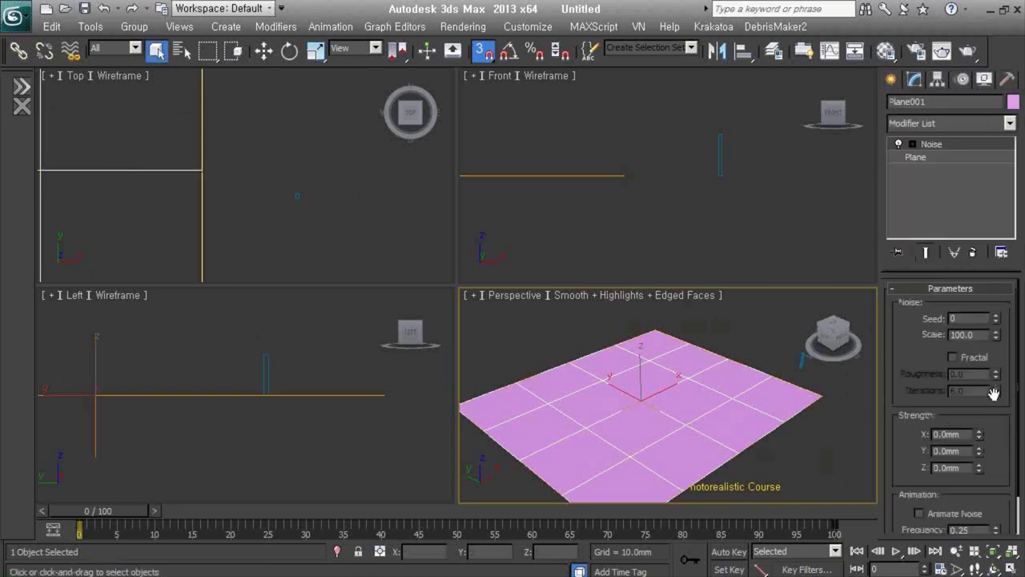
drag(978, 467, 1019, 481)
key(w)
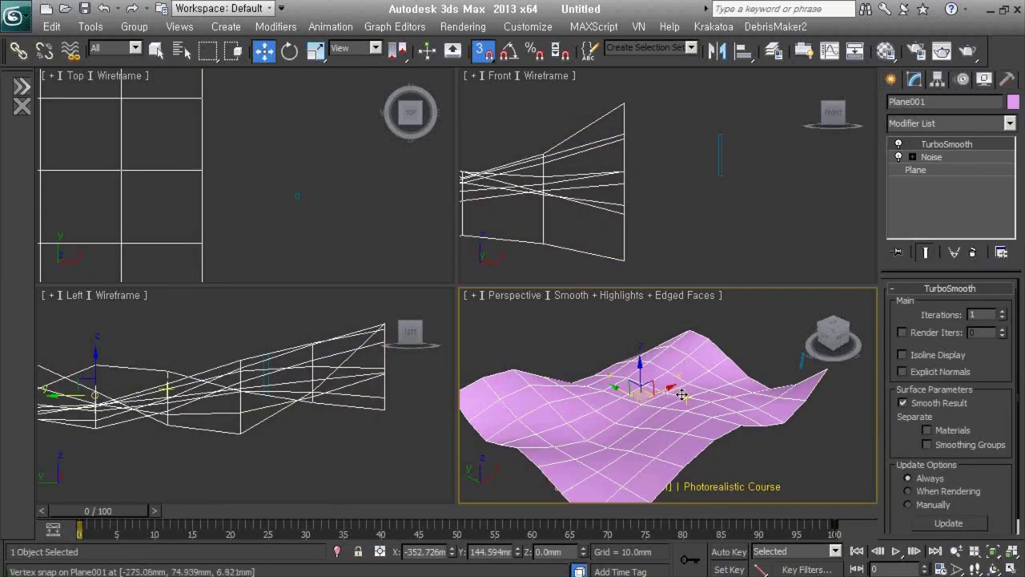
alt+middle_drag(591, 419, 639, 384)
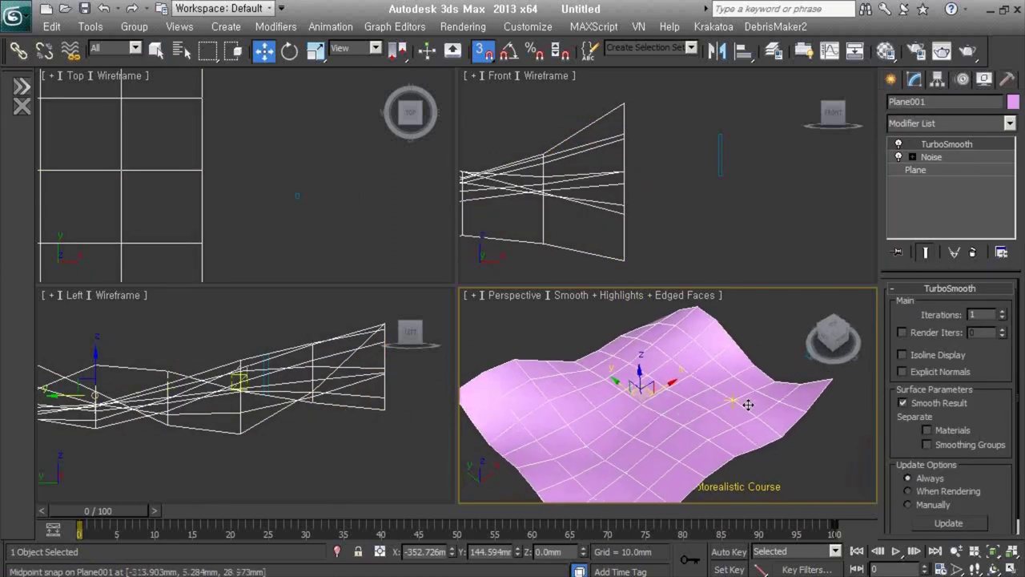
click(1003, 312)
click(783, 461)
alt+middle_drag(783, 461, 666, 420)
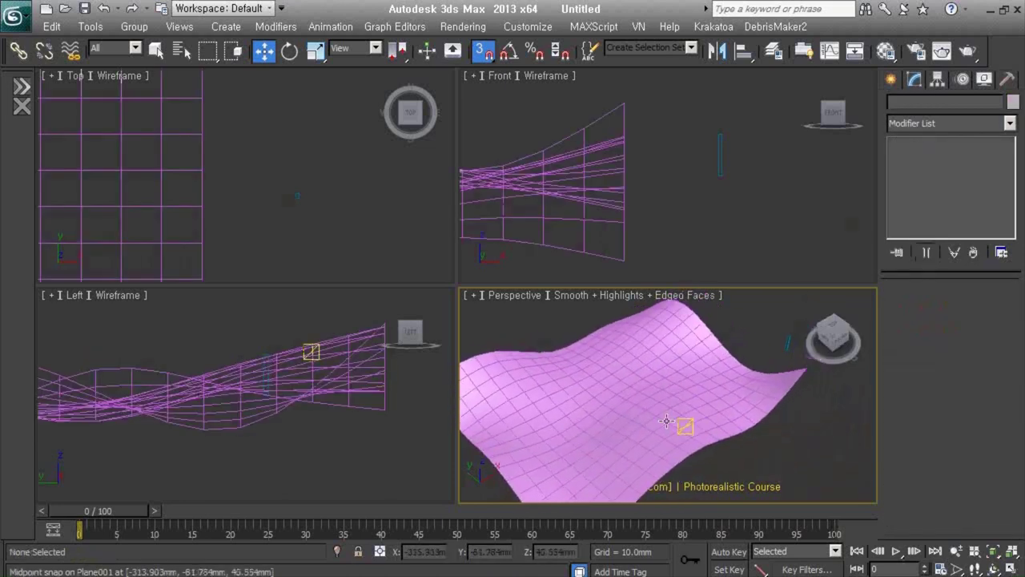
Select the small box and fit the whole plane in the Top view.
click(784, 343)
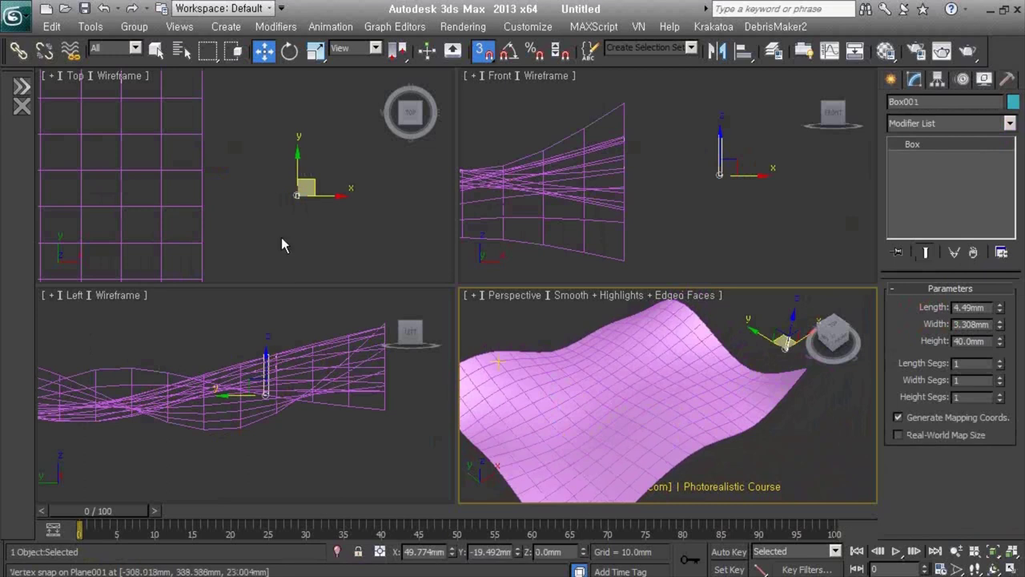
middle_drag(281, 240, 355, 225)
key(ctrl+alt+z)
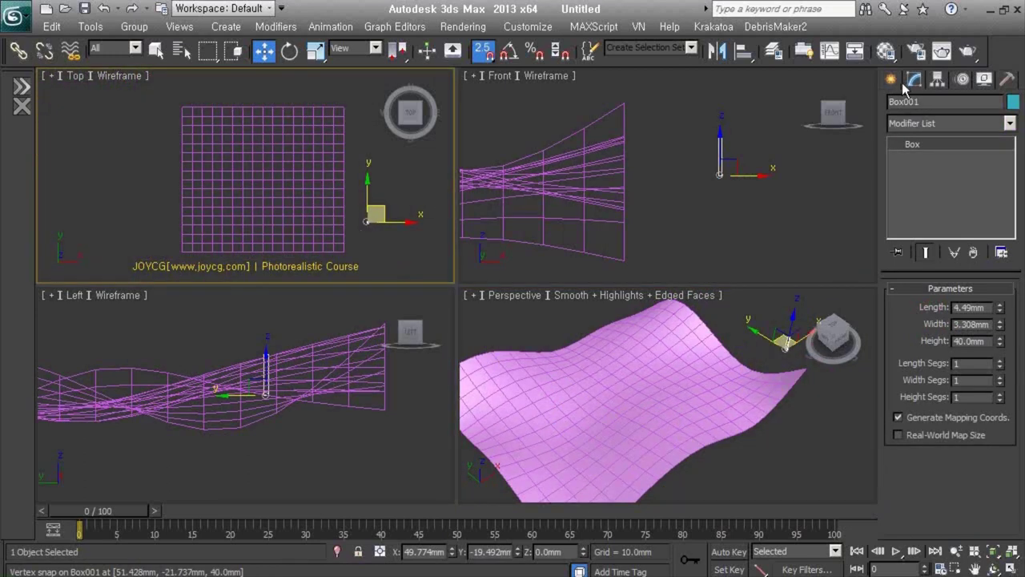
With snapping off, draw a Circle centred on the box surface in the Top view.
click(891, 79)
click(934, 105)
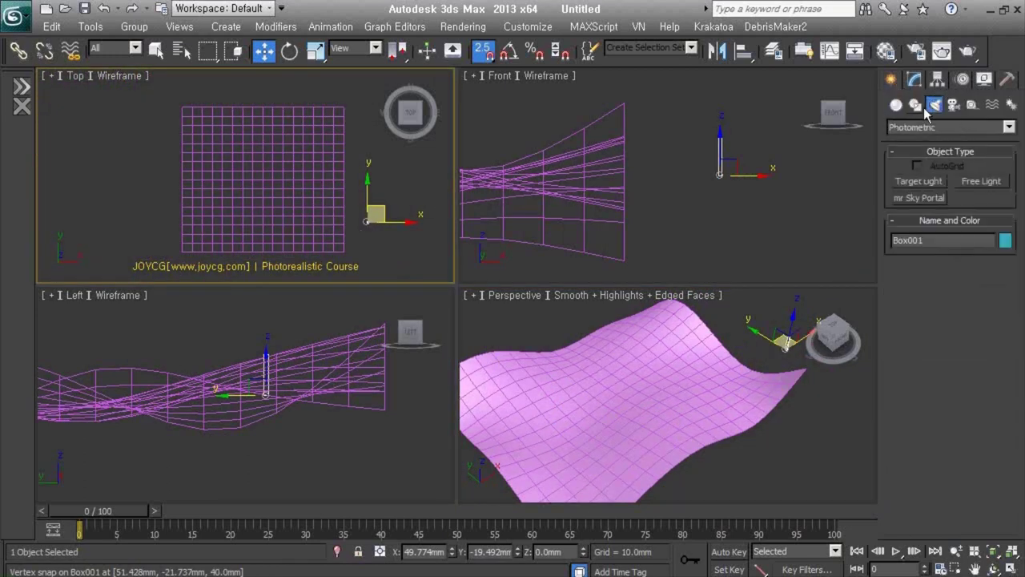
click(914, 105)
click(921, 211)
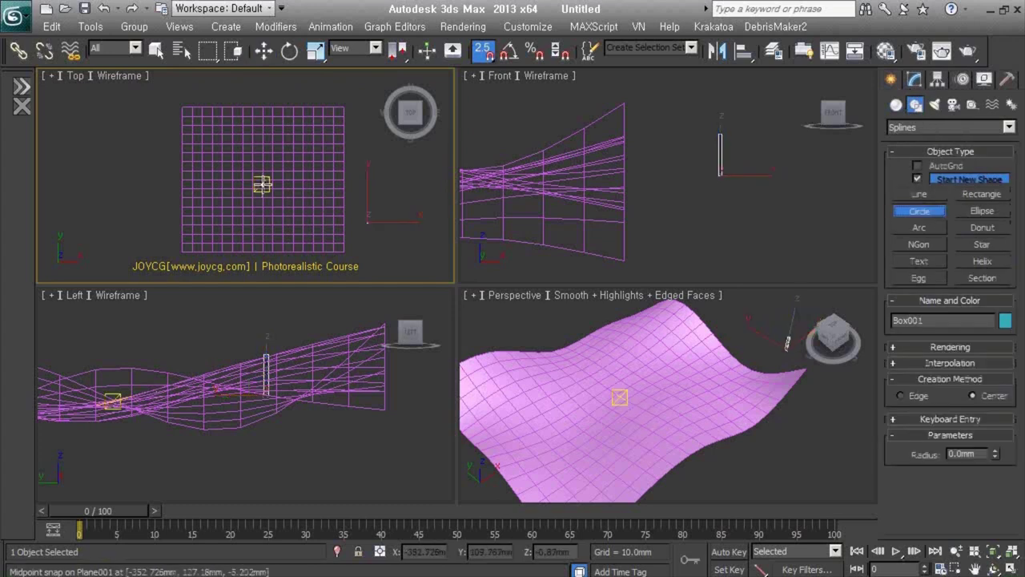
key(s)
drag(263, 178, 263, 260)
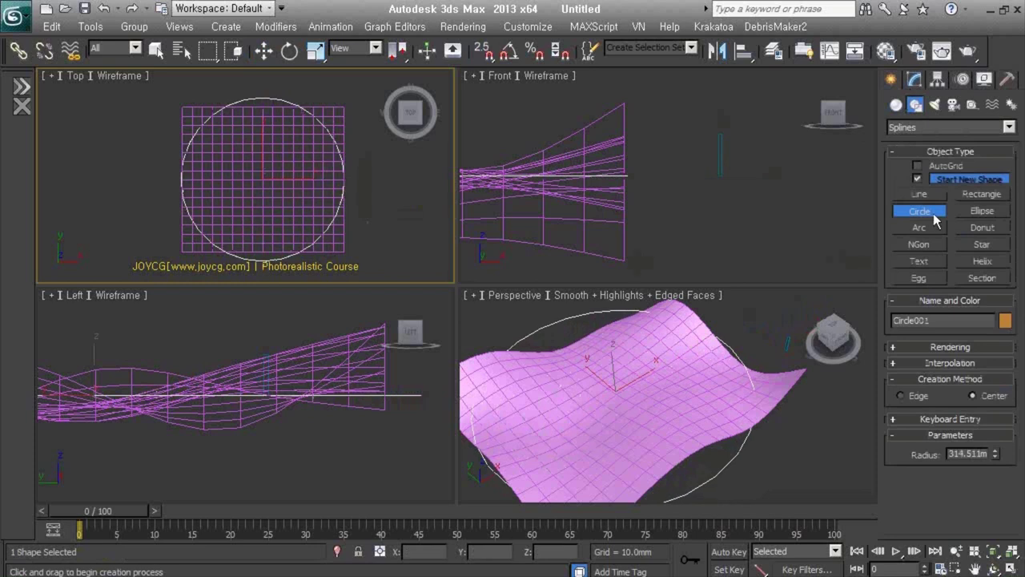
Draw a long, thin Rectangle strip across the surface, then return to Geometry creation.
click(988, 196)
drag(128, 169, 394, 196)
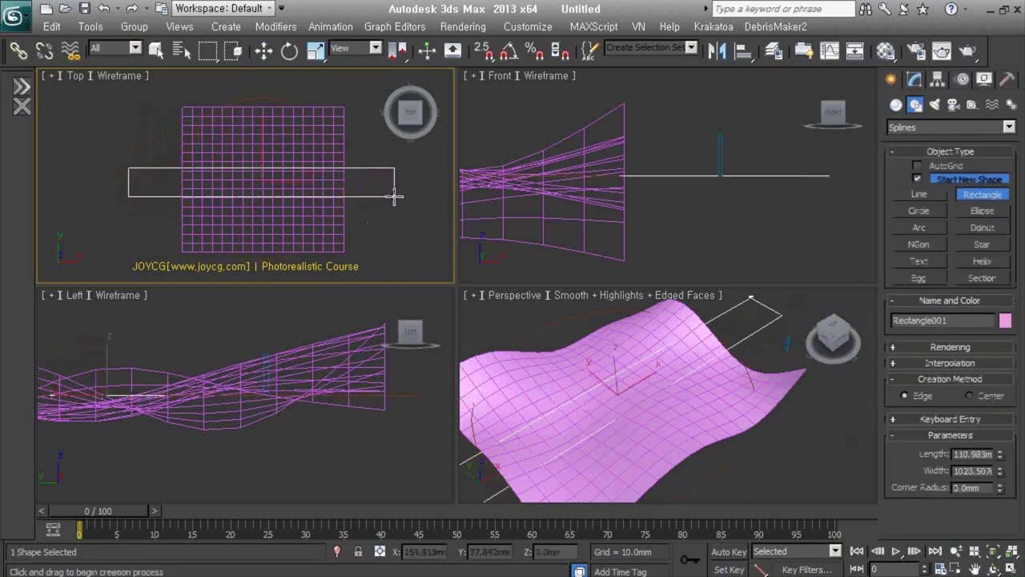
click(896, 105)
click(950, 126)
click(913, 127)
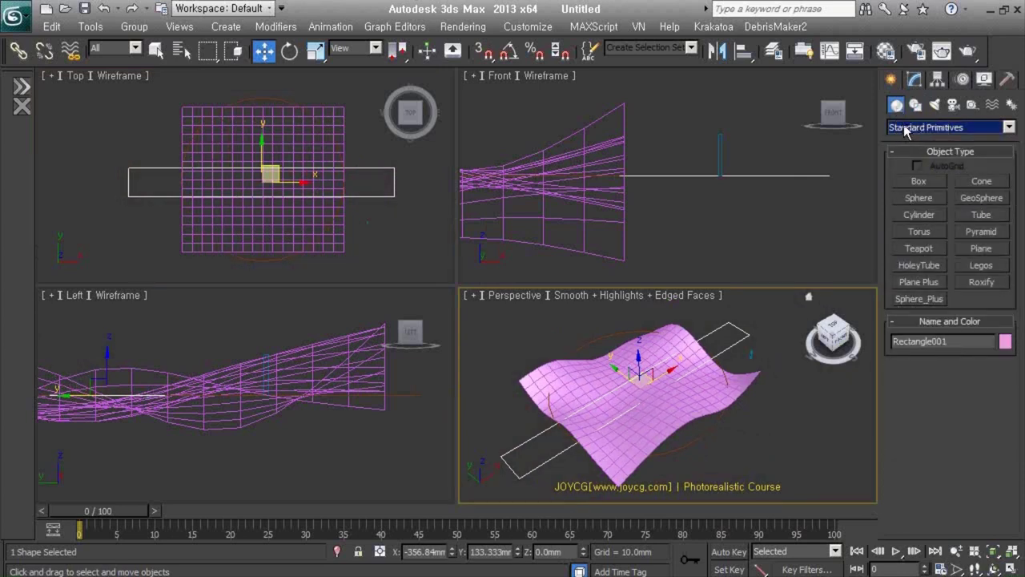
Start a Forest Pro object from the Itoo Software geometry category.
click(905, 131)
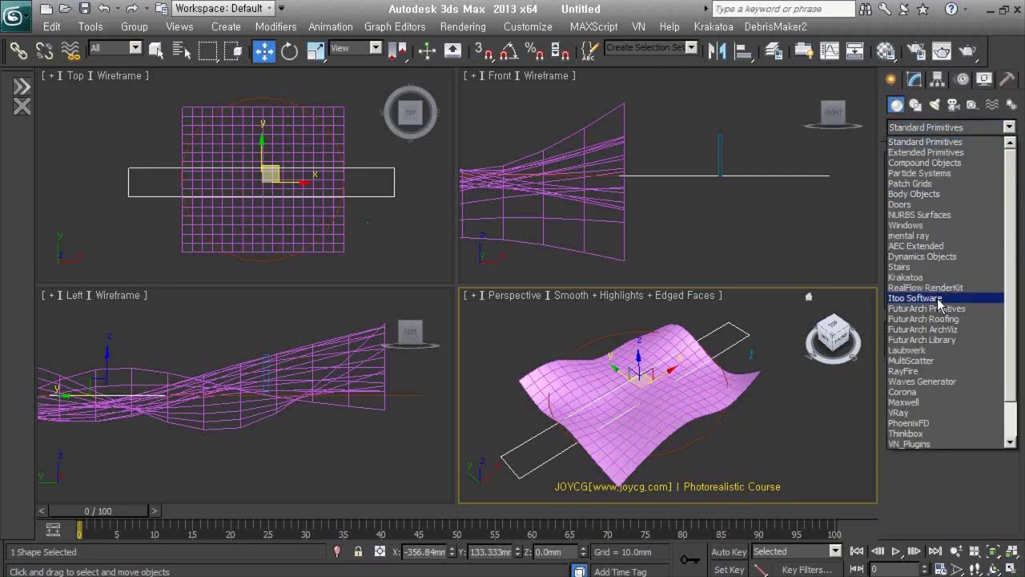
click(938, 299)
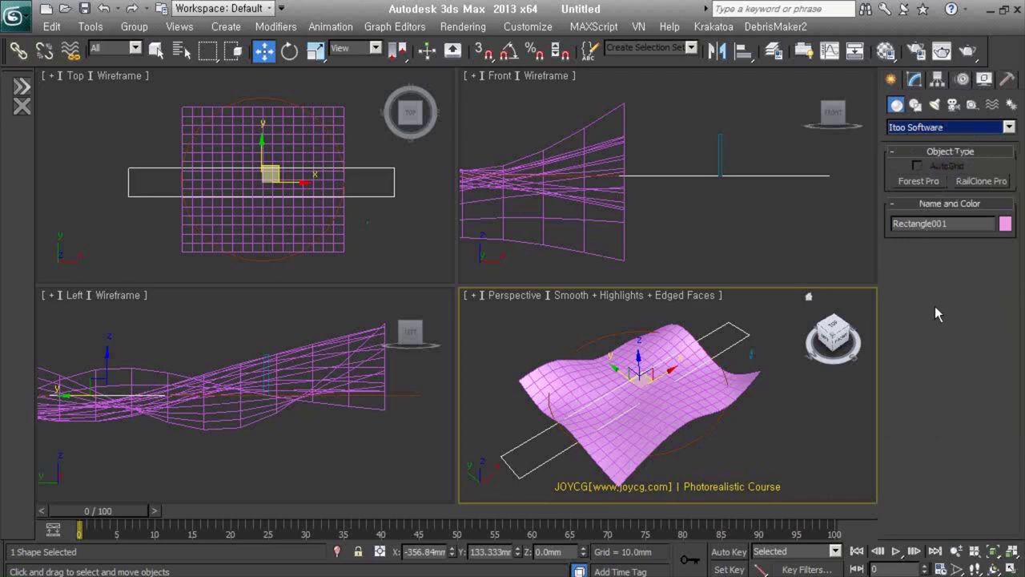
click(915, 180)
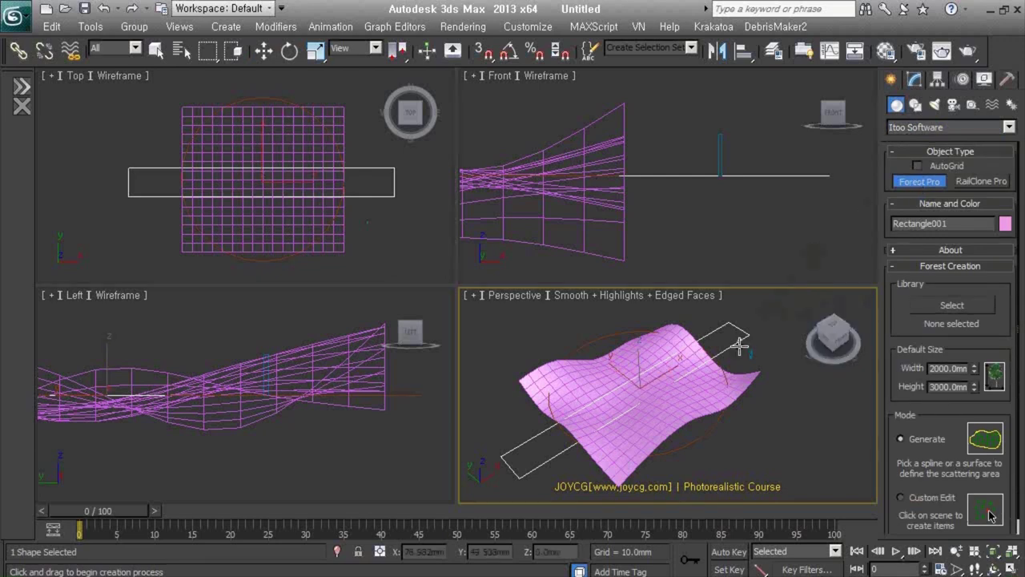
Place Forest001 in the Perspective viewport, inspect it, and bring up its Modify settings.
click(693, 415)
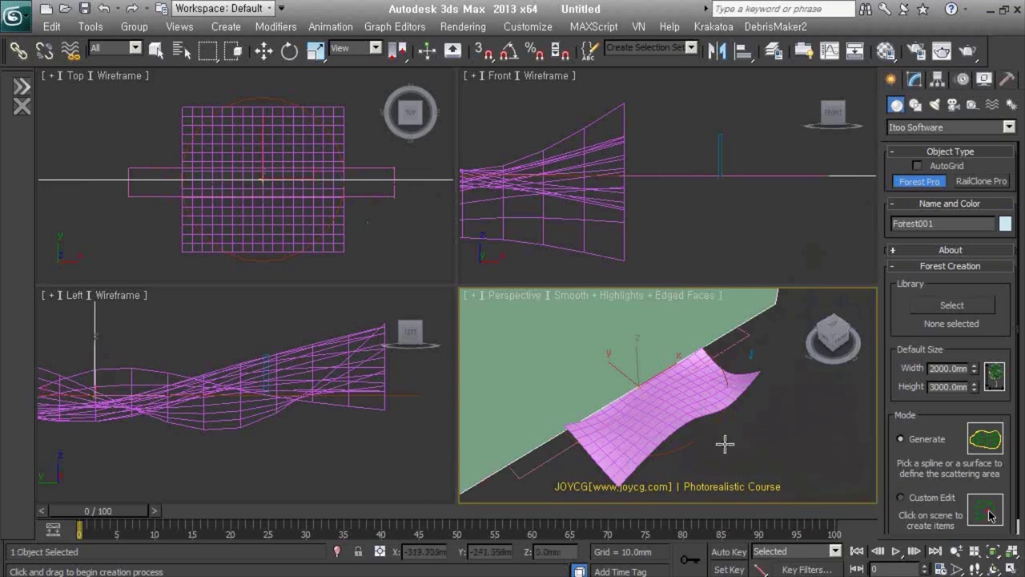
scroll(725, 443, down, 1)
scroll(725, 443, down, 2)
scroll(735, 428, down, 1)
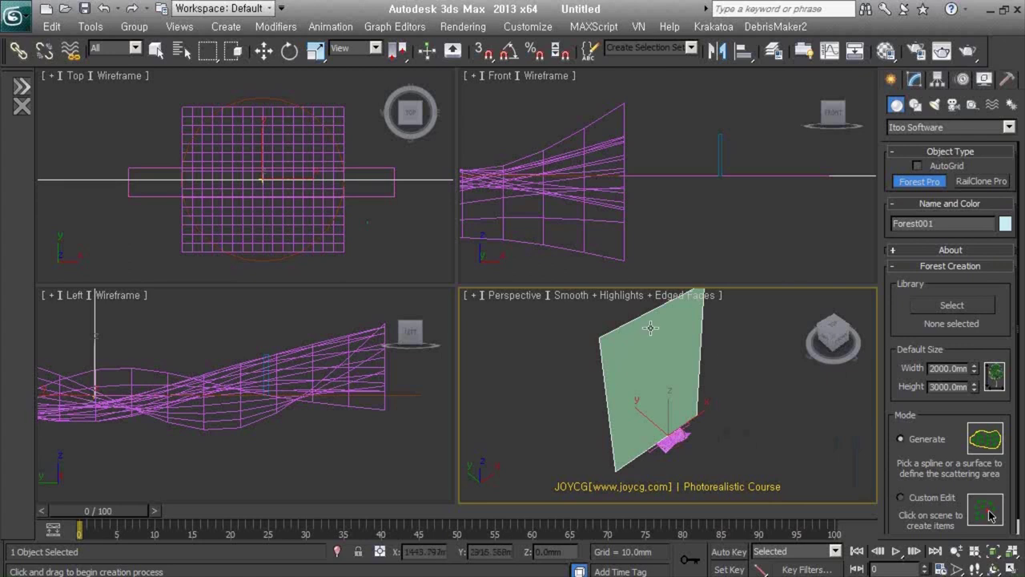
mouse_move(730, 399)
alt+middle_down()
mouse_move(660, 438)
mouse_move(661, 425)
alt+middle_up()
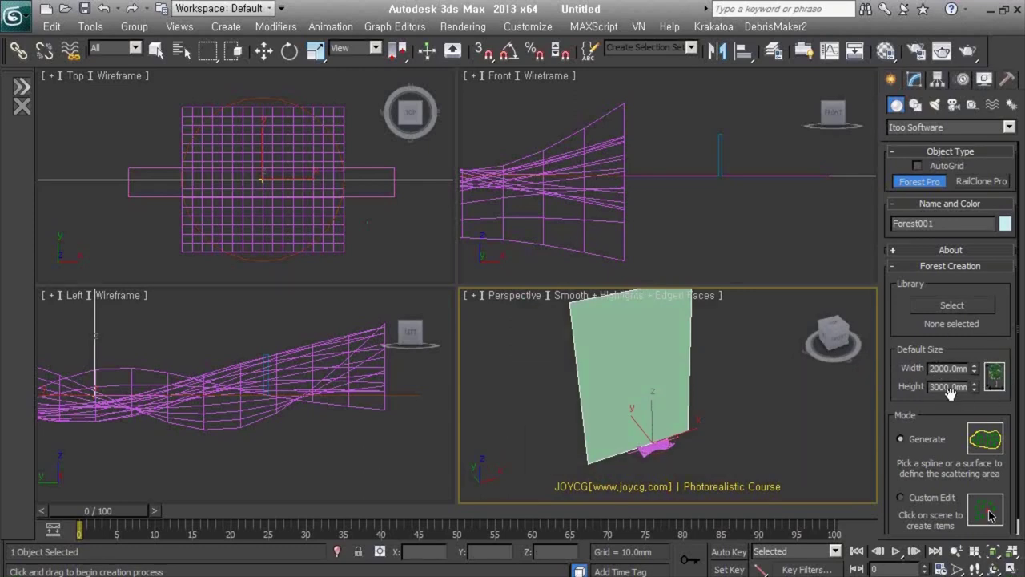
scroll(681, 389, up, 2)
scroll(669, 395, up, 1)
scroll(691, 391, up, 2)
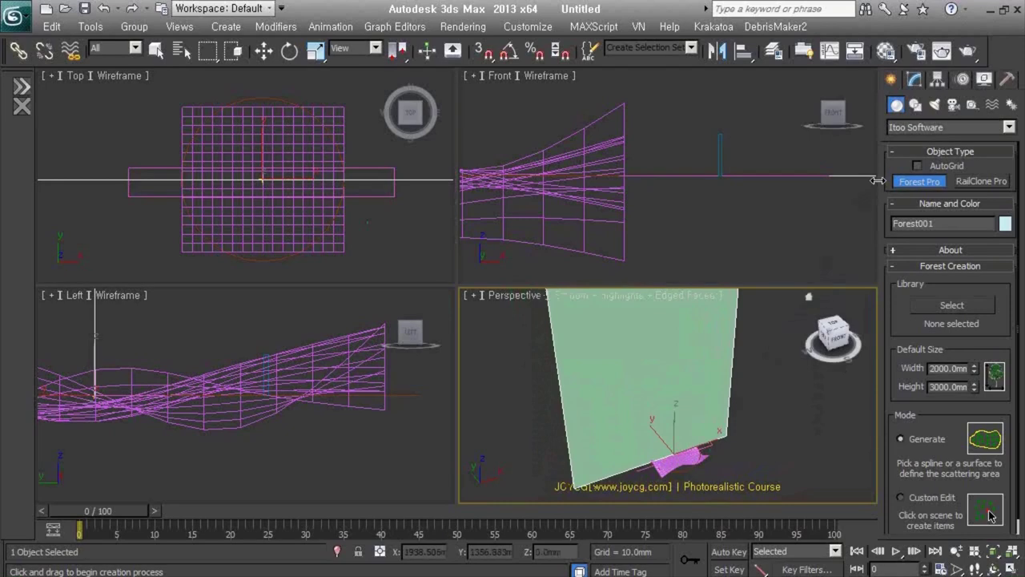
click(916, 80)
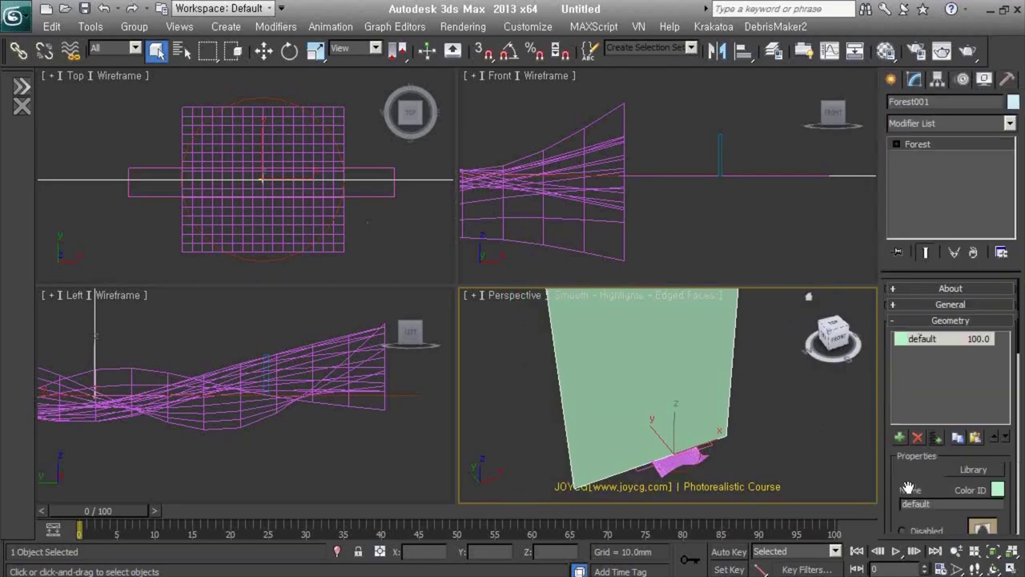
Set Forest001's geometry to Custom Object and pick Box001 as that object.
scroll(753, 410, up, 1)
scroll(730, 422, up, 3)
scroll(730, 422, down, 3)
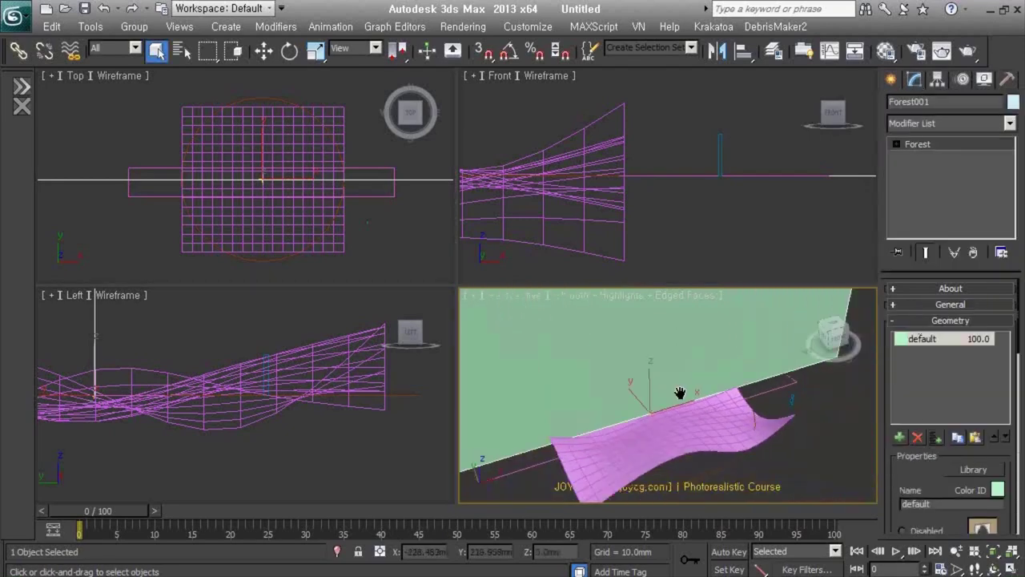
scroll(680, 393, down, 1)
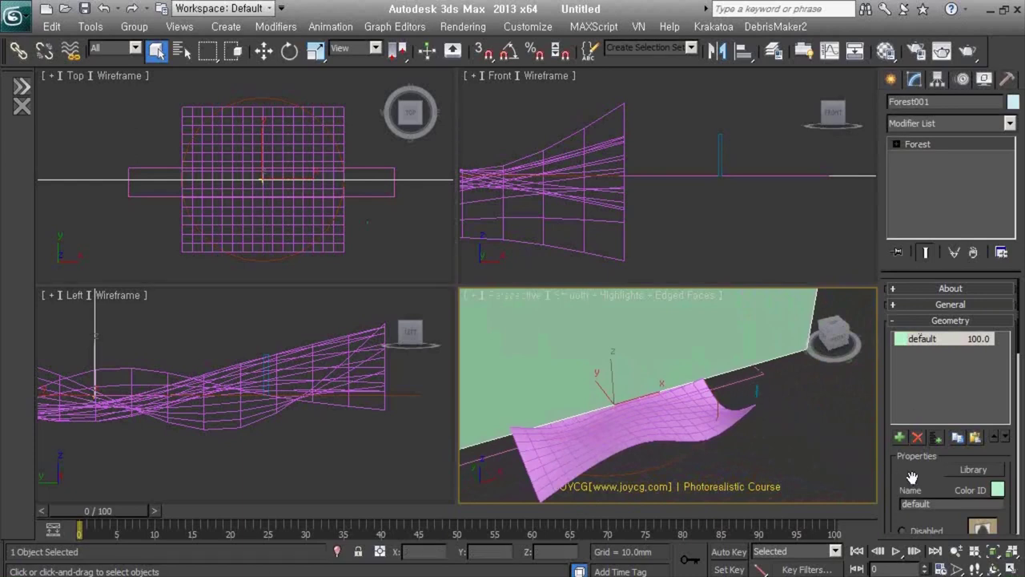
scroll(929, 282, down, 2)
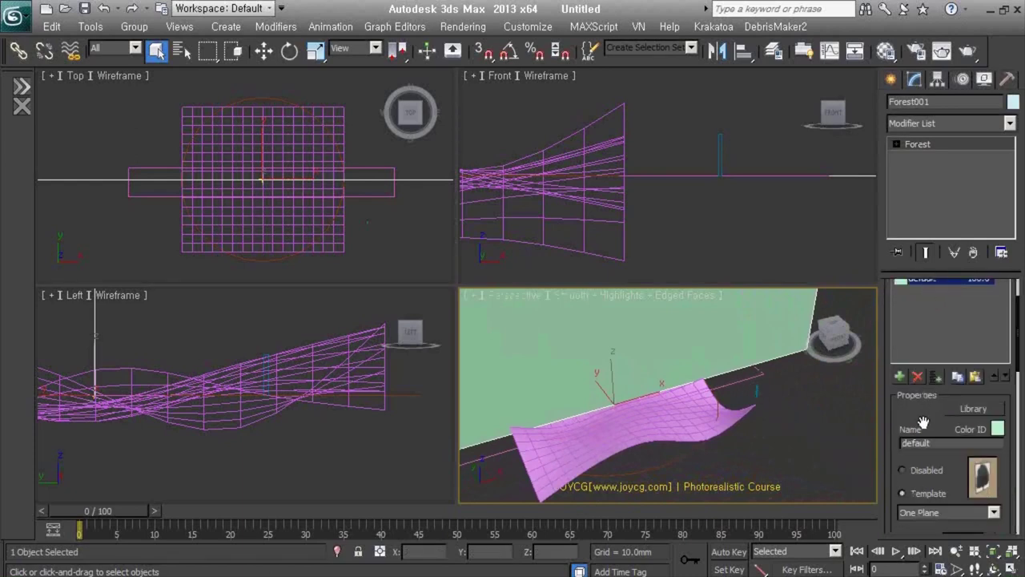
scroll(929, 320, down, 4)
scroll(936, 360, down, 3)
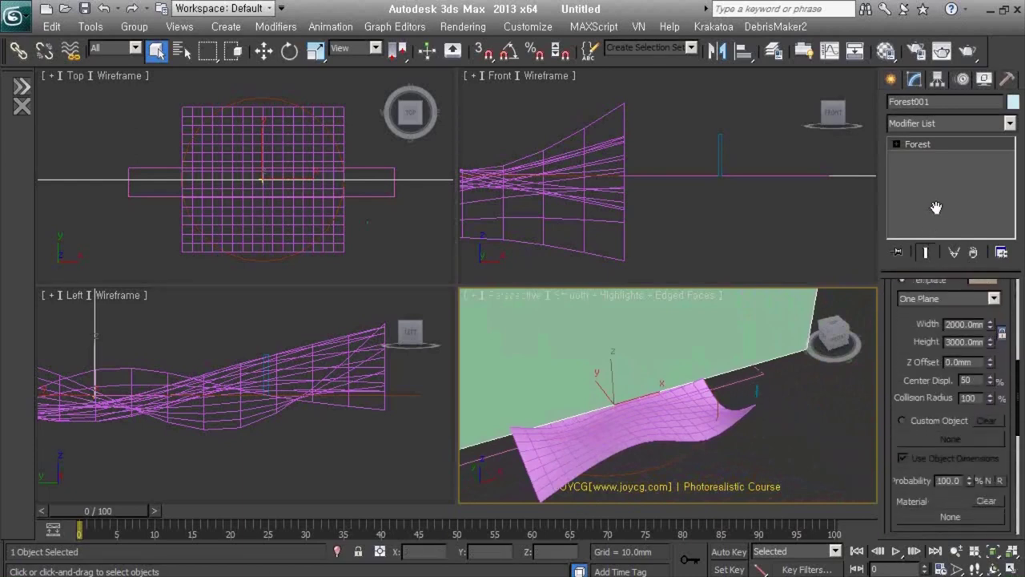
click(938, 420)
click(956, 436)
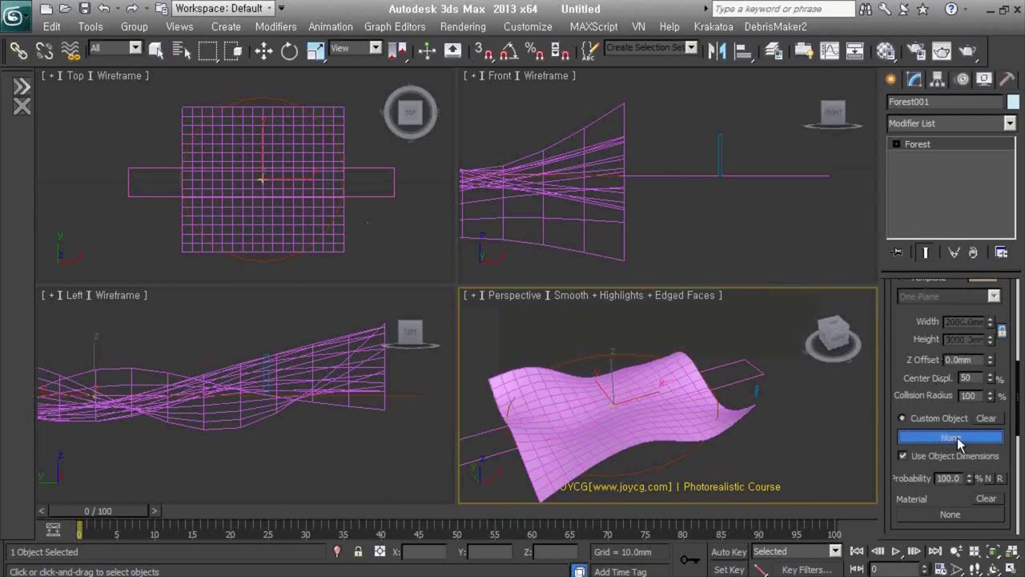
click(757, 391)
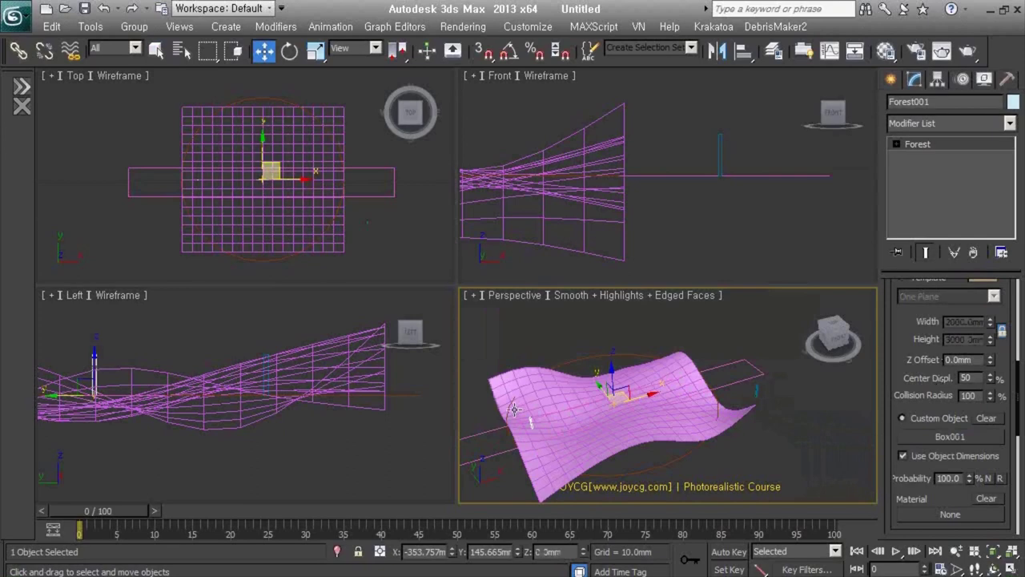
scroll(609, 445, down, 2)
middle_drag(609, 445, 565, 449)
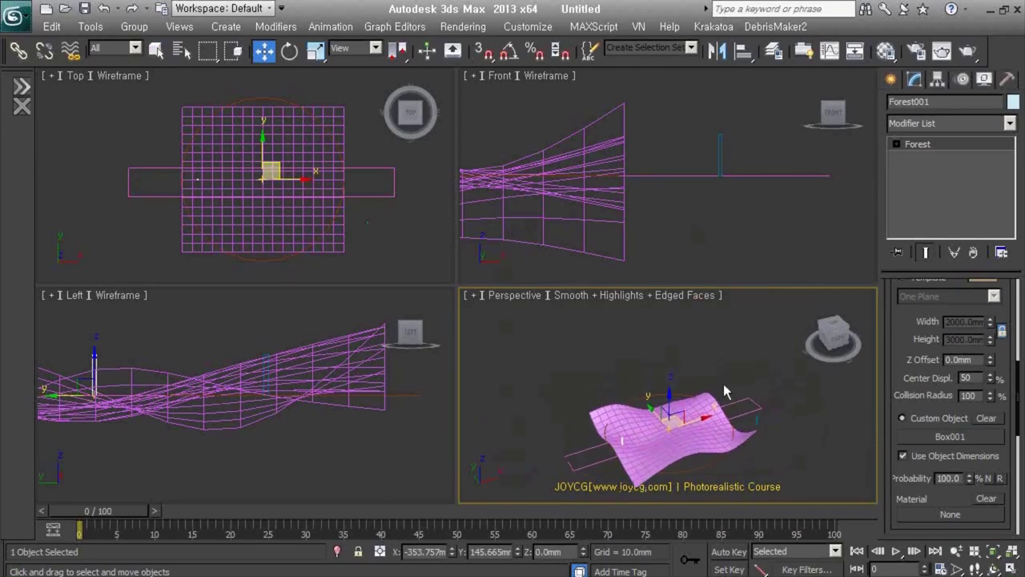
Jump to the Distribution Map rollout showing the Spread 1 image and density values.
right_click(903, 373)
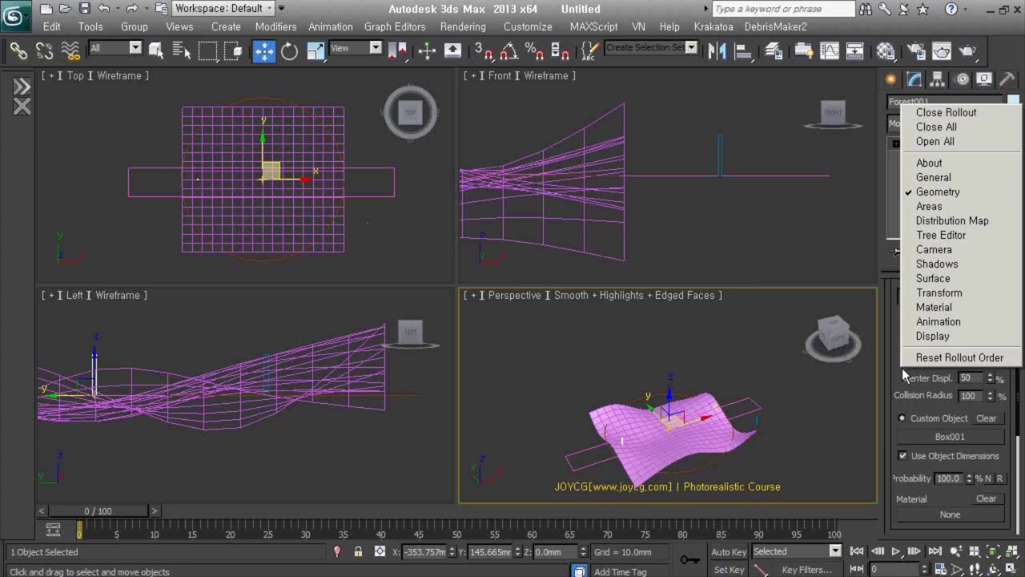
click(991, 228)
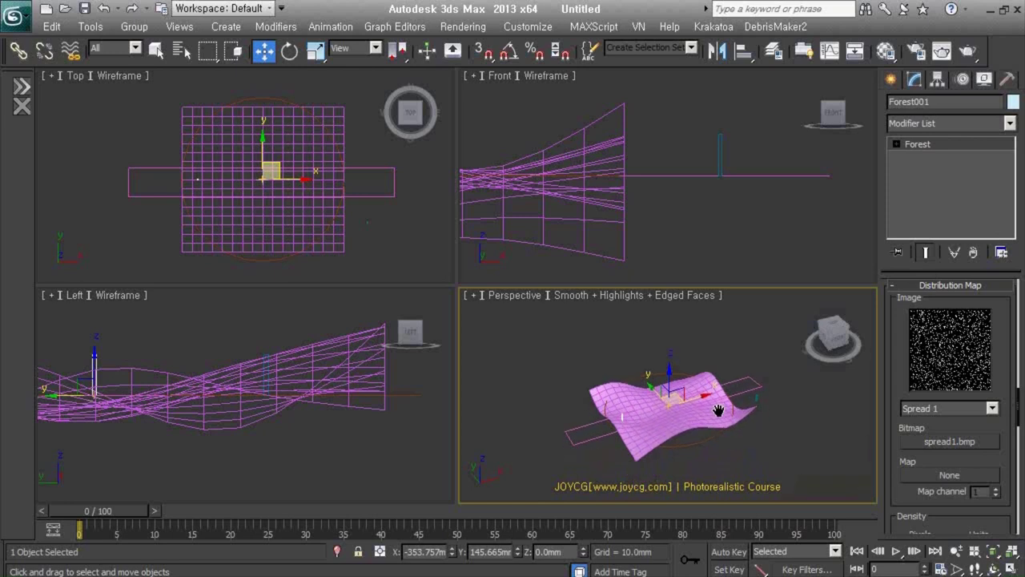
alt+middle_drag(718, 434, 643, 458)
scroll(642, 458, up, 5)
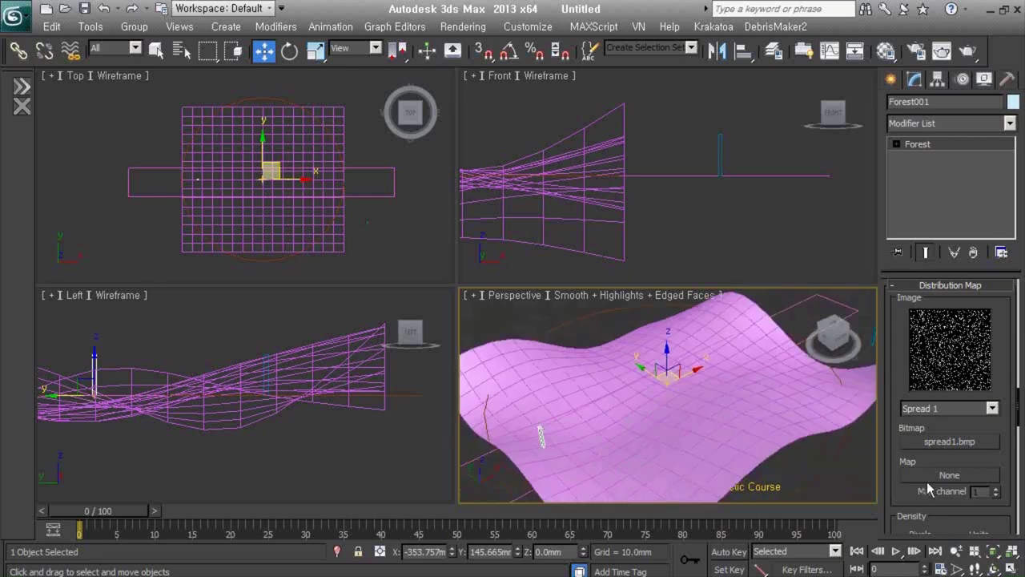
drag(931, 276, 933, 192)
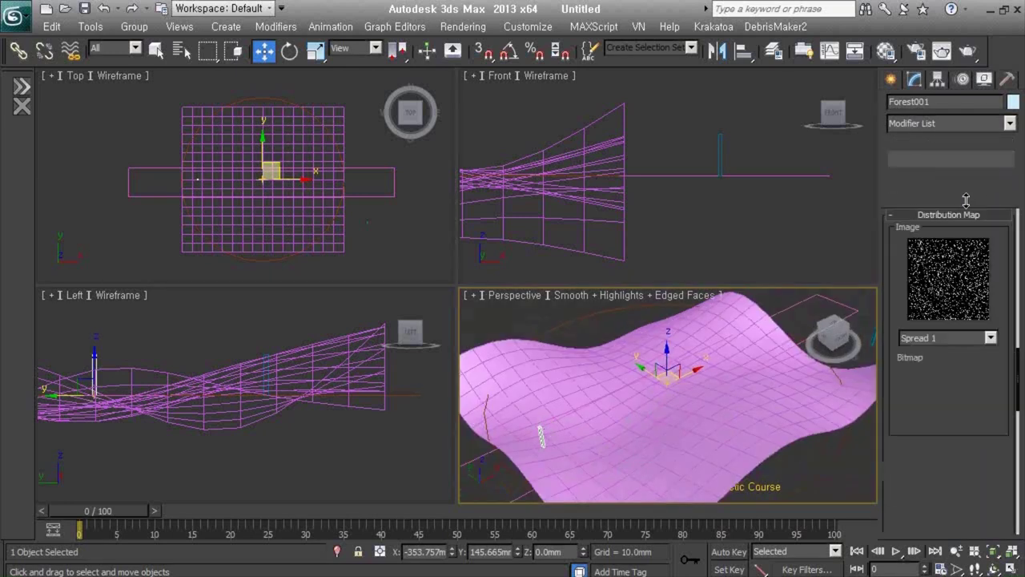
drag(934, 437, 935, 448)
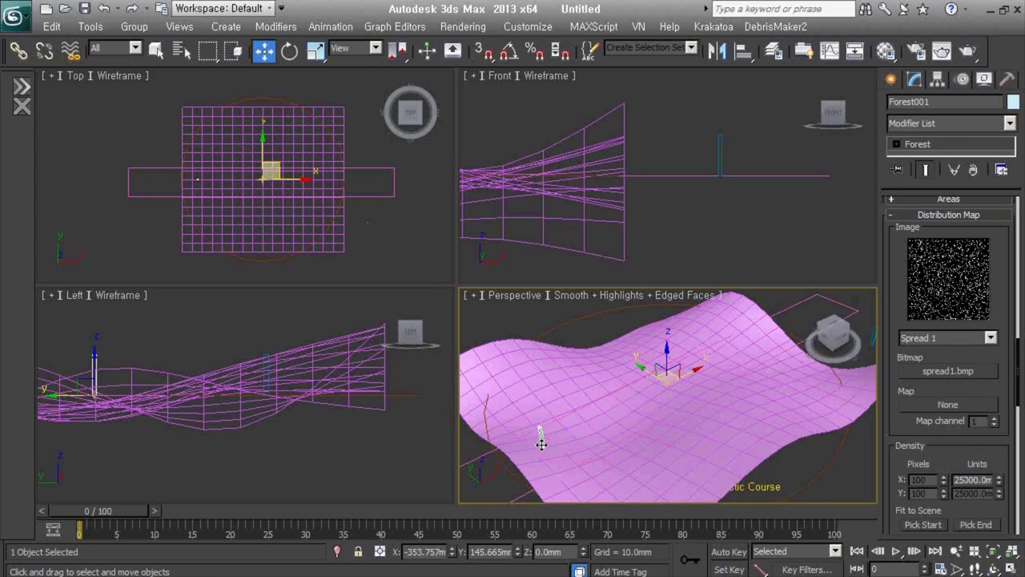
scroll(542, 443, down, 5)
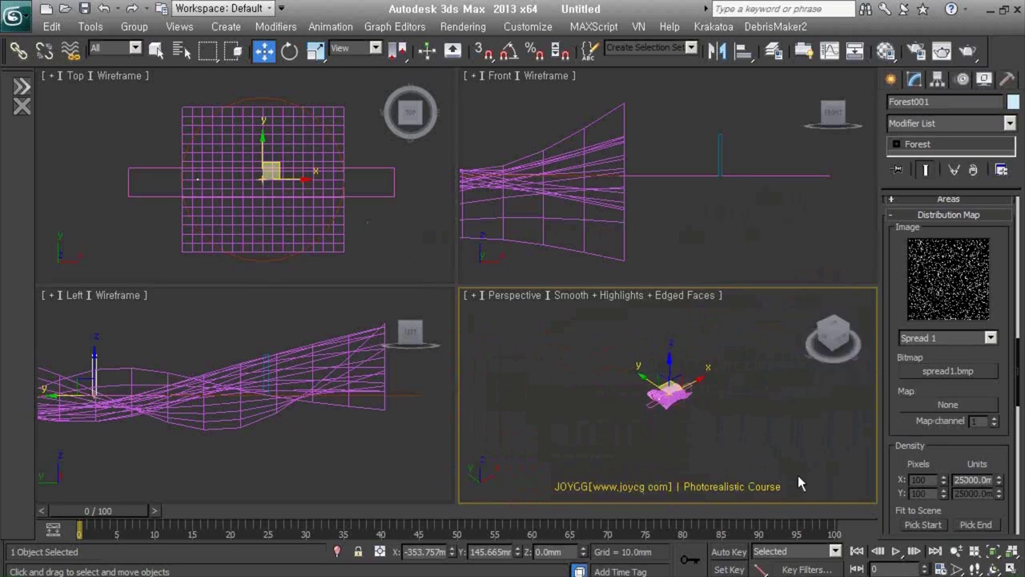
scroll(691, 413, up, 5)
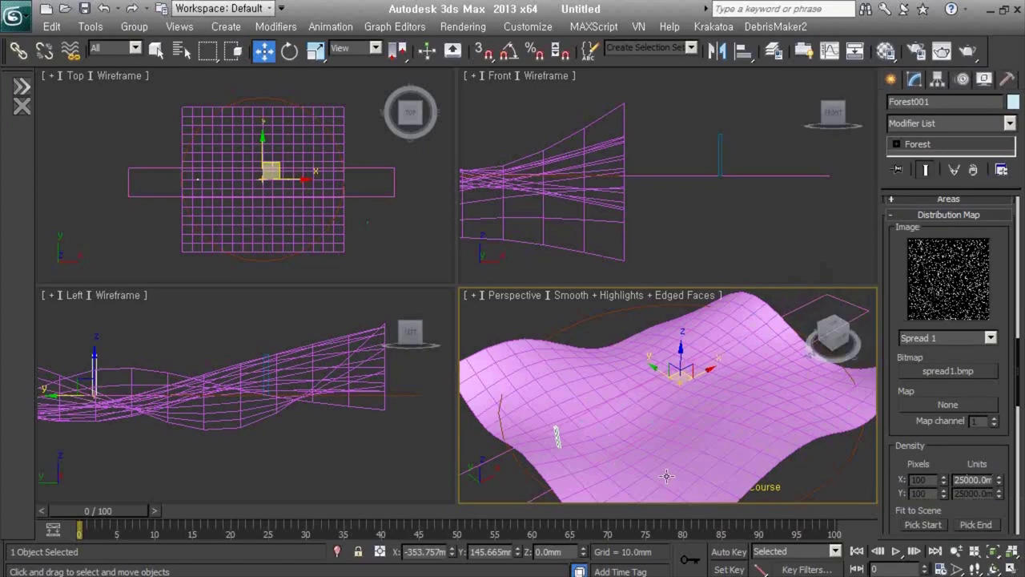
Lower Density X Units to 355.0 mm and zoom out to check the dense box fill.
mouse_move(999, 479)
mouse_down()
mouse_move(997, 517)
mouse_move(996, 486)
mouse_move(993, 494)
mouse_up()
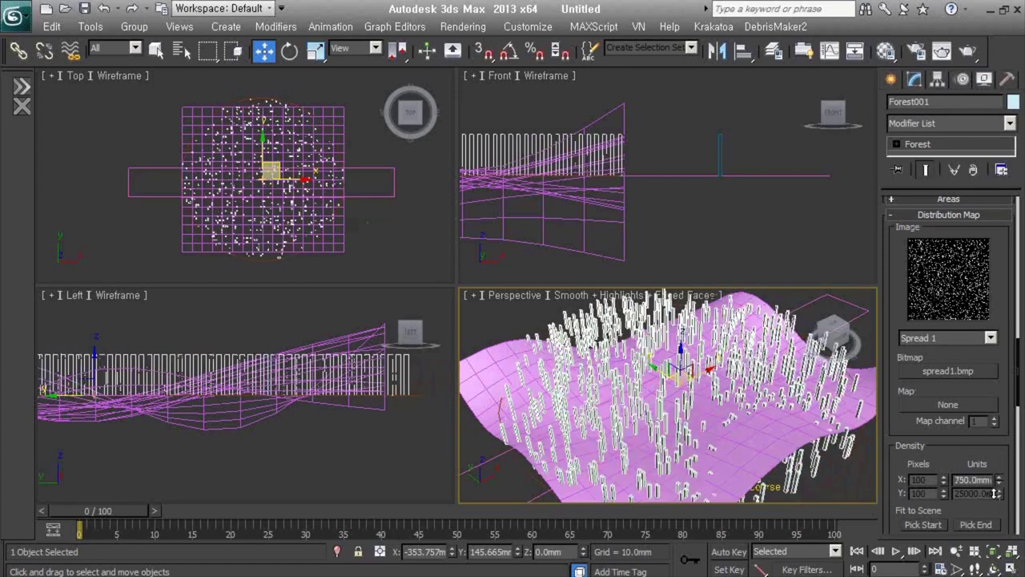
drag(999, 481, 997, 499)
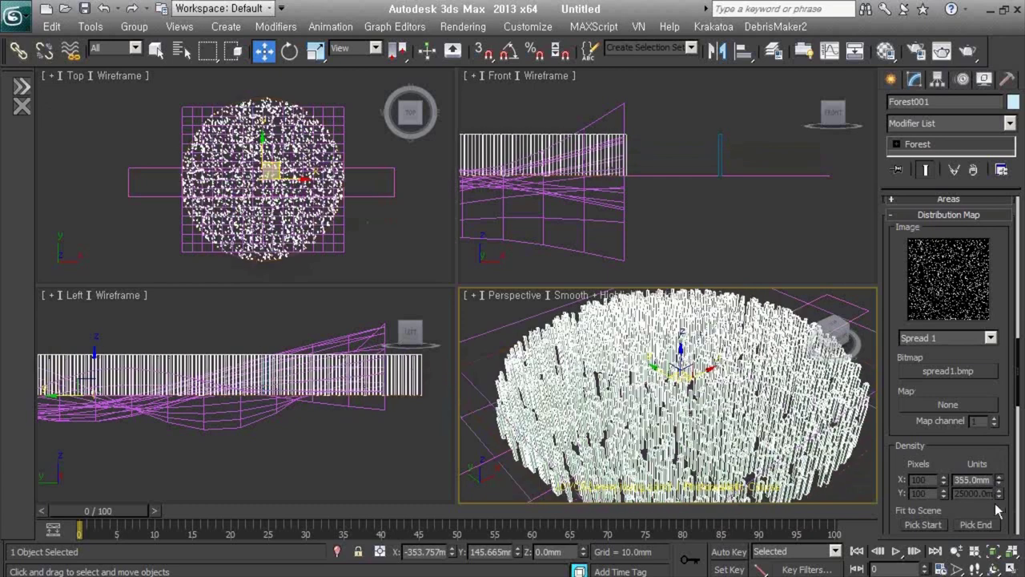
scroll(745, 412, down, 3)
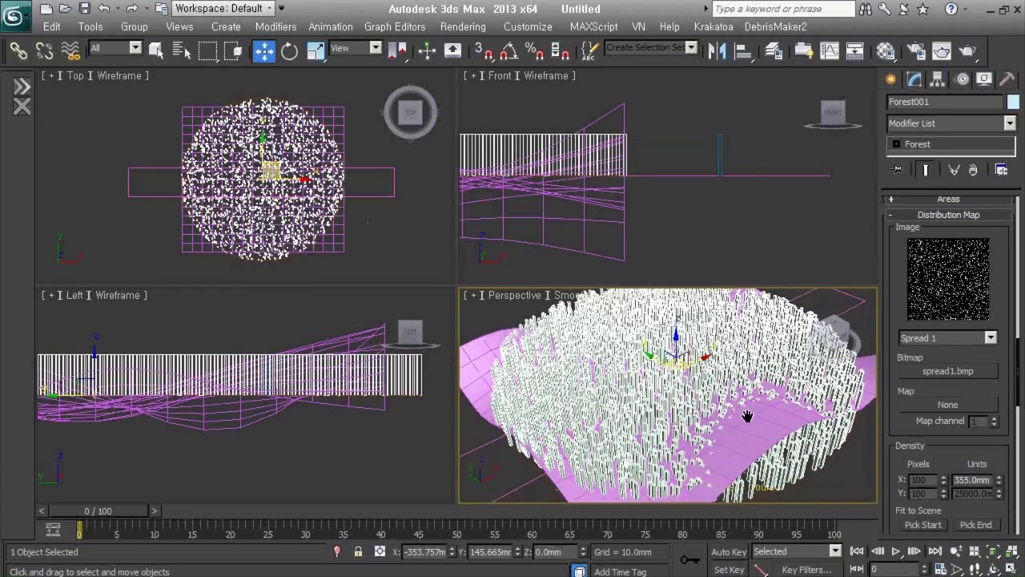
scroll(737, 395, down, 3)
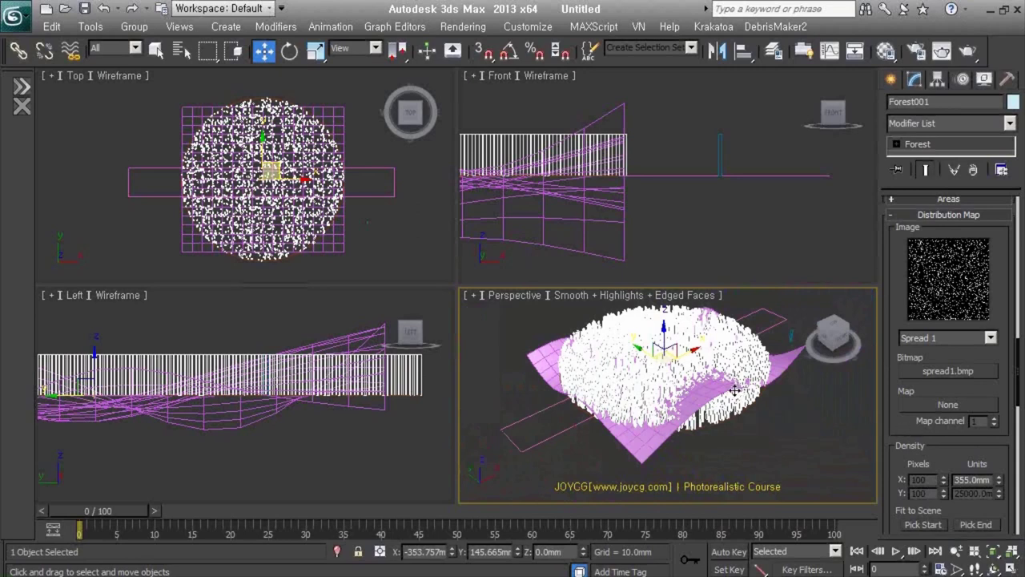
Add Plane001 as Forest001's surface and orbit to see the boxes follow the terrain.
right_click(897, 469)
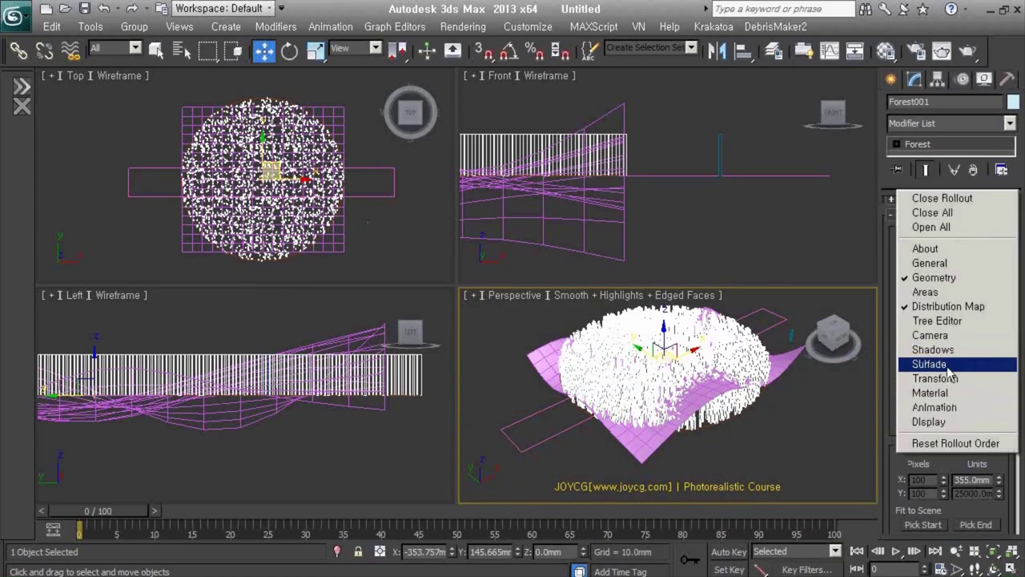
click(947, 365)
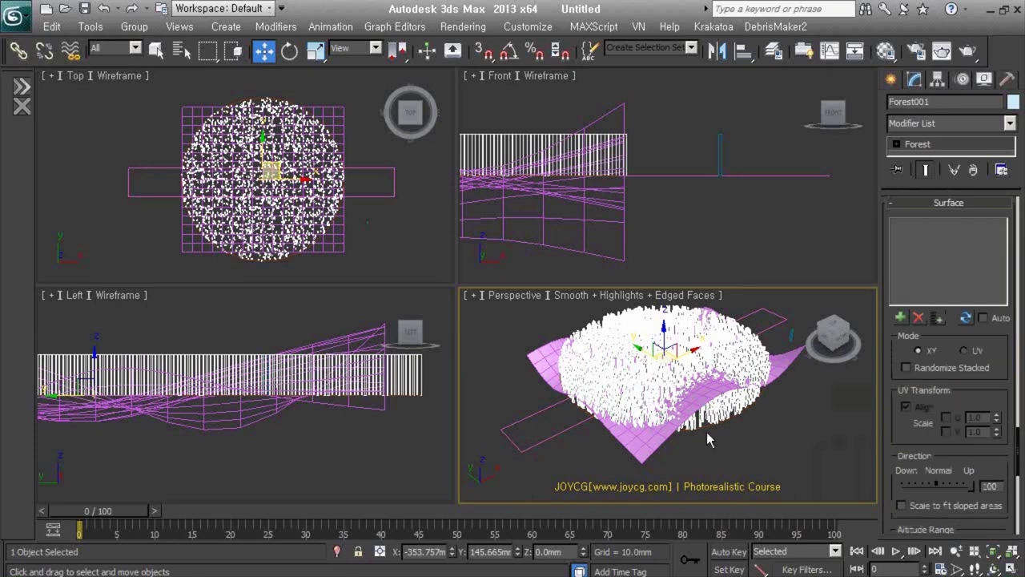
click(901, 317)
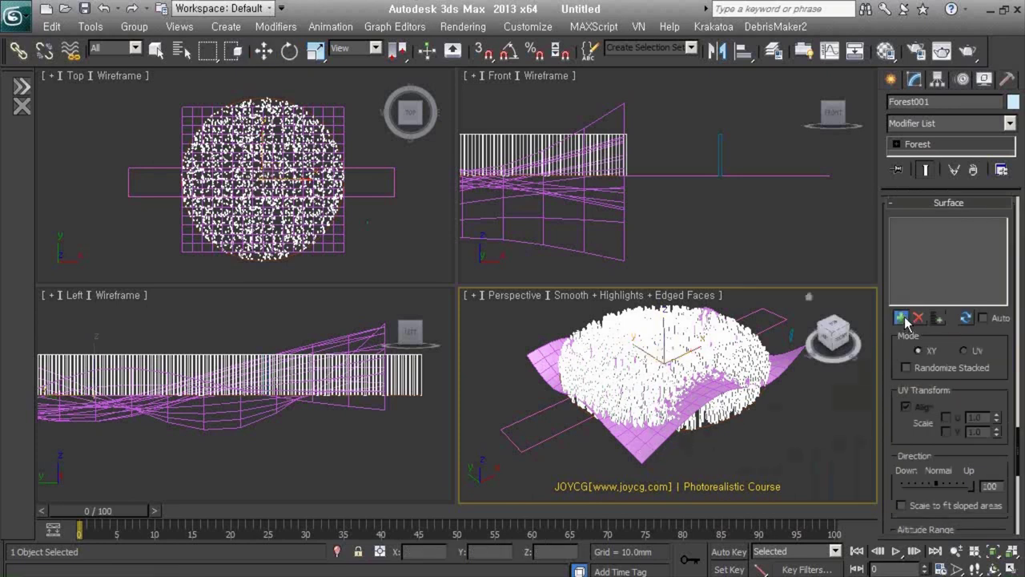
click(649, 439)
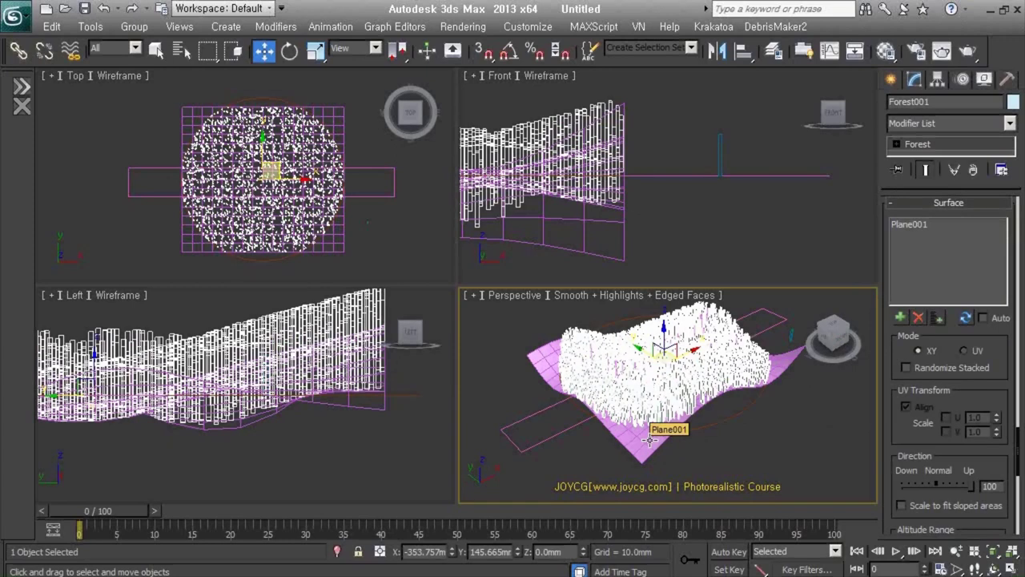
mouse_move(649, 439)
alt+middle_down()
mouse_move(713, 427)
mouse_move(697, 413)
mouse_move(667, 329)
mouse_move(621, 368)
alt+middle_up()
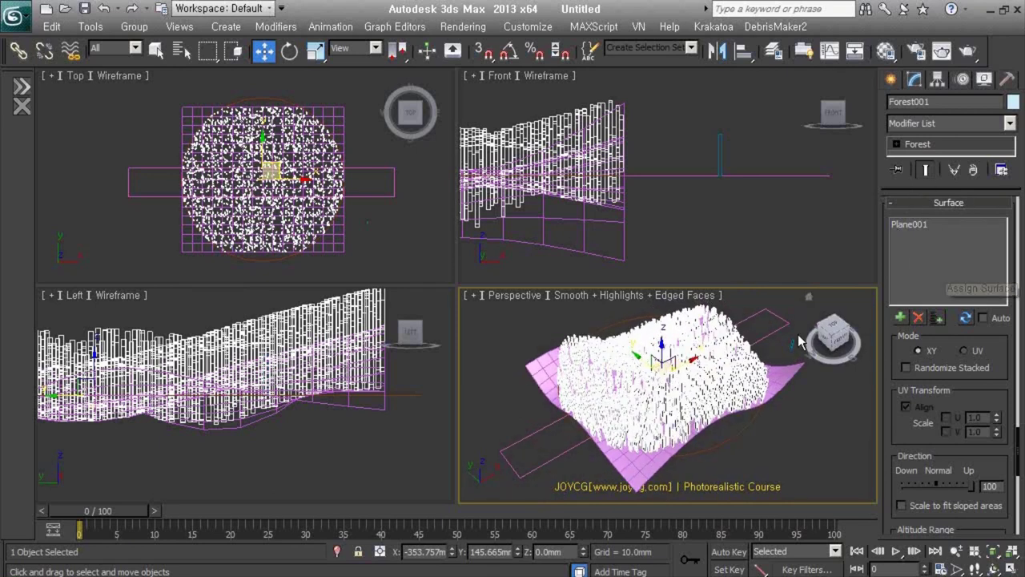
mouse_move(667, 407)
alt+middle_down()
mouse_move(675, 402)
mouse_move(664, 424)
alt+middle_up()
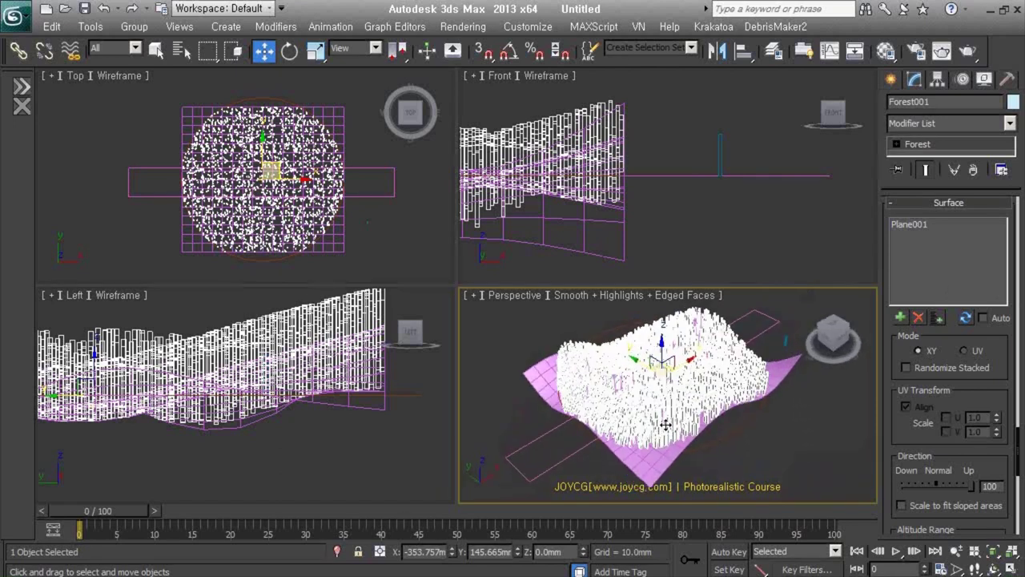
mouse_move(666, 424)
alt+middle_down()
mouse_move(652, 407)
mouse_move(716, 392)
alt+middle_up()
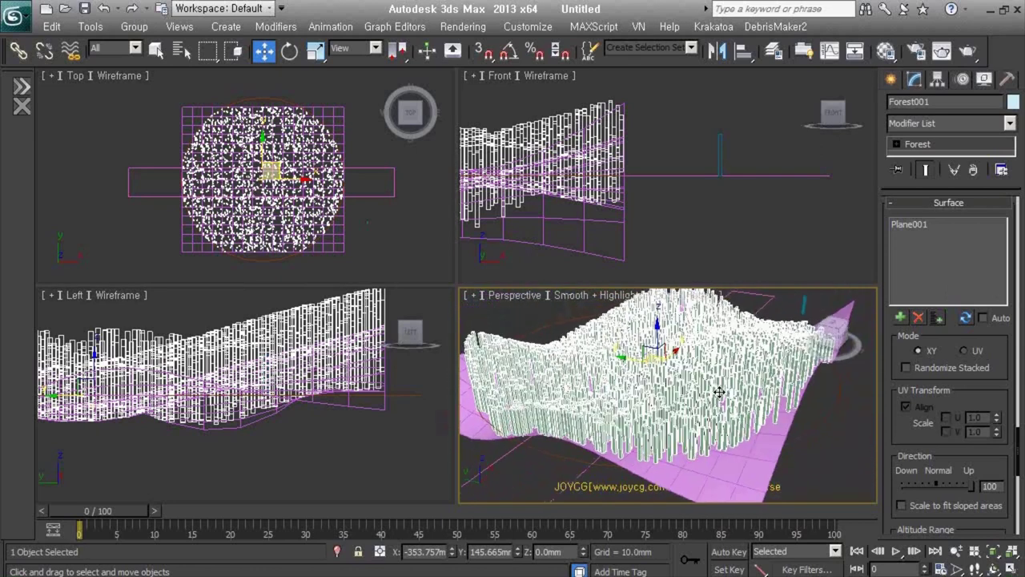
scroll(718, 422, down, 5)
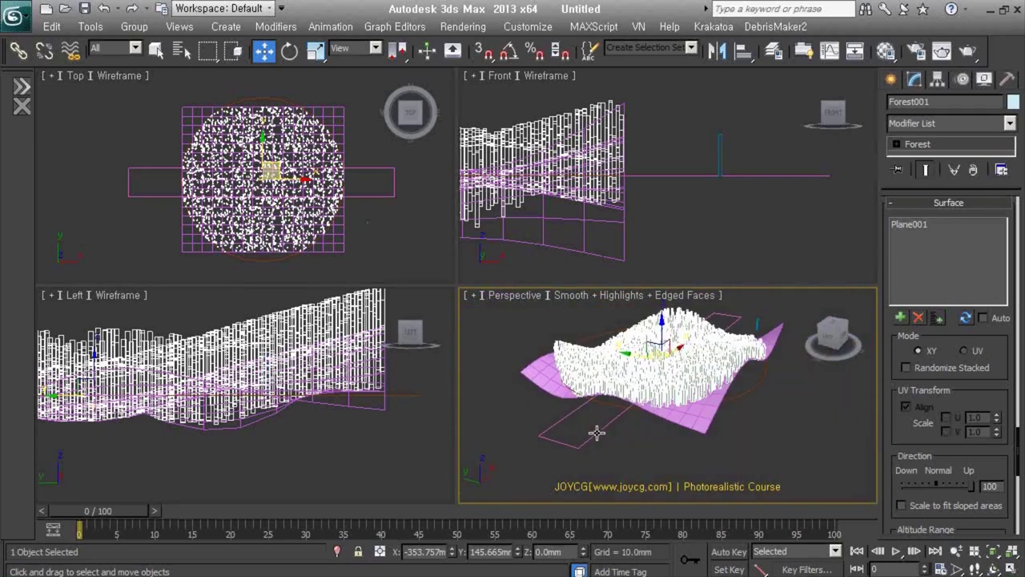
mouse_move(597, 430)
alt+middle_down()
mouse_move(610, 436)
mouse_move(610, 456)
alt+middle_up()
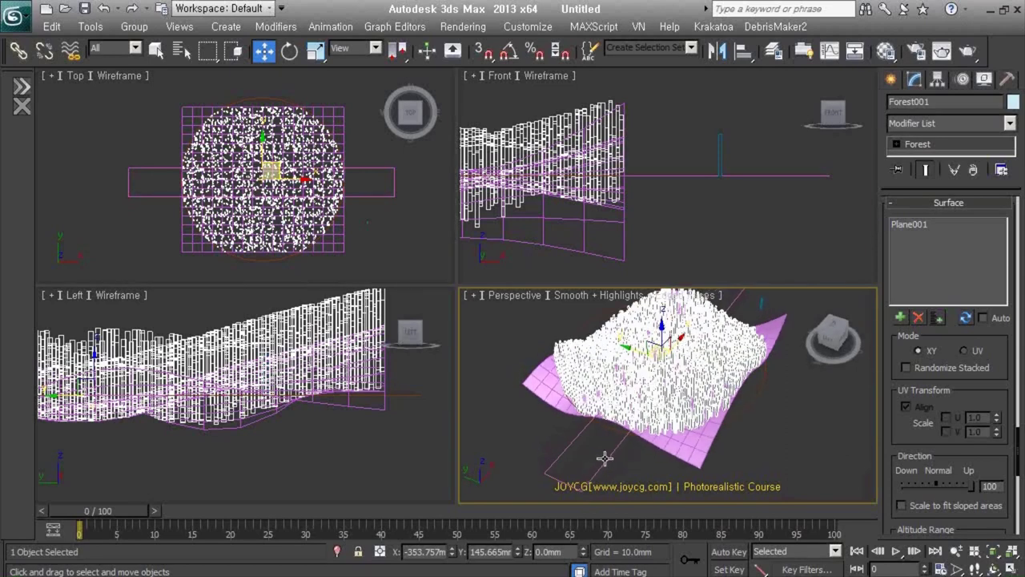
click(605, 458)
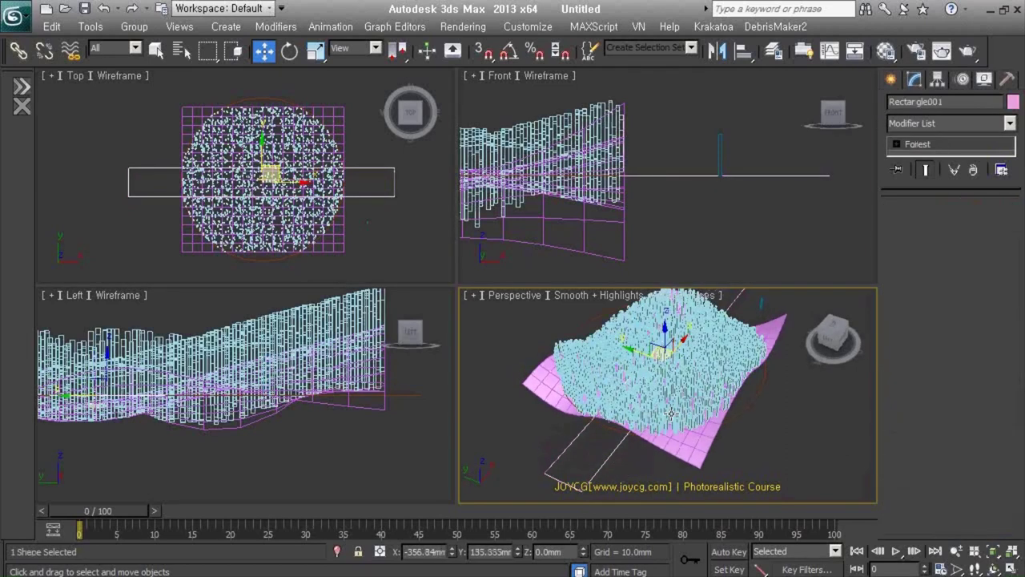
Reselect Forest001 and jump to its Areas rollout listing Circle001 and Surface Area.
click(591, 455)
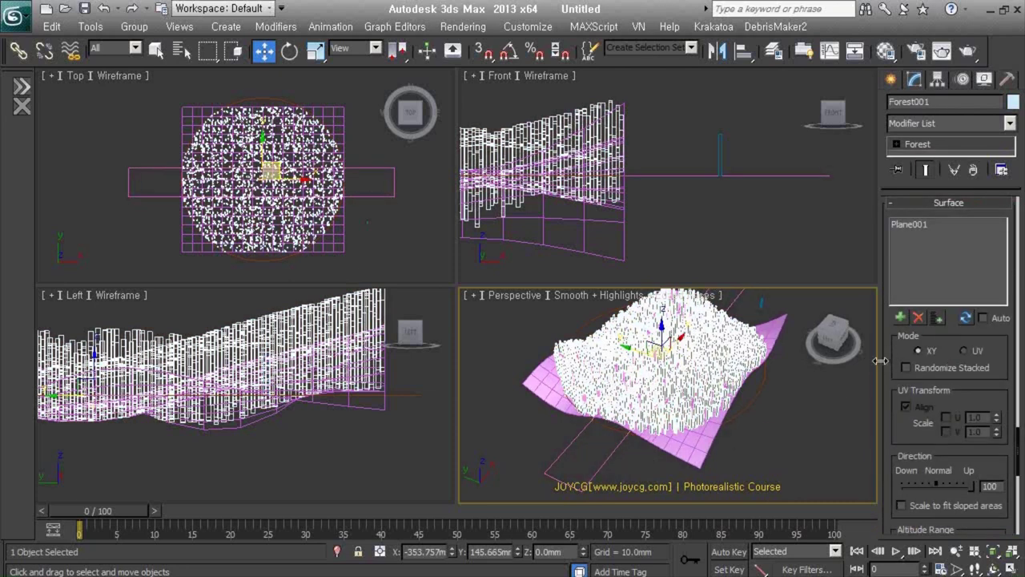
scroll(890, 353, up, 3)
scroll(892, 336, up, 3)
right_click(896, 295)
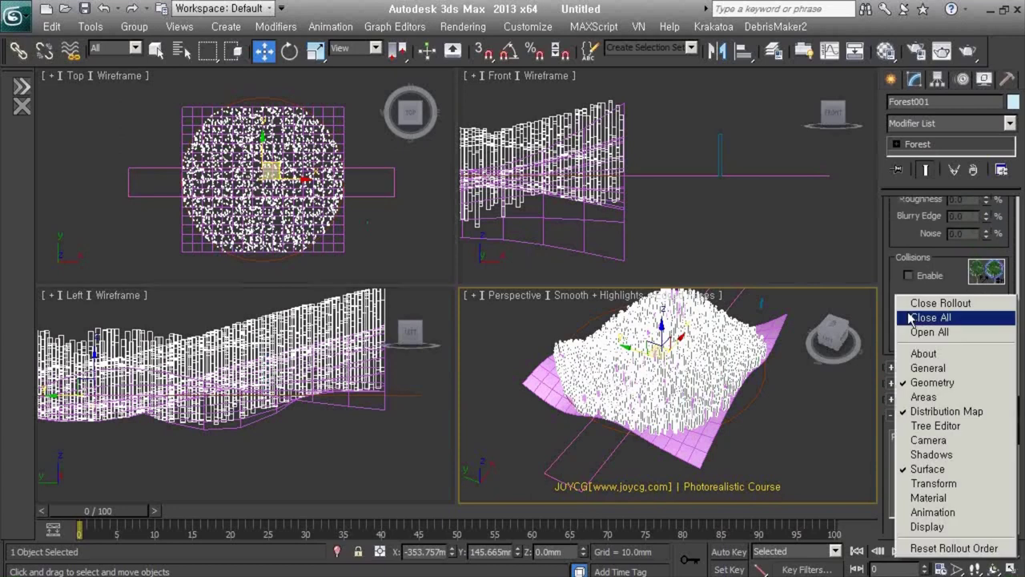
click(922, 397)
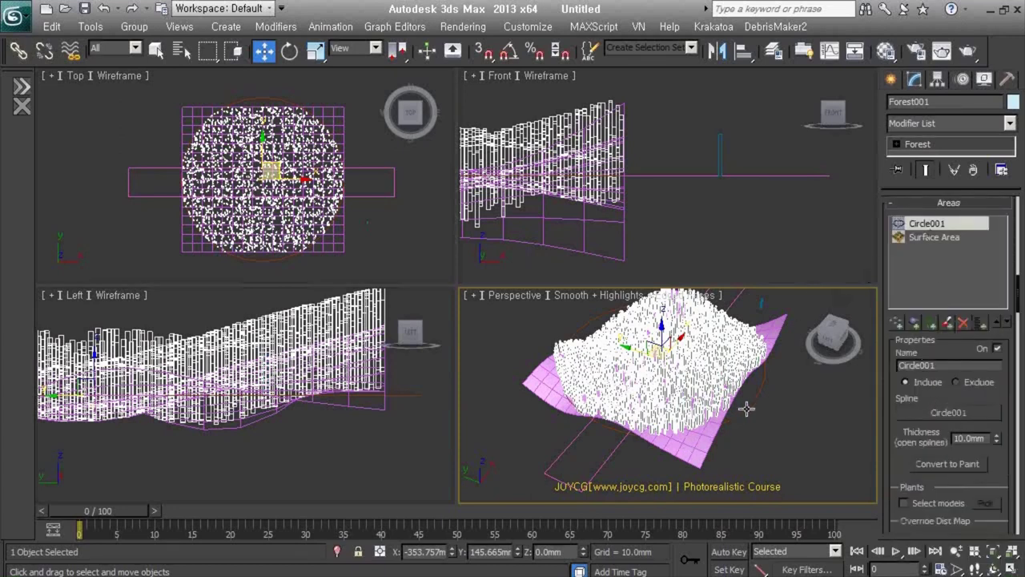
Add Rectangle001 as an Exclude spline area, then turn off Edged Faces with F4.
click(897, 323)
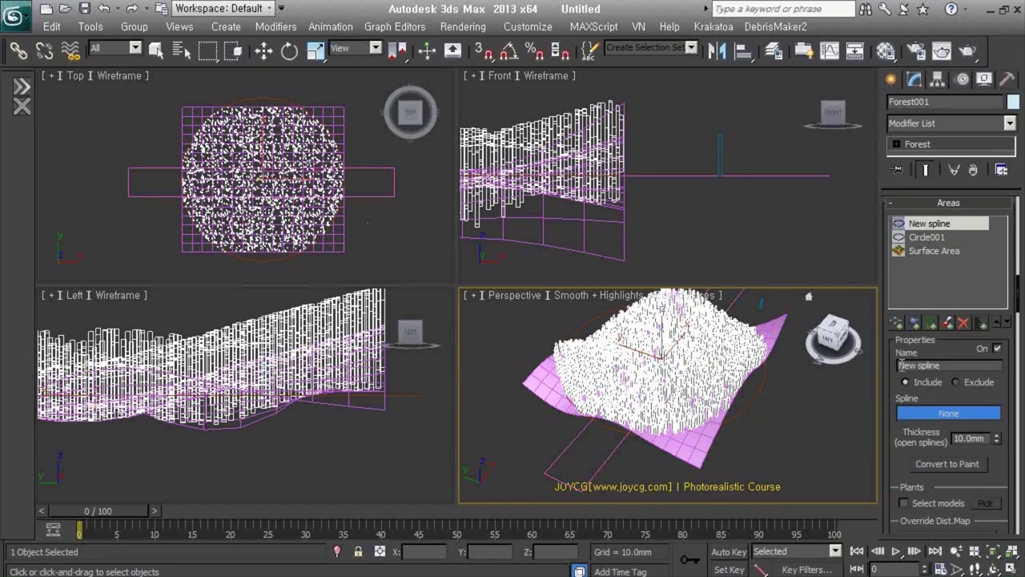
click(604, 463)
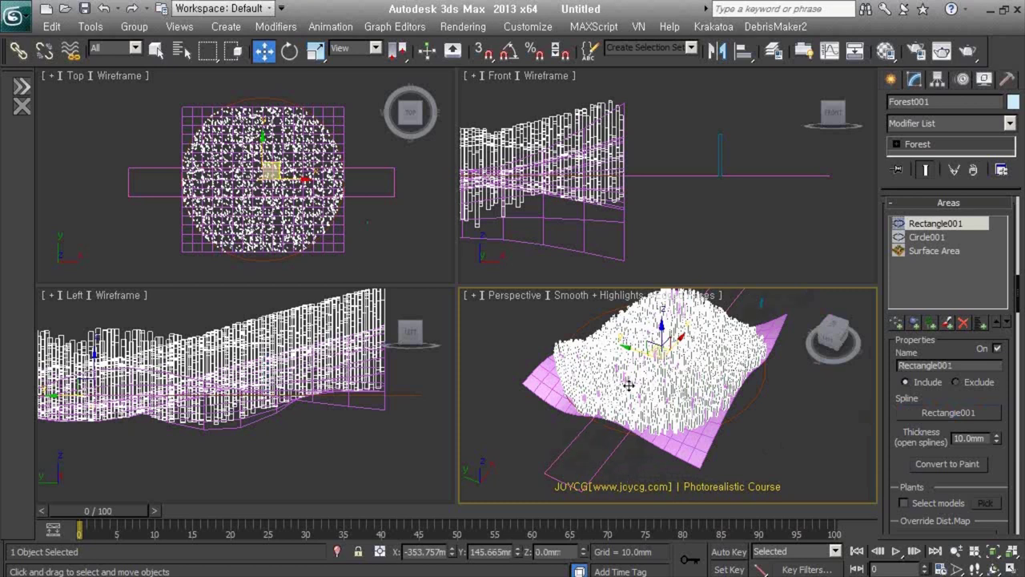
click(974, 385)
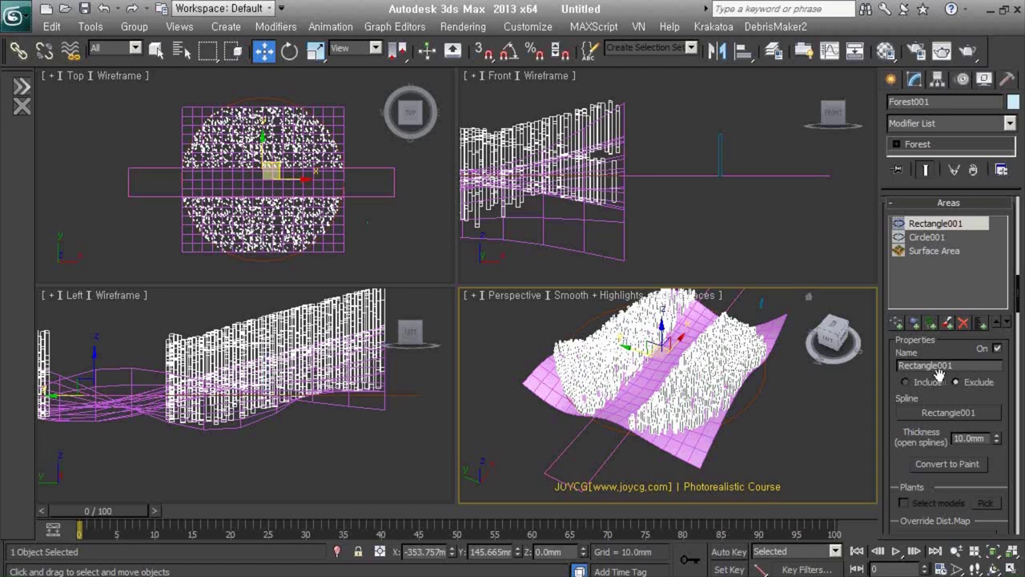
alt+middle_drag(691, 420, 663, 418)
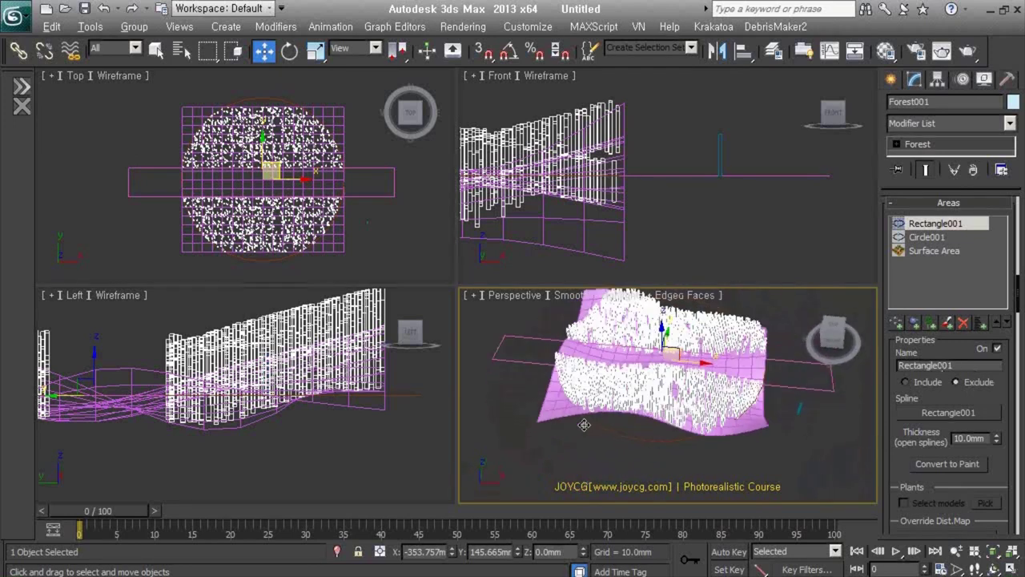
key(F4)
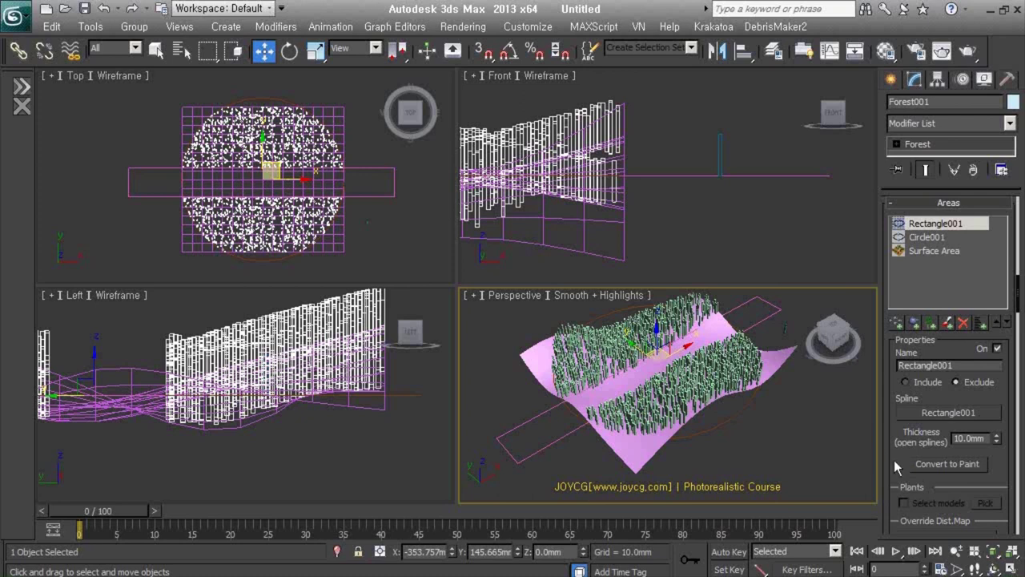
Enable random Rotation in Forest001's Transform rollout.
right_click(897, 461)
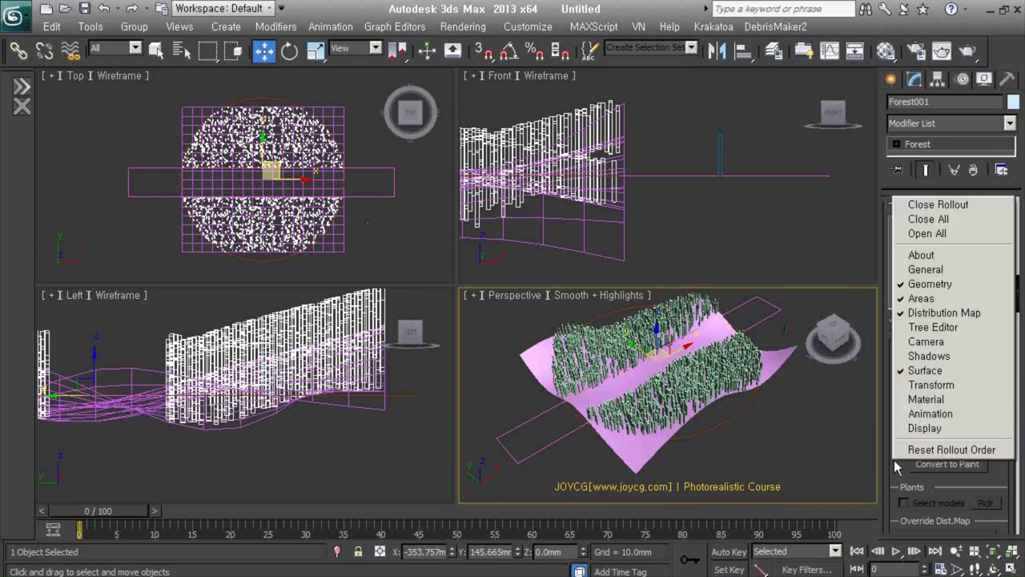
click(940, 385)
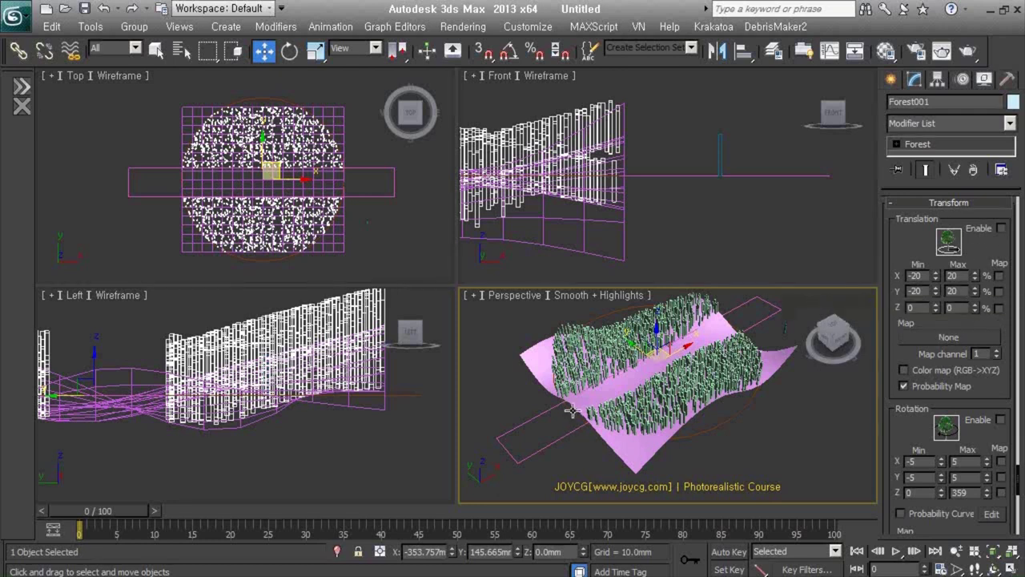
scroll(608, 413, up, 3)
scroll(608, 412, up, 2)
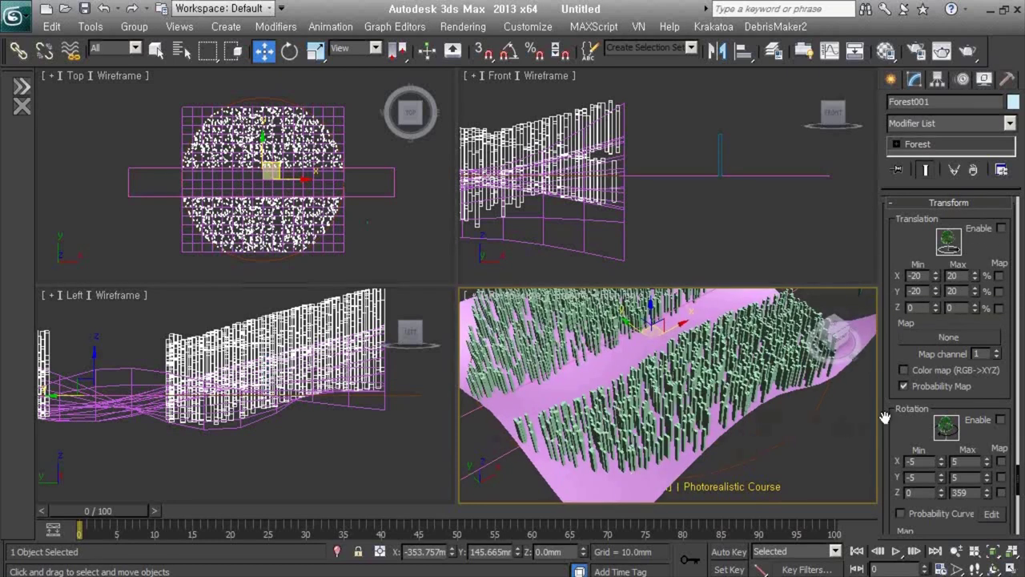
click(1001, 419)
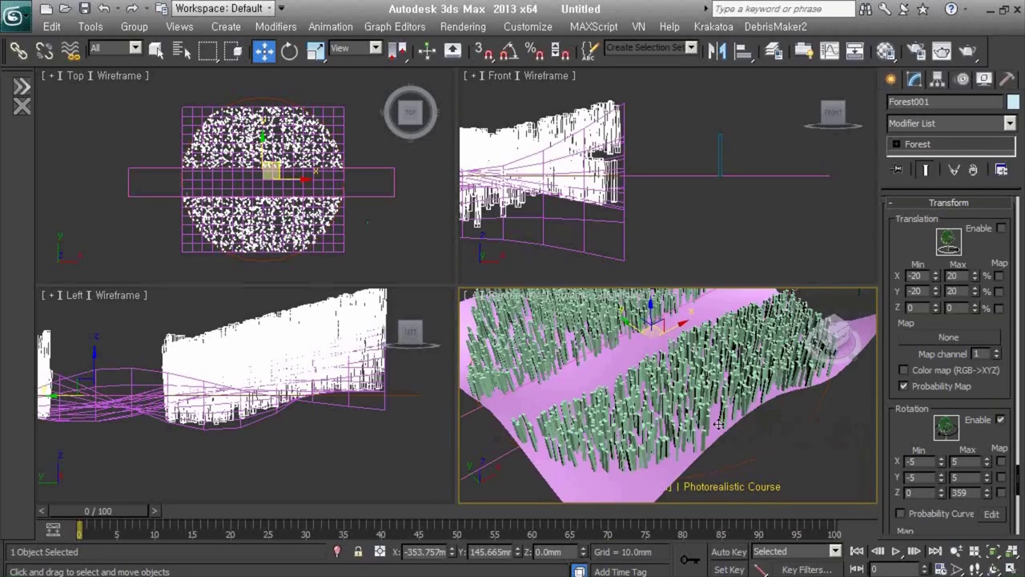
Enable random Scale with the X range set from 34% to 173%.
scroll(718, 424, up, 3)
scroll(723, 410, up, 2)
scroll(724, 410, up, 2)
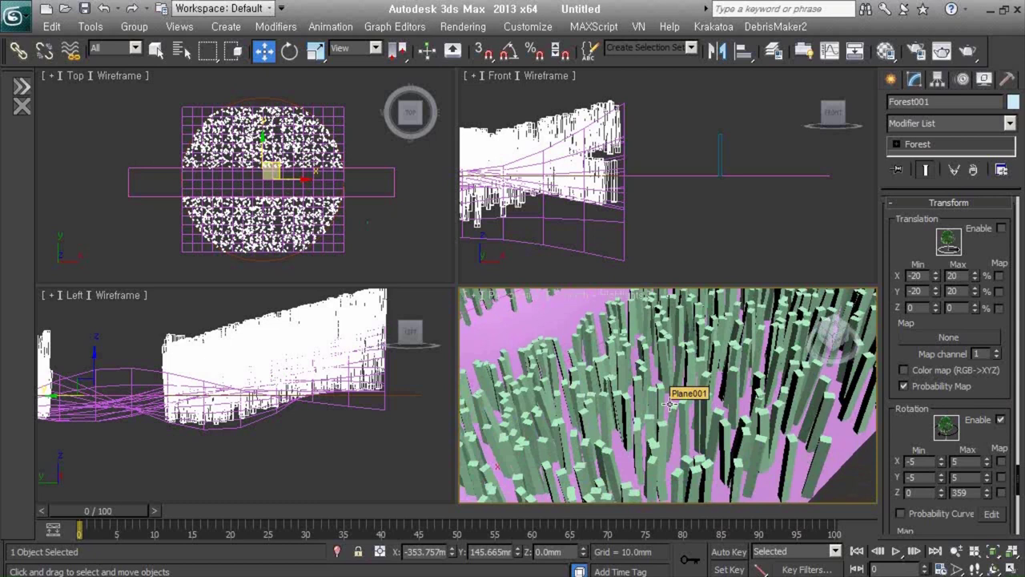
drag(903, 426, 928, 335)
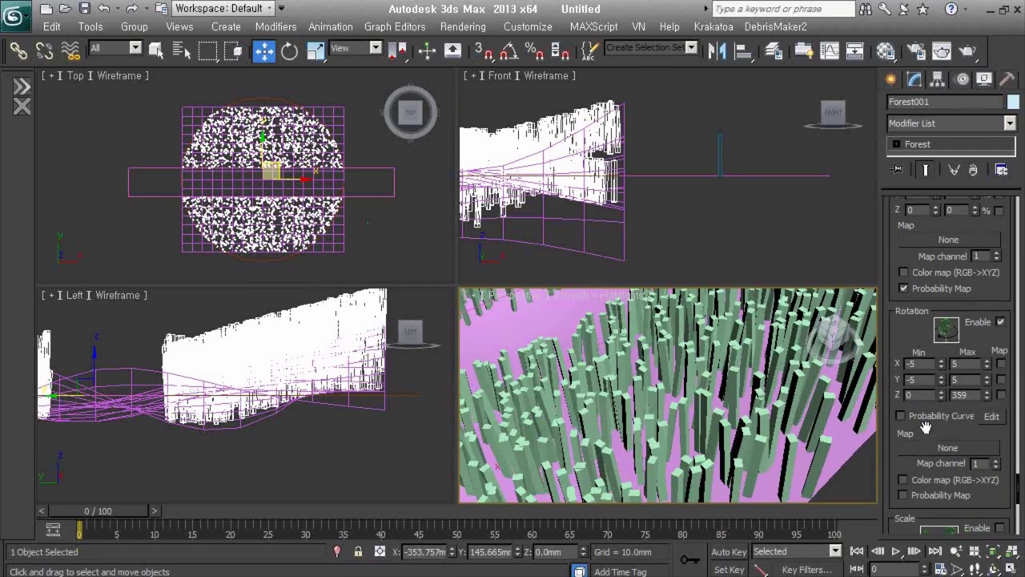
drag(899, 467, 904, 223)
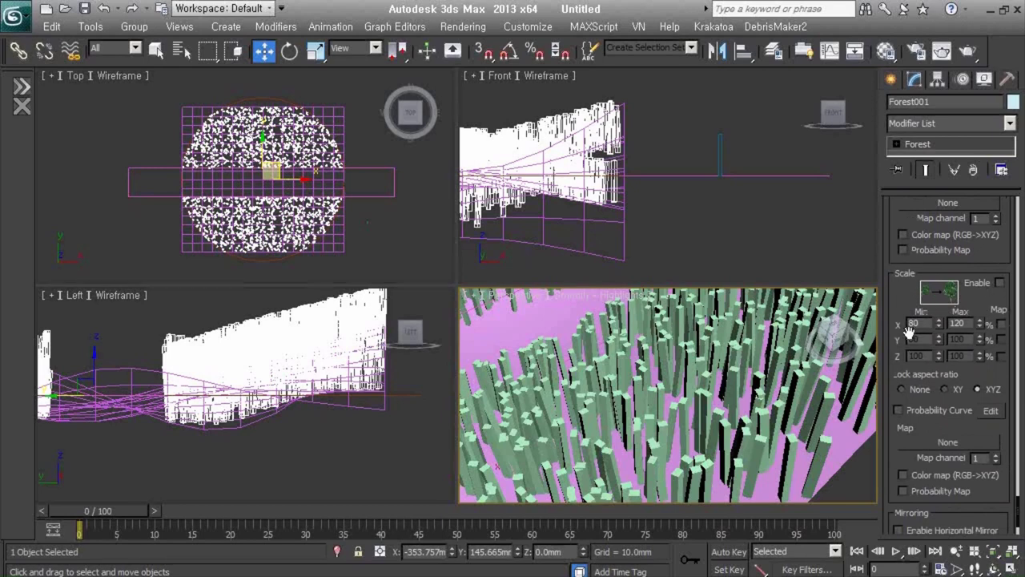
click(1000, 284)
mouse_move(938, 323)
mouse_down()
mouse_move(938, 305)
mouse_move(990, 289)
mouse_up()
scroll(683, 375, down, 5)
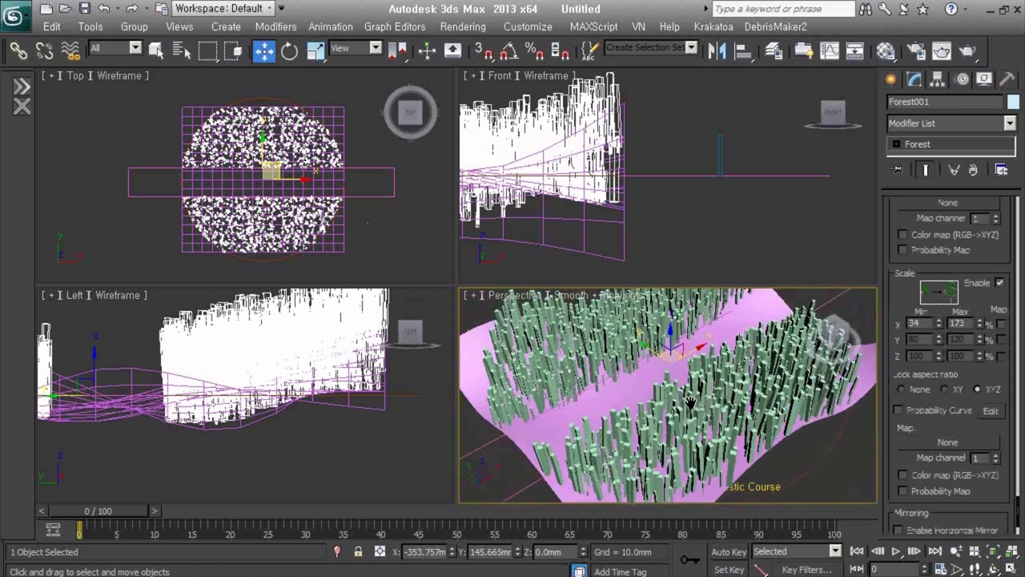
scroll(687, 397, down, 2)
scroll(753, 371, up, 3)
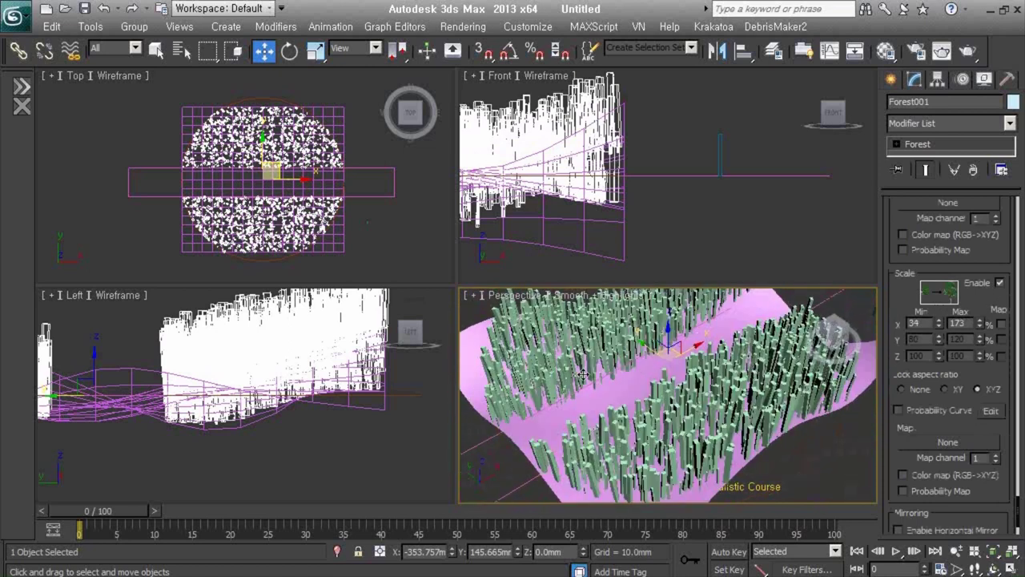
scroll(907, 322, up, 5)
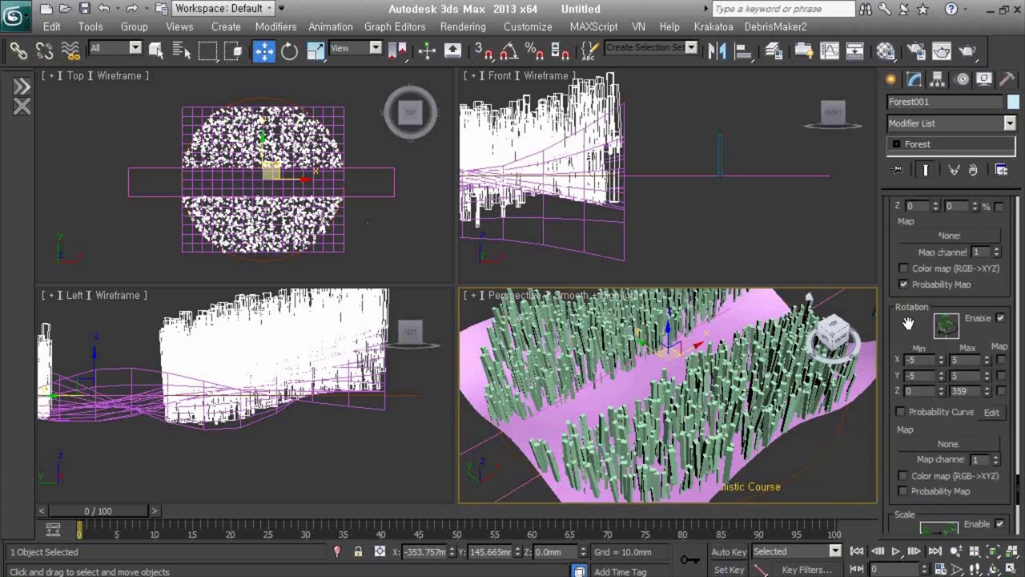
scroll(907, 323, up, 5)
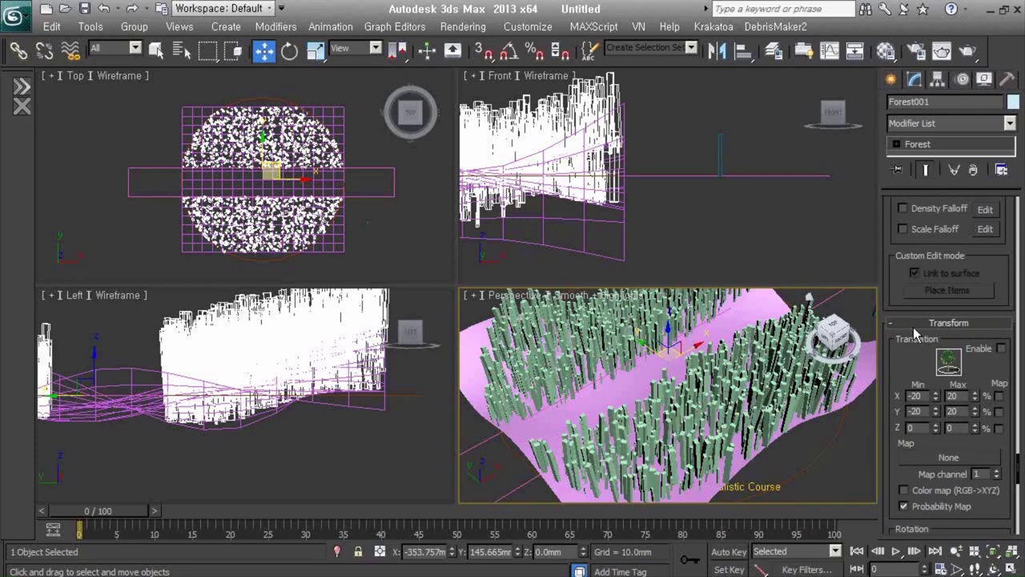
Shift the excluded rectangle strip lower and move the circle boundary in the Top view.
scroll(721, 384, down, 4)
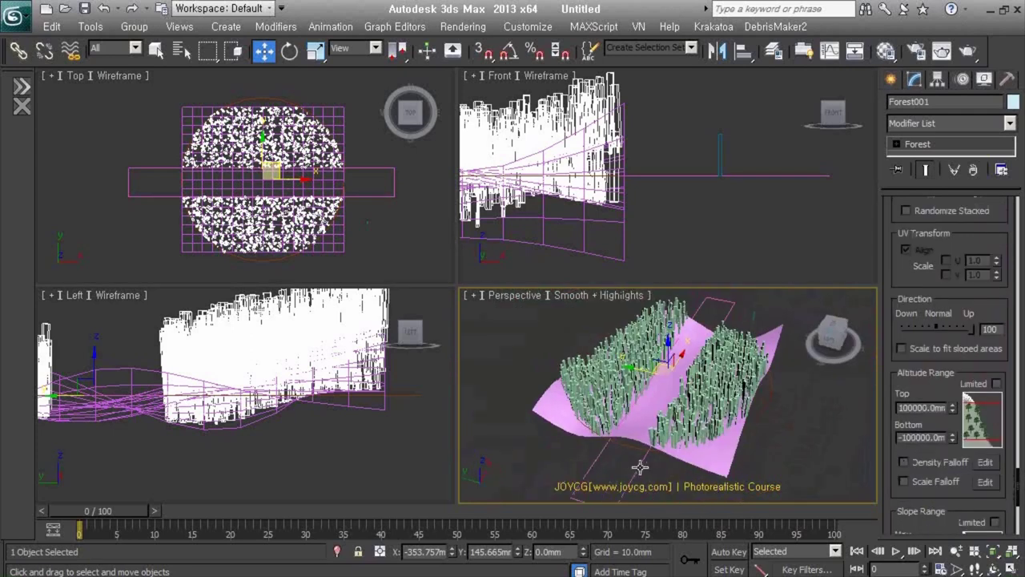
click(638, 467)
mouse_move(647, 374)
mouse_down()
mouse_move(672, 375)
mouse_move(621, 377)
mouse_up()
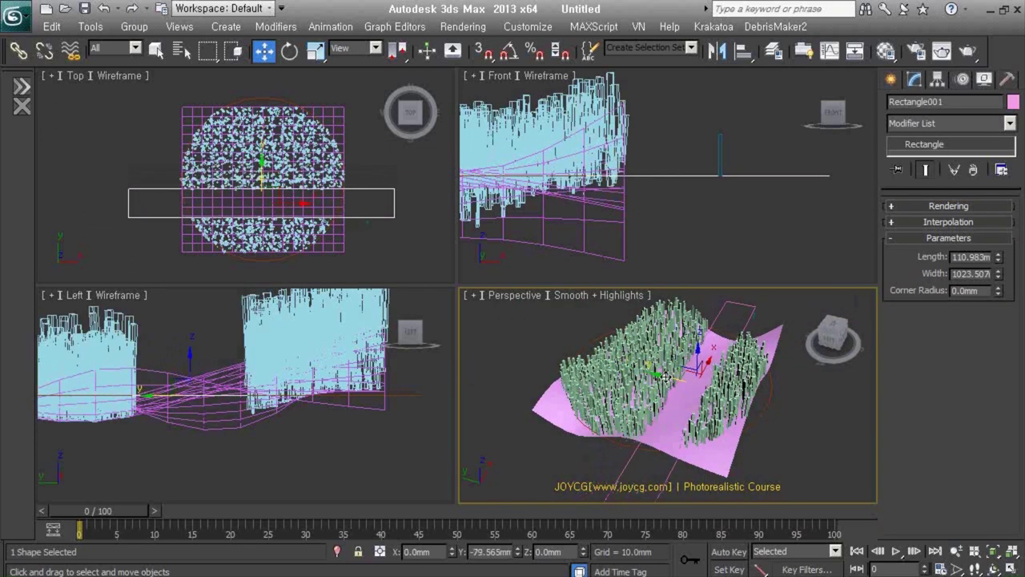
click(759, 418)
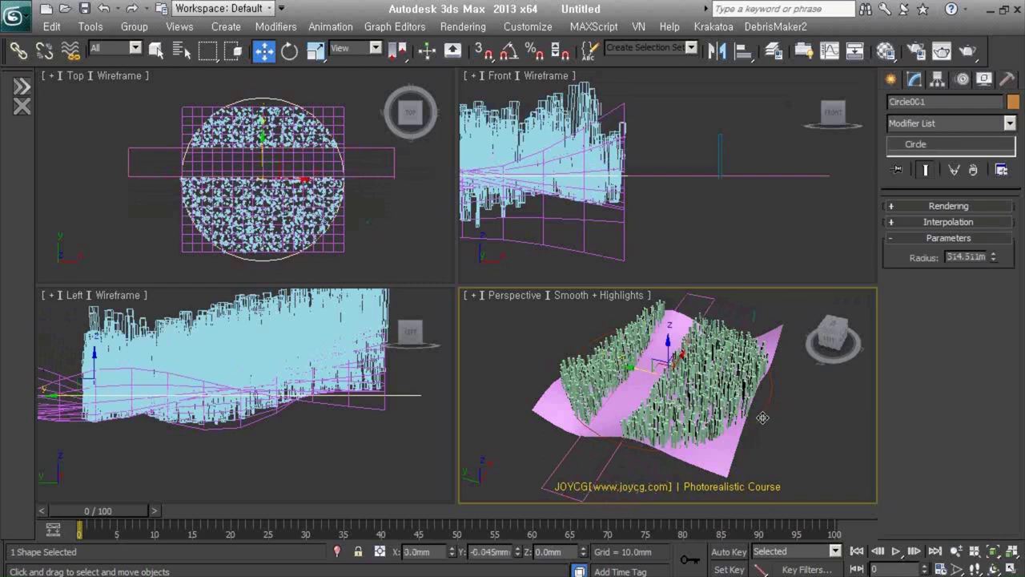
mouse_move(753, 438)
mouse_down()
mouse_move(779, 442)
mouse_move(764, 447)
mouse_up()
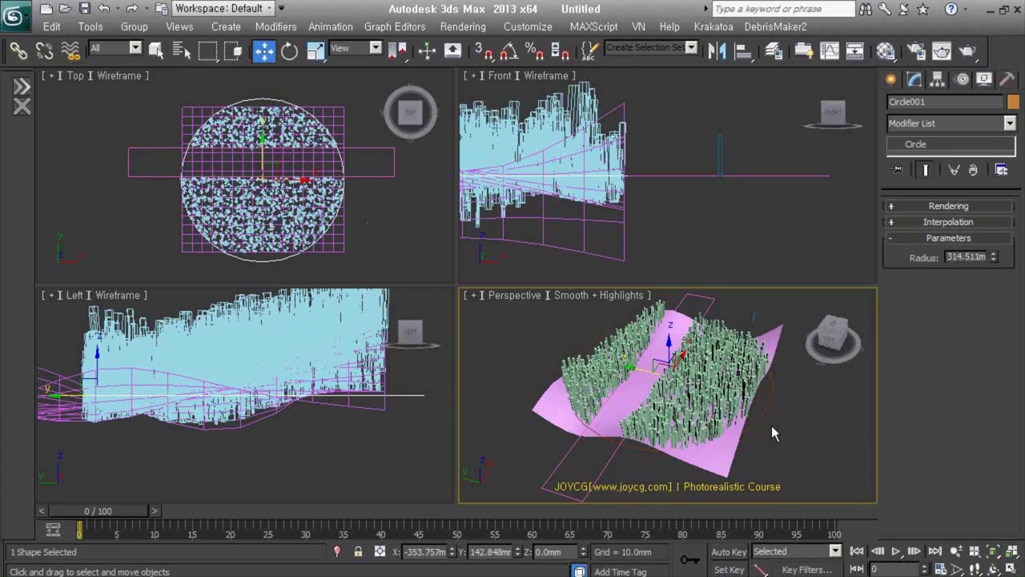
Select all five objects, including the terrain, forest and shapes, and delete them.
alt+middle_drag(744, 376, 708, 381)
click(708, 383)
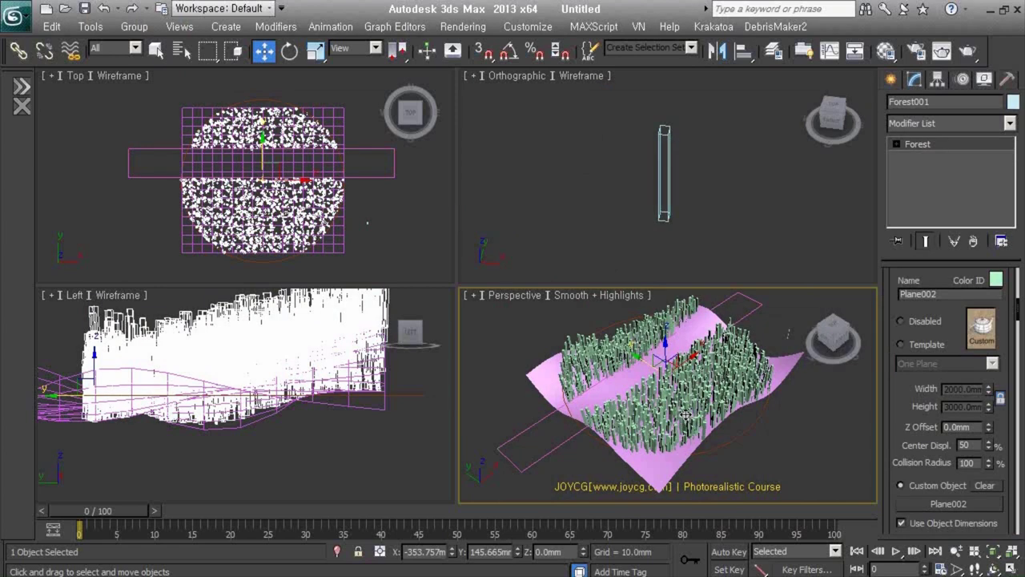
drag(789, 459, 561, 311)
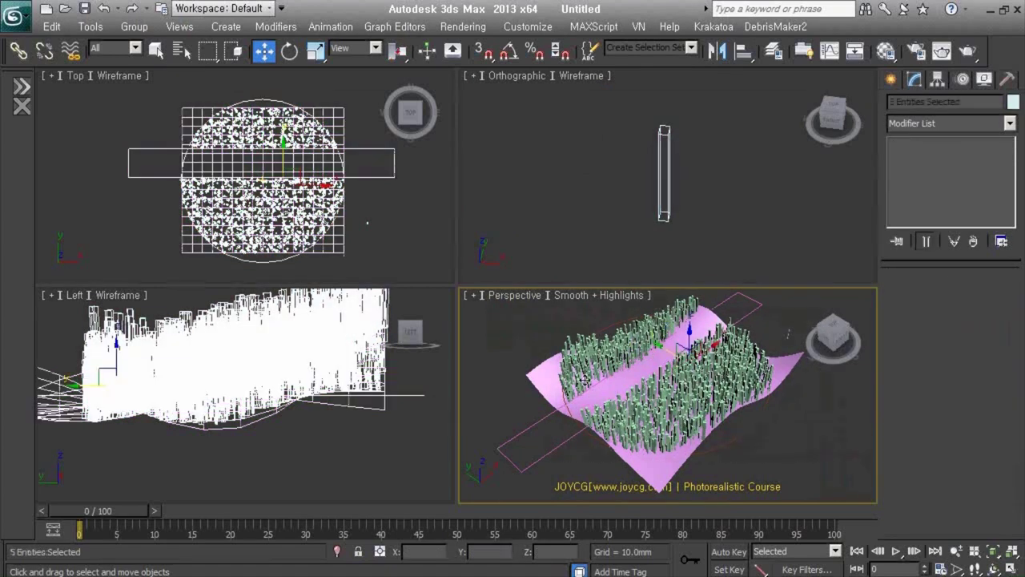
key(Delete)
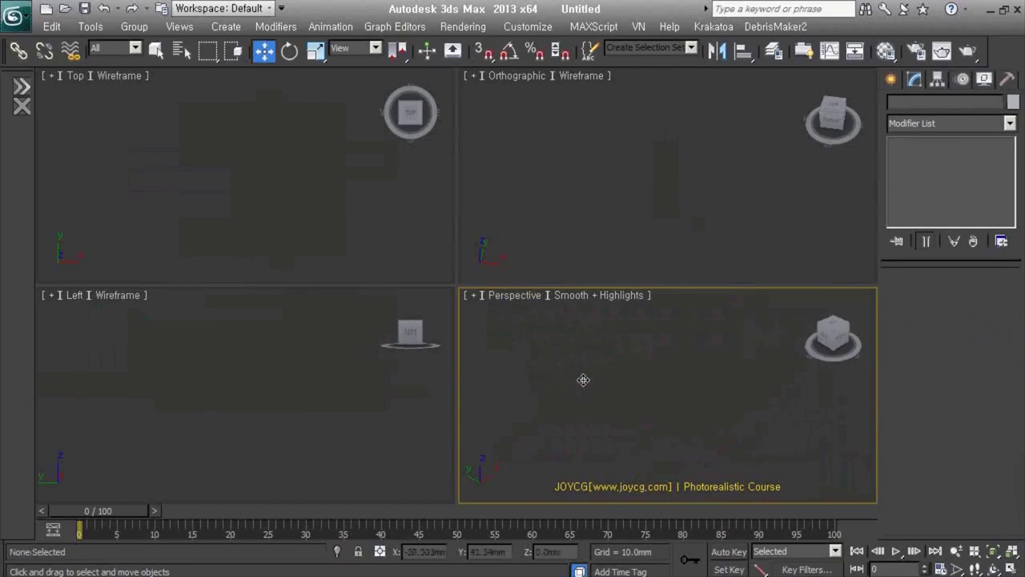
Draw a two-point straight Line spline across the Perspective view.
click(889, 80)
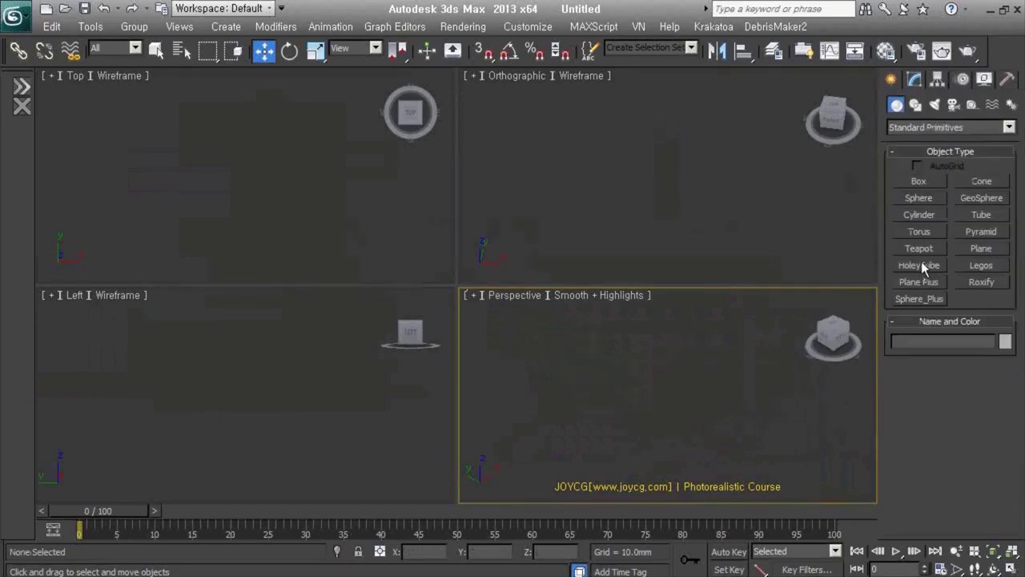
click(918, 110)
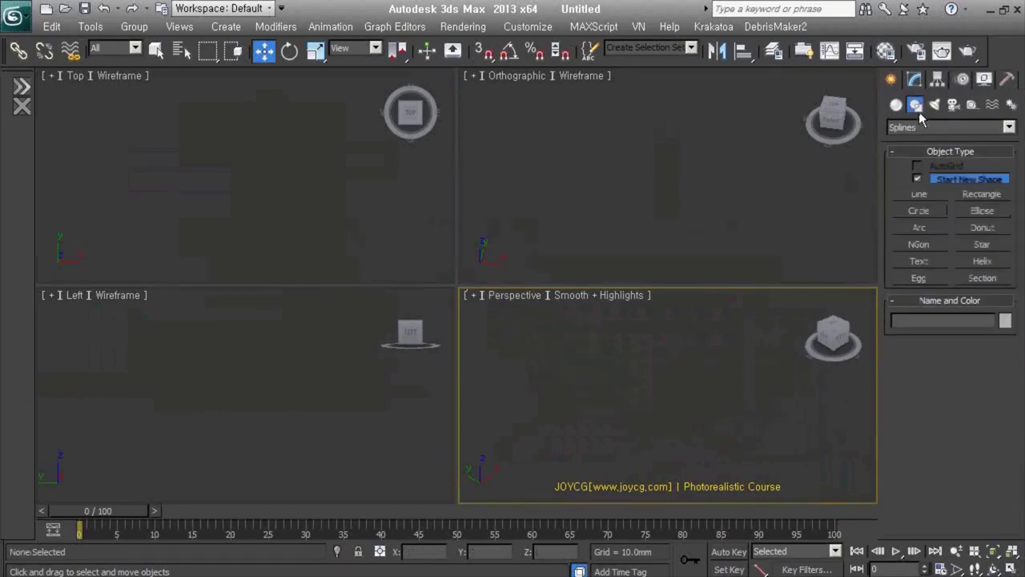
click(921, 195)
click(558, 448)
click(776, 309)
right_click(778, 317)
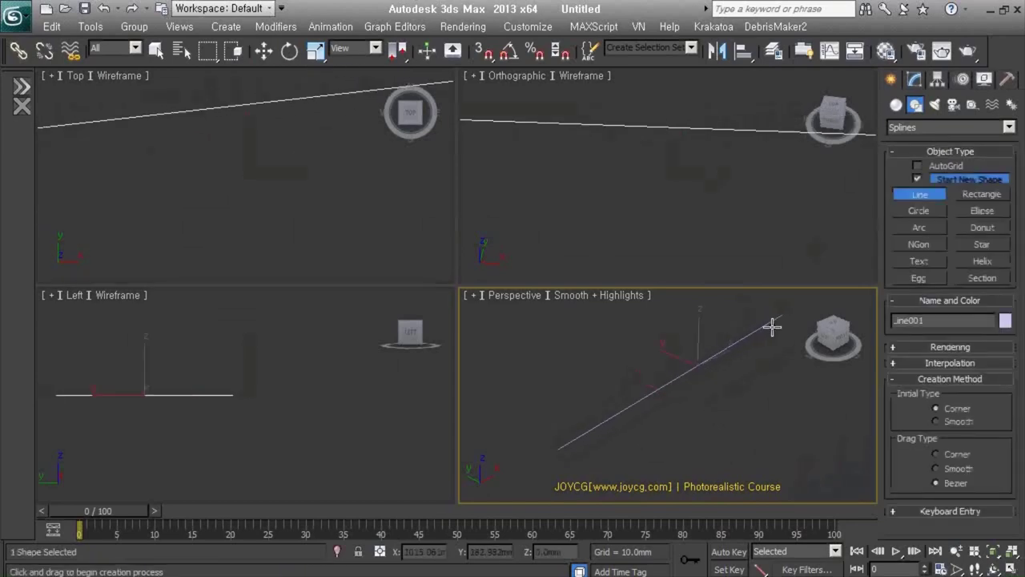
Start a Standard Primitives cone with its base near the line's start.
middle_drag(646, 403, 664, 395)
click(896, 105)
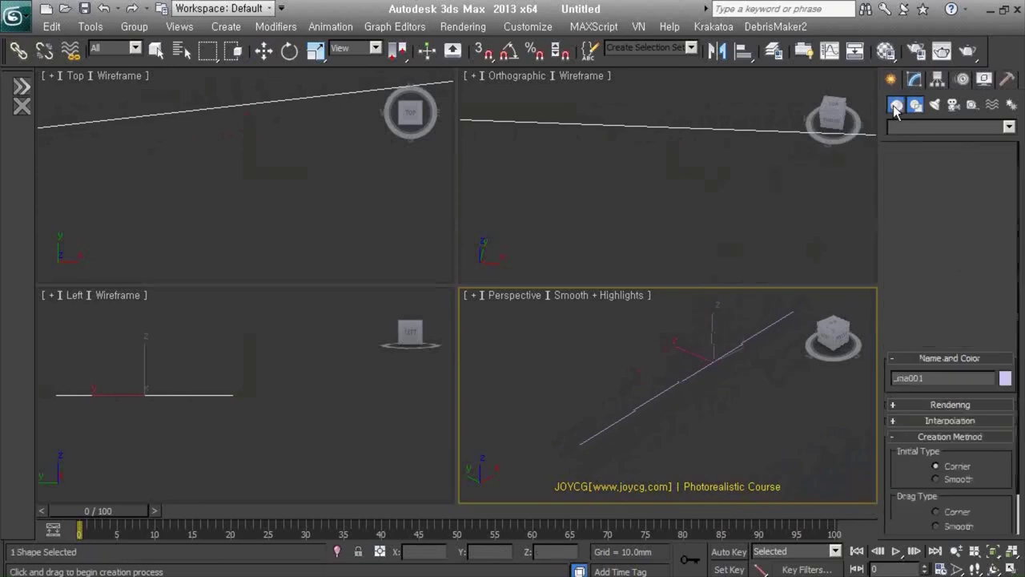
click(982, 181)
drag(609, 424, 611, 426)
Finish the cone tapered to a point and add a tall box beside it (about 36 × 33 × 181 mm).
click(609, 360)
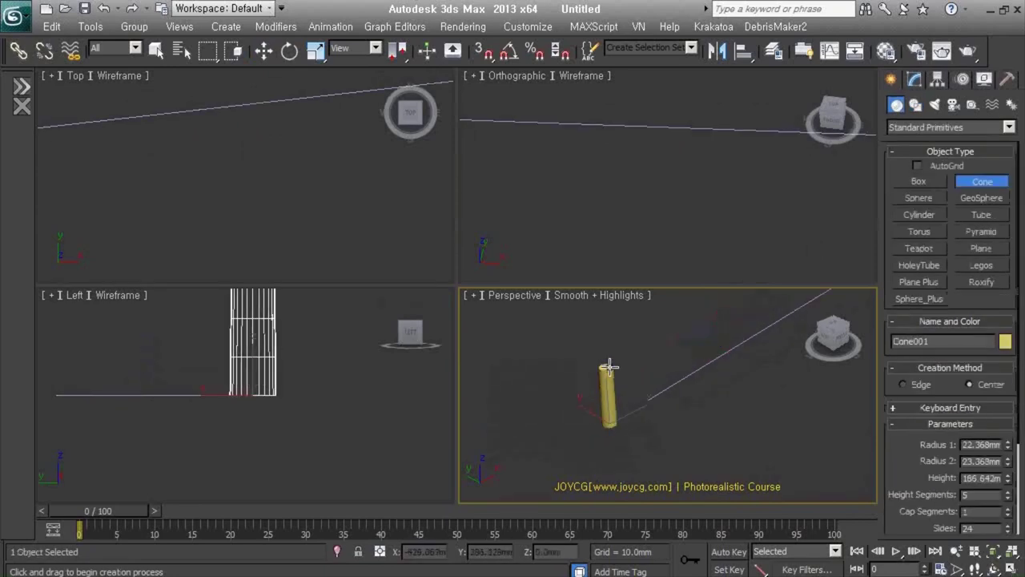
click(610, 385)
click(929, 184)
drag(585, 423, 584, 431)
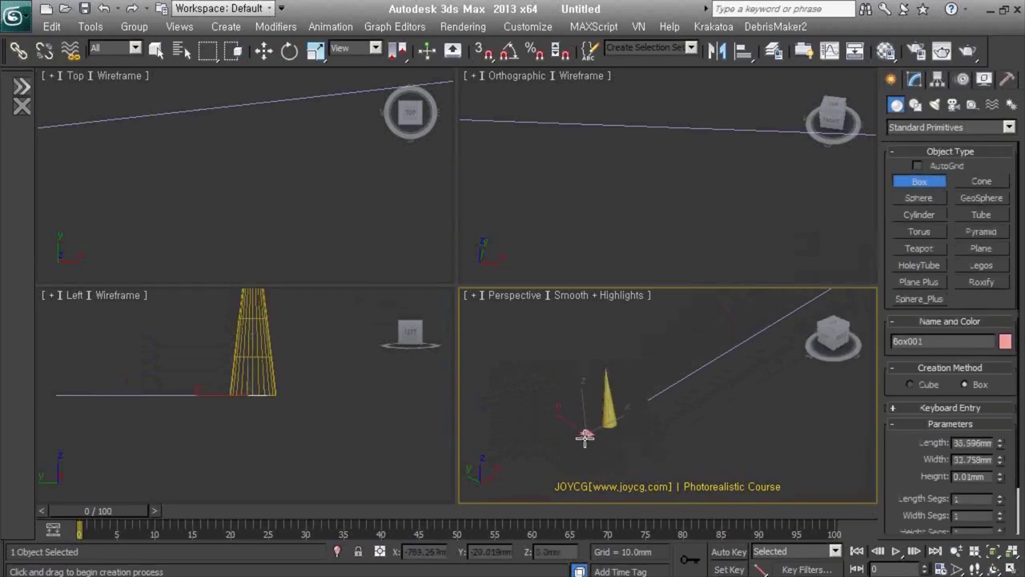
click(574, 375)
Pan the Perspective view and drag the viewport dividers to enlarge it.
mouse_move(652, 393)
middle_down()
mouse_move(610, 443)
mouse_move(633, 402)
middle_up()
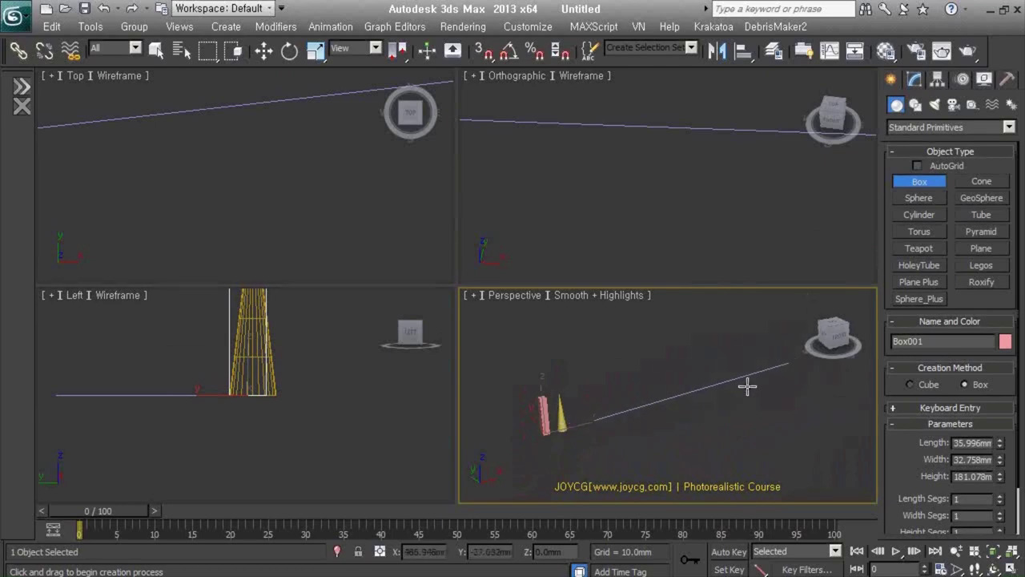
middle_drag(588, 433, 580, 435)
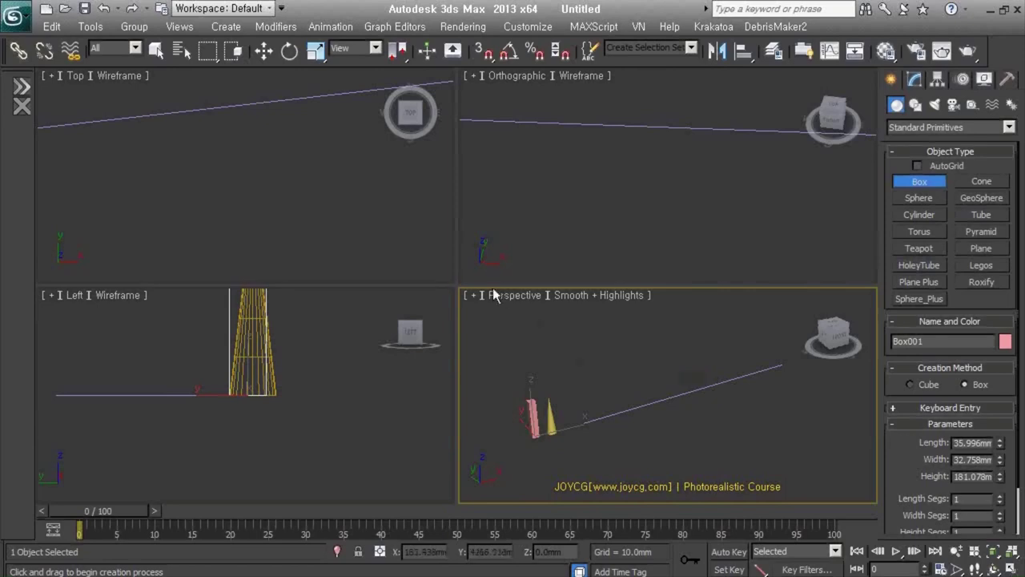
drag(385, 244, 354, 236)
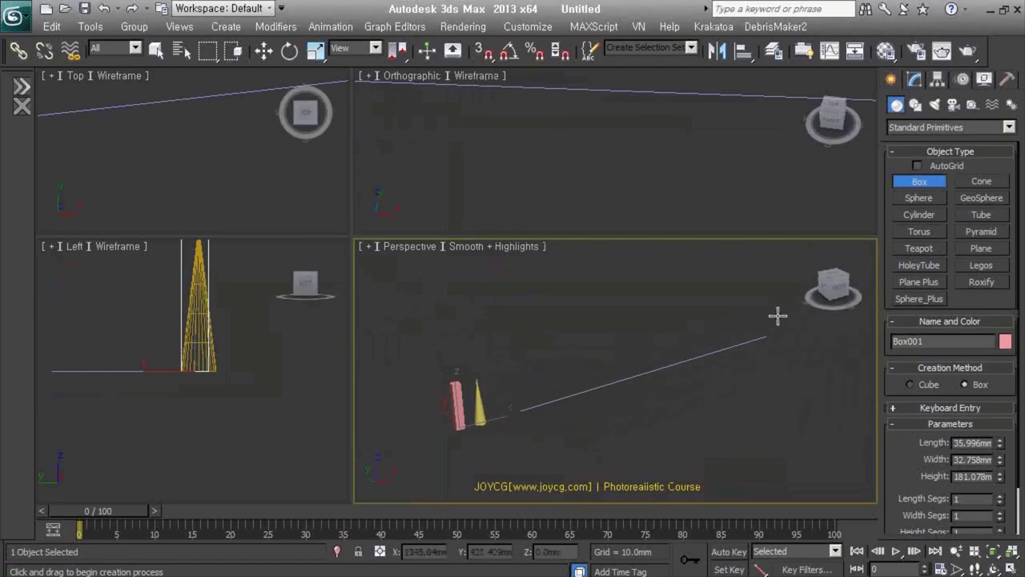
Create a RailClone Pro object from the Itoo Software category beside Line001 and show its Modify panel settings.
key(w)
click(945, 127)
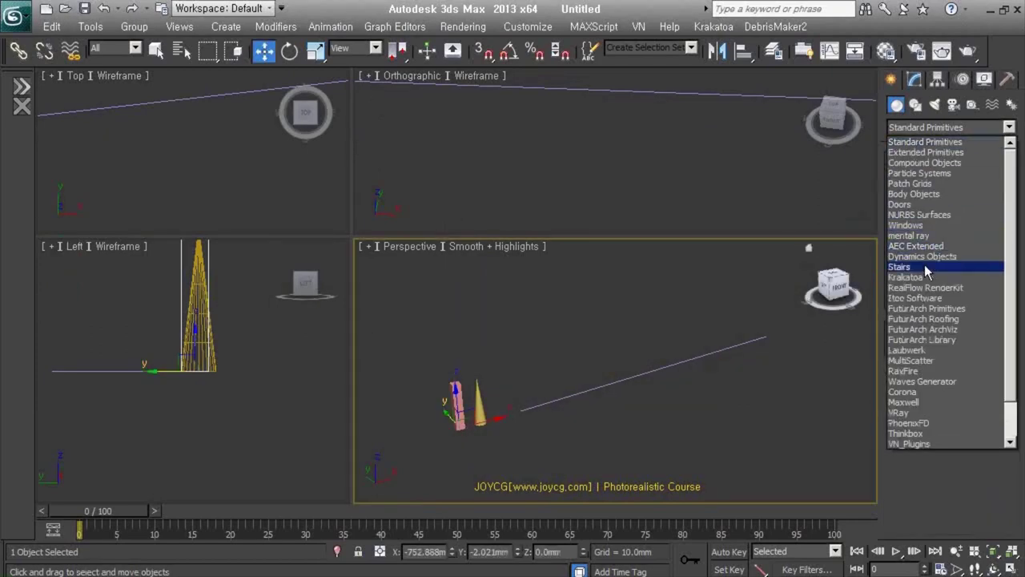
click(926, 299)
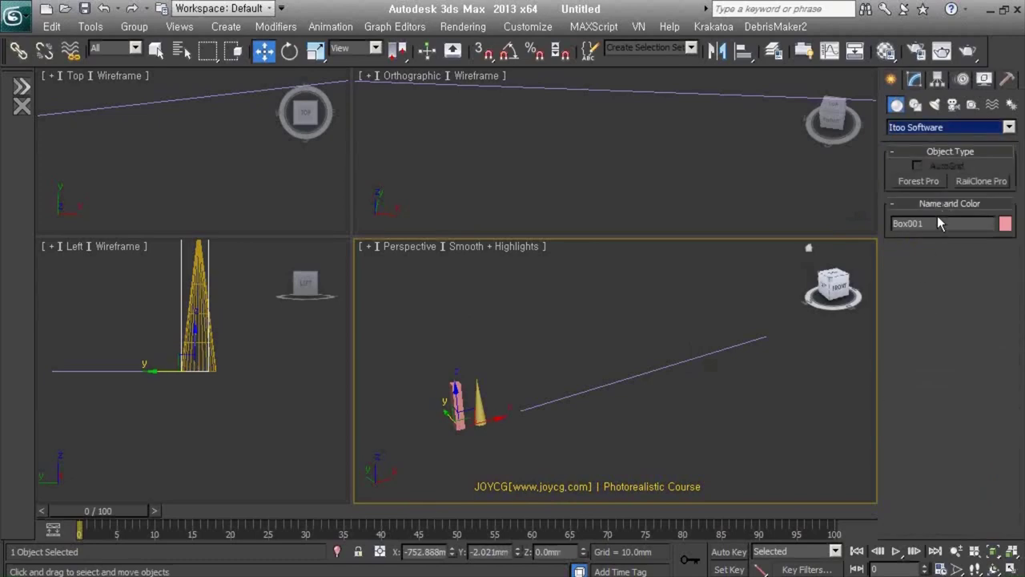
click(982, 181)
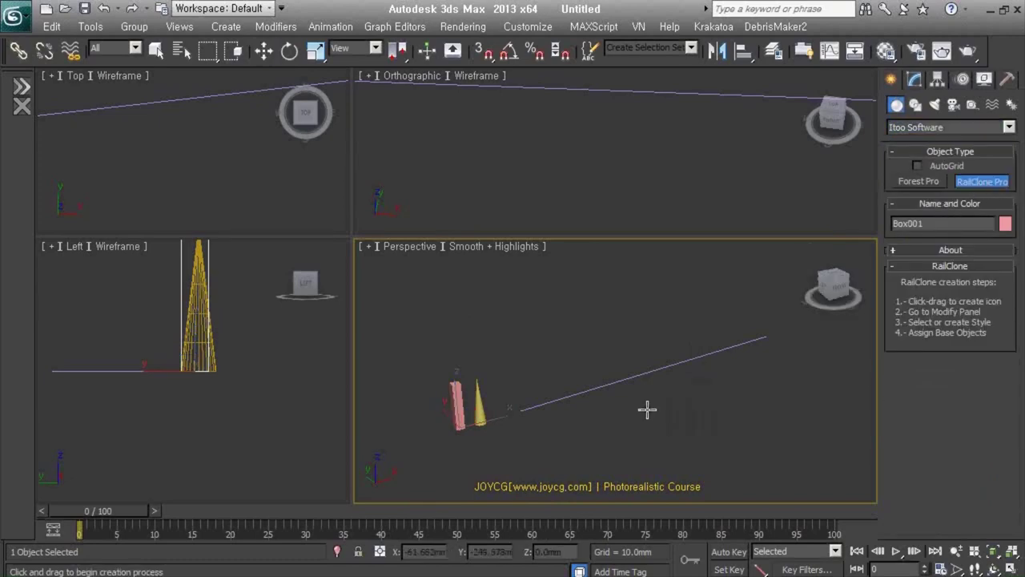
drag(668, 414, 672, 449)
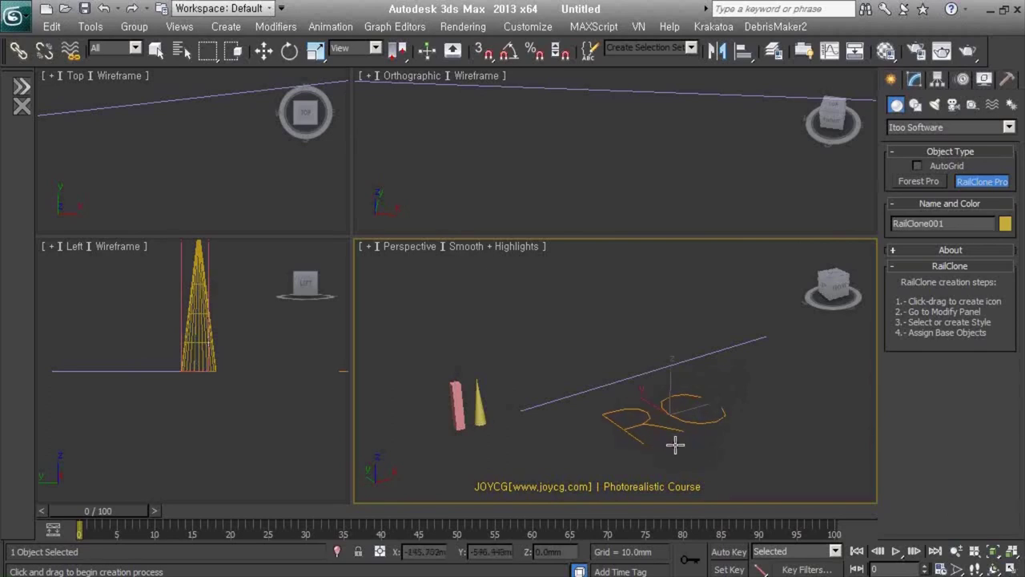
click(914, 80)
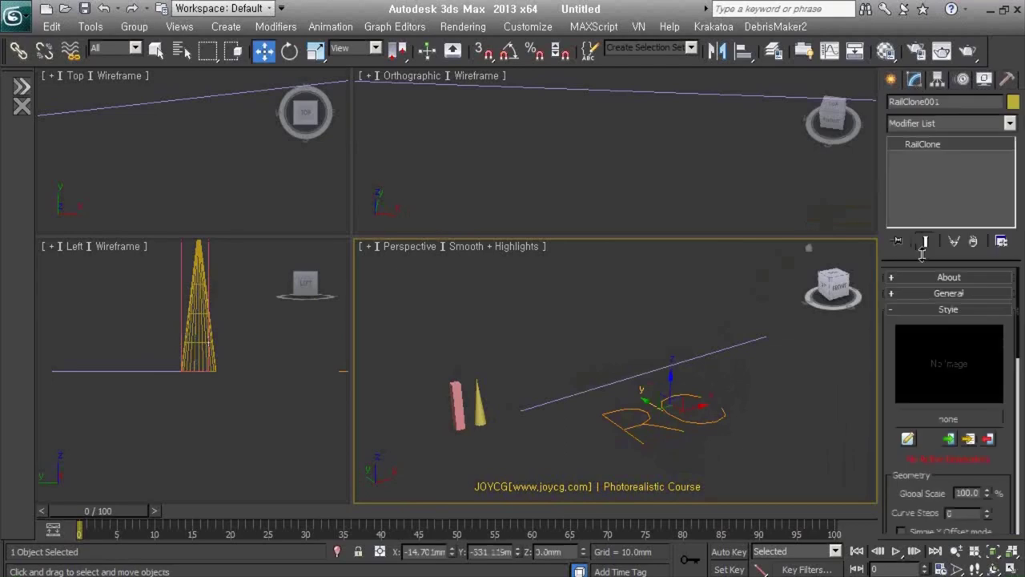
drag(922, 255, 921, 204)
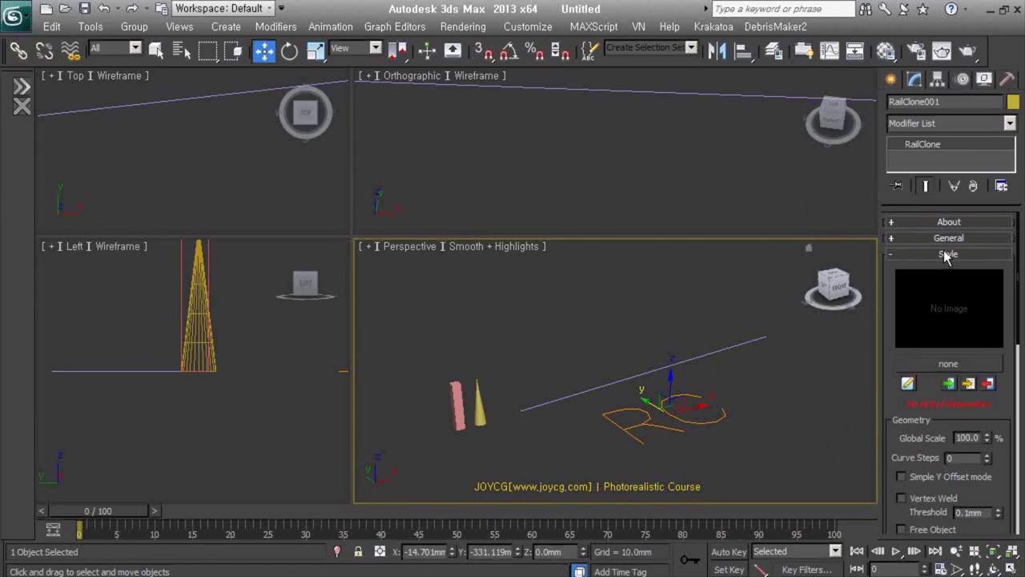
Open the RailClone Style Editor, fit it to the upper-left of the screen, and pick the Selector operator.
click(909, 385)
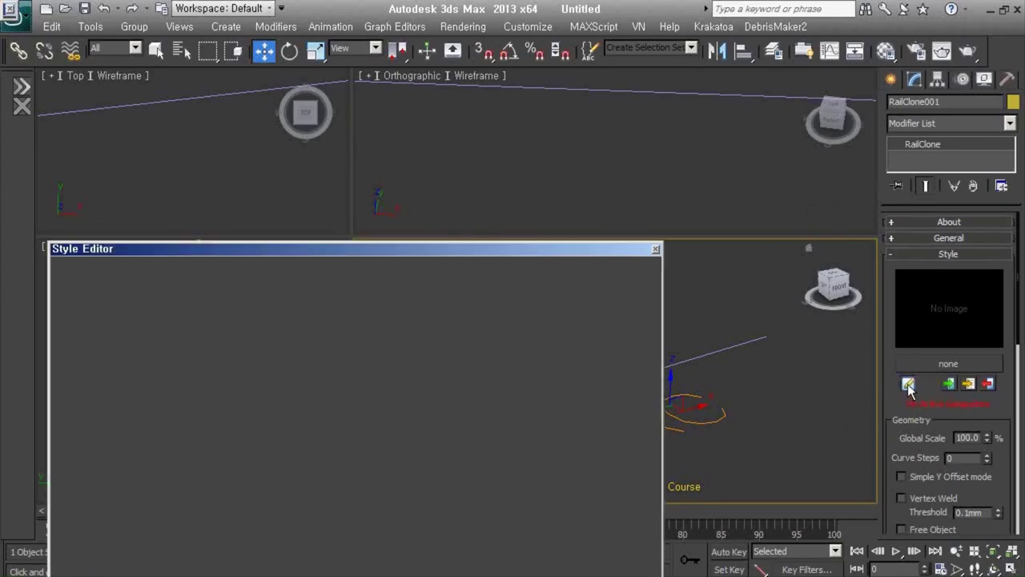
drag(587, 253, 583, 47)
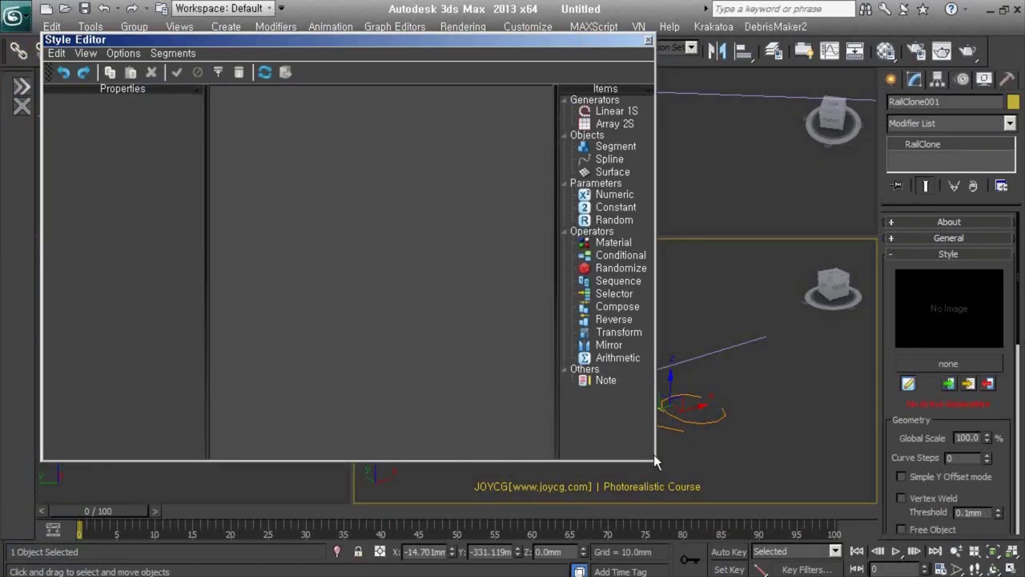
drag(654, 460, 629, 413)
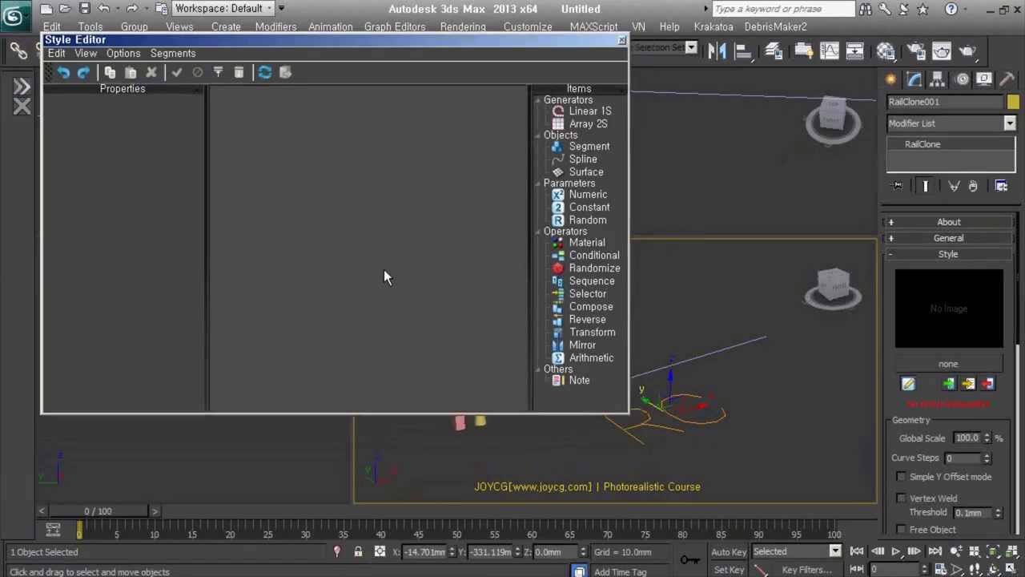
click(560, 294)
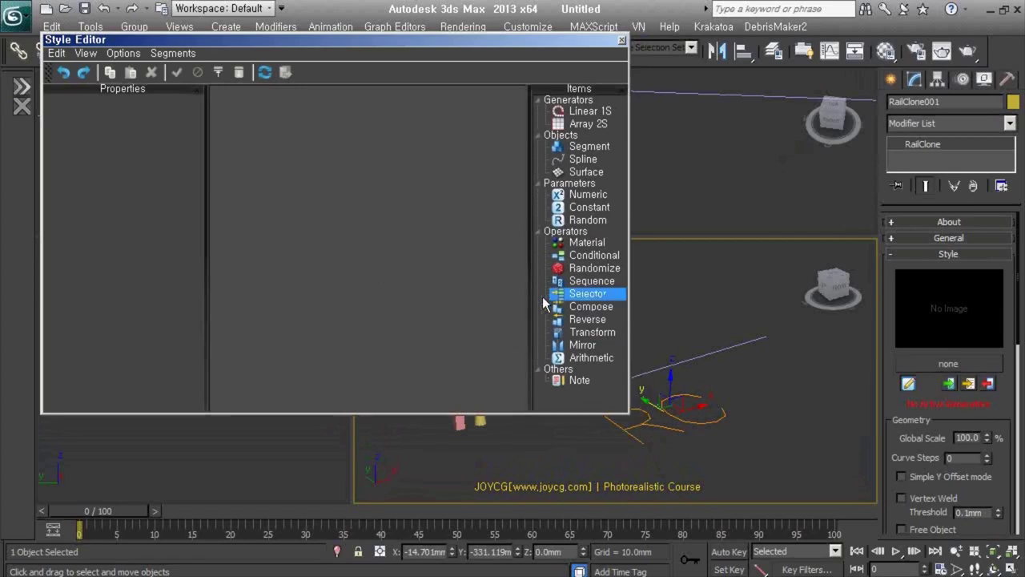
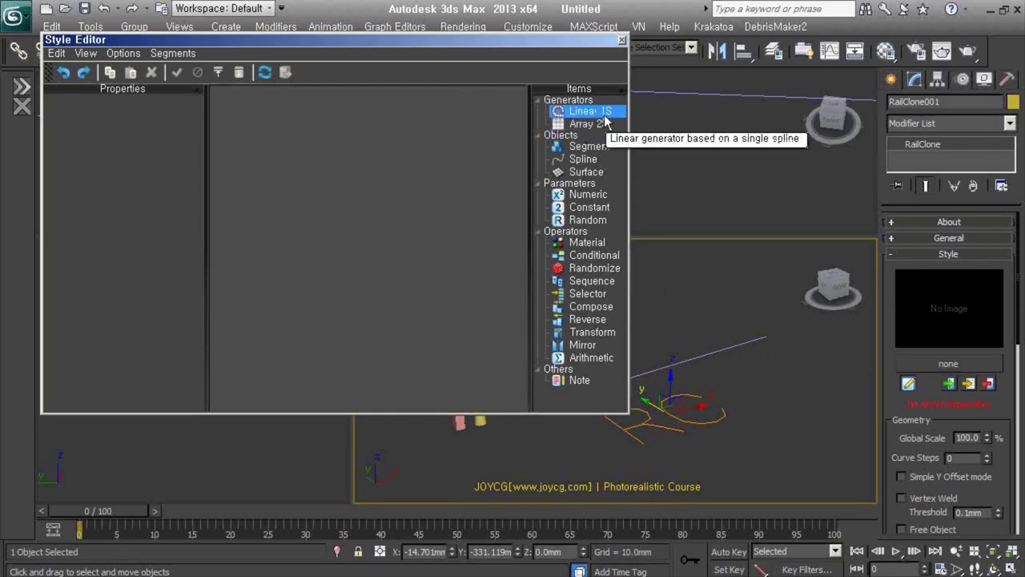
Drop a Linear 1S generator node onto the Style Editor canvas and position it.
drag(599, 118, 376, 132)
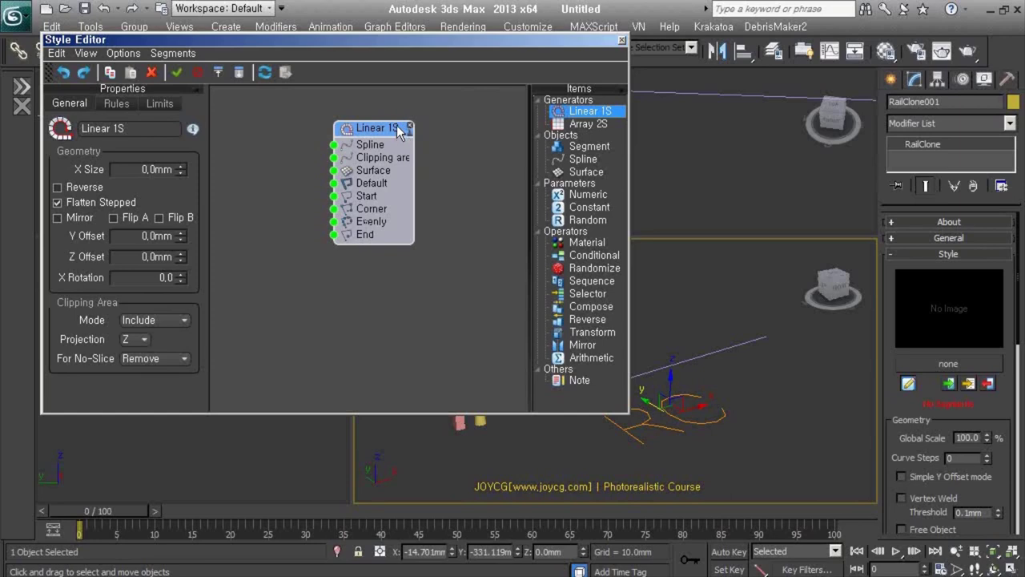
drag(394, 138, 423, 163)
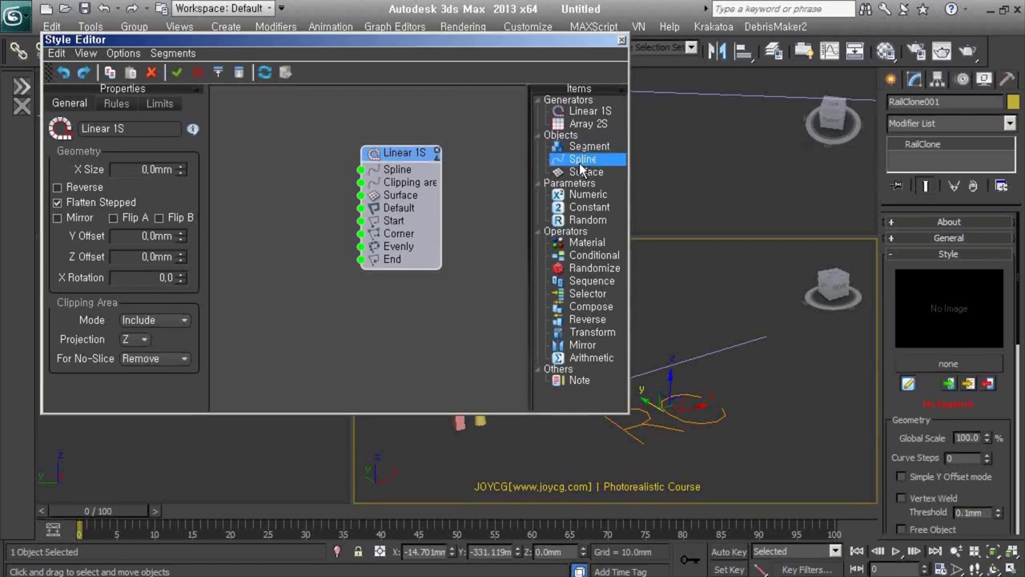
Add Spline and Segment nodes, assigning Line001 as the path and Box001 as the segment.
drag(582, 167, 303, 160)
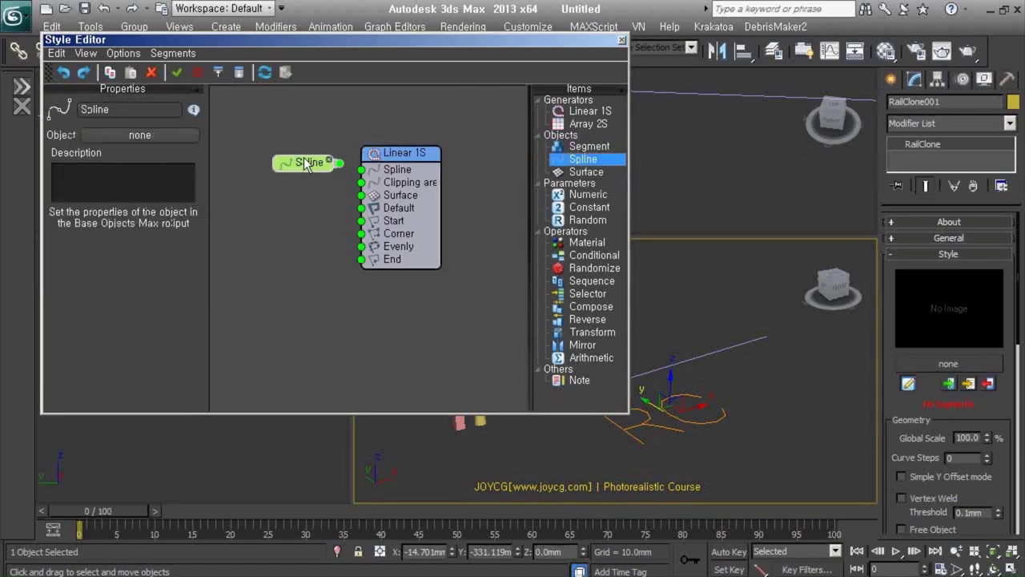
middle_drag(472, 442, 489, 480)
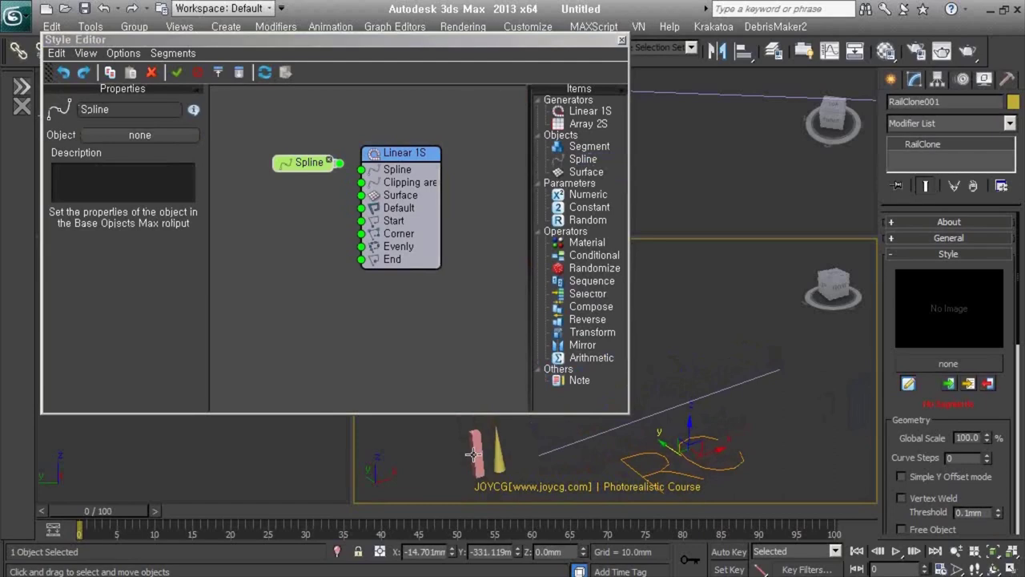
drag(559, 158, 296, 196)
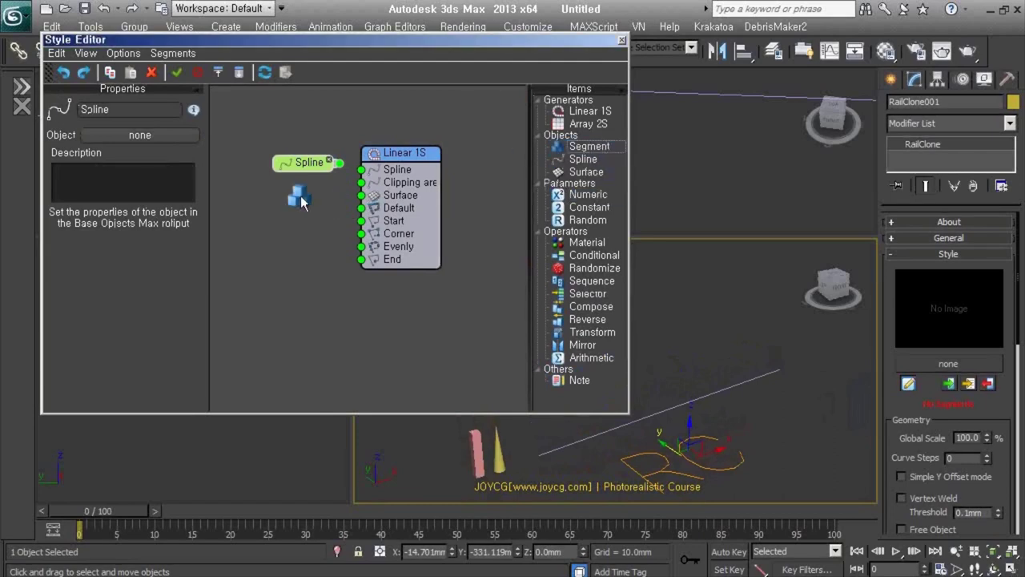
click(301, 166)
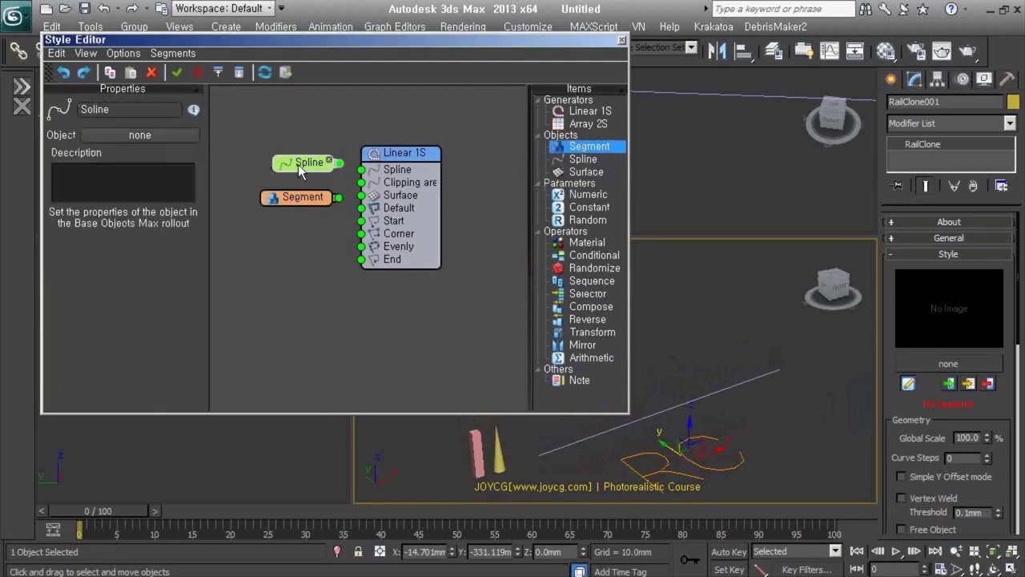
click(161, 138)
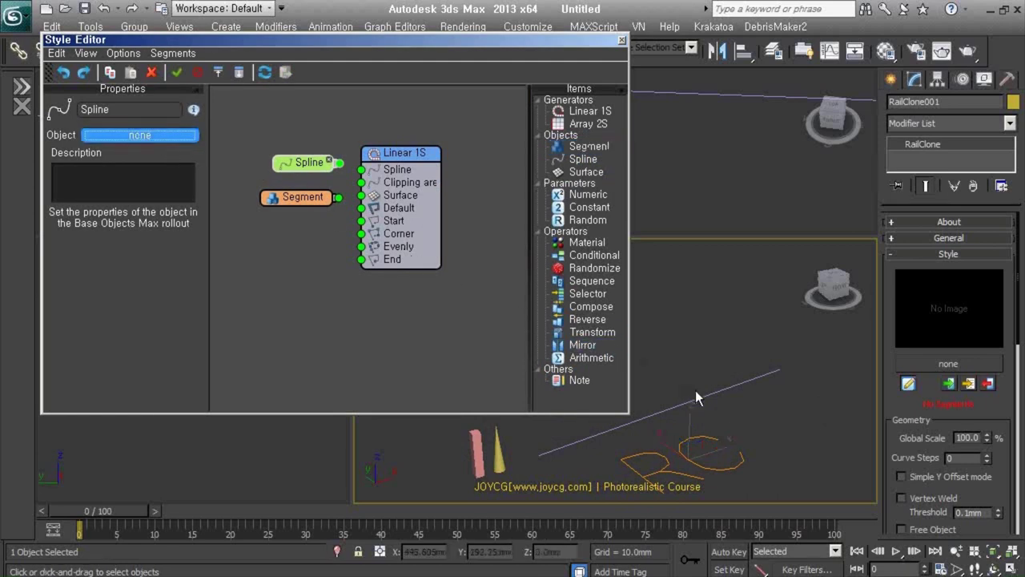
click(723, 390)
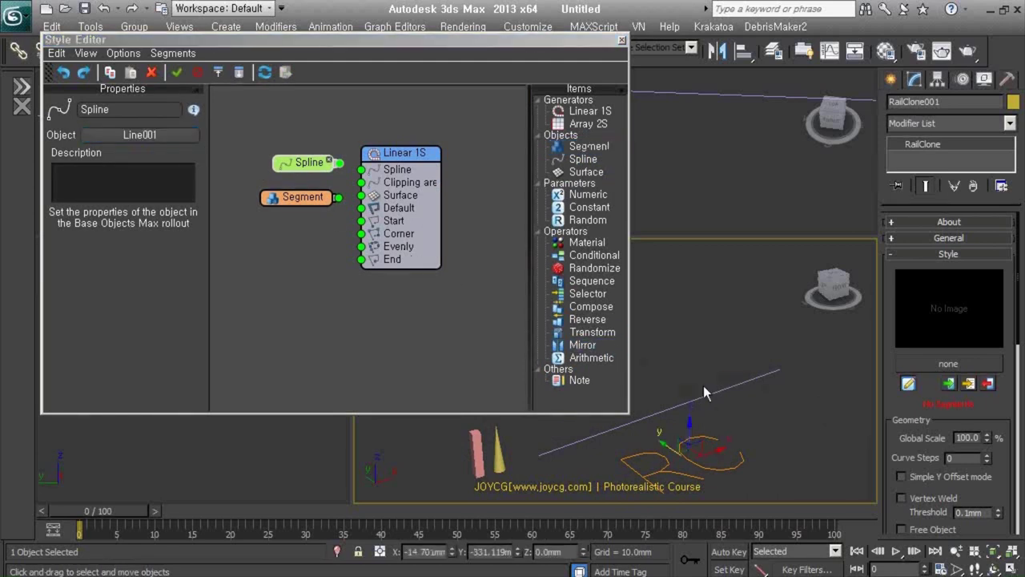
click(301, 199)
click(154, 150)
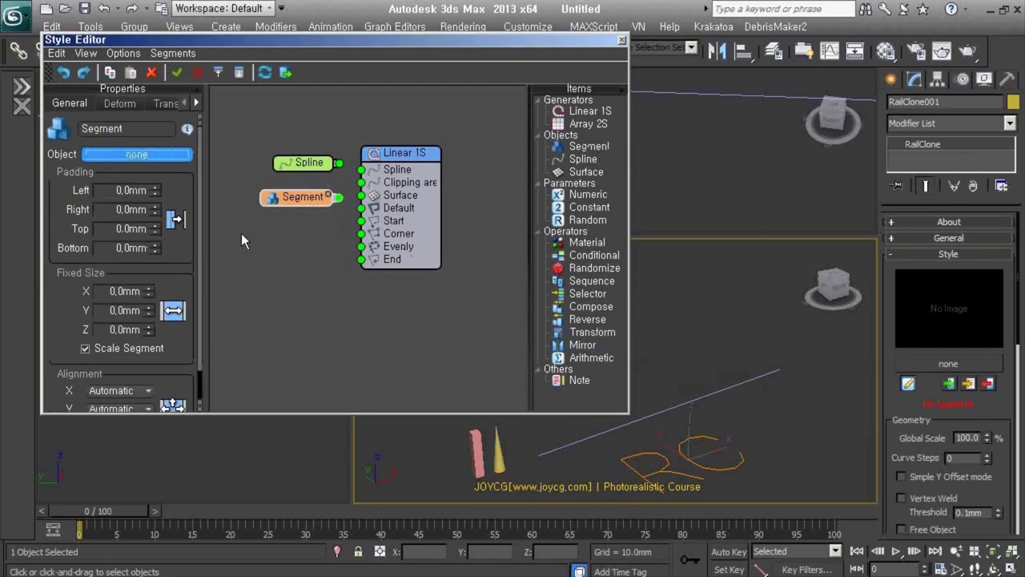
click(474, 453)
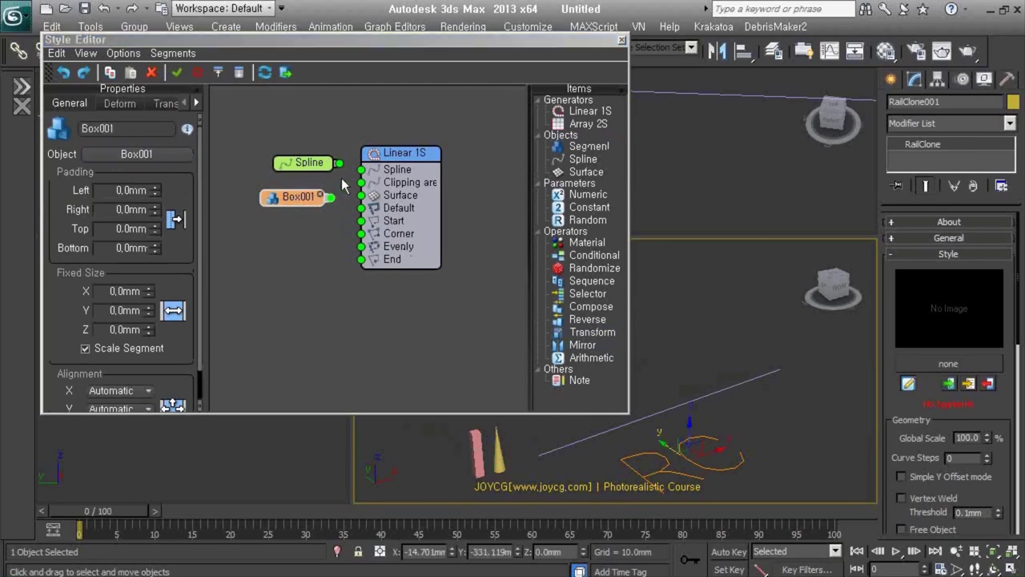
Wire the Spline node into Linear 1S and shrink the Style Editor to view the beam.
mouse_move(340, 167)
mouse_down()
mouse_move(362, 170)
mouse_move(363, 214)
mouse_up()
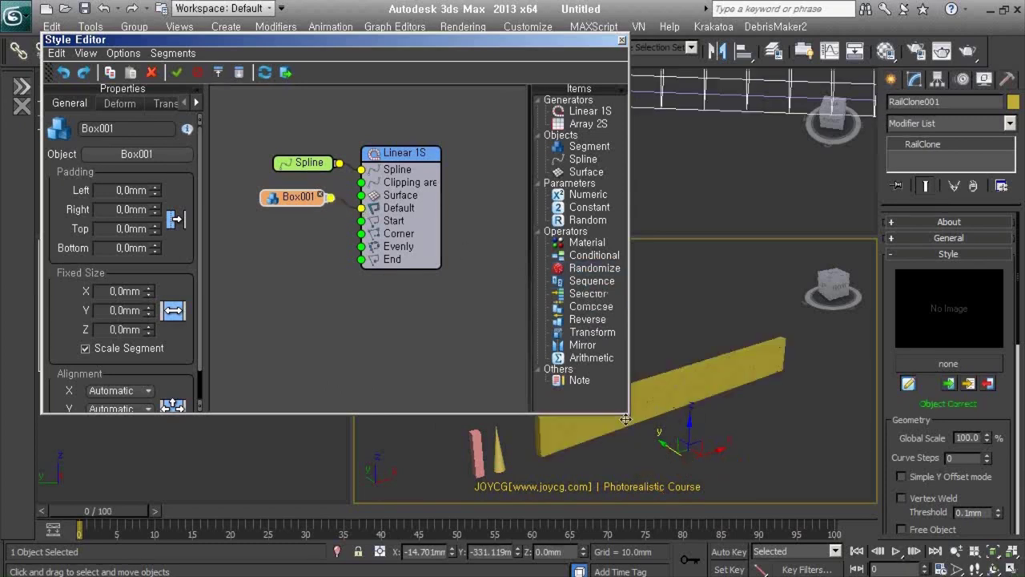
drag(625, 416, 611, 392)
drag(430, 36, 430, 27)
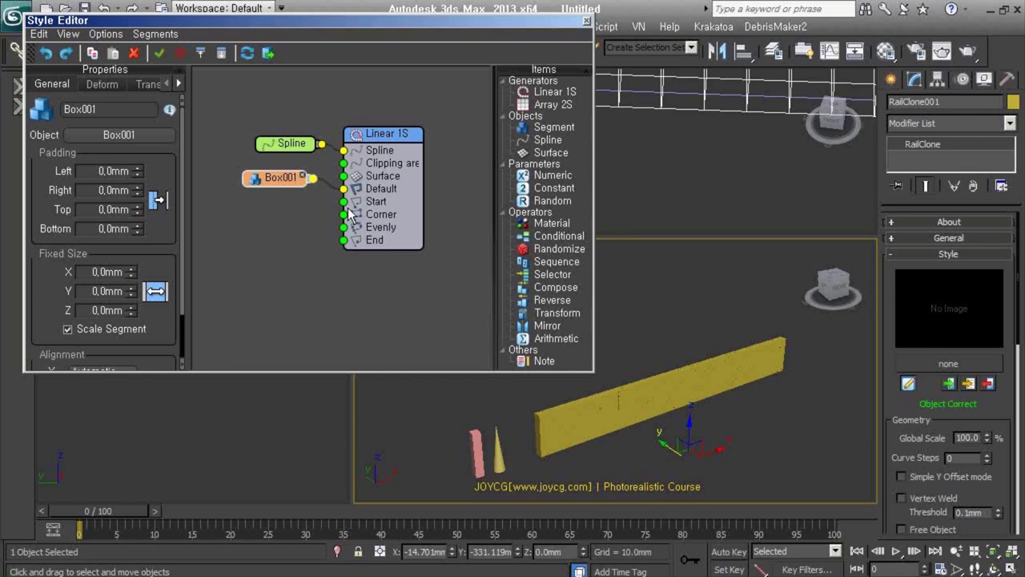
scroll(680, 392, up, 2)
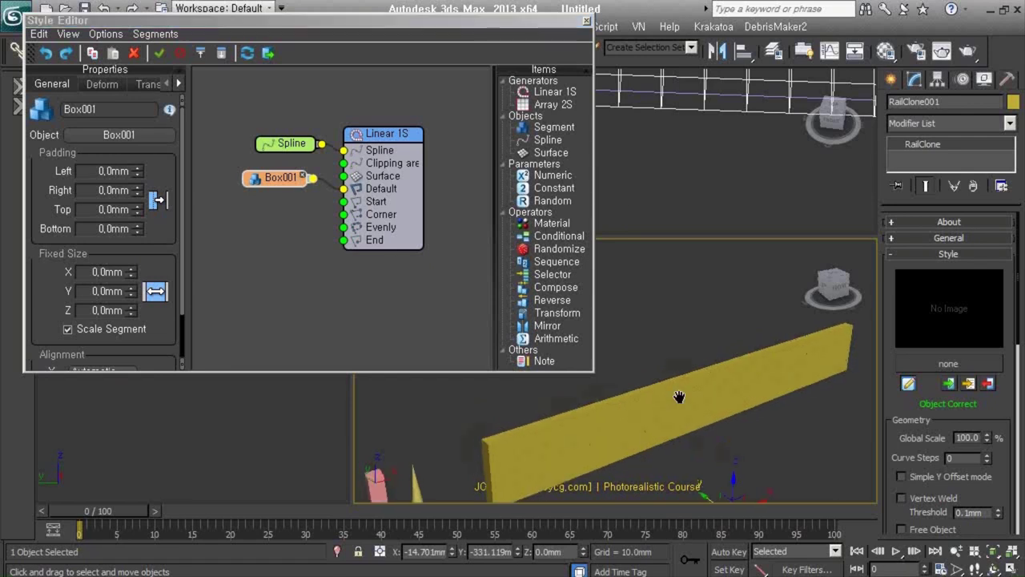
scroll(673, 383, up, 3)
scroll(666, 373, up, 2)
scroll(675, 393, up, 2)
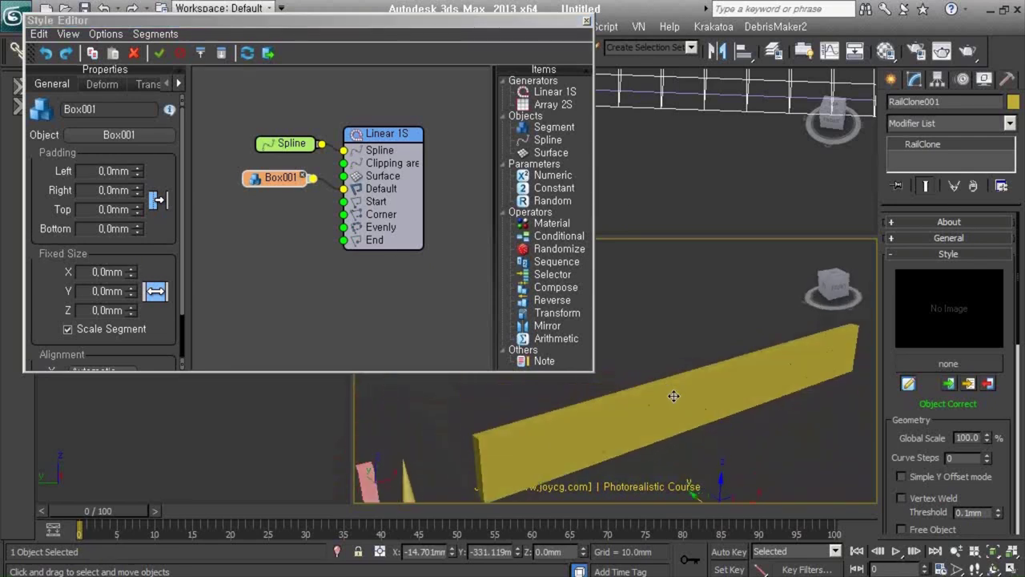
scroll(600, 457, down, 5)
middle_drag(600, 458, 597, 456)
Select both end vertices of Line001 and convert them to Bezier.
click(546, 467)
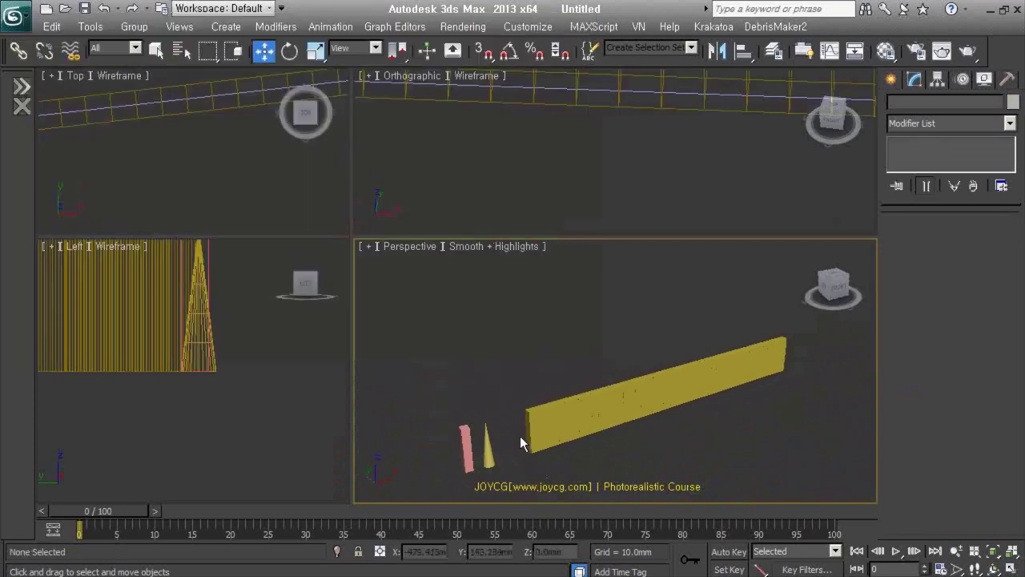
click(550, 443)
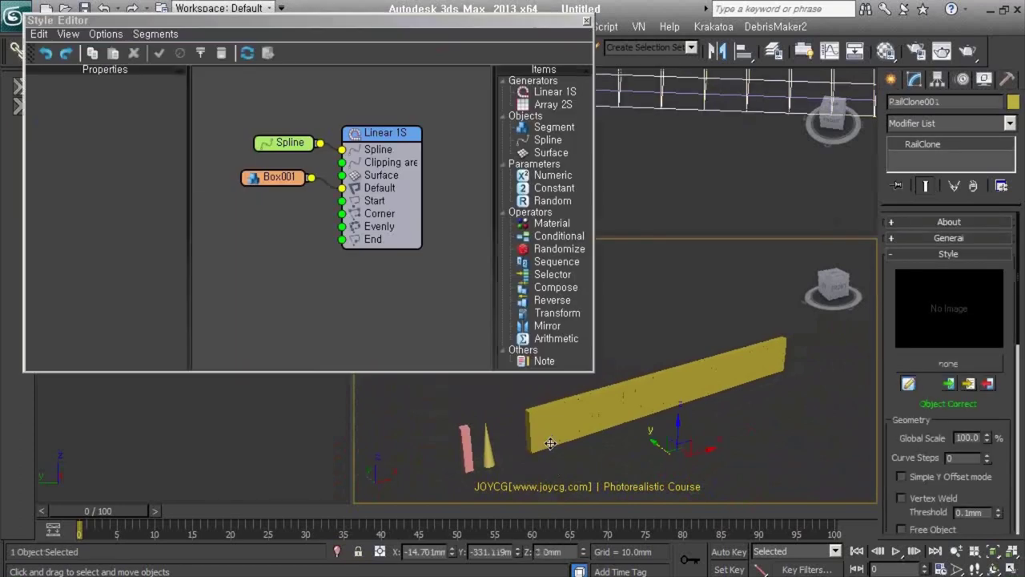
click(551, 443)
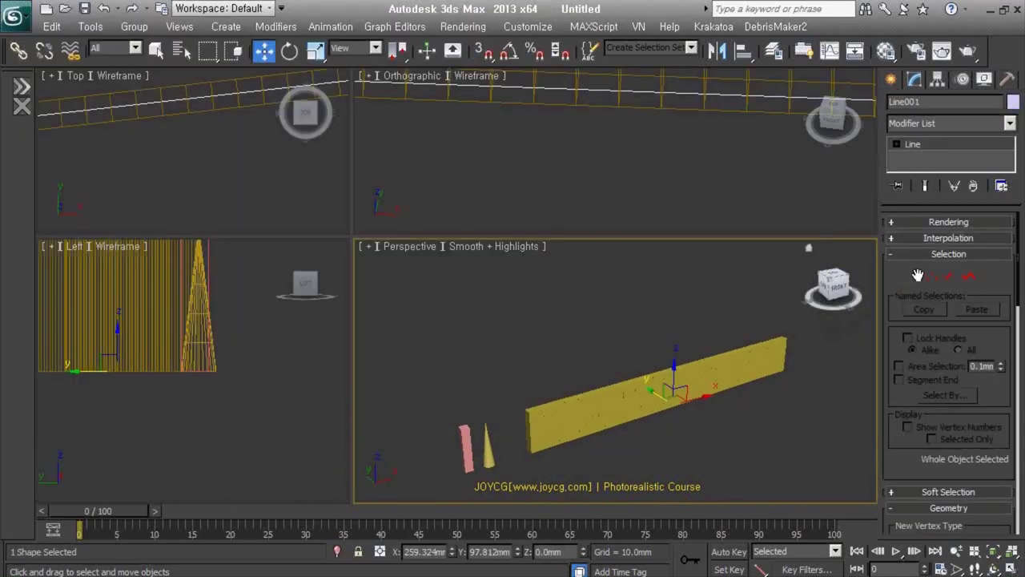
drag(726, 318, 840, 425)
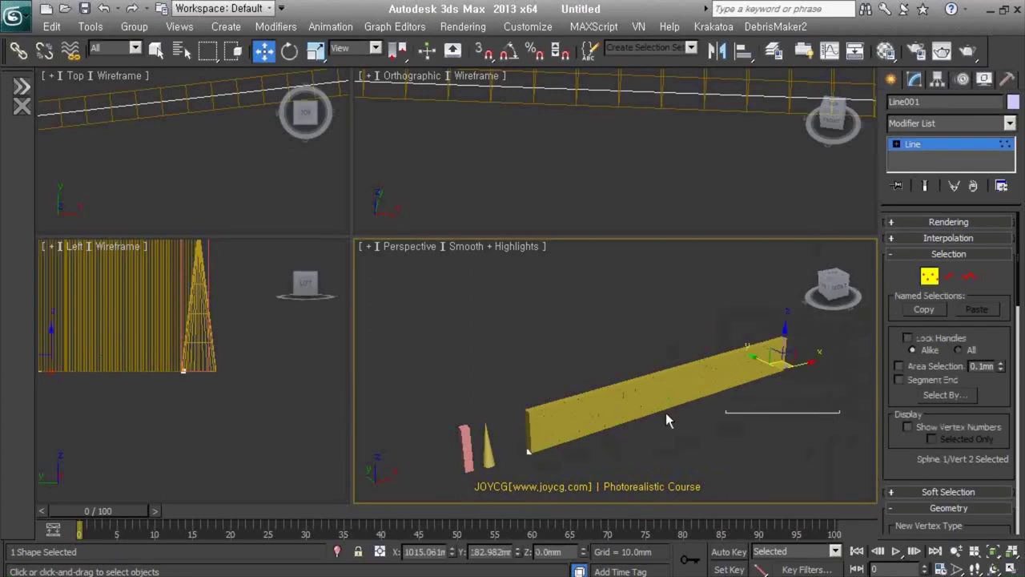
ctrl+drag(511, 358, 570, 455)
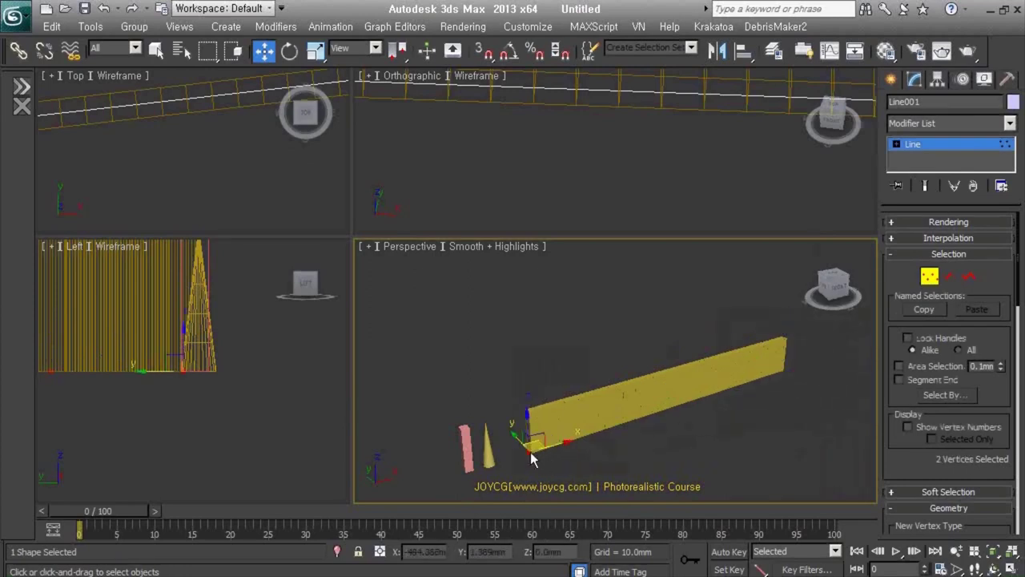
right_click(530, 331)
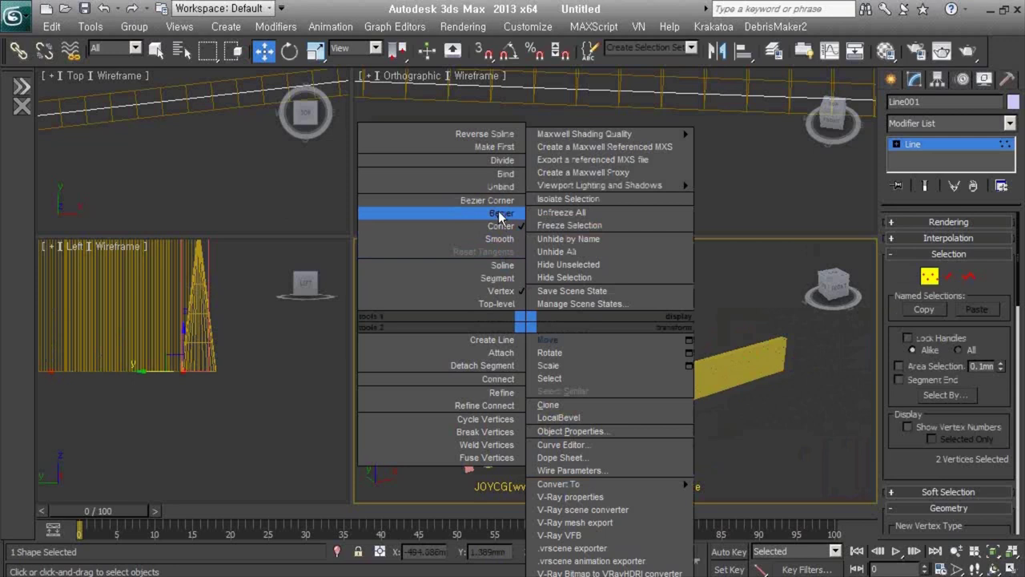
click(490, 200)
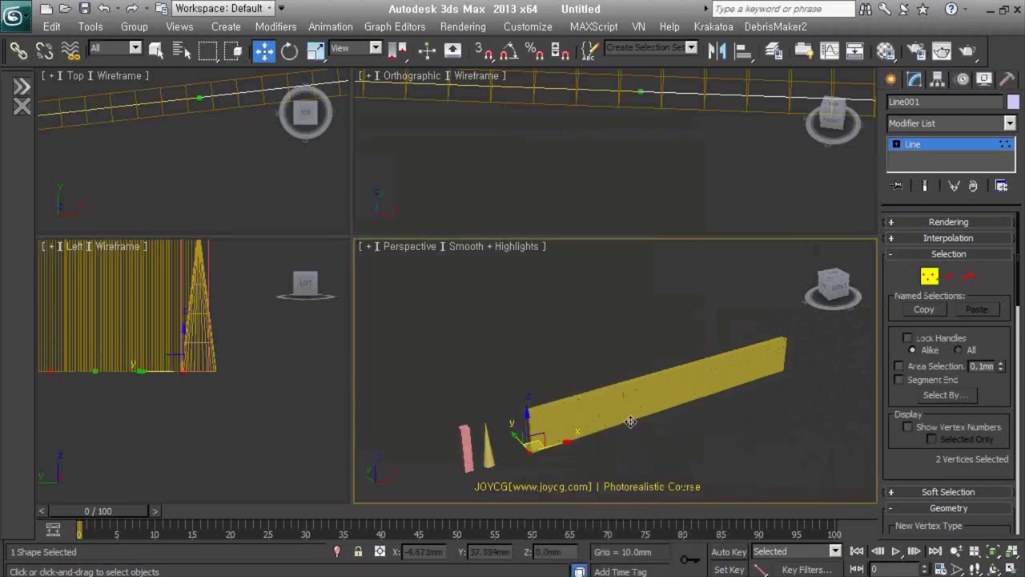
Drag the Bezier tangent handles to curve the beam upward and refine the far-end bend.
key(F3)
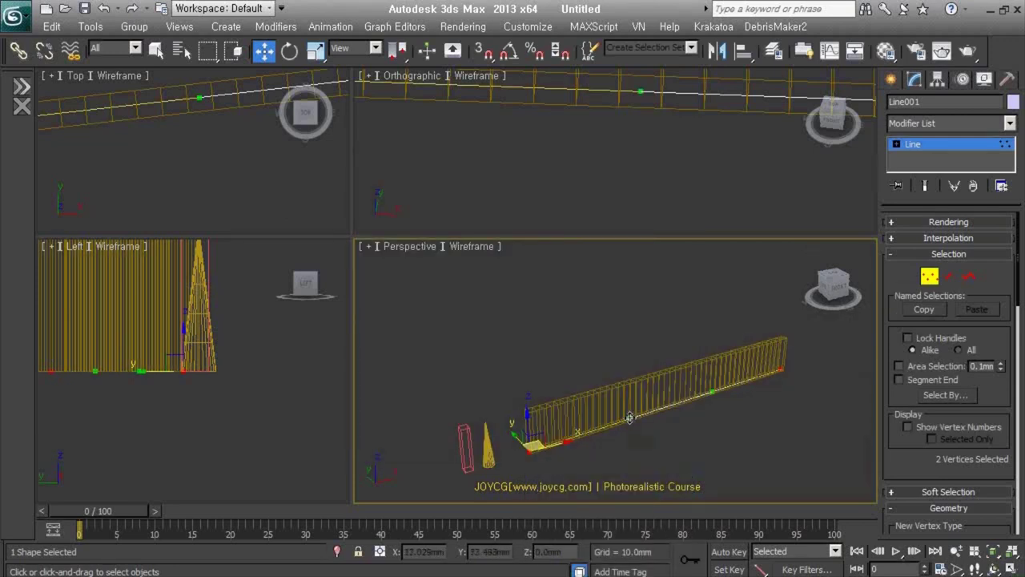
mouse_move(630, 418)
mouse_down()
mouse_move(655, 473)
mouse_move(507, 335)
mouse_up()
key(F3)
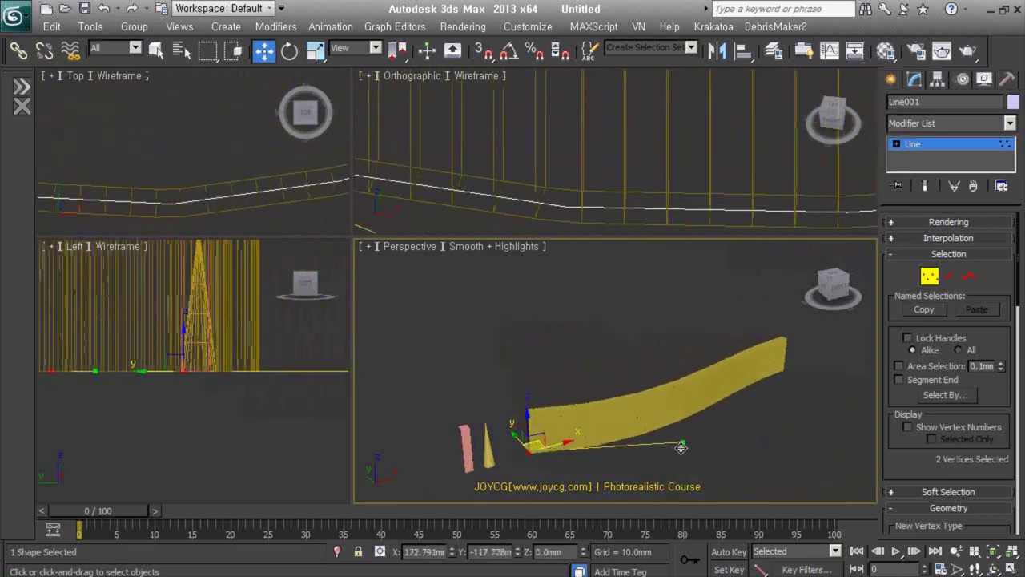
drag(506, 334, 679, 466)
drag(647, 338, 711, 402)
drag(682, 339, 797, 427)
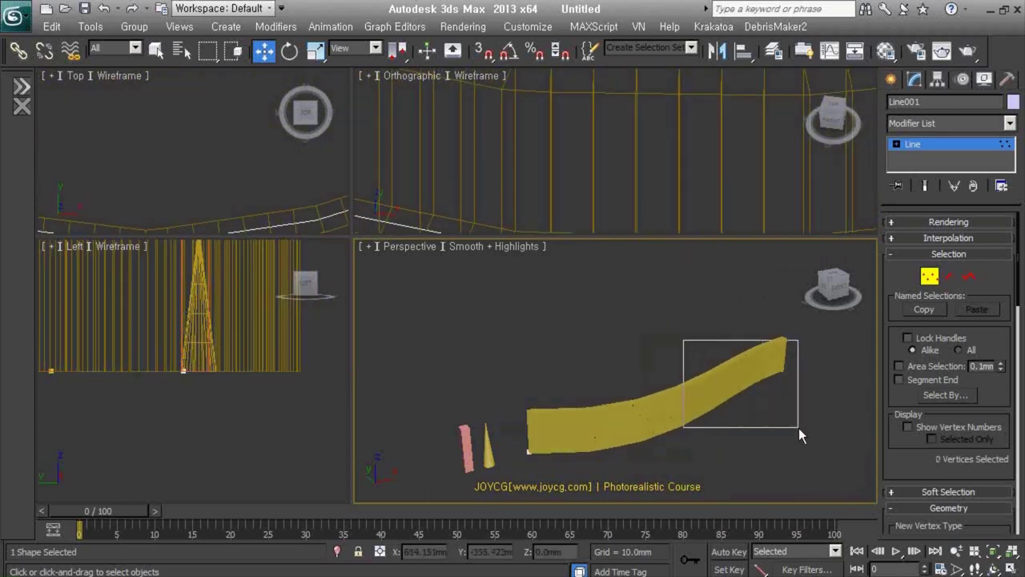
drag(724, 317, 797, 376)
mouse_move(715, 395)
mouse_down()
mouse_move(635, 417)
mouse_move(737, 451)
mouse_up()
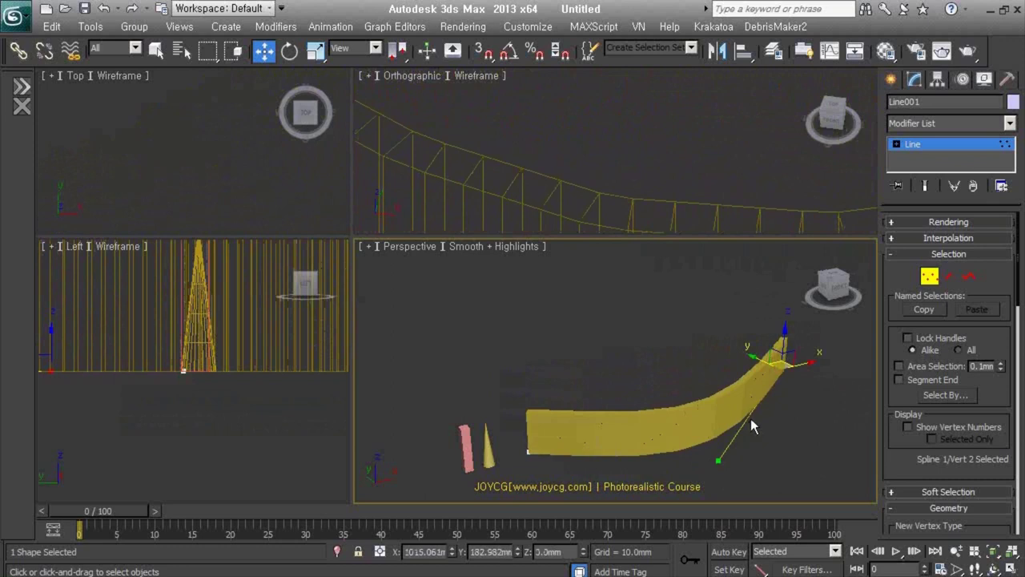
click(751, 417)
Add a Sequence node to the RailClone graph and wire Box001 into it.
click(907, 384)
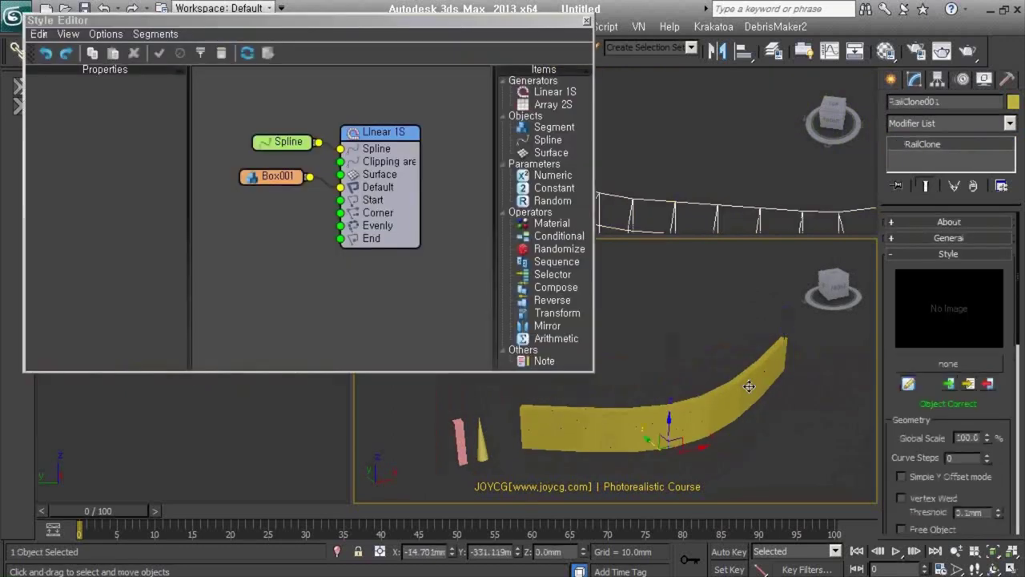
middle_drag(483, 457, 491, 450)
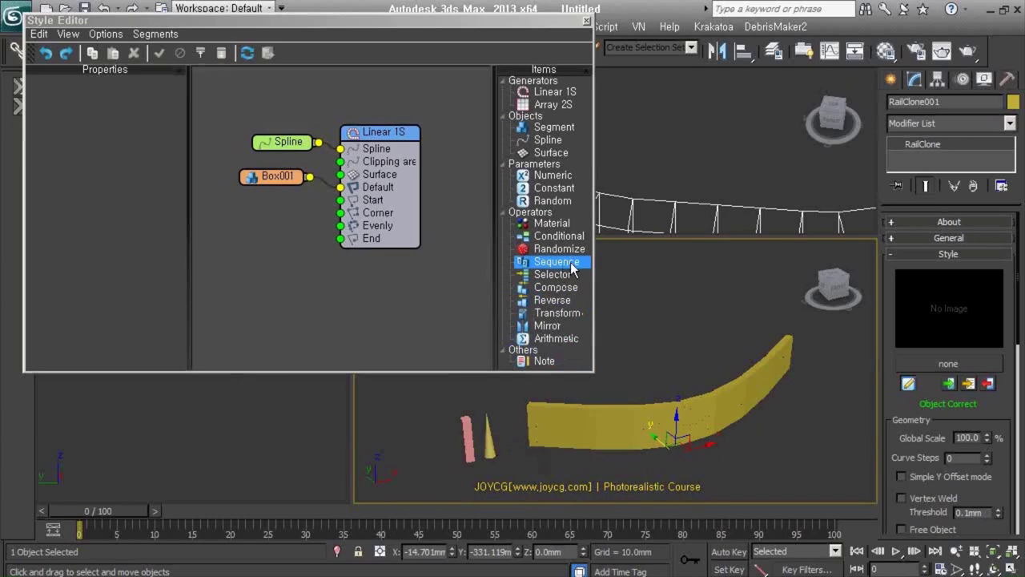
mouse_move(573, 266)
mouse_down()
mouse_move(320, 224)
mouse_move(298, 211)
mouse_up()
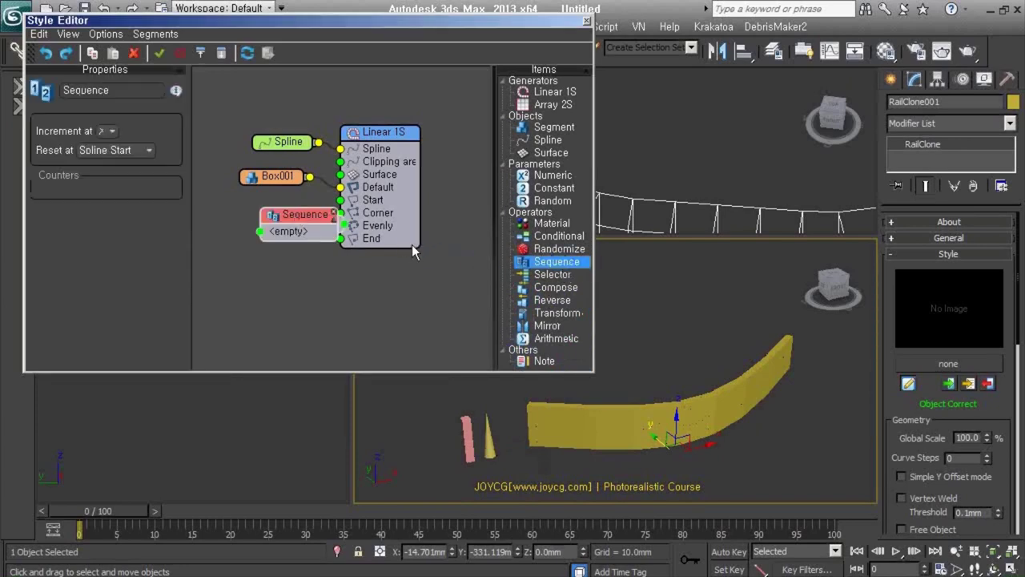
drag(385, 212, 419, 223)
drag(297, 178, 249, 186)
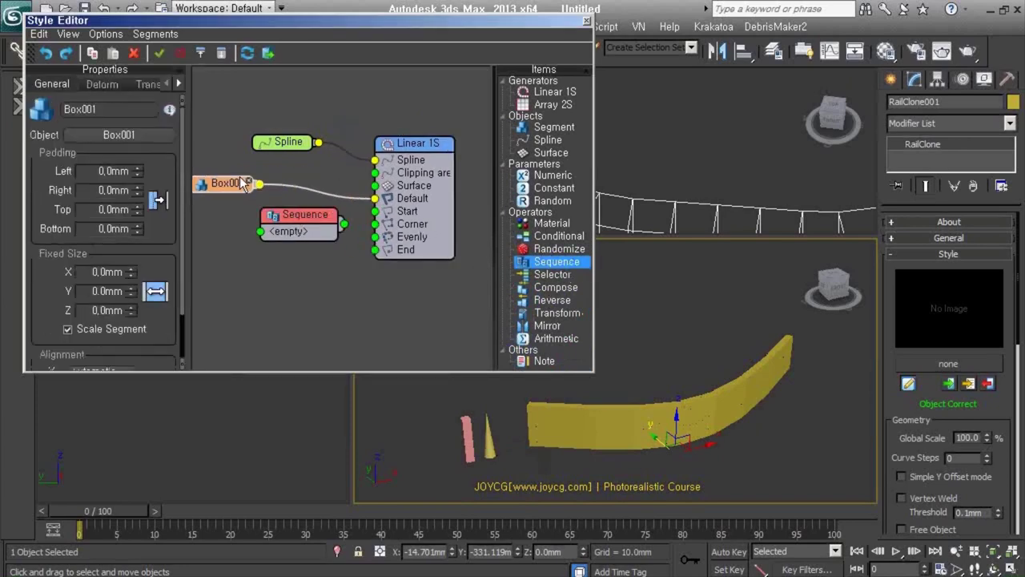
click(309, 222)
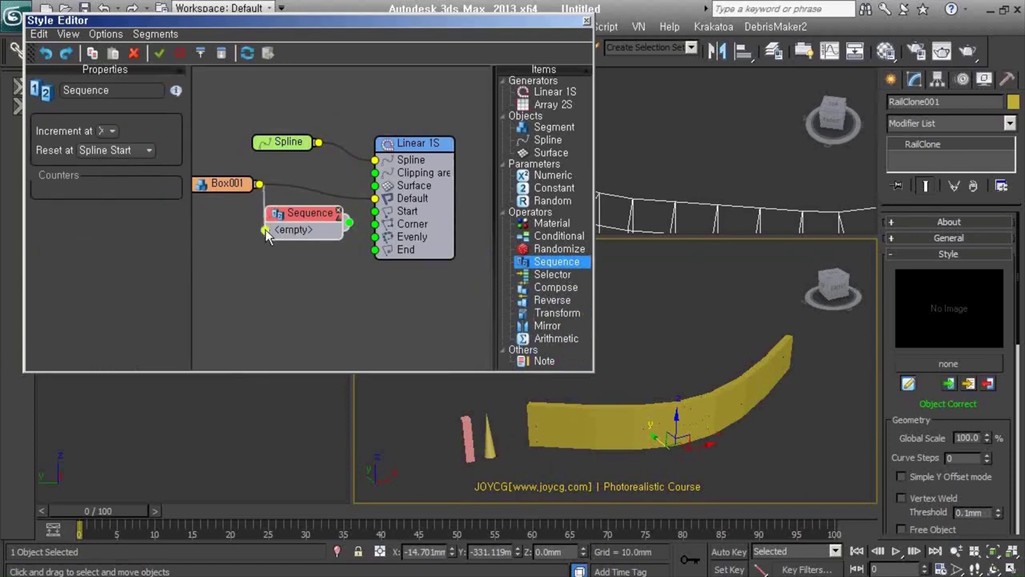
drag(264, 230, 265, 229)
Add a Cone001 segment to the Sequence and connect the Sequence to Linear 1S's Evenly slot.
click(538, 130)
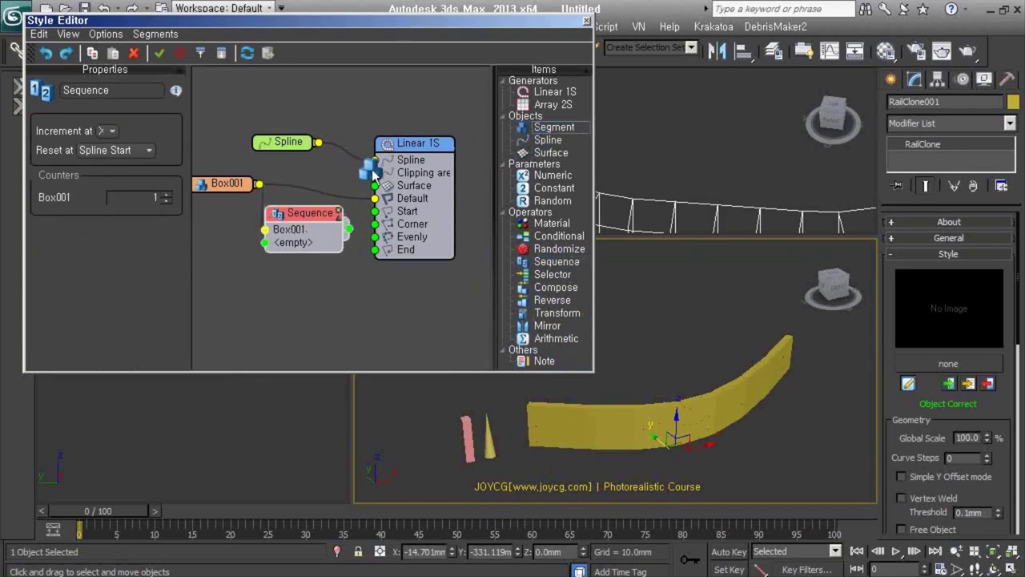
drag(538, 130, 225, 220)
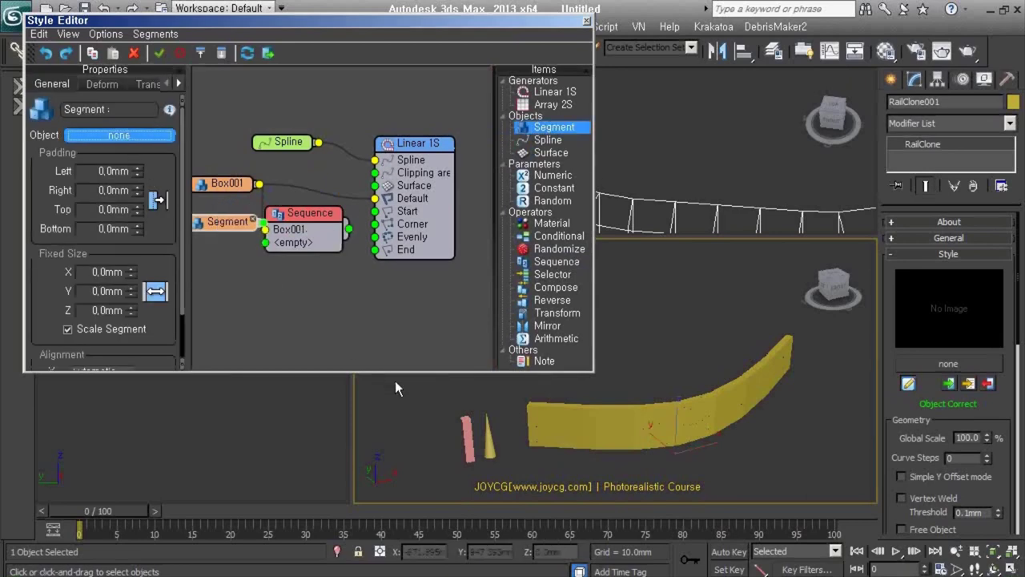
click(491, 447)
mouse_move(251, 223)
mouse_down()
mouse_move(239, 223)
mouse_move(265, 242)
mouse_up()
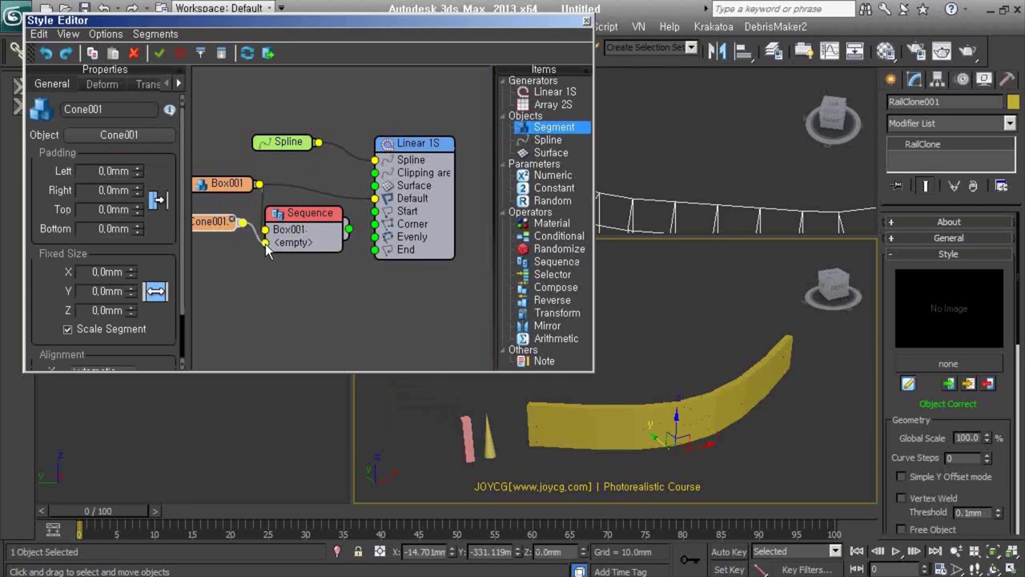
drag(349, 237, 374, 198)
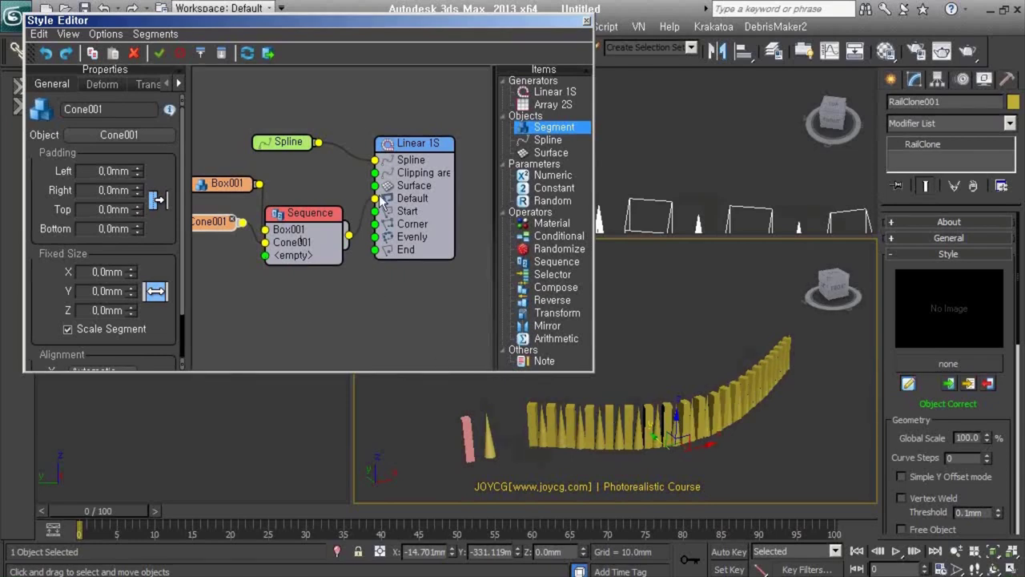
drag(376, 199, 377, 238)
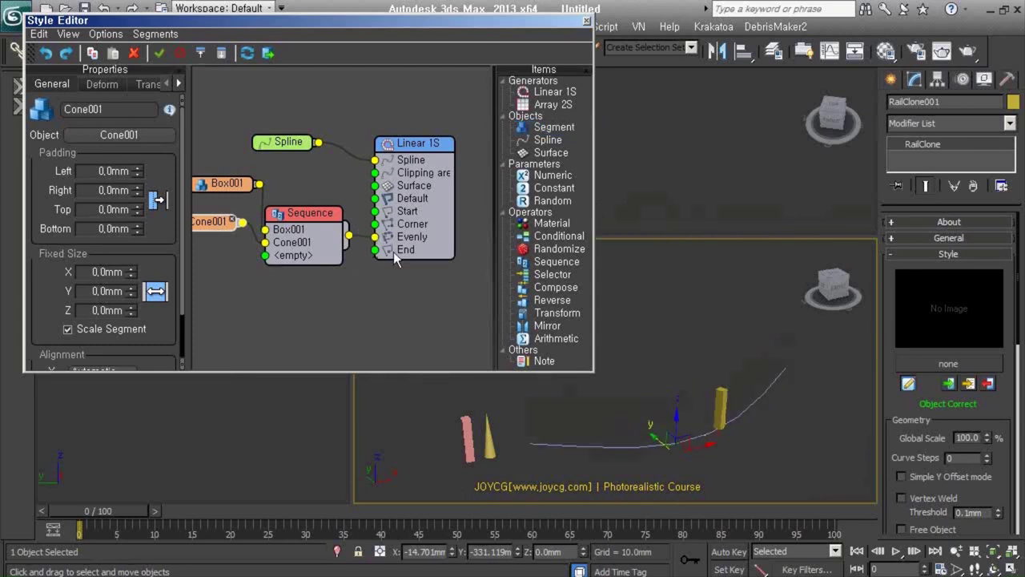
Set the Linear 1S Evenly distance to 150 mm on the Rules tab.
click(413, 240)
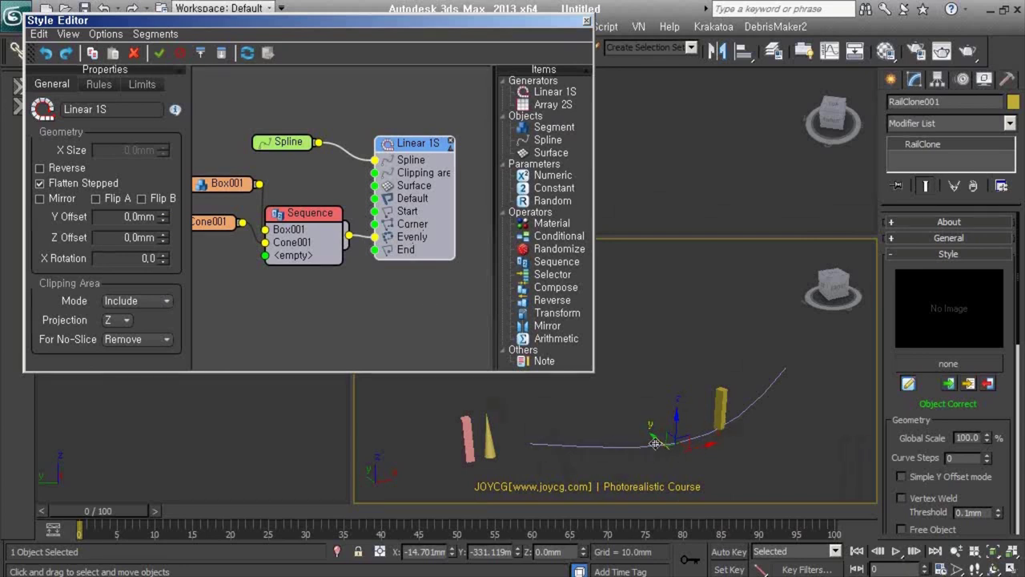
click(110, 84)
scroll(183, 224, down, 3)
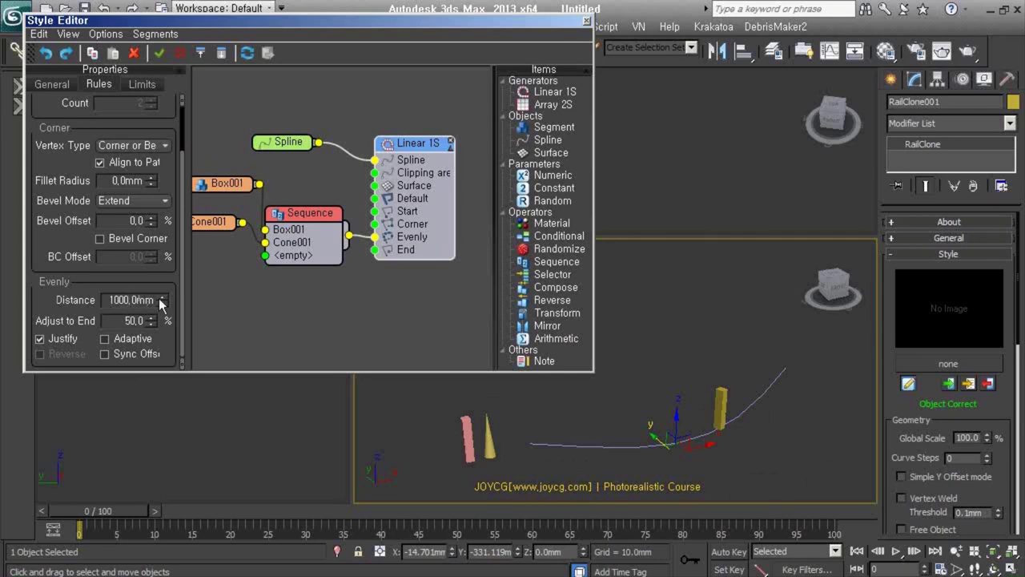
drag(160, 317, 166, 369)
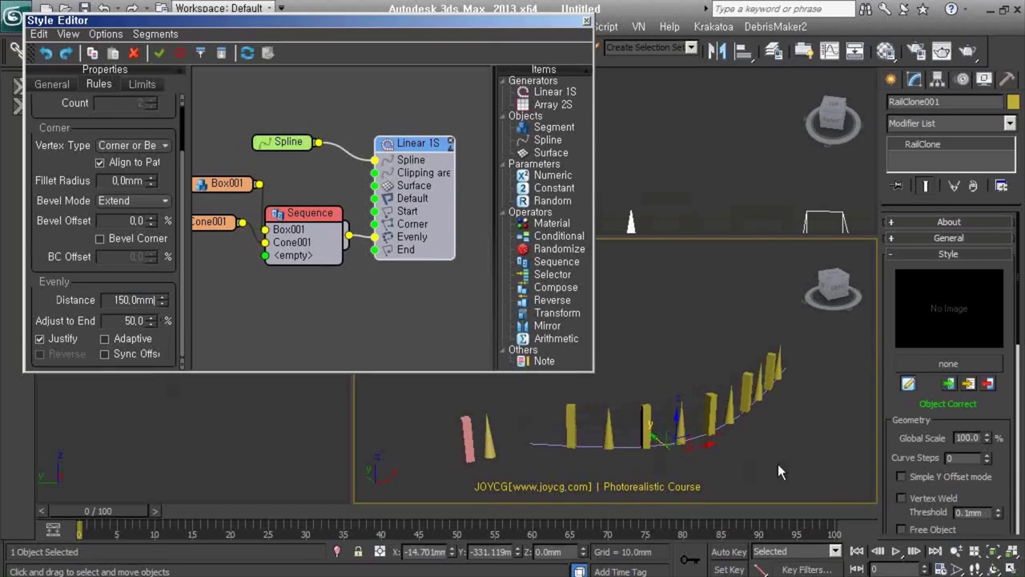
alt+middle_drag(777, 463, 736, 444)
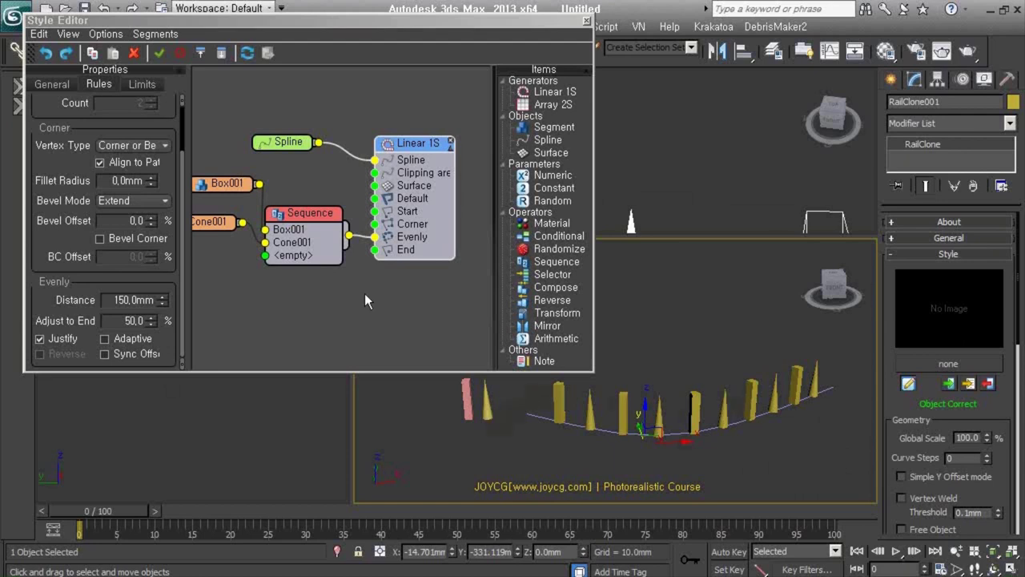
middle_drag(365, 293, 357, 284)
Draw a tall Standard Primitives cylinder, Cylinder001, beside the pink box.
click(894, 78)
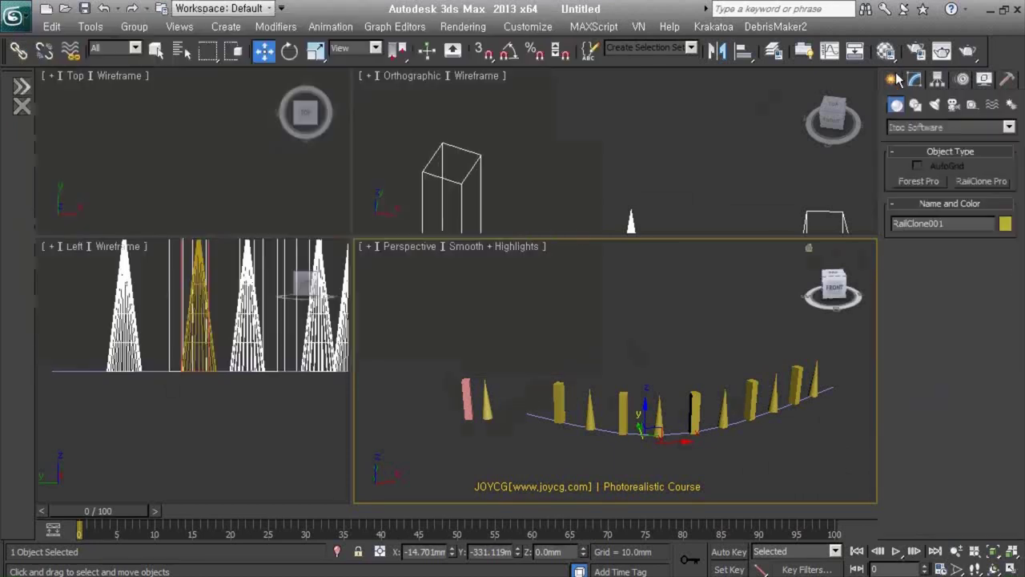
click(902, 130)
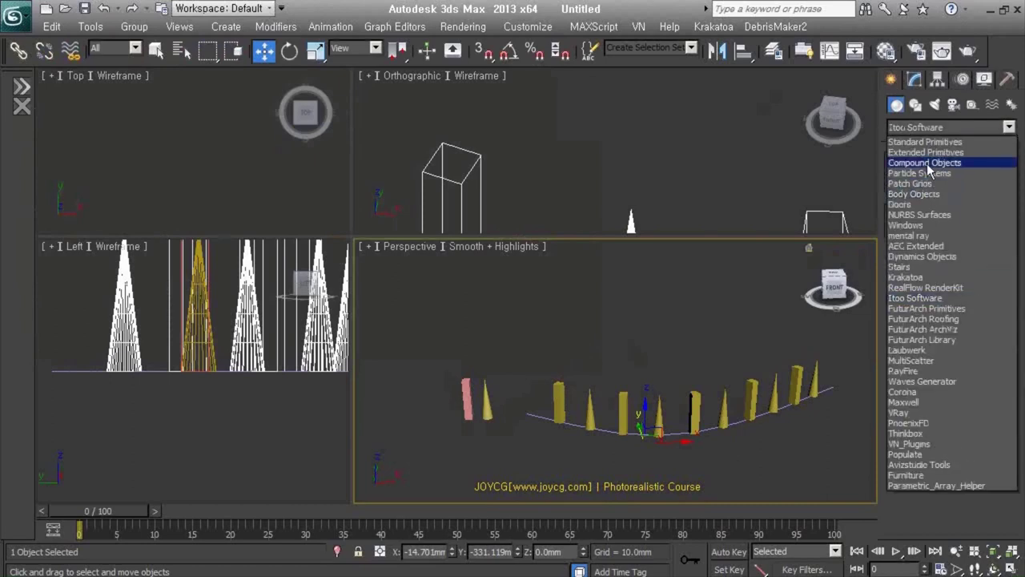
click(913, 142)
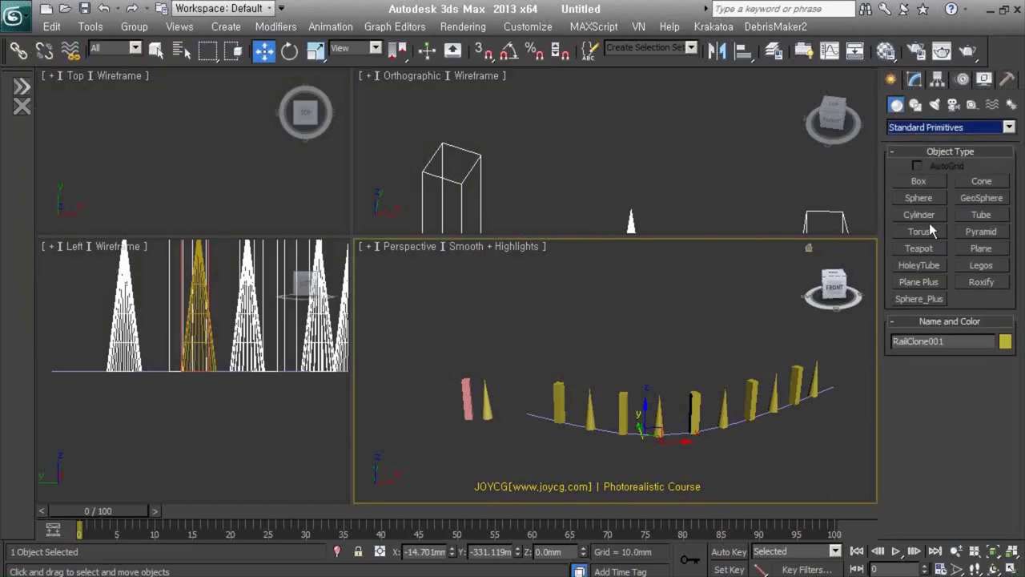
click(921, 215)
drag(456, 406, 451, 413)
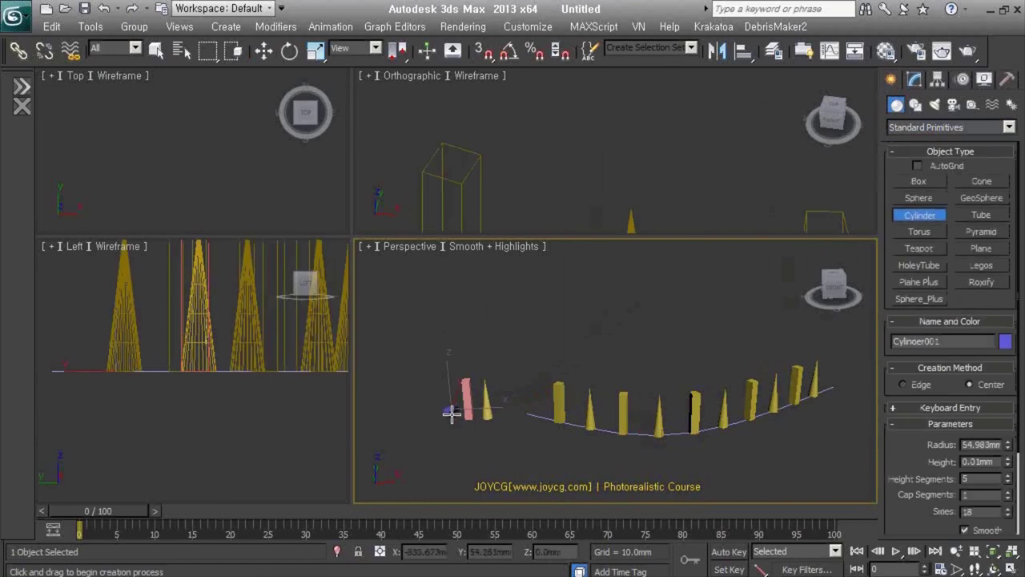
right_click(451, 412)
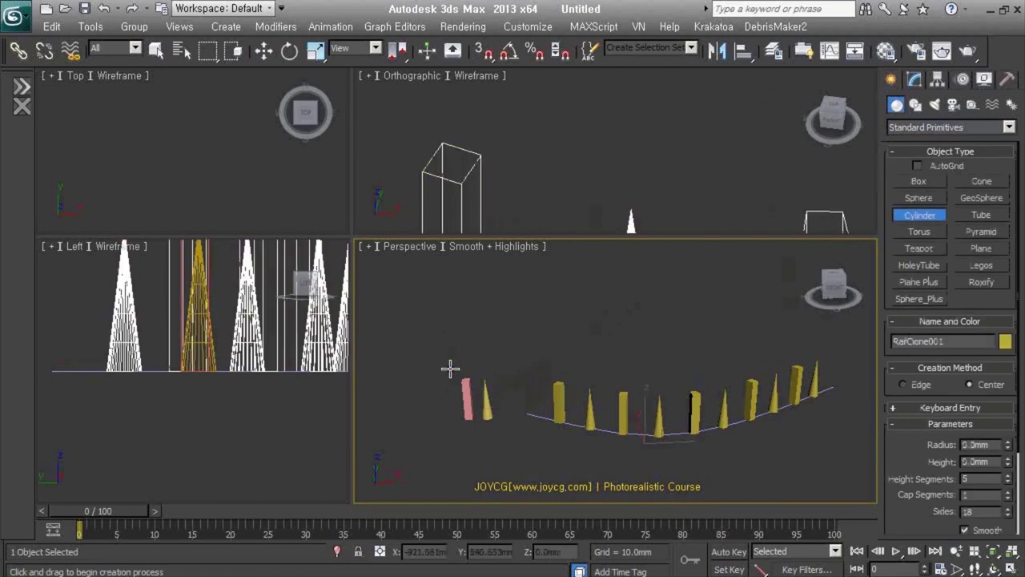
drag(457, 412, 452, 414)
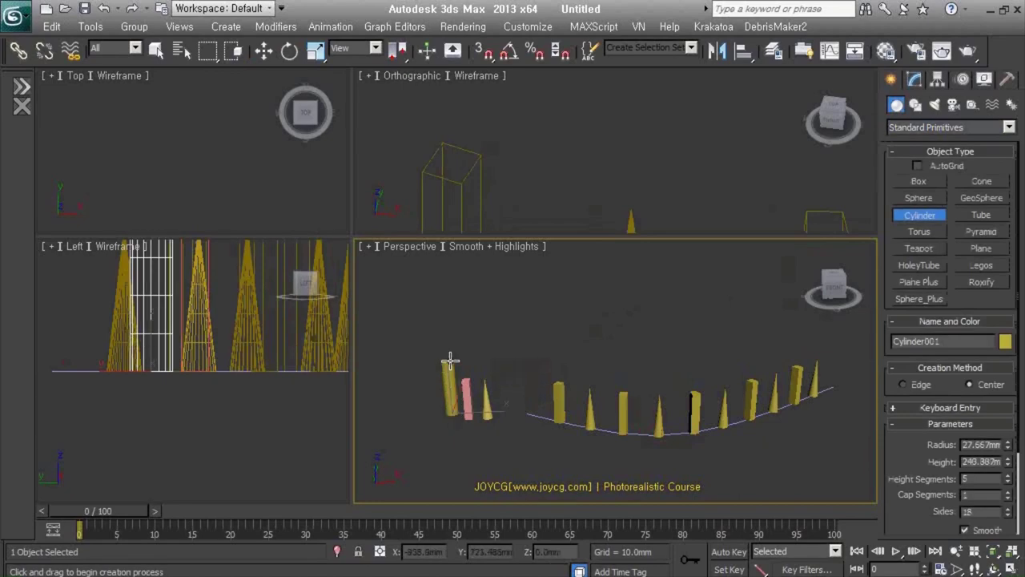
click(451, 361)
key(w)
click(591, 398)
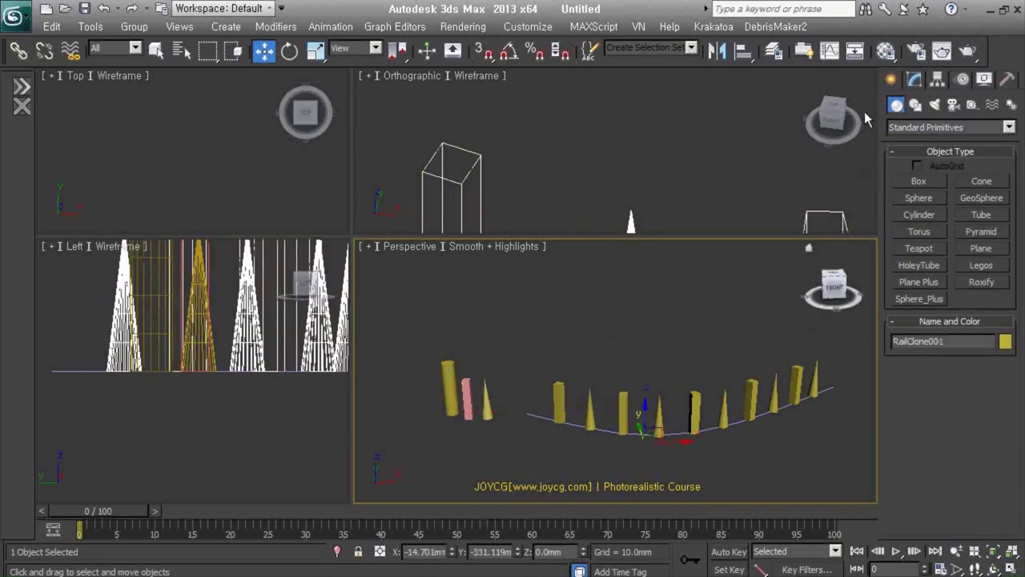
click(915, 78)
Re-pick the two segment nodes as Cylinder001 and Box001.
click(907, 383)
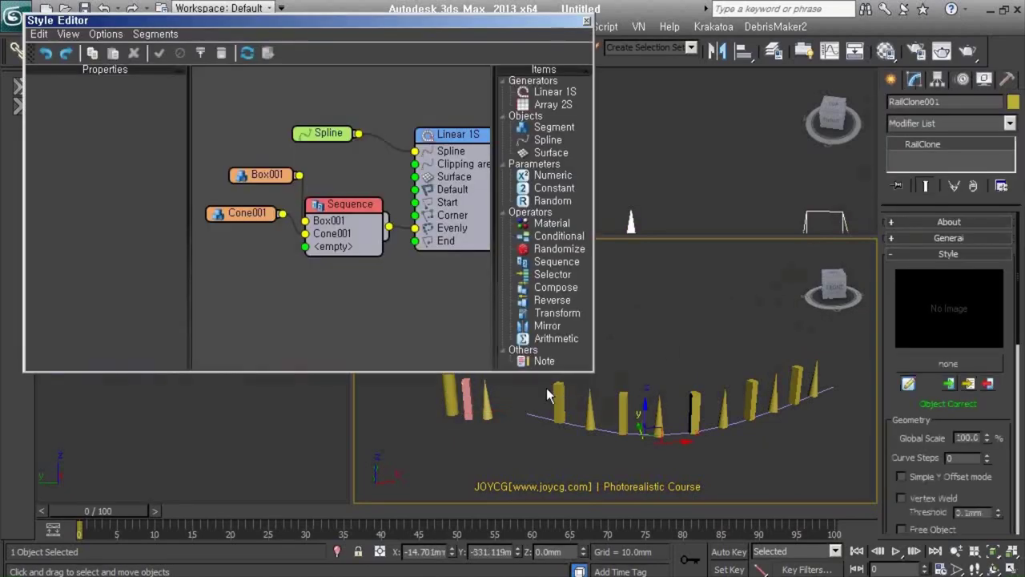
click(272, 181)
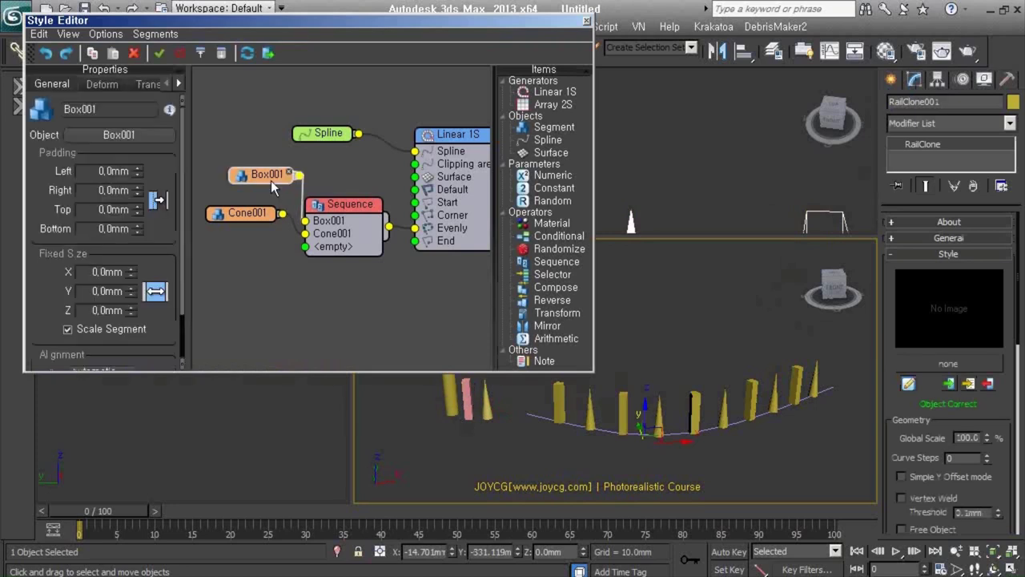
click(448, 407)
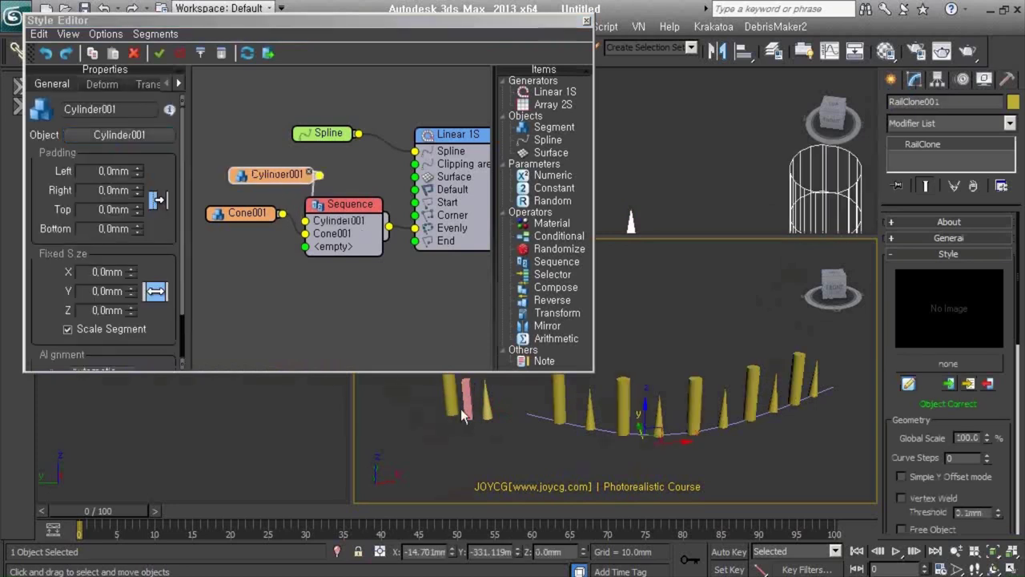
drag(669, 406, 689, 422)
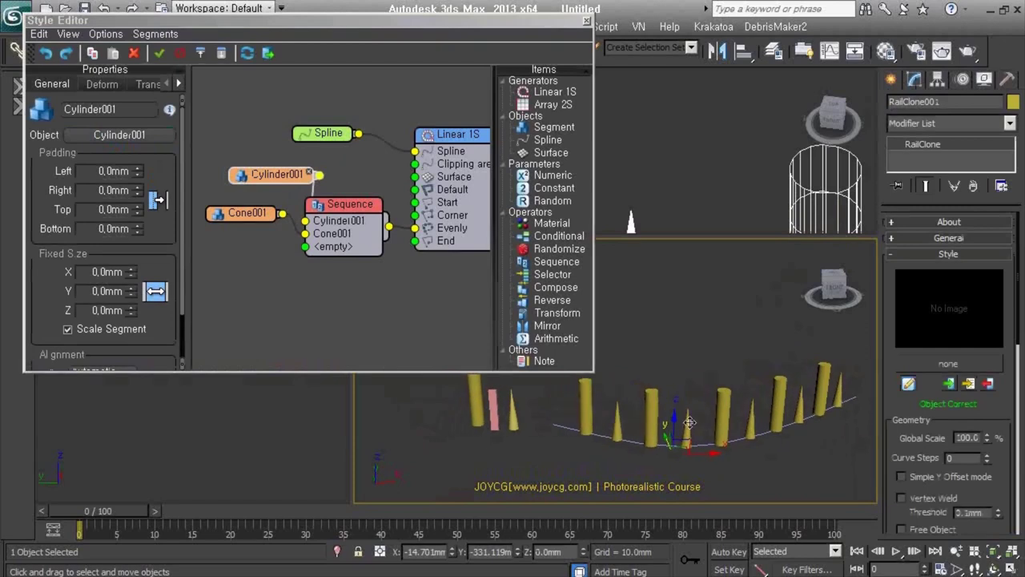
click(252, 214)
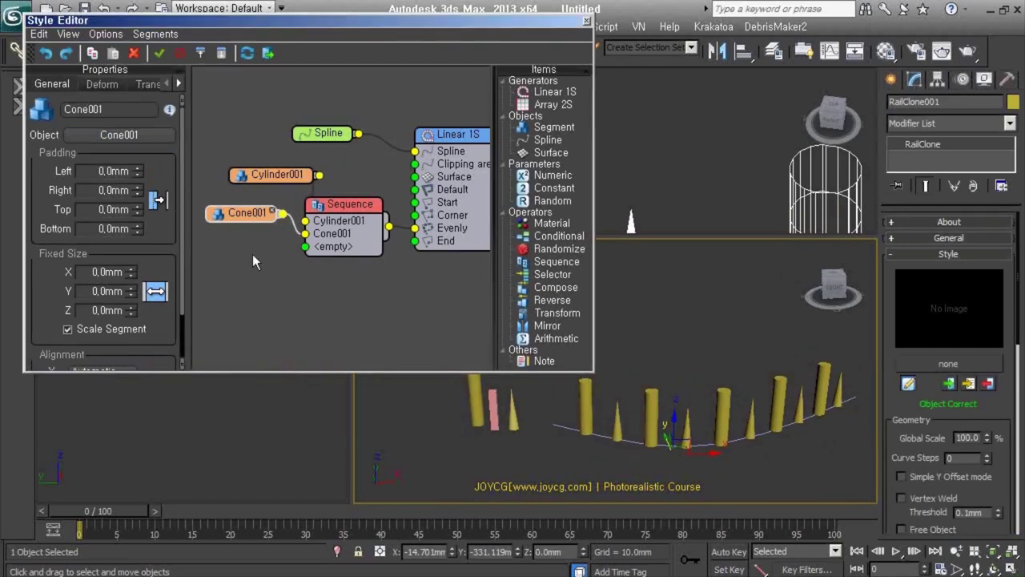
click(120, 135)
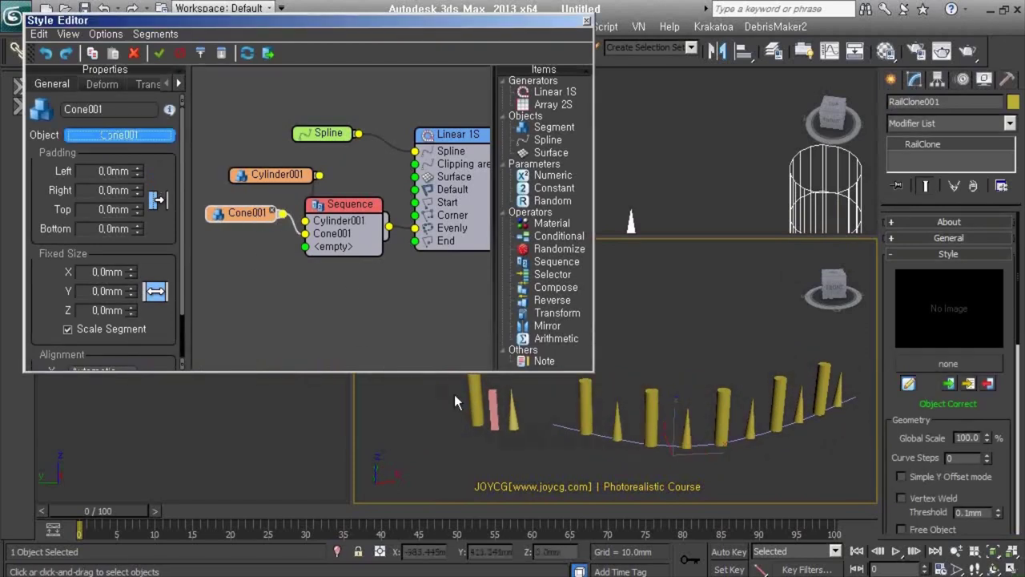
click(496, 415)
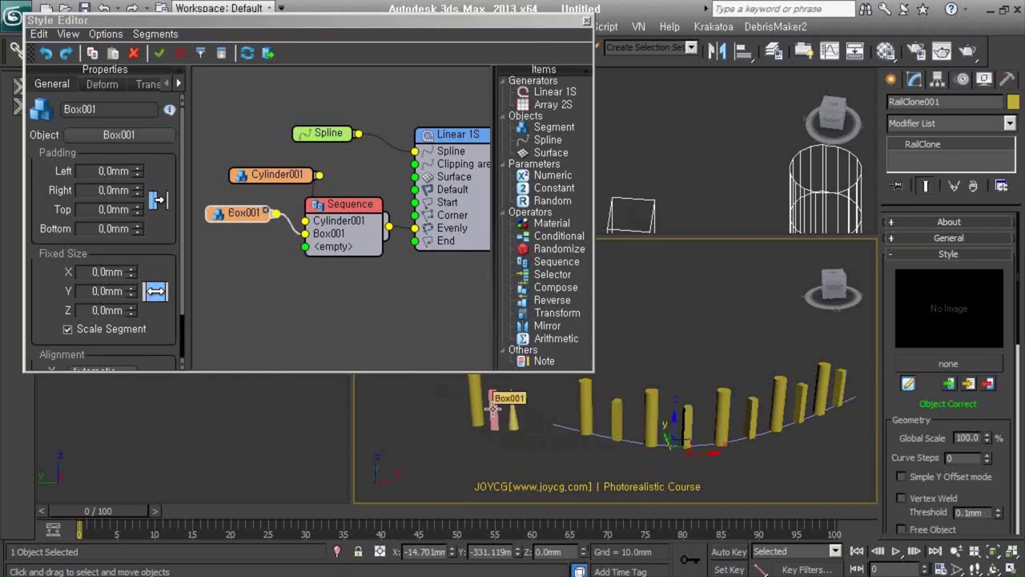
Add a new Cone001 segment node as the Sequence's third item.
drag(553, 127, 240, 254)
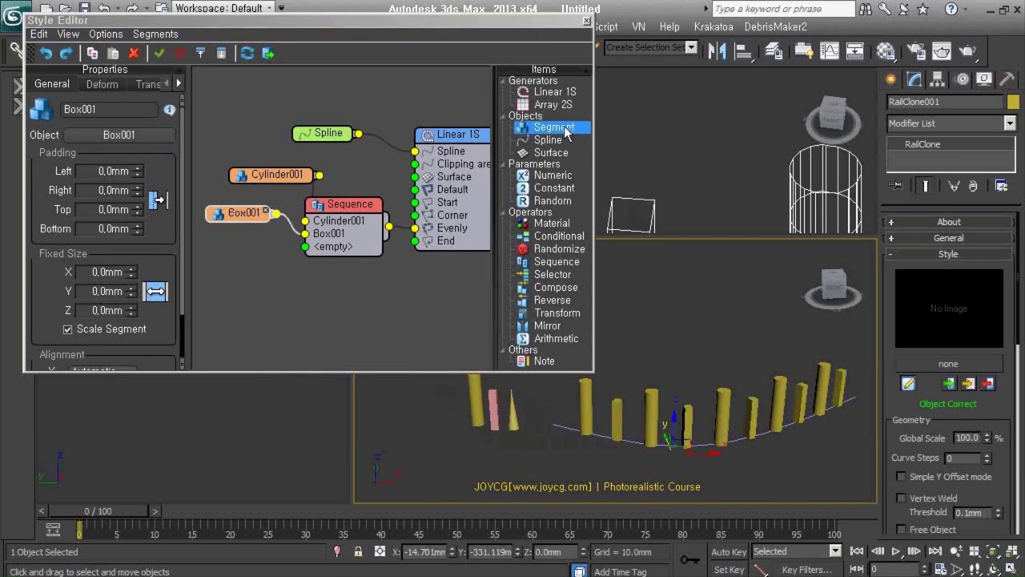
click(149, 136)
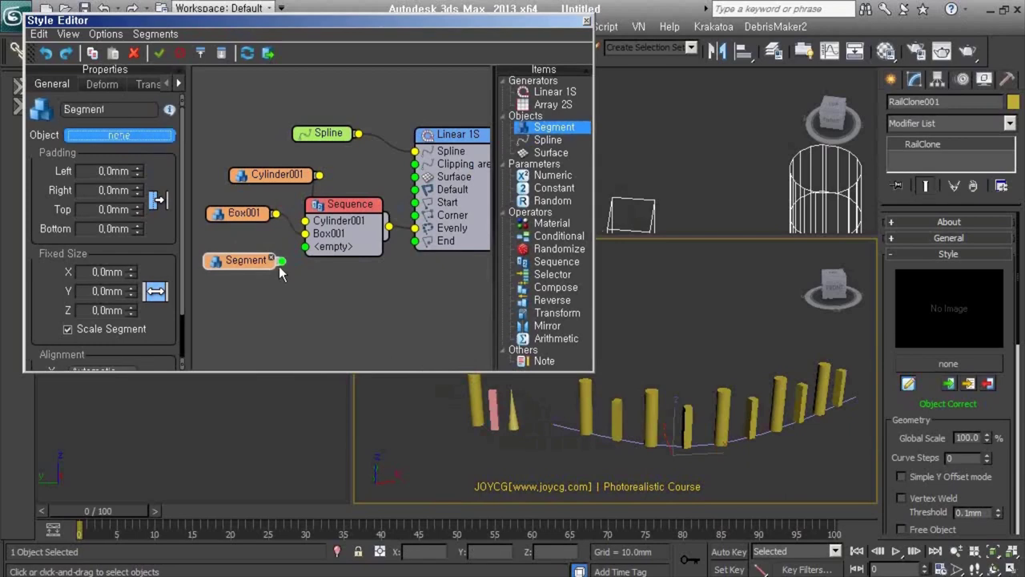
click(510, 418)
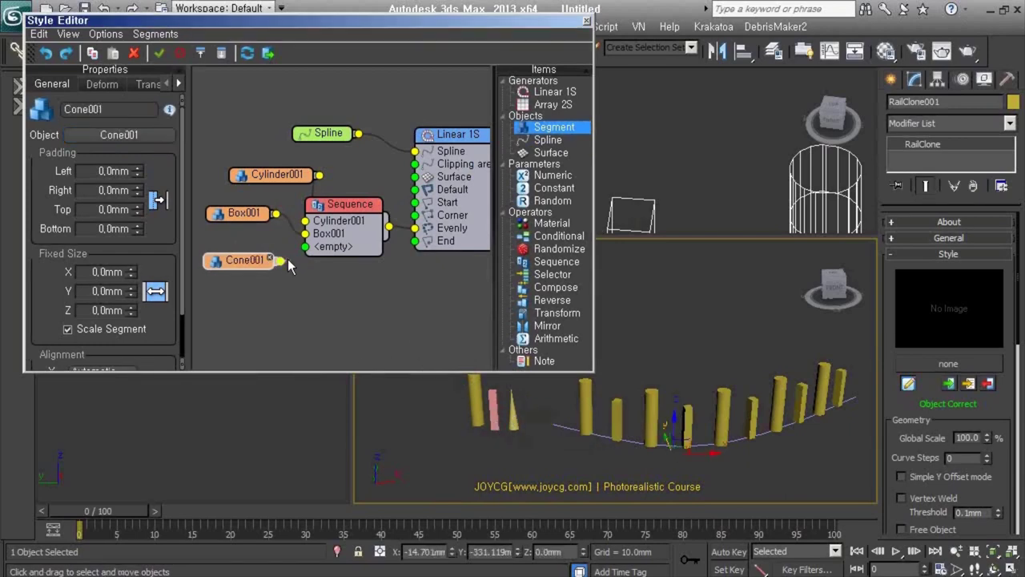
drag(305, 246, 305, 247)
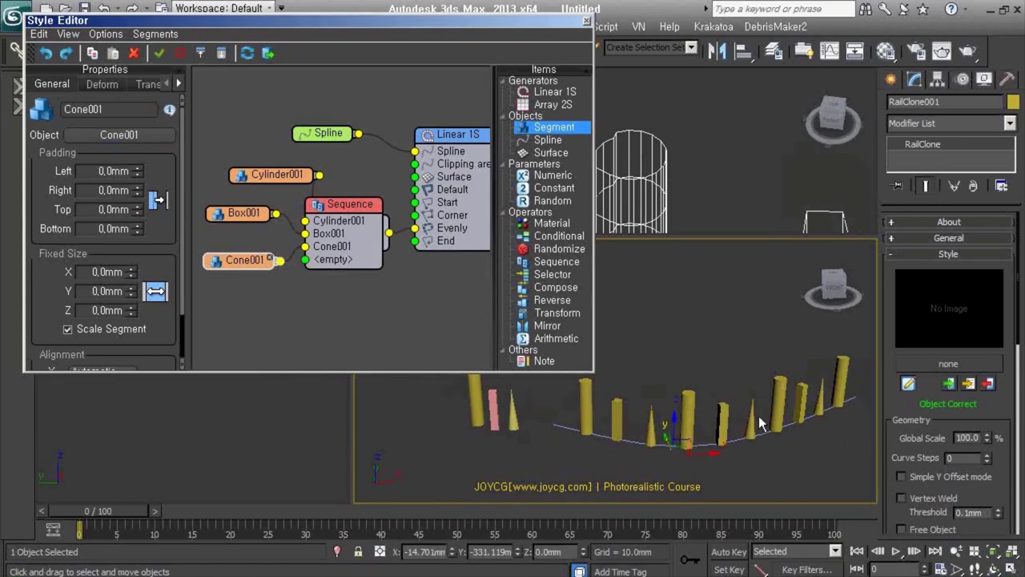
drag(586, 25, 565, 84)
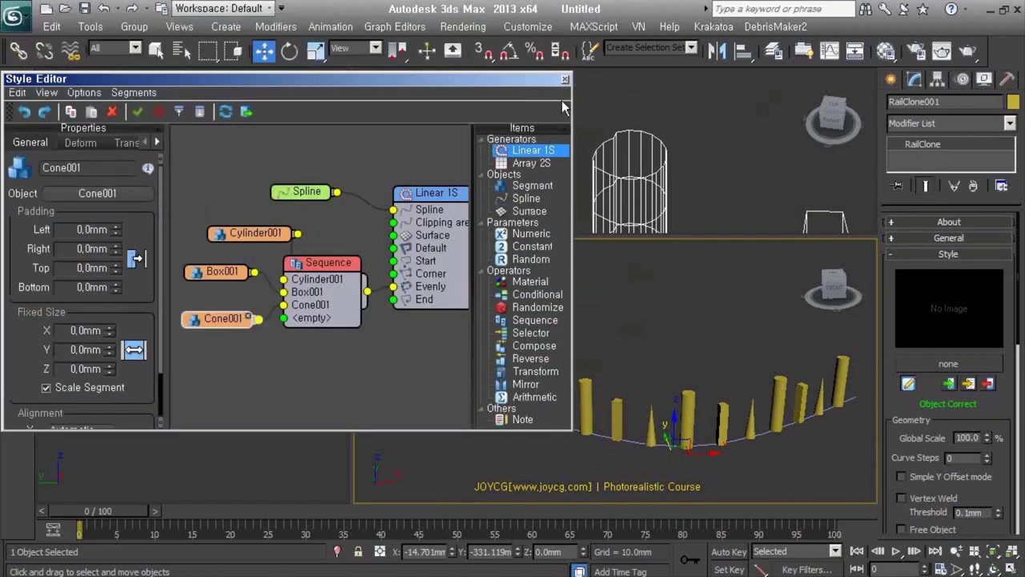
Select every RailClone object in the scene and delete them all.
click(566, 80)
scroll(625, 360, down, 3)
scroll(624, 360, down, 2)
drag(719, 338, 543, 438)
drag(741, 451, 510, 344)
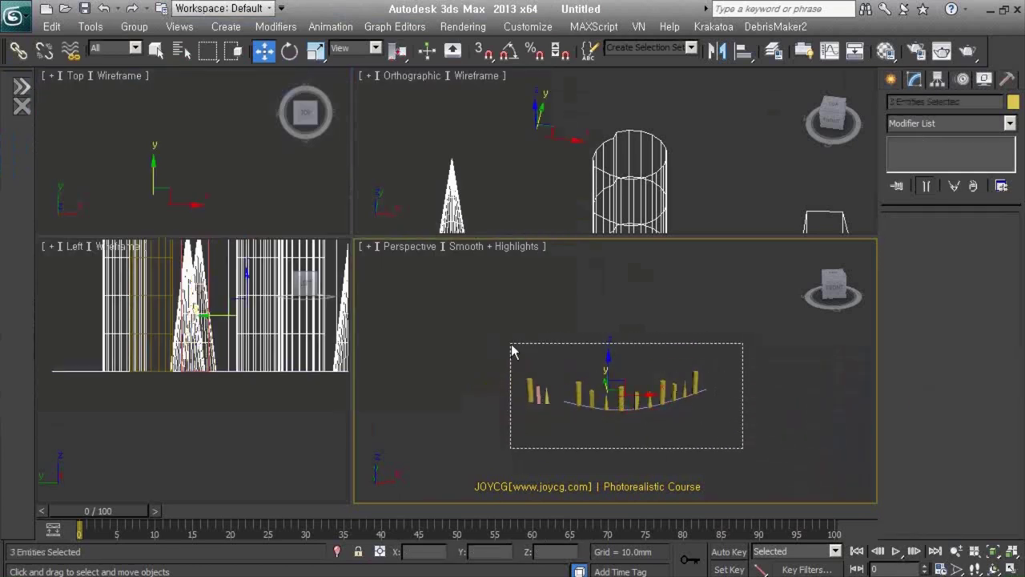
key(Delete)
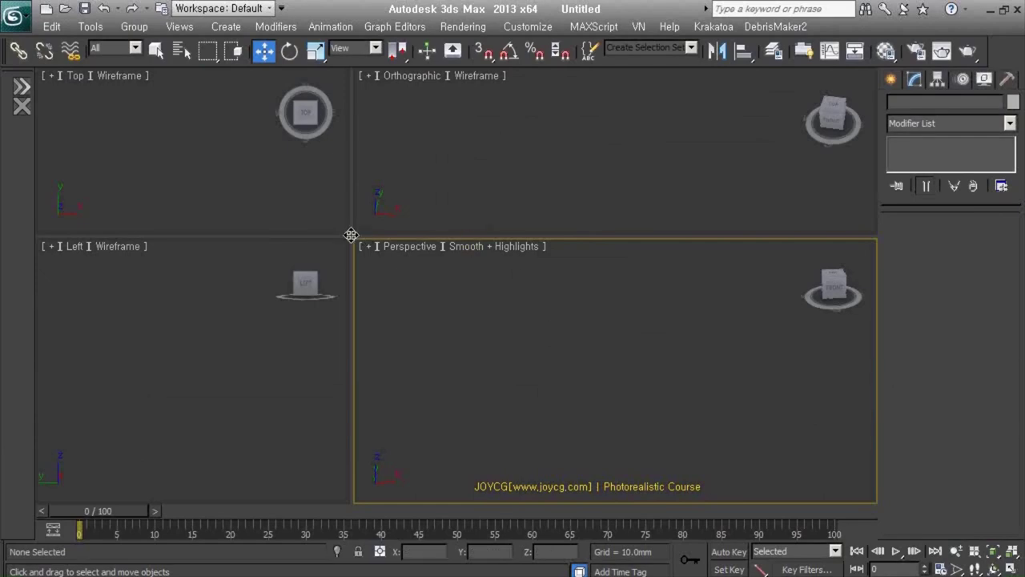
Turn the orthographic viewport into a Front view and enlarge the Top view.
click(892, 82)
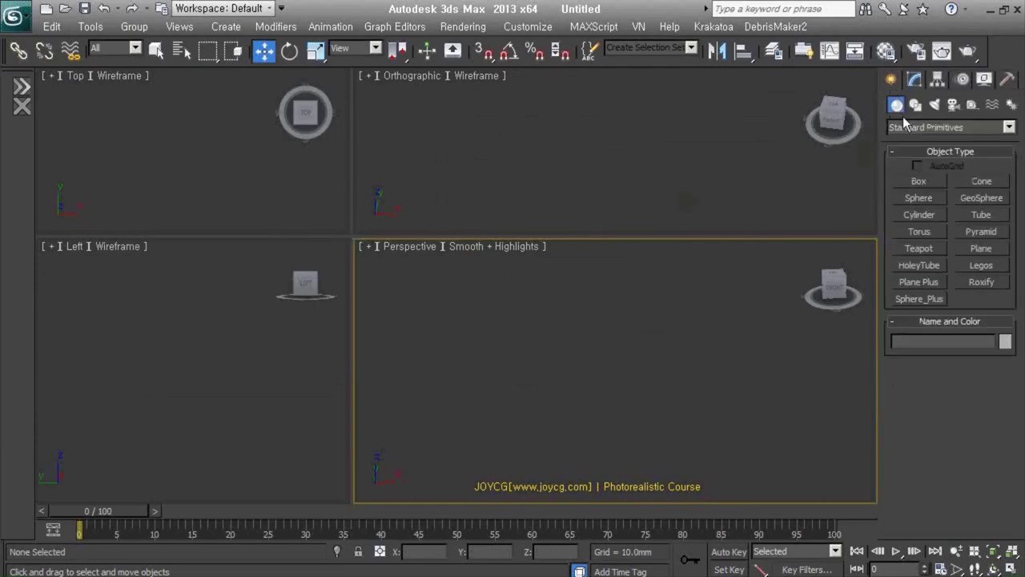
click(915, 105)
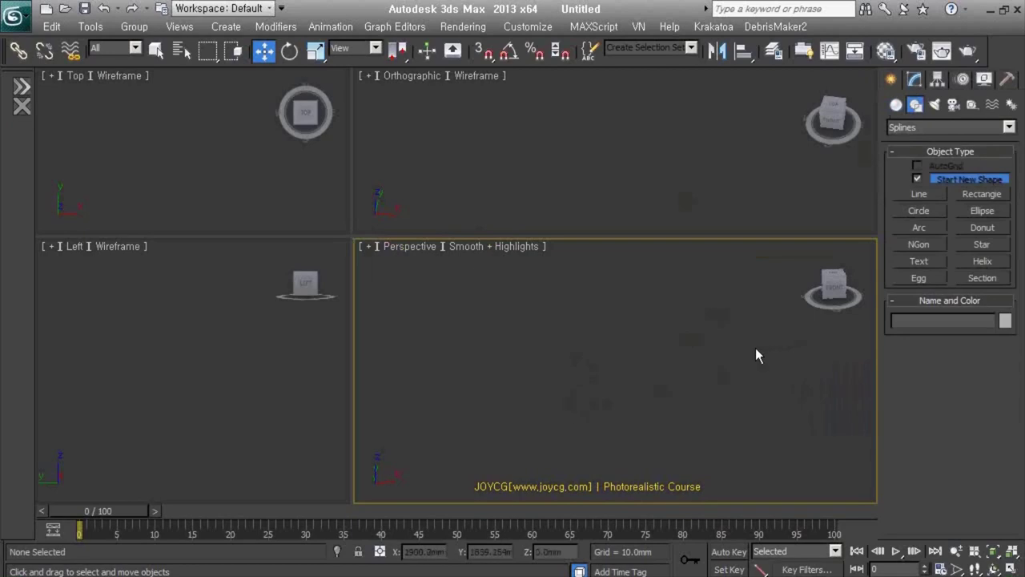
right_click(362, 227)
key(f)
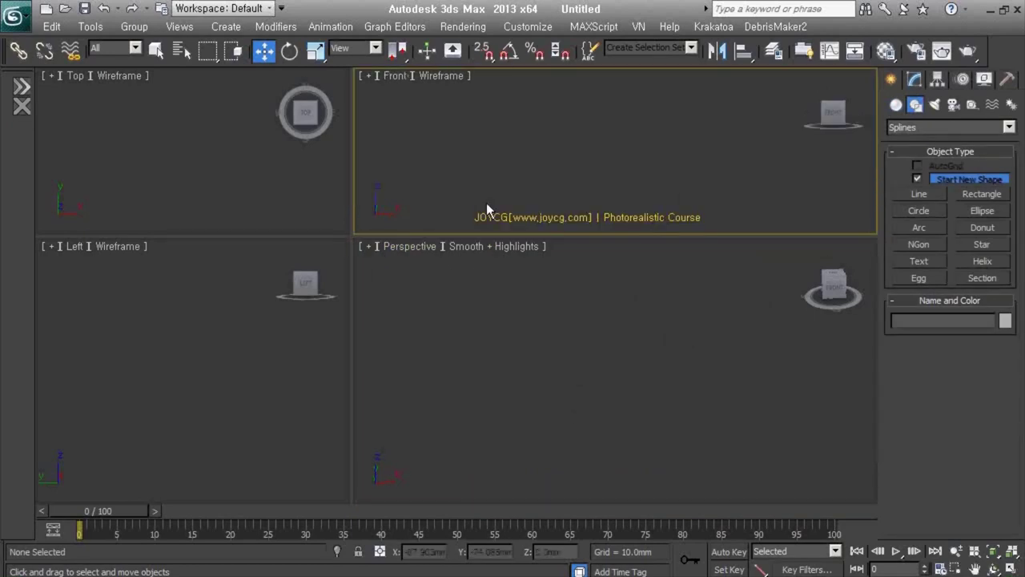
mouse_move(353, 237)
mouse_down()
mouse_move(575, 463)
mouse_move(398, 392)
mouse_up()
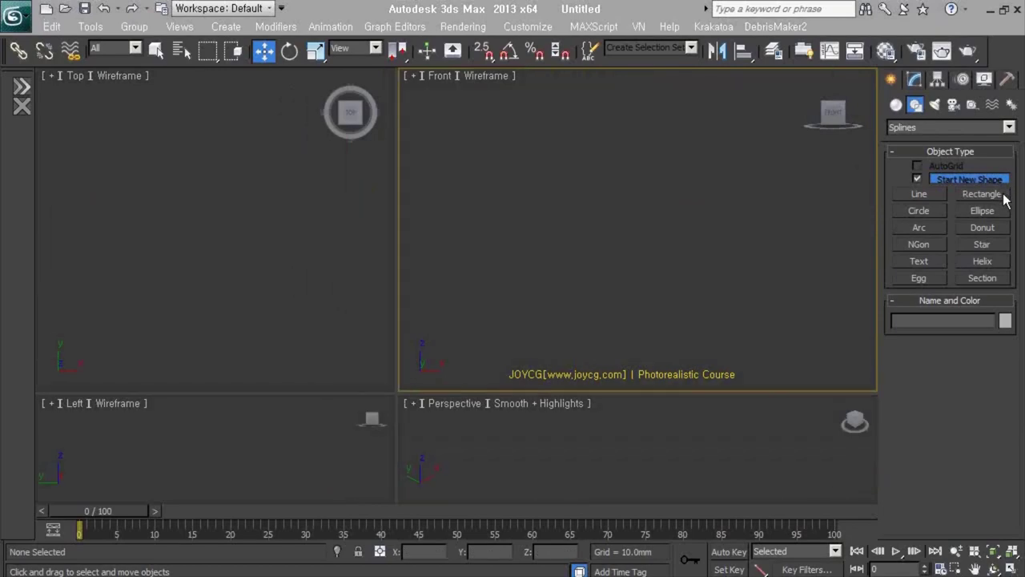
click(981, 194)
click(121, 221)
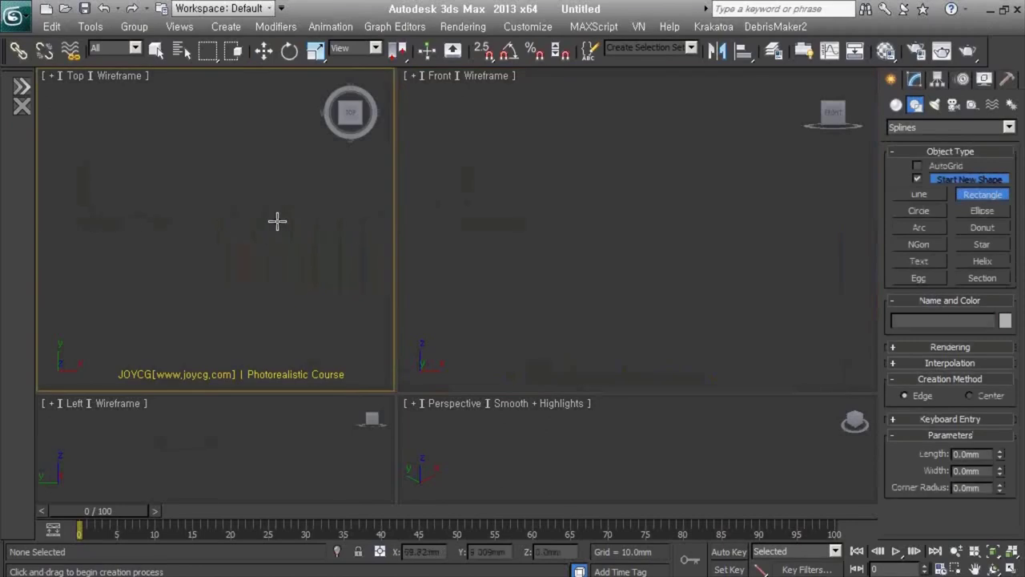
Draw a straight horizontal line, Line001, across the Top viewport.
click(922, 193)
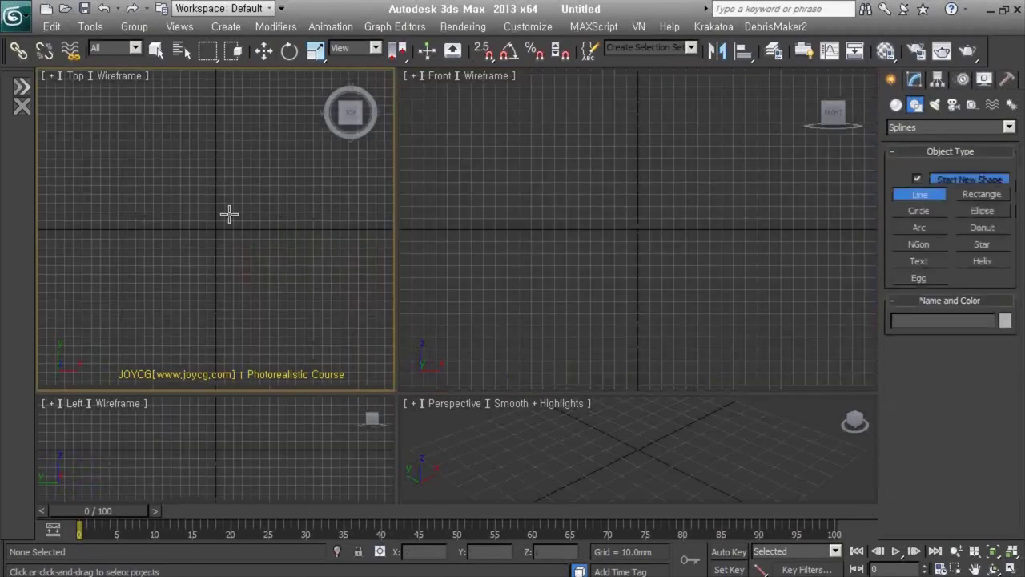
scroll(153, 233, down, 3)
middle_drag(153, 233, 110, 231)
click(67, 232)
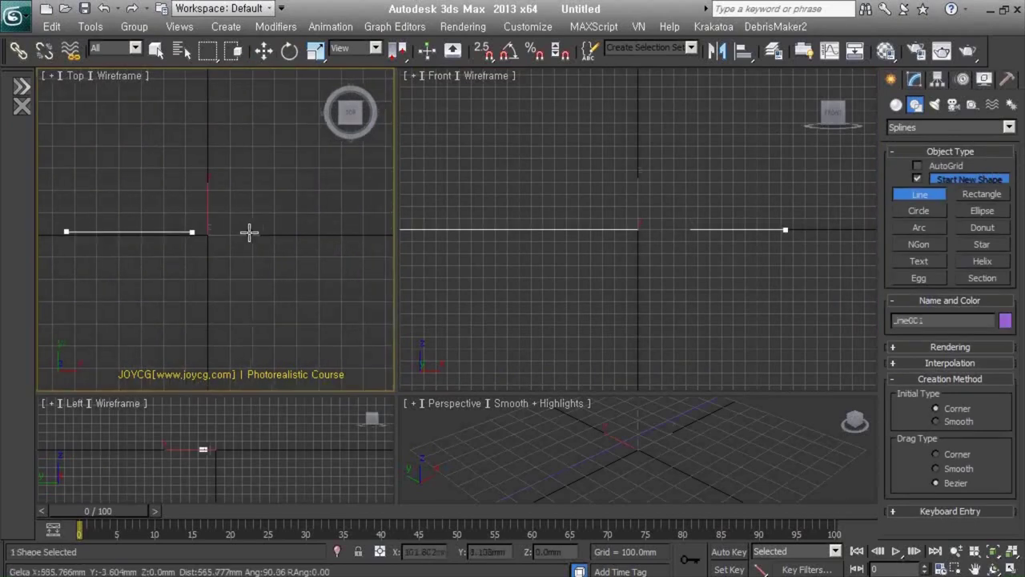
click(368, 230)
right_click(367, 230)
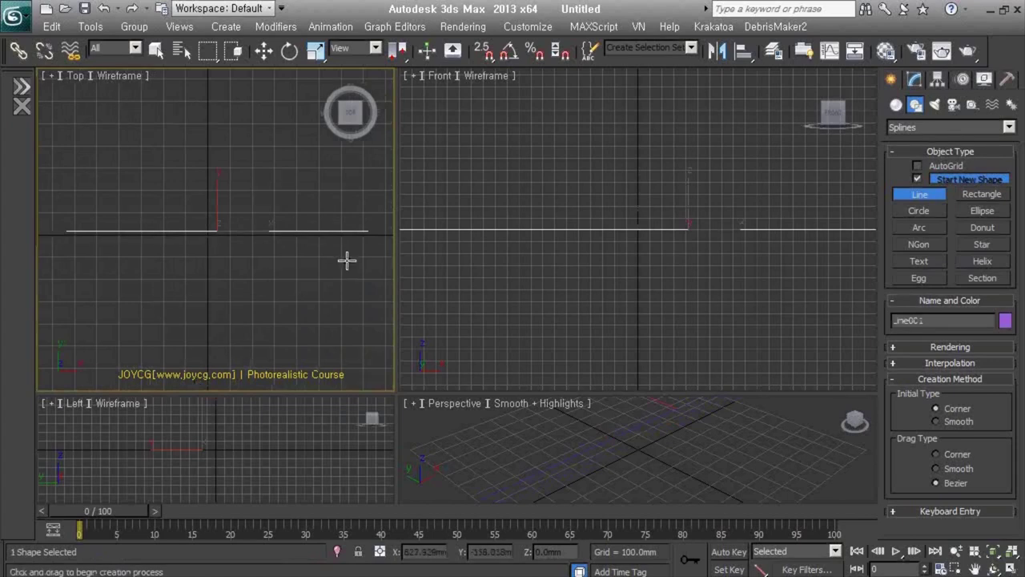
Resize the viewports and pan the Perspective and Front views to frame Line001.
scroll(610, 457, down, 4)
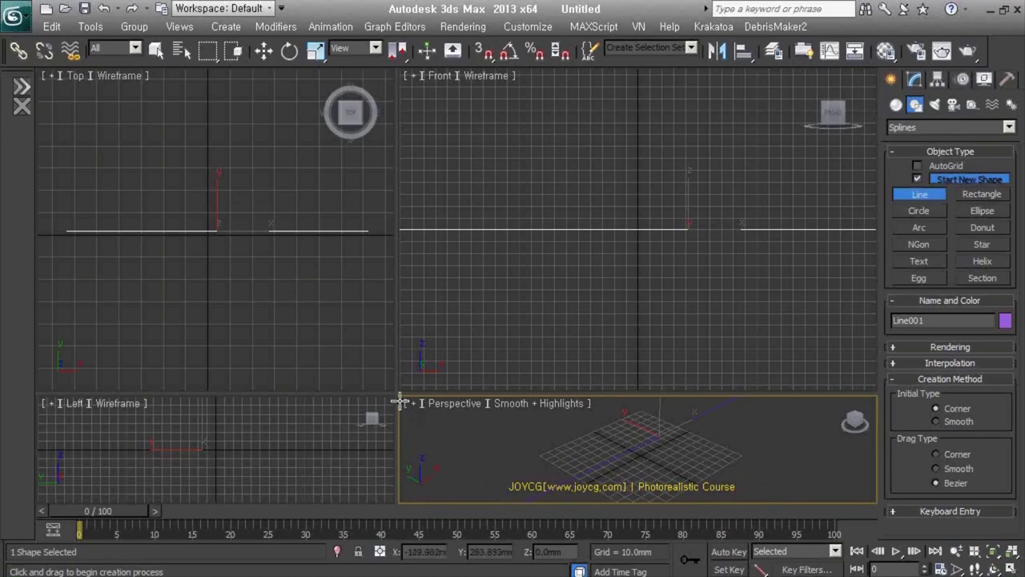
drag(397, 394, 395, 219)
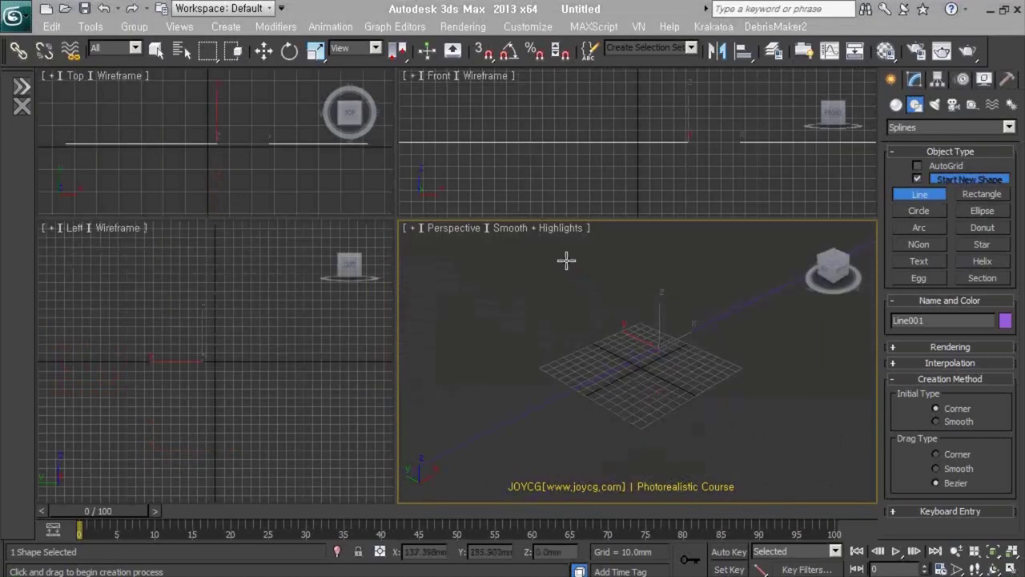
scroll(571, 349, up, 5)
middle_drag(571, 349, 573, 337)
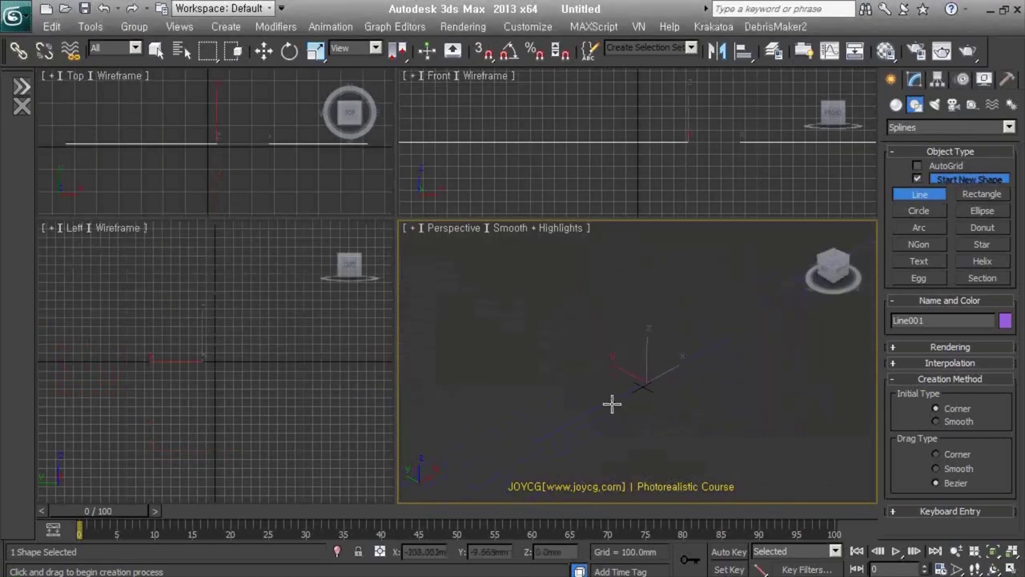
scroll(213, 347, up, 3)
scroll(211, 414, up, 3)
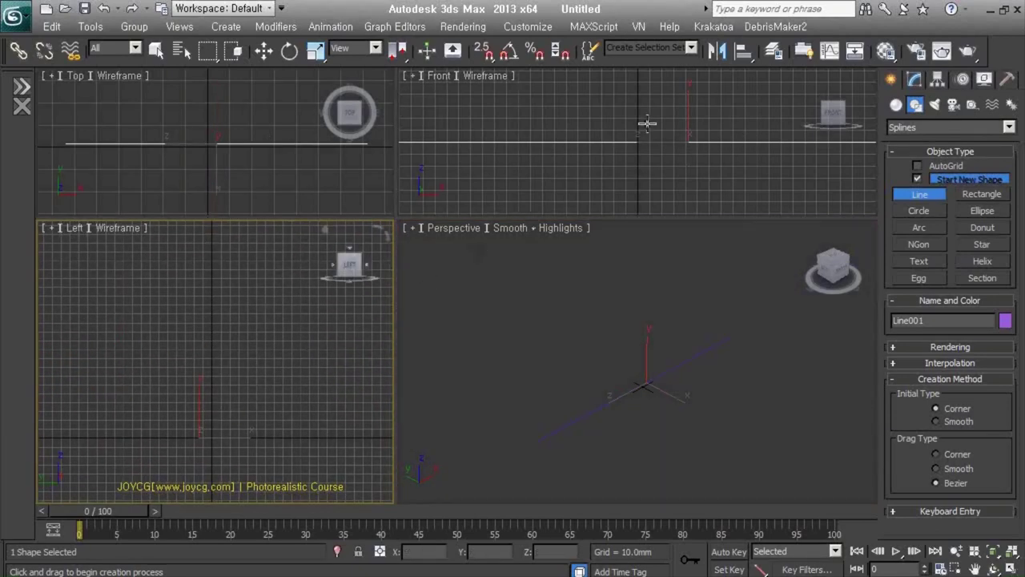
middle_drag(647, 190, 632, 226)
scroll(606, 148, down, 3)
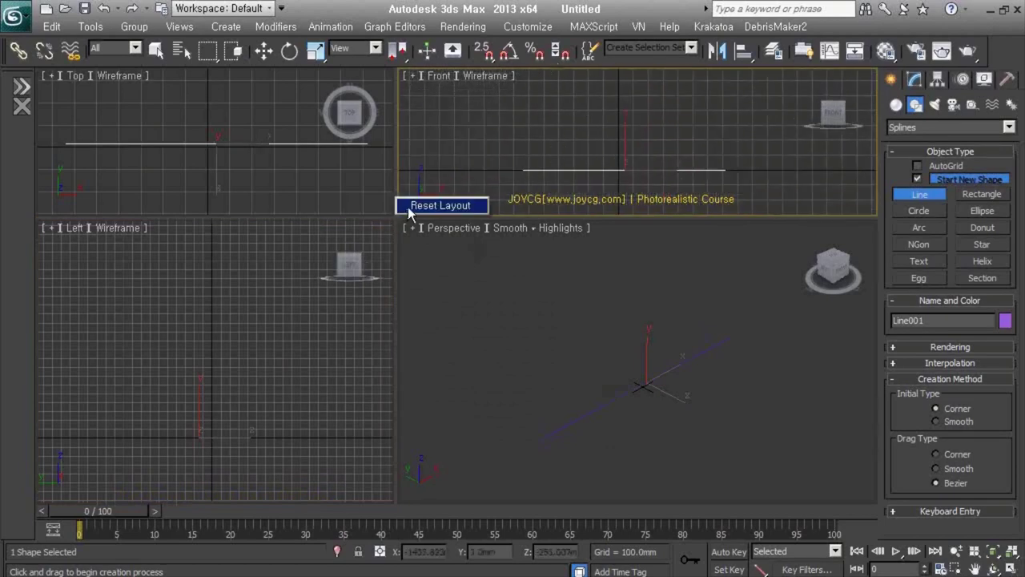
drag(397, 221, 457, 286)
click(300, 338)
Hide the grid and draw an upright line, Line002, in the Left viewport.
key(g)
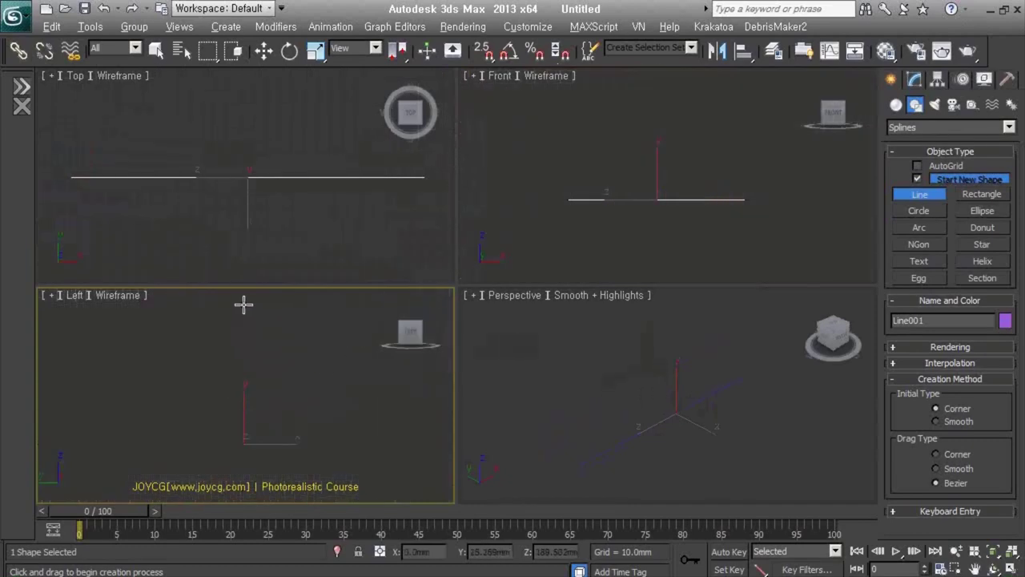
click(245, 303)
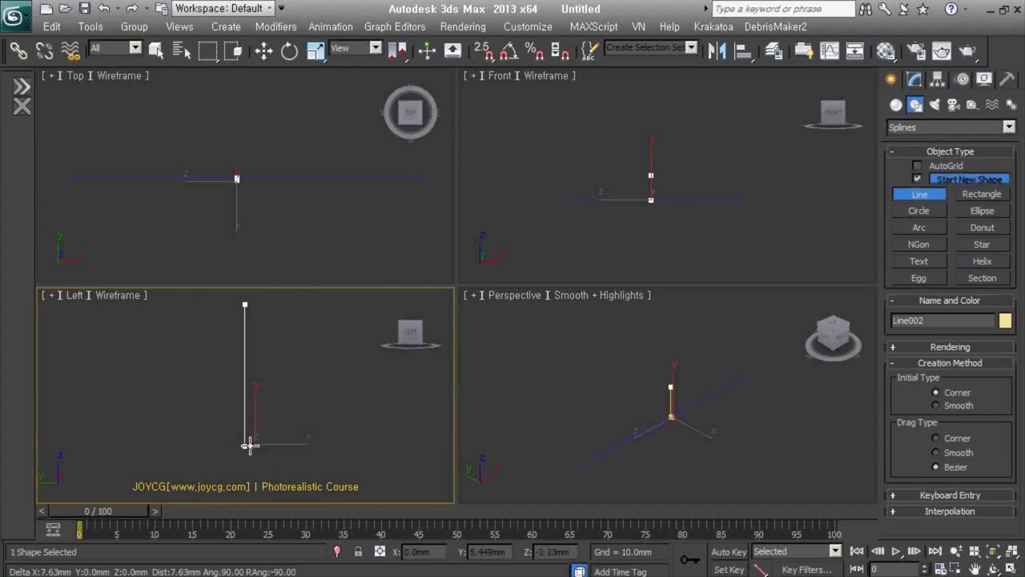
click(247, 445)
right_click(249, 445)
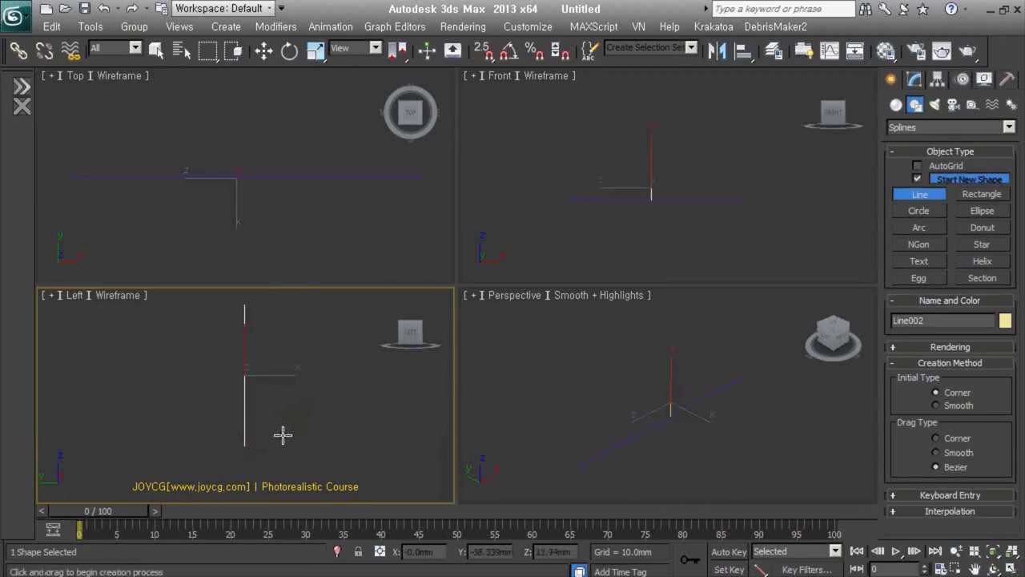
click(258, 443)
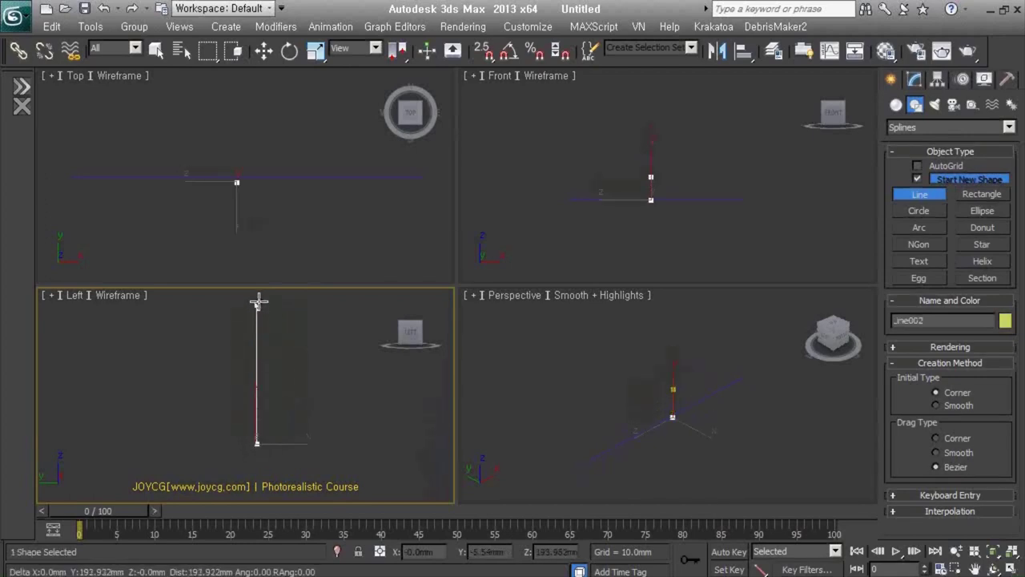
middle_drag(256, 320, 253, 387)
click(254, 318)
right_click(254, 319)
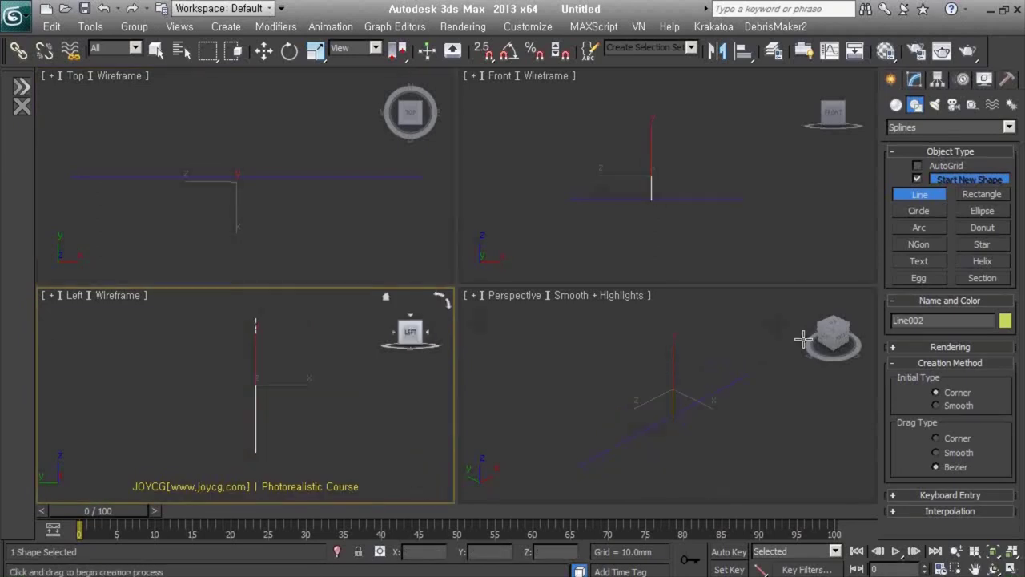
right_click(659, 355)
right_click(696, 385)
Raise Line002's top vertex to 770 mm height in Vertex sub-object mode.
key(w)
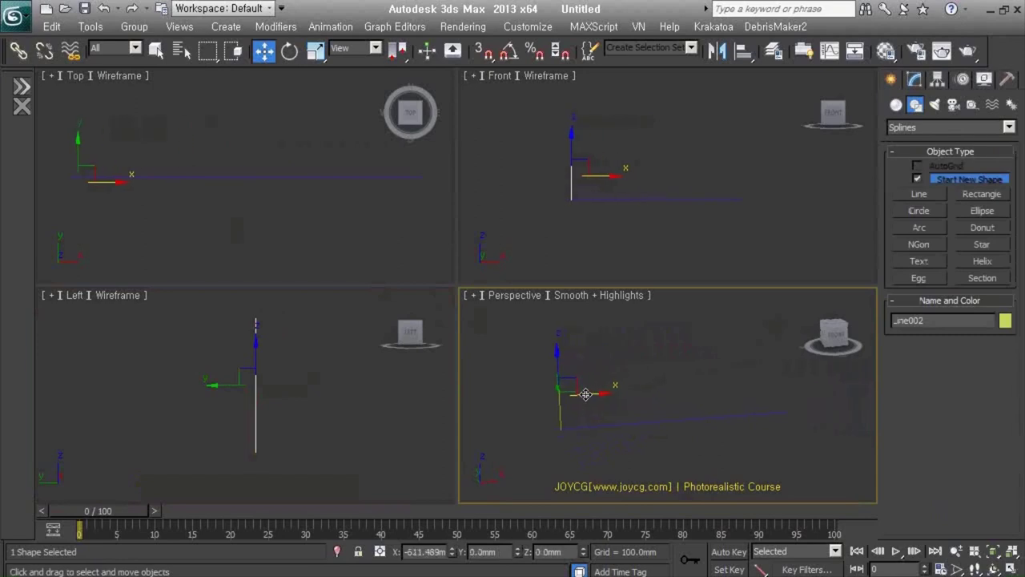
click(920, 83)
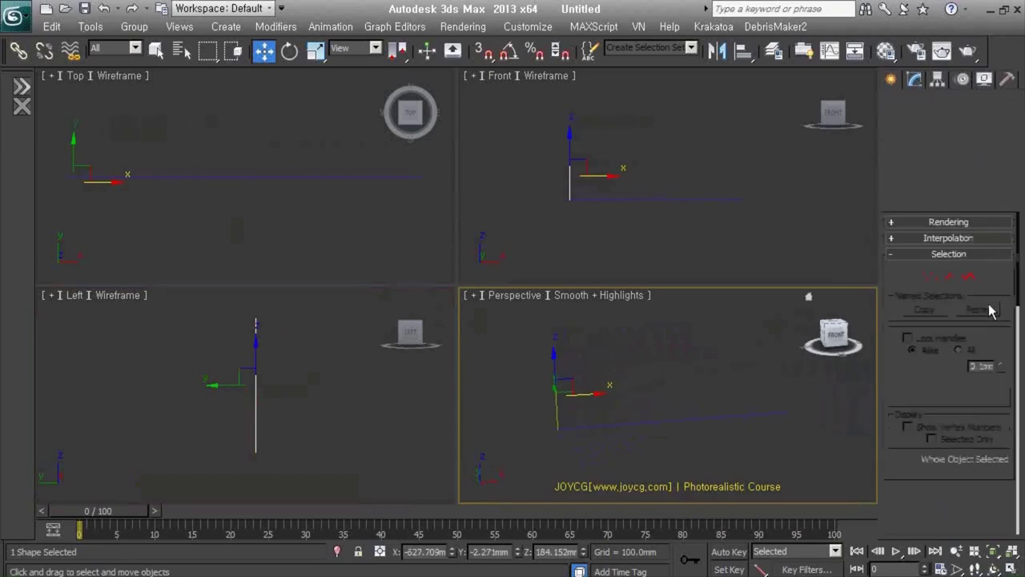
click(929, 276)
click(556, 359)
drag(556, 359, 556, 344)
middle_drag(567, 385, 625, 358)
drag(625, 358, 632, 336)
middle_drag(633, 336, 680, 360)
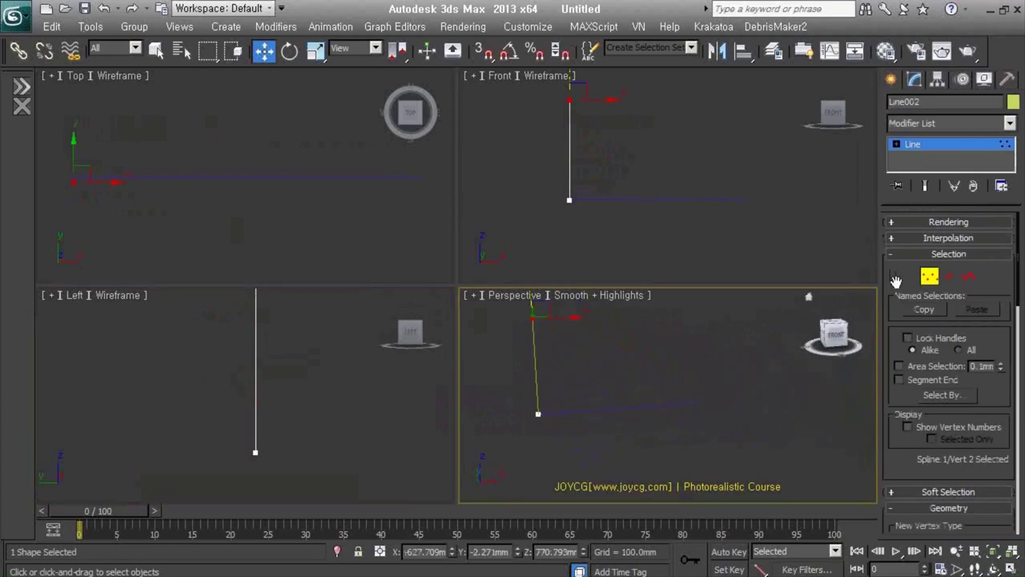
click(929, 276)
click(892, 80)
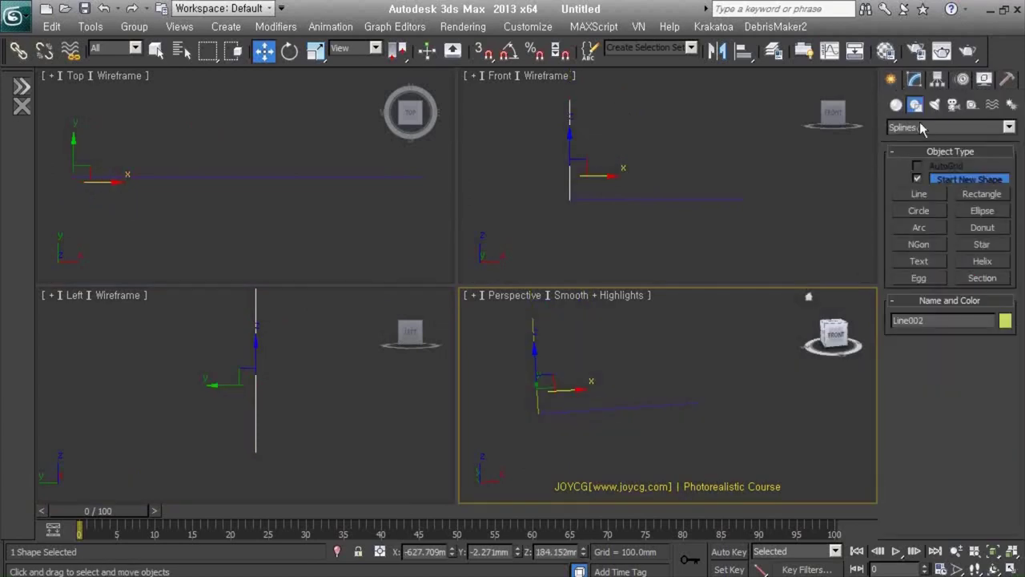
click(897, 105)
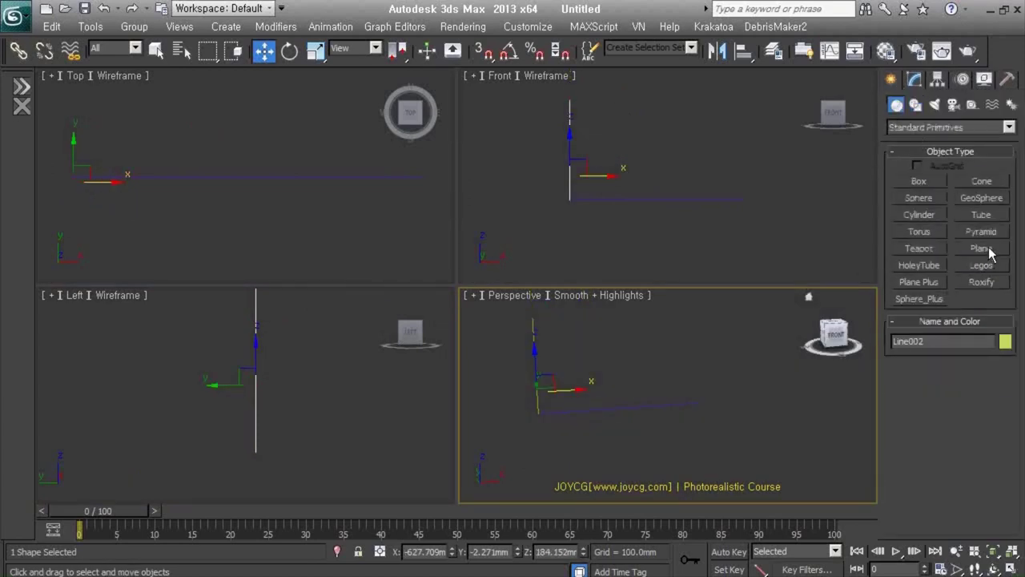
Draw a plane near the origin and size it to 100 mm length and 100 mm width.
click(989, 250)
alt+middle_drag(675, 437, 678, 415)
drag(677, 415, 683, 422)
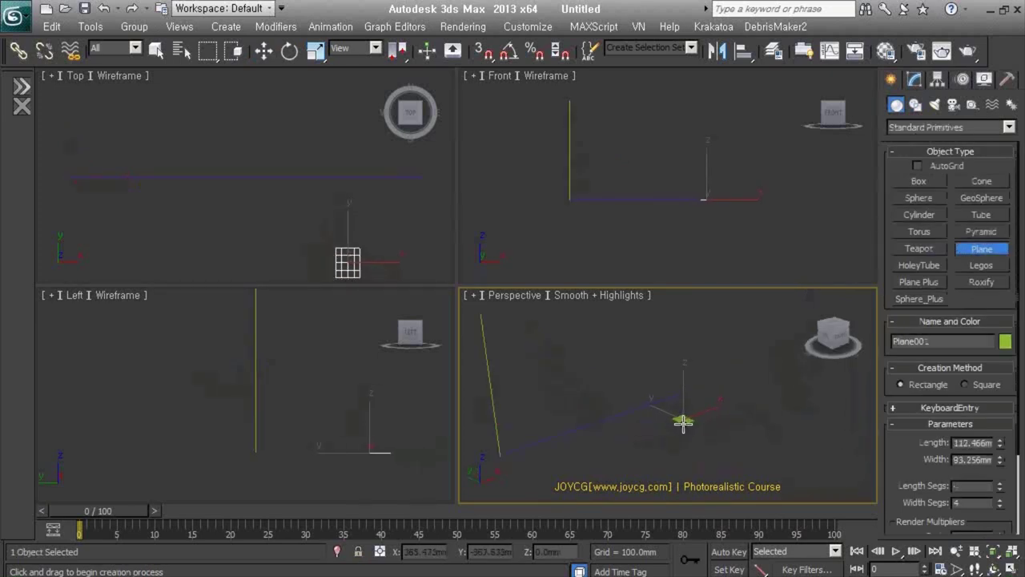
scroll(682, 423, up, 5)
double_click(986, 443)
text(400)
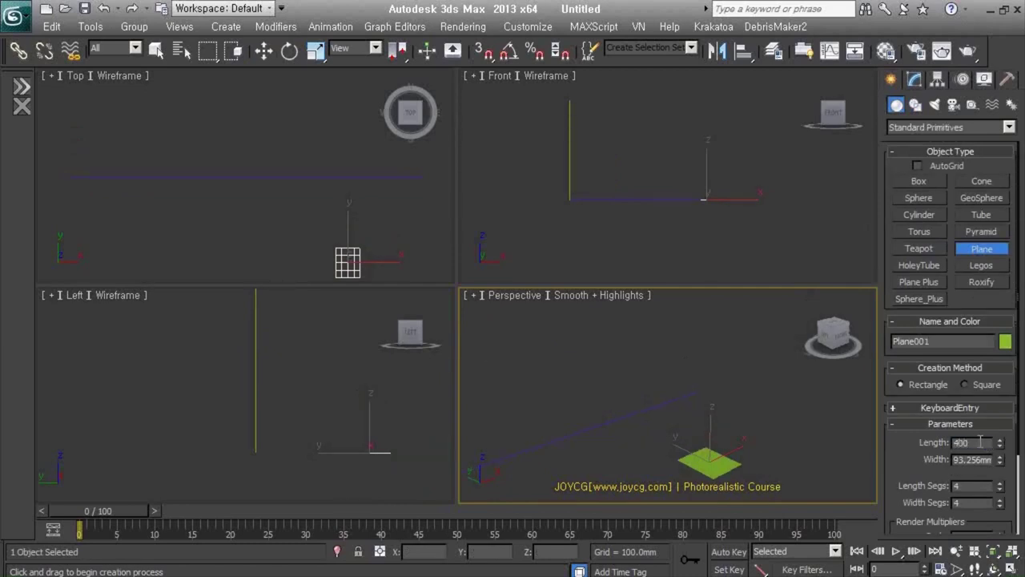
key(Tab)
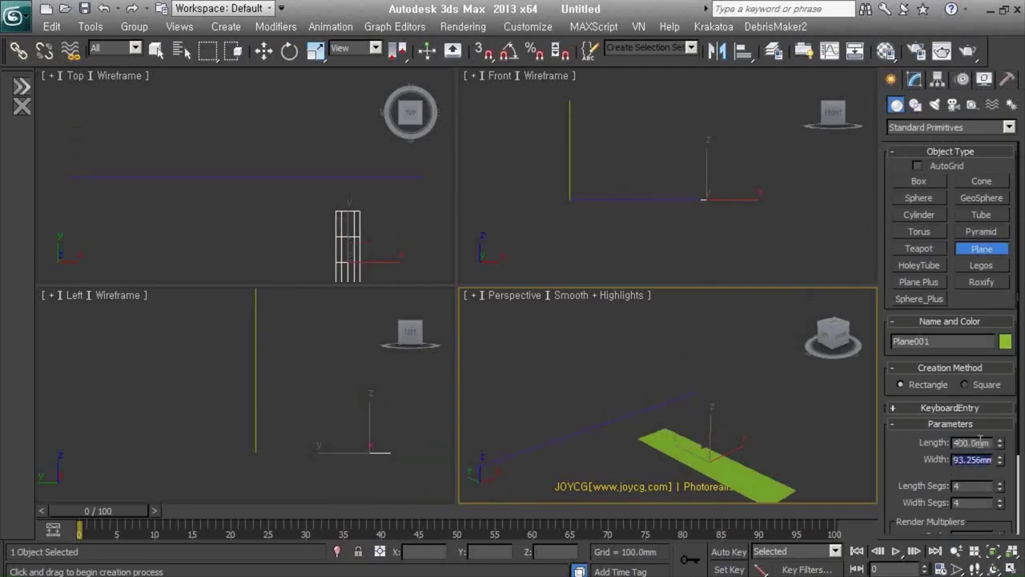
double_click(980, 442)
text(100)
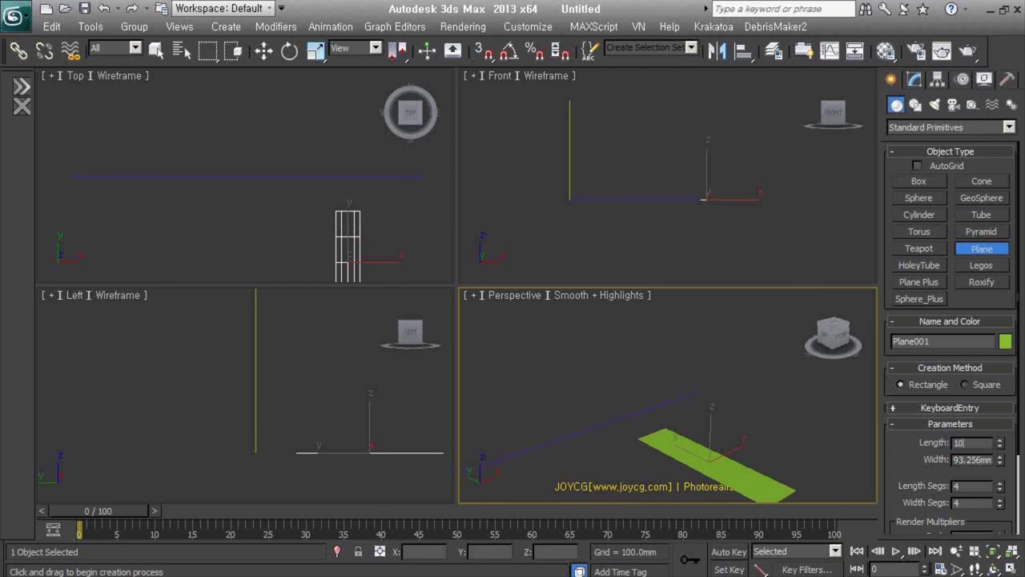
key(Tab)
text(100)
key(Return)
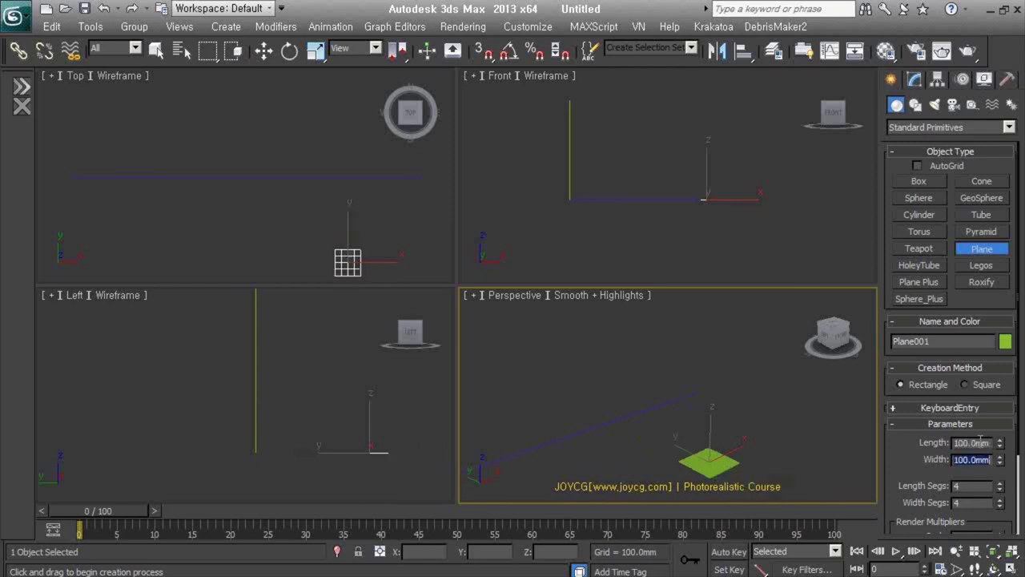
Reduce the plane to 1 segment, show edged faces, and convert it to Editable Poly.
drag(999, 488, 1004, 492)
alt+middle_drag(769, 458, 694, 418)
key(F4)
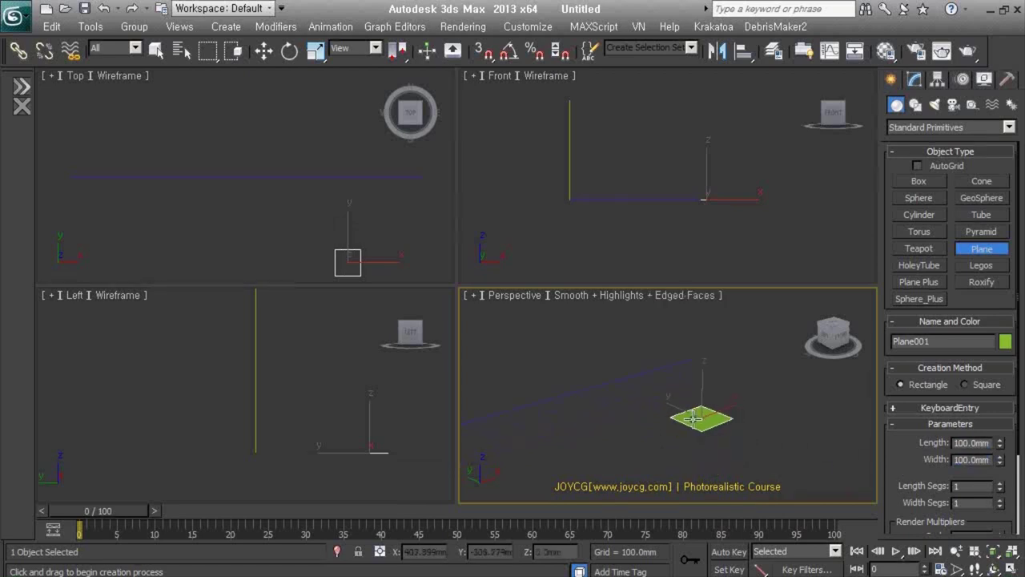
right_click(693, 418)
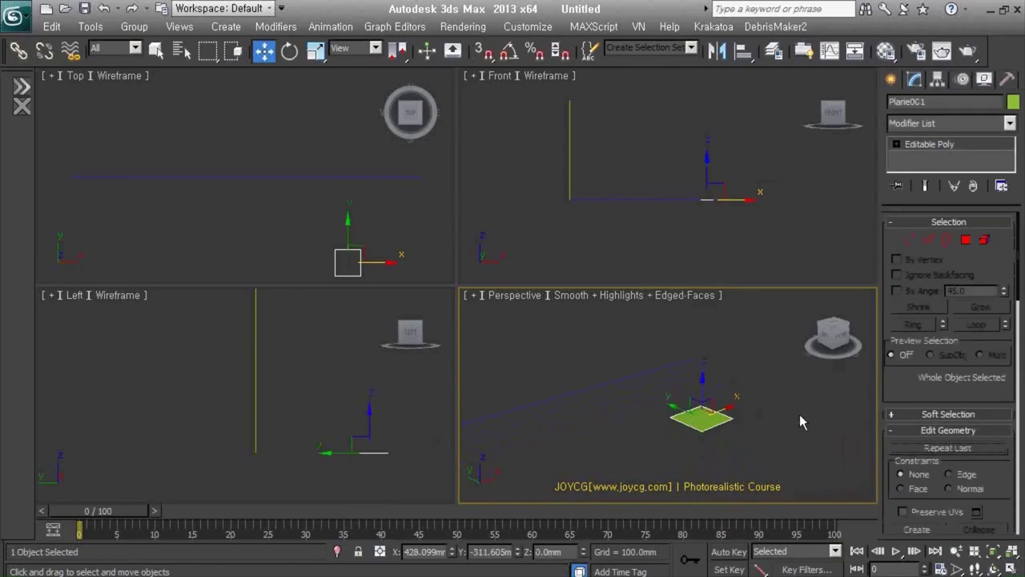
Extrude the plane's single polygon upward into a thick block.
click(966, 240)
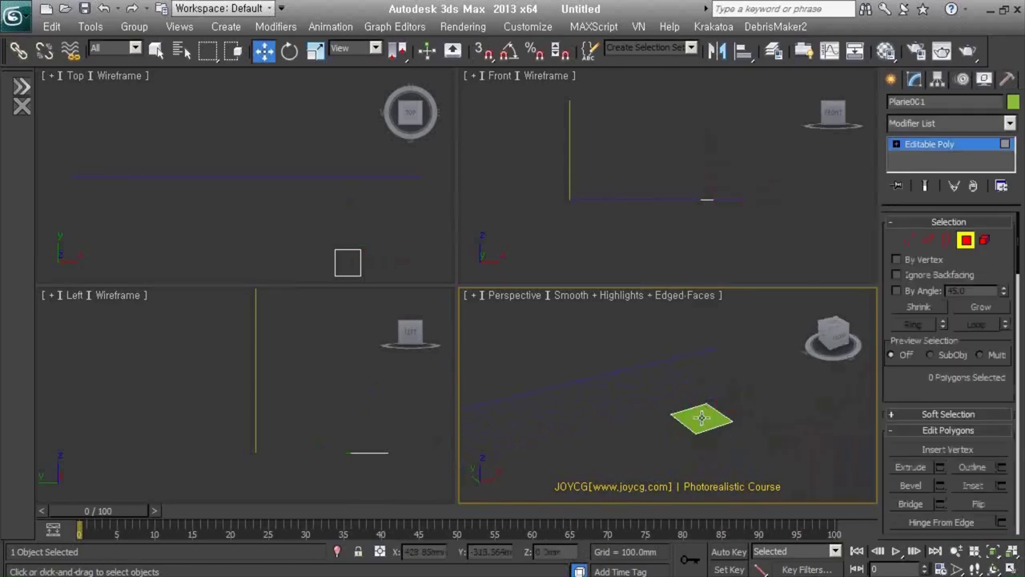
click(703, 417)
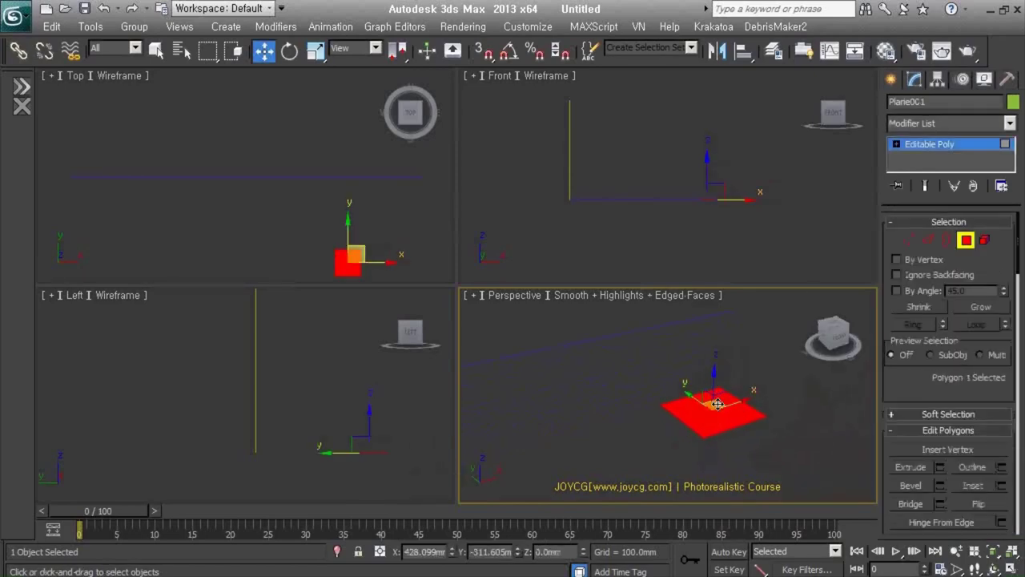
right_click(712, 321)
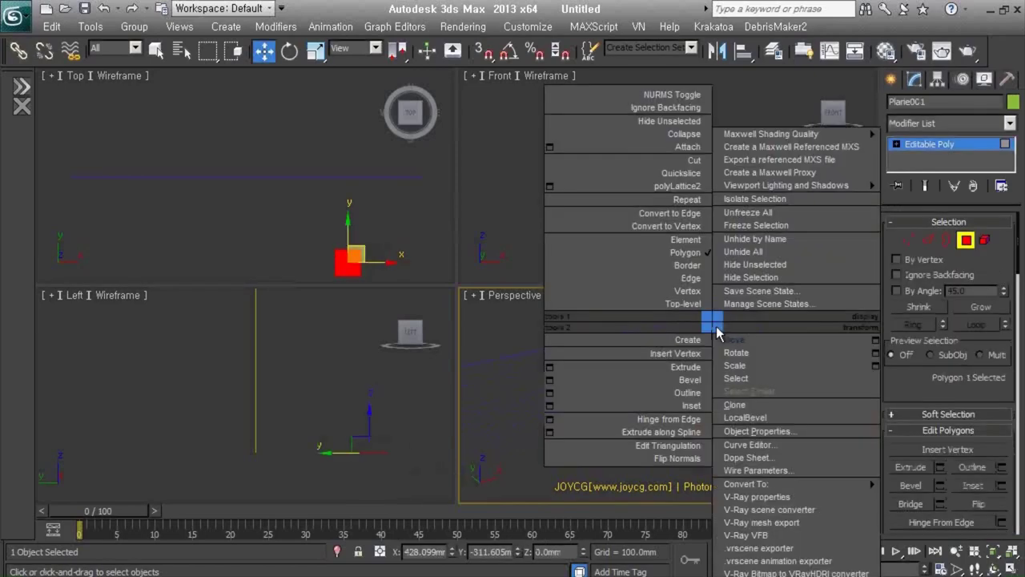
click(689, 367)
drag(719, 440, 727, 355)
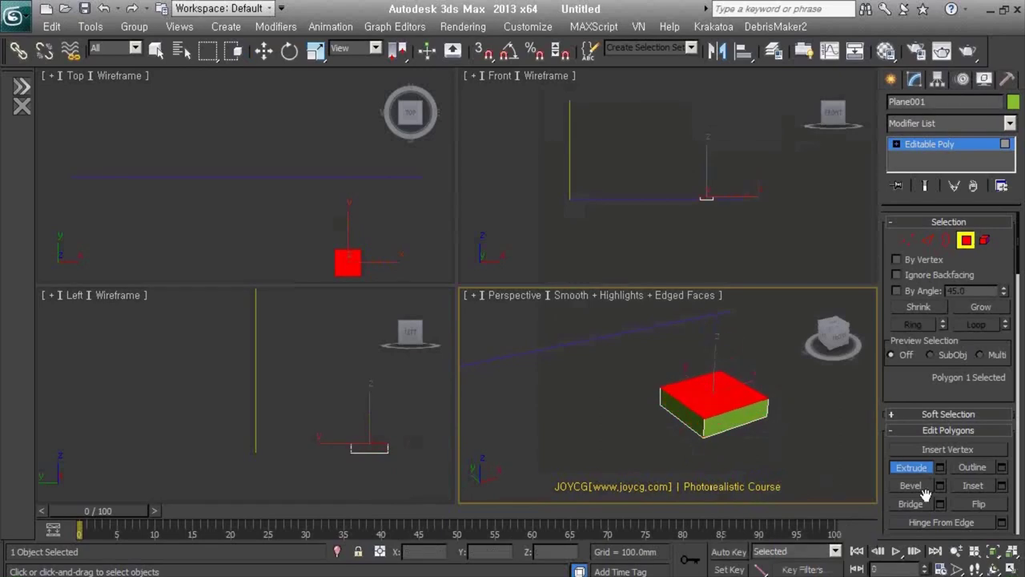
scroll(927, 393, down, 3)
scroll(950, 329, down, 2)
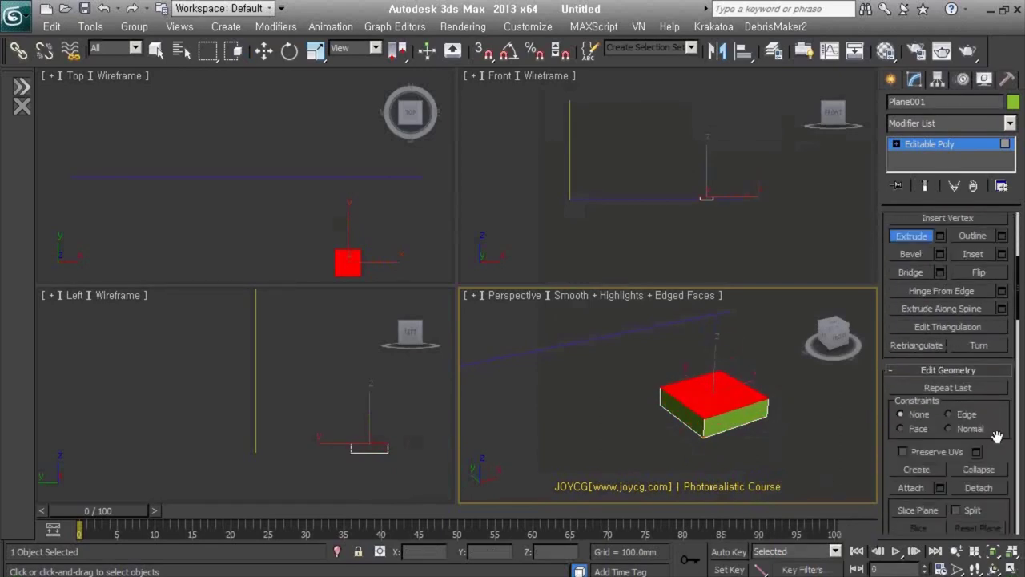
scroll(997, 436, down, 2)
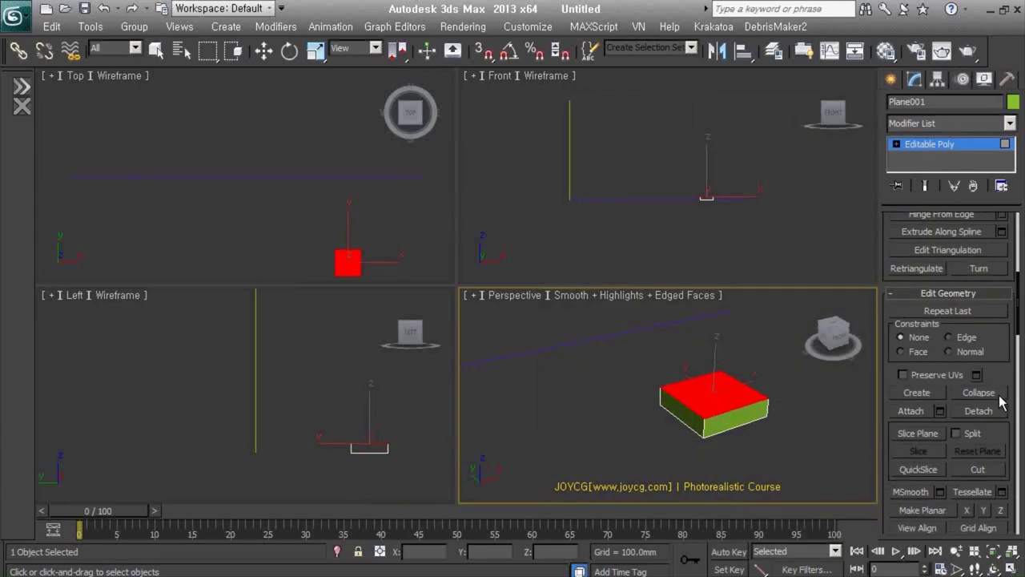
Collapse the block's top face to a point to make a pyramid, then exit sub-object mode.
key(w)
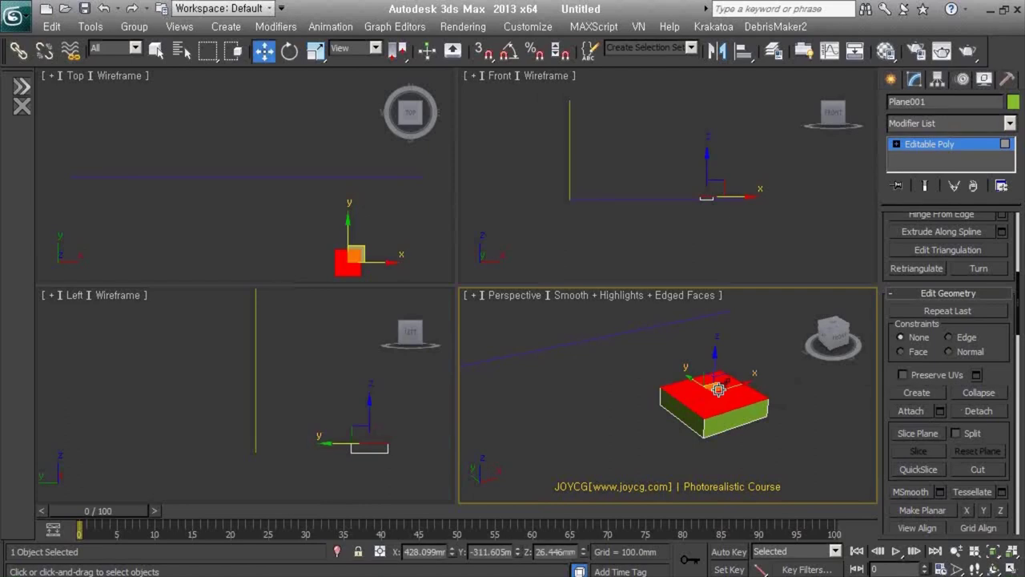
drag(927, 204, 928, 253)
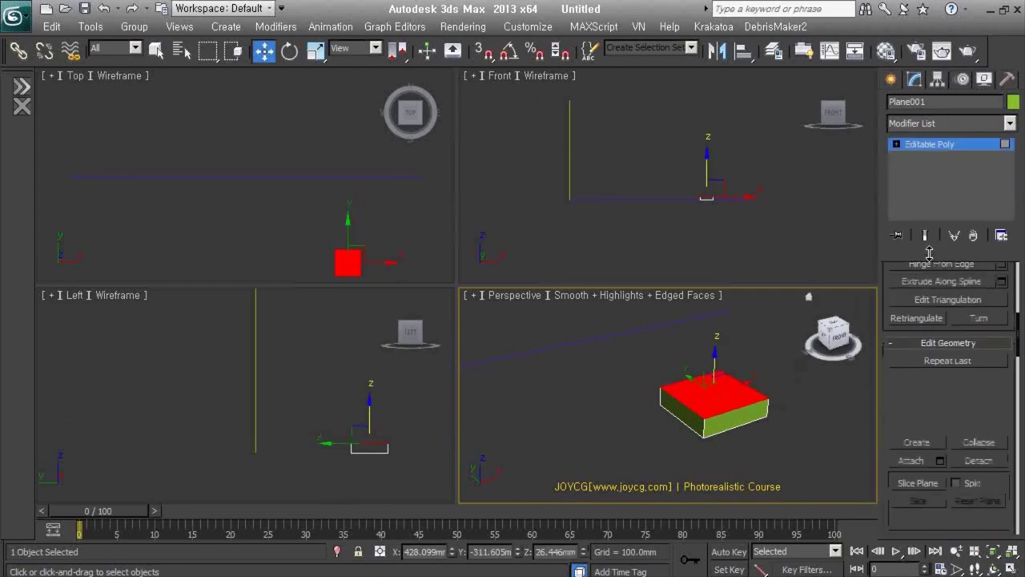
click(897, 145)
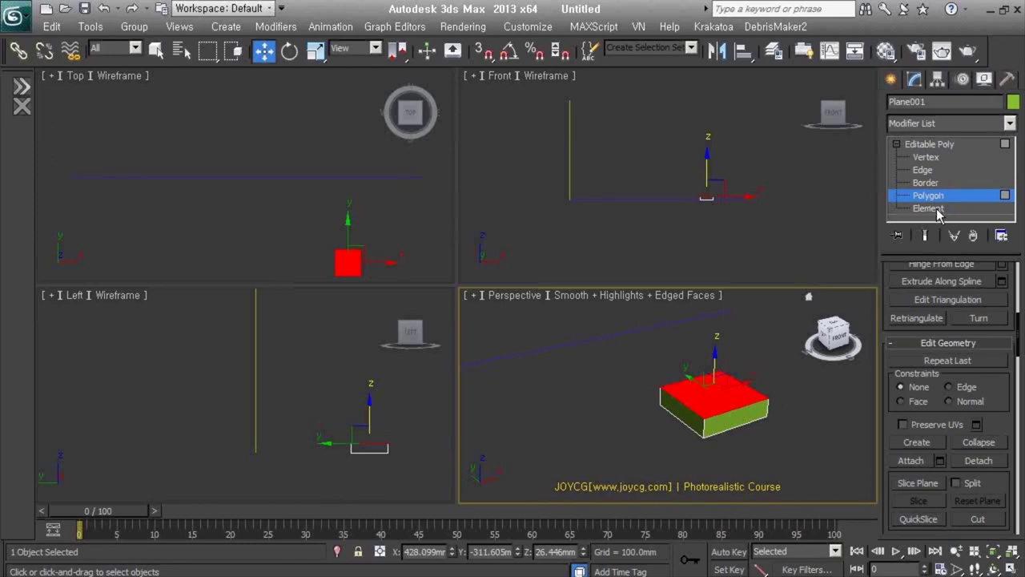
click(926, 157)
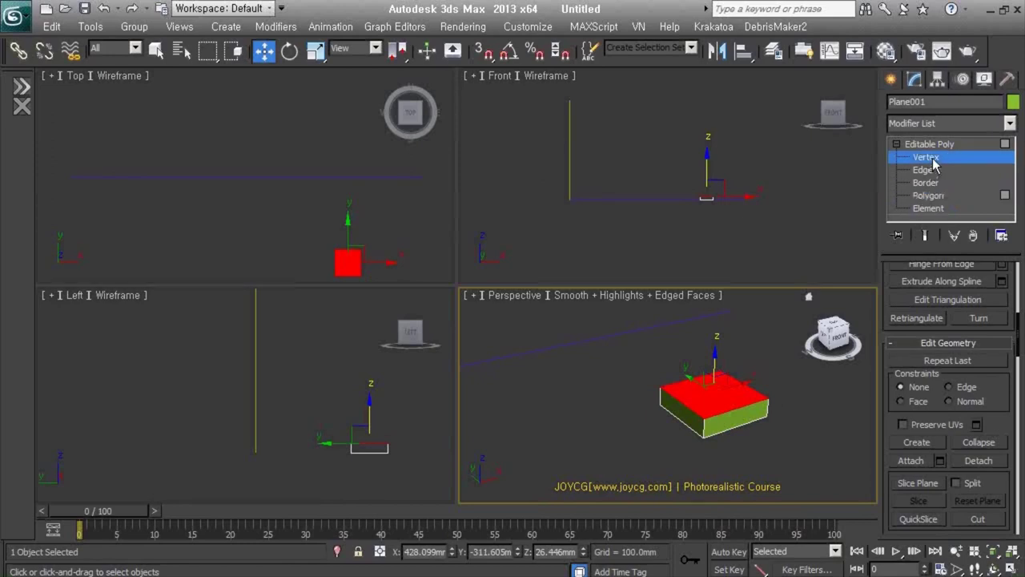
click(768, 390)
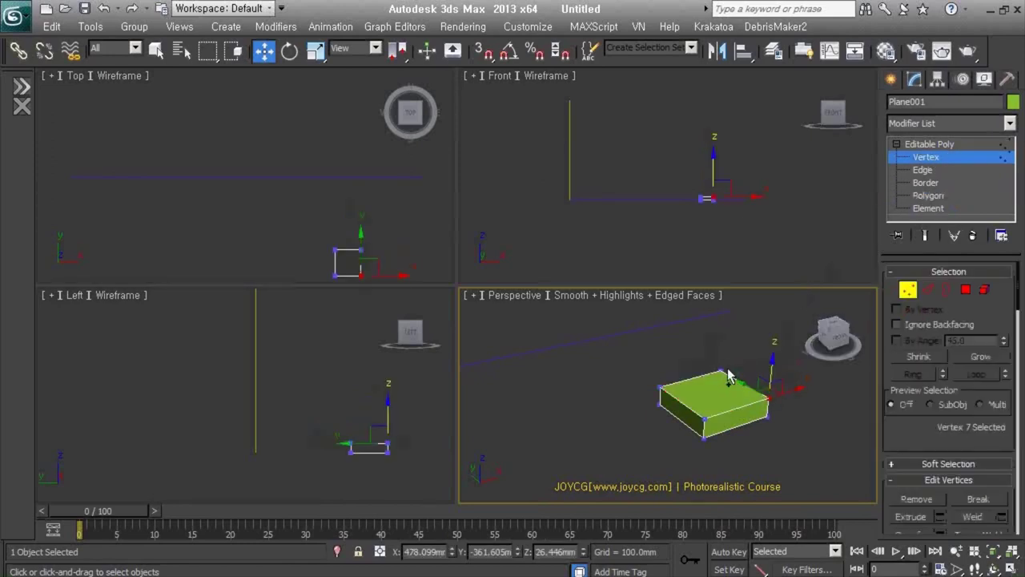
click(926, 289)
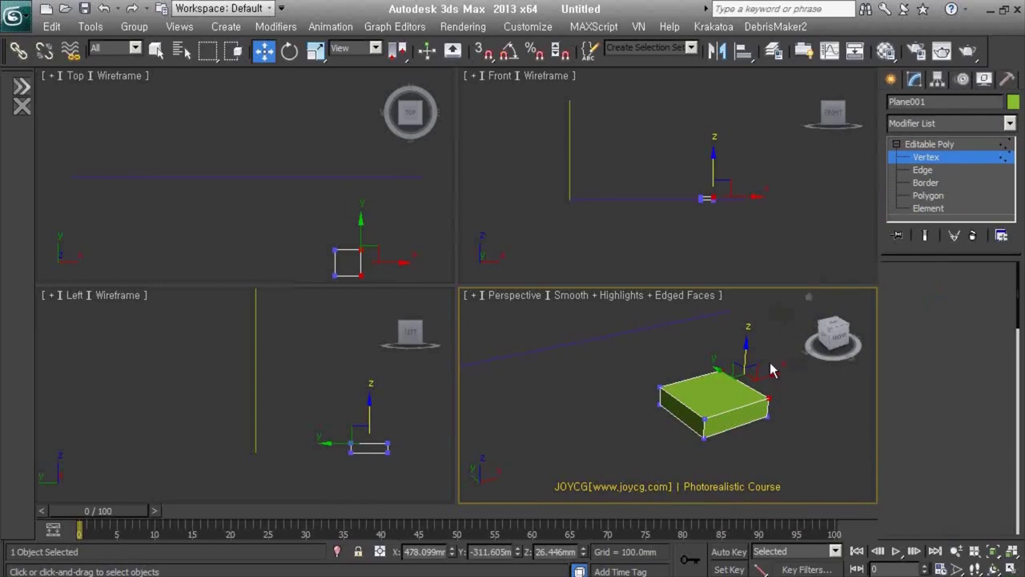
click(965, 290)
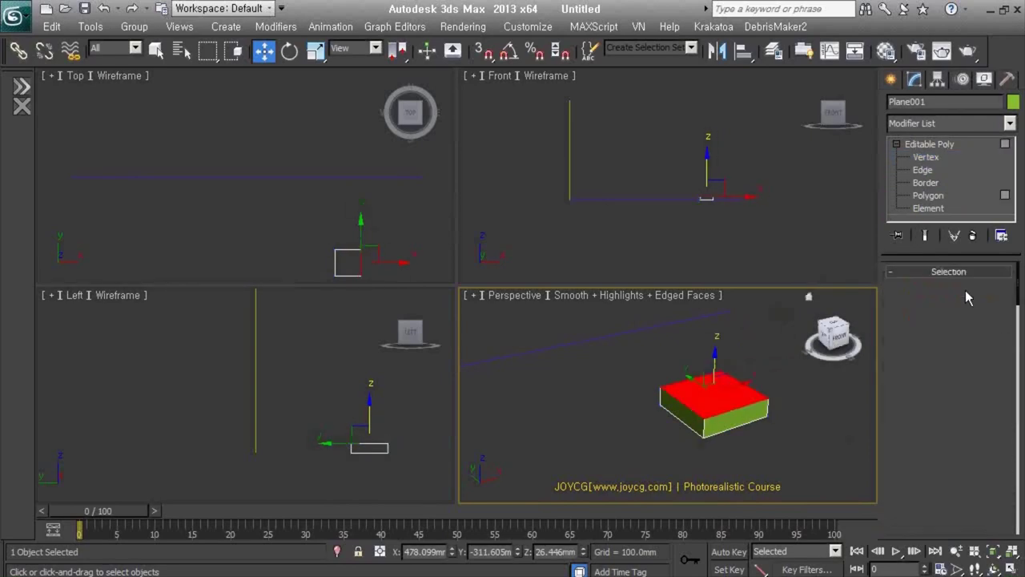
drag(929, 447, 923, 327)
scroll(924, 327, down, 5)
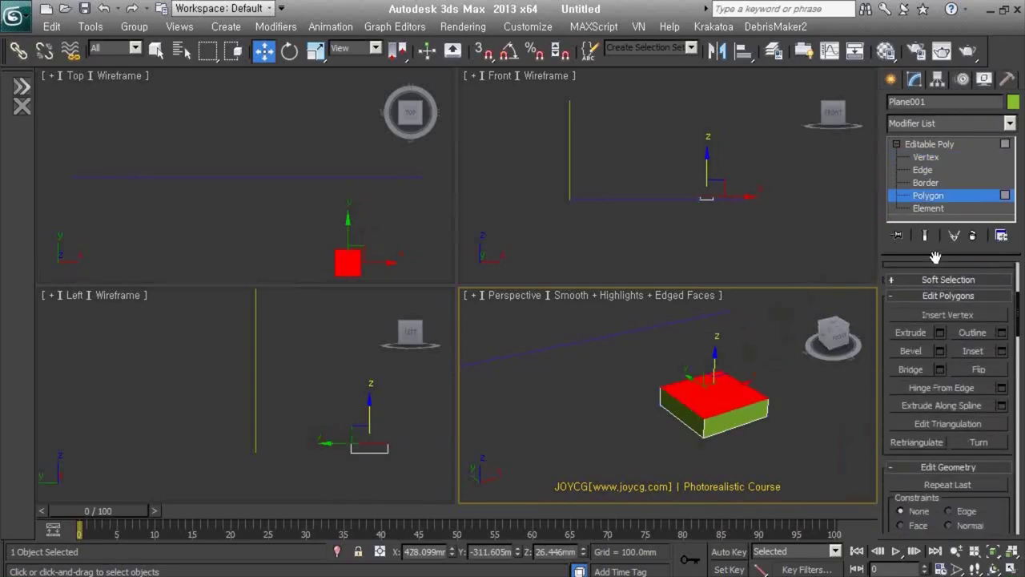
click(979, 413)
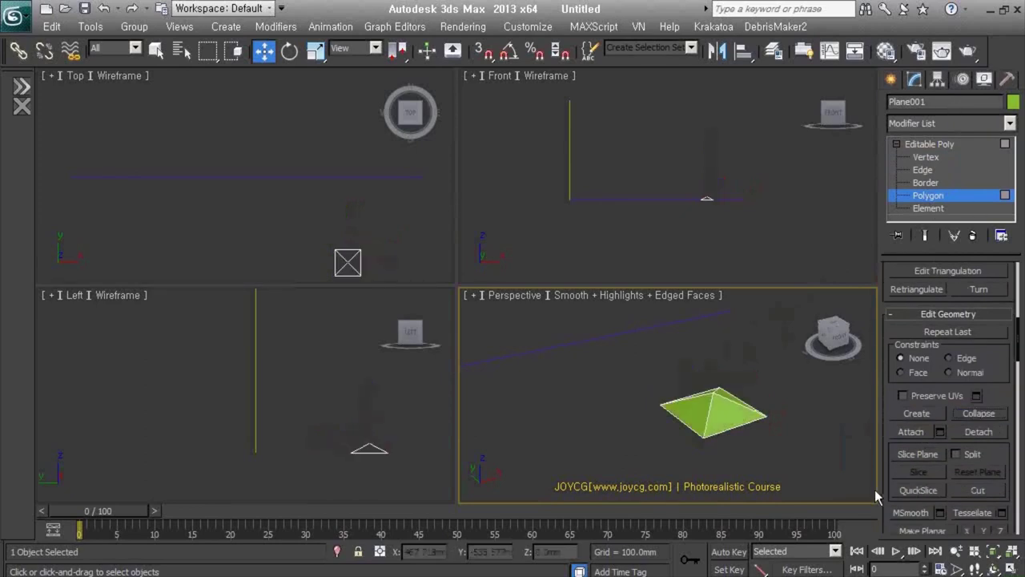
click(949, 197)
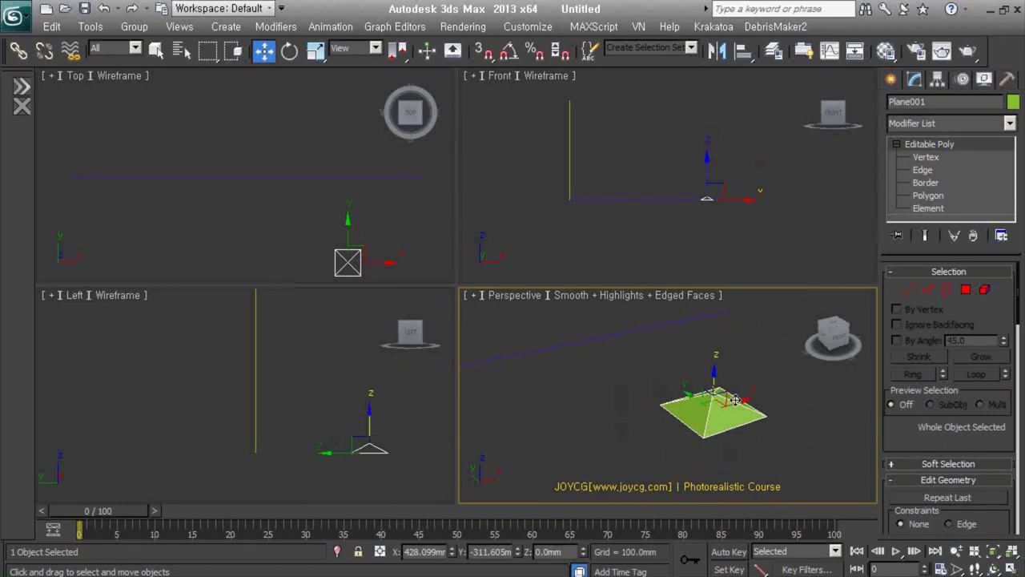
click(891, 80)
Create a RailClone Pro object from the Itoo Software category beside the pyramid.
alt+middle_drag(683, 415, 681, 434)
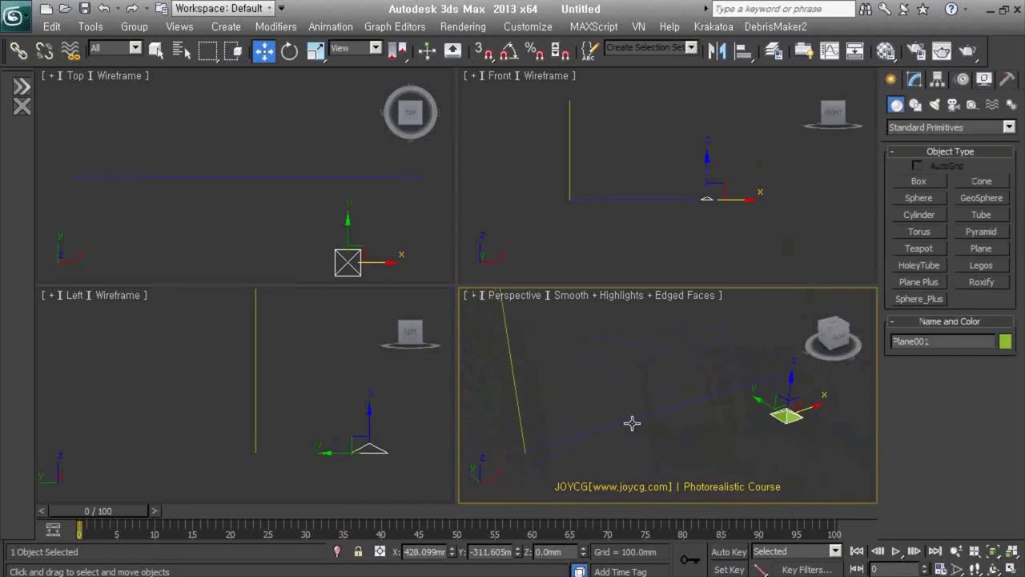
mouse_move(673, 404)
alt+middle_down()
mouse_move(629, 411)
mouse_move(653, 441)
mouse_move(643, 416)
alt+middle_up()
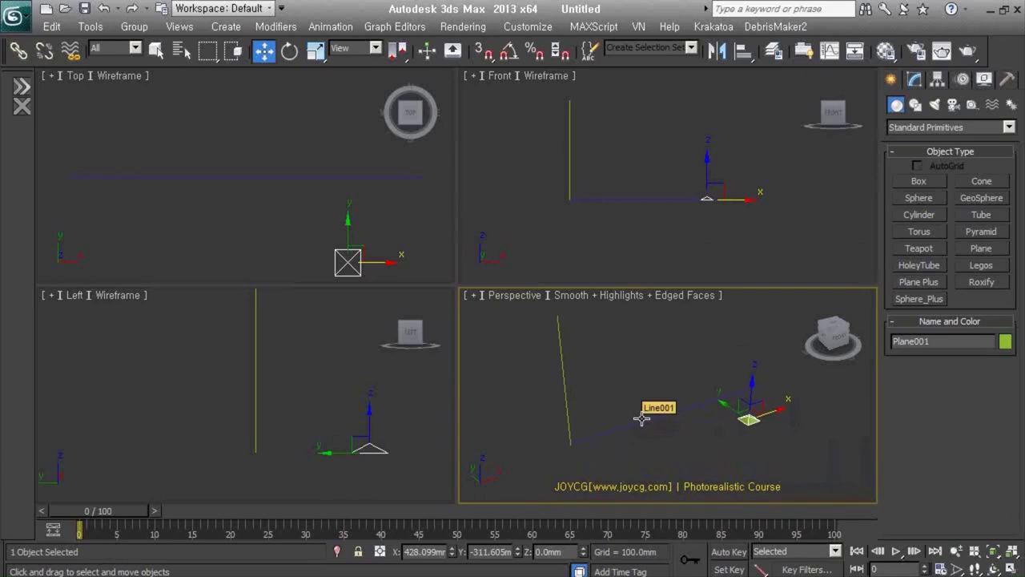
click(917, 128)
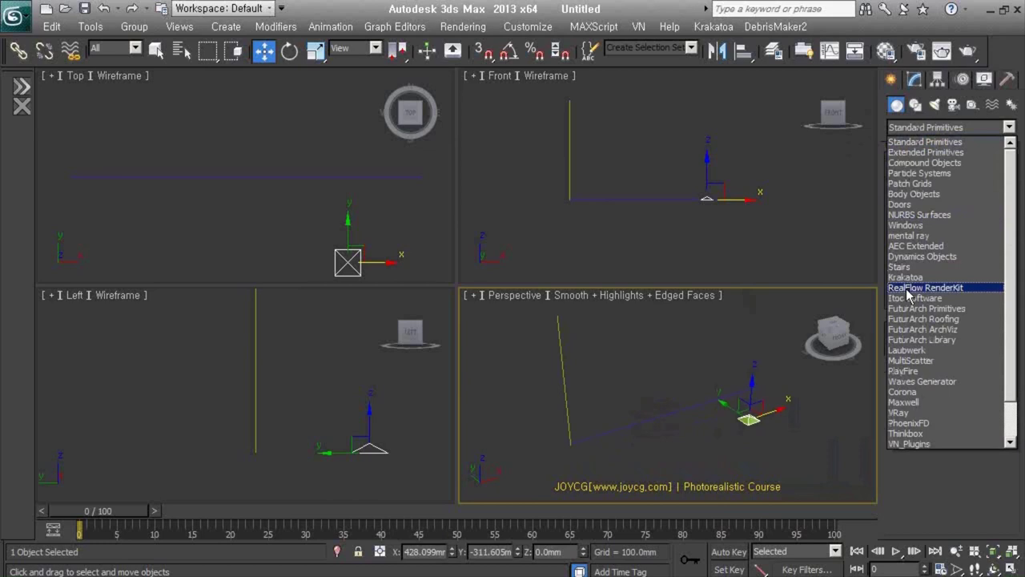
click(909, 298)
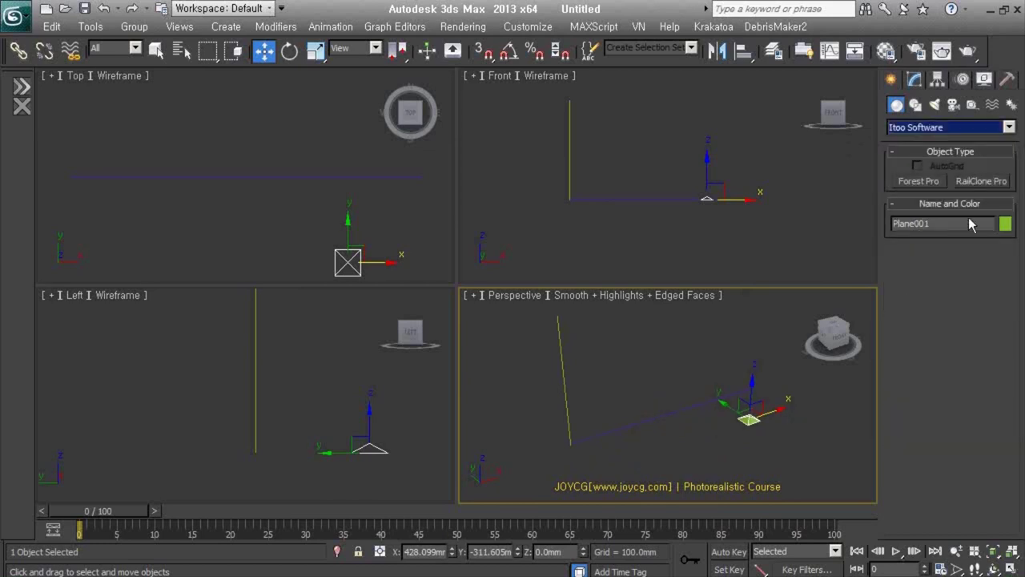
click(984, 182)
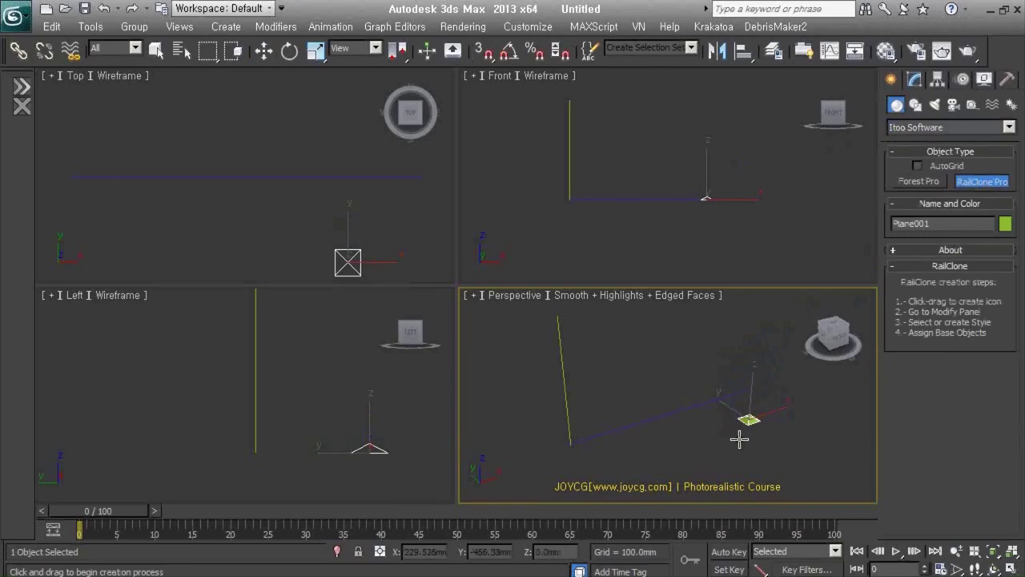
drag(727, 432, 690, 440)
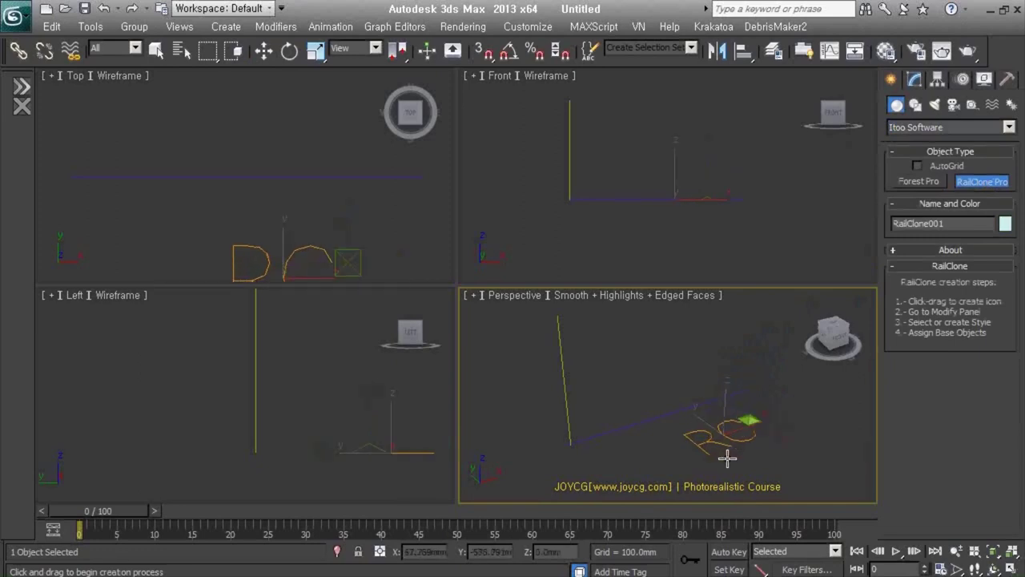
click(914, 79)
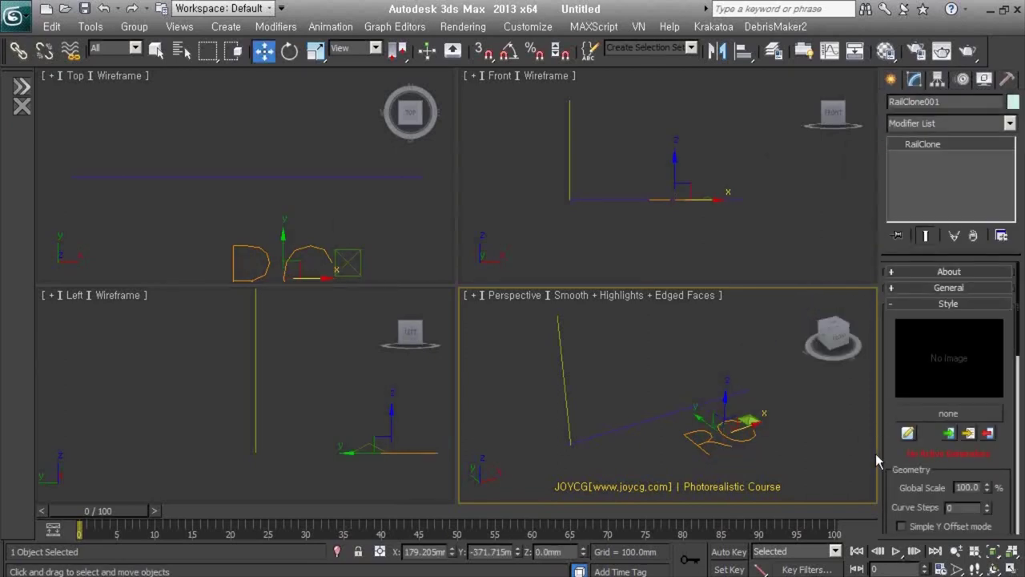
Add an Array 2S generator with Line001 and Line002 as its X and Y splines.
click(907, 433)
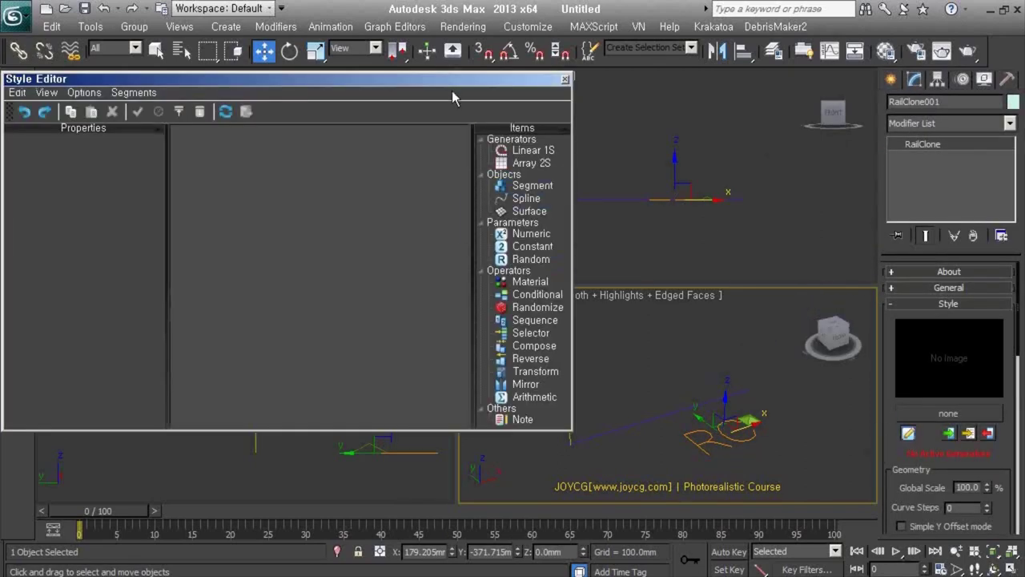
drag(454, 80, 452, 47)
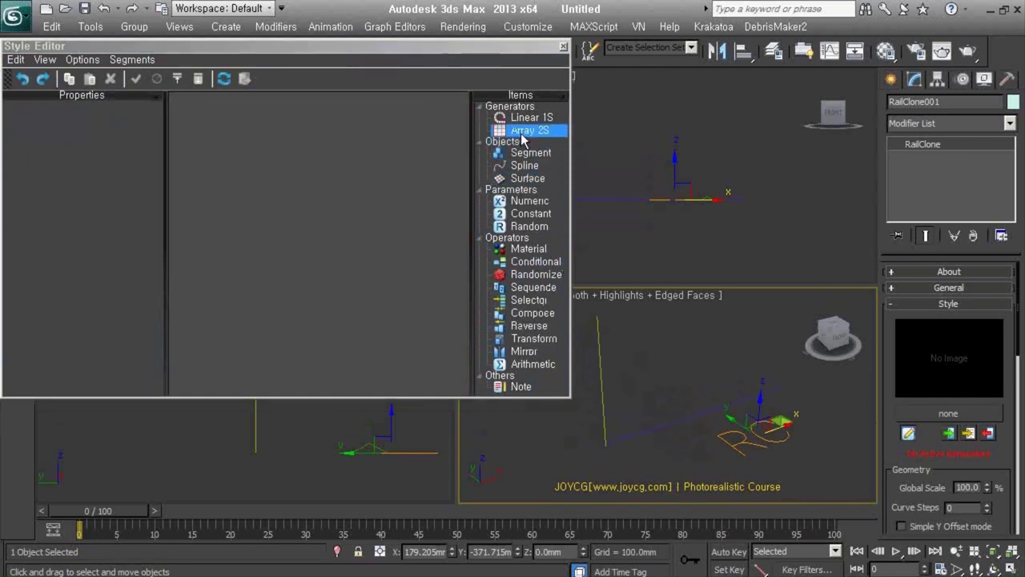
drag(535, 138, 325, 209)
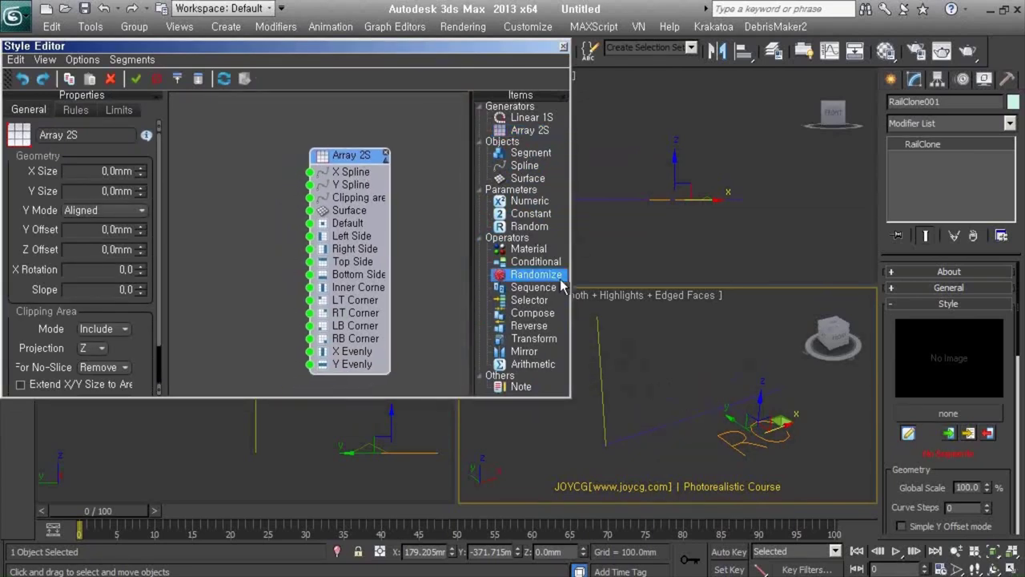
click(524, 166)
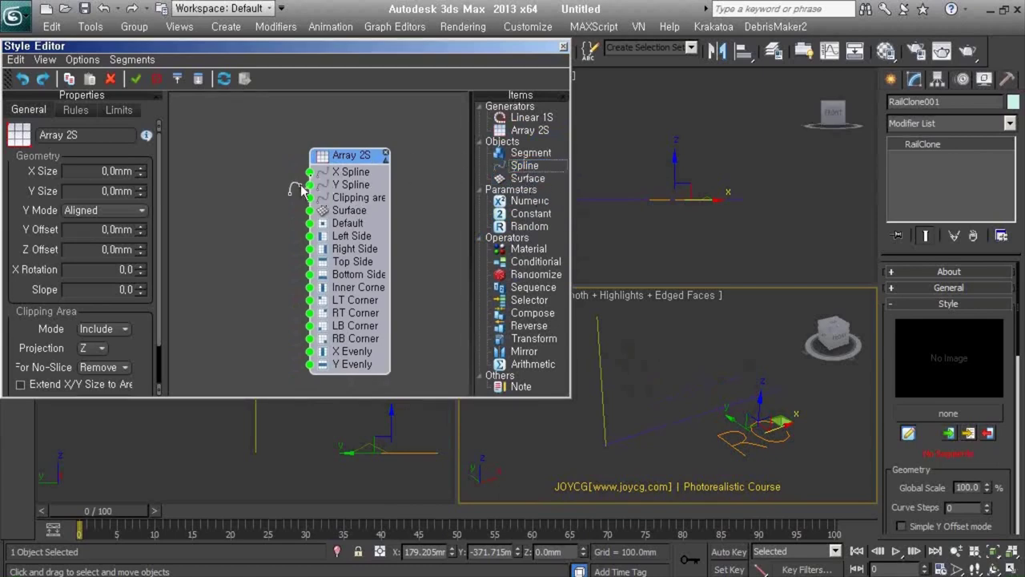
drag(356, 216, 258, 179)
click(120, 141)
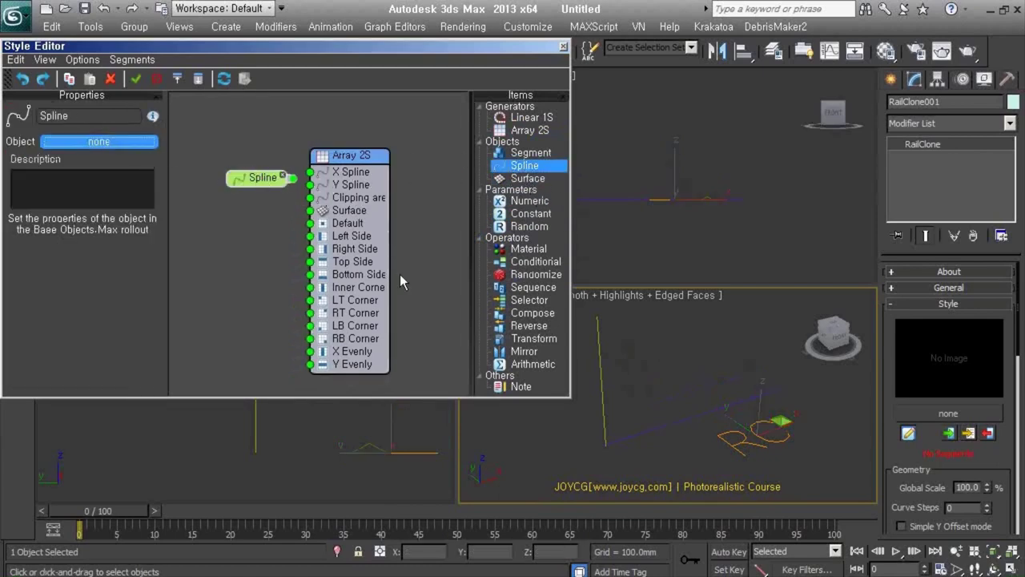
click(689, 421)
mouse_move(293, 179)
mouse_down()
mouse_move(310, 172)
mouse_move(249, 150)
mouse_up()
drag(525, 165, 255, 179)
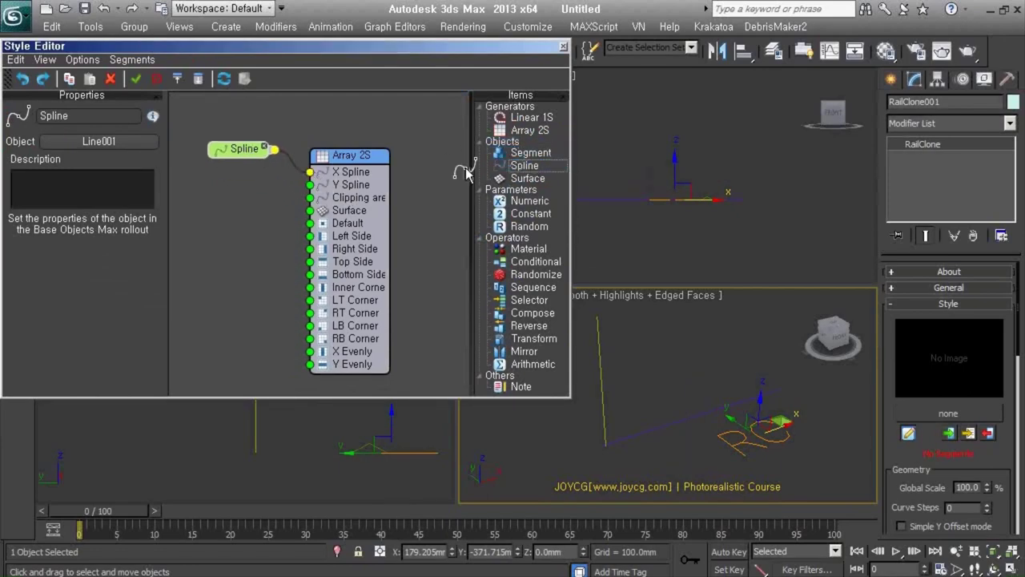
click(99, 142)
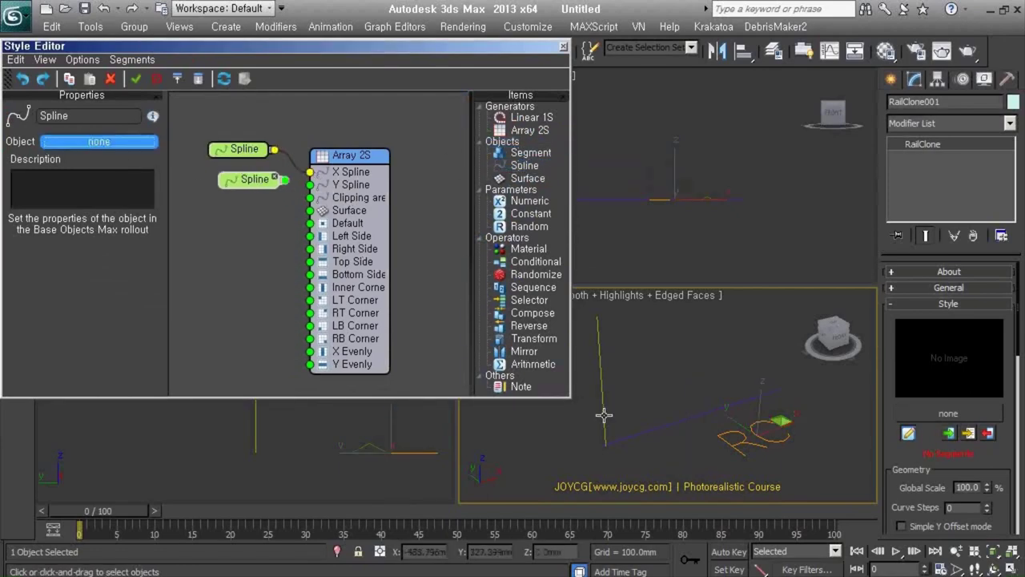
click(602, 415)
mouse_move(285, 180)
mouse_down()
mouse_move(310, 184)
mouse_move(251, 178)
mouse_up()
Add a Segment using Plane001 to the Default input, tiling pyramids across the wall.
click(527, 156)
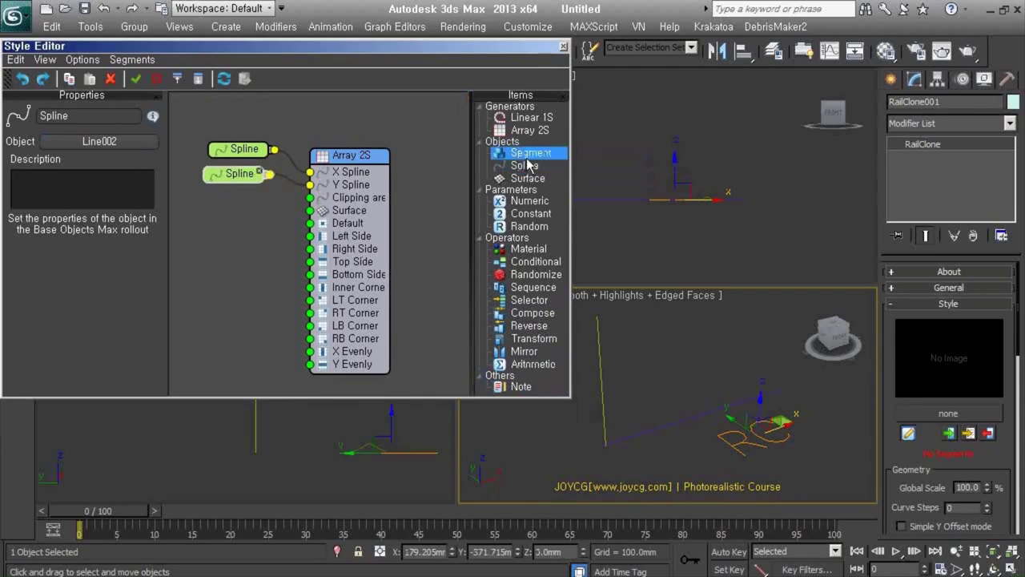
drag(530, 157, 249, 215)
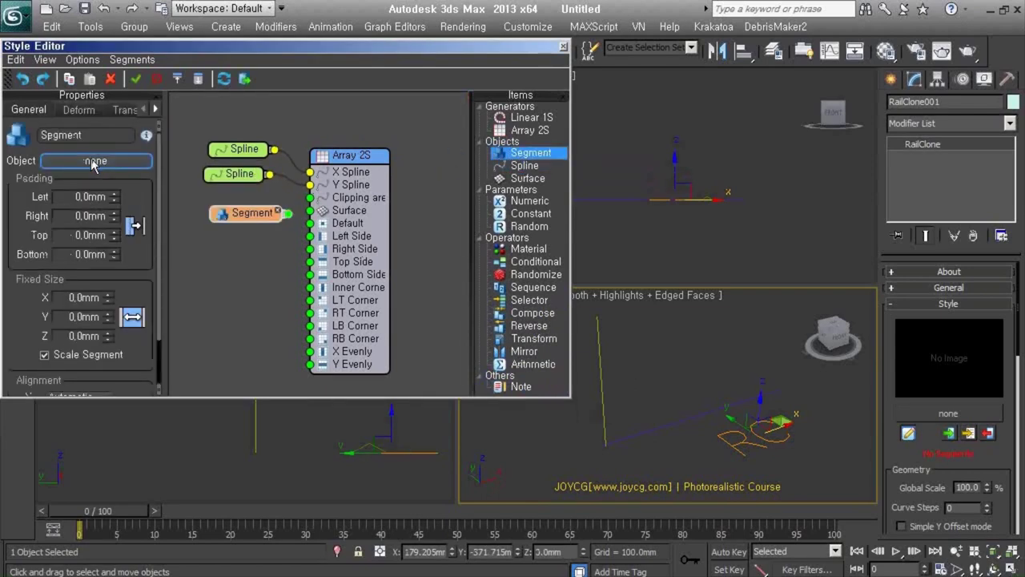
click(94, 161)
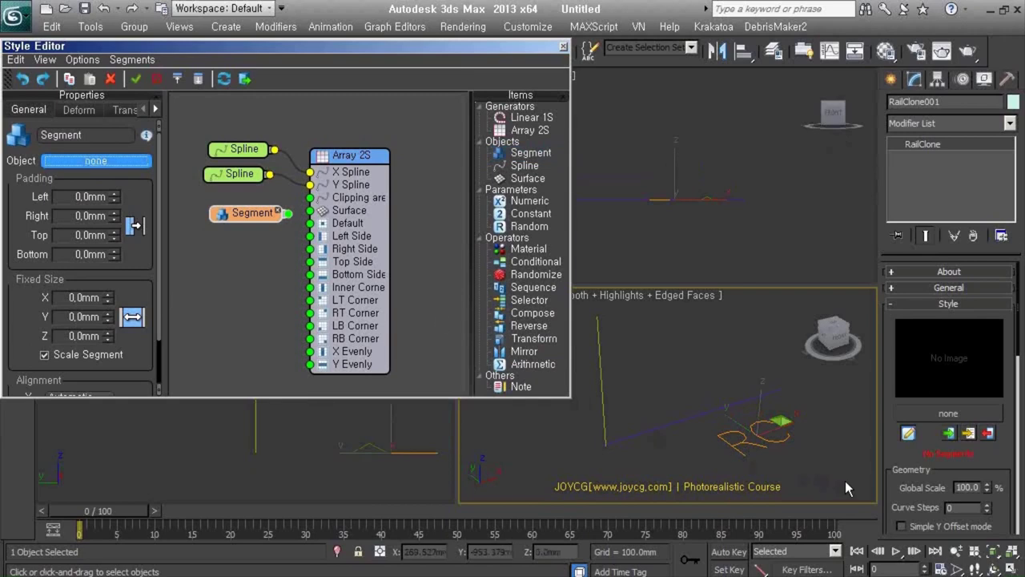
click(782, 419)
mouse_move(248, 207)
mouse_down()
mouse_move(228, 215)
mouse_move(310, 224)
mouse_up()
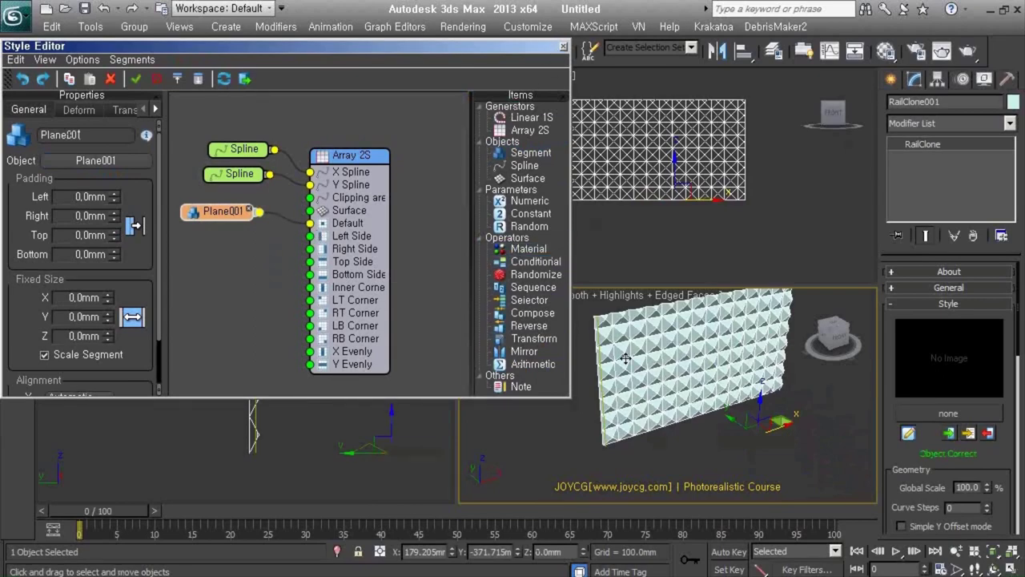
mouse_move(604, 462)
alt+middle_down()
mouse_move(715, 407)
mouse_move(650, 381)
alt+middle_up()
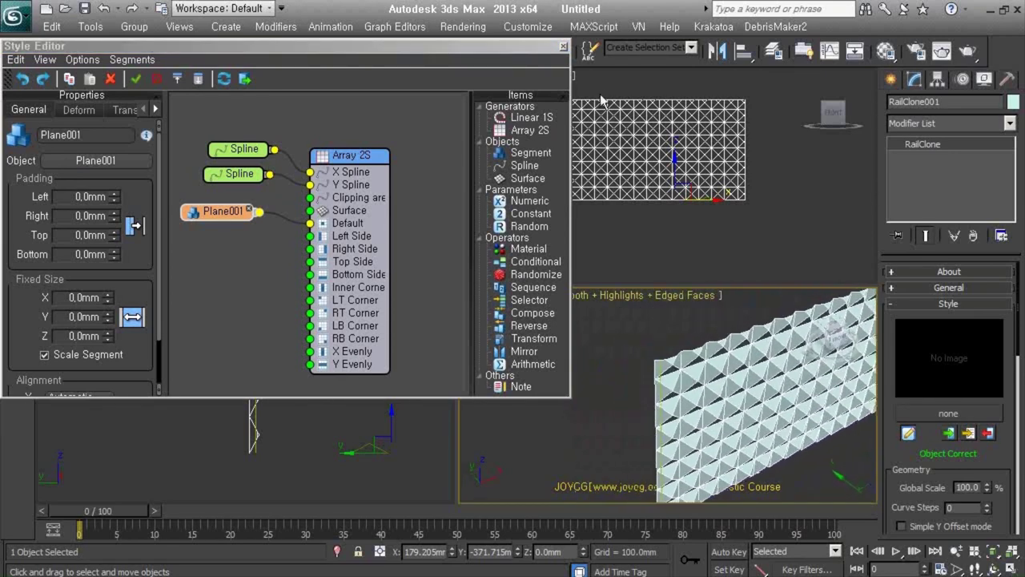
drag(532, 48, 535, 83)
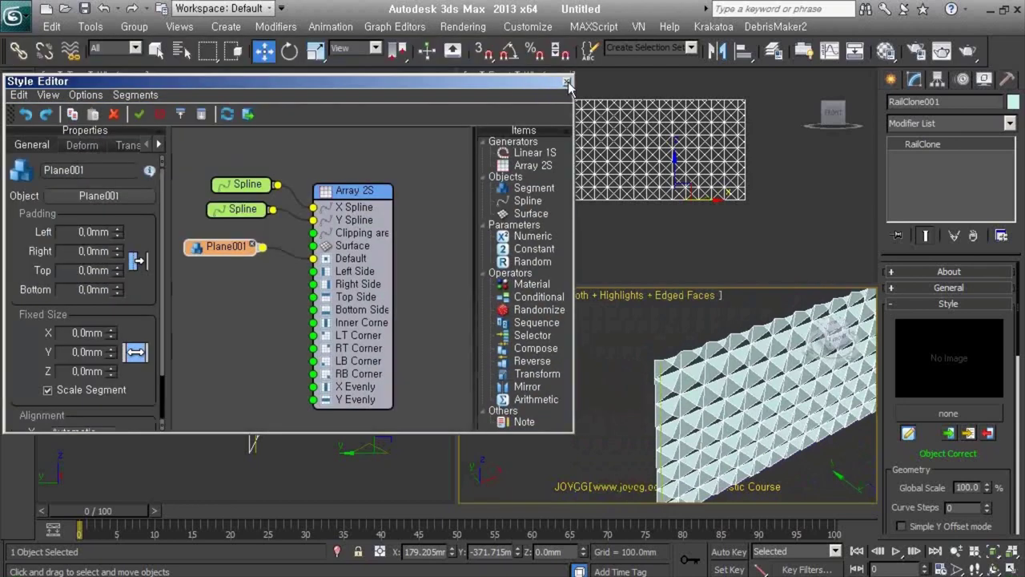
With the selection filter on Shapes, snap Line002's top vertex down to 700 mm.
click(567, 83)
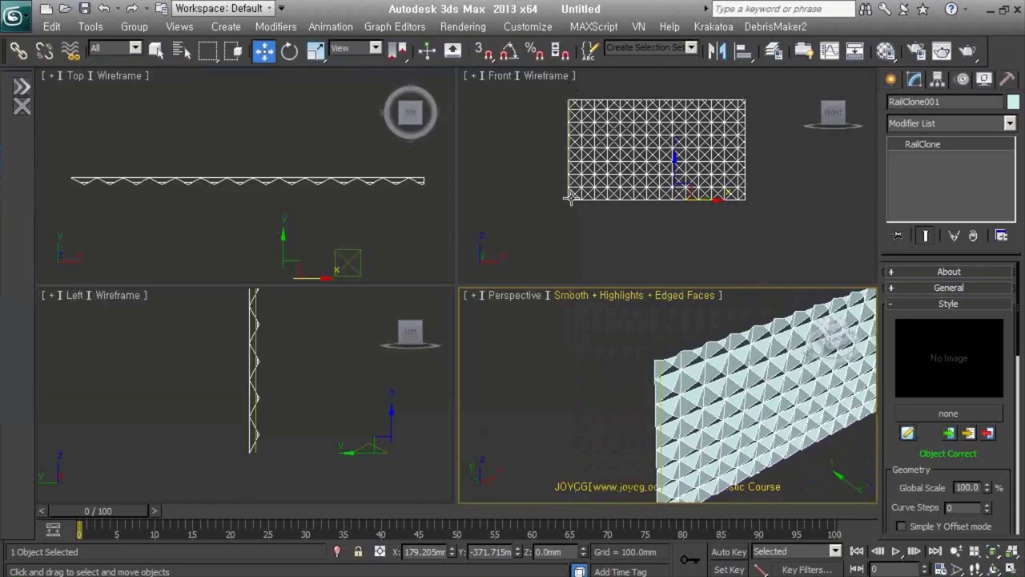
scroll(581, 225, up, 4)
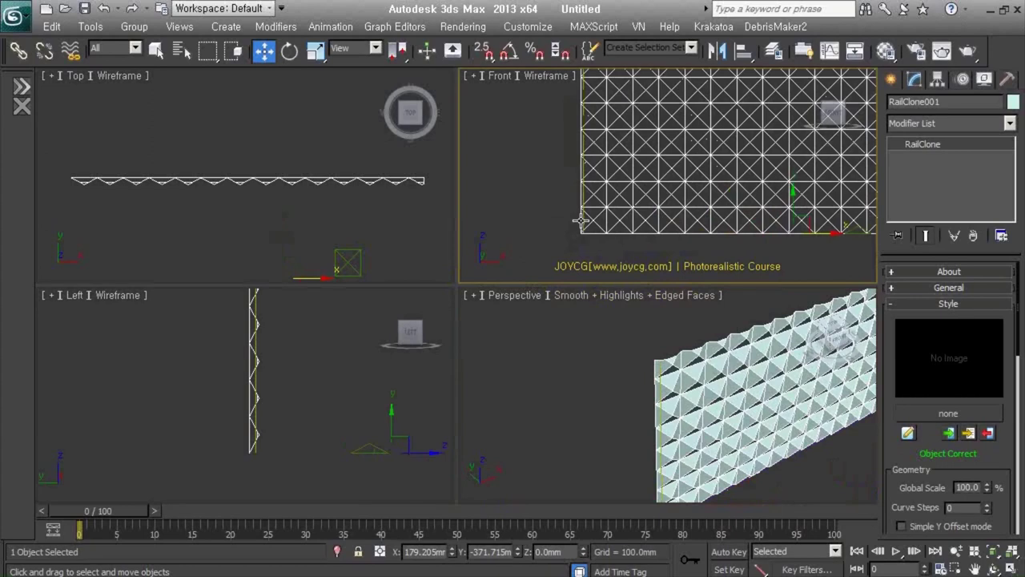
click(108, 48)
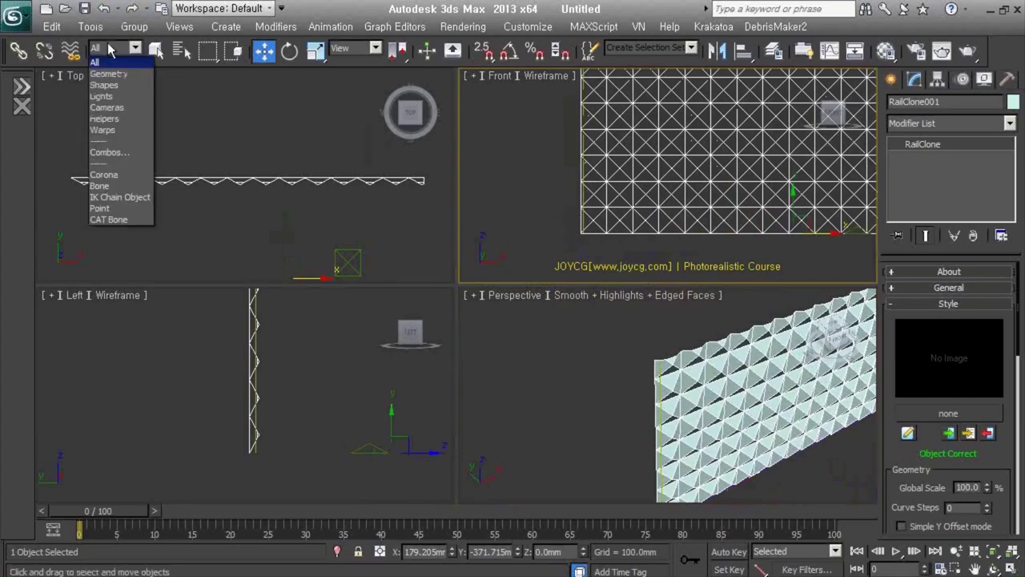
click(110, 86)
middle_drag(632, 135, 625, 188)
click(578, 150)
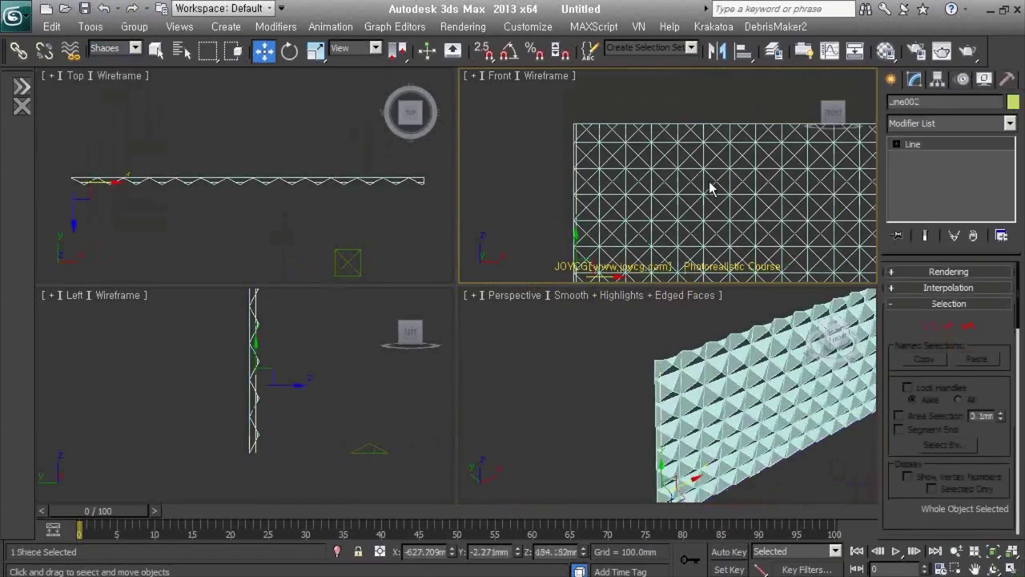
click(929, 325)
click(575, 125)
key(s)
drag(576, 125, 582, 152)
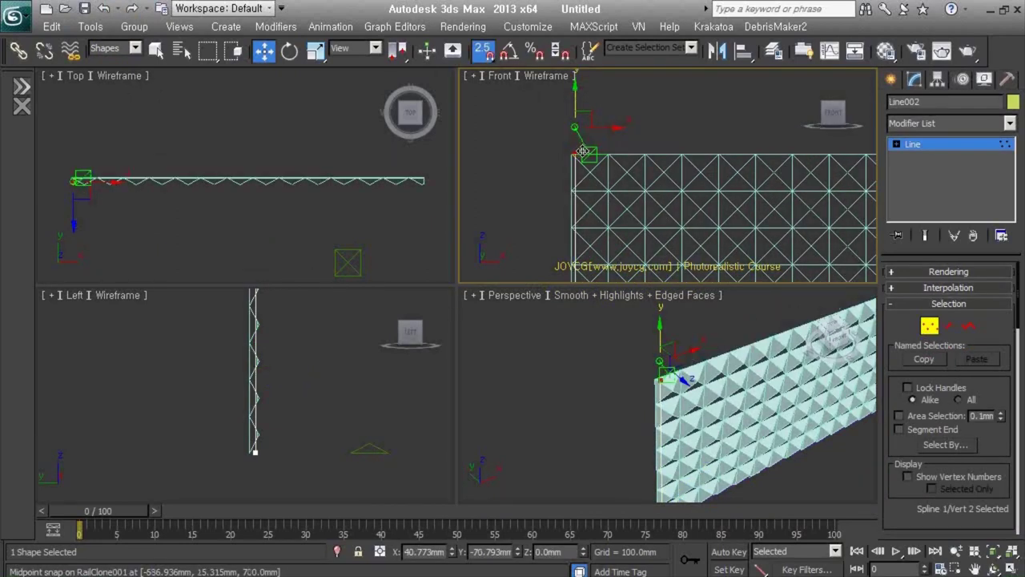
middle_drag(682, 195, 612, 114)
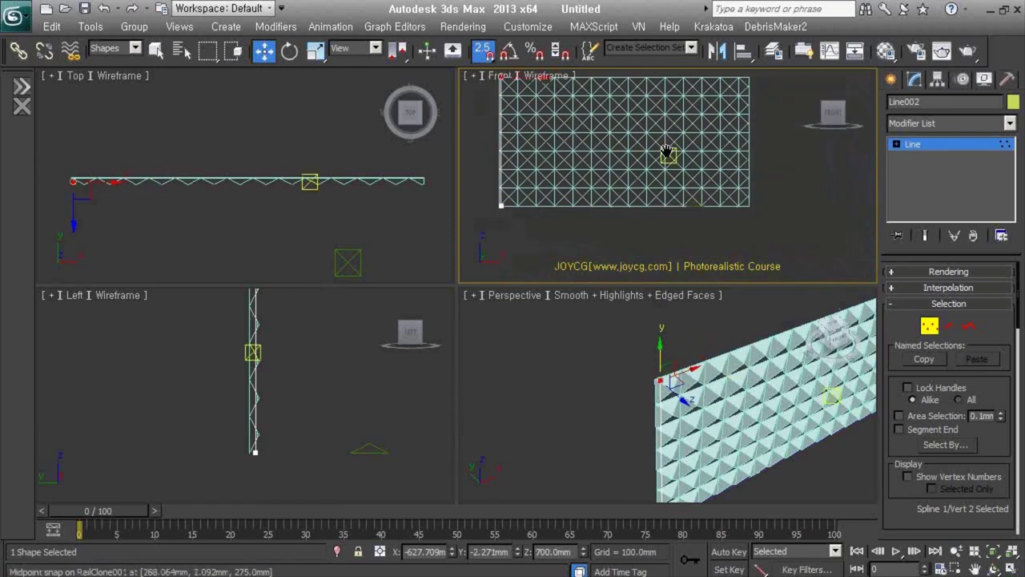
Move Line001's right end vertex left to narrow the wall.
click(689, 228)
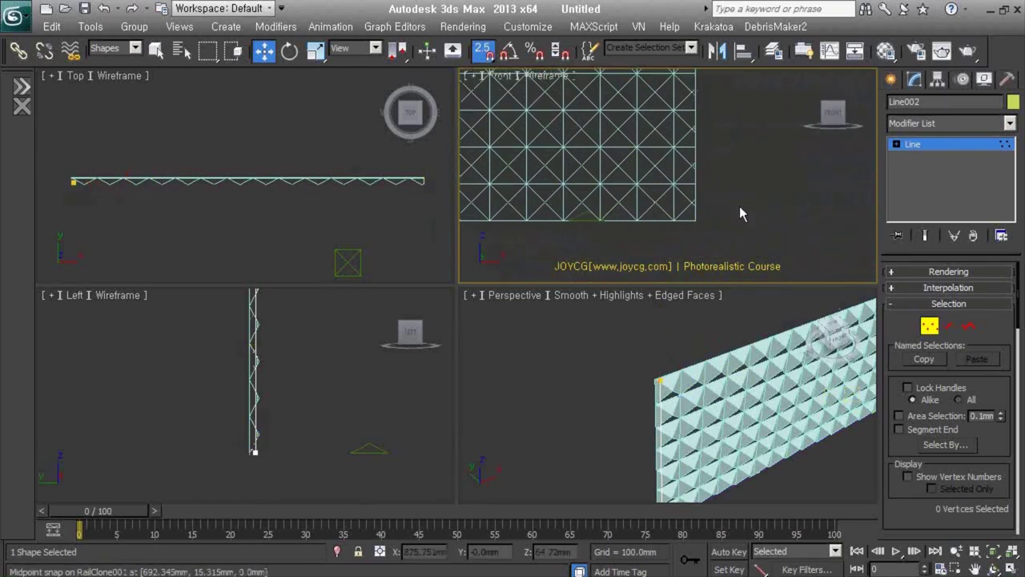
click(929, 325)
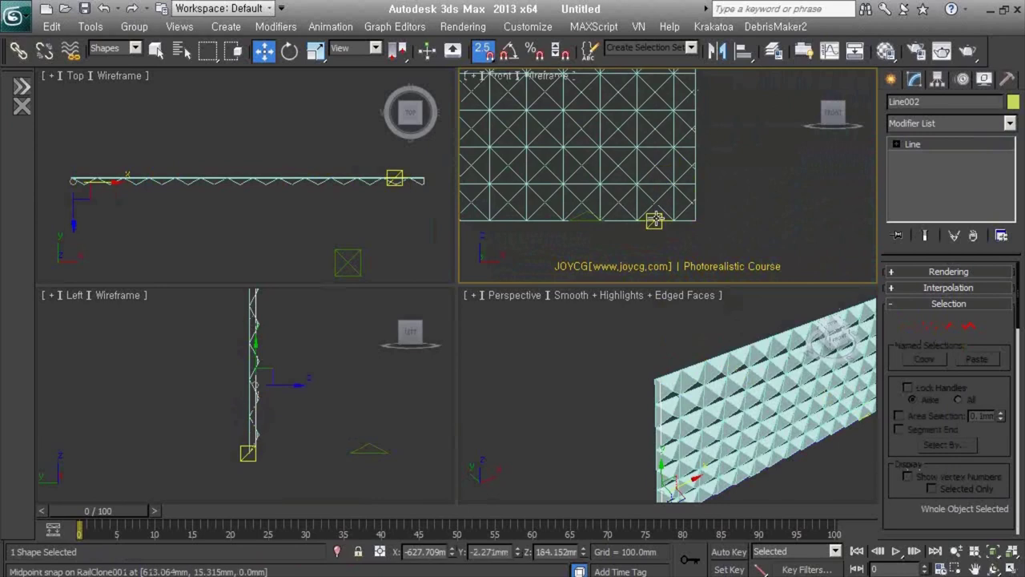
click(929, 325)
click(695, 221)
drag(723, 225, 702, 225)
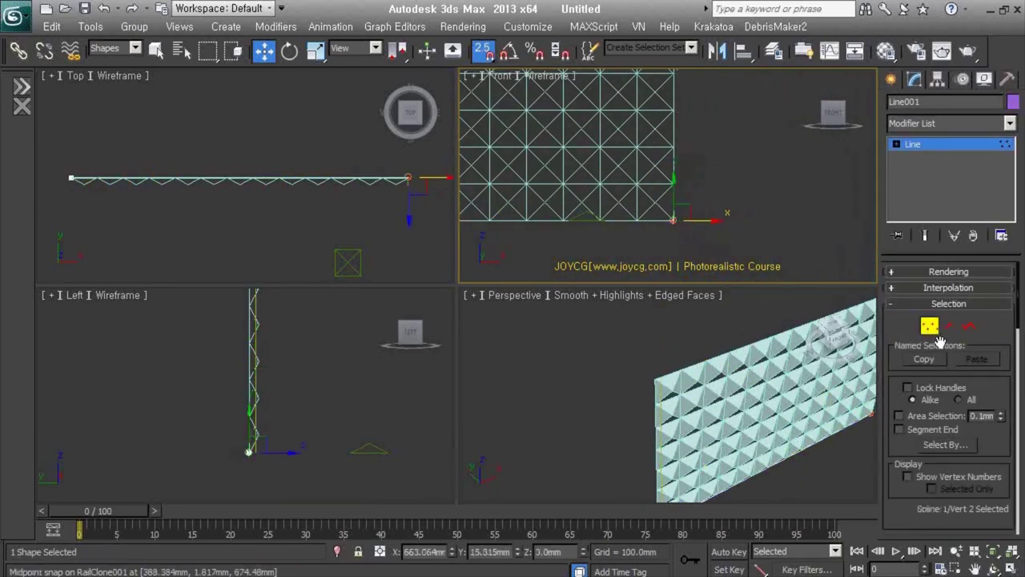
key(1)
Make both Line001 end vertices Bezier Corner, turn snaps off, and keep the wall flat.
alt+middle_drag(854, 396, 705, 383)
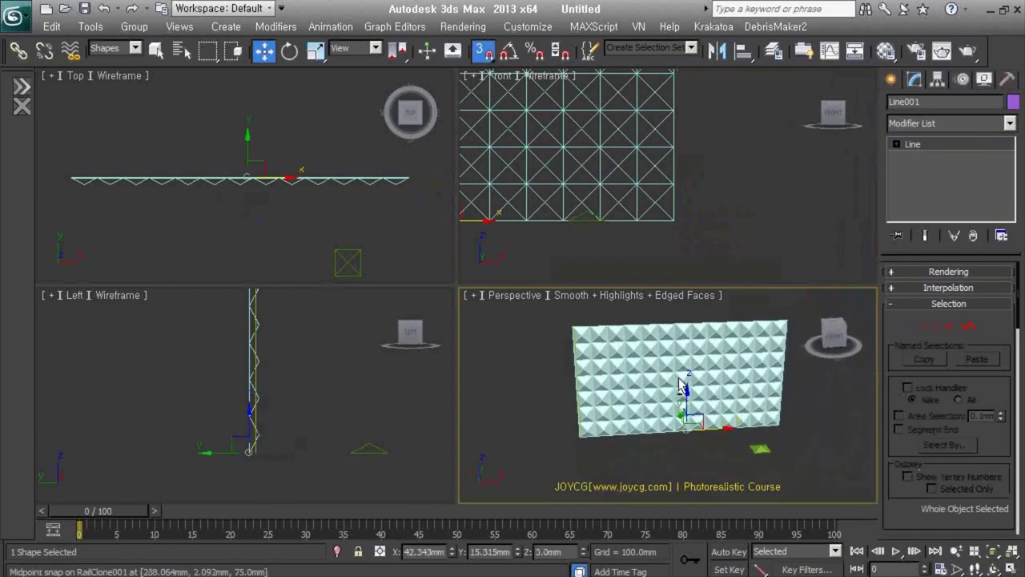
drag(739, 424, 544, 480)
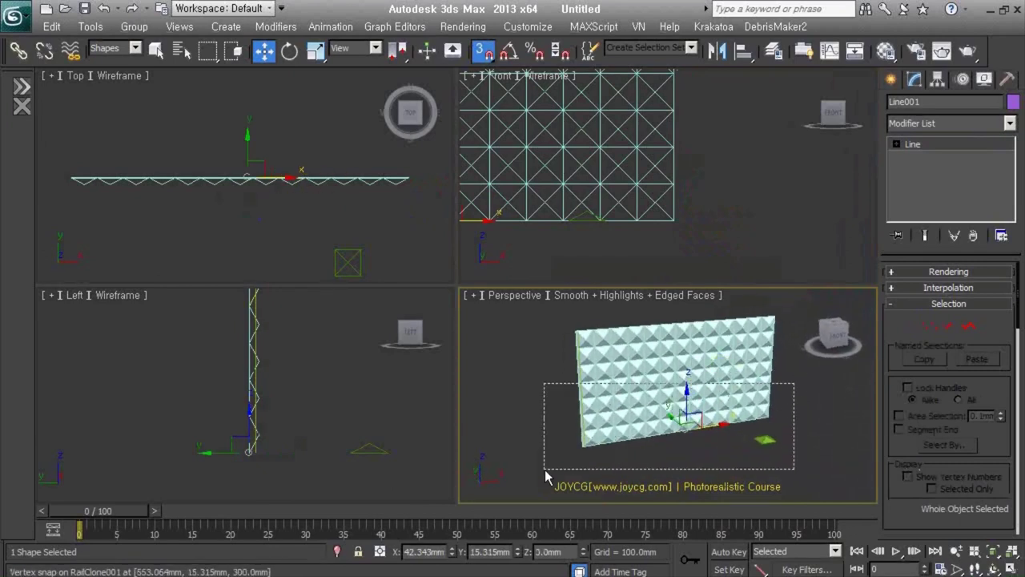
click(651, 436)
key(1)
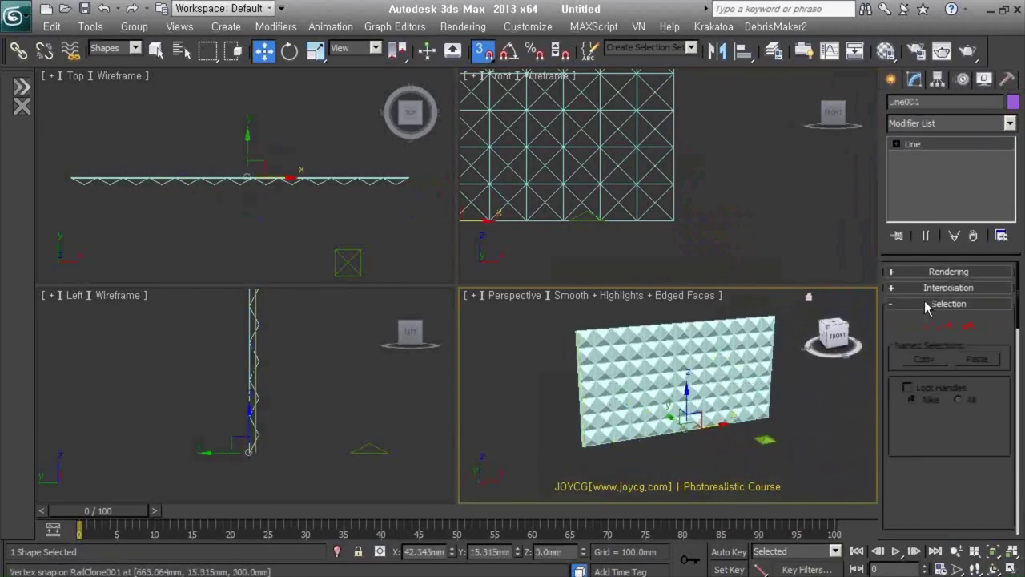
click(764, 404)
click(582, 446)
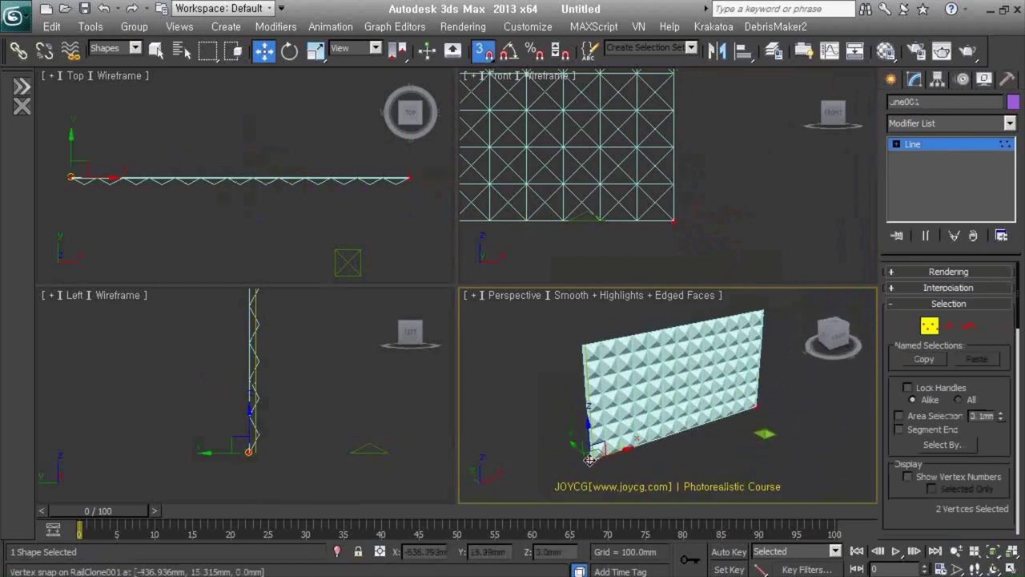
right_click(590, 332)
click(553, 200)
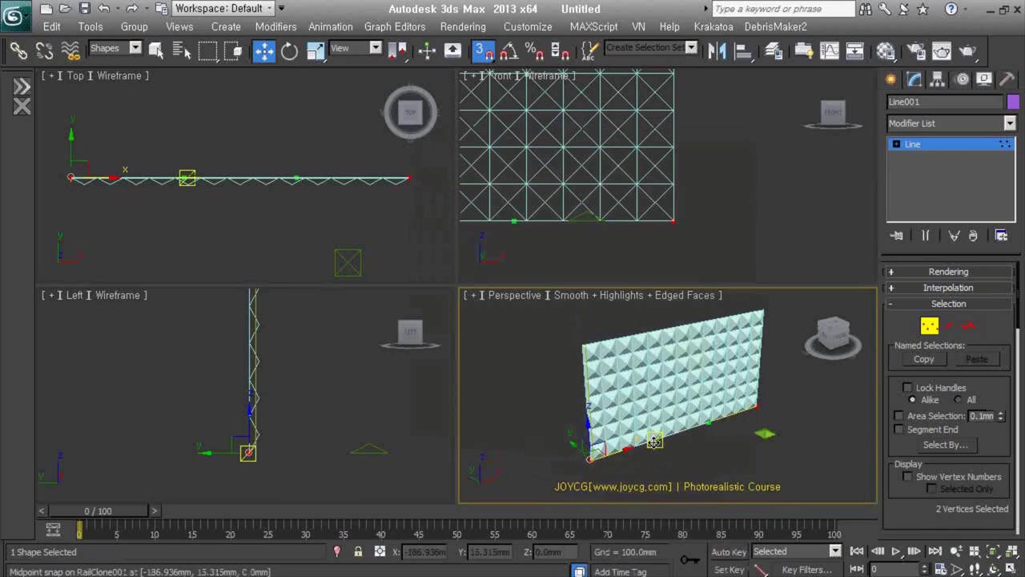
key(s)
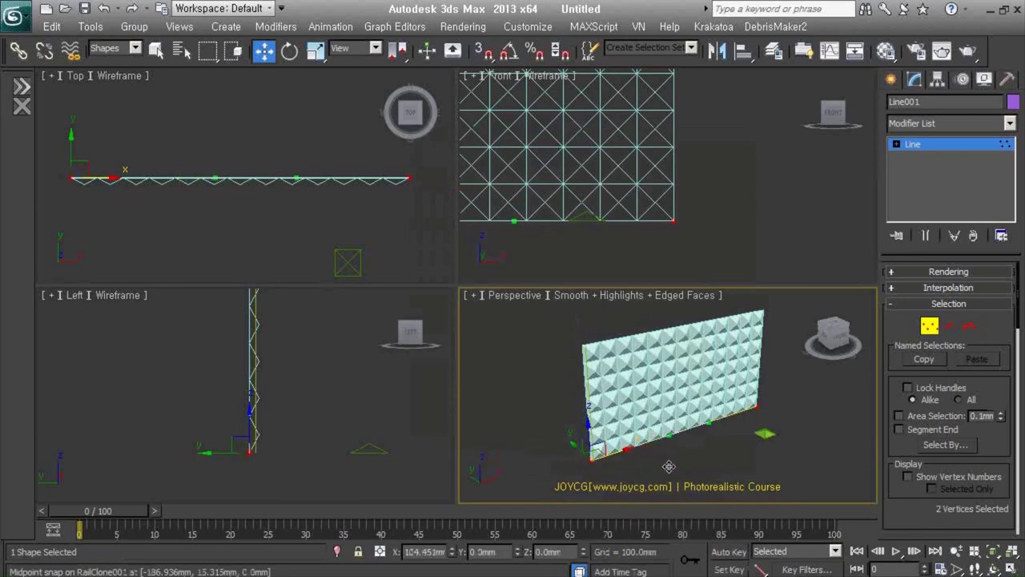
mouse_move(654, 441)
mouse_down()
mouse_move(678, 486)
mouse_move(656, 419)
mouse_move(681, 444)
mouse_move(763, 457)
mouse_move(650, 397)
mouse_move(679, 380)
mouse_up()
right_click(563, 227)
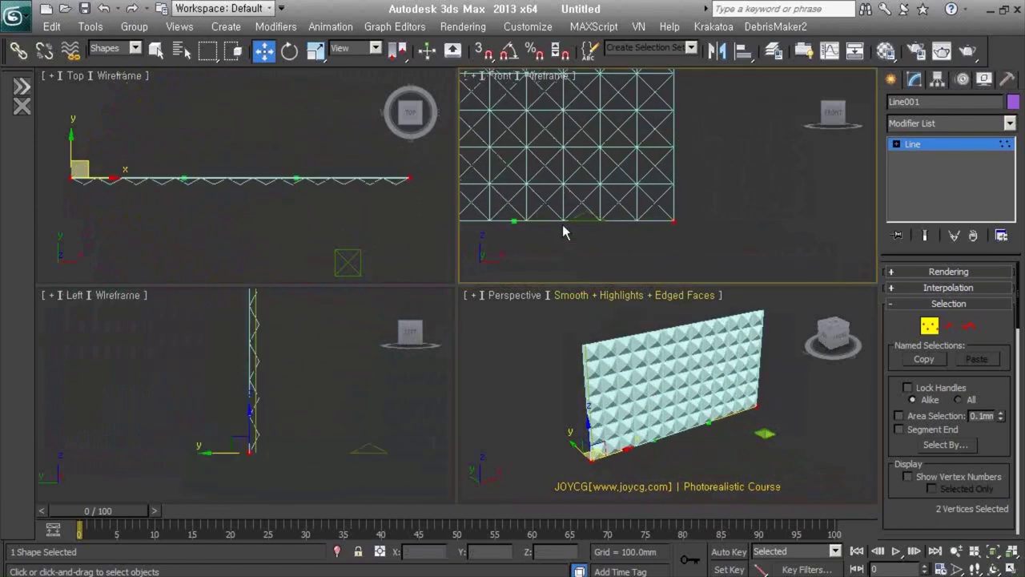
scroll(563, 226, down, 3)
right_click(350, 343)
scroll(328, 386, down, 2)
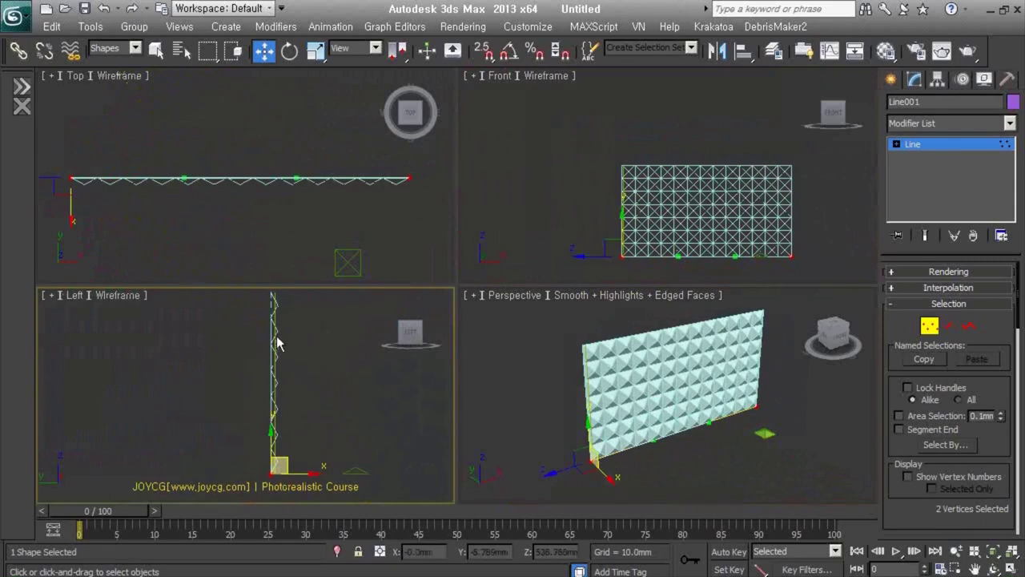
Make Line002's end vertices Bezier in the Left view and pull a tangent to bow it.
key(1)
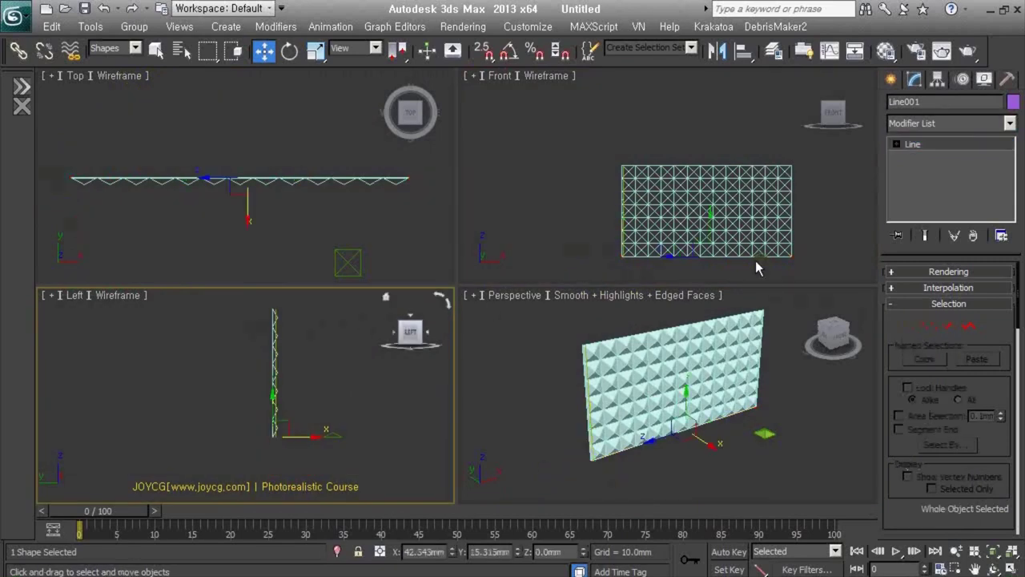
click(629, 217)
key(1)
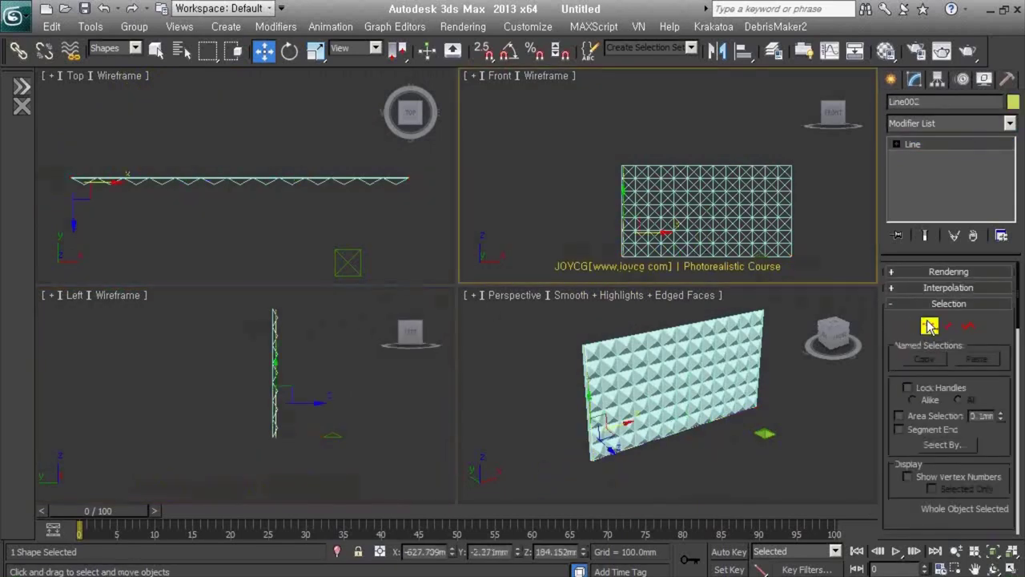
drag(245, 304, 338, 465)
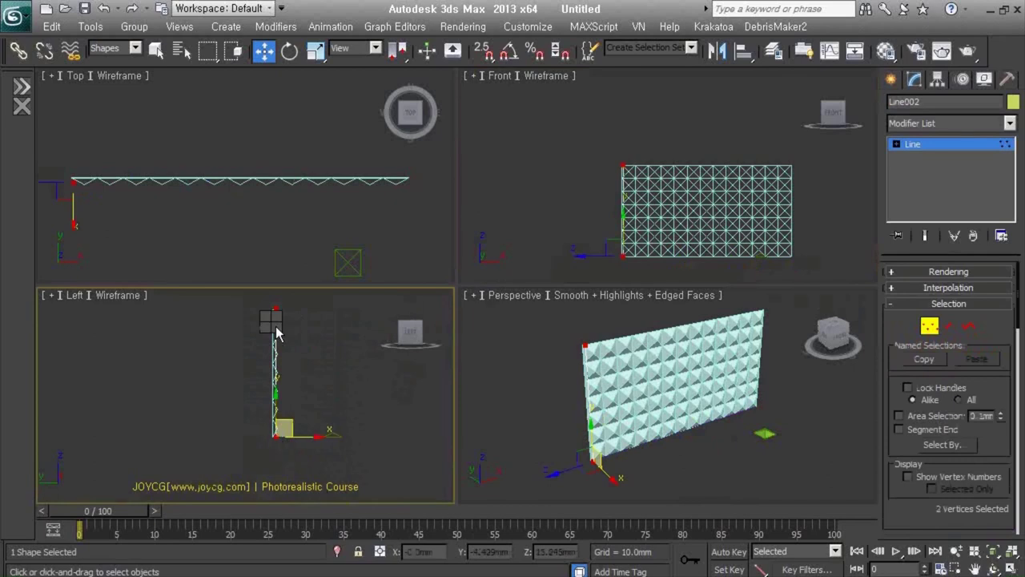
right_click(275, 326)
click(184, 206)
middle_drag(299, 382, 296, 397)
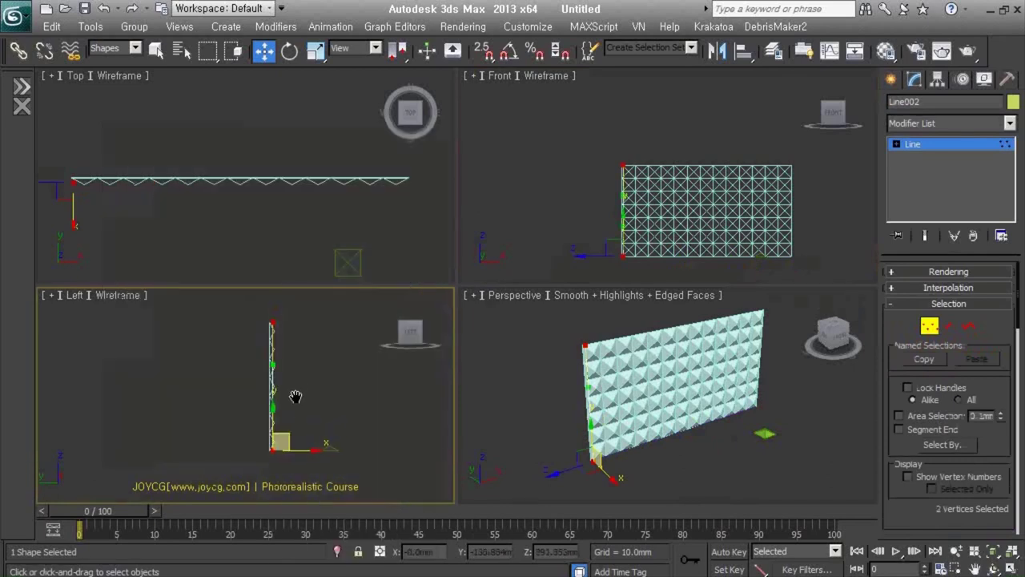
drag(273, 368, 234, 370)
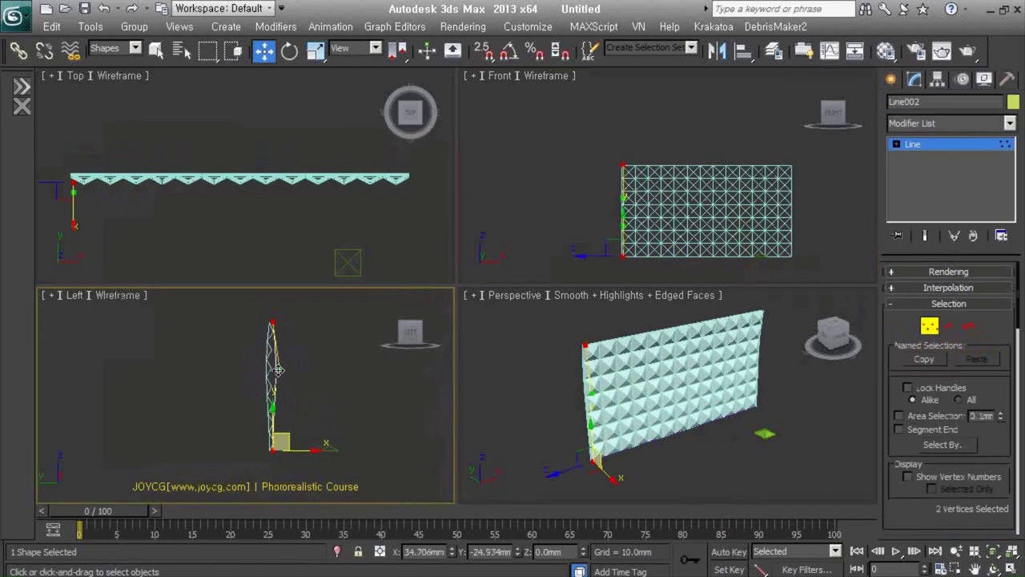
click(272, 446)
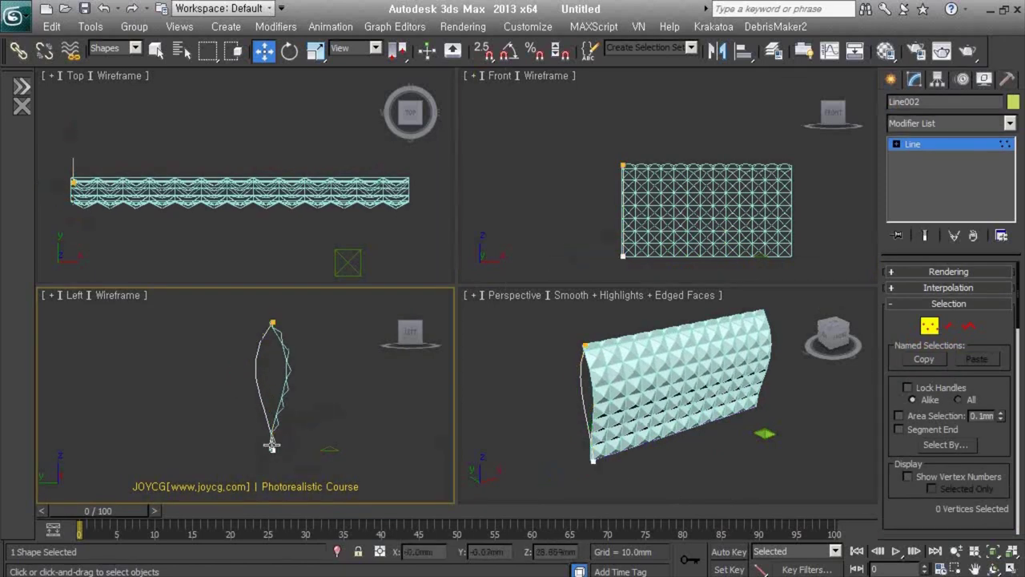
alt+middle_drag(461, 413, 572, 417)
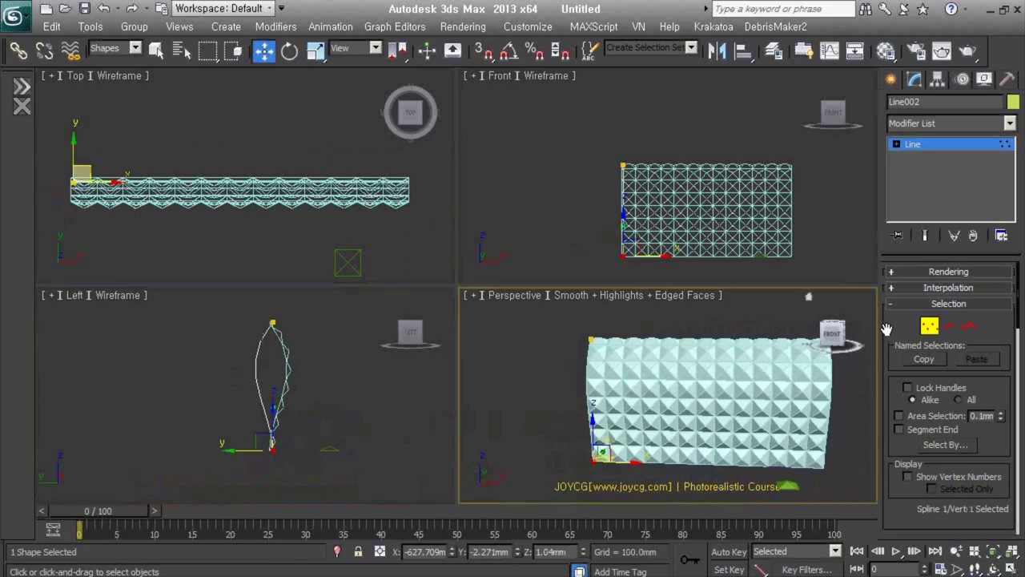
Move Line001's vertices so the wall's base bends into a wavy curve.
click(929, 325)
alt+middle_drag(796, 412, 656, 385)
mouse_move(635, 439)
alt+middle_down()
mouse_move(637, 457)
mouse_move(801, 419)
mouse_move(865, 376)
alt+middle_up()
click(929, 326)
mouse_move(649, 442)
mouse_down()
mouse_move(687, 486)
mouse_move(724, 473)
mouse_up()
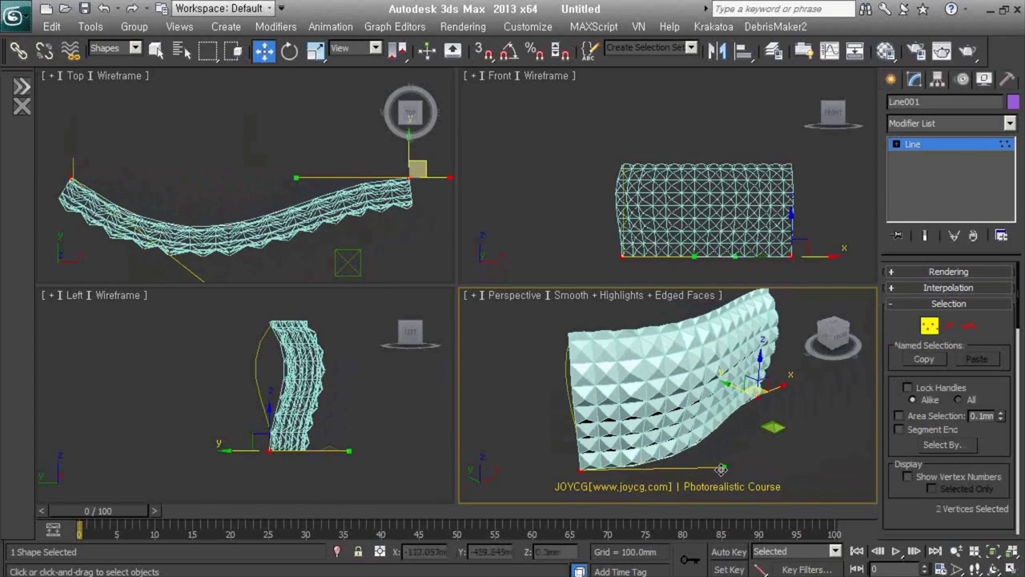
click(929, 325)
mouse_move(721, 425)
alt+middle_down()
mouse_move(679, 416)
mouse_move(713, 416)
alt+middle_up()
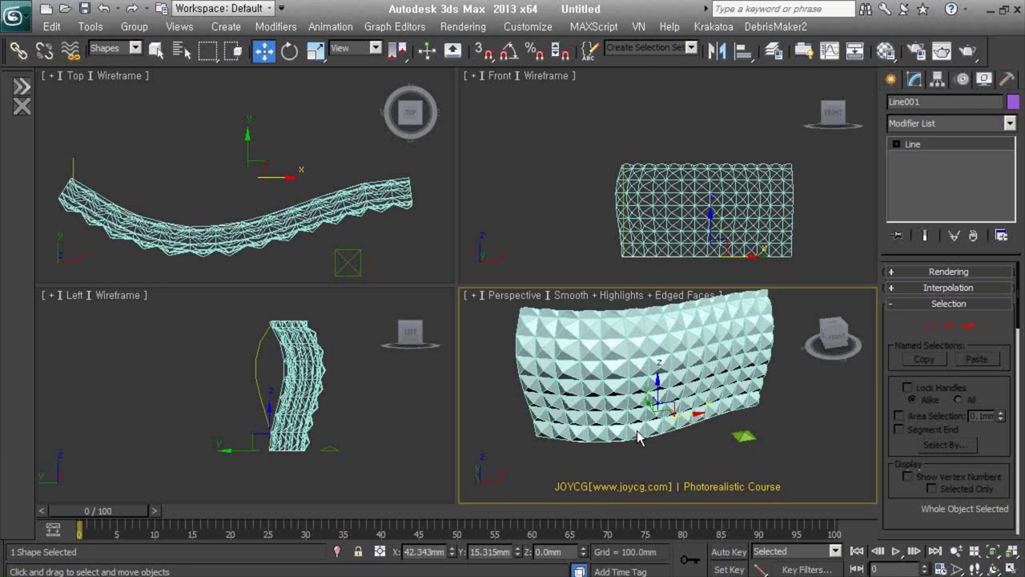
Choose Reset from the application menu, decline saving, and confirm the reset.
scroll(656, 412, down, 3)
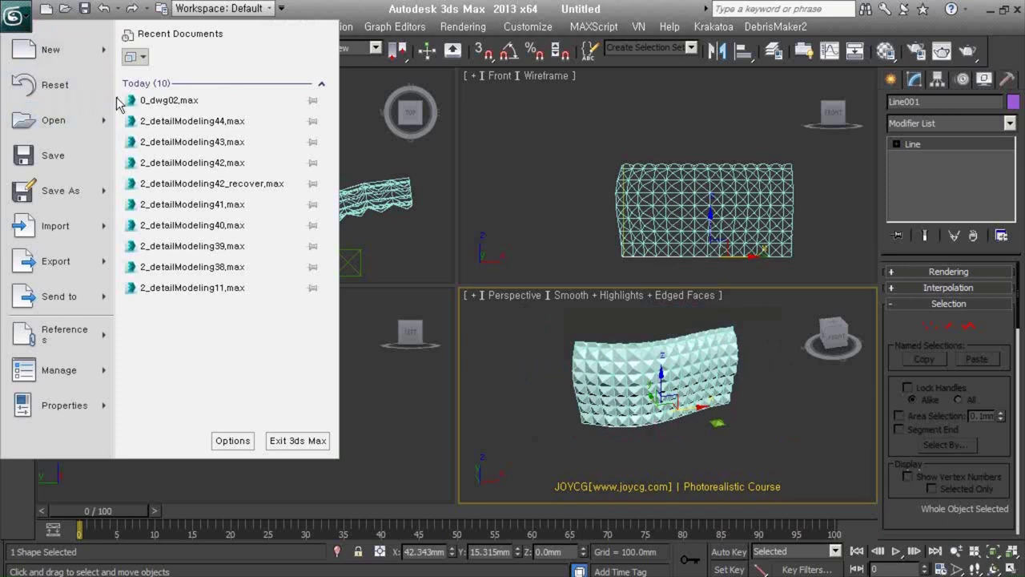
click(55, 85)
click(525, 344)
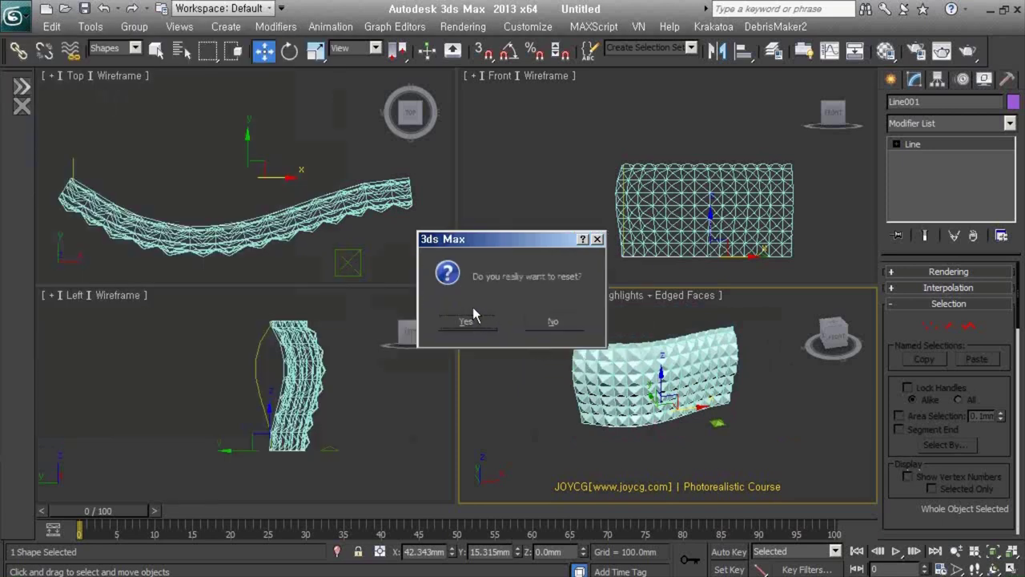
click(467, 320)
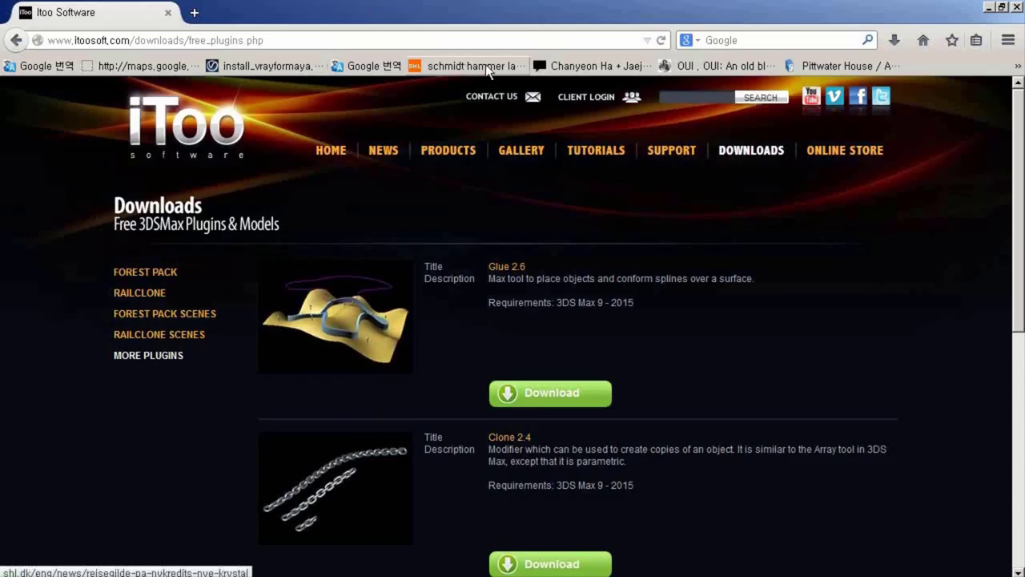
click(500, 38)
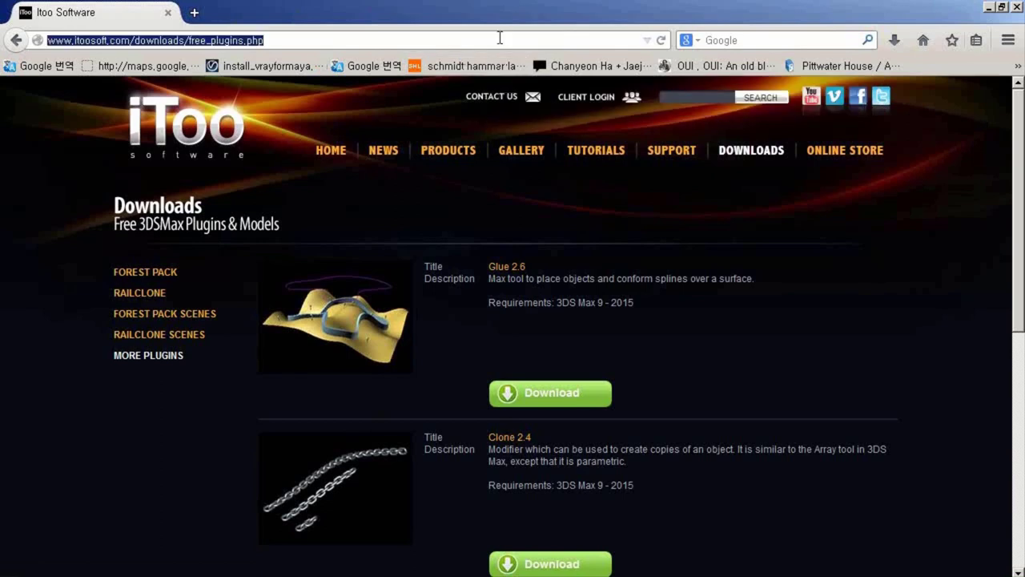
text(www.google.com/)
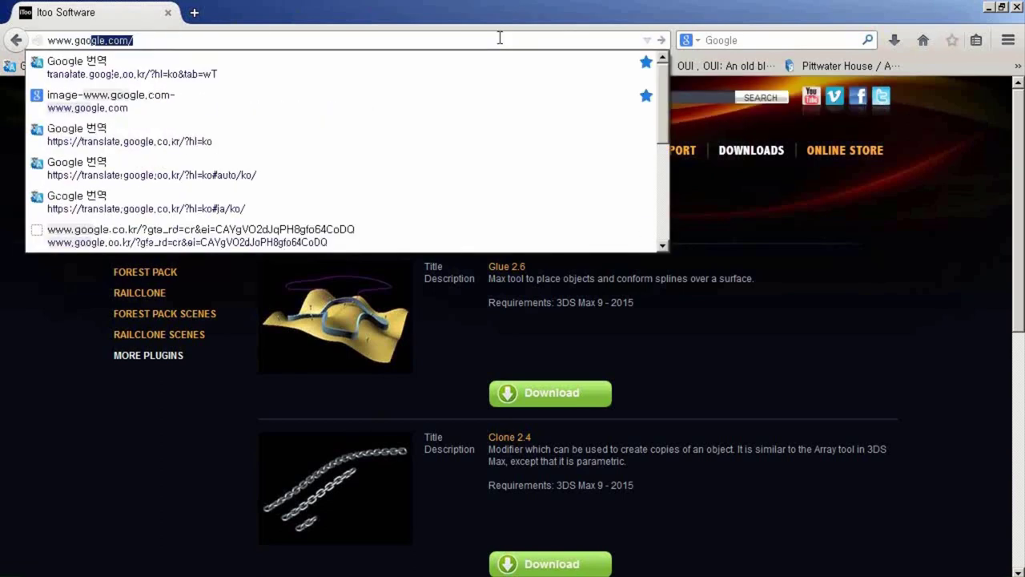
key(Return)
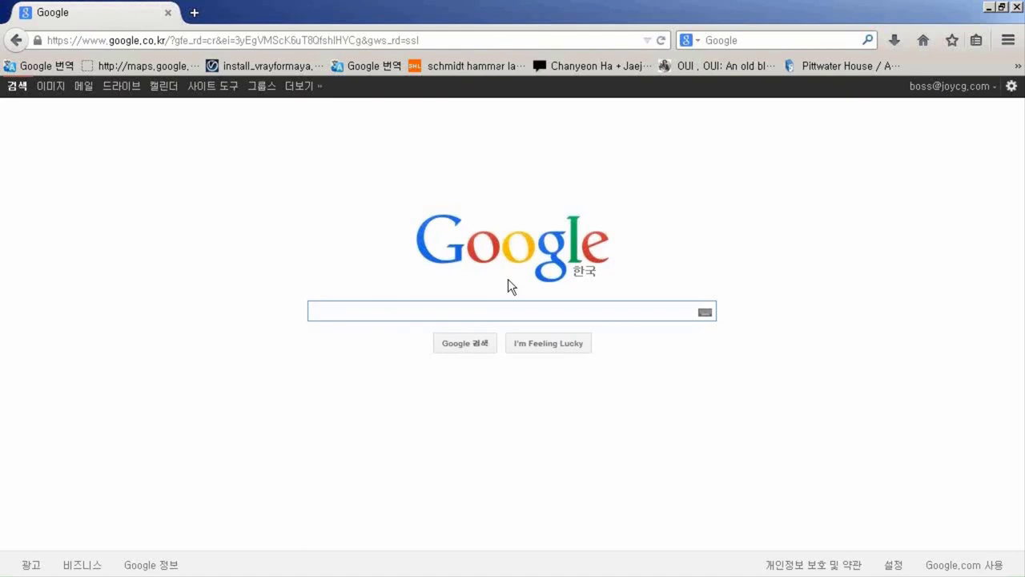
Open the ref > Nykredit-The Crystal folder and select 'The Crystal Schmidt Hammer Lassen Architects' in its path.
key(alt+Tab)
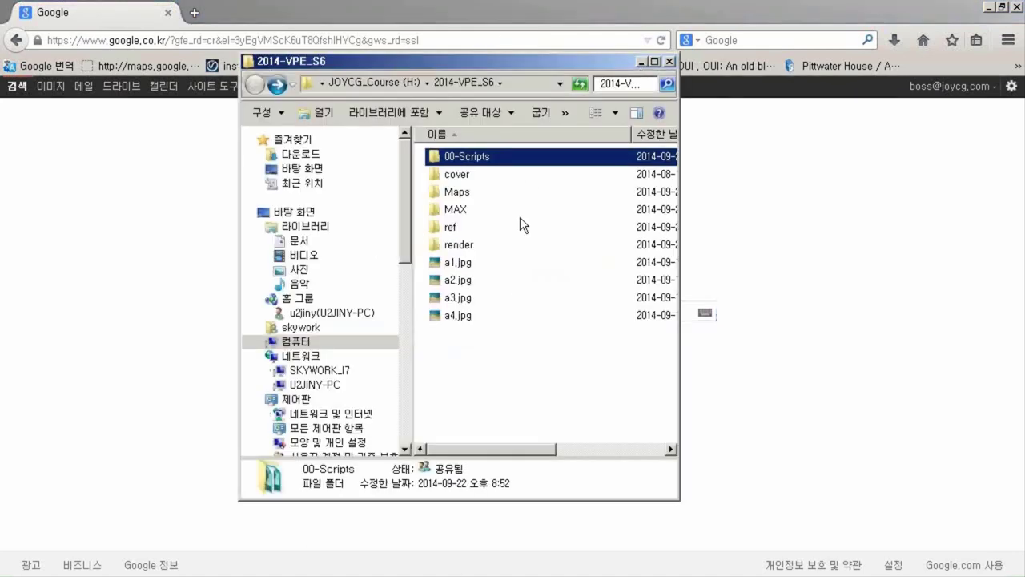
double_click(448, 226)
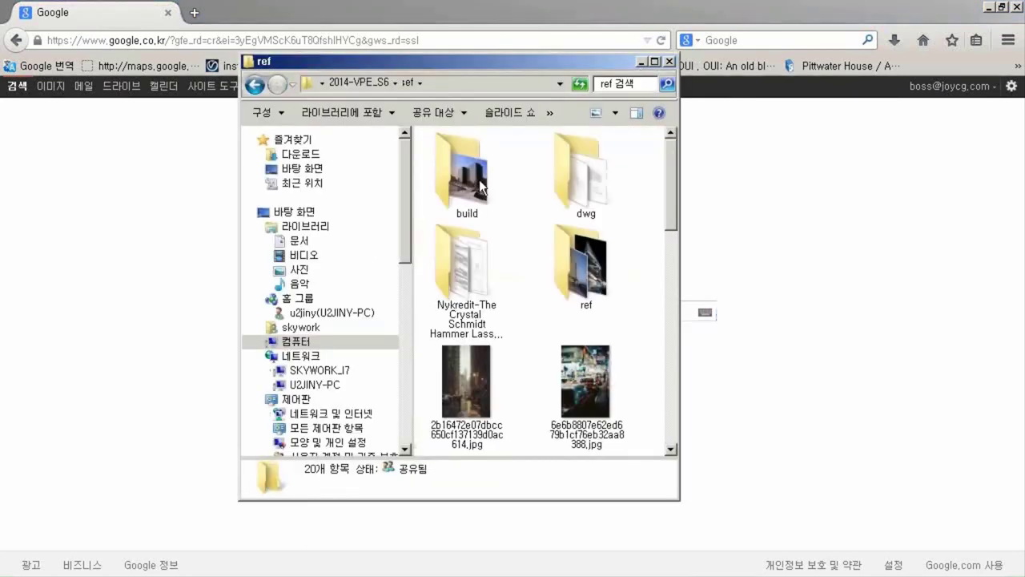
double_click(461, 311)
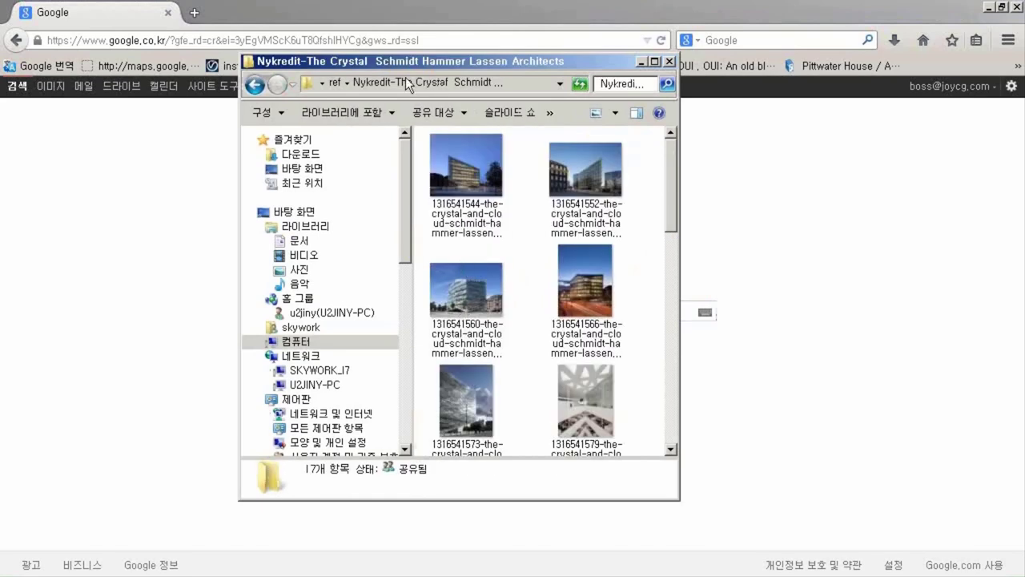
click(548, 84)
click(354, 84)
drag(332, 84, 646, 97)
key(ctrl+c)
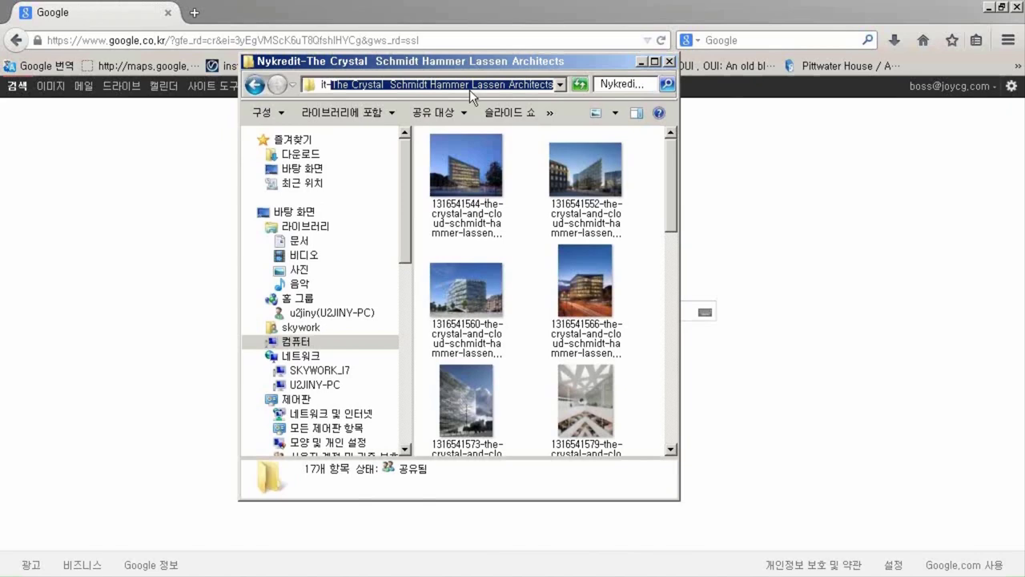
click(606, 8)
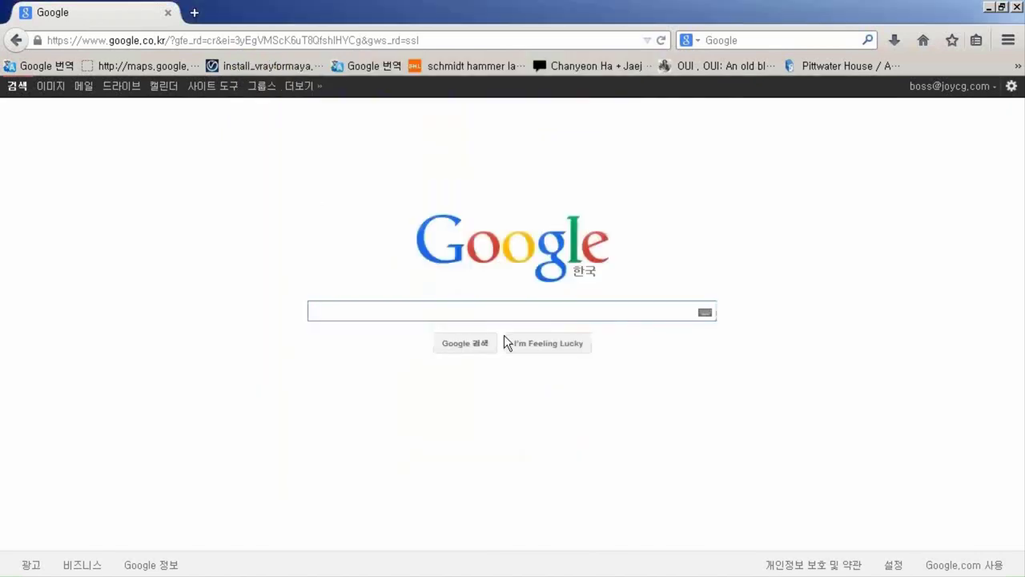
Search Google for 'The Crystal Schmidt Hammer Lassen Architects' and scroll down to the ArchDaily result.
key(ctrl+v)
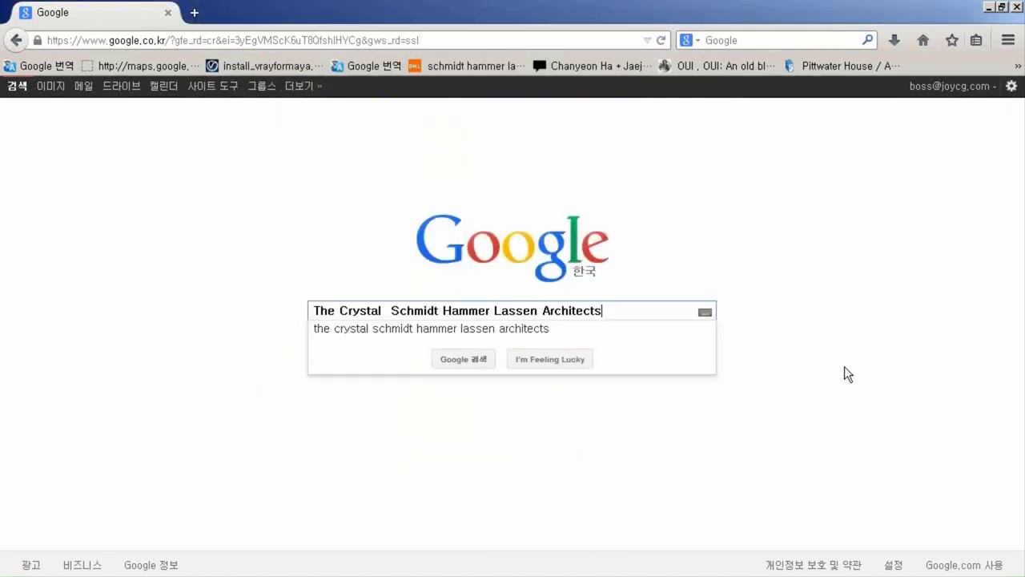
key(Return)
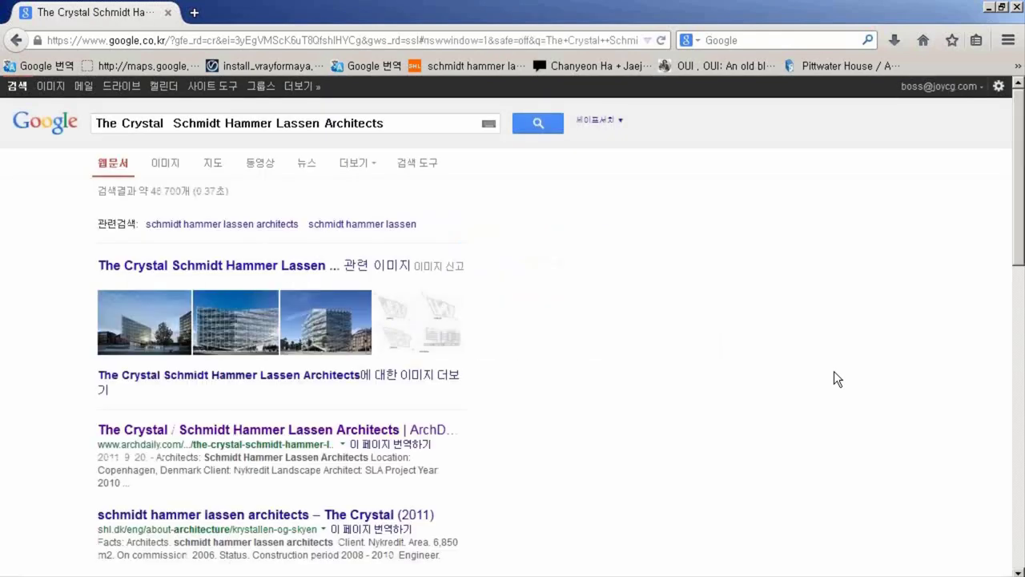
scroll(708, 372, down, 1)
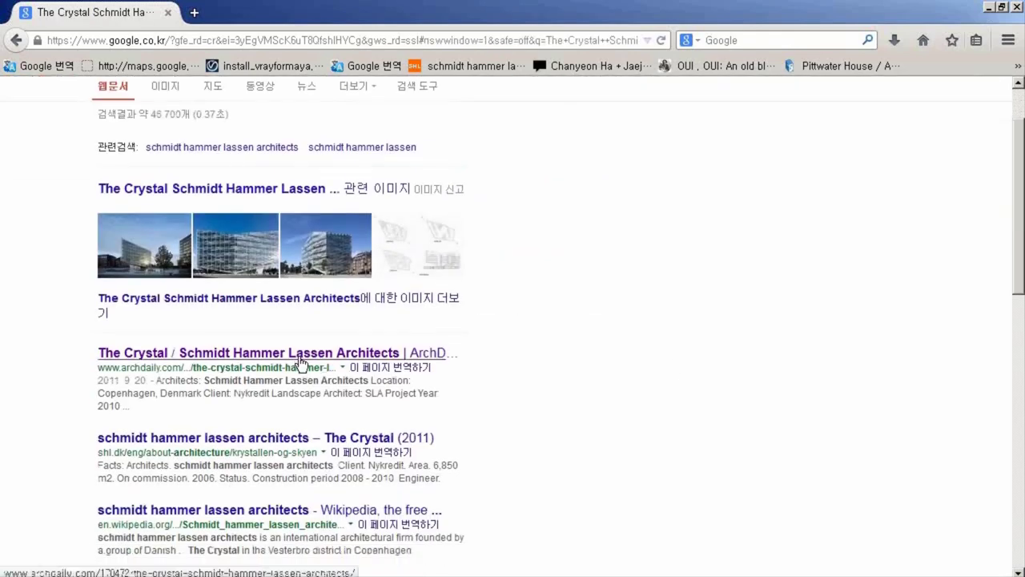
Open the ArchDaily article on The Crystal in a new tab and scroll through it.
middle_click(299, 360)
click(268, 12)
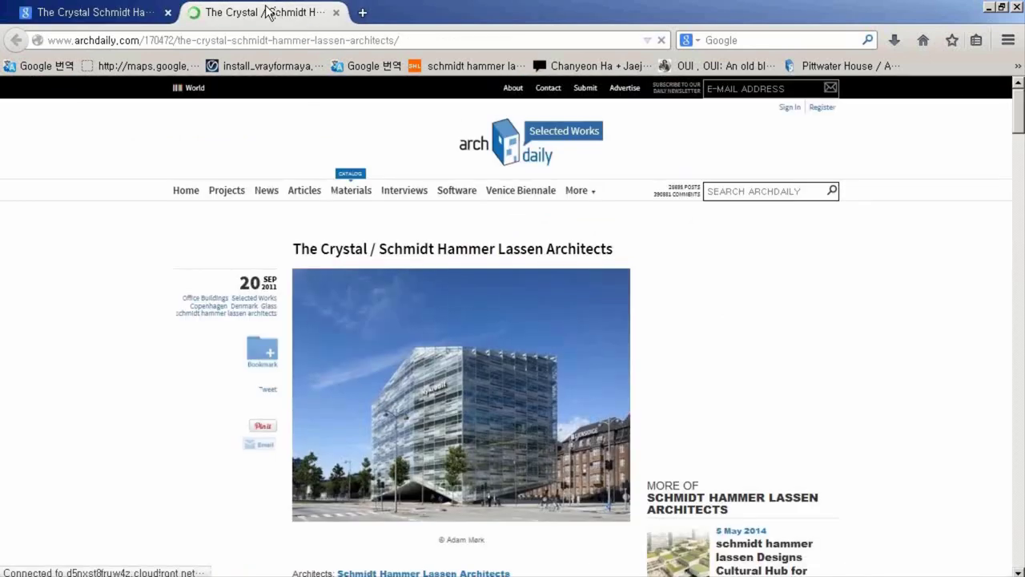
click(106, 12)
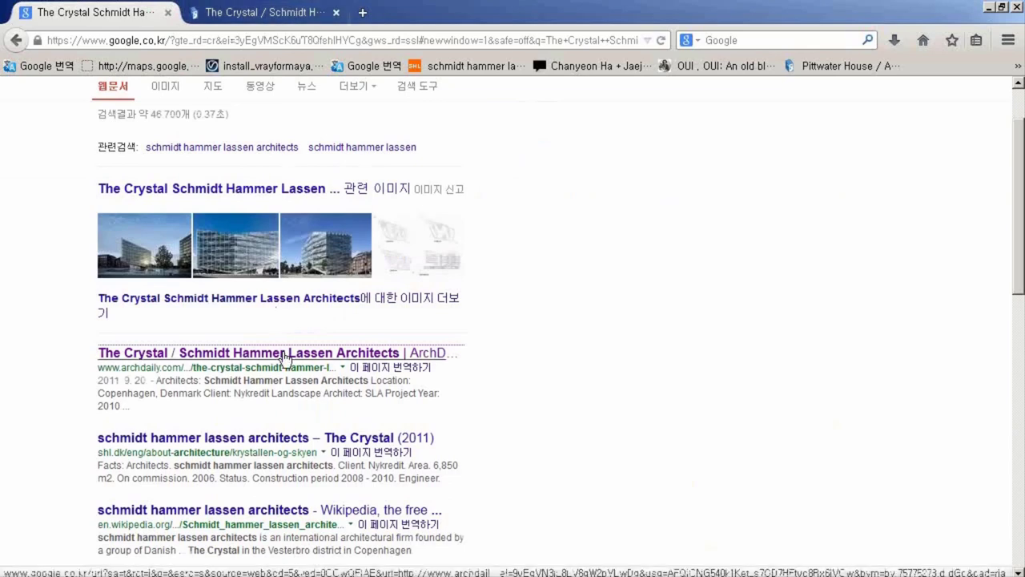
click(291, 17)
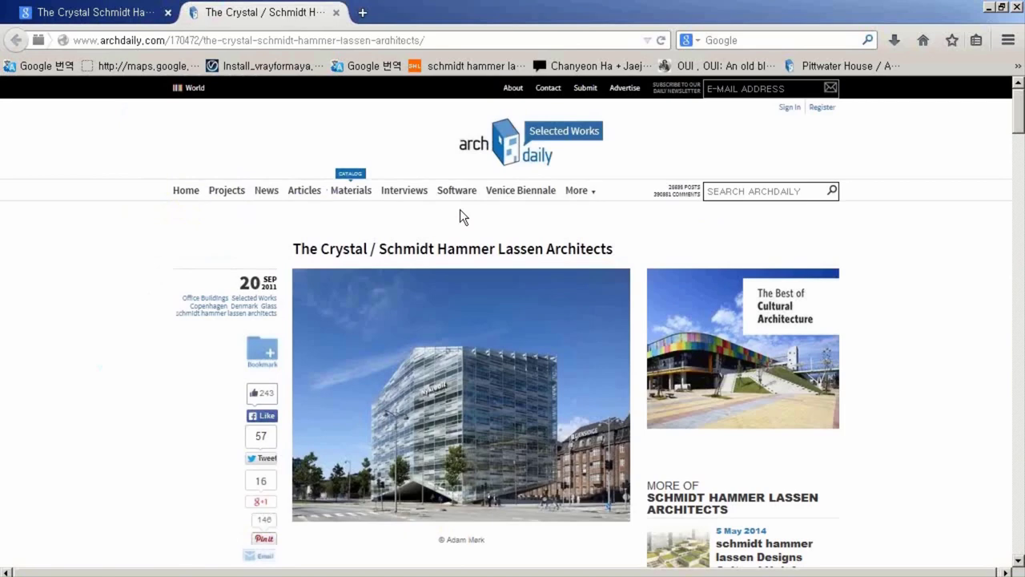
scroll(481, 297, down, 2)
scroll(481, 297, down, 5)
scroll(483, 299, down, 5)
scroll(482, 299, down, 5)
scroll(483, 299, down, 5)
scroll(482, 299, down, 5)
scroll(482, 298, down, 3)
scroll(482, 299, up, 2)
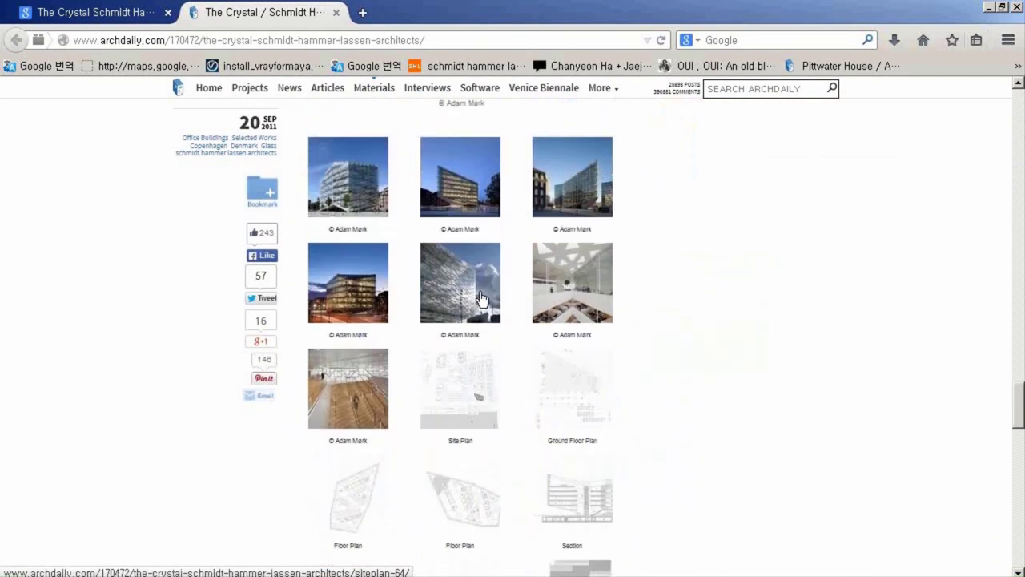
scroll(481, 297, up, 1)
scroll(481, 342, down, 1)
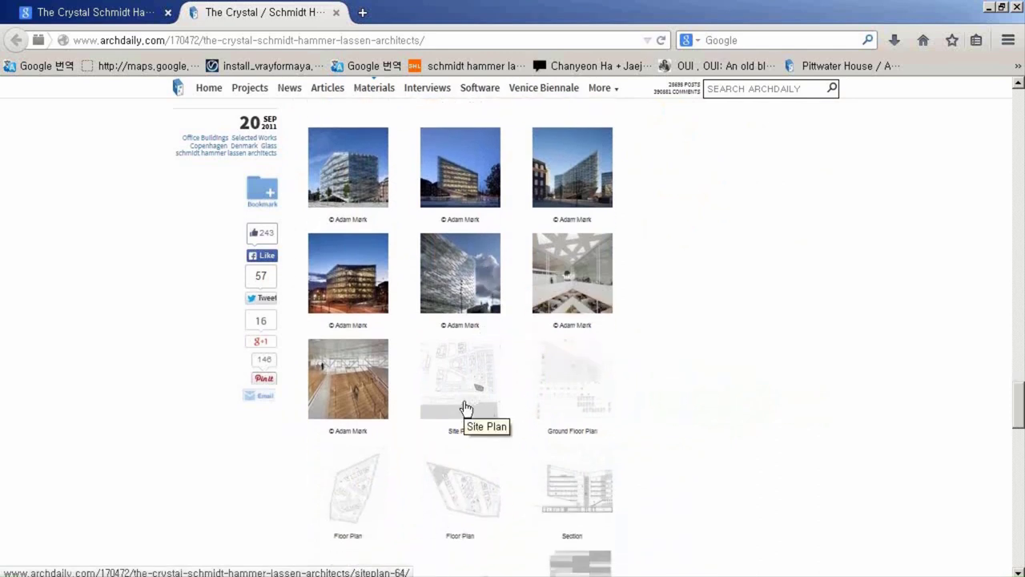
View the site plan image at original size and zoomed in, then close its tab.
click(467, 381)
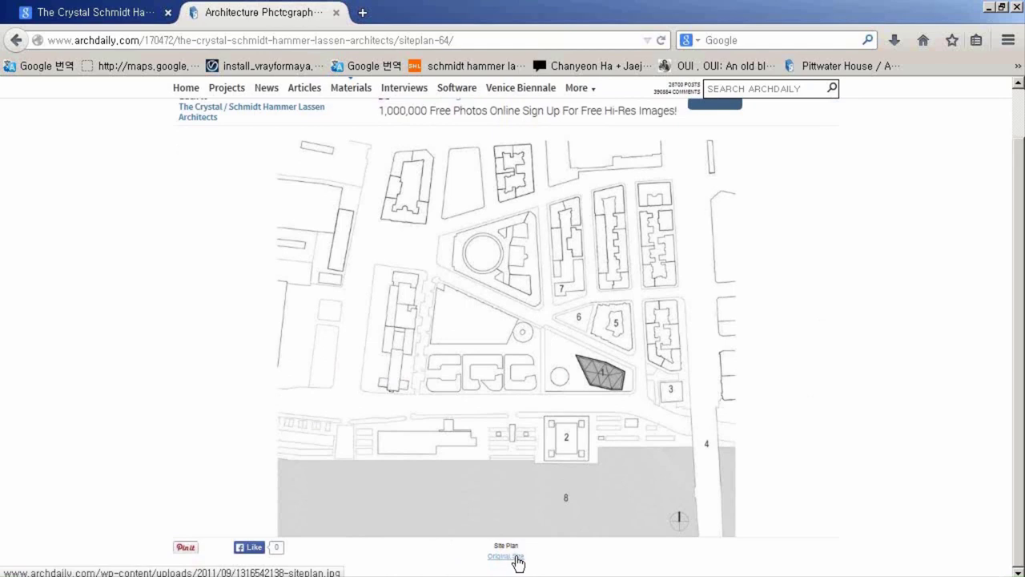
click(575, 340)
click(16, 40)
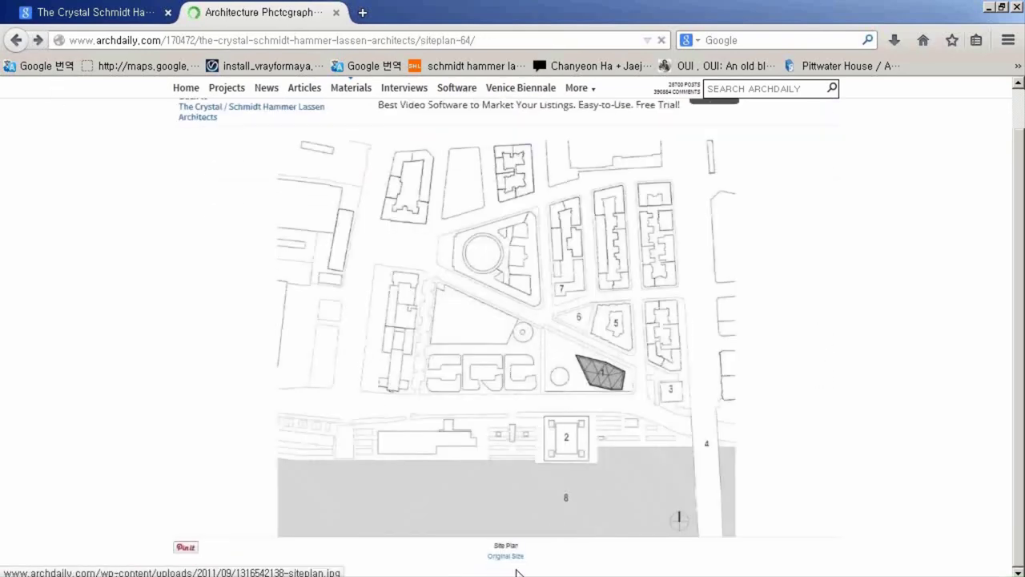
click(513, 566)
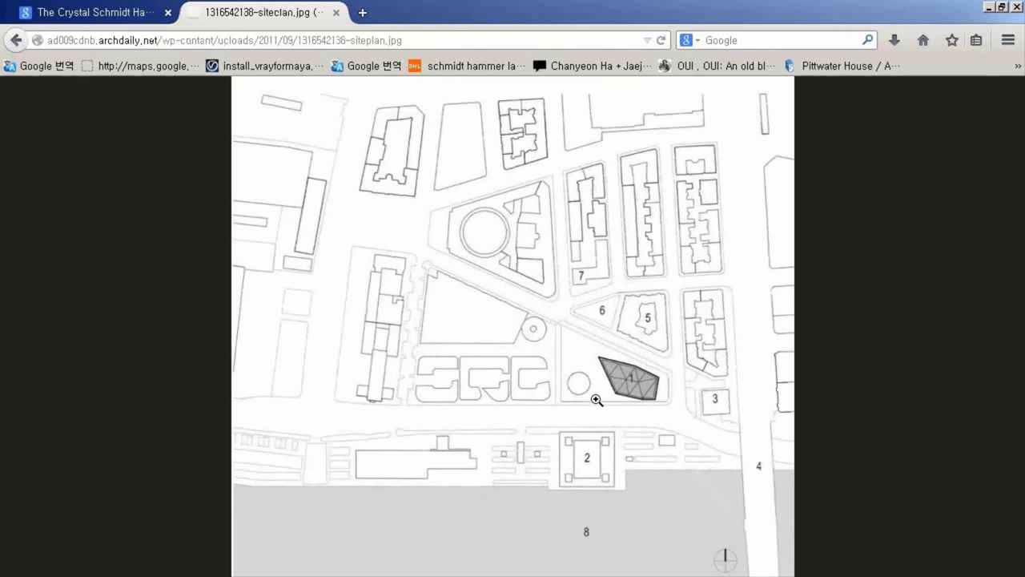
click(561, 435)
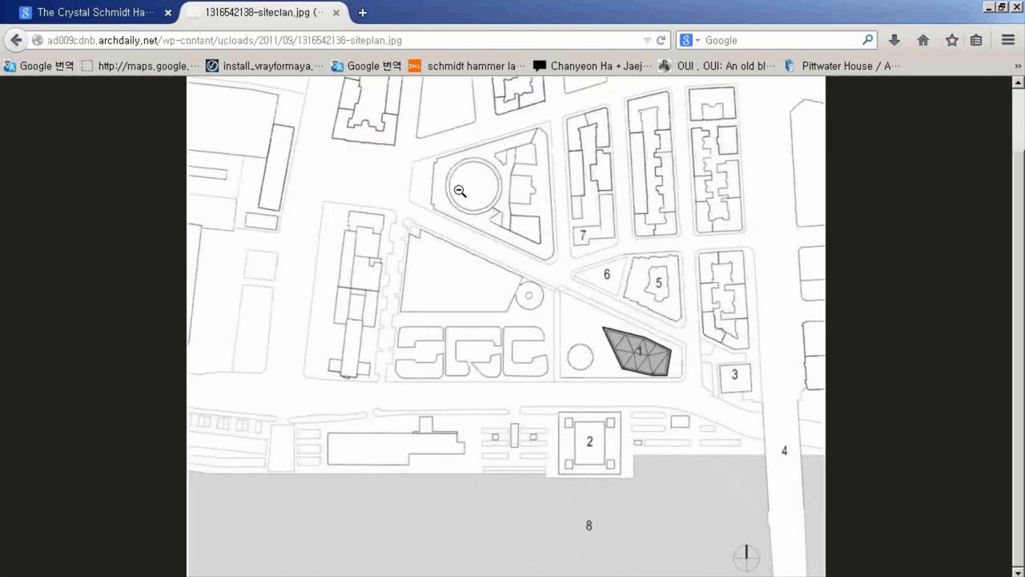
click(335, 12)
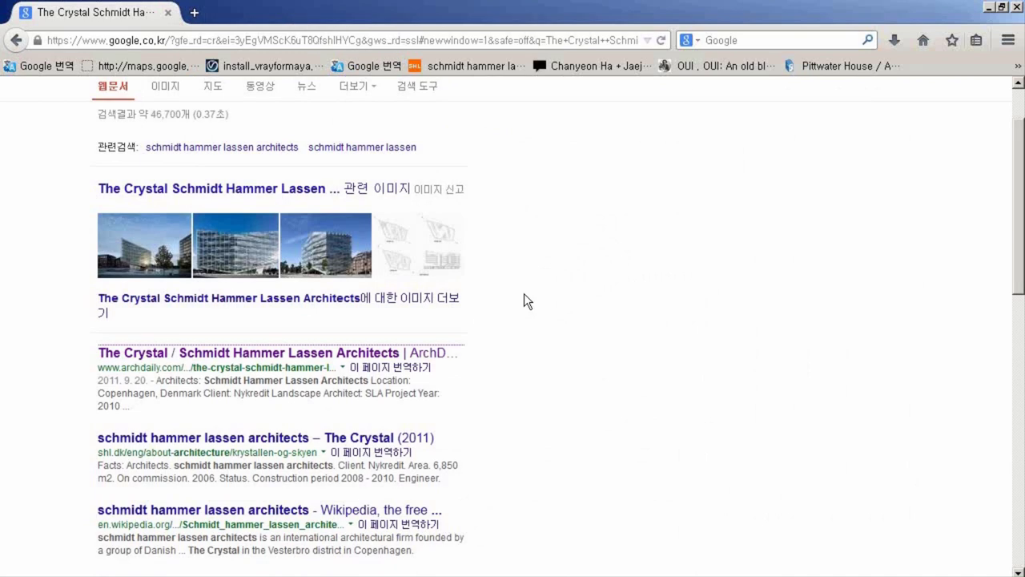
Switch to image results and filter them to large size (큰 사이즈).
scroll(521, 296, up, 2)
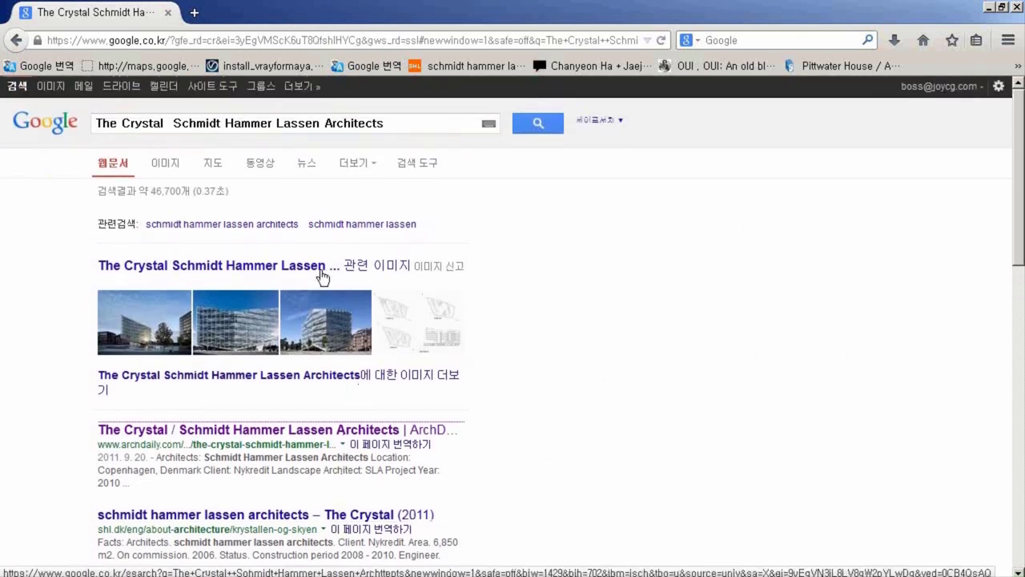
click(165, 168)
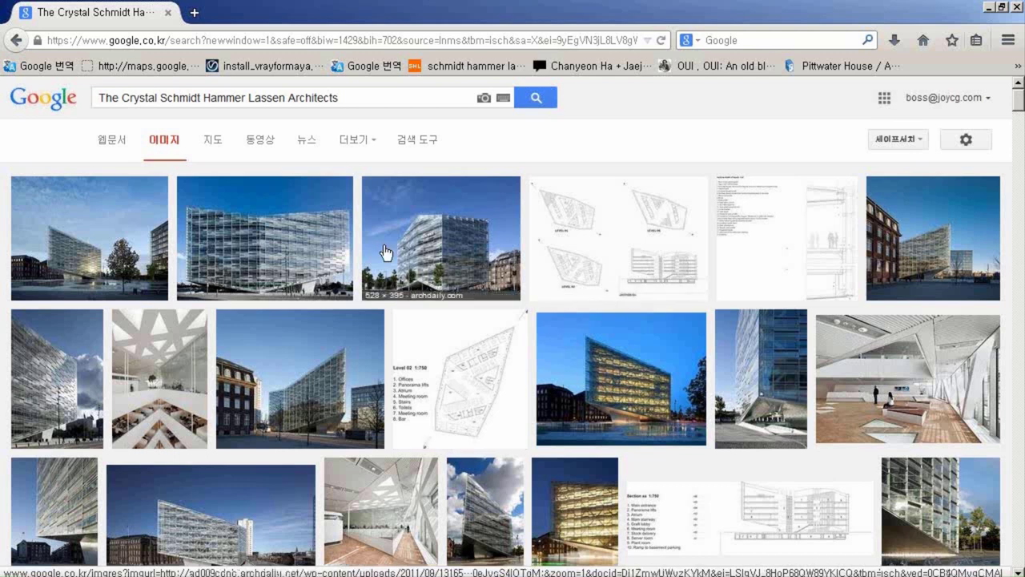
click(417, 141)
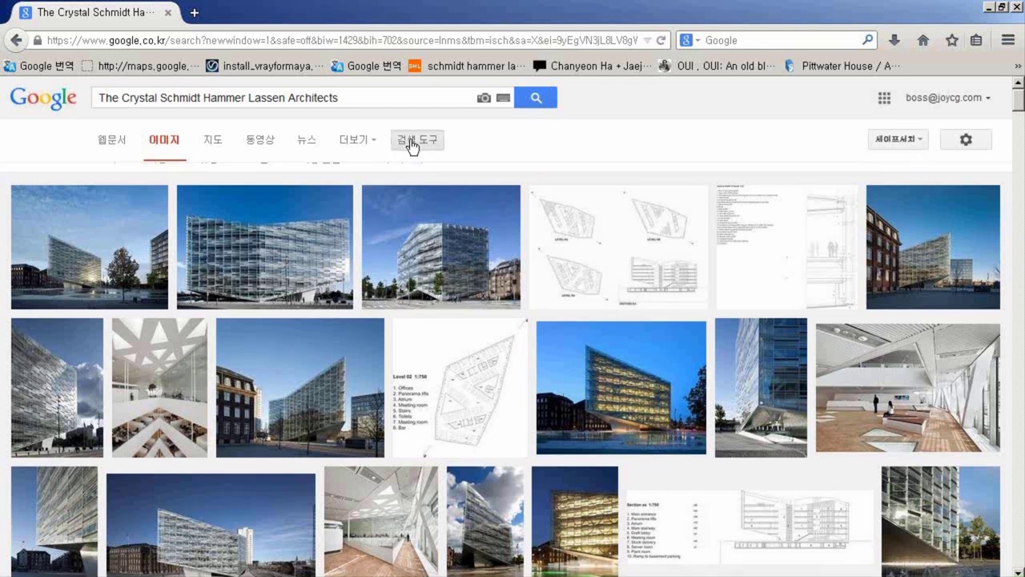
click(125, 181)
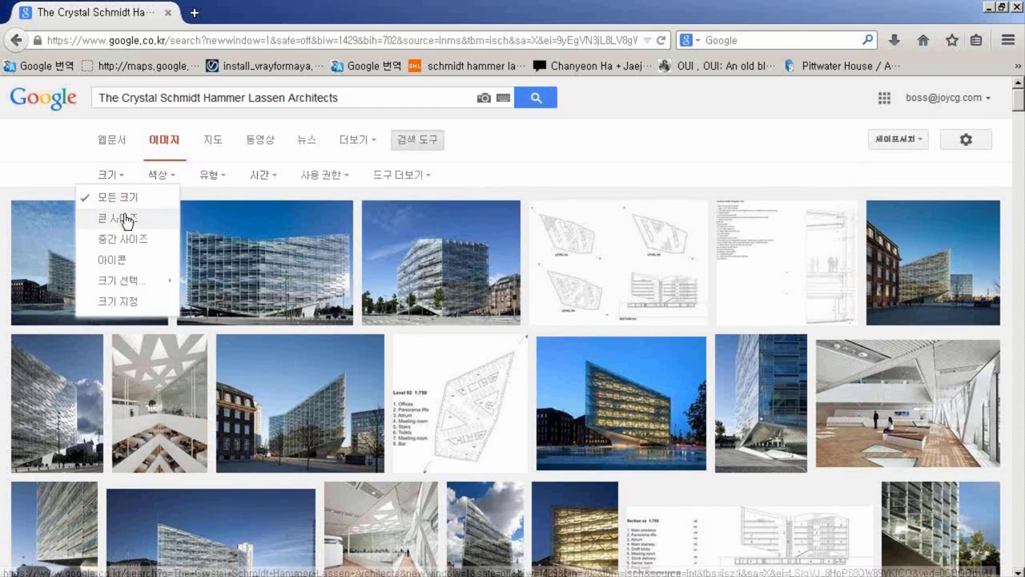
click(101, 220)
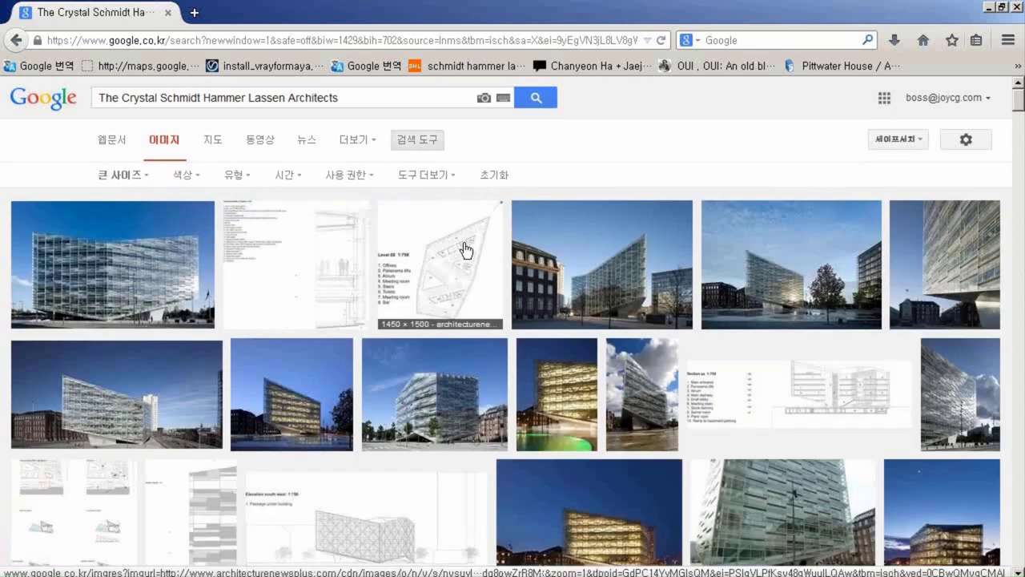
Scroll through the large image results of building photos, plans and elevations.
scroll(466, 250, down, 2)
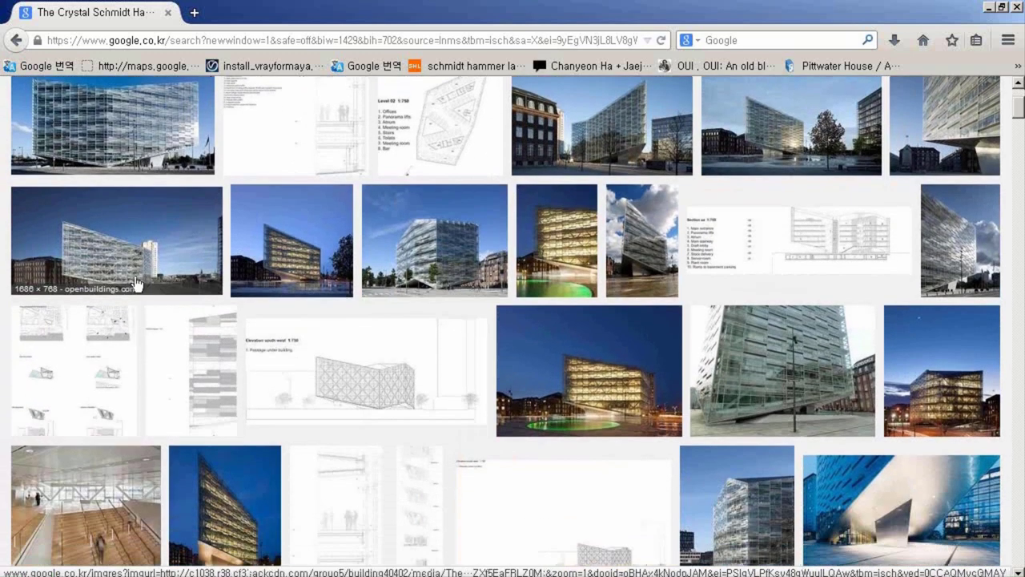
scroll(614, 429, down, 2)
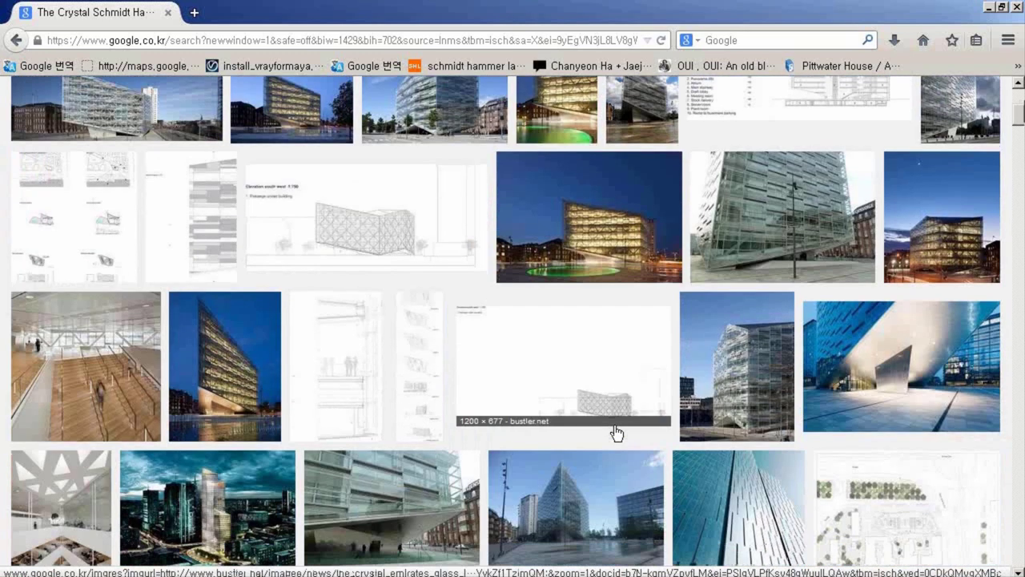
scroll(615, 432, down, 1)
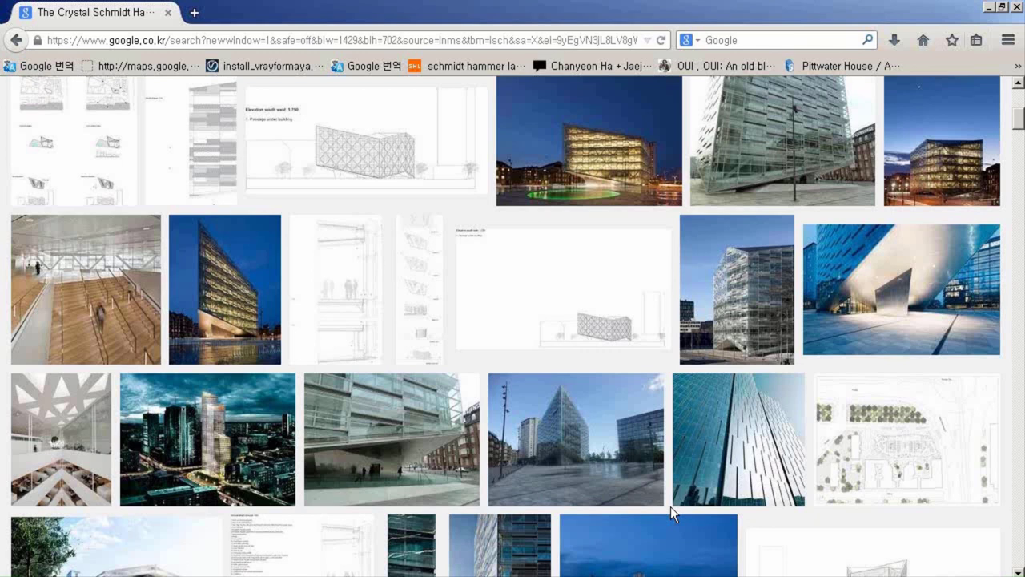
scroll(670, 507, down, 1)
scroll(671, 507, down, 3)
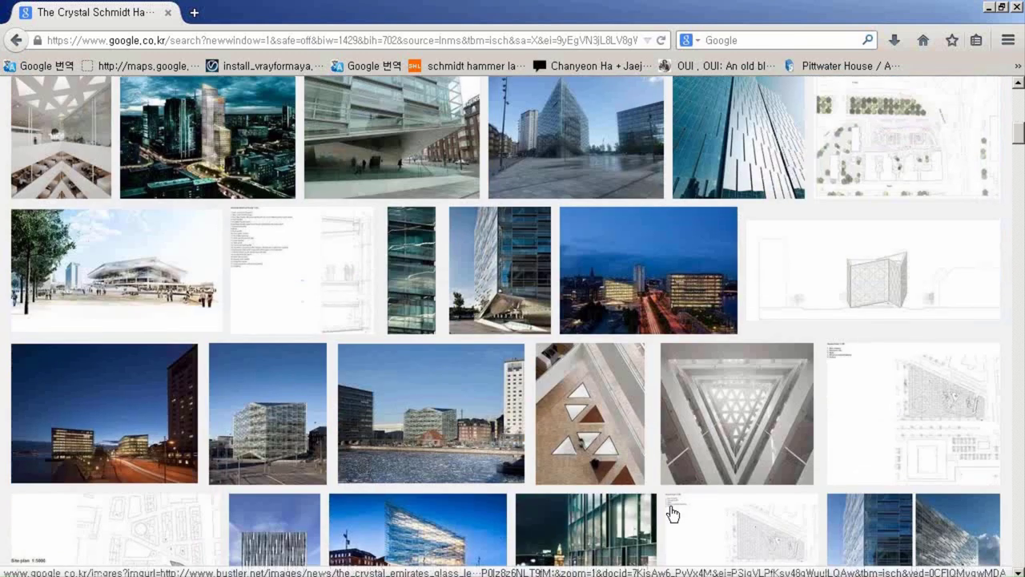
scroll(671, 514, up, 2)
scroll(412, 274, up, 2)
scroll(406, 259, up, 1)
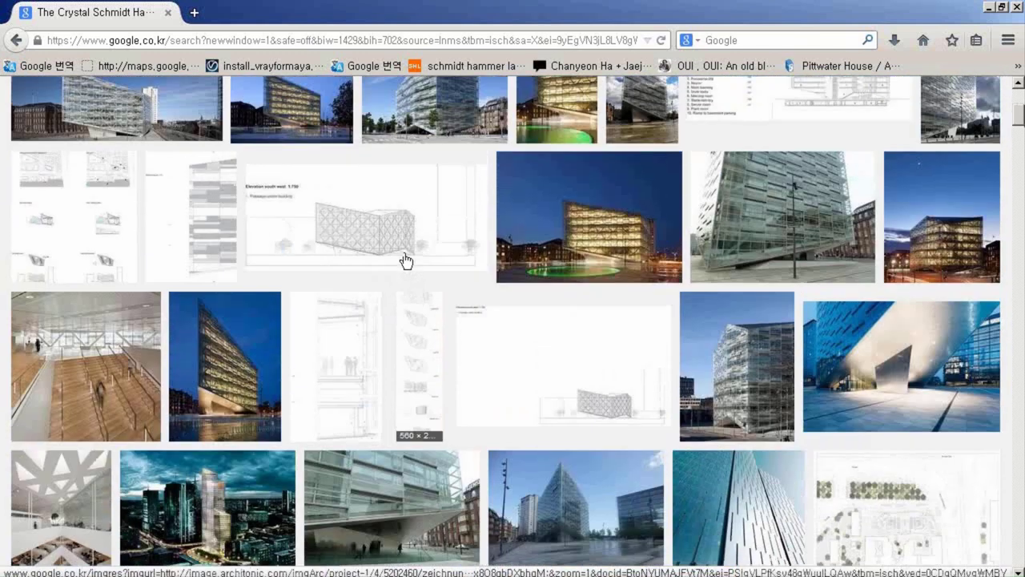
scroll(472, 280, up, 2)
scroll(408, 240, up, 2)
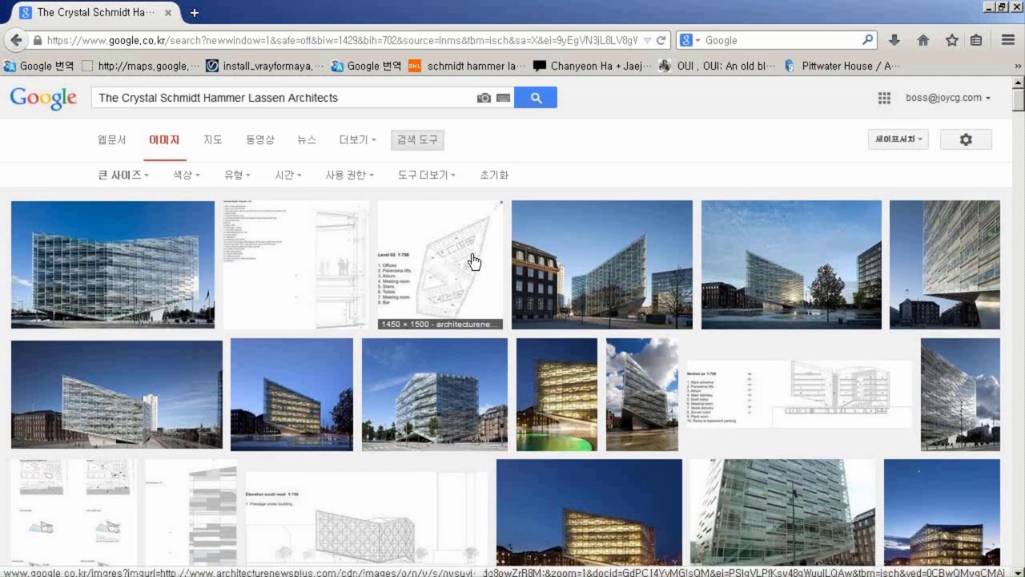
Preview the Level 02 floor plan image and open its Architecture News Plus source page.
click(473, 261)
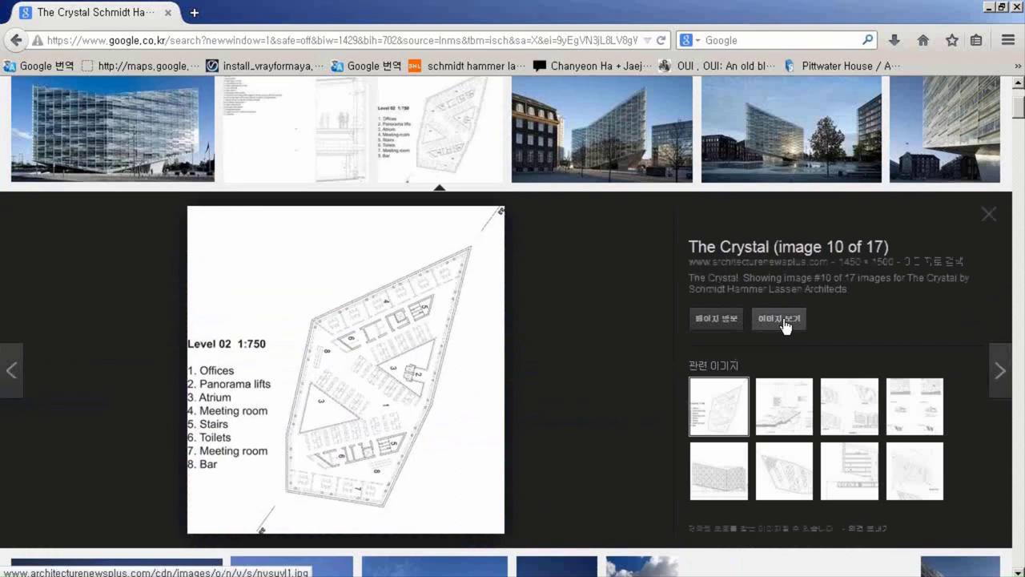
click(707, 318)
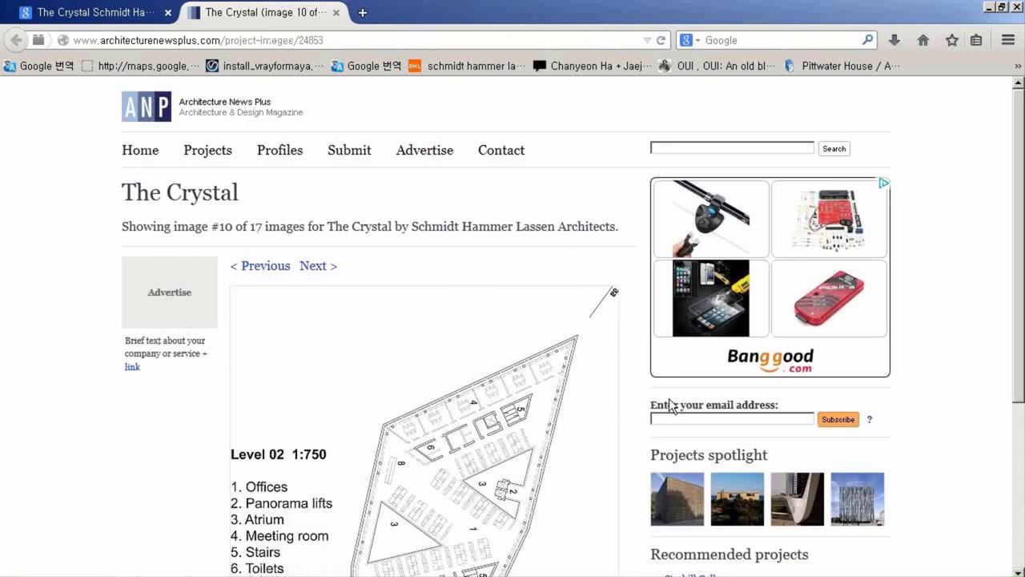
scroll(671, 406, down, 2)
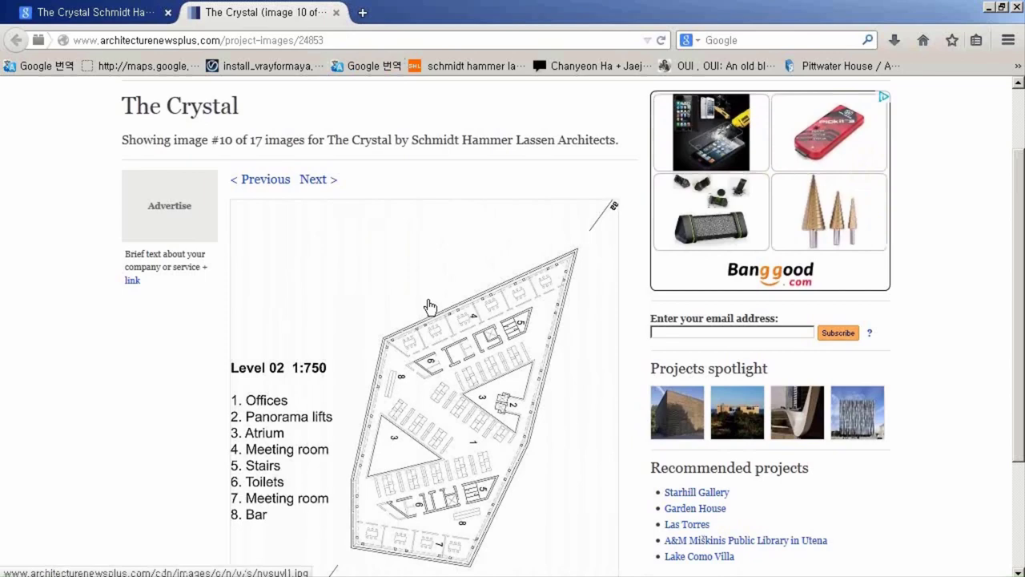
Close the source page and floor-plan preview, then scroll down the image results.
click(337, 13)
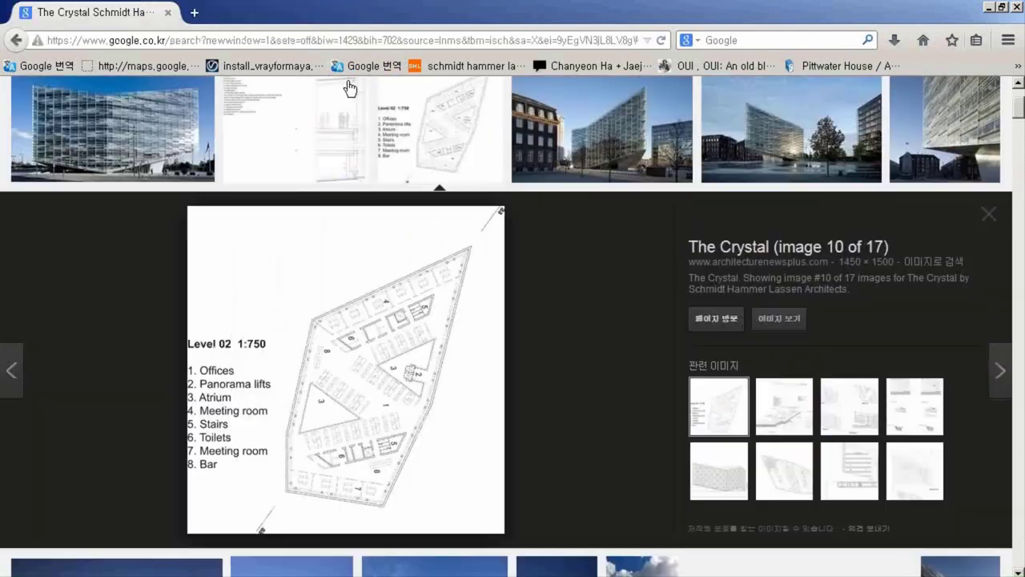
click(988, 213)
scroll(615, 287, down, 3)
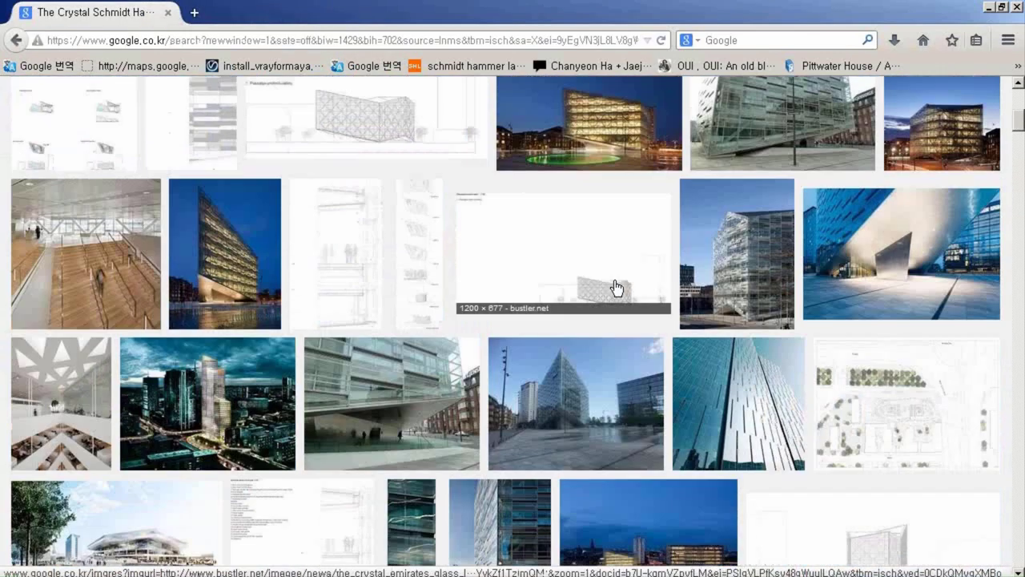
scroll(615, 287, down, 2)
scroll(615, 287, down, 2)
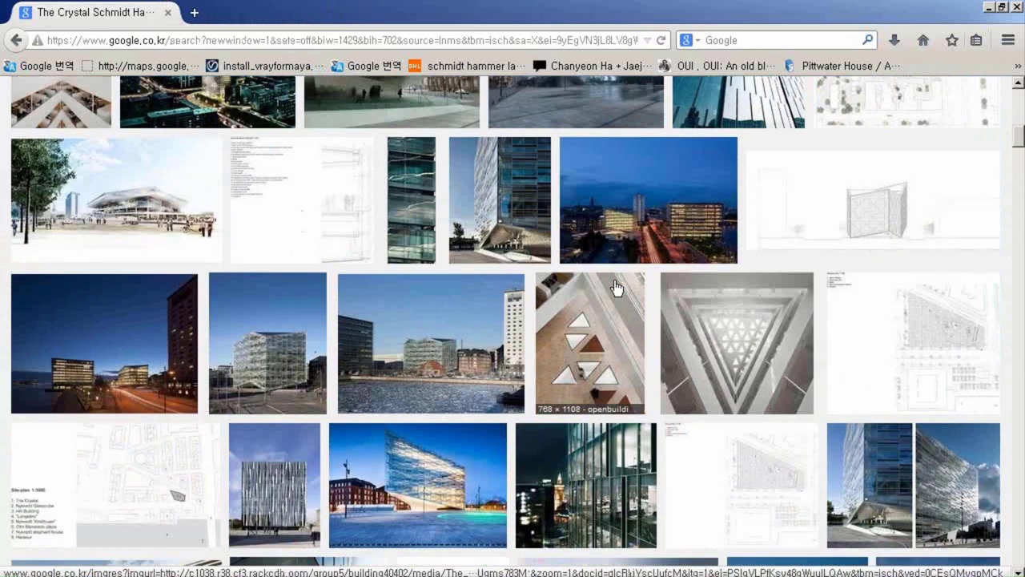
scroll(646, 339, down, 2)
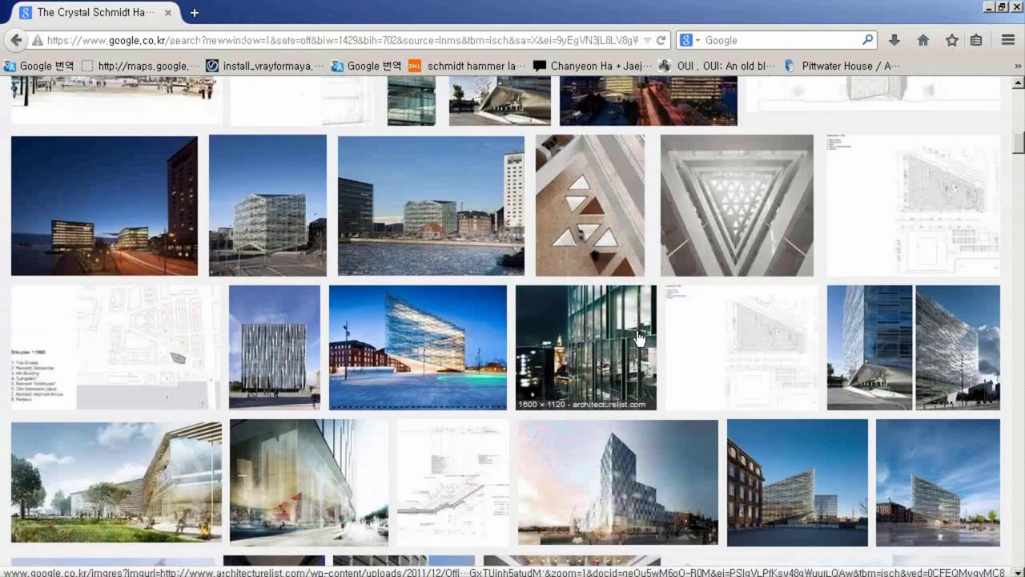
scroll(514, 475, down, 2)
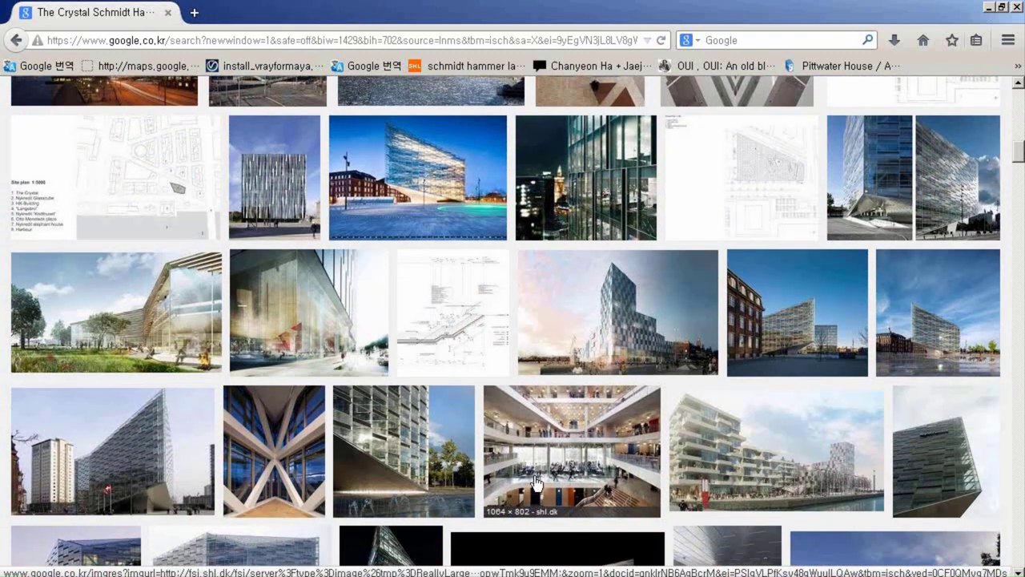
scroll(544, 478, down, 2)
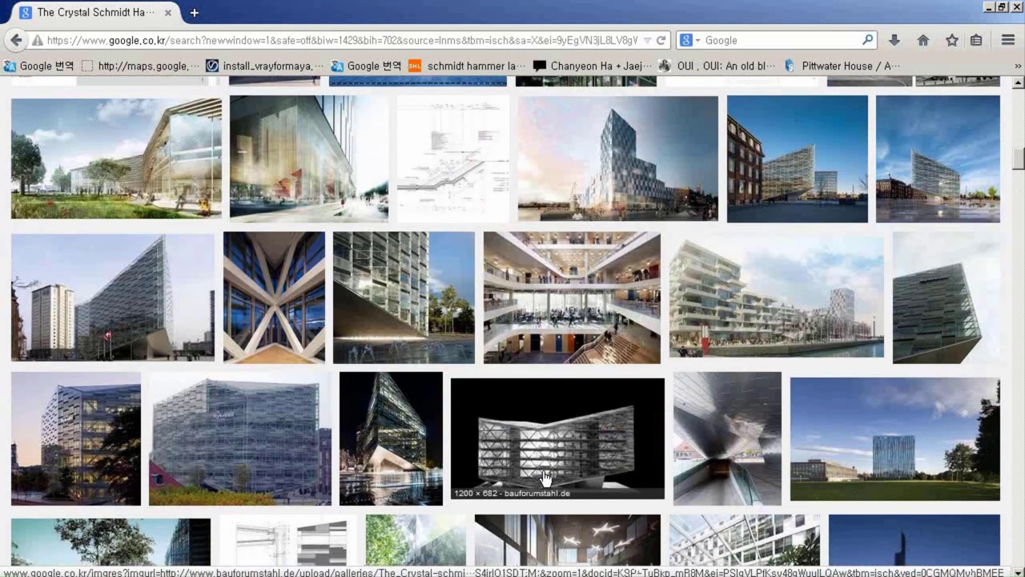
scroll(544, 478, down, 2)
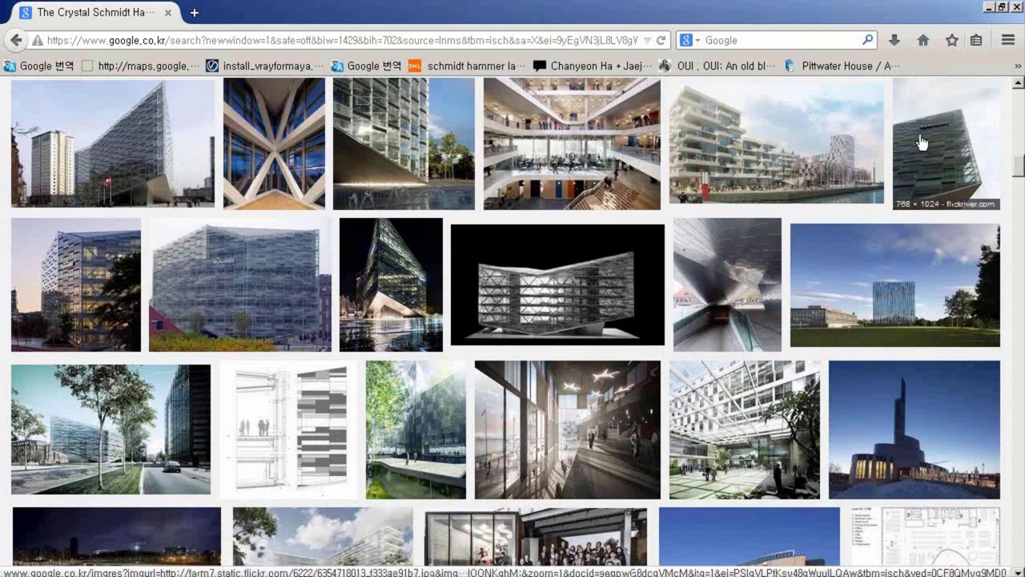
scroll(550, 535, down, 4)
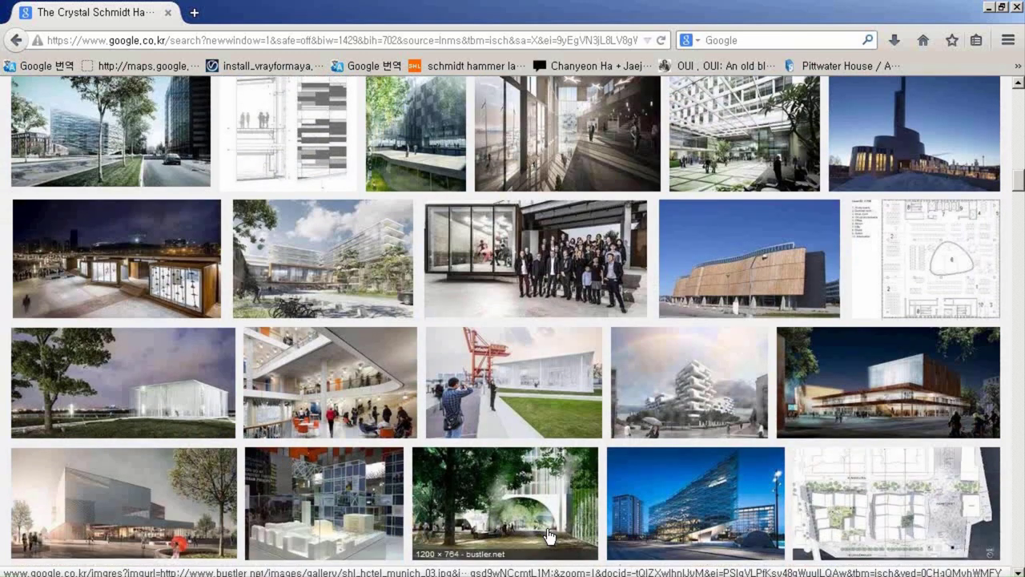
scroll(550, 535, up, 2)
scroll(549, 535, down, 3)
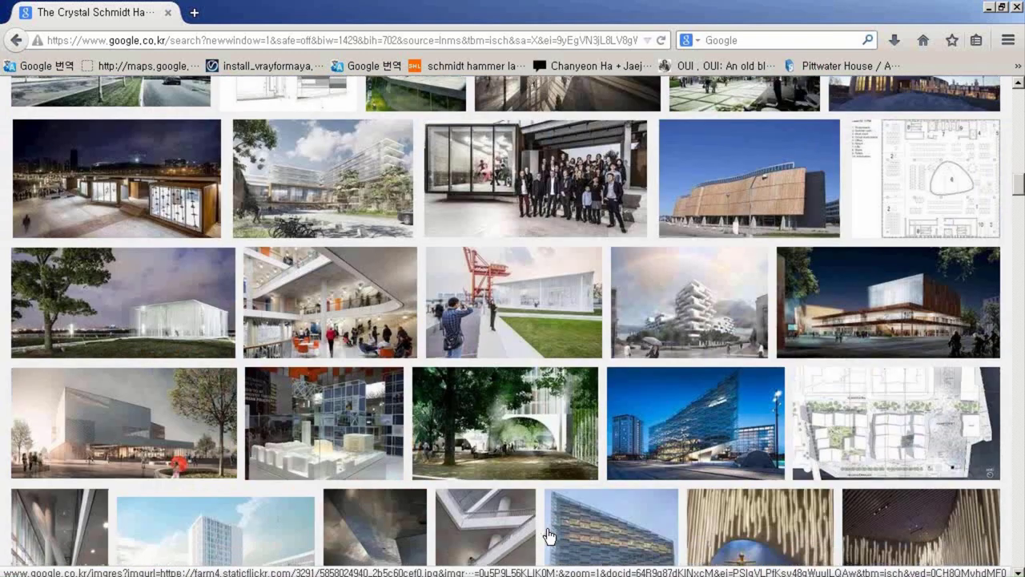
scroll(549, 535, down, 3)
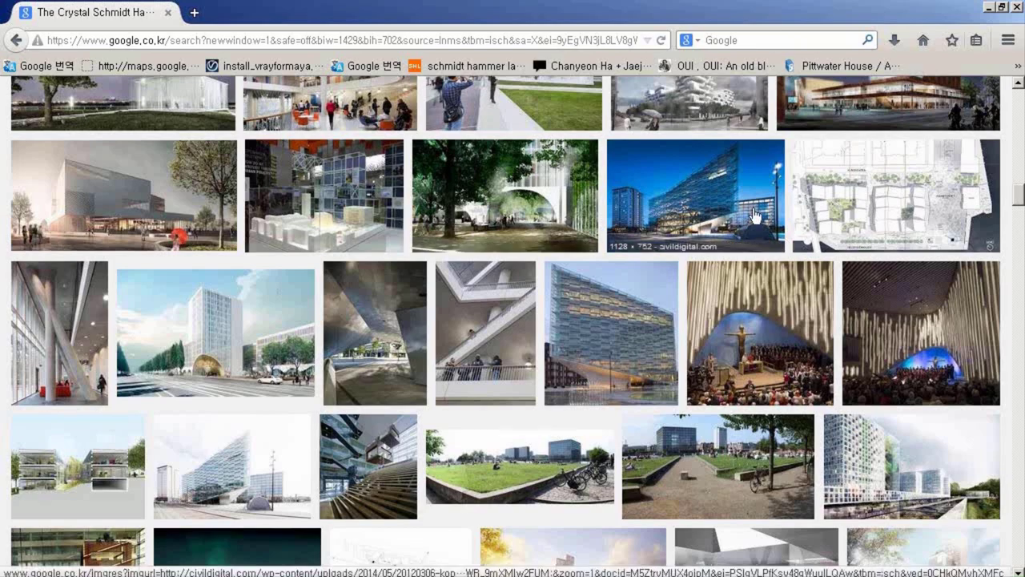
Find the glass building photo with the Nykredit sign and open its large preview.
scroll(650, 260, up, 3)
scroll(651, 261, up, 5)
scroll(650, 260, up, 5)
scroll(651, 260, up, 5)
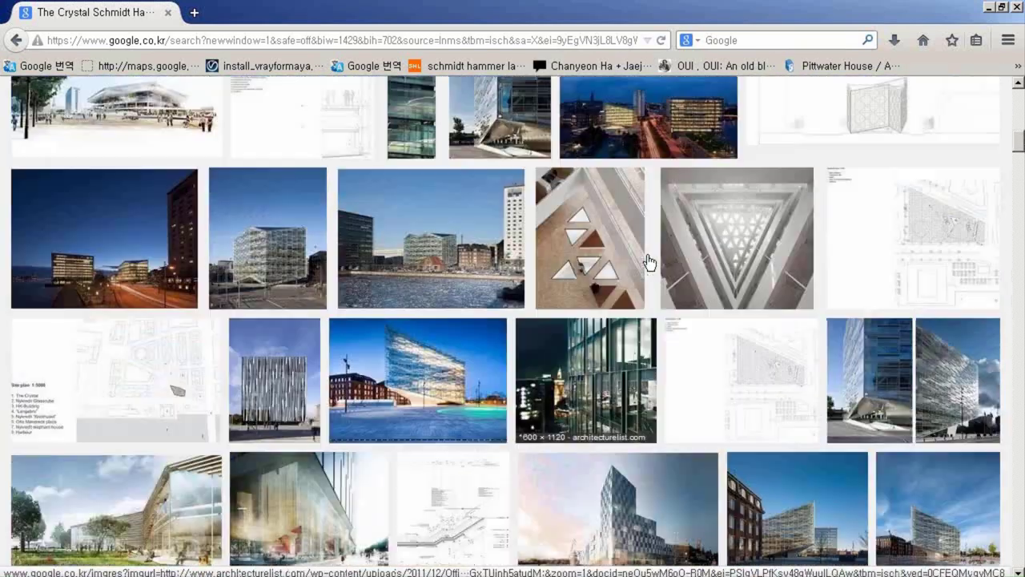
scroll(648, 263, up, 5)
scroll(648, 263, up, 5)
scroll(650, 260, up, 5)
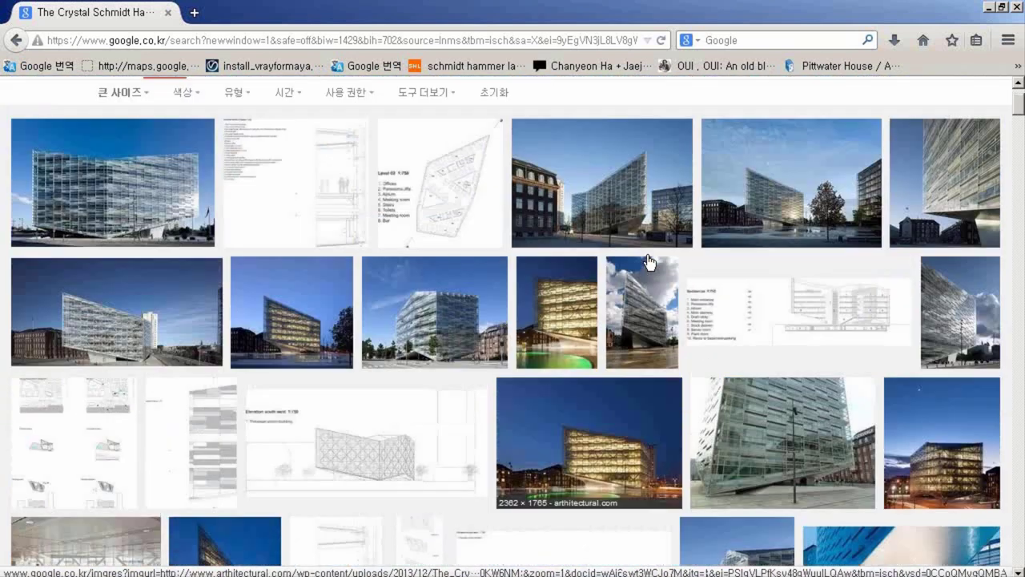
scroll(650, 260, up, 2)
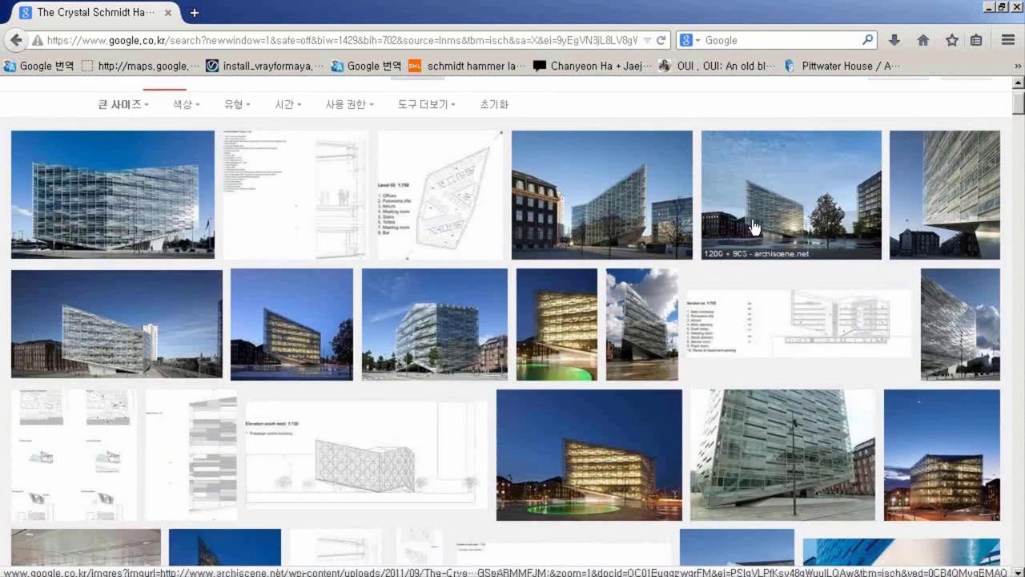
scroll(848, 280, up, 1)
scroll(847, 282, down, 5)
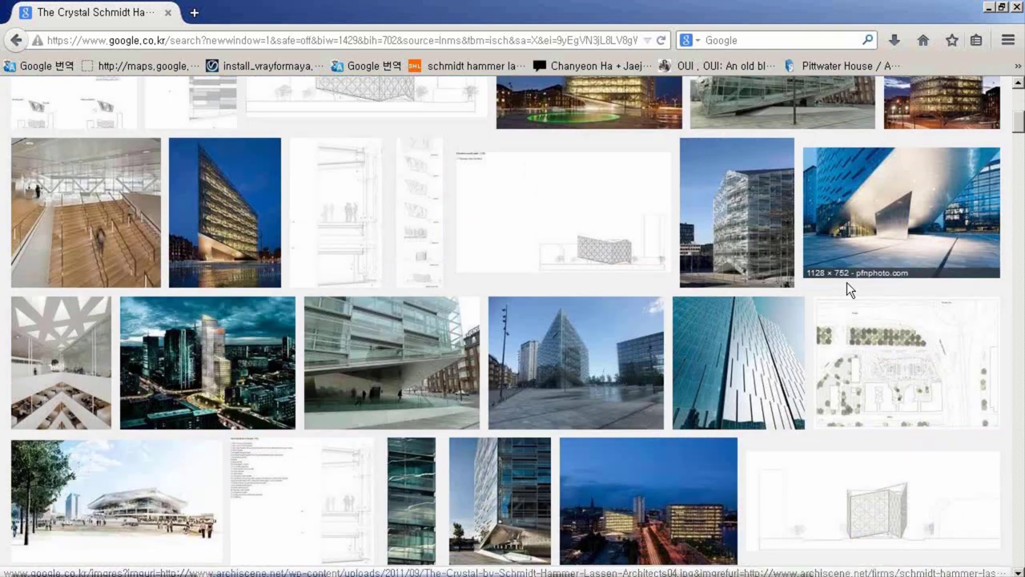
scroll(846, 282, down, 2)
scroll(846, 282, down, 4)
scroll(846, 282, down, 4)
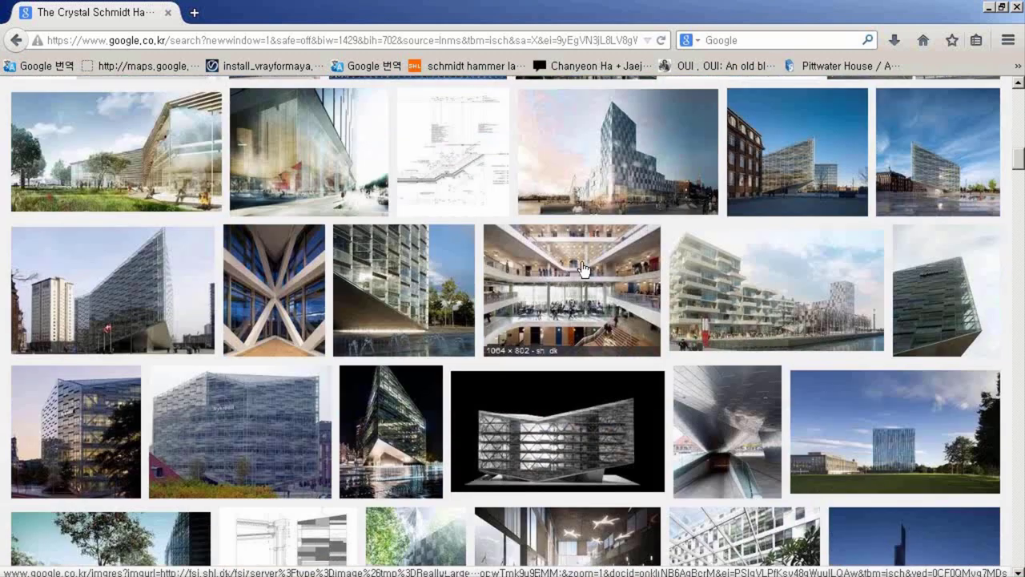
scroll(585, 273, down, 3)
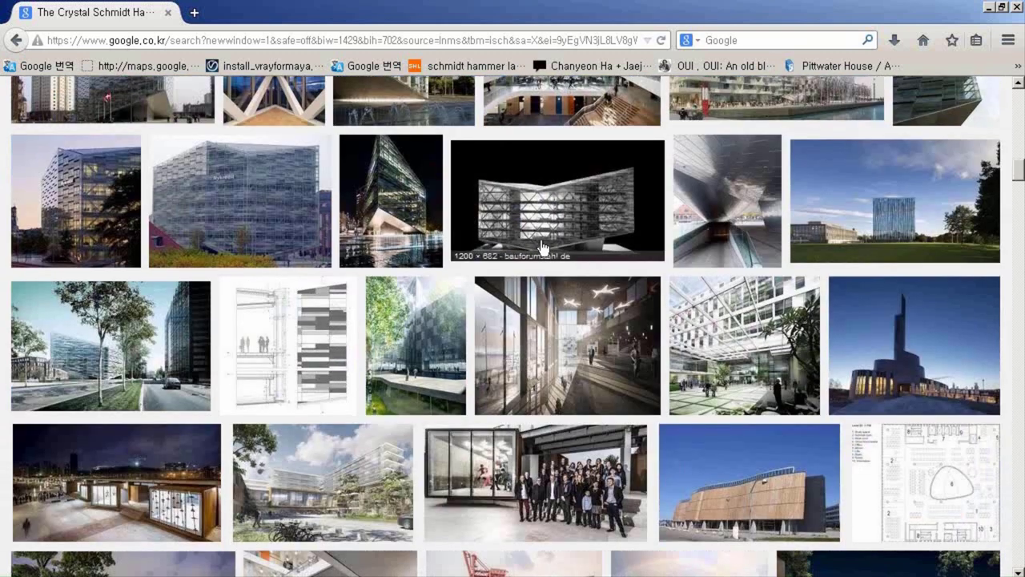
click(225, 189)
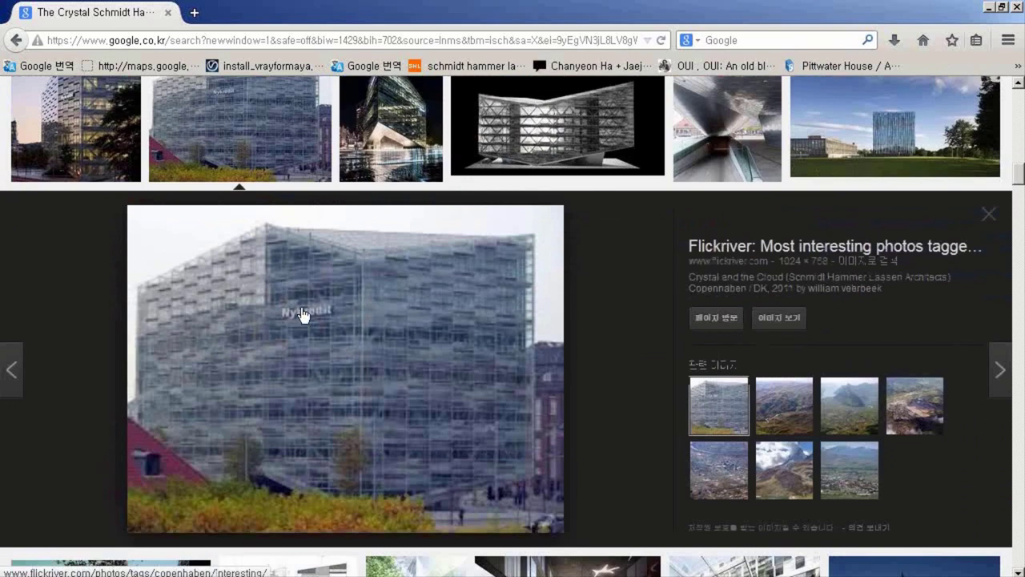
Select 'Nykredit' in the reference folder's path, then close the Explorer window.
key(alt+Tab)
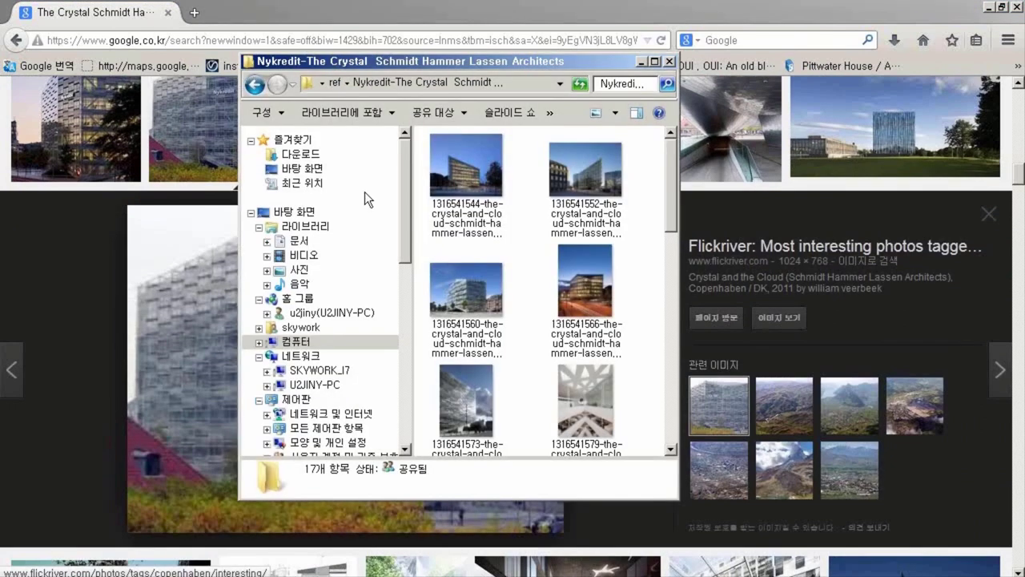
click(514, 79)
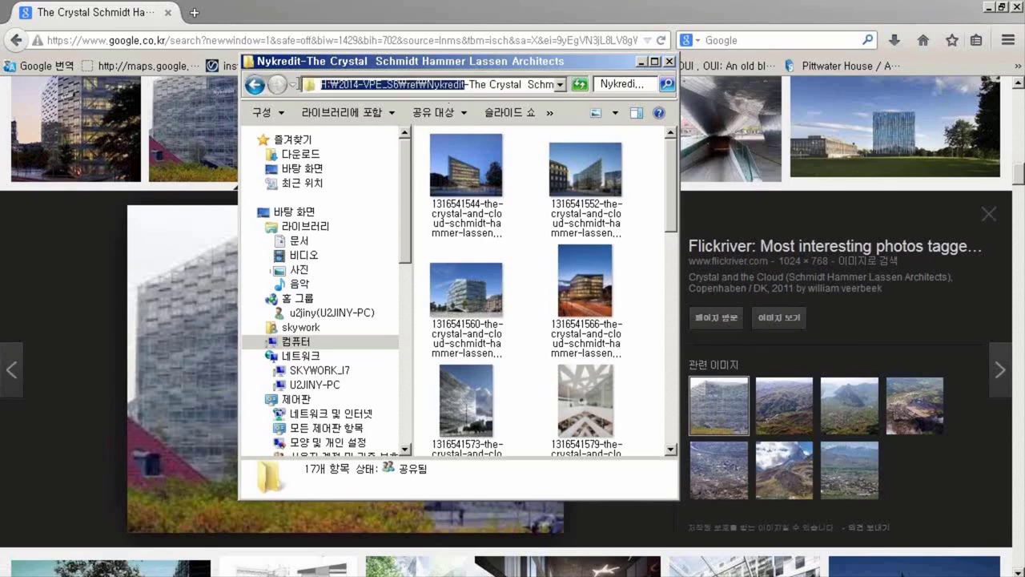
click(478, 84)
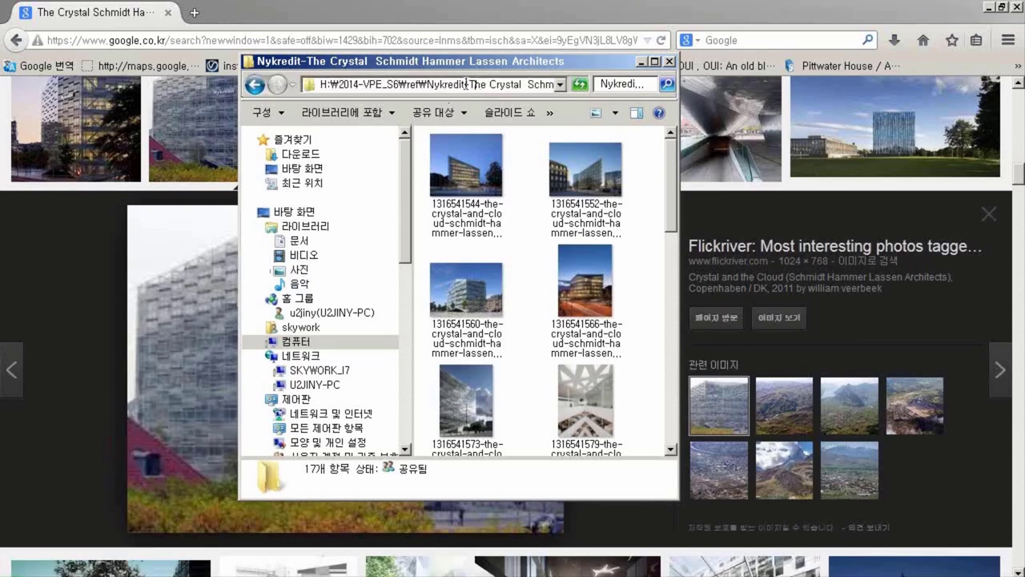
drag(464, 84, 432, 83)
click(645, 60)
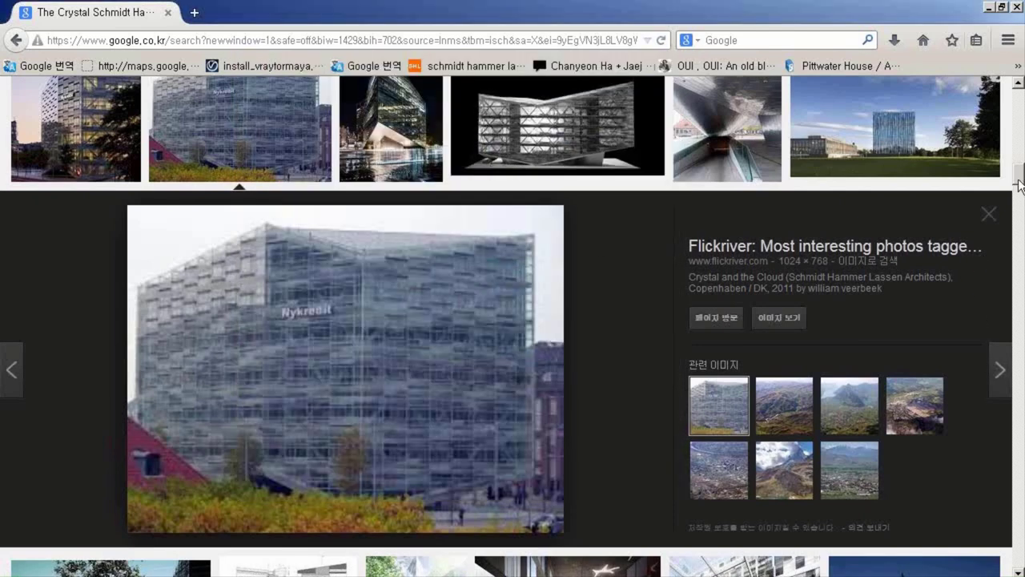
drag(1020, 184, 1019, 80)
Replace the image search terms with 'Nykredit' and scroll through the resulting photos.
triple_click(361, 98)
text(Nykredit)
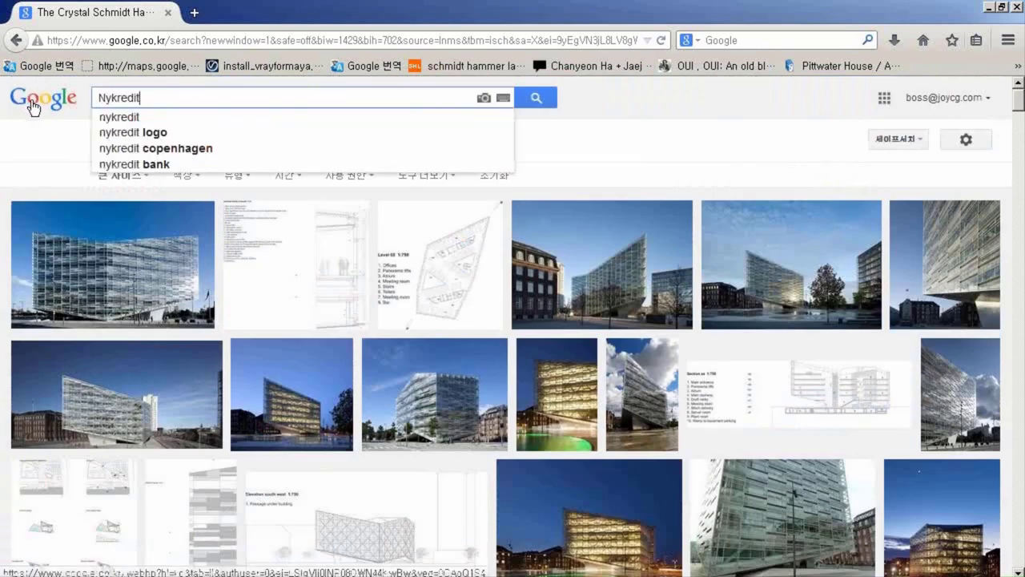
key(Return)
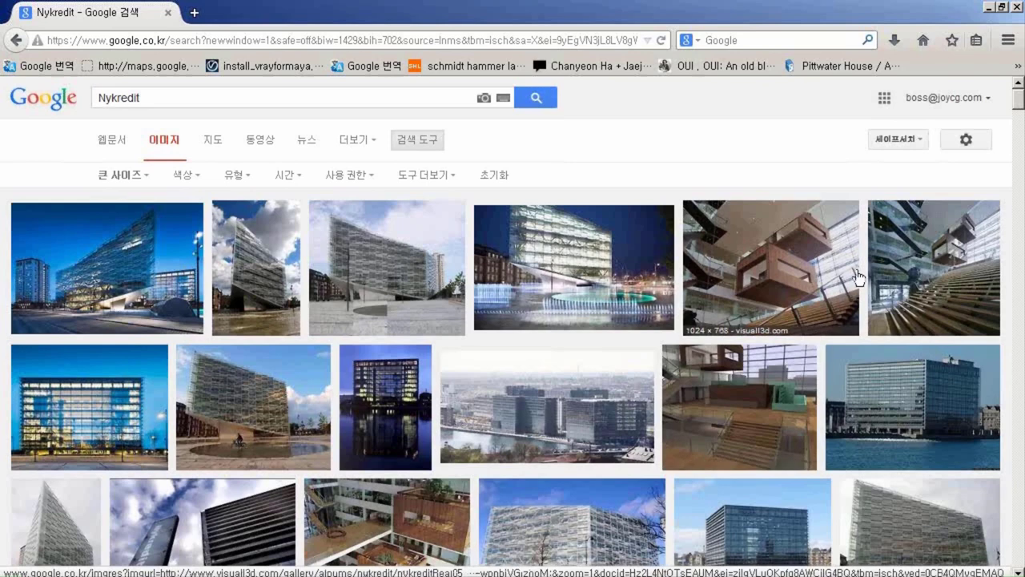
scroll(857, 276, down, 3)
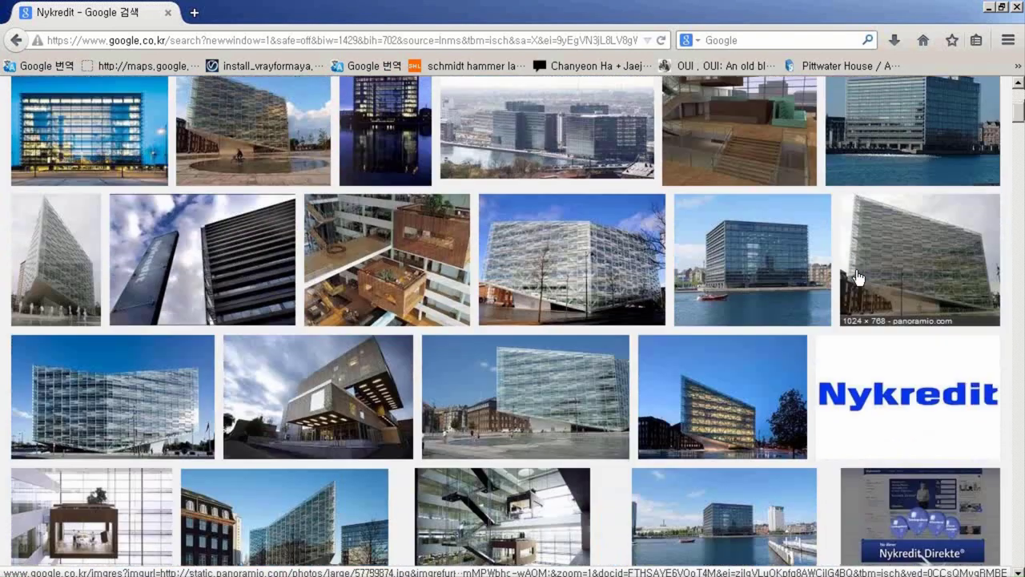
scroll(857, 276, down, 1)
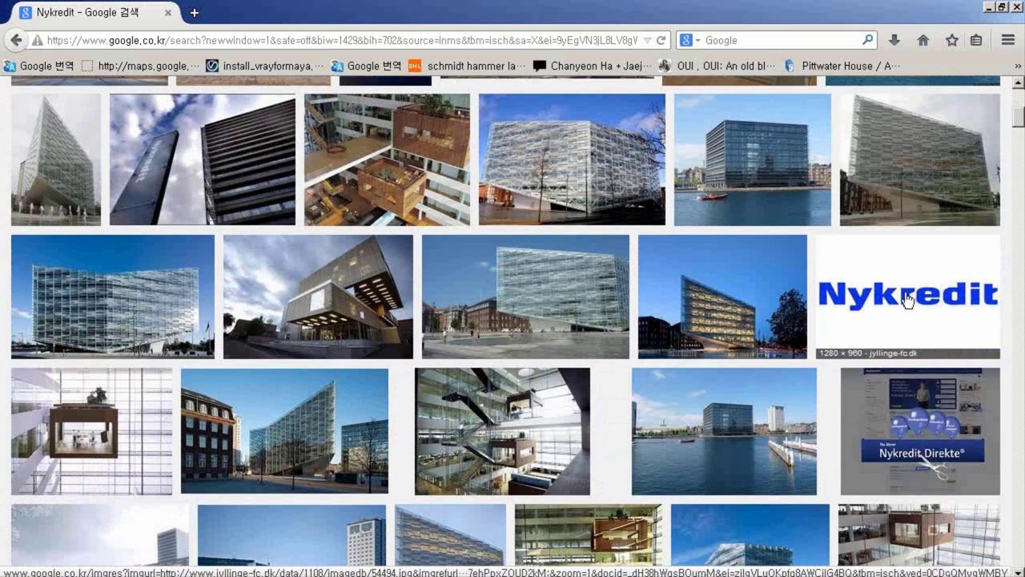
scroll(906, 300, down, 4)
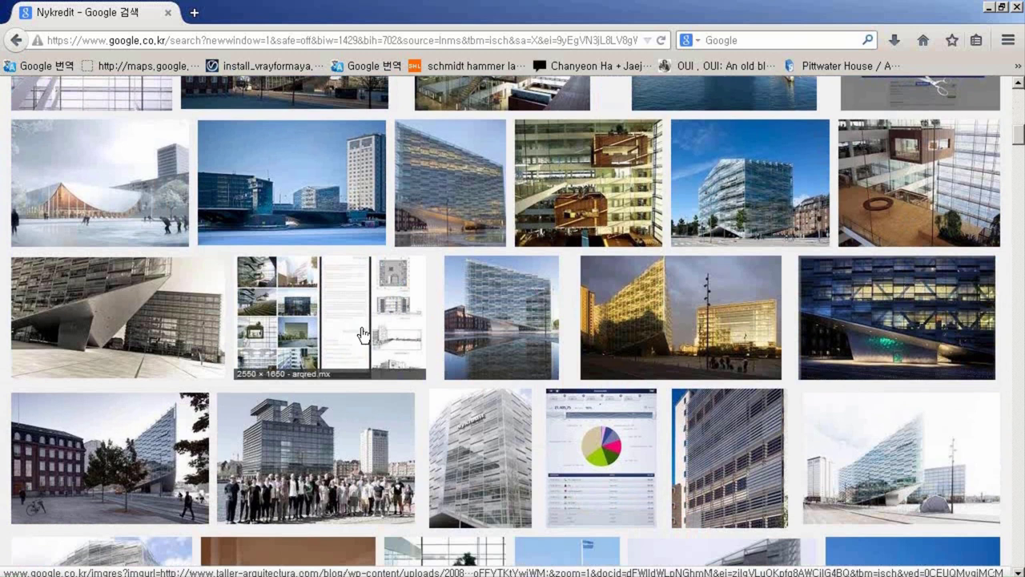
scroll(362, 335, down, 3)
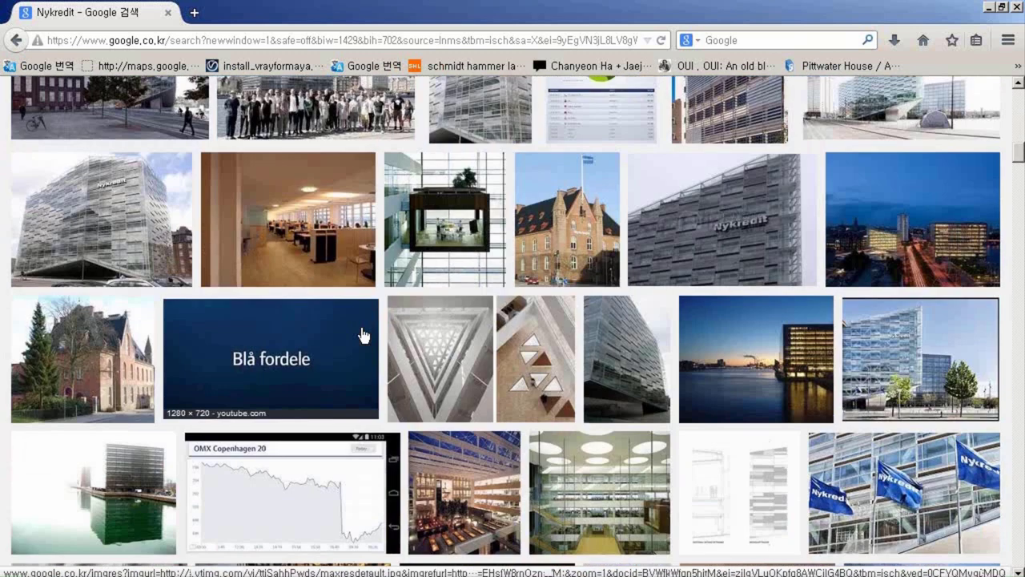
scroll(362, 335, down, 3)
scroll(362, 335, down, 3)
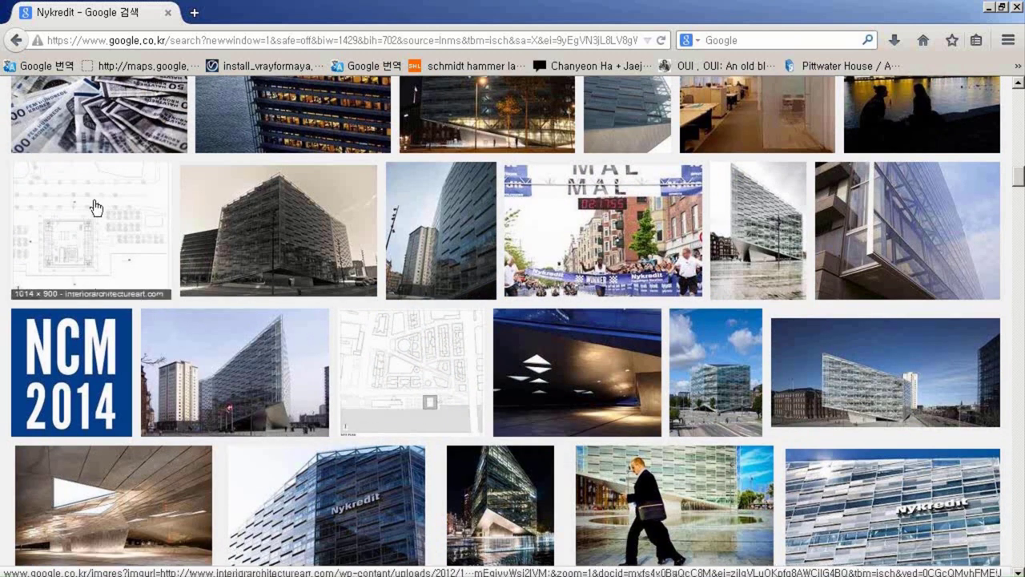
click(302, 41)
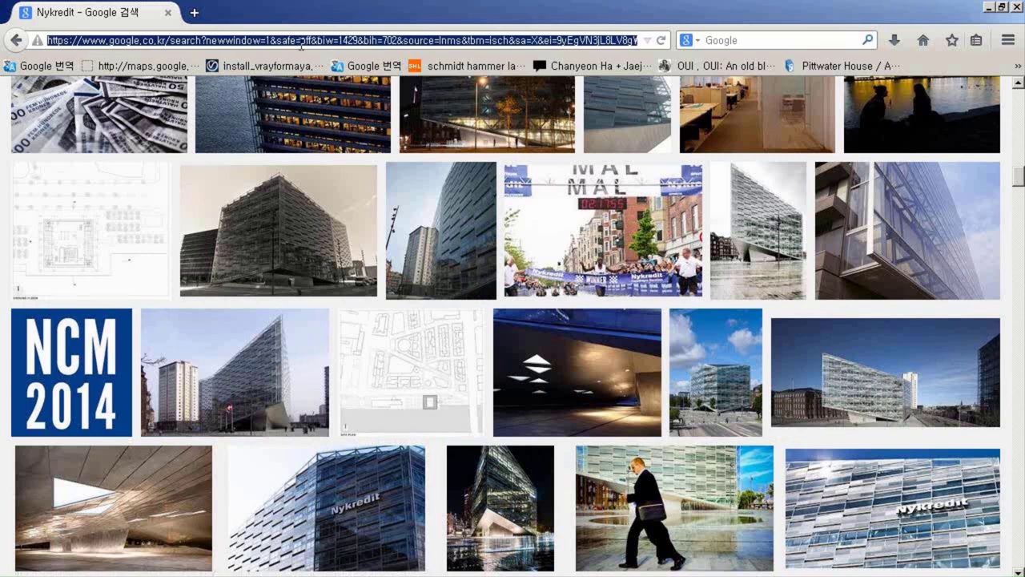
text(www.goo)
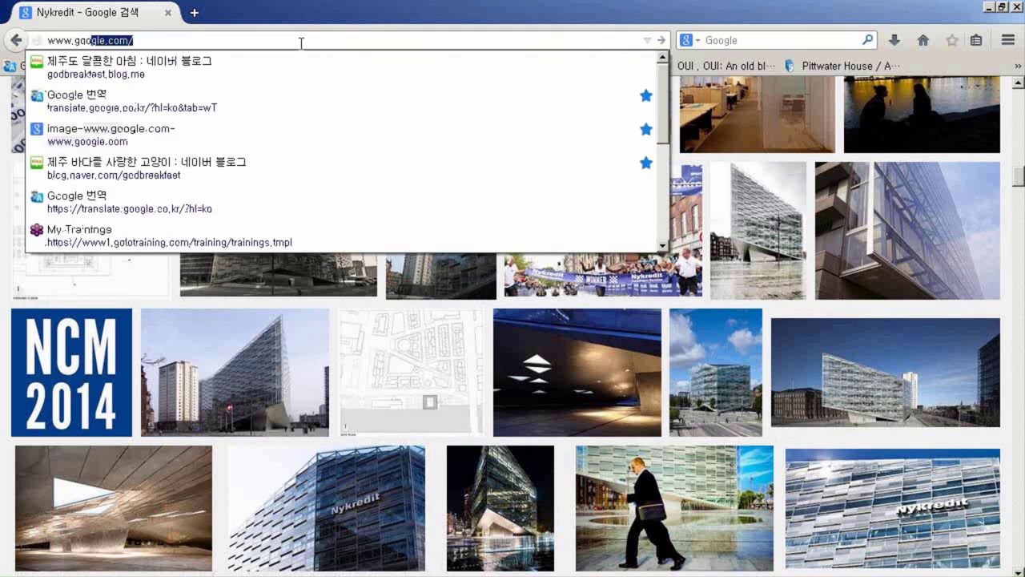
text(gle.co)
key(Return)
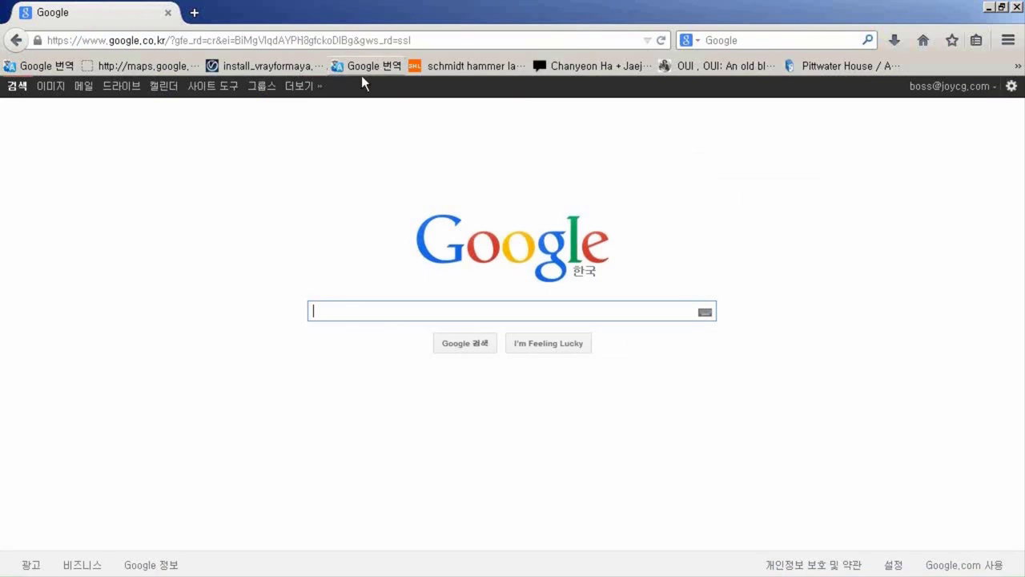
click(320, 90)
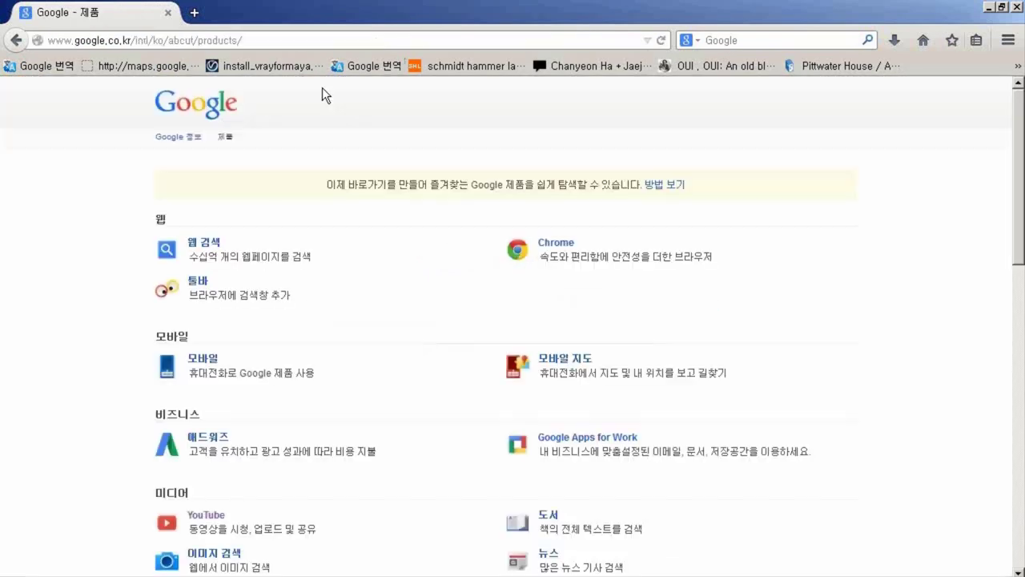
scroll(431, 341, down, 5)
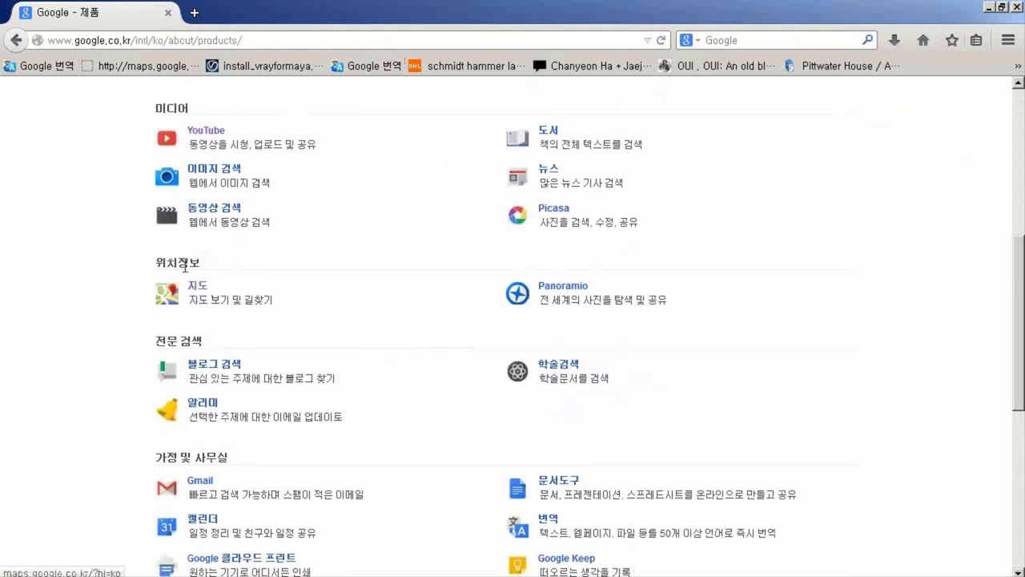
click(197, 290)
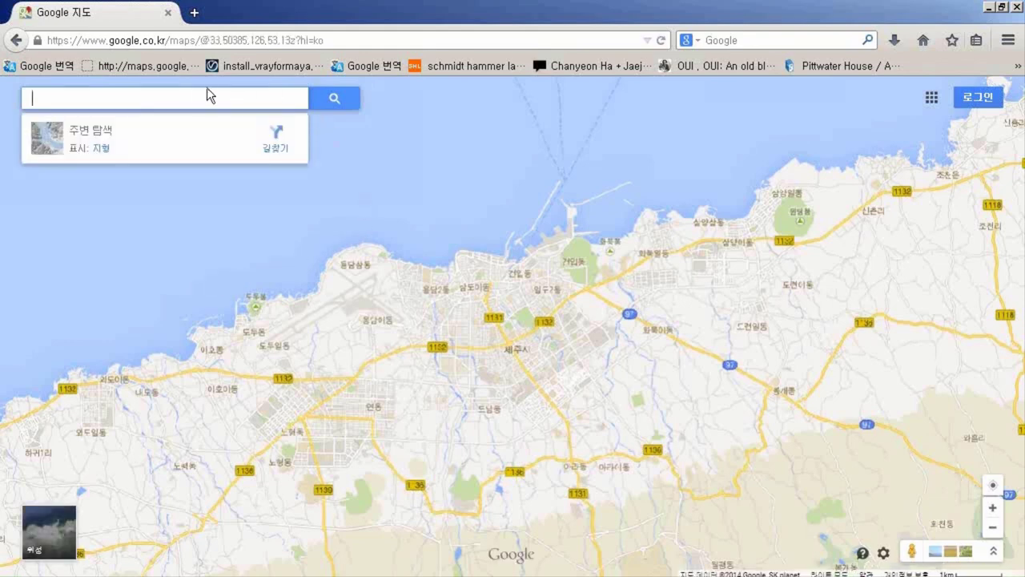
Search the map for 'the crystal', then 'Nykredit, Danmark', and open Nykredit Forsikring's details.
text(the crystal)
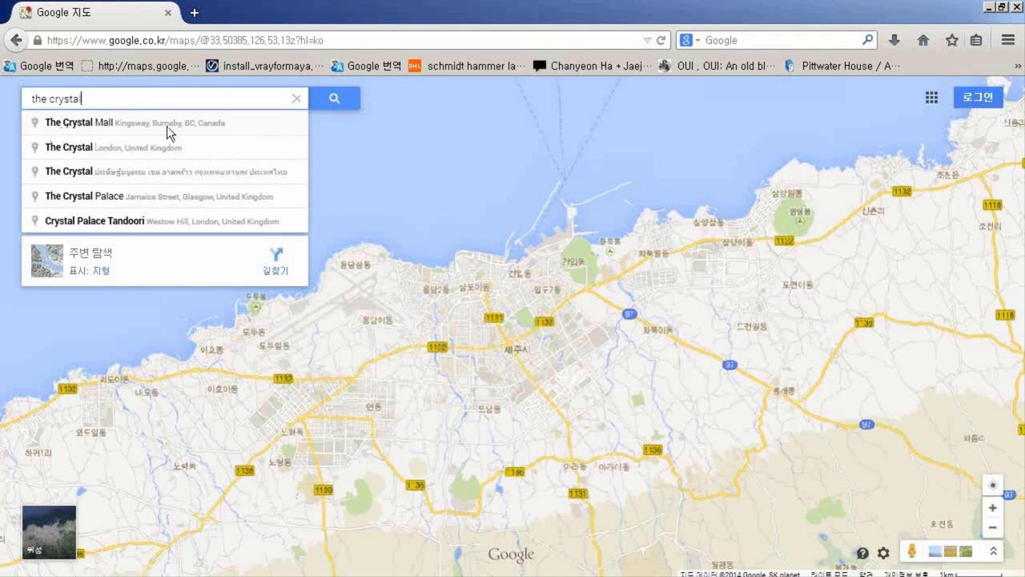
click(258, 122)
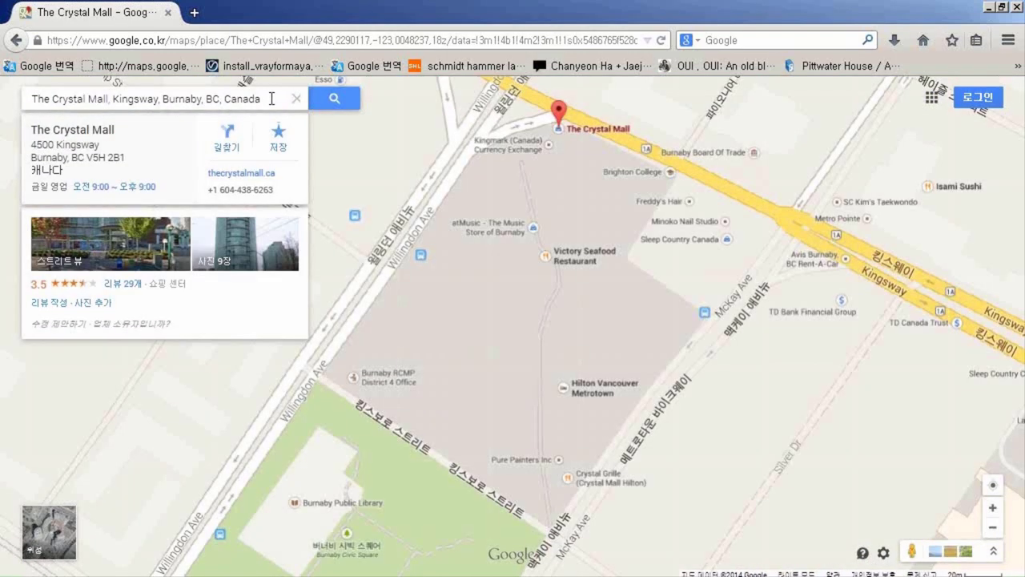
drag(272, 98, 25, 93)
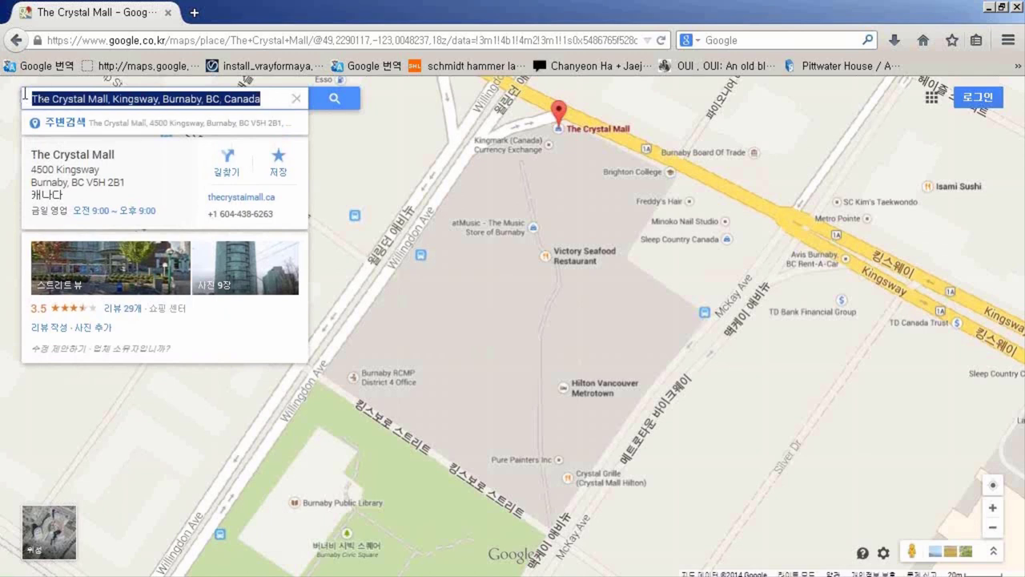
text(Nykredit)
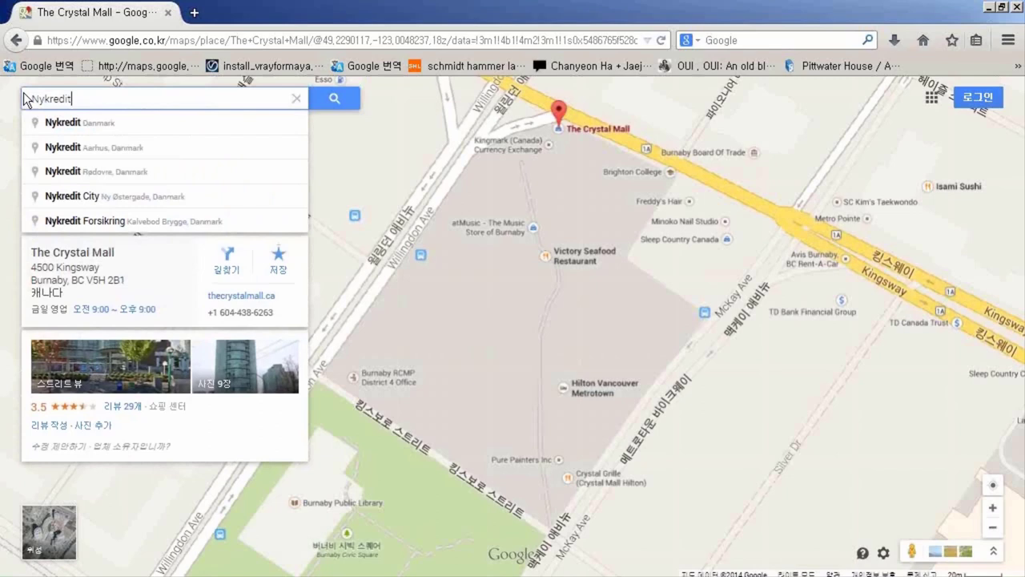
key(Down)
key(Return)
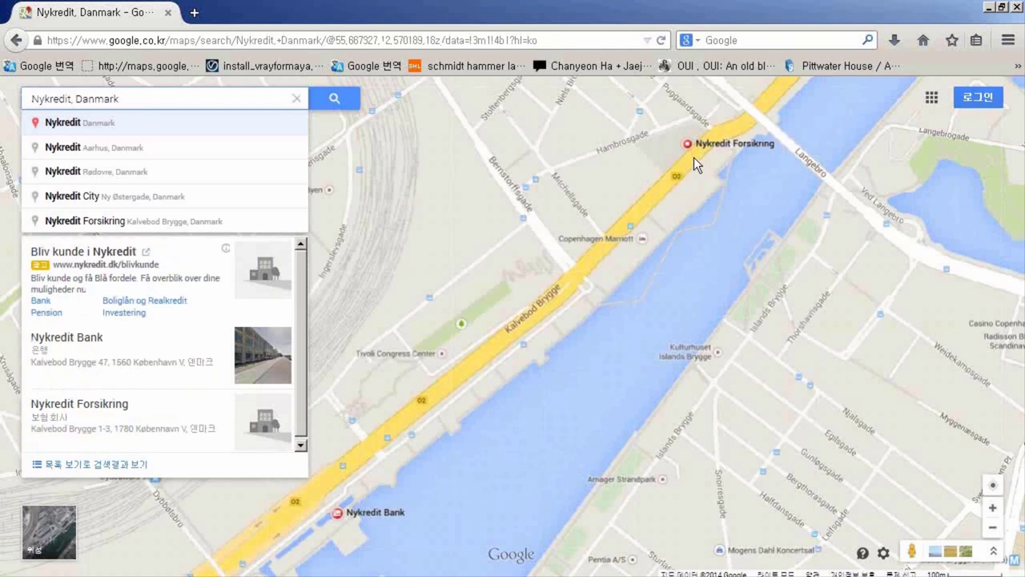
drag(699, 167, 647, 383)
click(636, 361)
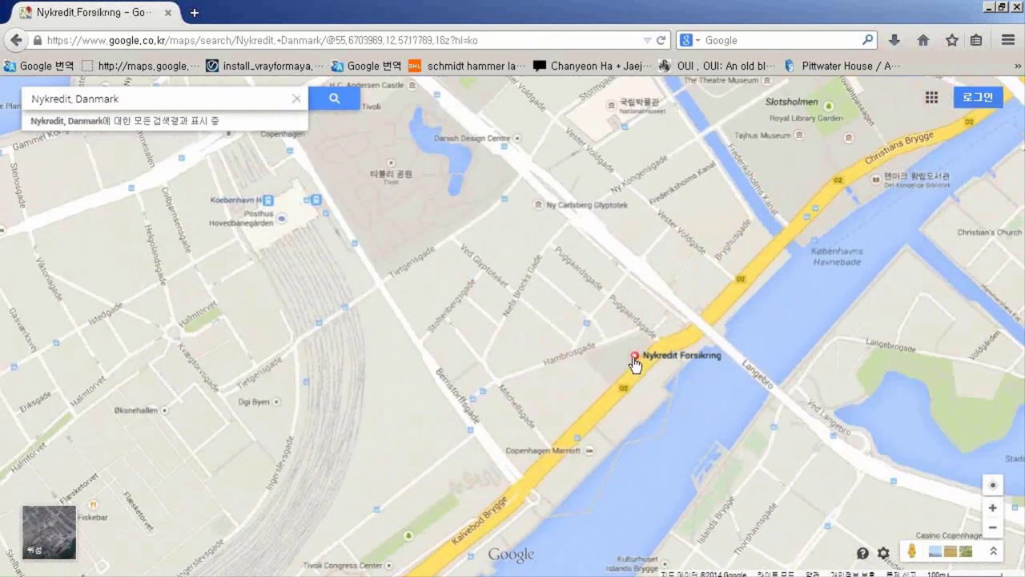
Zoom and pan to frame the Nykredit building, Hambrosgade and the waterfront.
scroll(634, 365, up, 2)
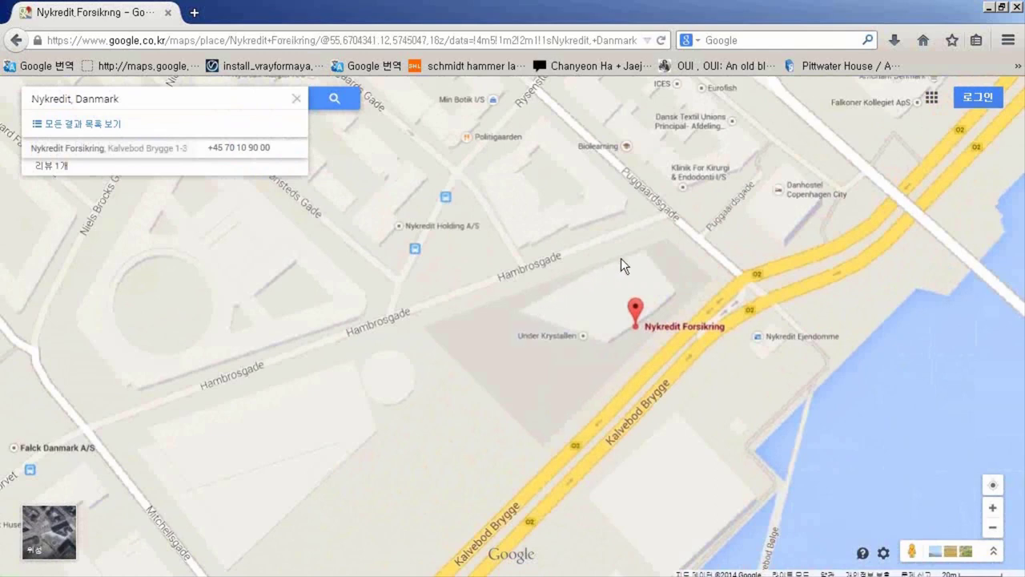
scroll(563, 318, up, 2)
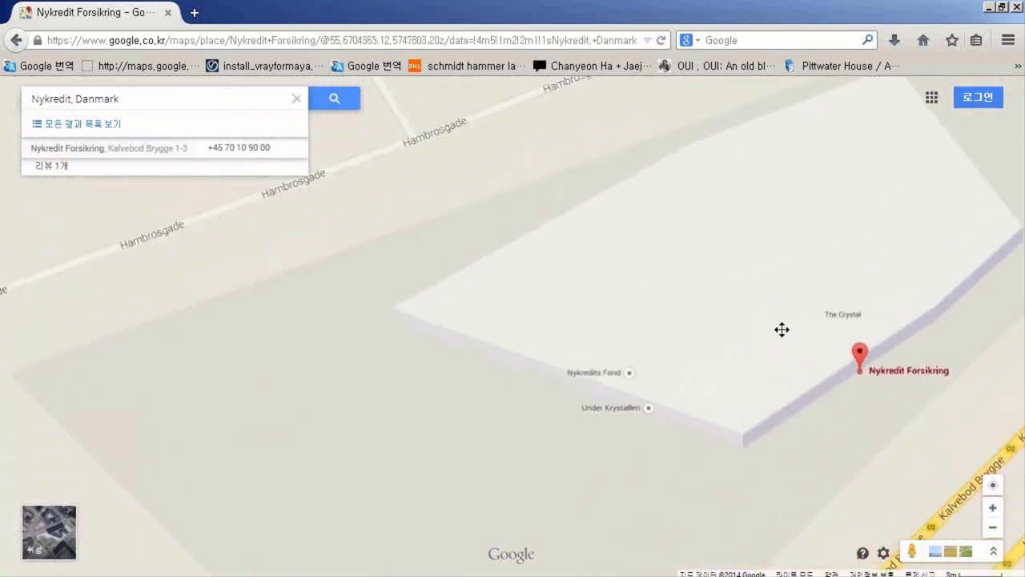
drag(780, 329, 629, 333)
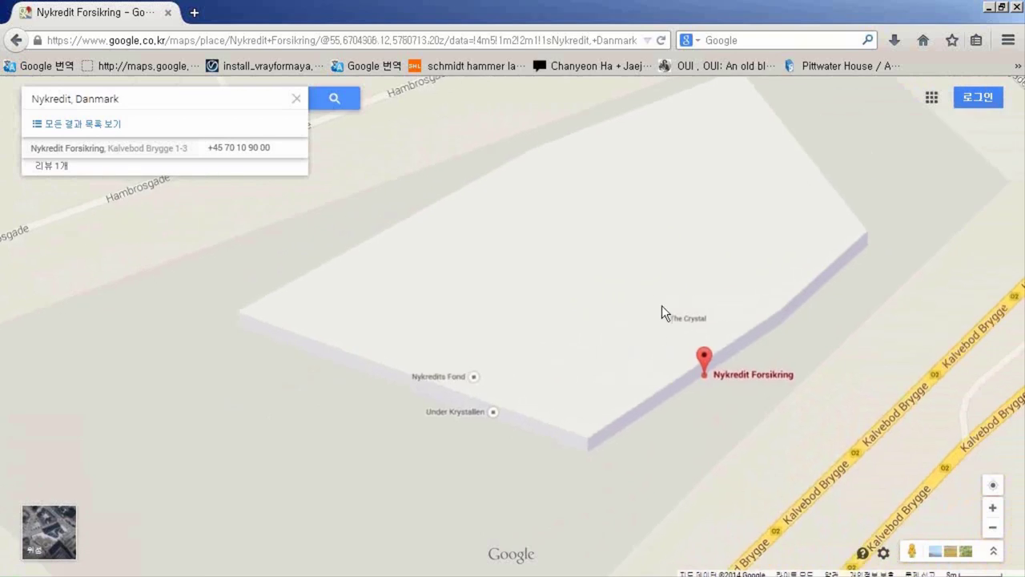
scroll(661, 305, down, 1)
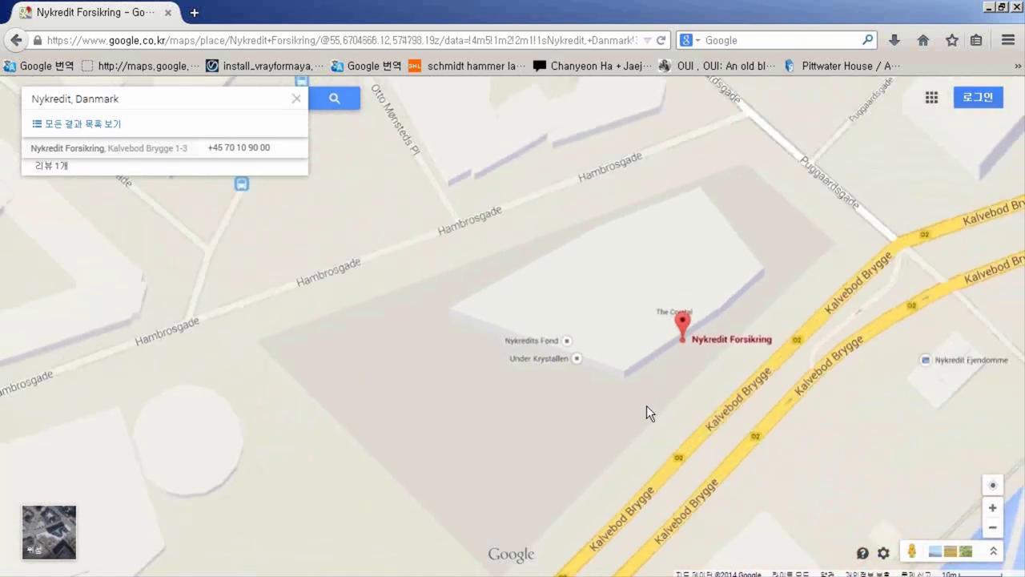
drag(648, 414, 558, 270)
drag(588, 411, 635, 387)
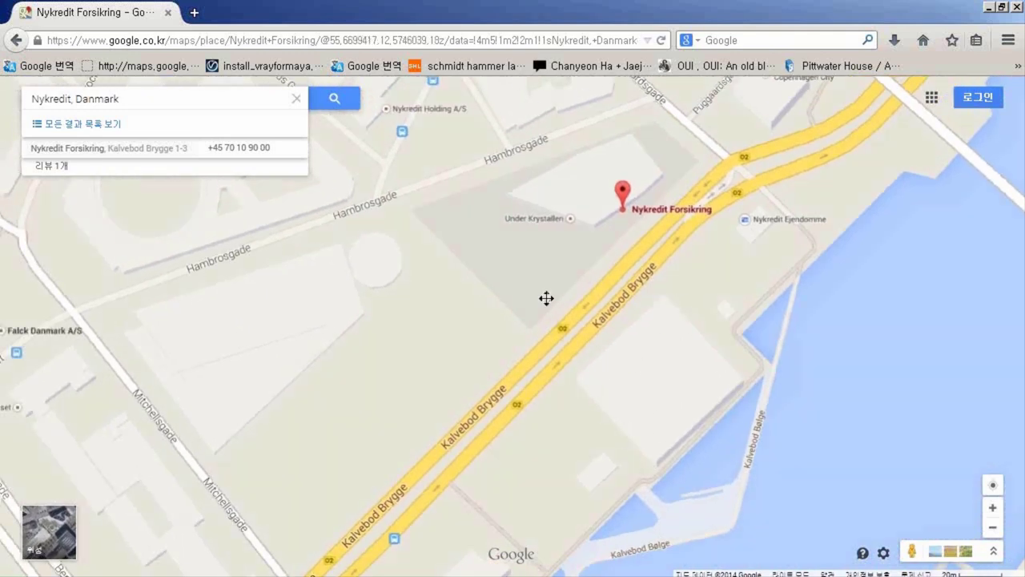
drag(547, 297, 688, 516)
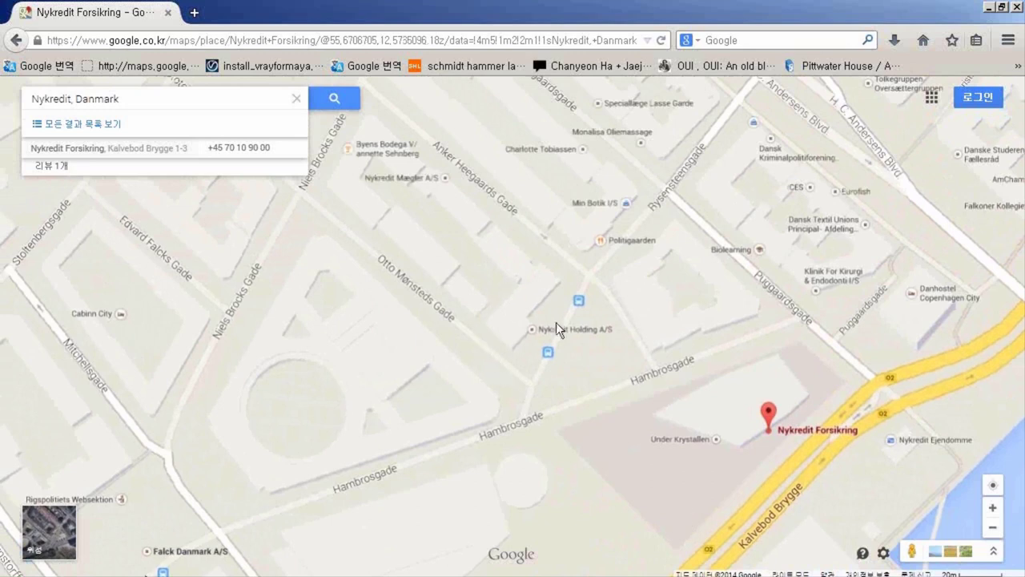
drag(629, 406, 452, 352)
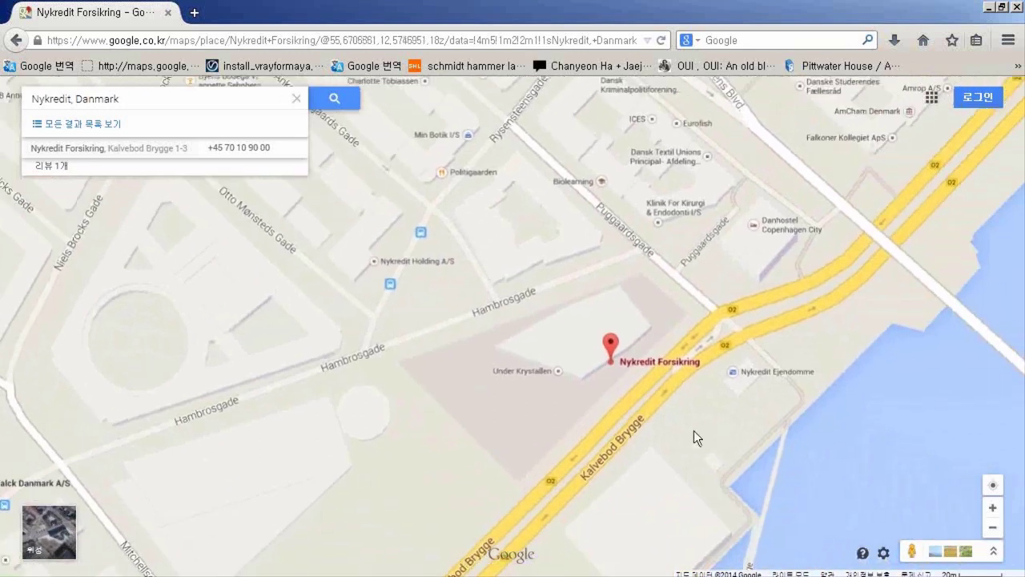
Switch the map to satellite view in fullscreen, centred on the Nykredit site, with the nearby-photos strip collapsed.
click(63, 522)
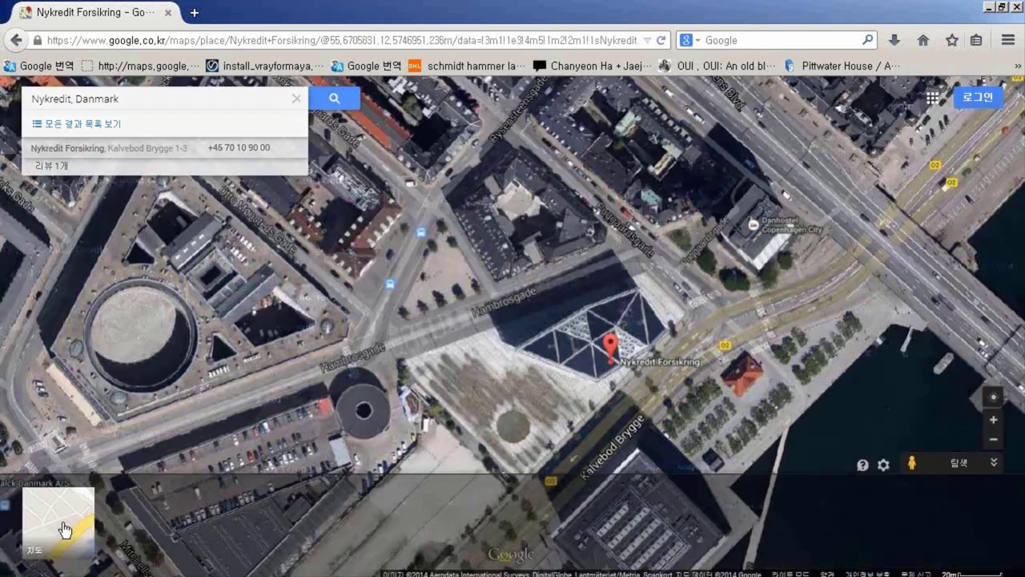
drag(573, 366, 562, 330)
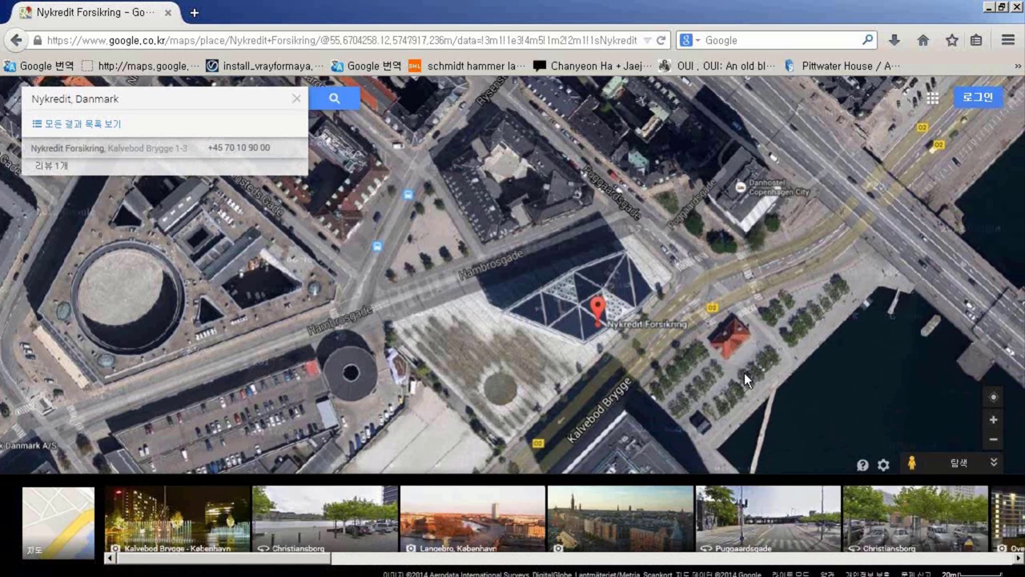
key(F11)
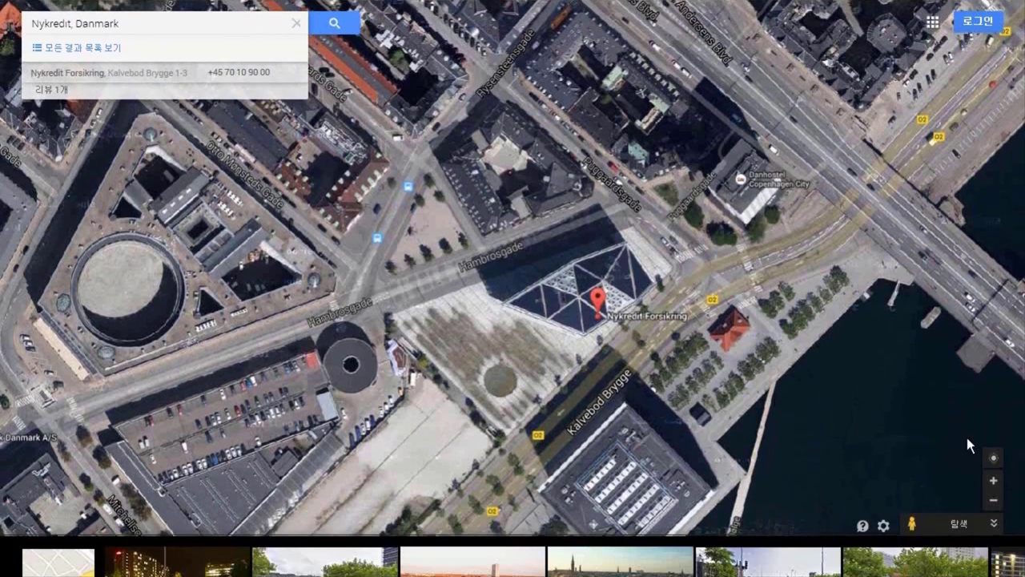
click(995, 523)
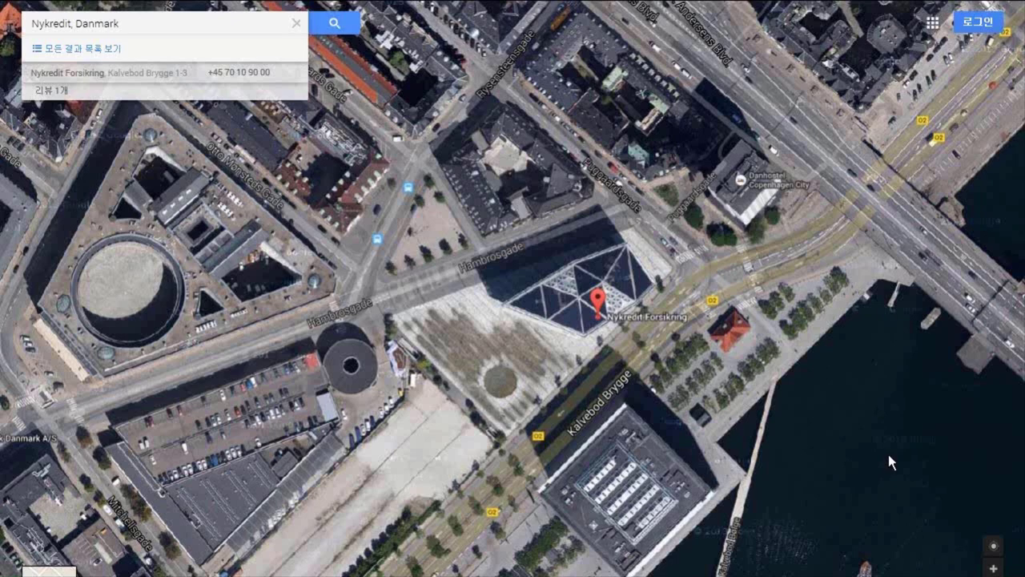
Zoom in on the building across Kalvebod Brygge, then zoom out to frame the surrounding streets and harbour.
drag(845, 475, 838, 269)
scroll(627, 263, up, 1)
scroll(627, 264, up, 1)
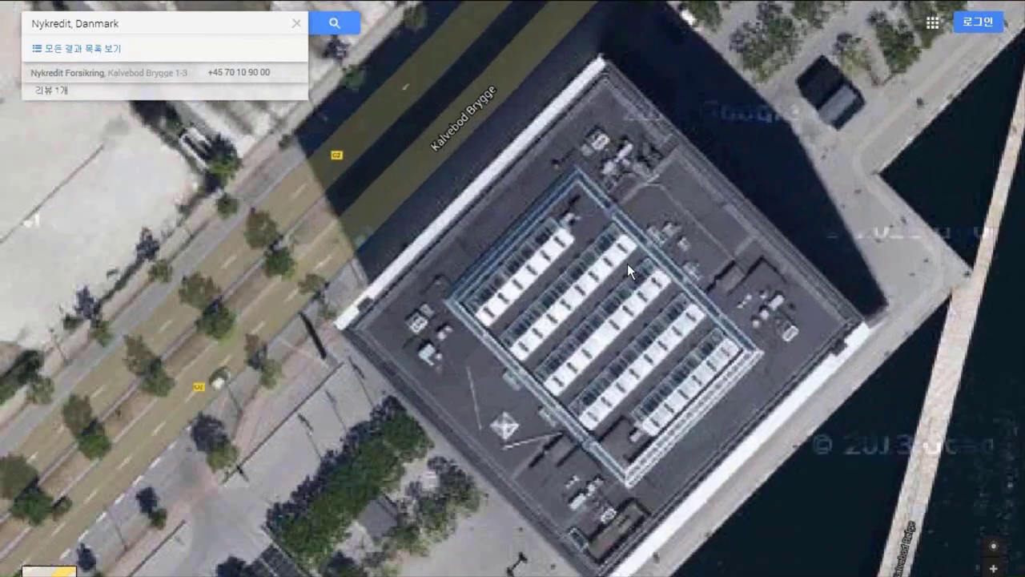
scroll(628, 264, down, 1)
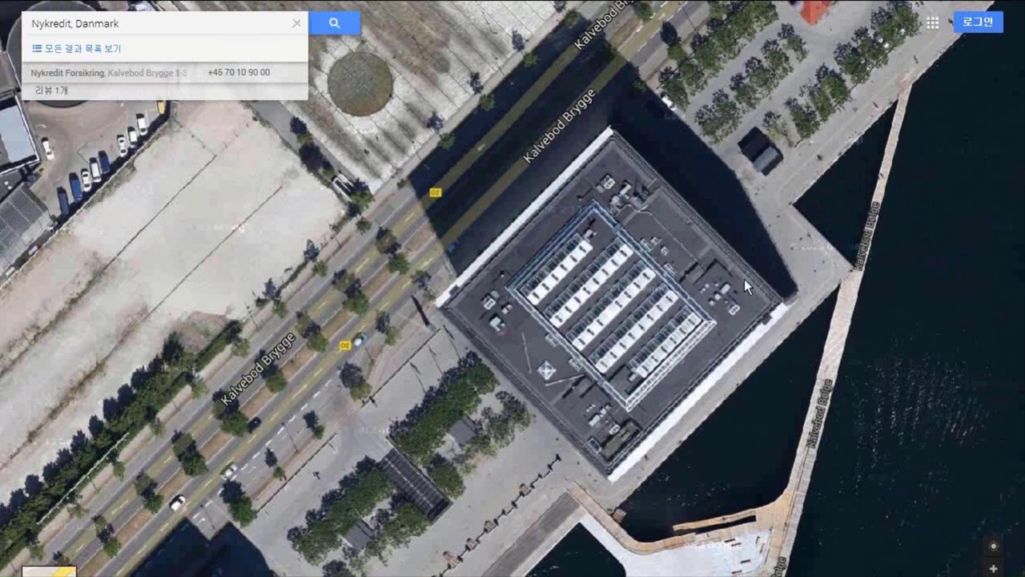
scroll(744, 279, down, 1)
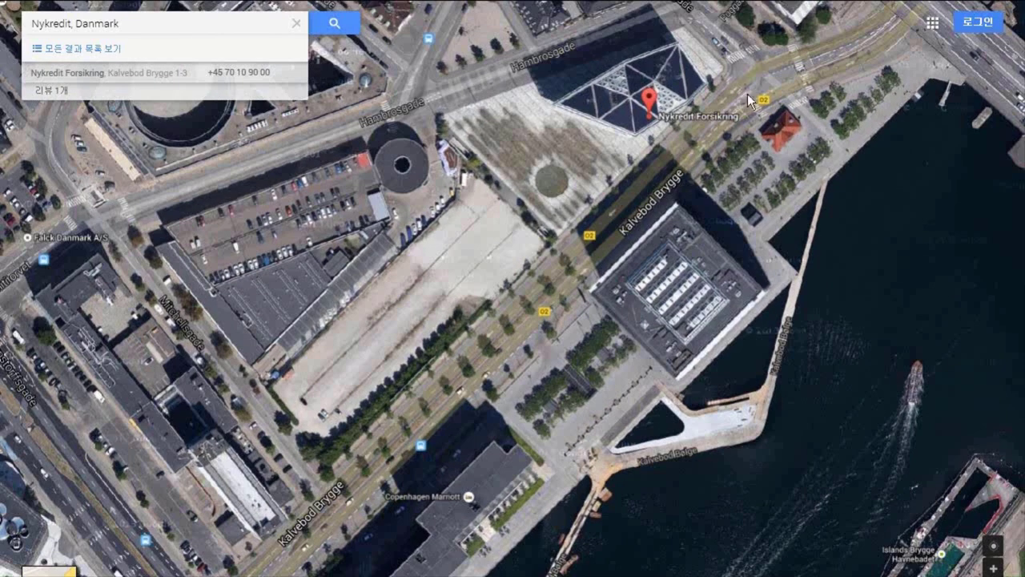
drag(747, 94, 709, 321)
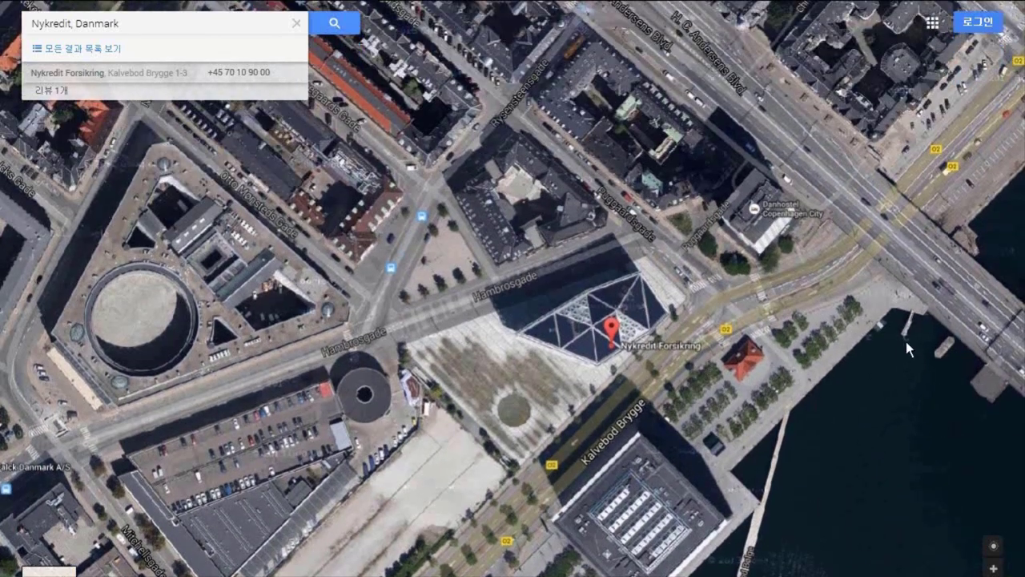
drag(872, 445, 819, 328)
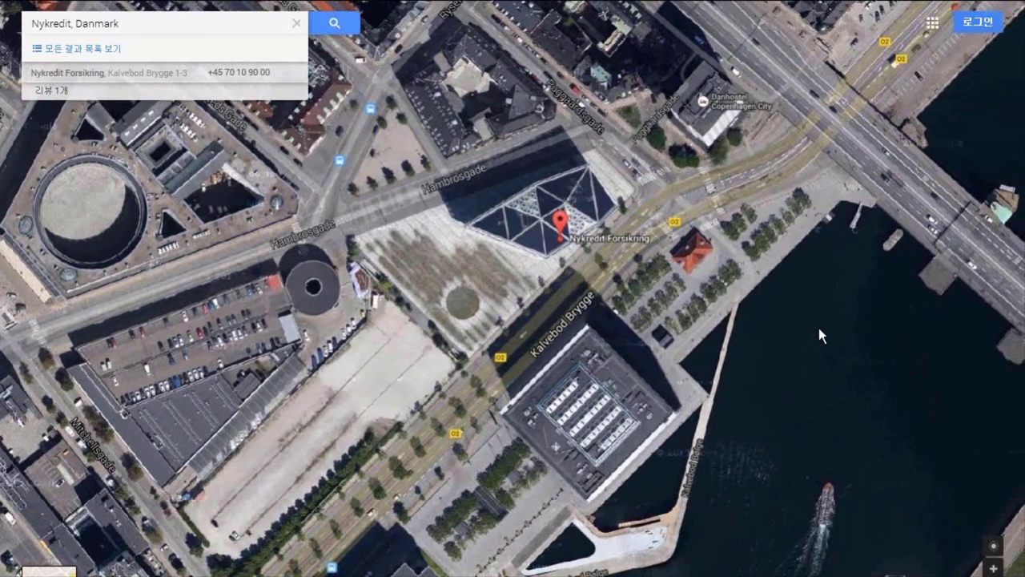
scroll(818, 328, down, 1)
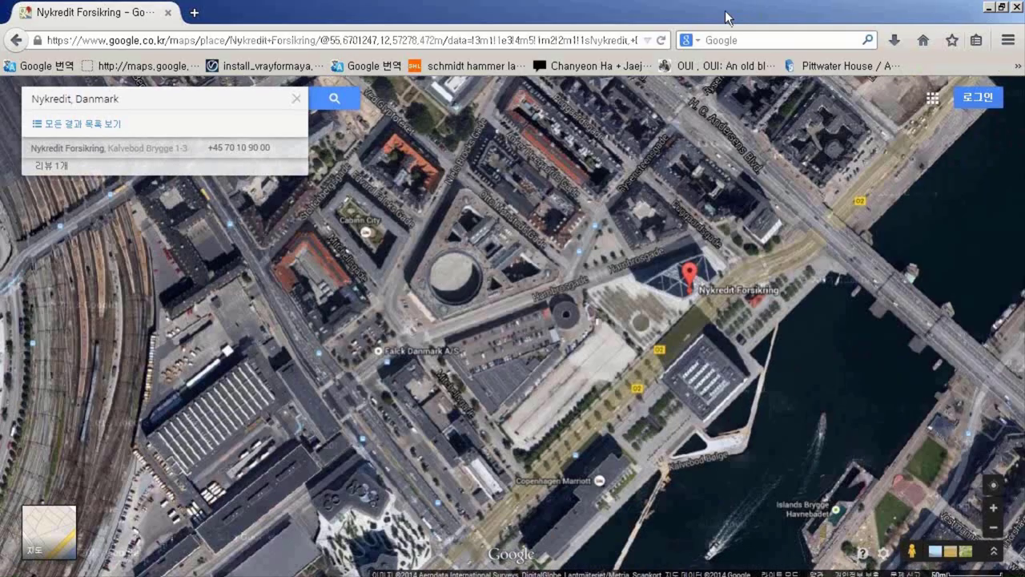
Shrink and move the browser window left, then enter Street View from the Nykredit Forsikring card.
double_click(732, 11)
drag(752, 36, 490, 68)
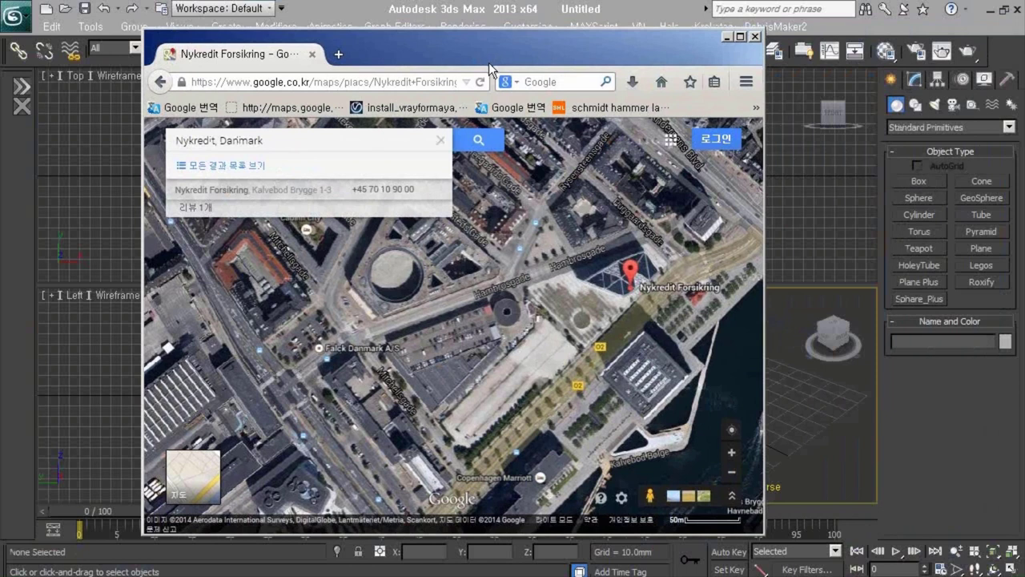
click(651, 496)
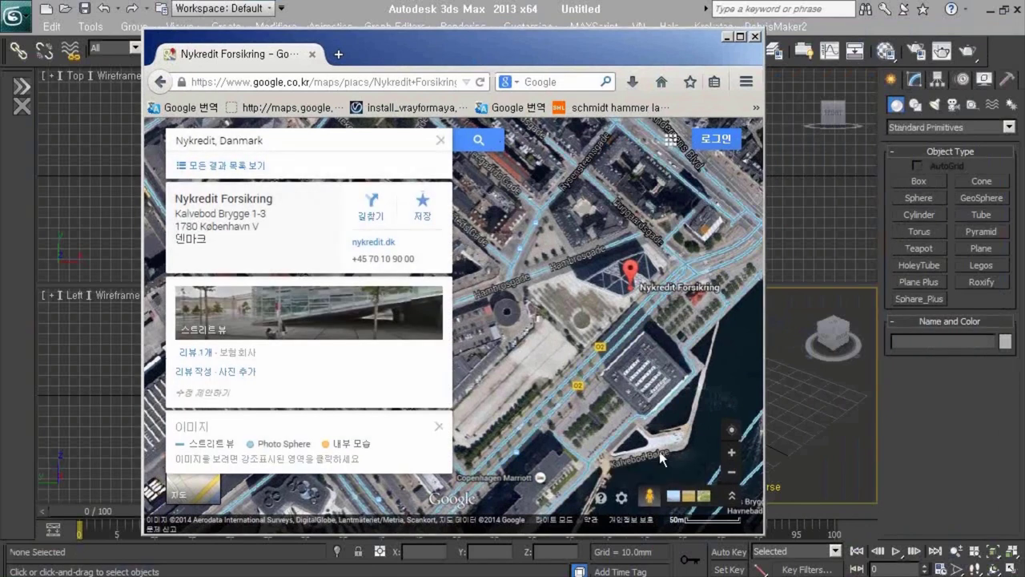
click(673, 277)
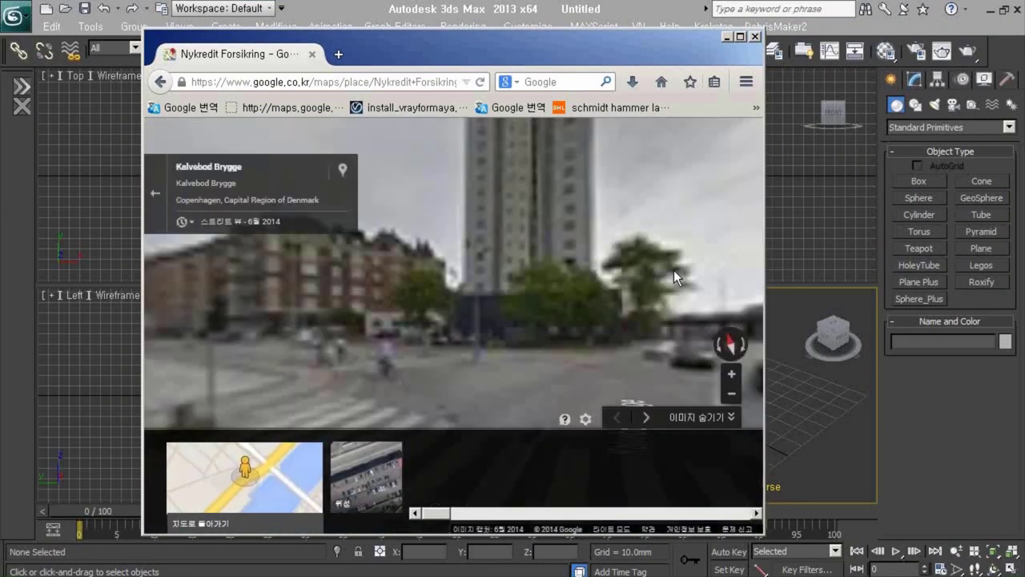
Walk along Kalvebod Brygge past the glass facade, turning toward the brick buildings and crosswalk.
click(357, 314)
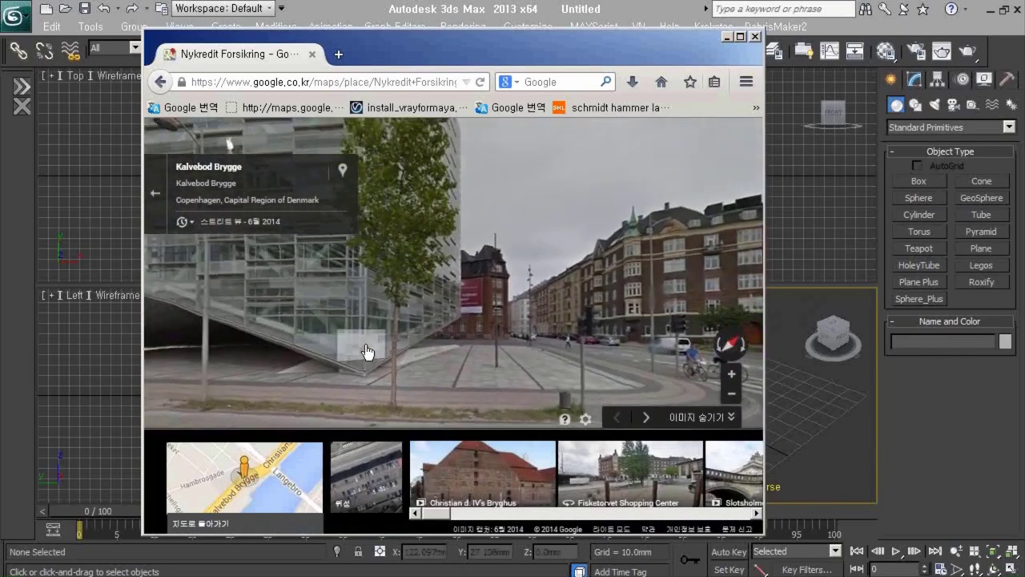
click(365, 351)
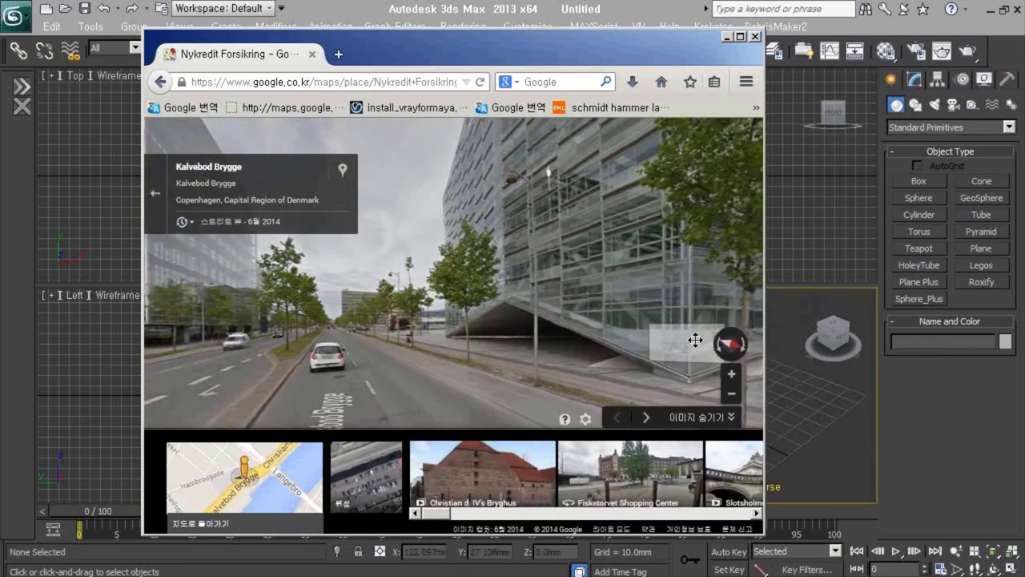
click(399, 346)
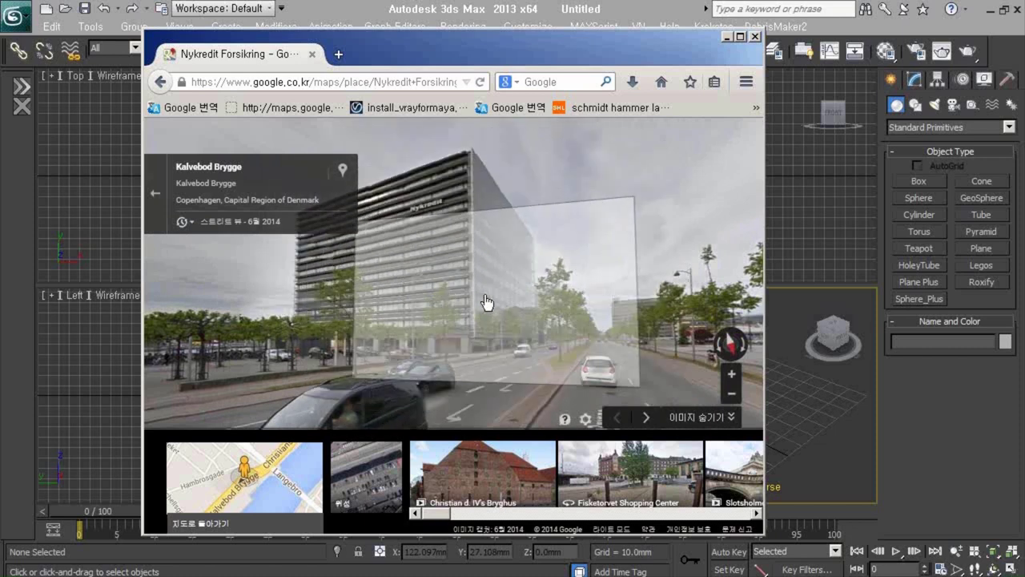
click(623, 335)
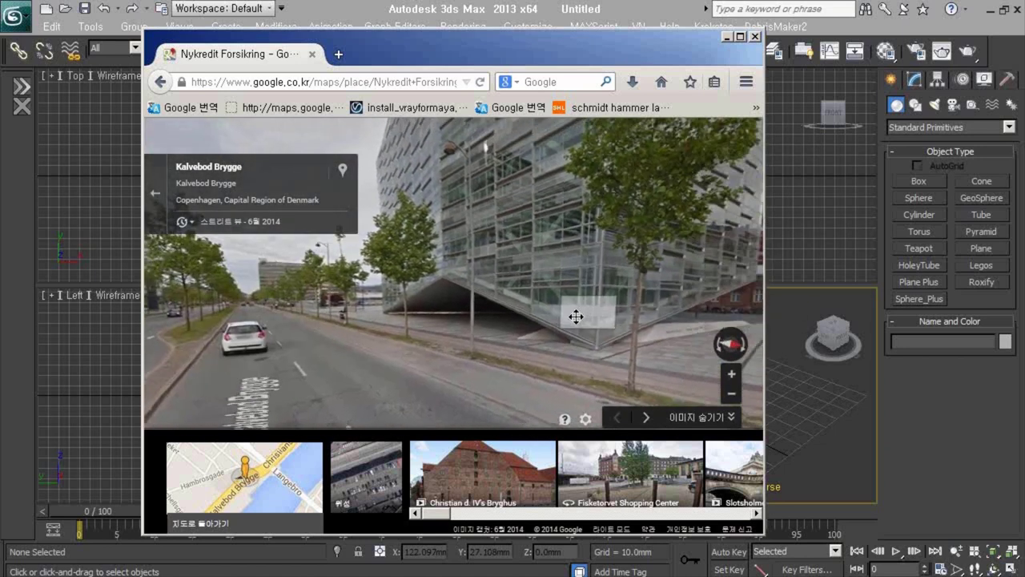
drag(602, 304, 513, 338)
drag(518, 299, 453, 315)
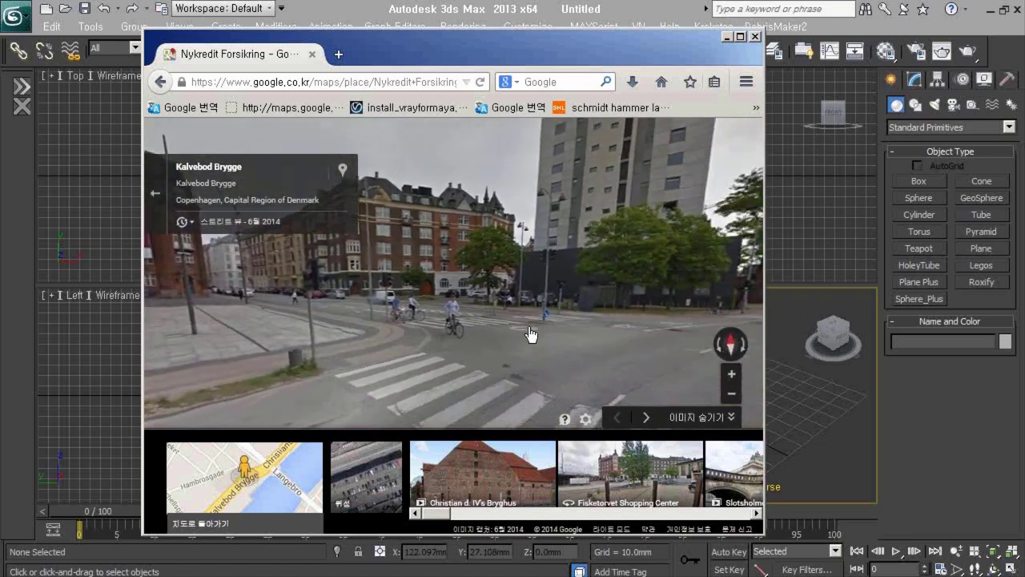
click(560, 322)
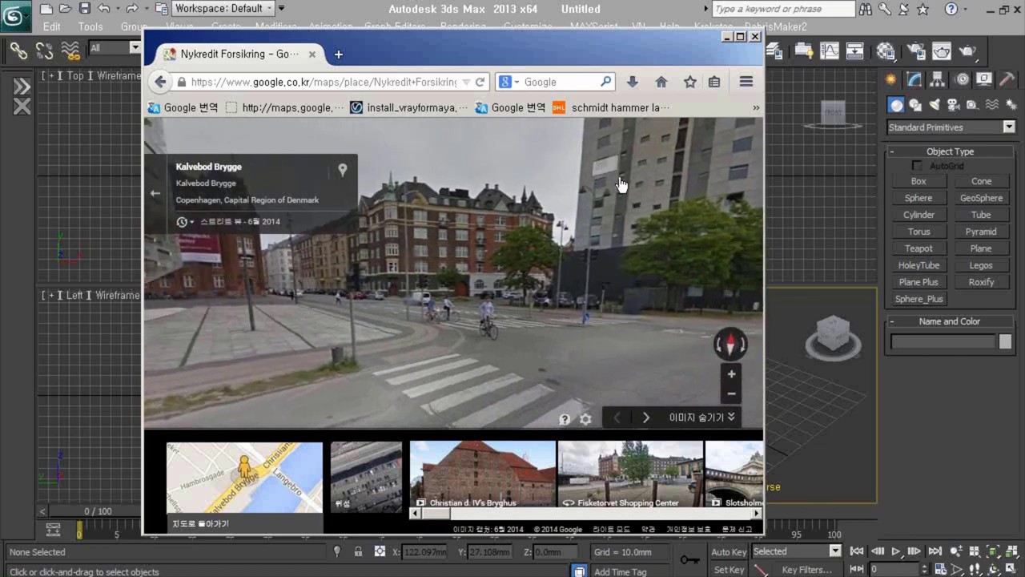
mouse_move(422, 262)
mouse_down()
mouse_move(553, 273)
mouse_move(589, 288)
mouse_up()
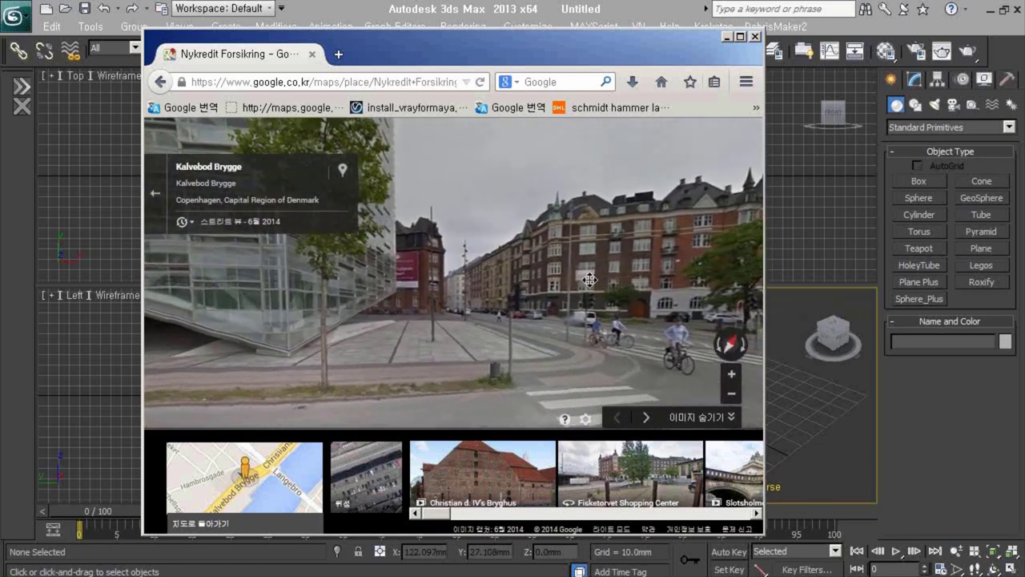
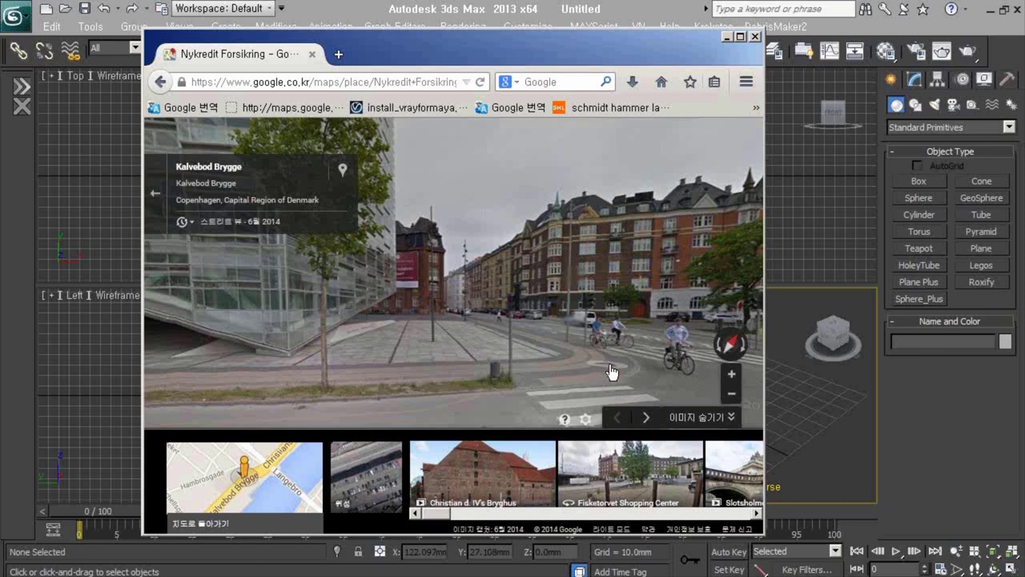
Advance in Street View along Kalvebod Brygge toward Puggaardsgade and look down the side street.
click(677, 380)
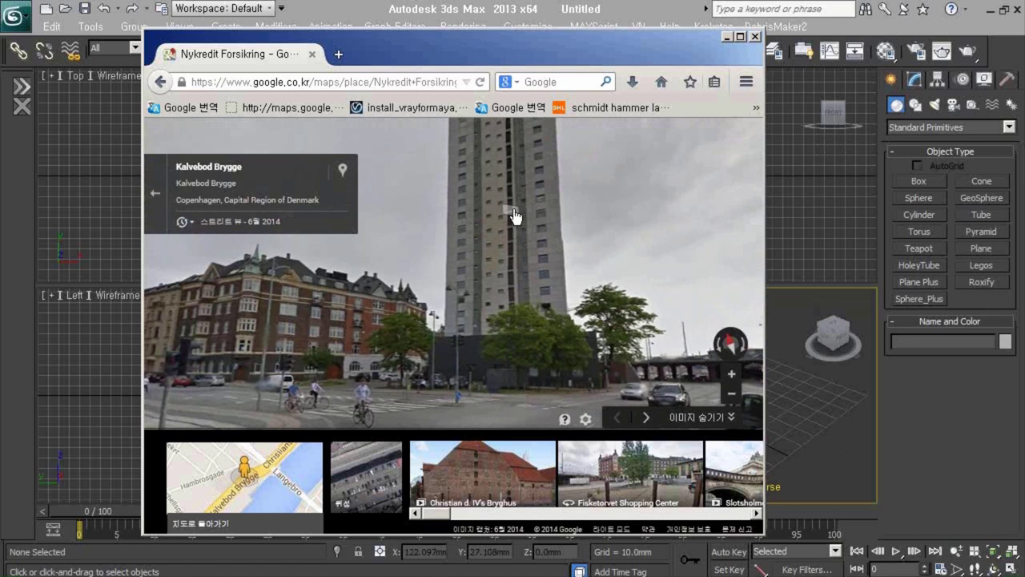
click(289, 319)
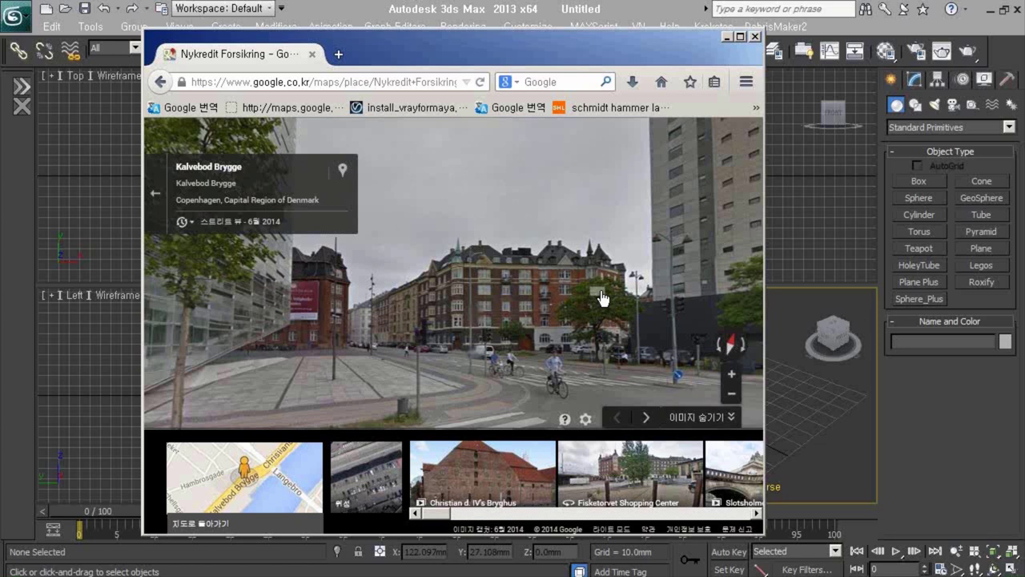
click(604, 392)
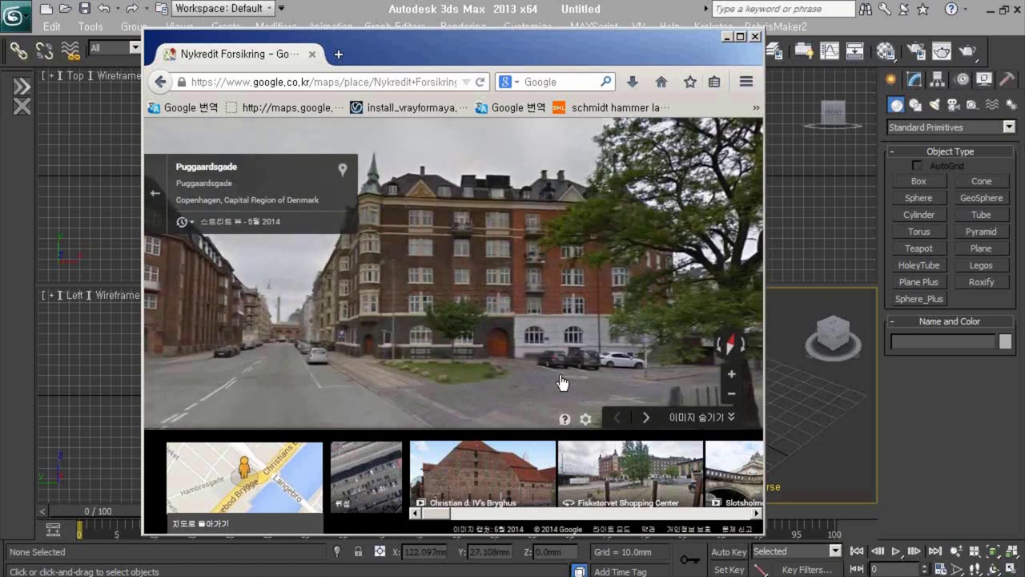
drag(380, 360, 603, 352)
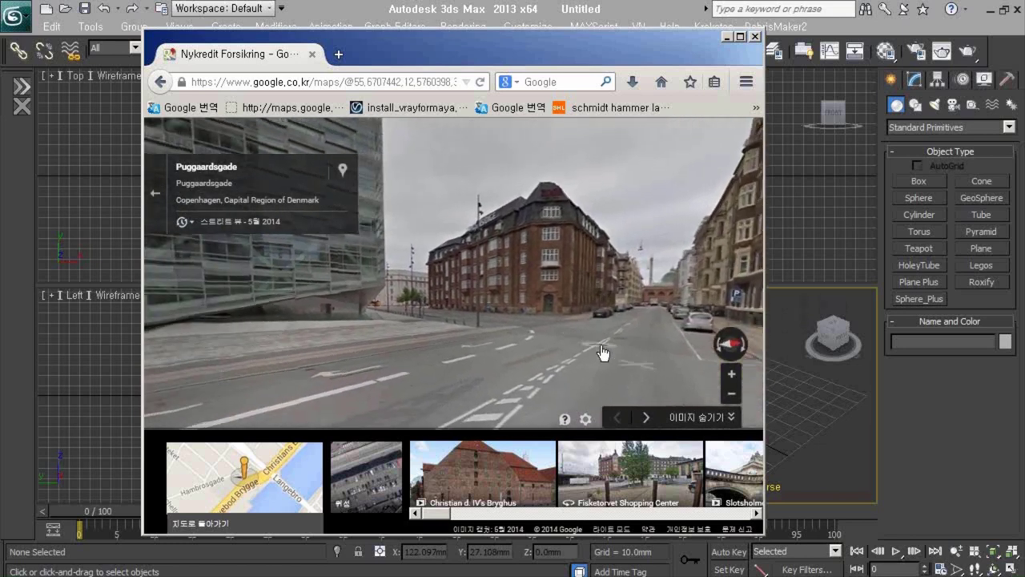
Continue along Puggaardsgade to the red-brick corner building, then minimize the browser.
click(594, 346)
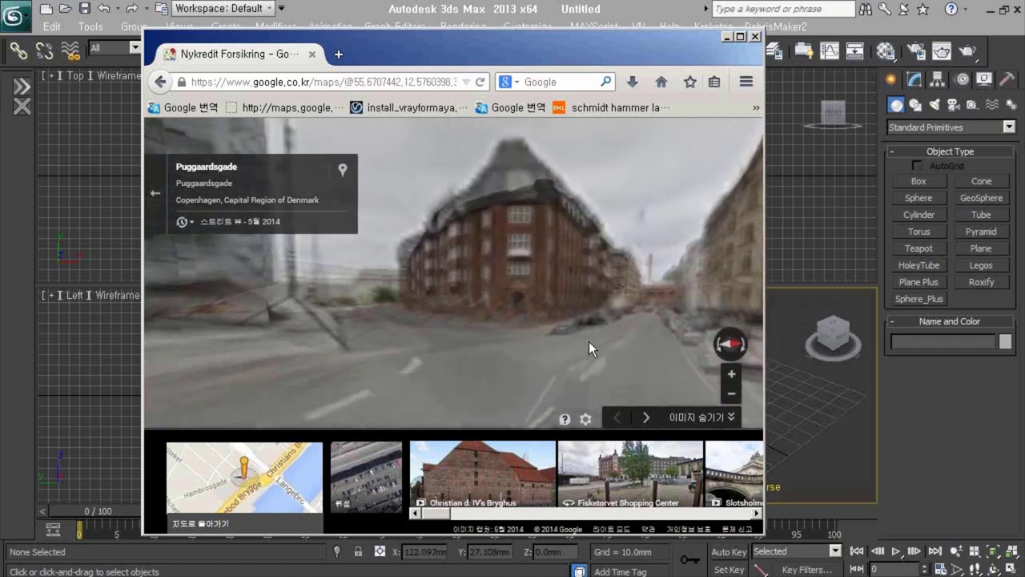
click(400, 361)
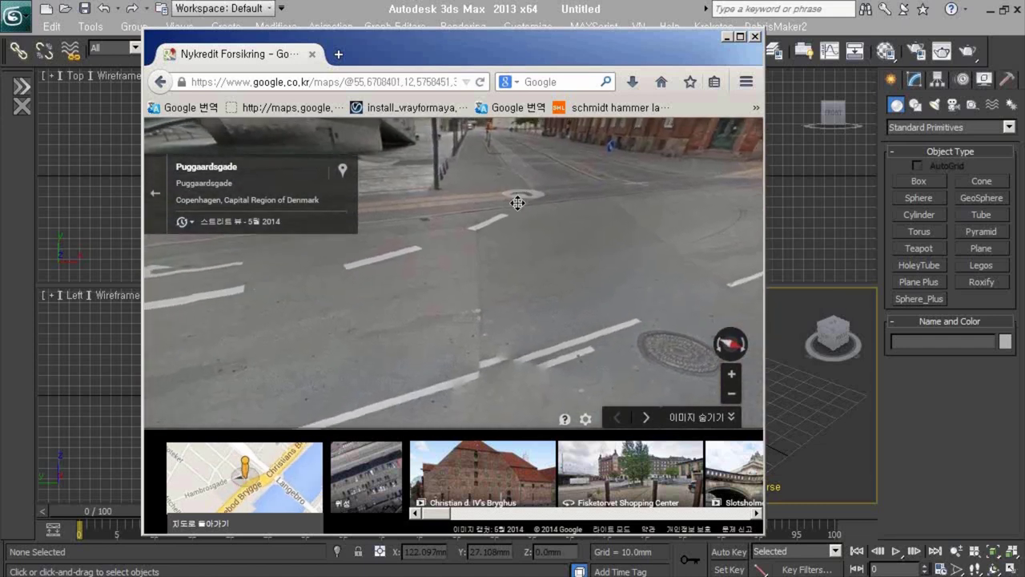
drag(518, 201, 516, 295)
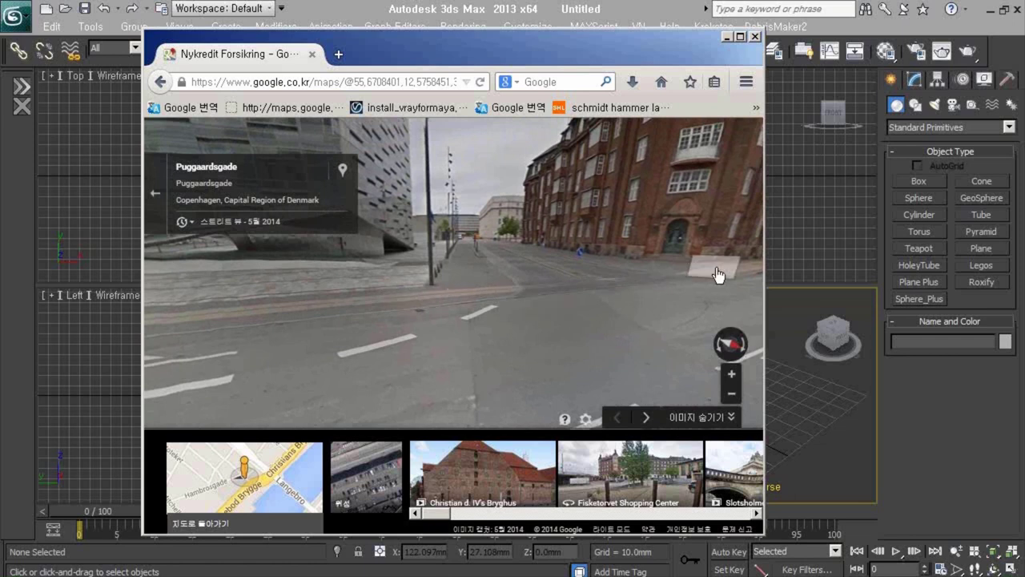
click(521, 308)
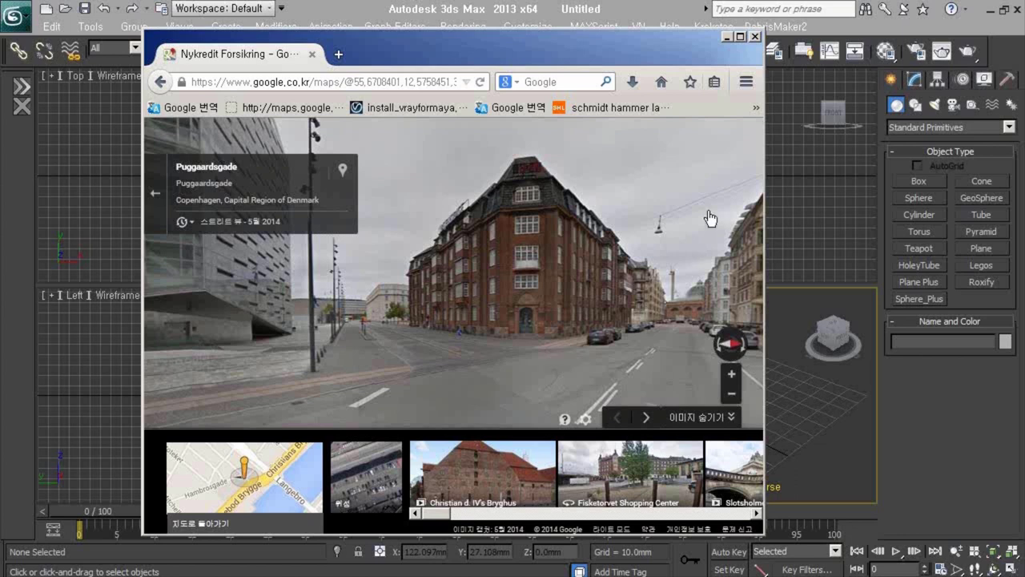
click(727, 37)
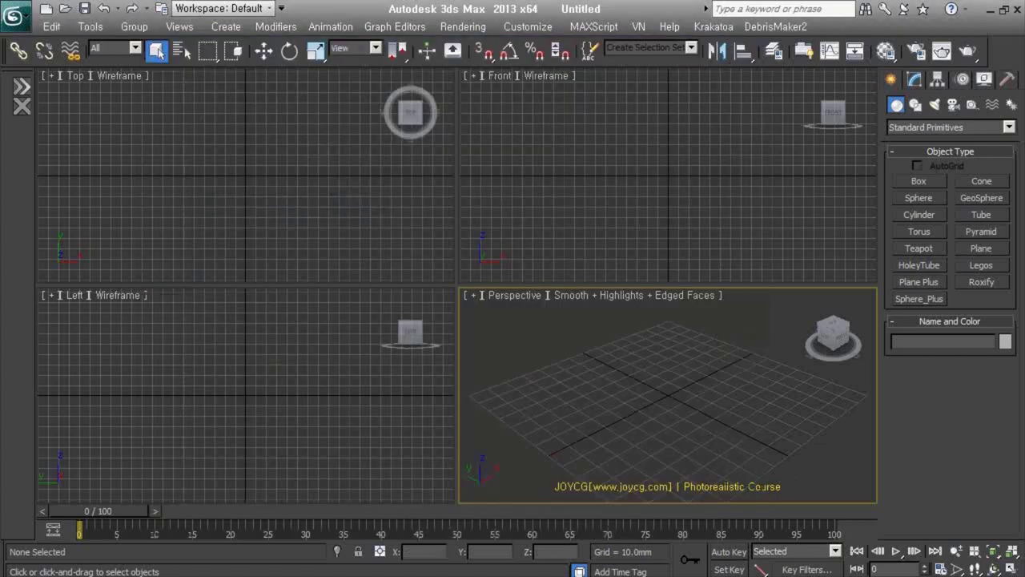
In Photoshop, browse the Open dialog to H: > 2014-VPE_S6 > ref > dwg.
key(alt+Tab)
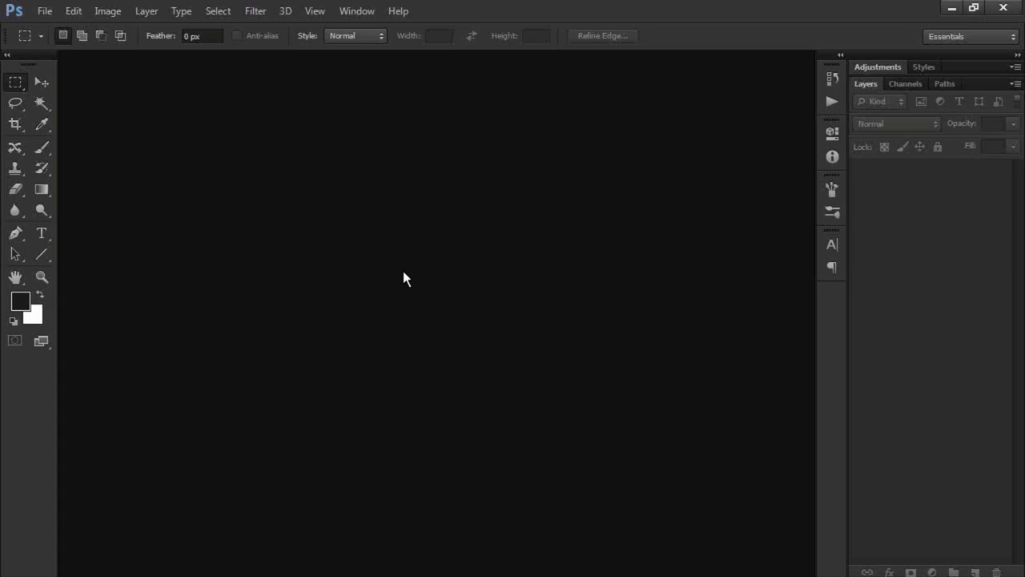
key(ctrl+o)
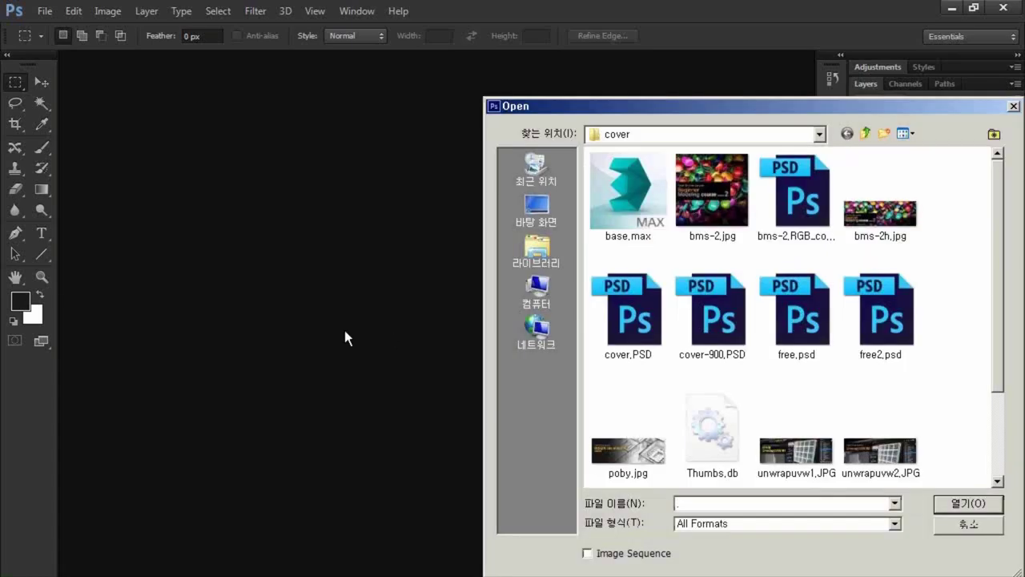
click(808, 136)
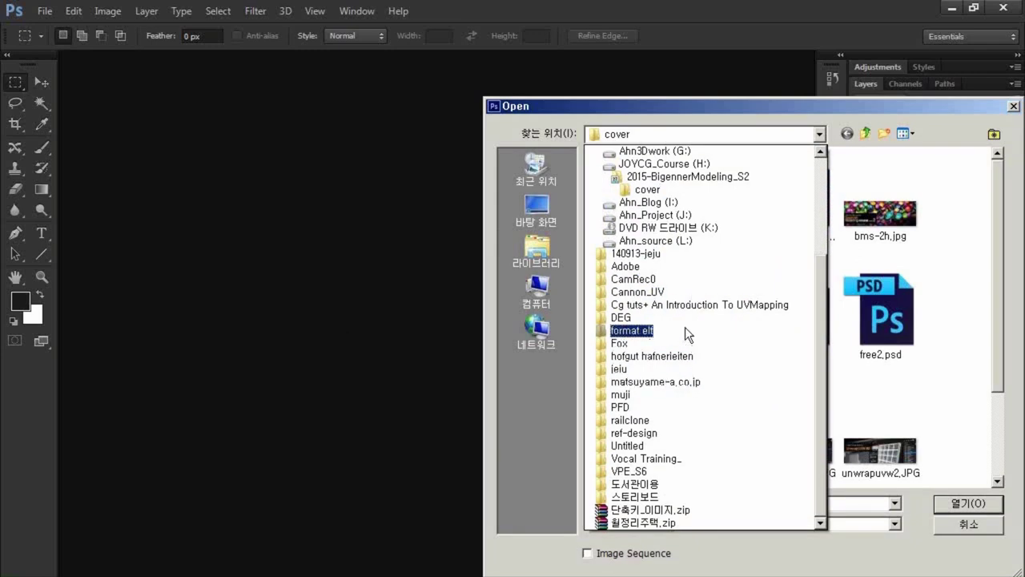
click(714, 164)
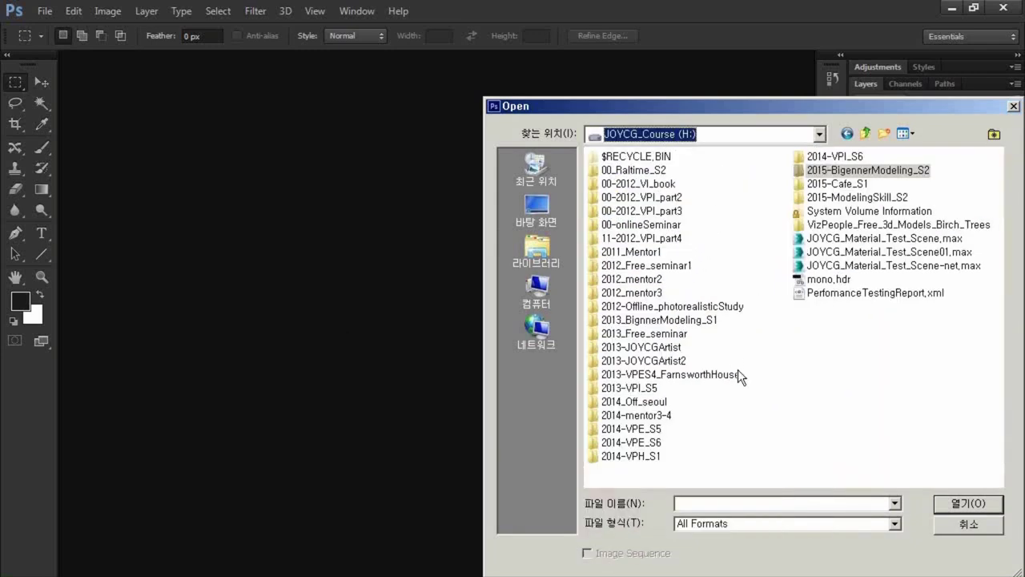
double_click(645, 442)
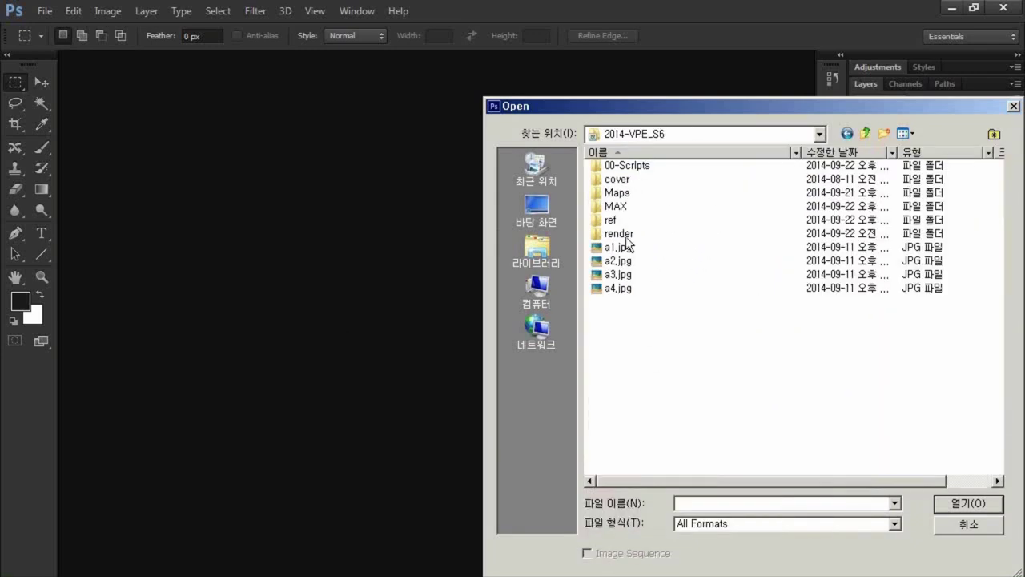
click(613, 223)
double_click(613, 224)
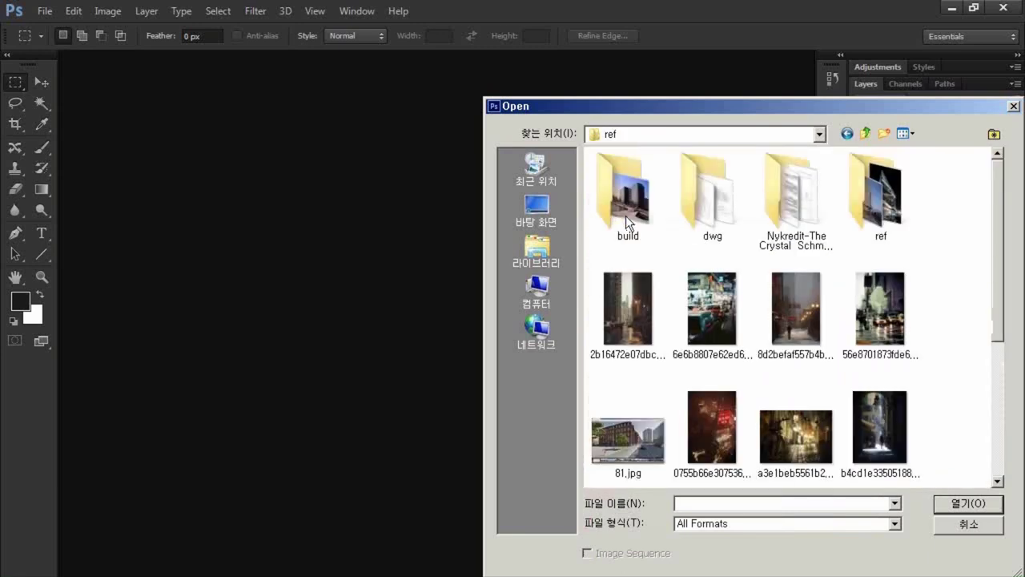
double_click(723, 204)
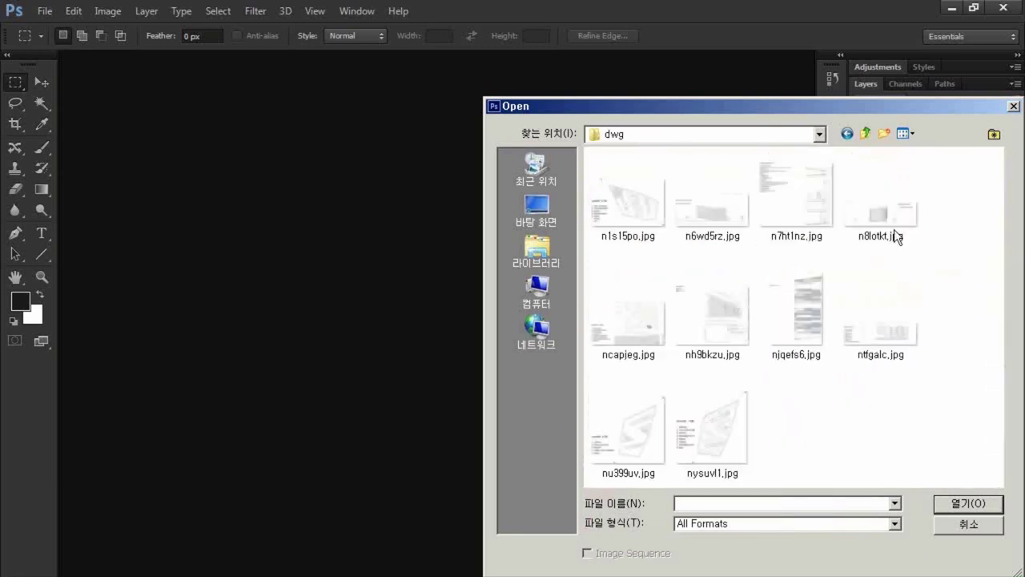
Select the site plan nh9bkzu.jpg and open it.
drag(842, 102, 778, 78)
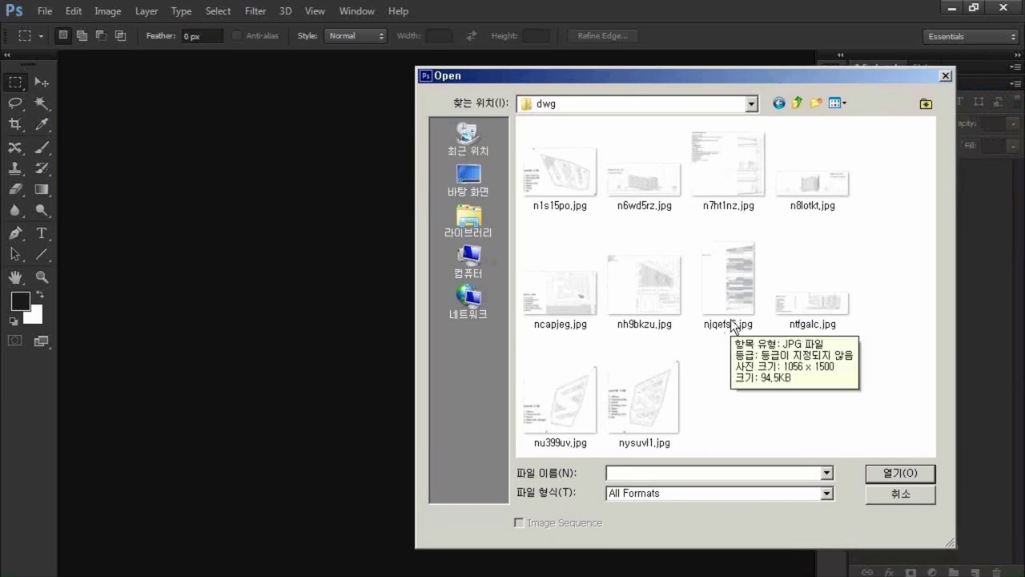
click(651, 302)
click(674, 359)
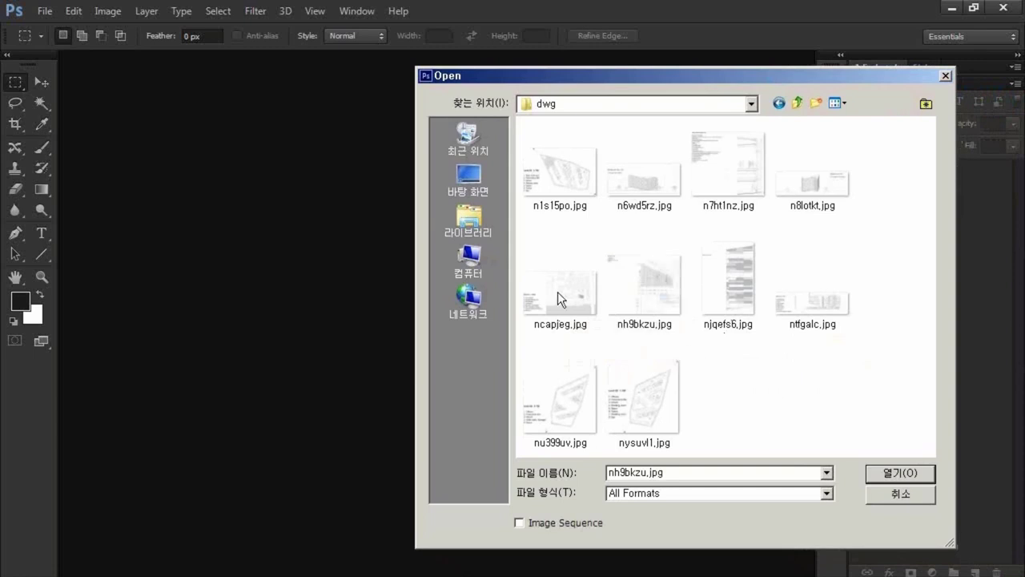
mouse_move(643, 398)
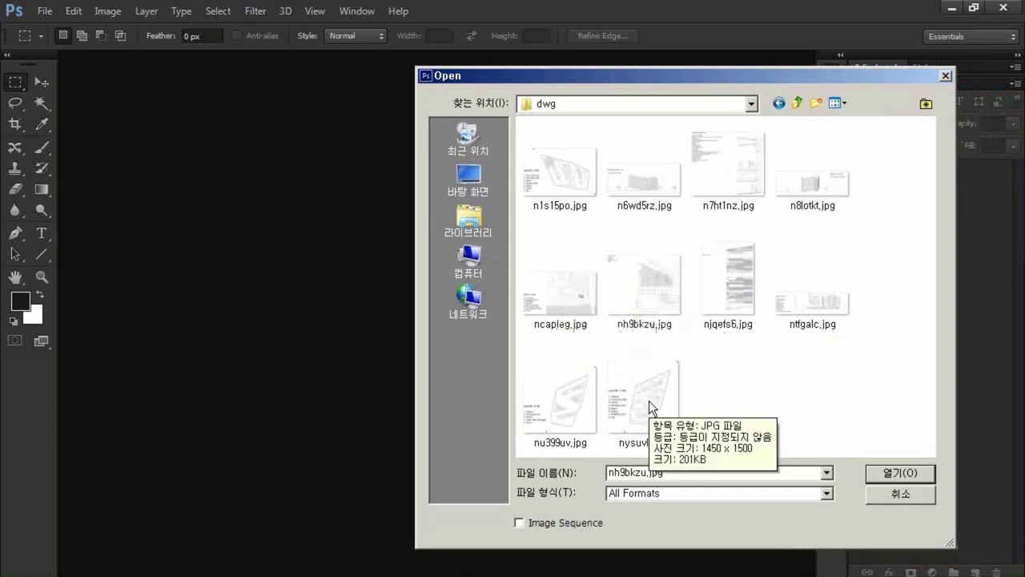
click(564, 175)
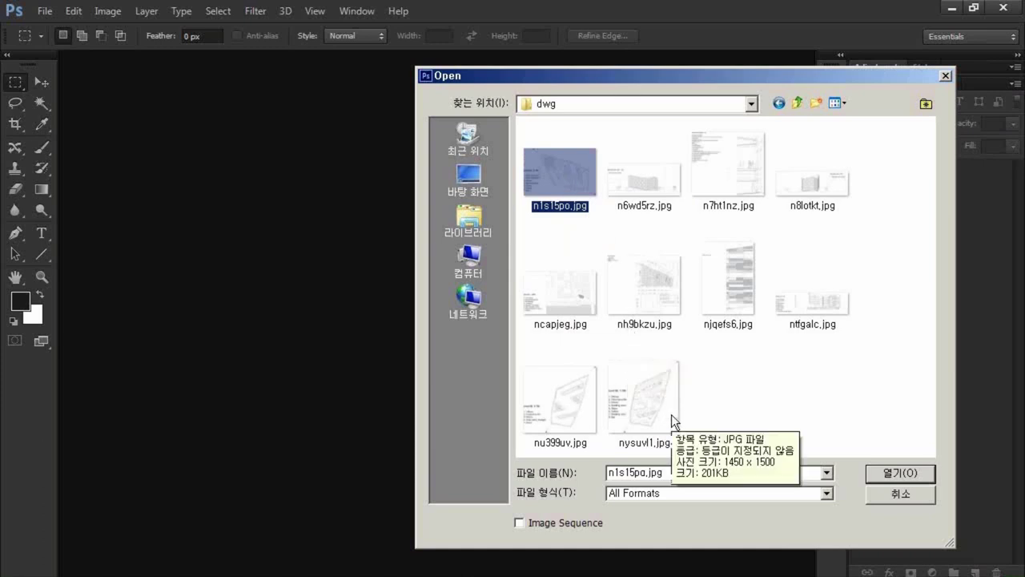
right_click(657, 291)
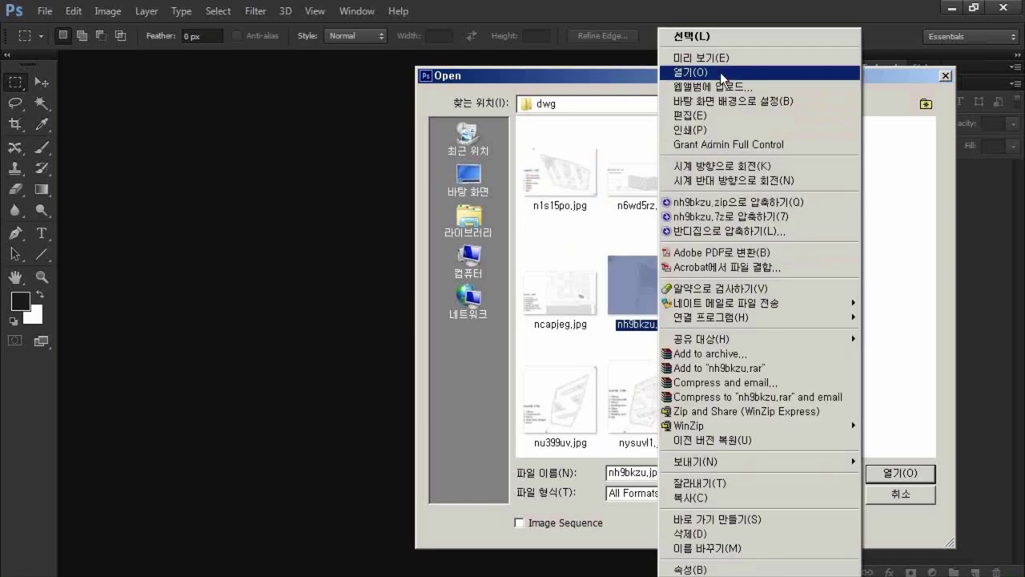
click(625, 256)
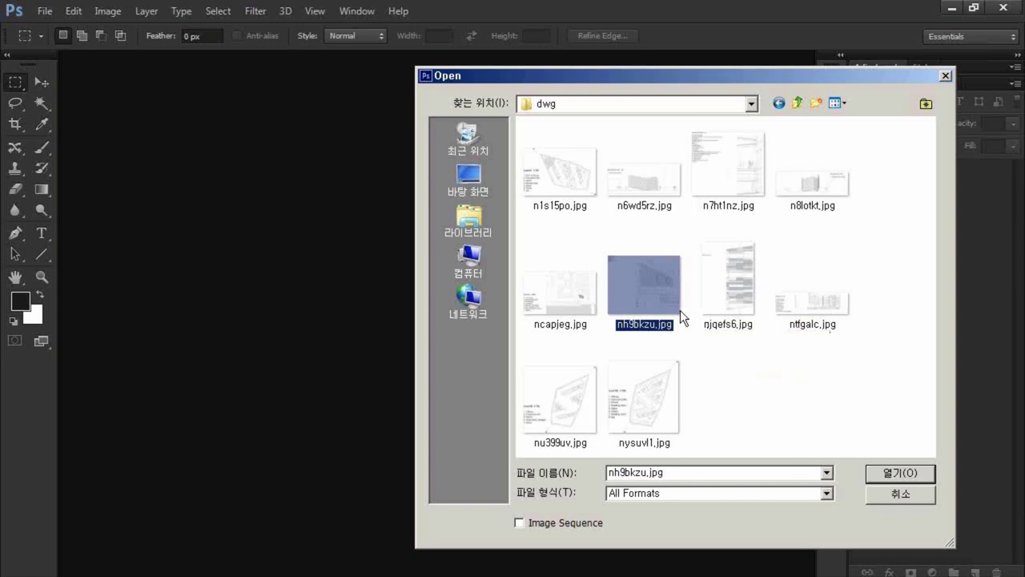
click(897, 477)
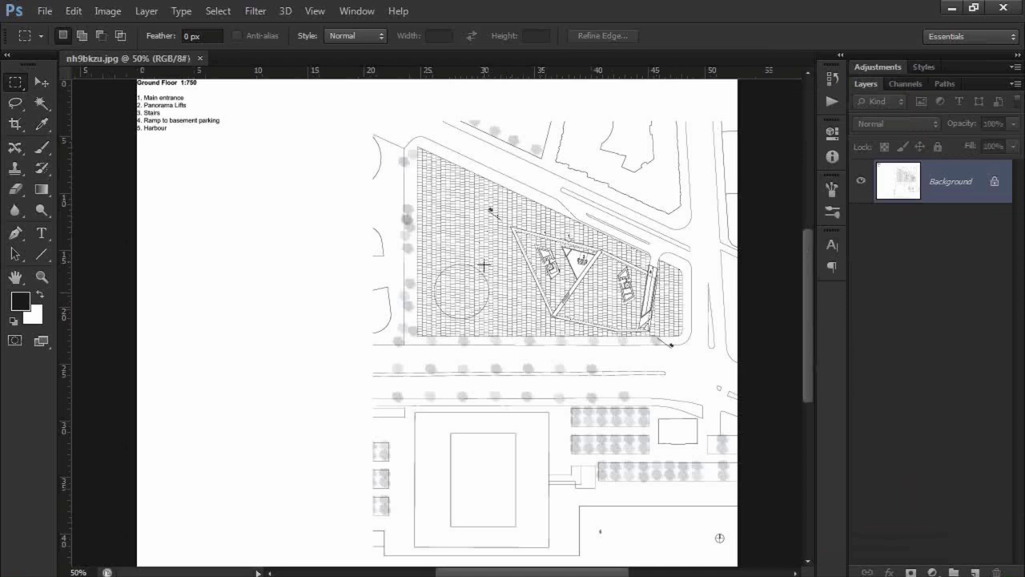
Close nh9bkzu.jpg and open the Level 01 plan n1s15po.jpg in a floating window.
alt+scroll(514, 221, up, 5)
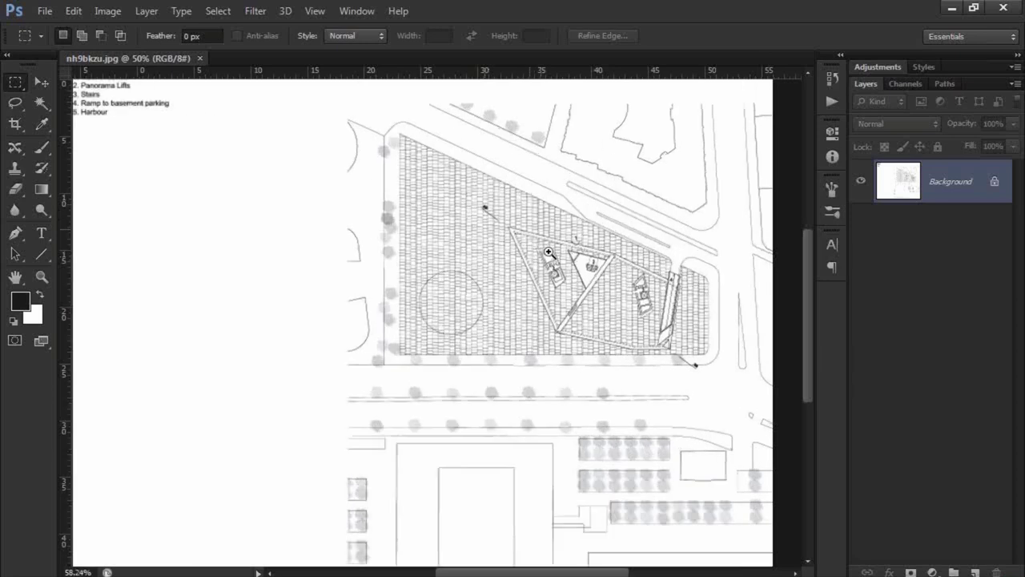
drag(665, 340, 519, 315)
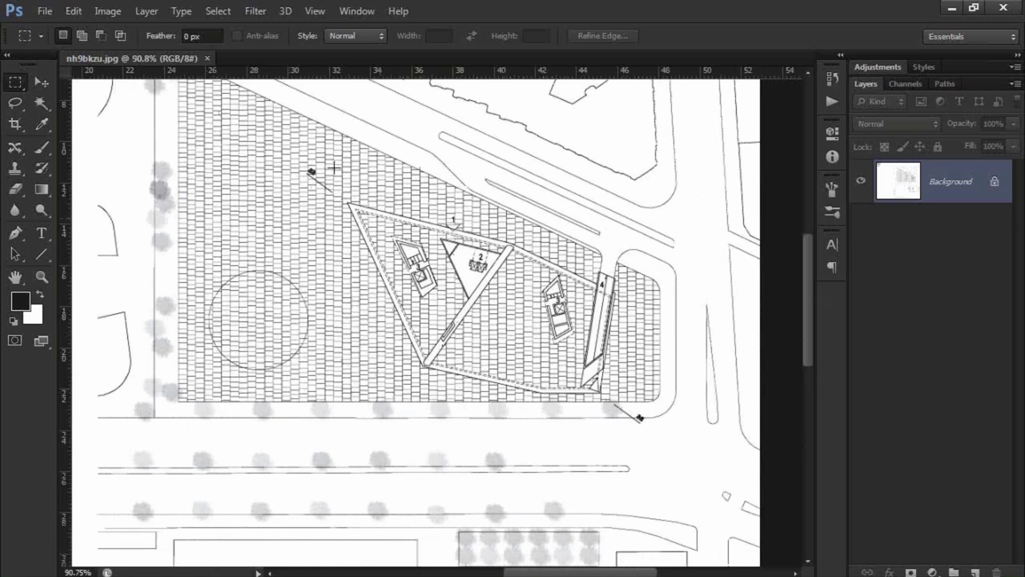
click(208, 58)
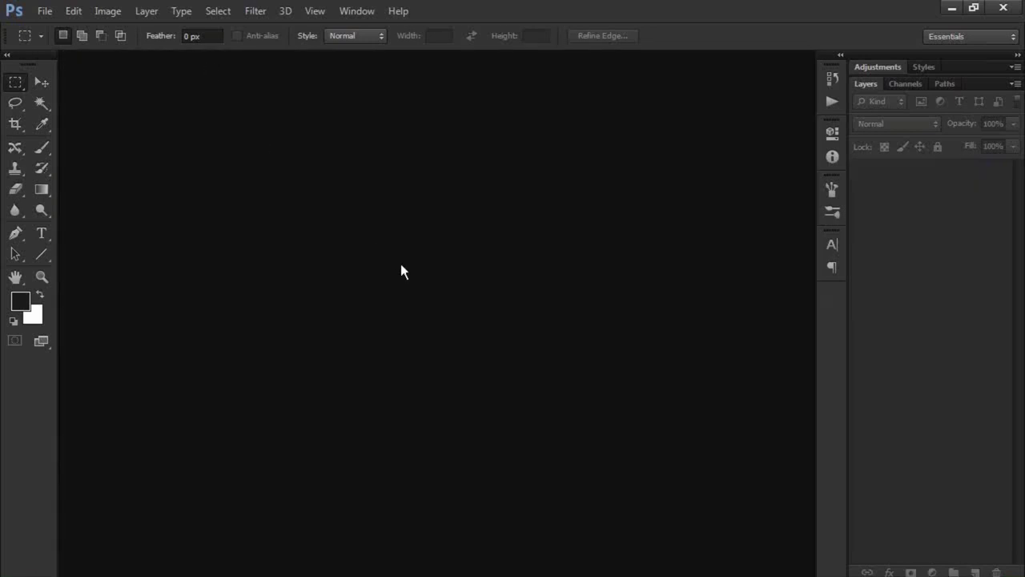
double_click(401, 266)
click(573, 183)
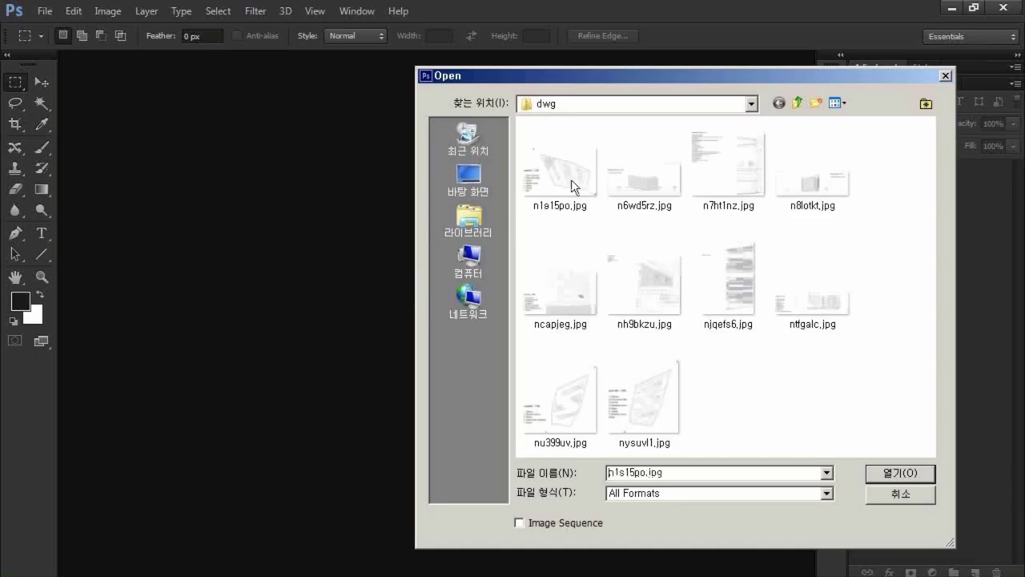
double_click(571, 180)
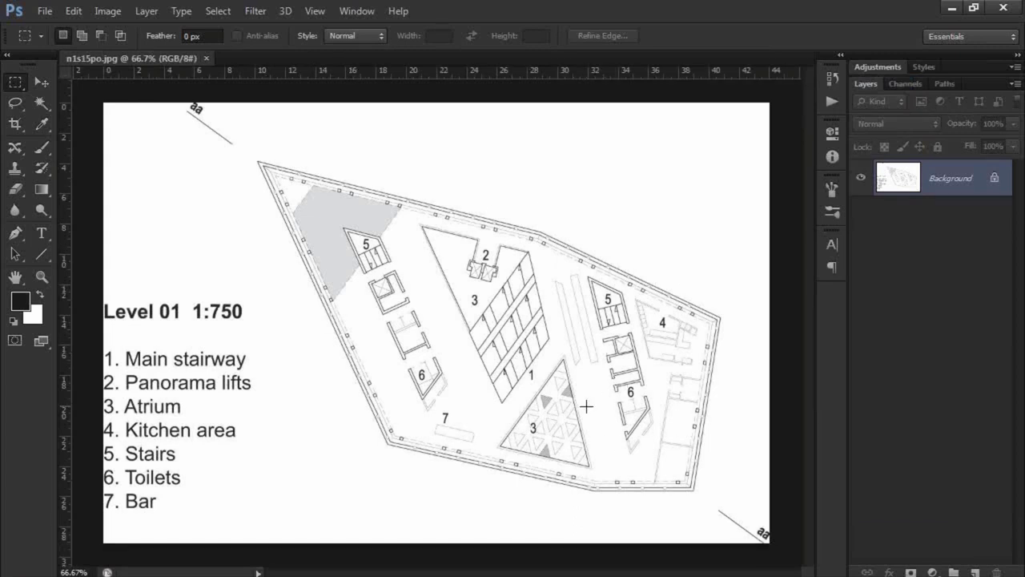
drag(191, 61, 210, 86)
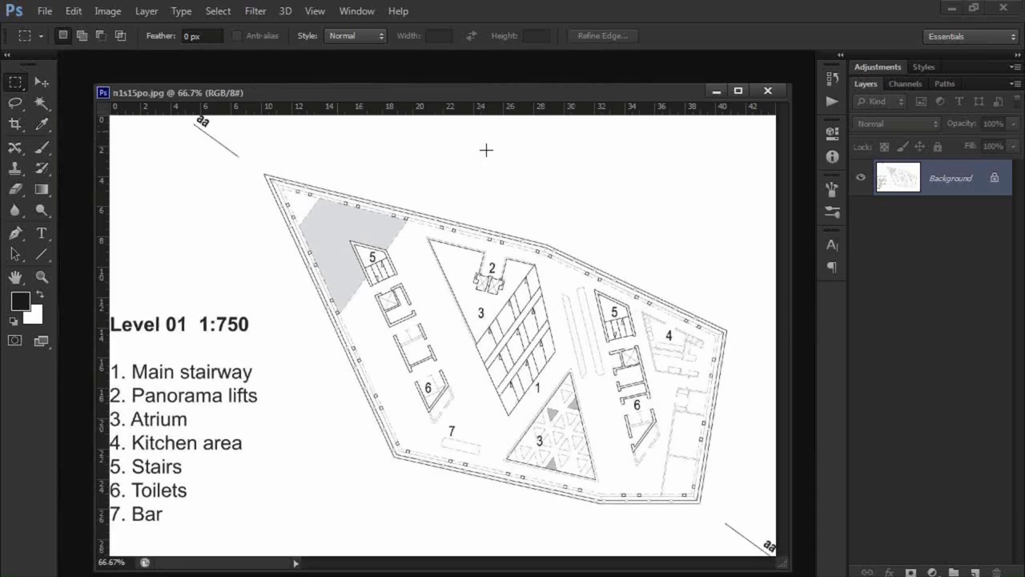
Open nysuvl1.jpg (Level 02) and nu399uv.jpg (Level 06) together, checking both tabs.
double_click(797, 351)
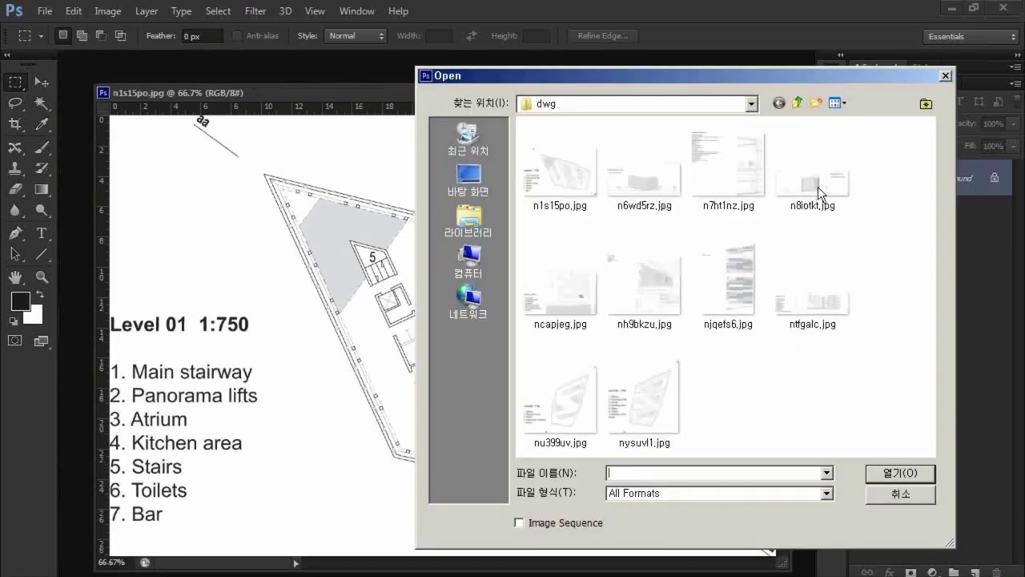
click(638, 400)
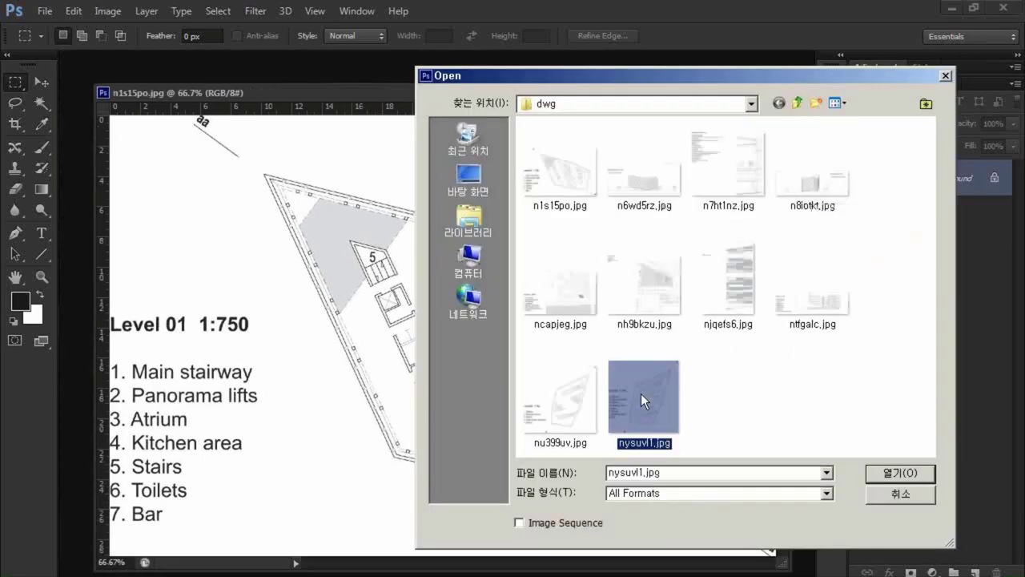
ctrl+click(583, 394)
click(900, 472)
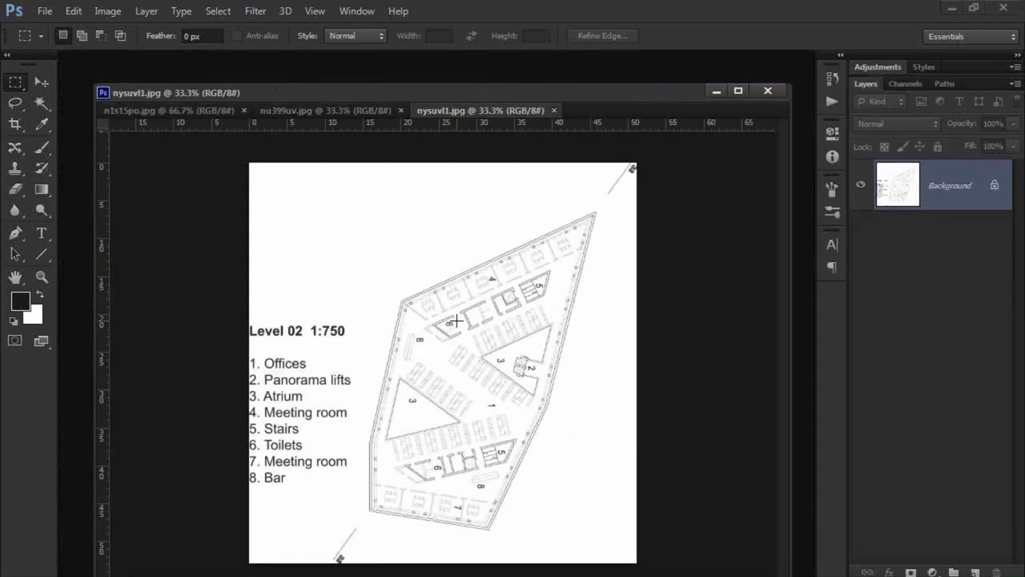
click(291, 111)
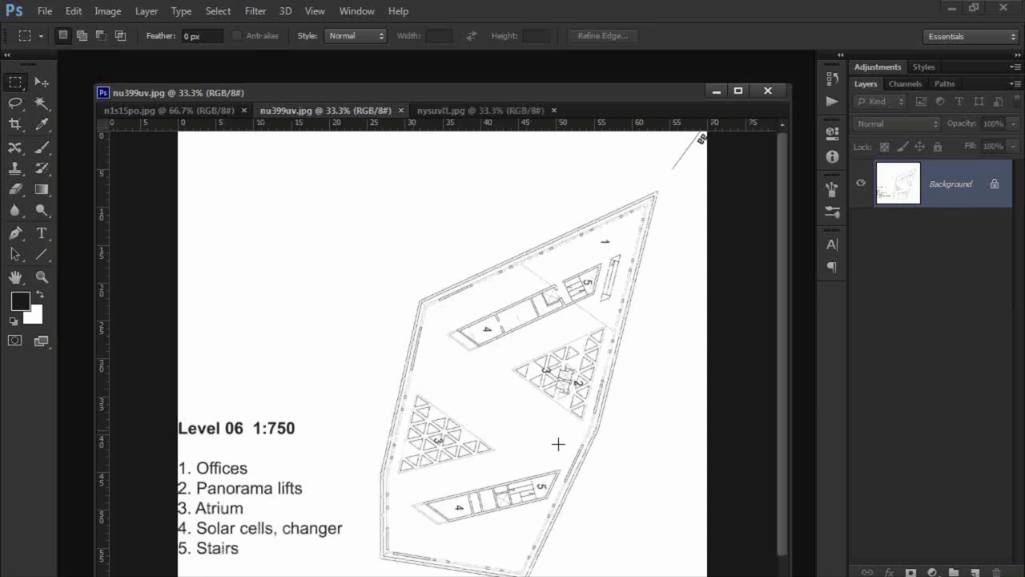
click(471, 112)
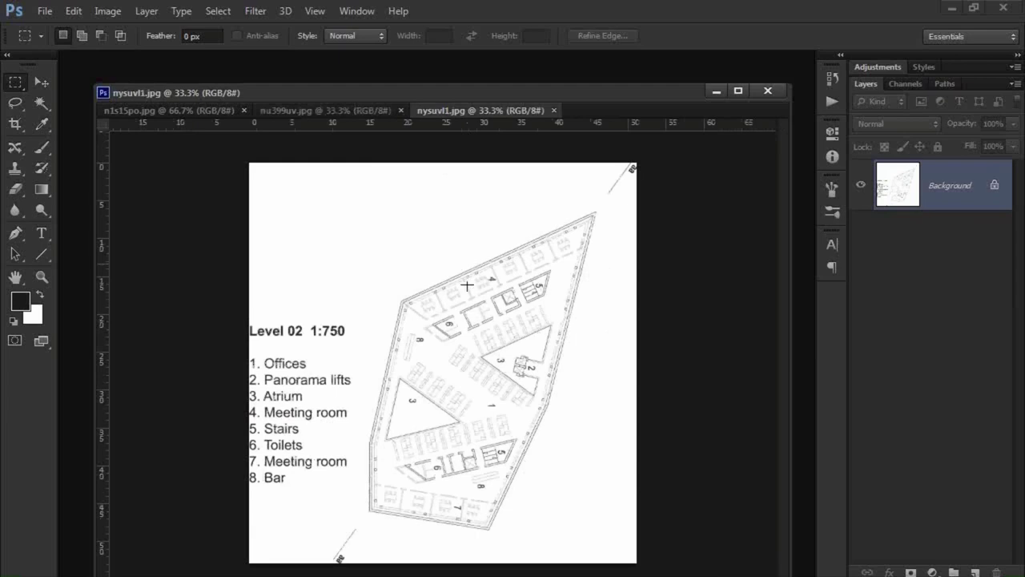
key(alt+Tab)
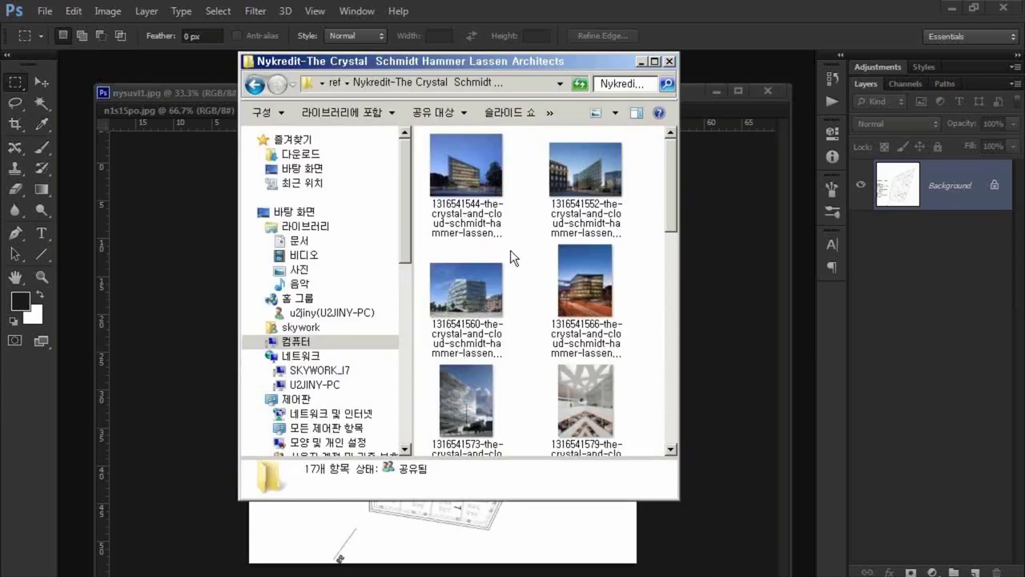
scroll(510, 250, down, 5)
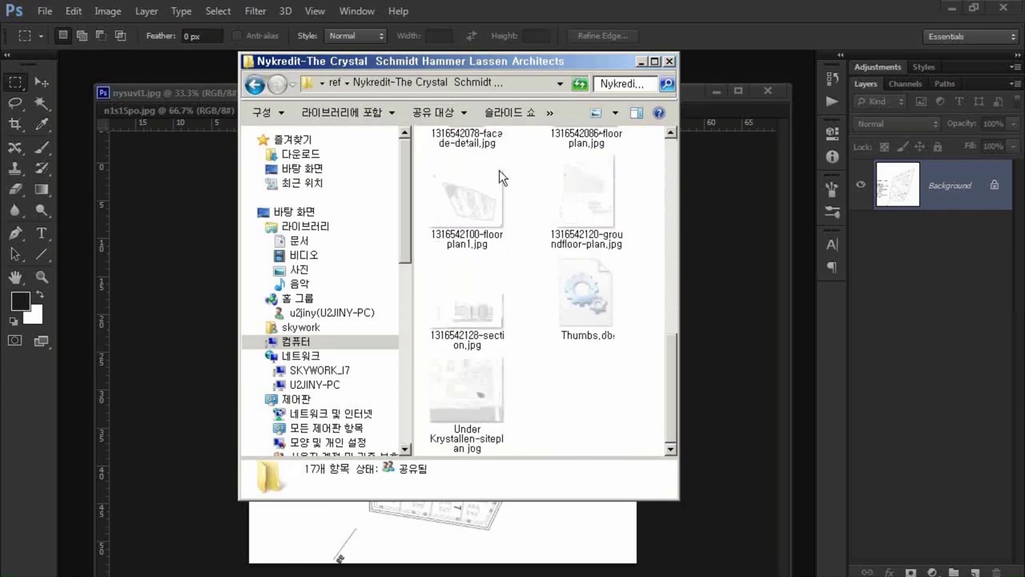
scroll(519, 395, up, 2)
scroll(519, 395, up, 3)
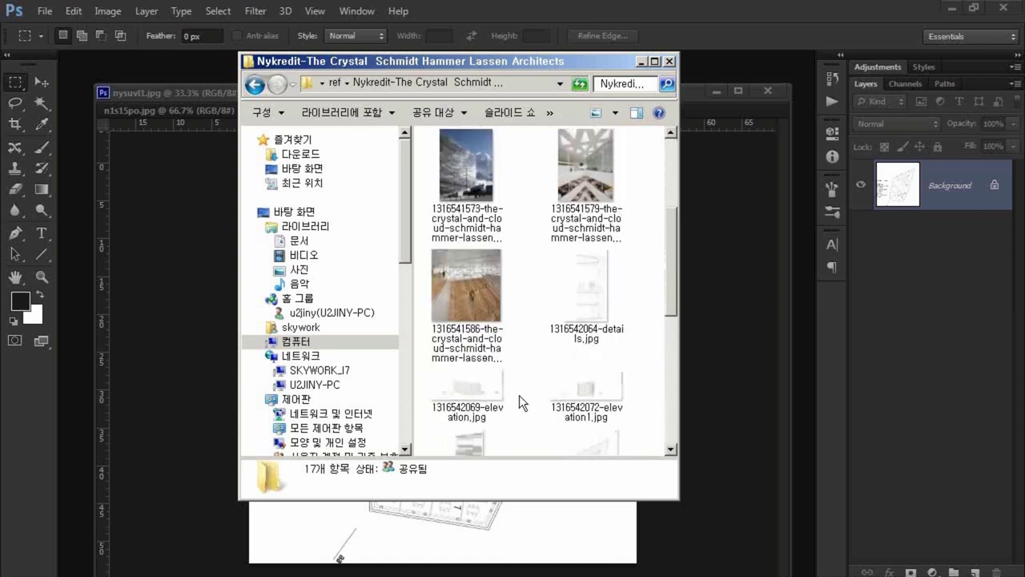
click(254, 85)
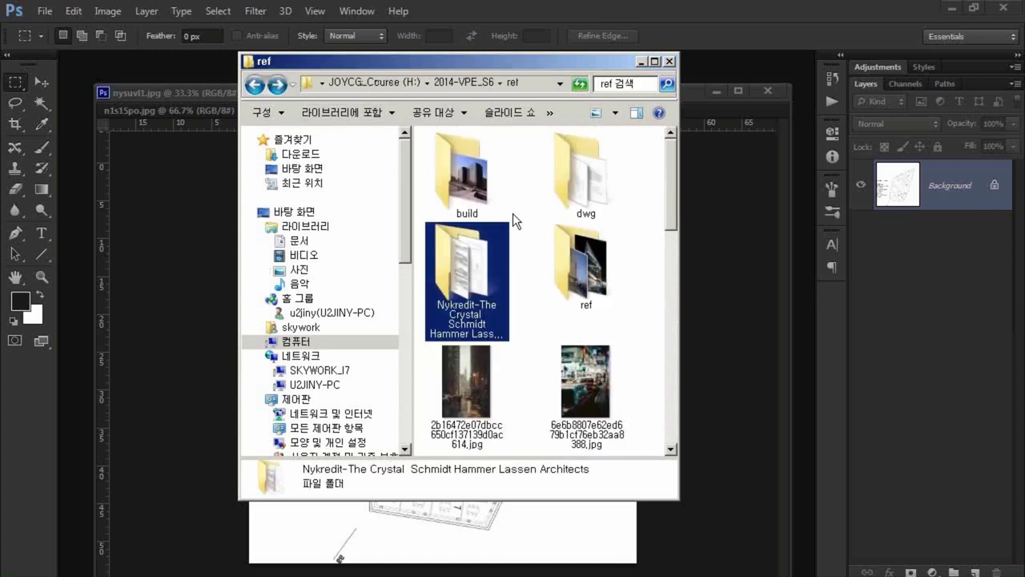
click(590, 204)
double_click(590, 204)
scroll(557, 291, down, 2)
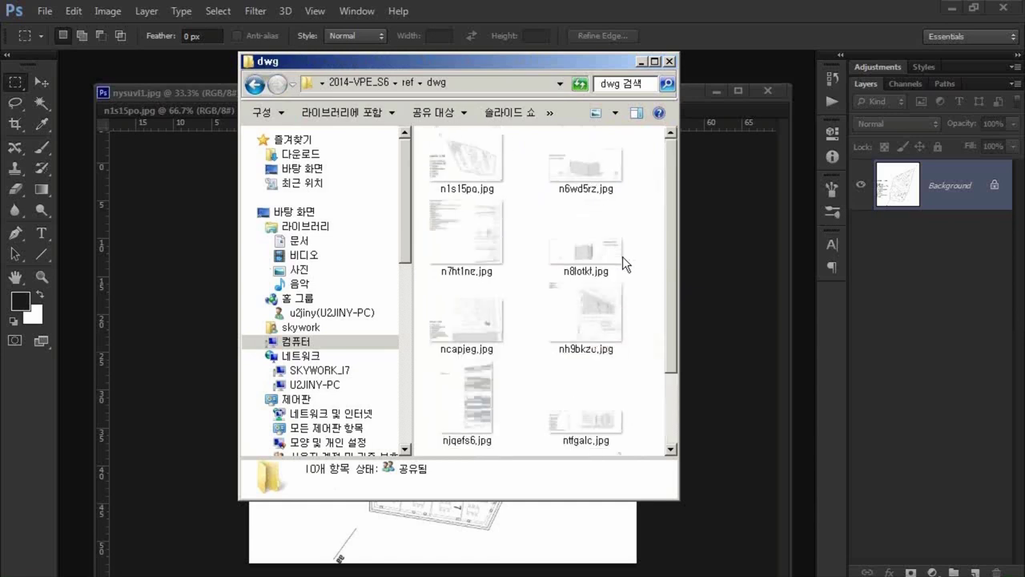
click(408, 83)
double_click(565, 273)
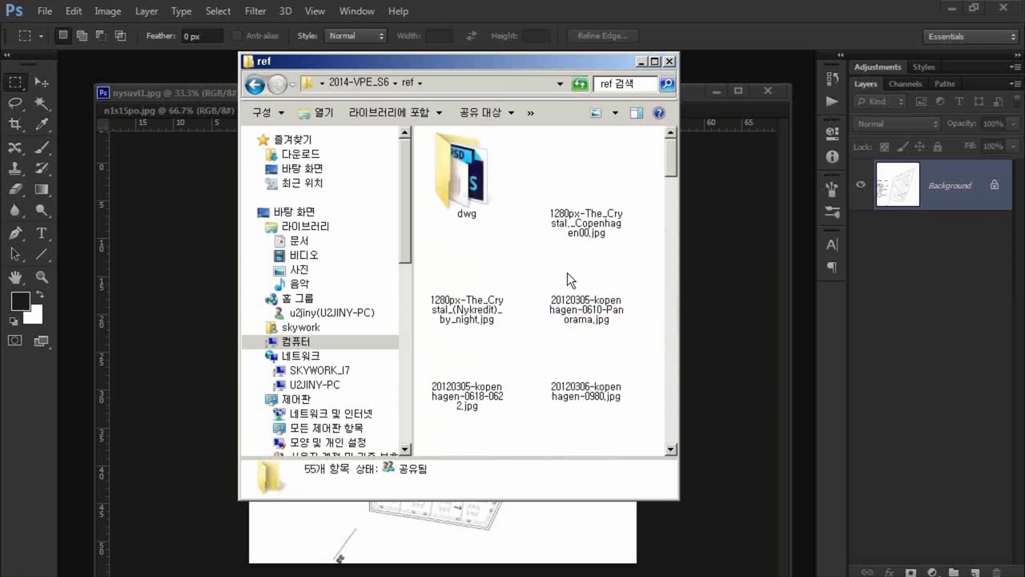
double_click(469, 172)
scroll(545, 336, down, 2)
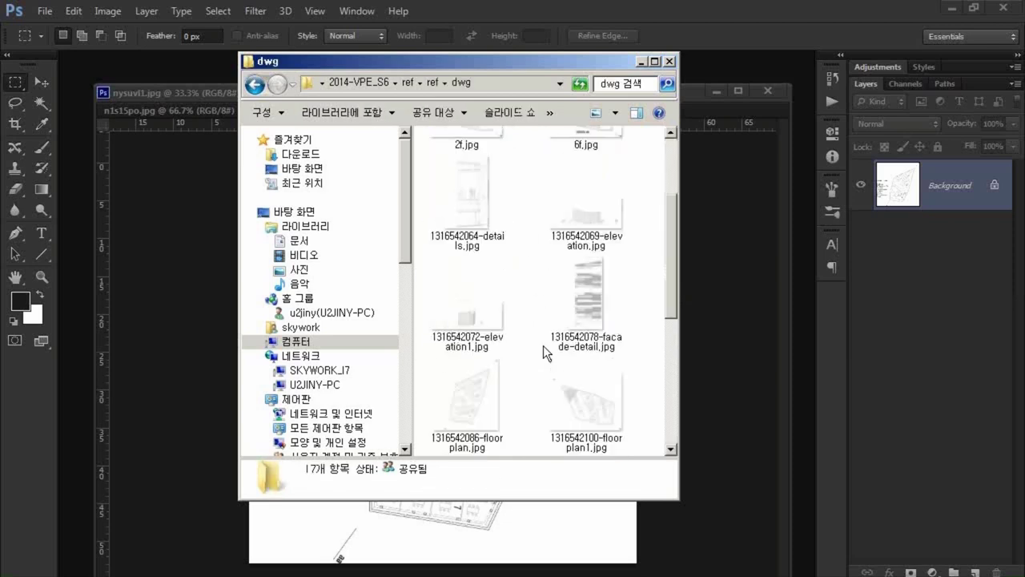
scroll(543, 345, down, 1)
scroll(543, 345, up, 5)
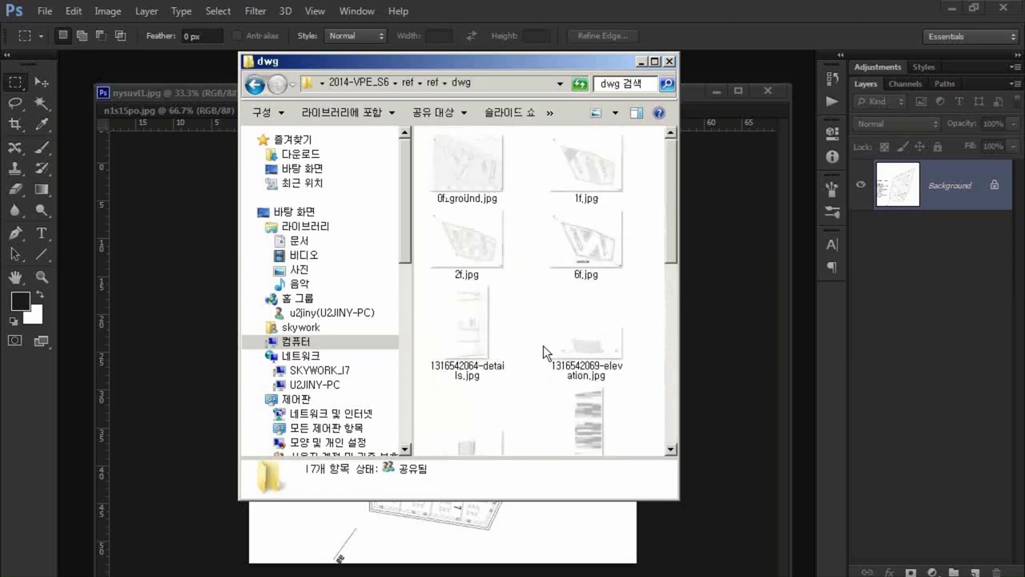
click(255, 85)
click(255, 85)
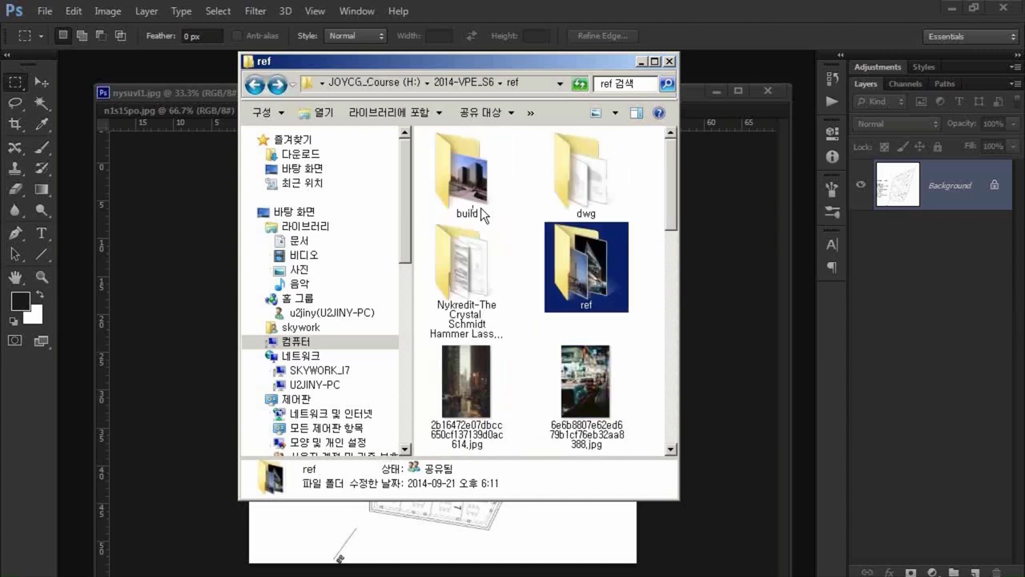
double_click(464, 248)
scroll(498, 316, down, 10)
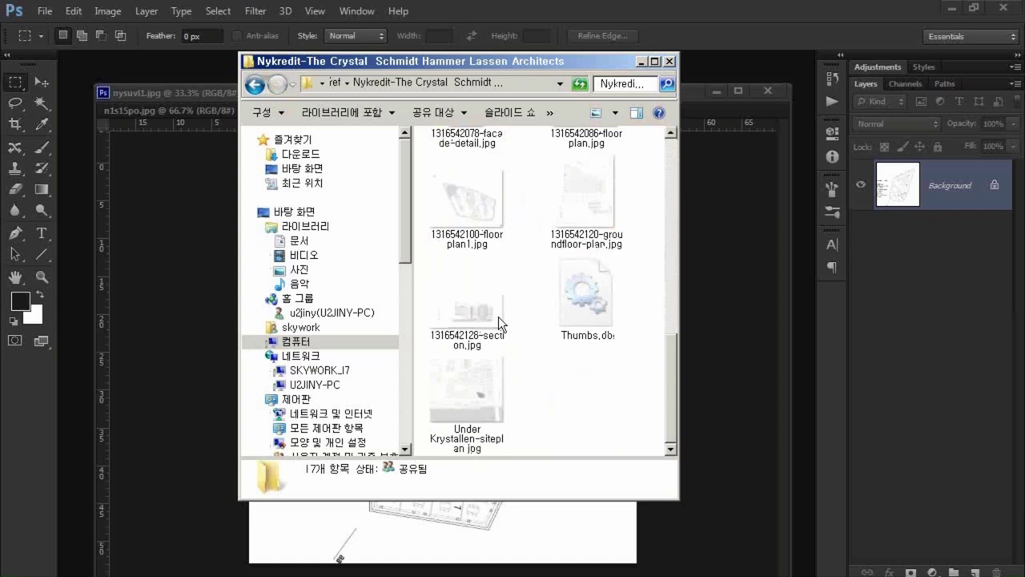
scroll(498, 318, up, 2)
scroll(499, 351, up, 3)
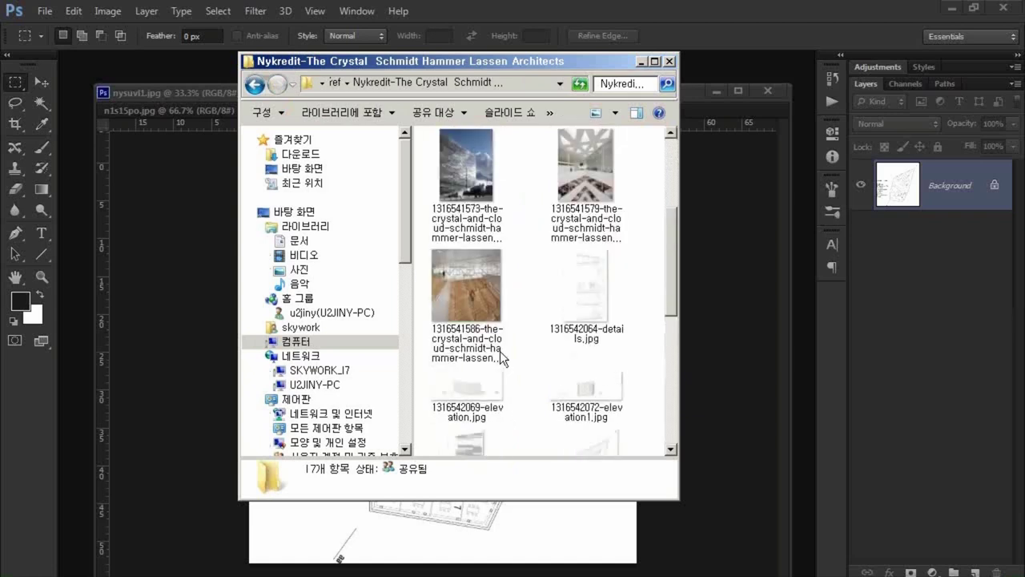
scroll(500, 350, down, 2)
scroll(500, 351, down, 3)
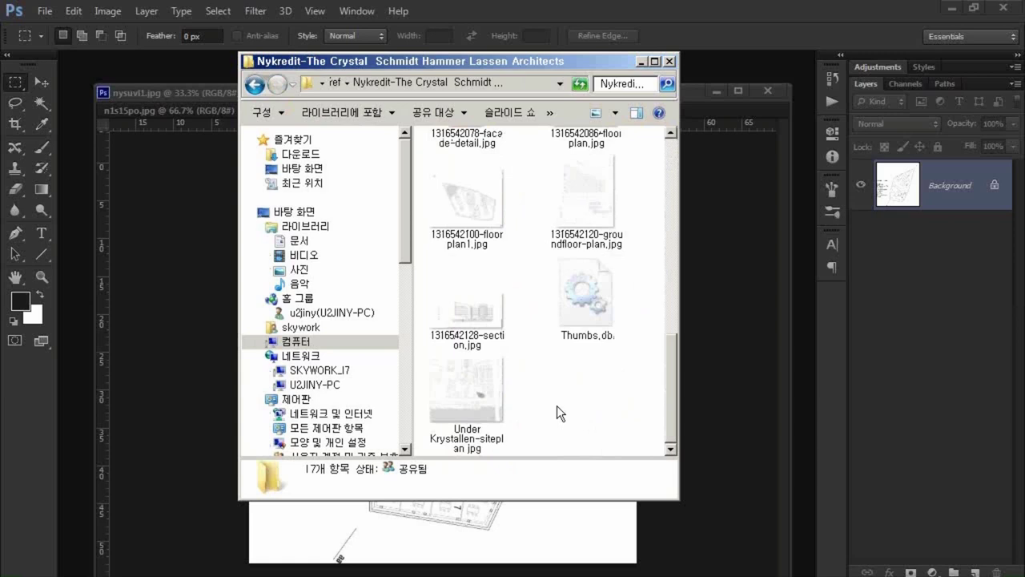
scroll(556, 405, up, 2)
scroll(557, 406, up, 3)
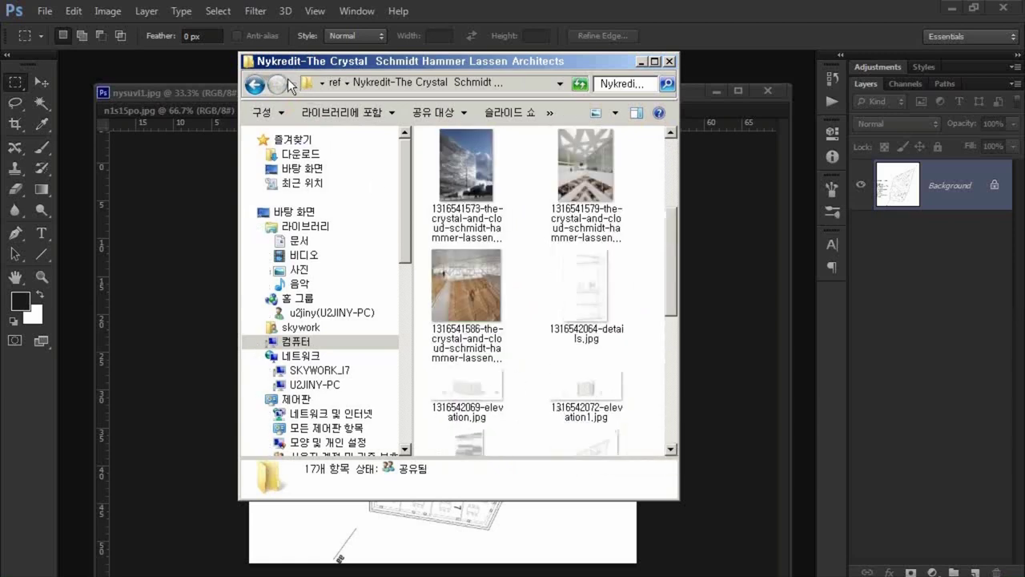
click(256, 85)
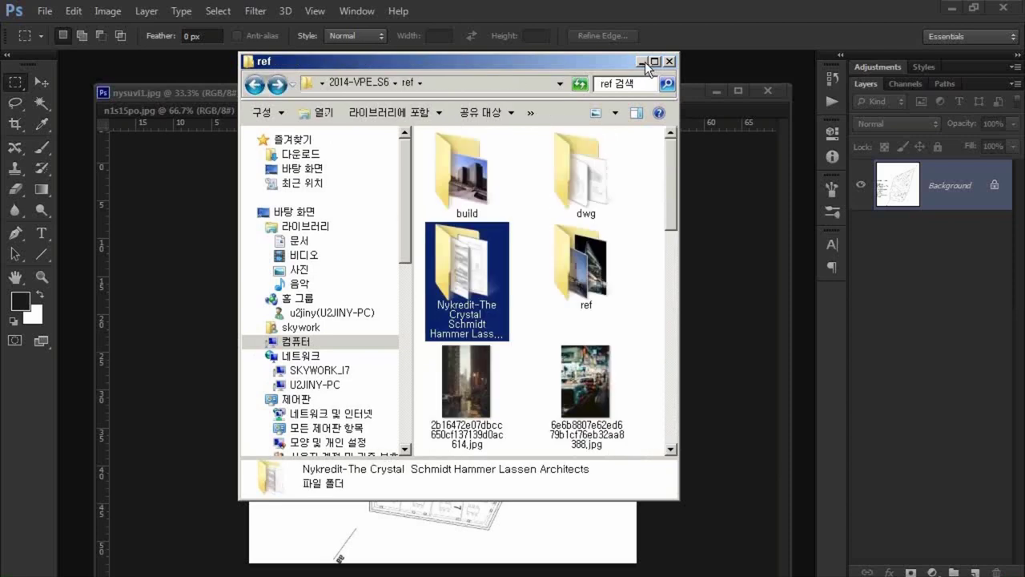
click(642, 61)
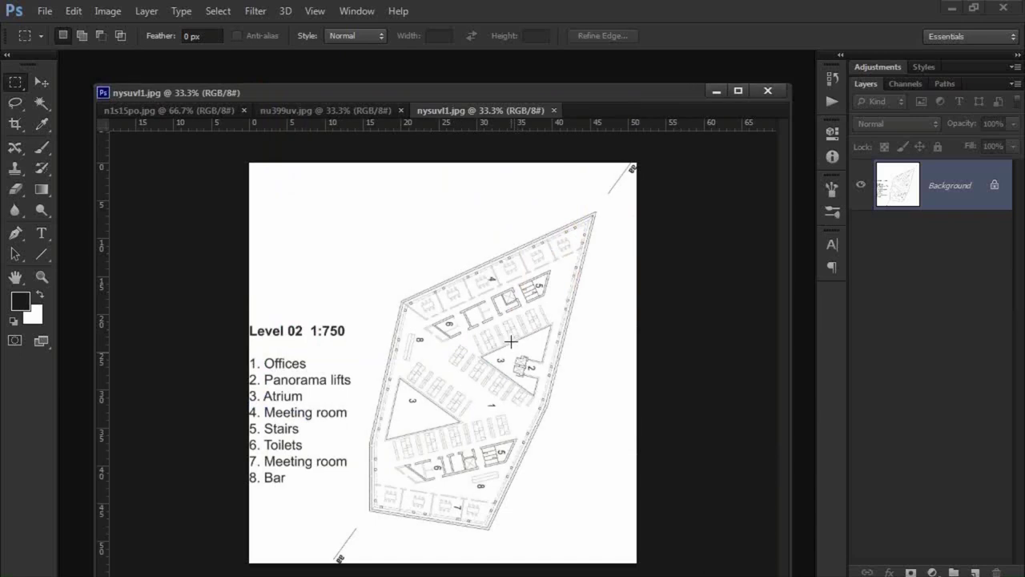
Copy the whole Level 02 plan, close it, and paste it into n1s15po.jpg as Layer 1 for Free Transform.
key(ctrl+a)
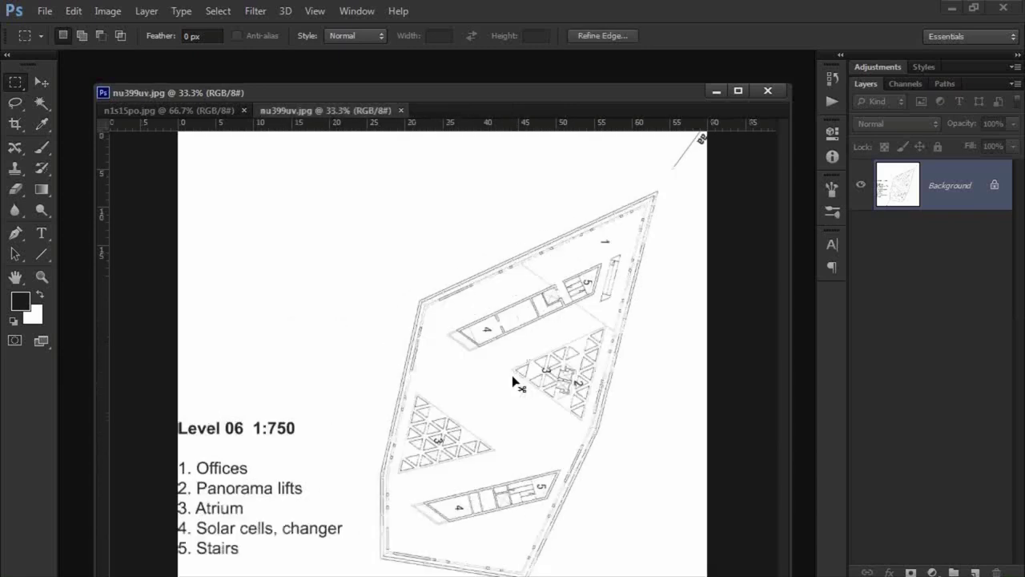
key(ctrl+w)
click(150, 110)
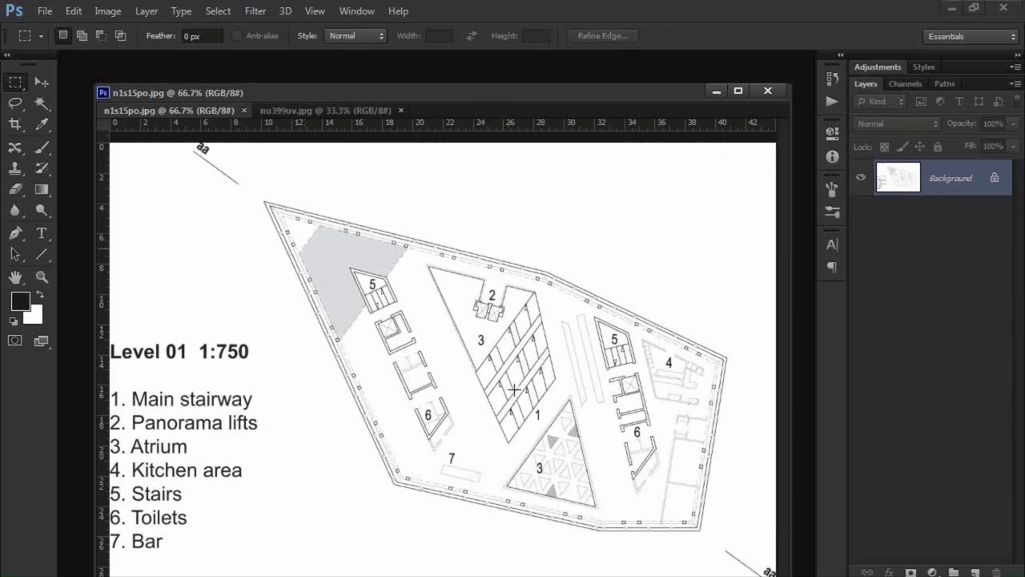
key(ctrl+v)
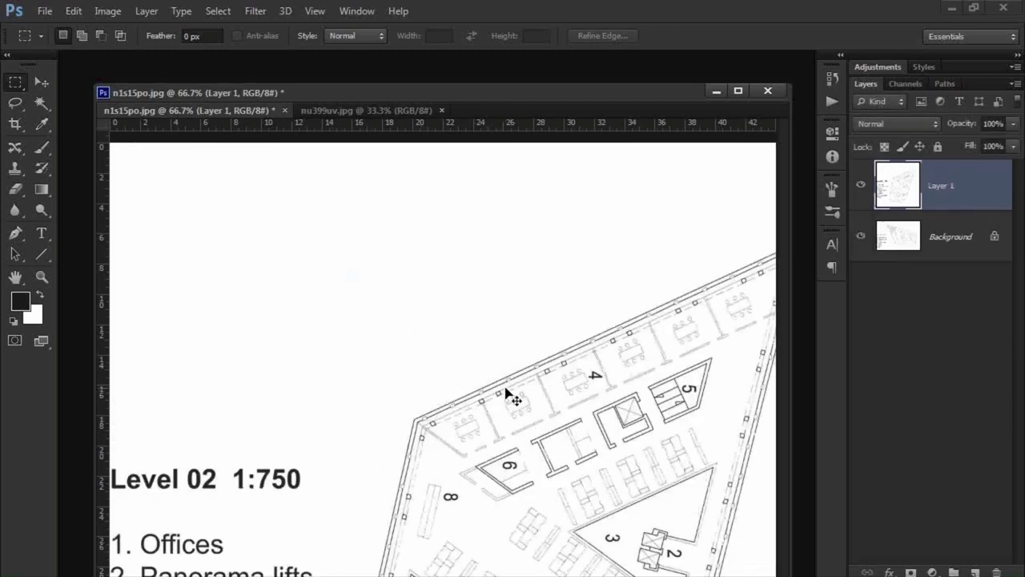
ctrl+drag(629, 469, 515, 302)
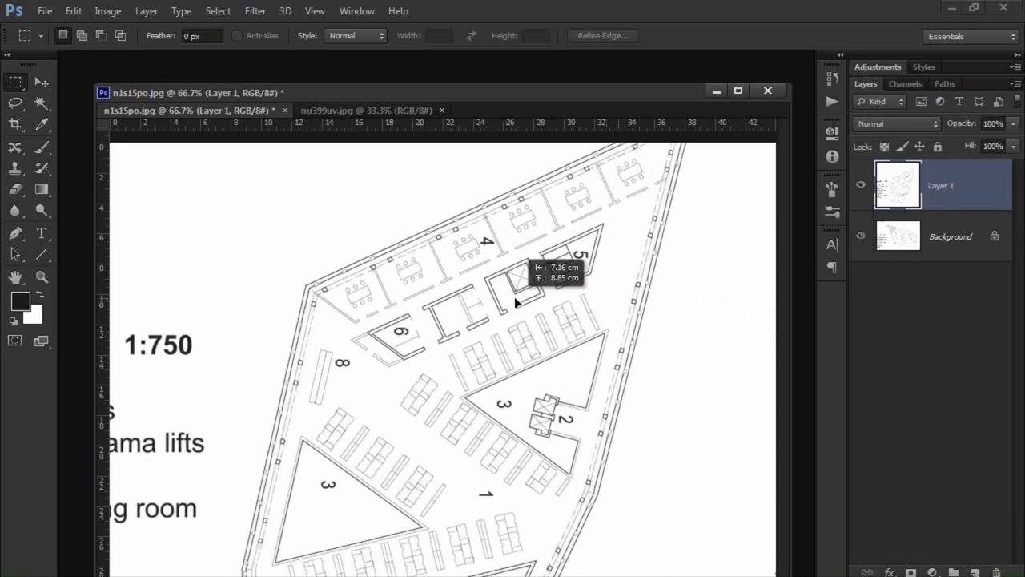
drag(530, 88, 533, 61)
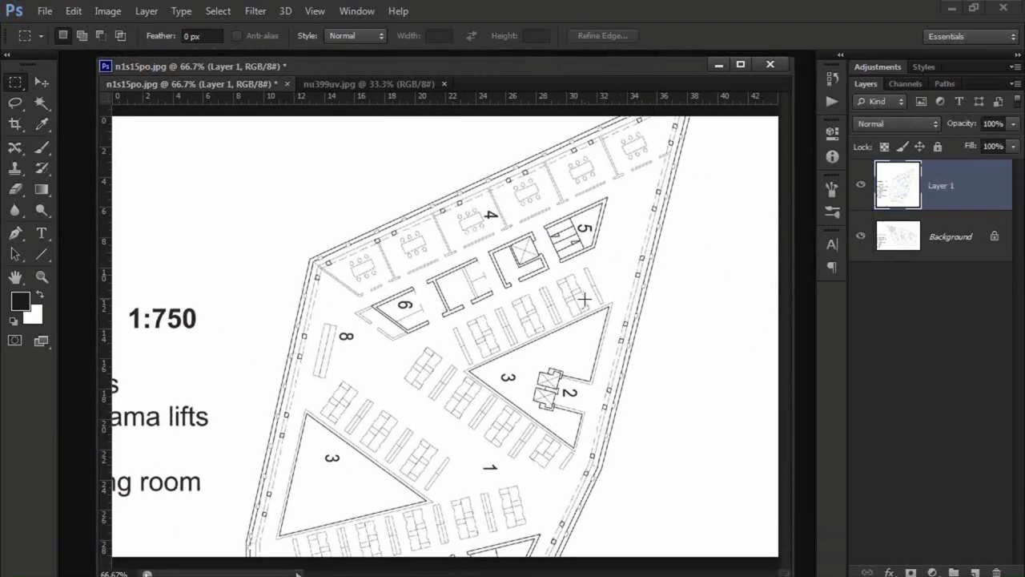
key(ctrl+minus)
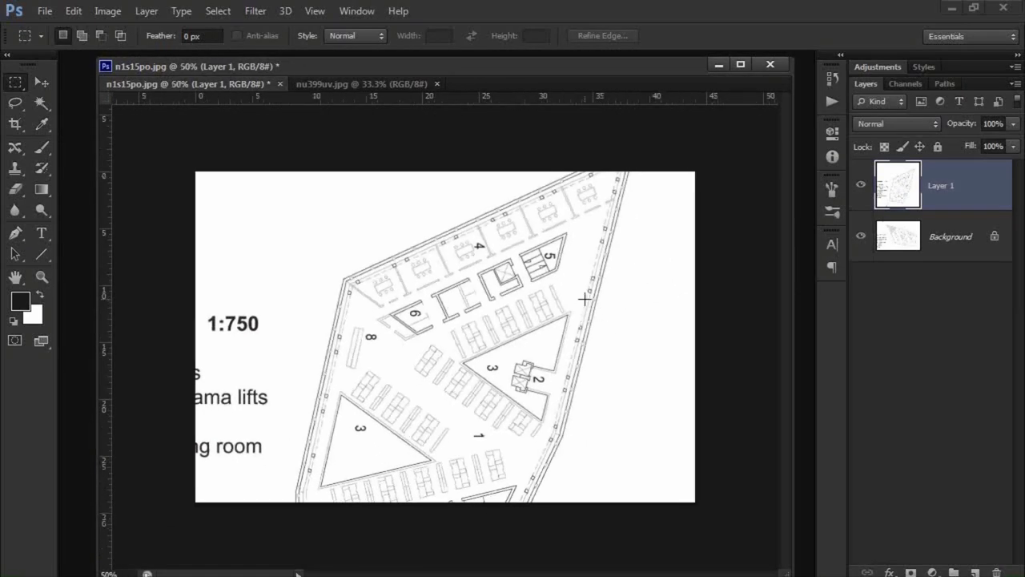
key(ctrl+t)
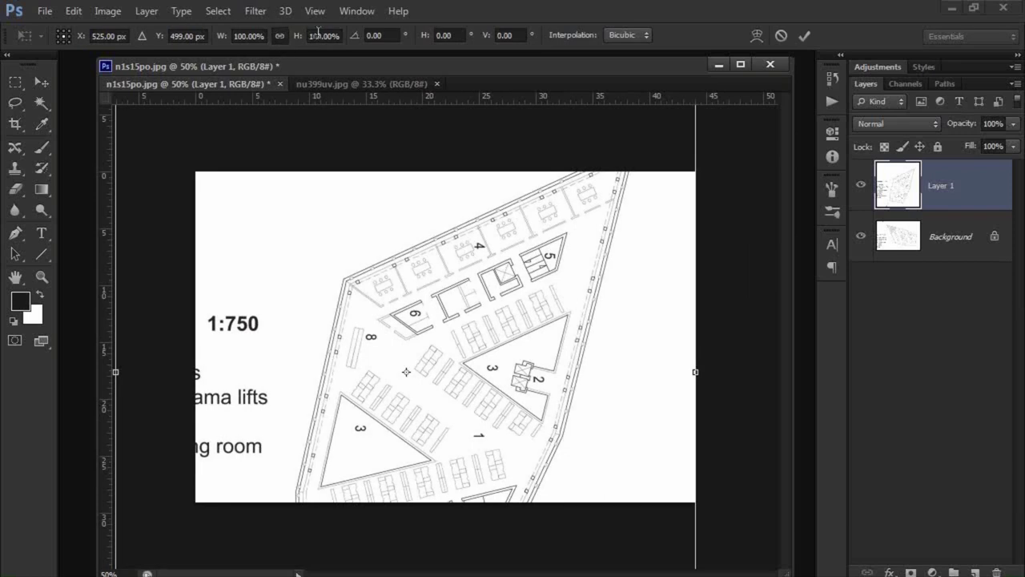
Scale and rotate the pasted plan, set Layer 1 to 50% opacity, and move it over the background.
click(319, 35)
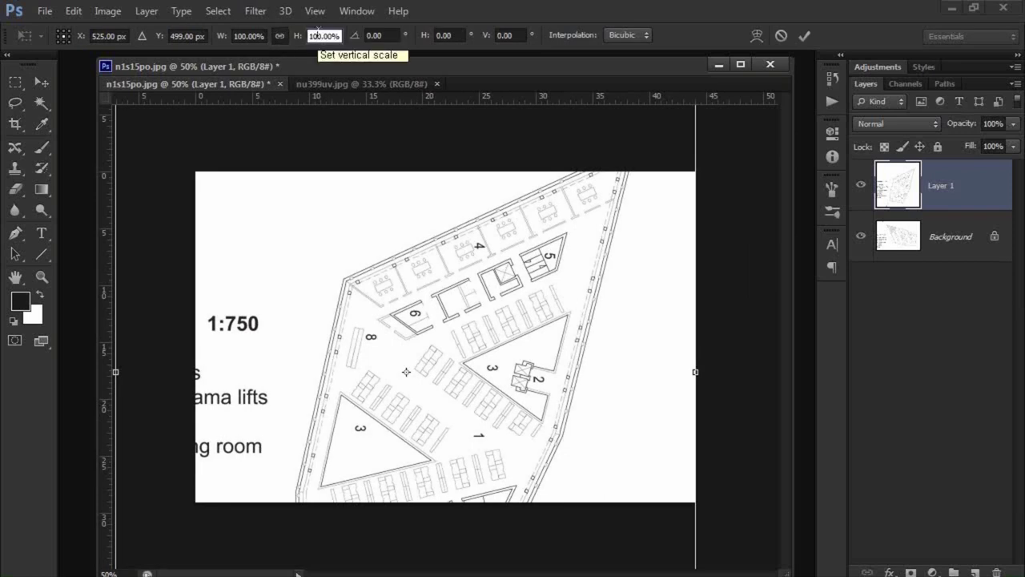
key(Down)
key(Down)
key(Down)
key(Down)
key(Down)
key(Down)
key(Down)
key(Down)
key(Down)
key(Down)
key(Down)
key(Down)
key(Down)
drag(679, 136, 352, 245)
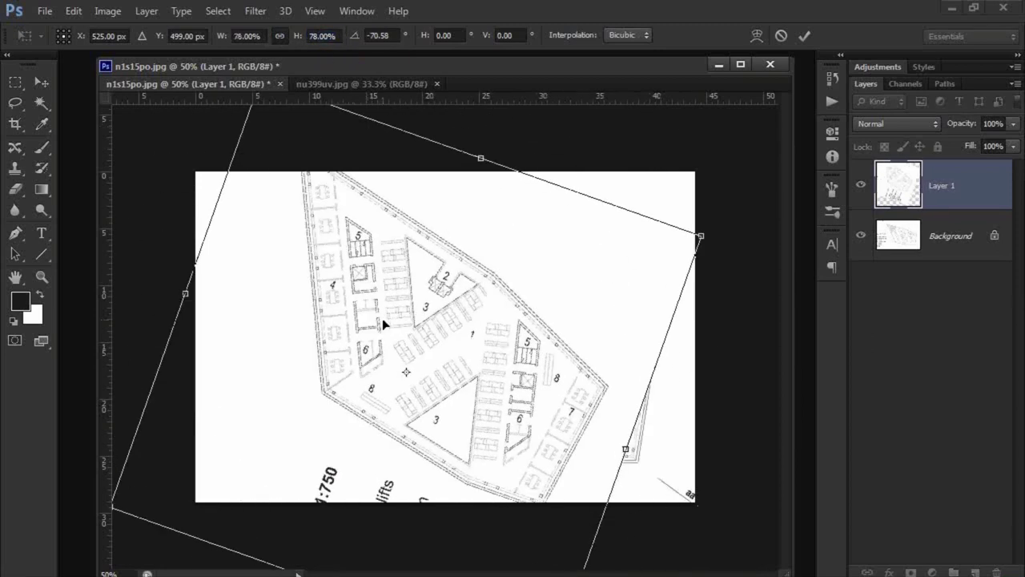
key(m)
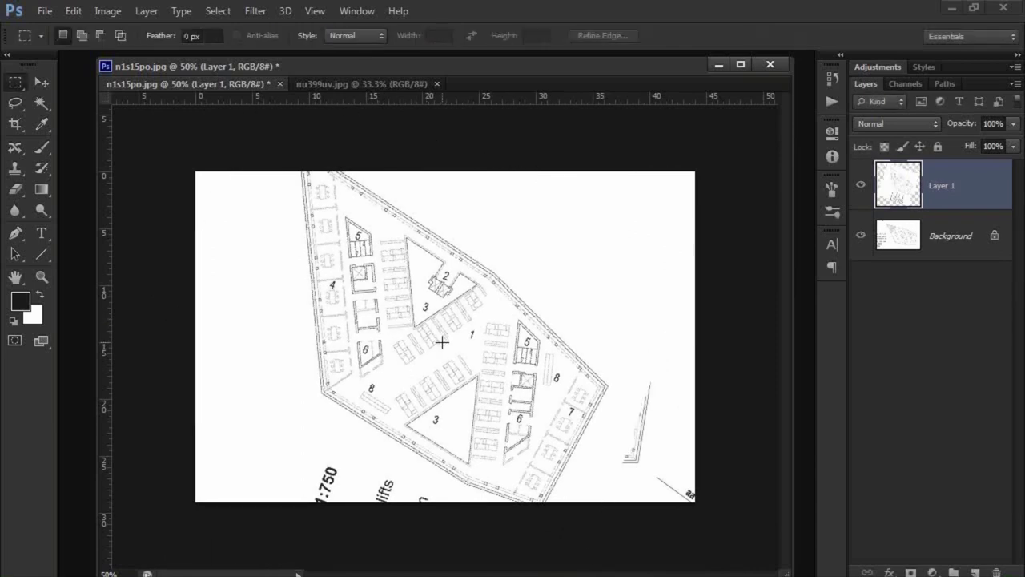
key(5)
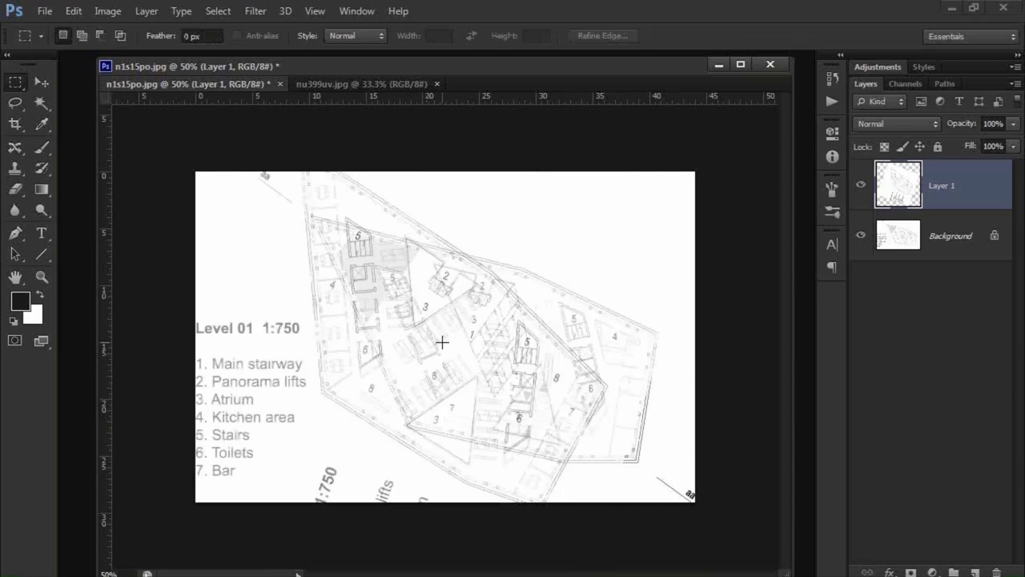
mouse_move(479, 372)
ctrl+mouse_down()
mouse_move(525, 380)
mouse_move(522, 395)
ctrl+mouse_up()
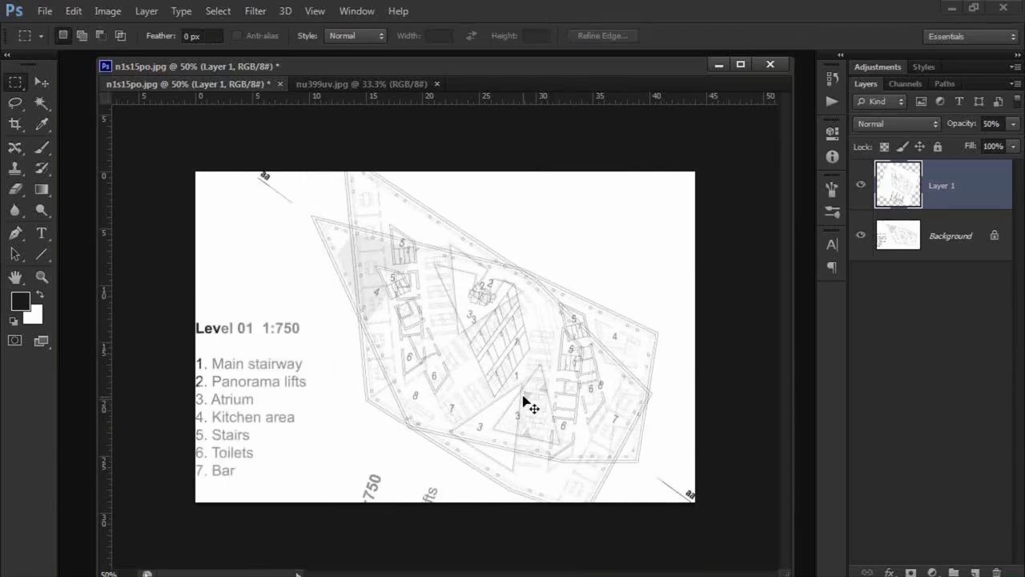
Rotate Layer 1 to about -19.72° and shift it until its walls match the Level 01 plan.
key(ctrl+t)
drag(766, 367, 760, 254)
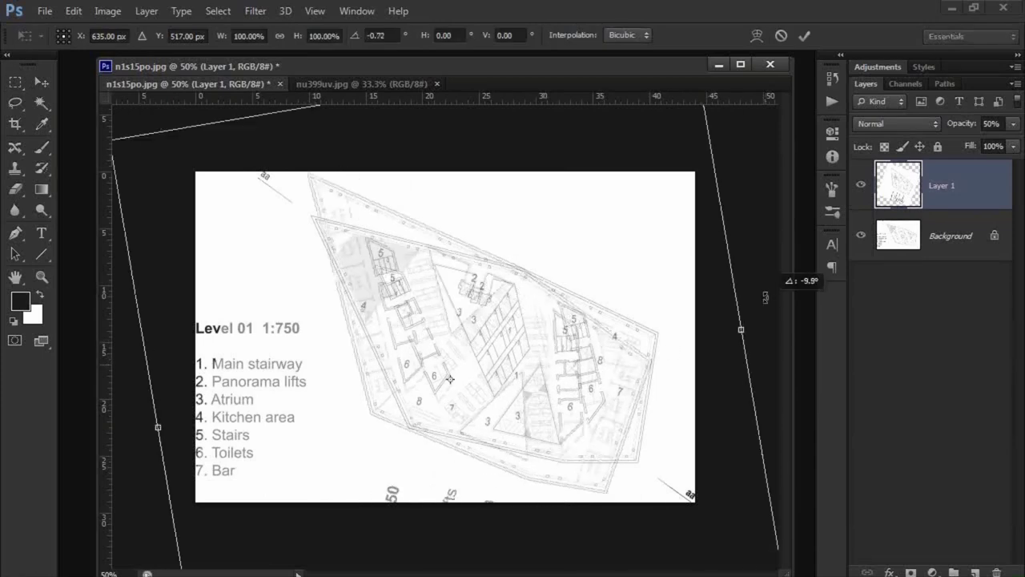
drag(469, 398, 491, 404)
drag(751, 209, 748, 206)
drag(483, 385, 475, 377)
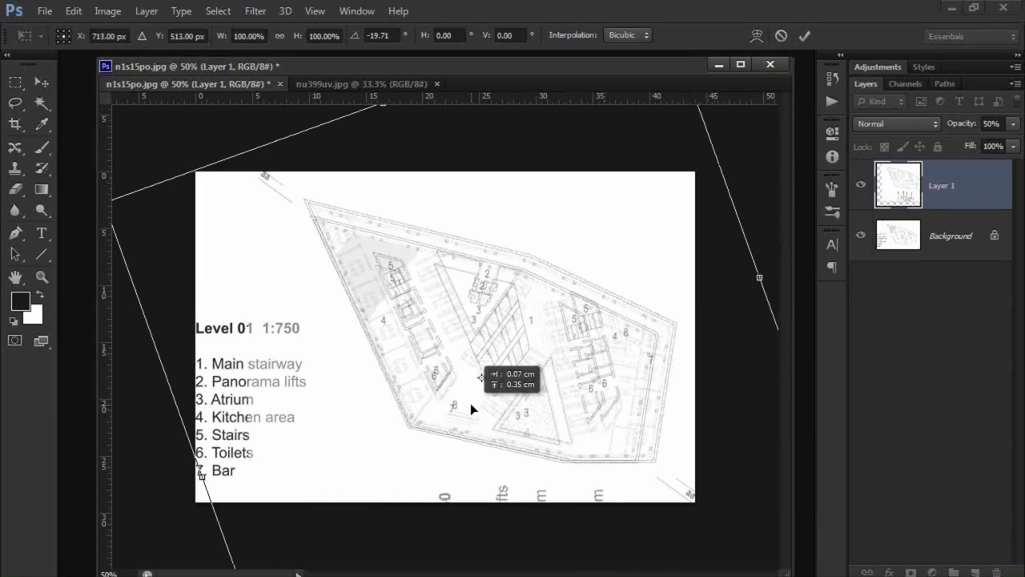
ctrl+drag(405, 451, 434, 498)
drag(446, 445, 443, 440)
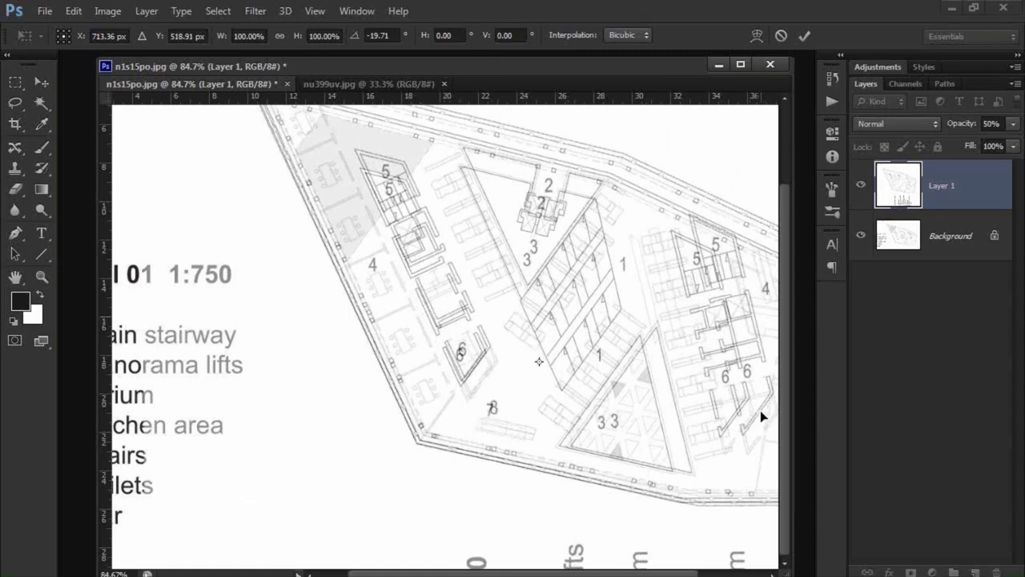
key(ctrl+minus)
key(ctrl+minus)
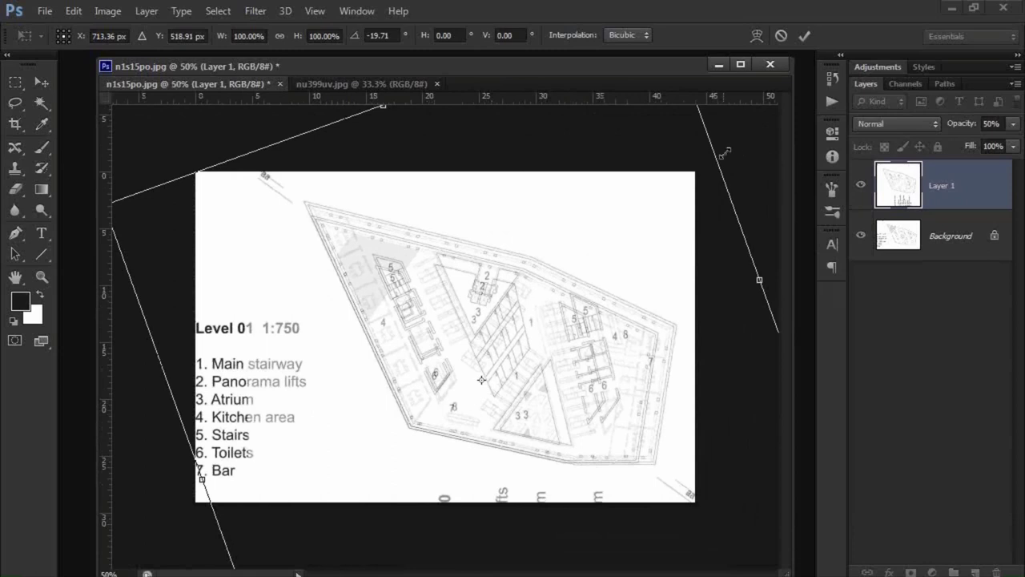
drag(741, 148, 742, 150)
mouse_move(484, 387)
mouse_down()
mouse_move(412, 433)
mouse_move(437, 503)
mouse_move(521, 482)
mouse_move(514, 473)
mouse_up()
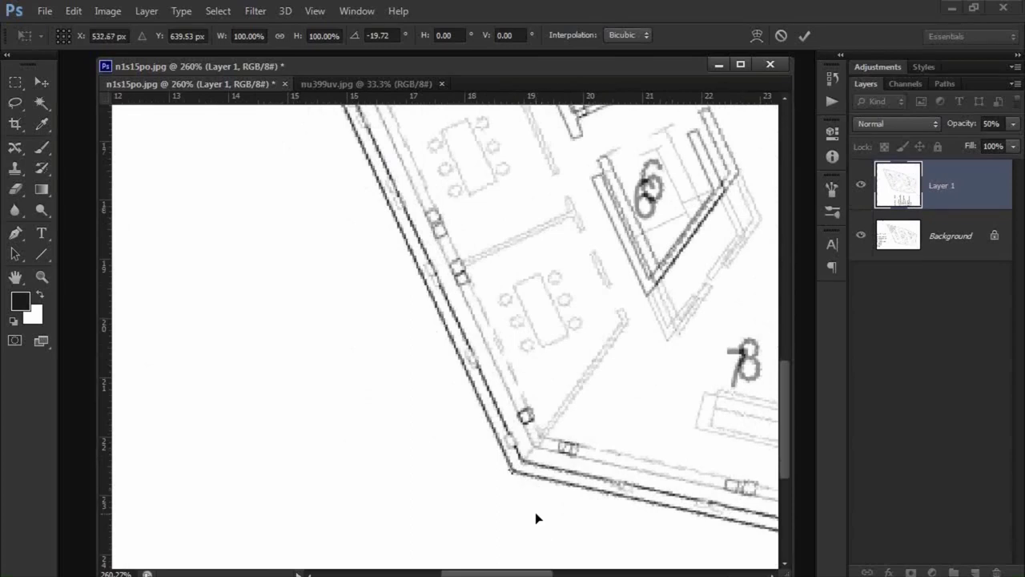
Shrink Layer 1 proportionally, then nudge and rotate it to match the background plan.
alt+scroll(537, 518, down, 10)
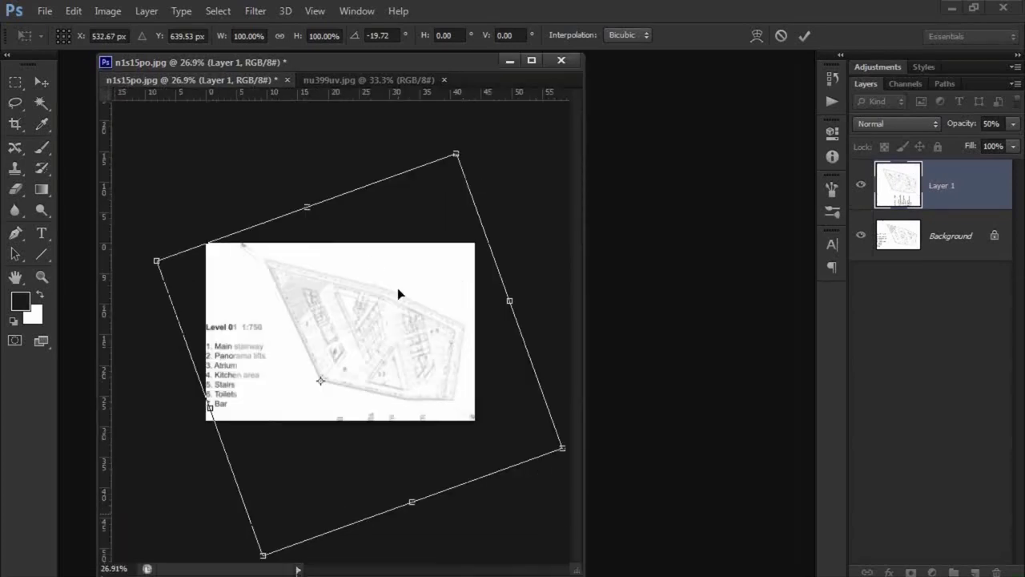
alt+scroll(405, 320, up, 1)
alt+scroll(414, 345, up, 1)
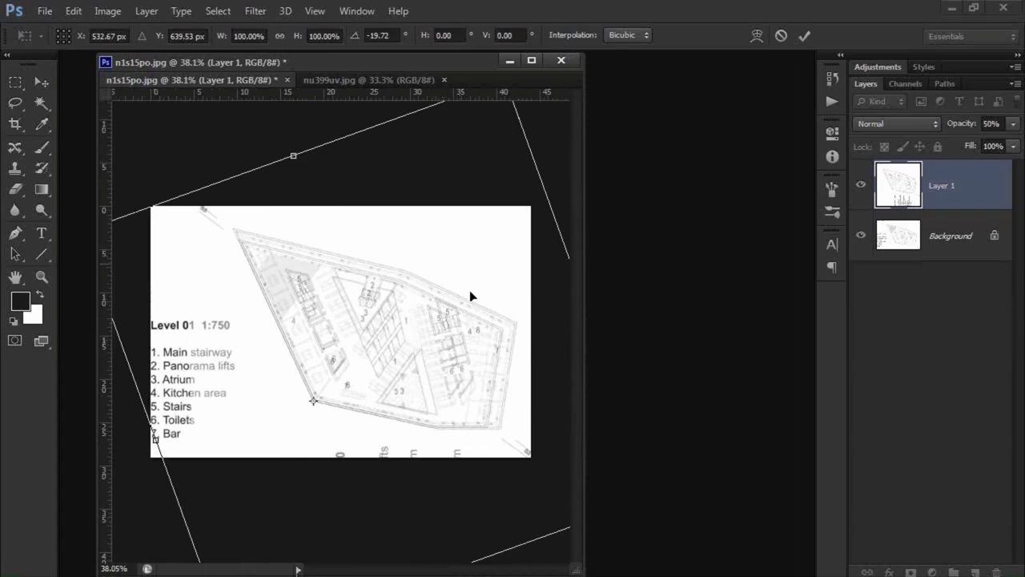
alt+scroll(469, 296, down, 2)
alt+scroll(424, 281, up, 1)
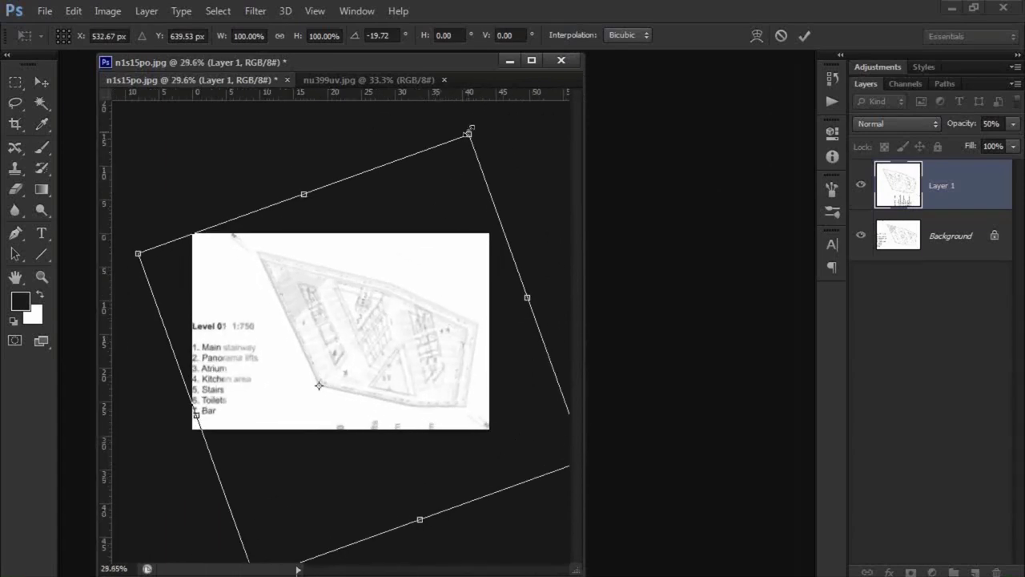
mouse_move(468, 134)
alt+shift+mouse_down()
mouse_move(475, 150)
mouse_move(486, 143)
mouse_move(462, 157)
alt+shift+mouse_up()
ctrl+drag(444, 315, 501, 377)
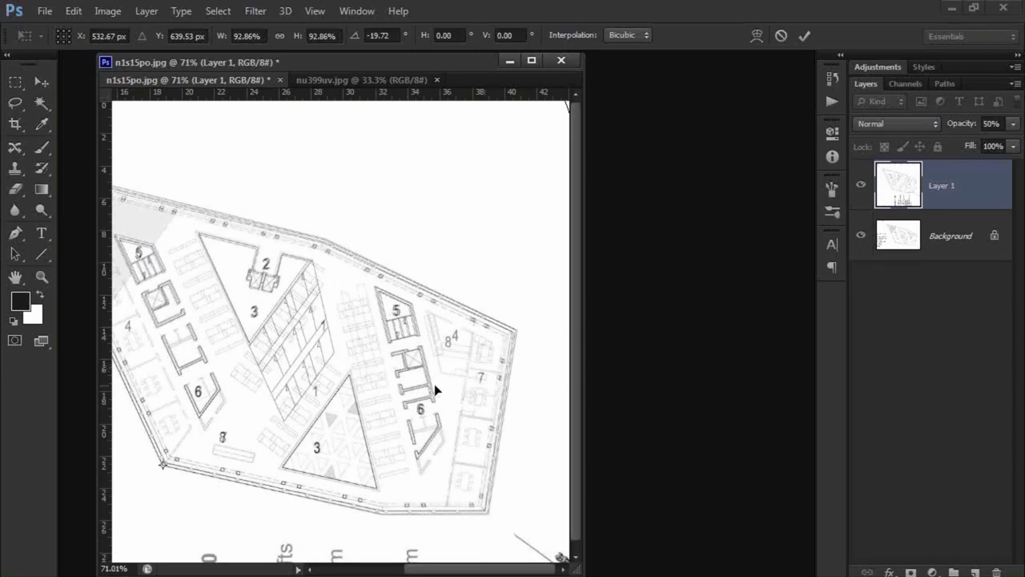
drag(577, 570, 802, 564)
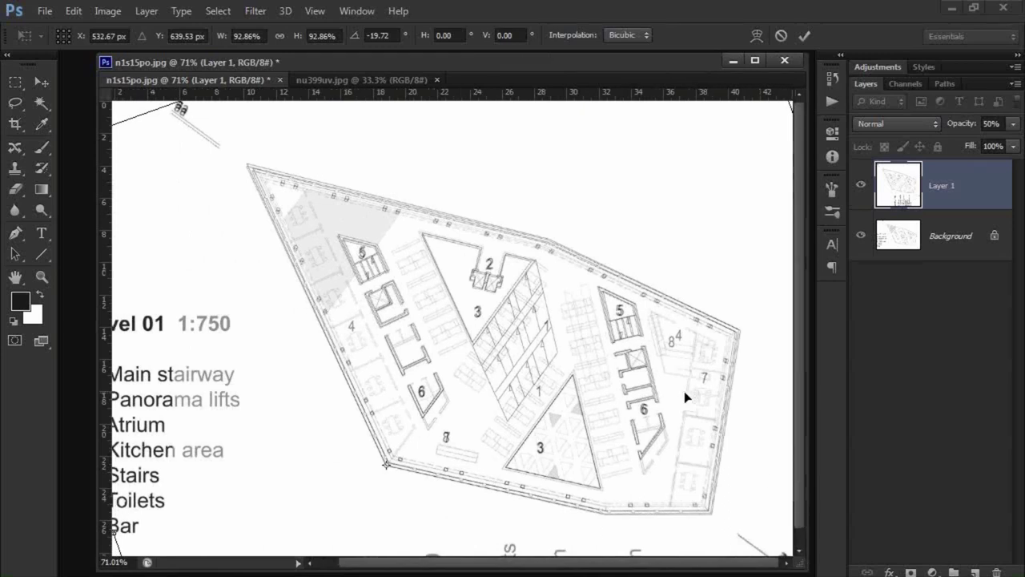
alt+scroll(684, 391, down, 1)
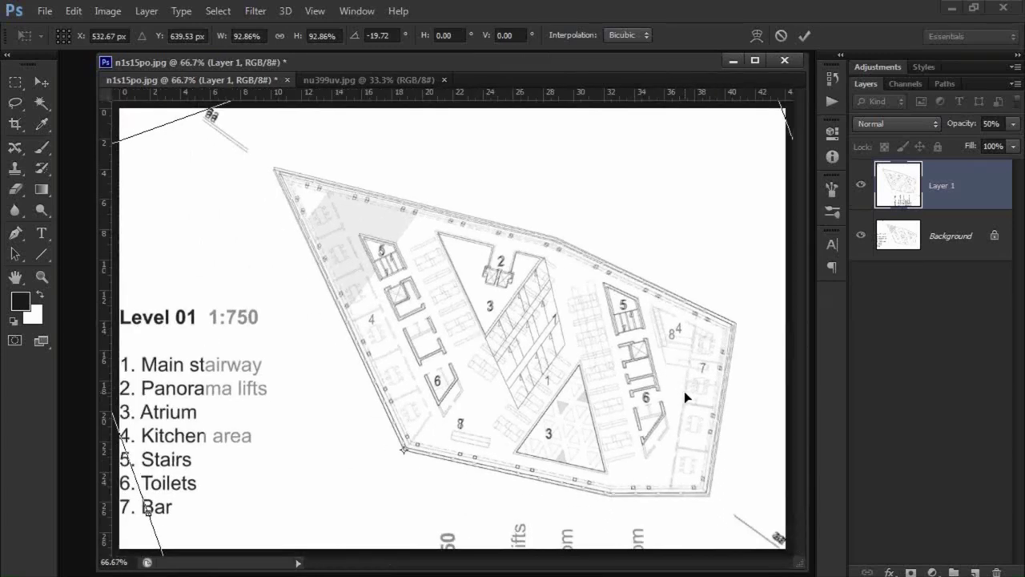
drag(517, 345, 518, 344)
drag(160, 113, 160, 112)
Set the scale to about 93.4% at roughly -19.28° and commit the transform.
click(321, 36)
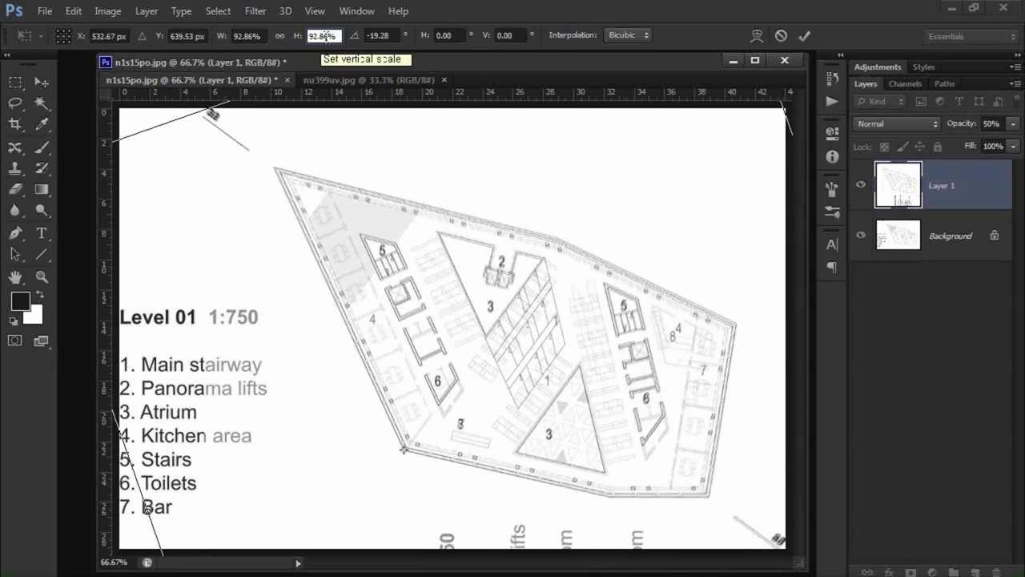
key(Return)
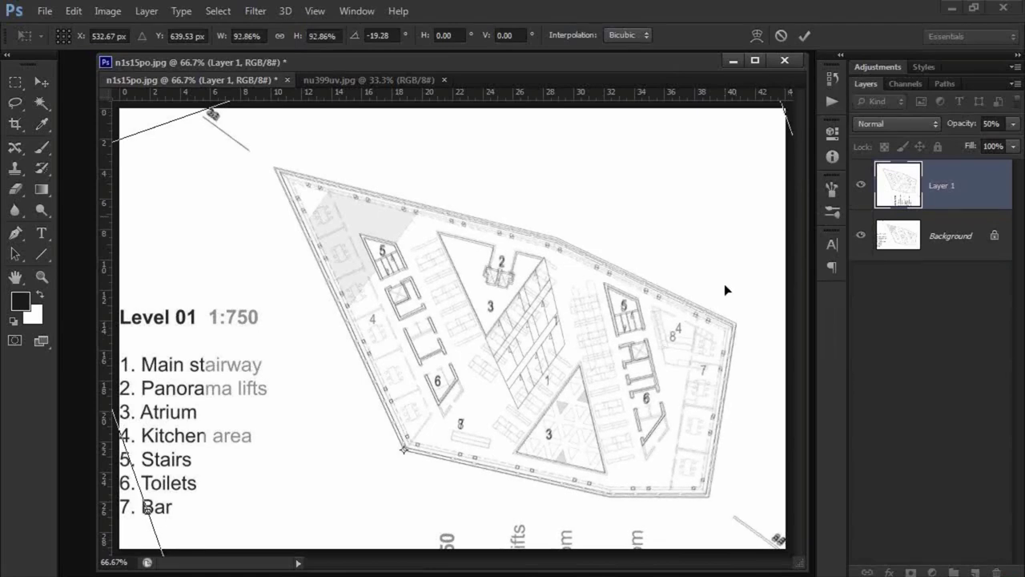
key(ctrl+minus)
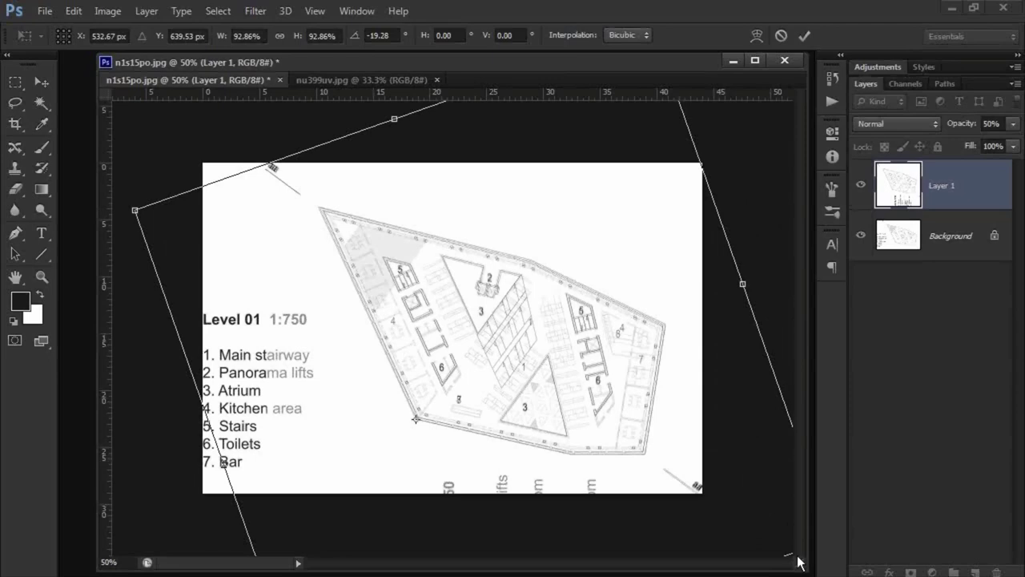
key(ctrl+minus)
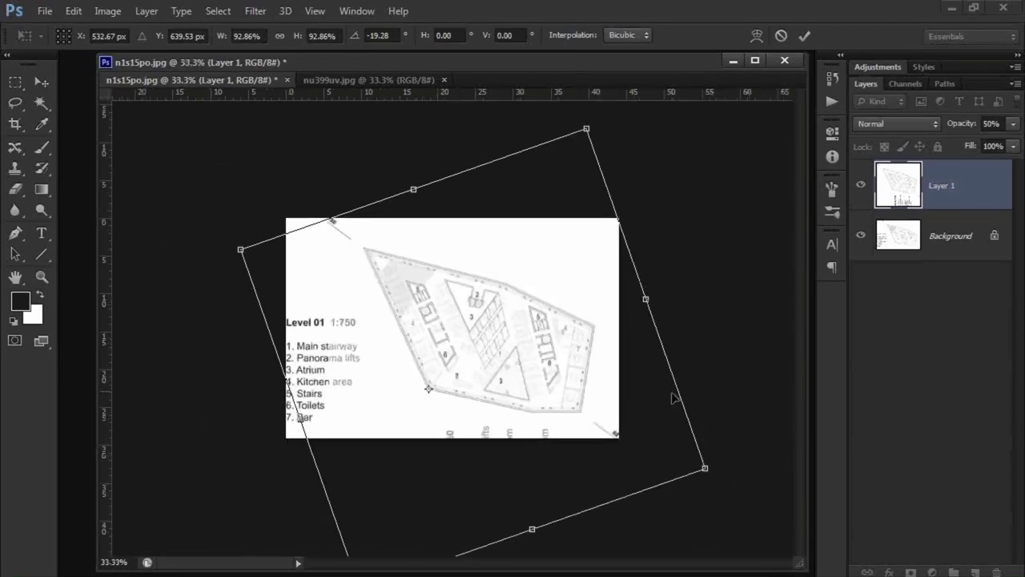
drag(587, 127, 587, 127)
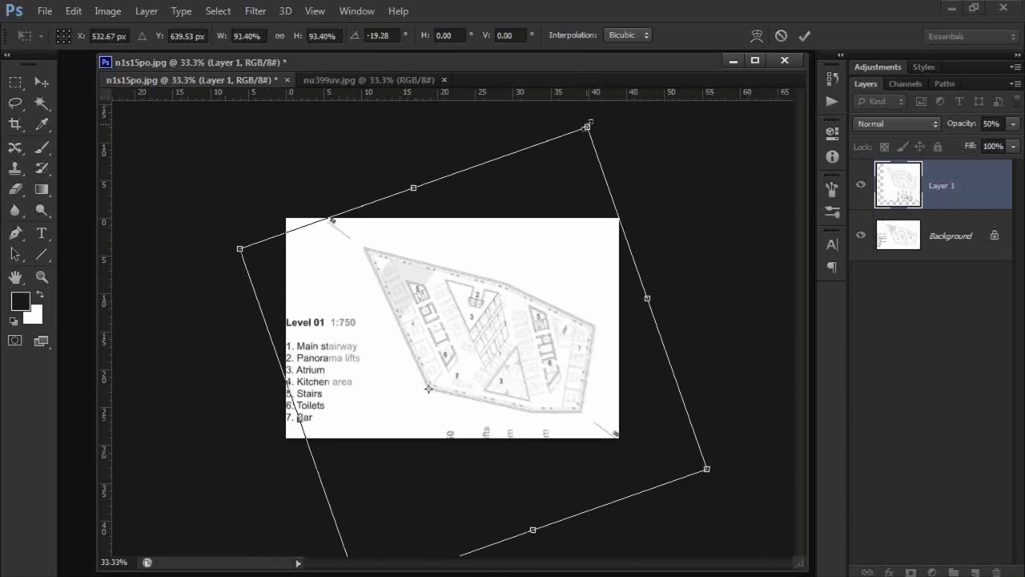
key(Return)
drag(428, 272, 490, 336)
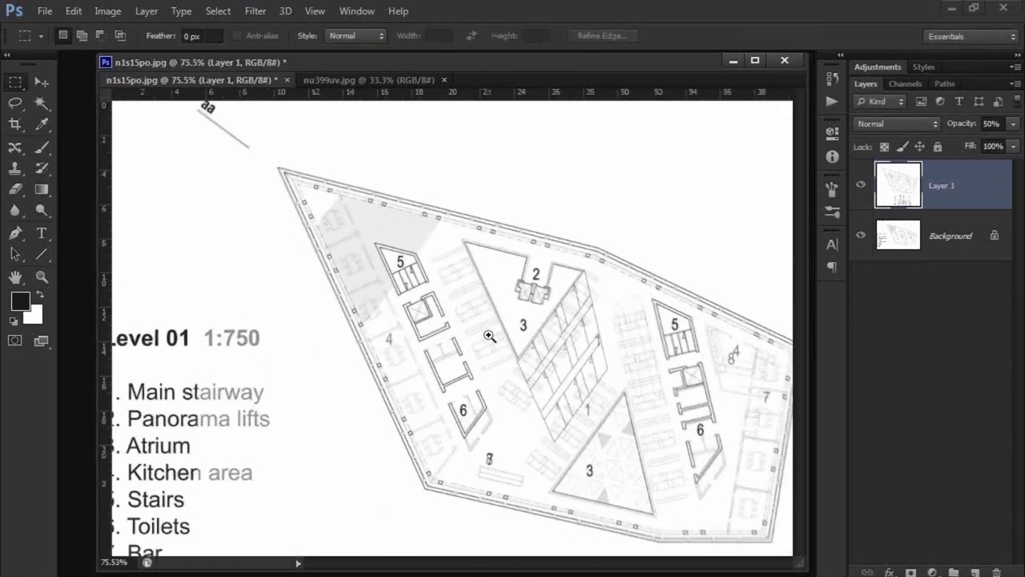
Restore Layer 1 to 100% opacity, compare it with the background, and switch to nu399uv.jpg.
key(0)
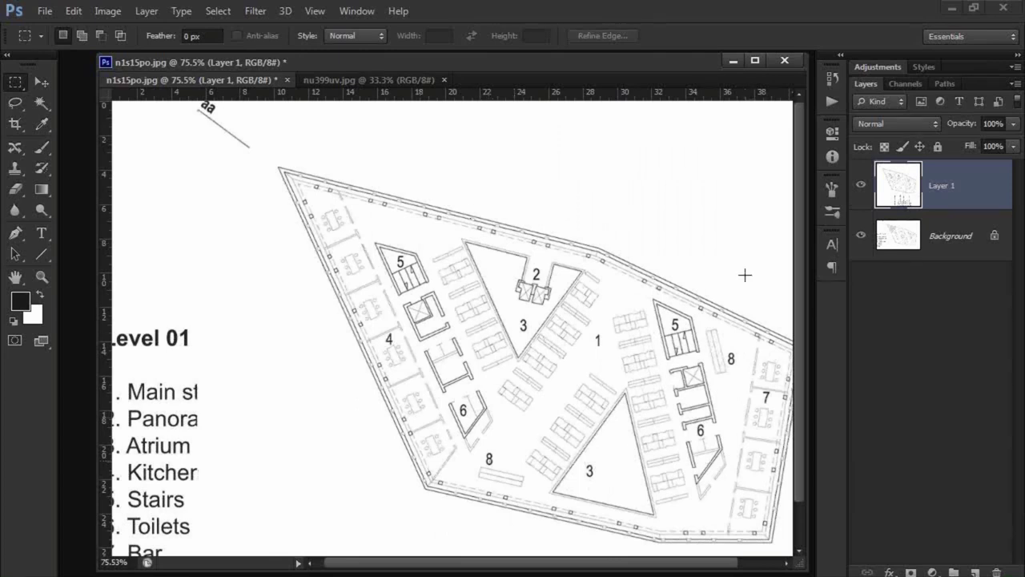
drag(655, 381, 589, 370)
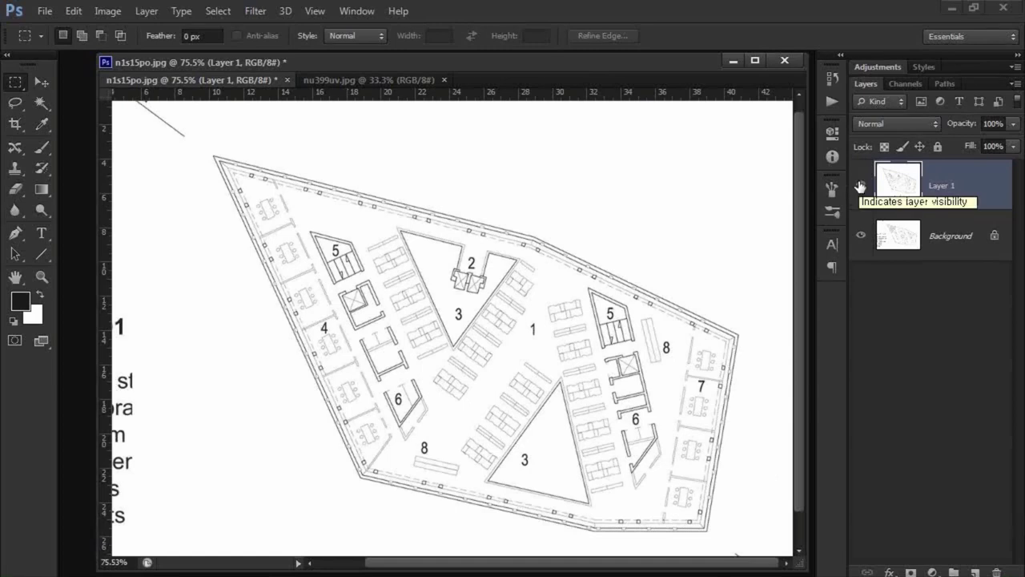
click(860, 186)
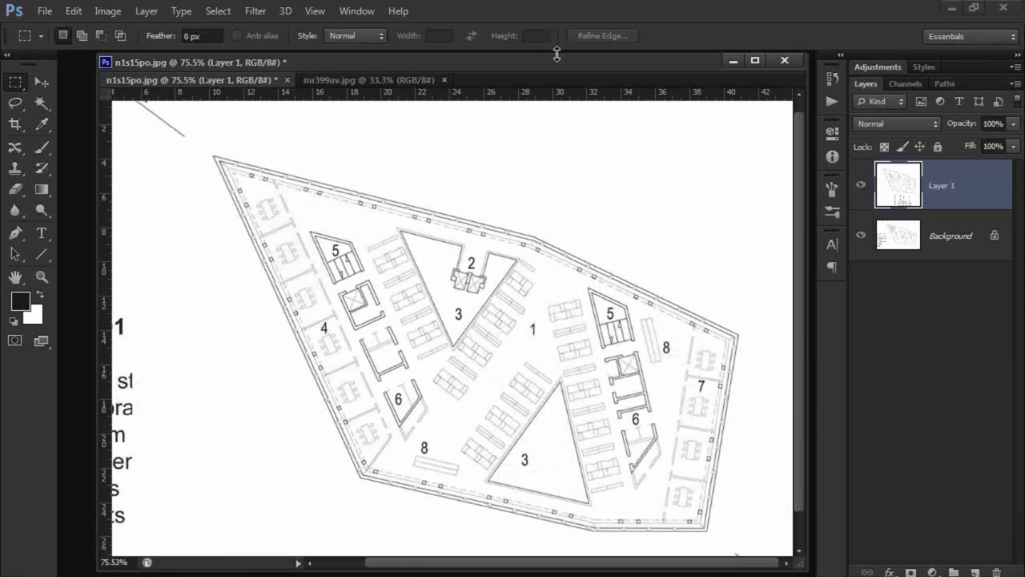
click(361, 79)
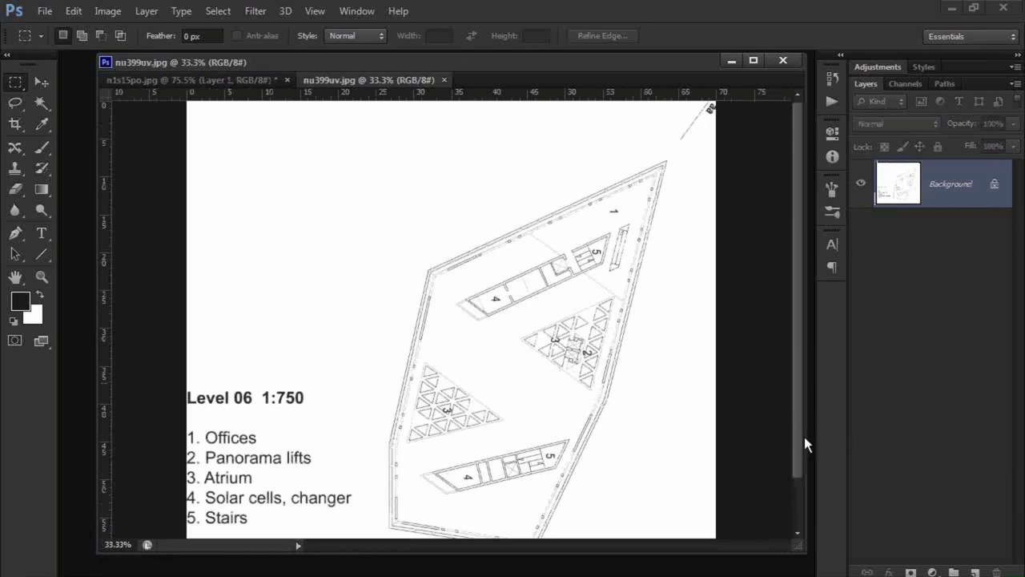
Copy the whole Level 06 plan and paste it into n1s15po.jpg as Layer 2.
drag(804, 436, 799, 484)
key(ctrl+a)
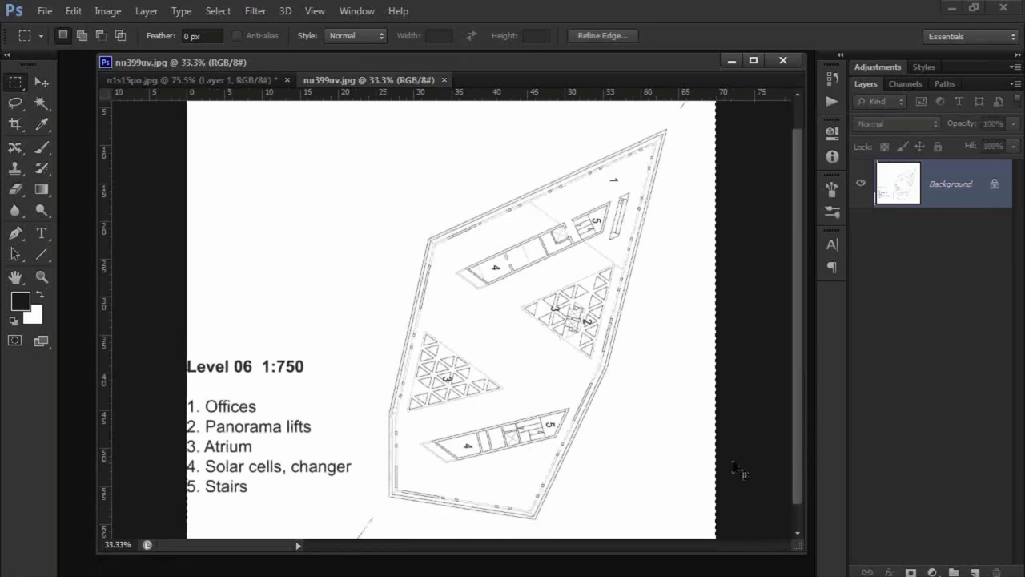
click(443, 81)
key(ctrl+v)
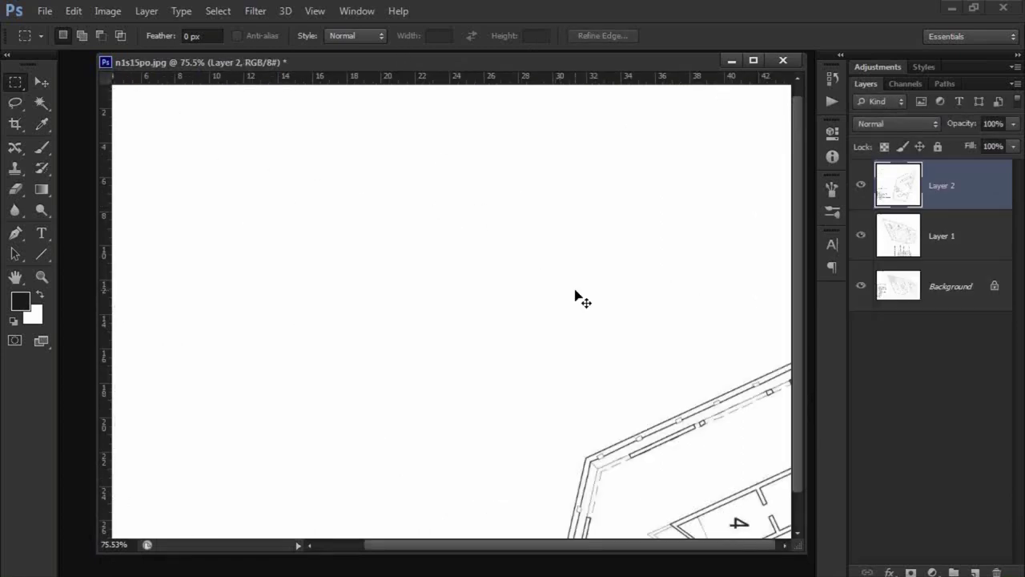
key(ctrl+t)
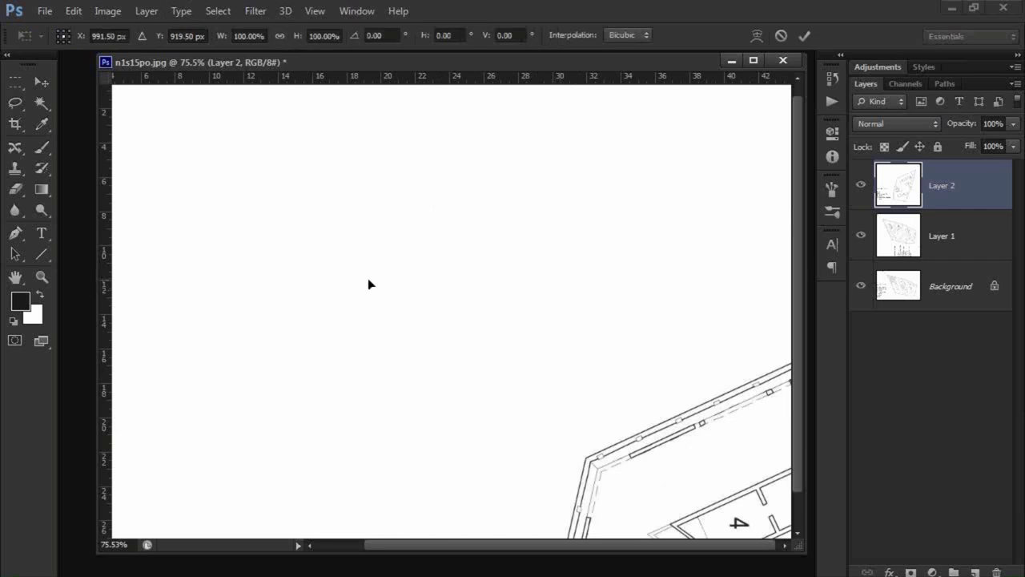
key(Return)
Set Layer 2 to 50% opacity, move it over the Level 01 plan, and zoom out to 50%.
key(5)
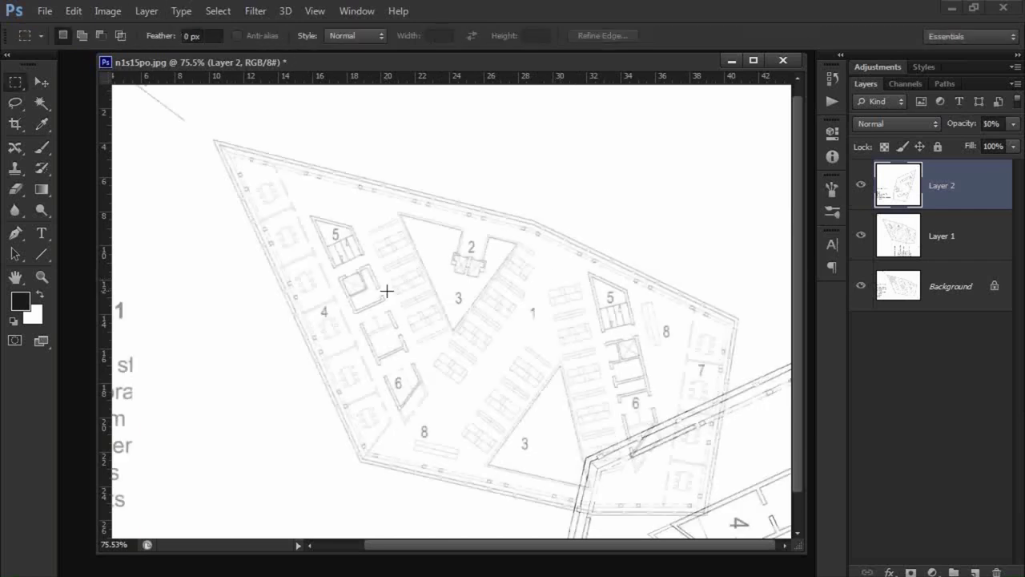
mouse_move(634, 428)
ctrl+mouse_down()
mouse_move(408, 253)
mouse_move(276, 192)
ctrl+mouse_up()
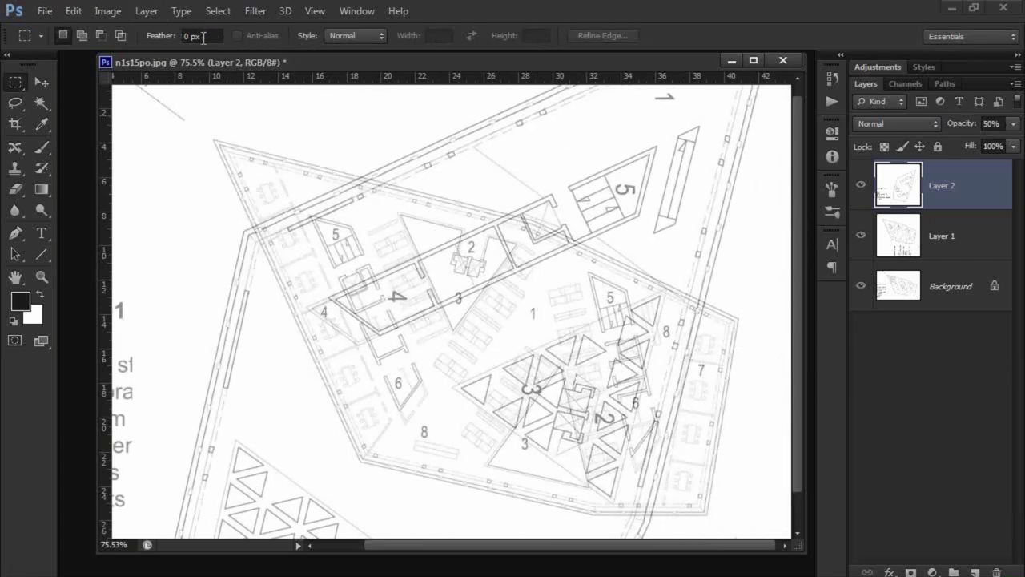
alt+scroll(403, 252, down, 1)
alt+scroll(403, 252, down, 1)
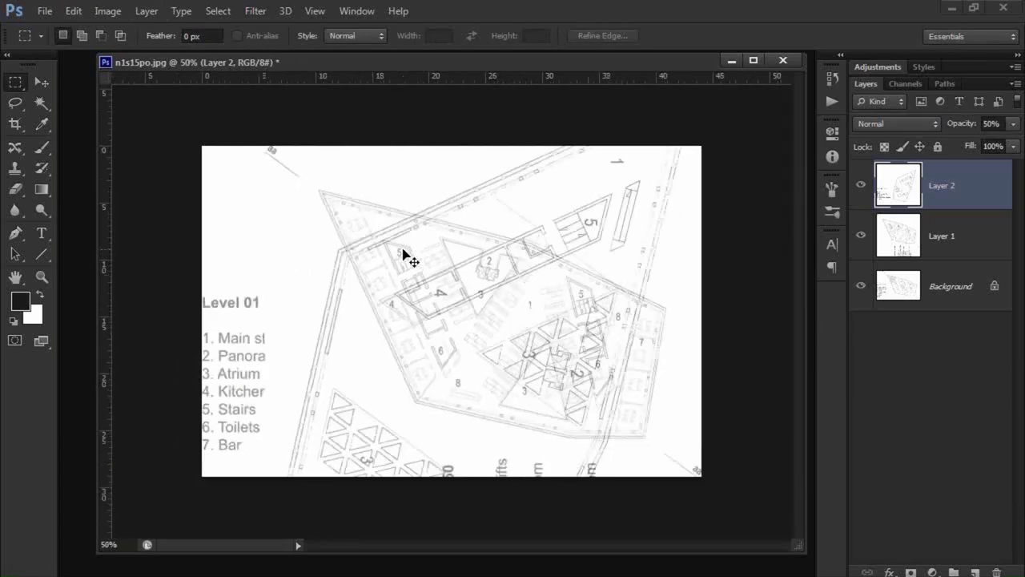
Rotate Layer 2 by -90° and shrink it to about 54%, placing it over the plan.
key(ctrl+t)
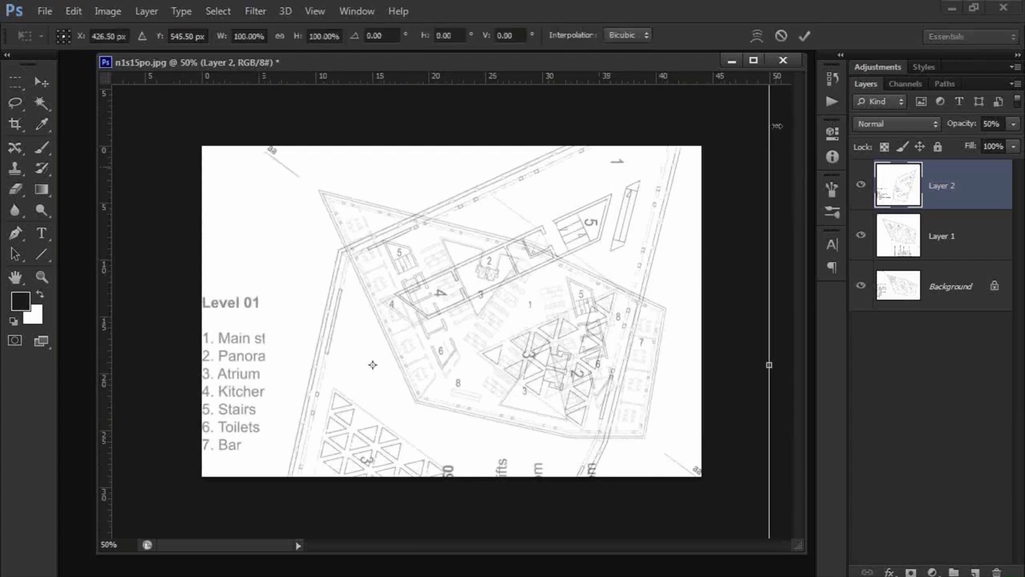
mouse_move(778, 120)
mouse_down()
mouse_move(246, 194)
mouse_move(259, 197)
mouse_up()
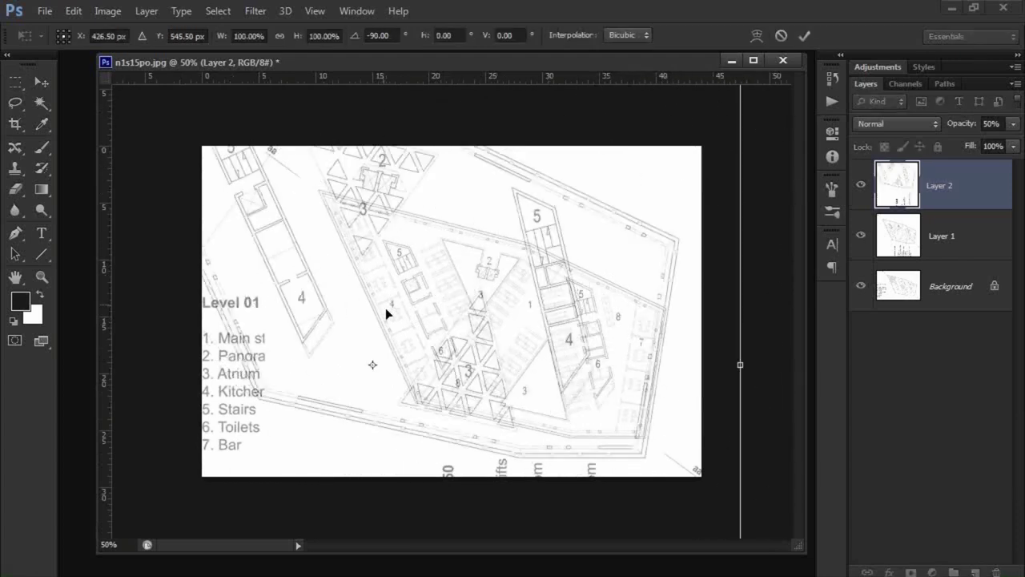
drag(386, 308, 546, 312)
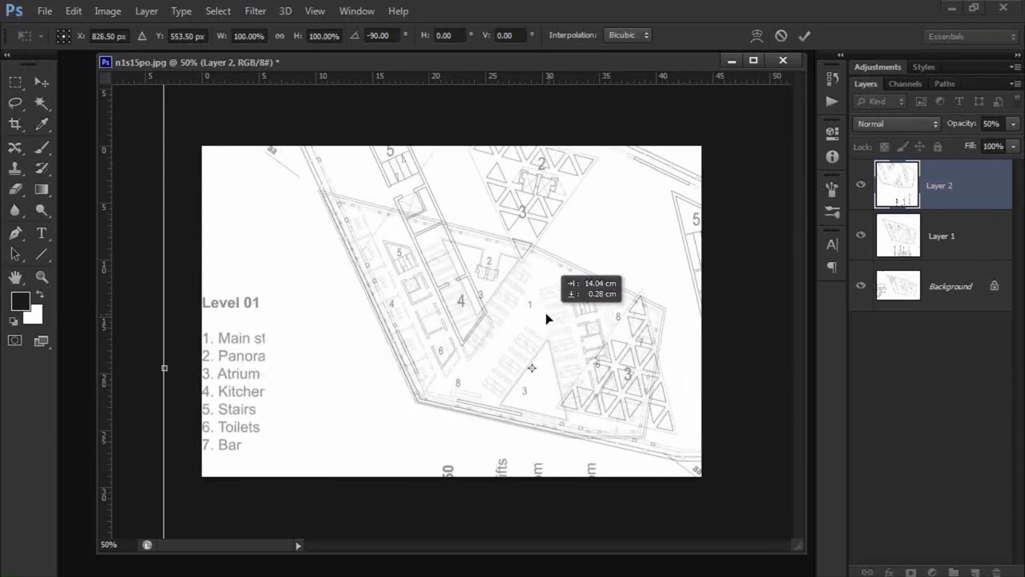
drag(545, 312, 543, 312)
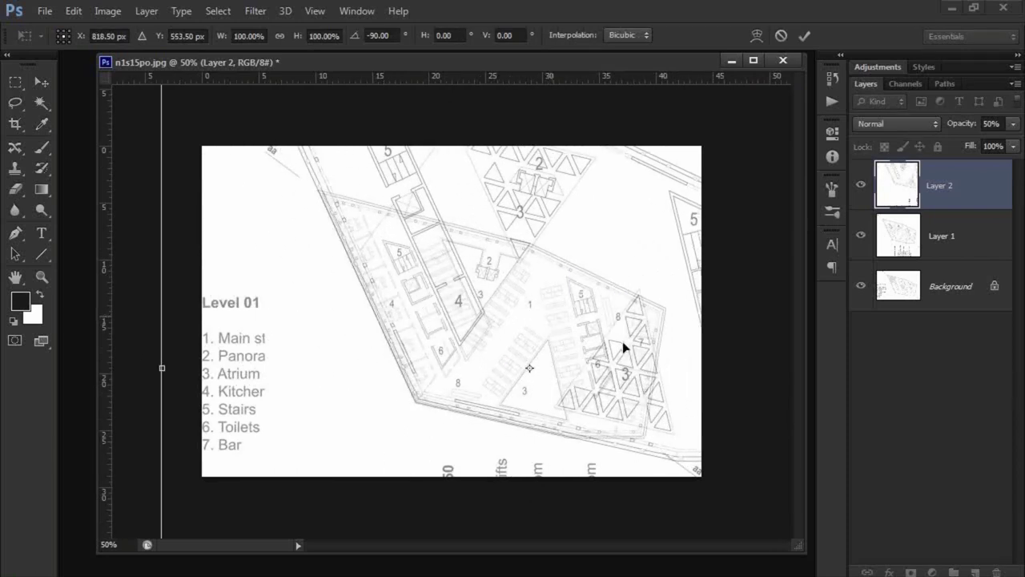
key(ctrl+minus)
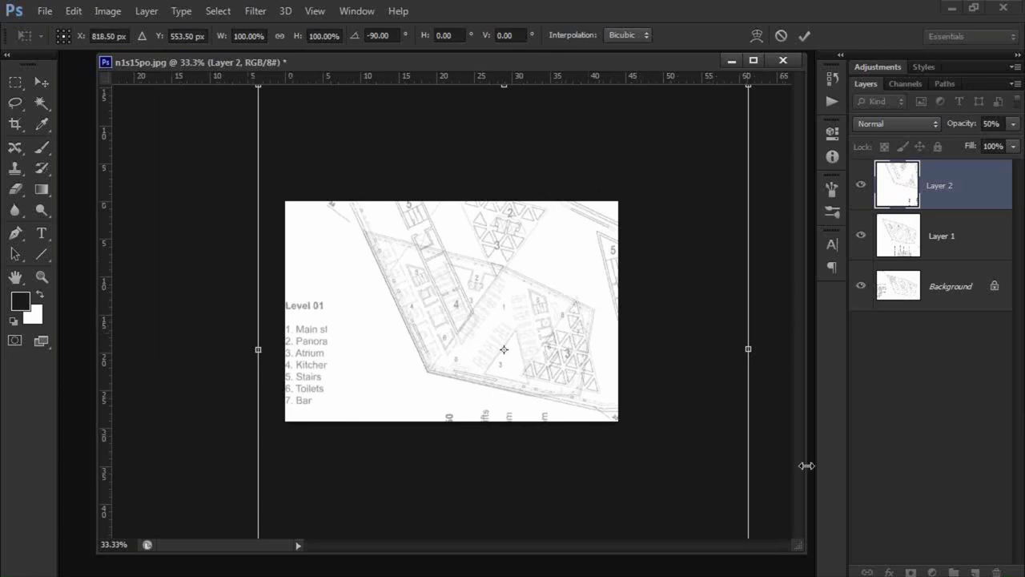
alt+shift+drag(743, 89, 632, 209)
mouse_move(497, 321)
mouse_down()
mouse_move(457, 389)
mouse_move(444, 389)
mouse_up()
Nudge Layer 2 so its lower-left wall corner matches the Level 01 plan.
ctrl+click(444, 389)
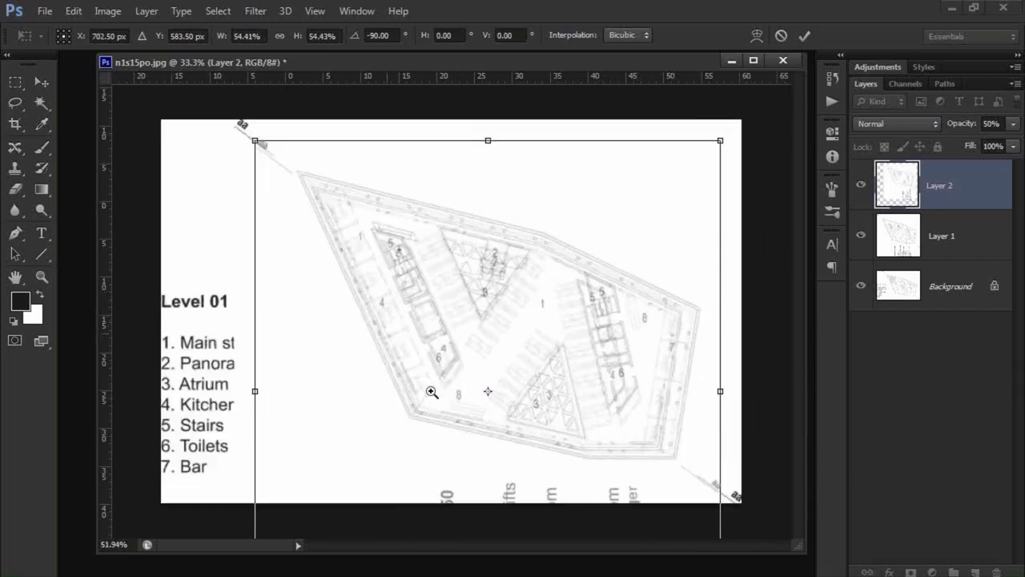
alt+scroll(464, 416, up, 2)
alt+scroll(481, 432, up, 1)
alt+scroll(472, 426, up, 1)
drag(490, 424, 473, 438)
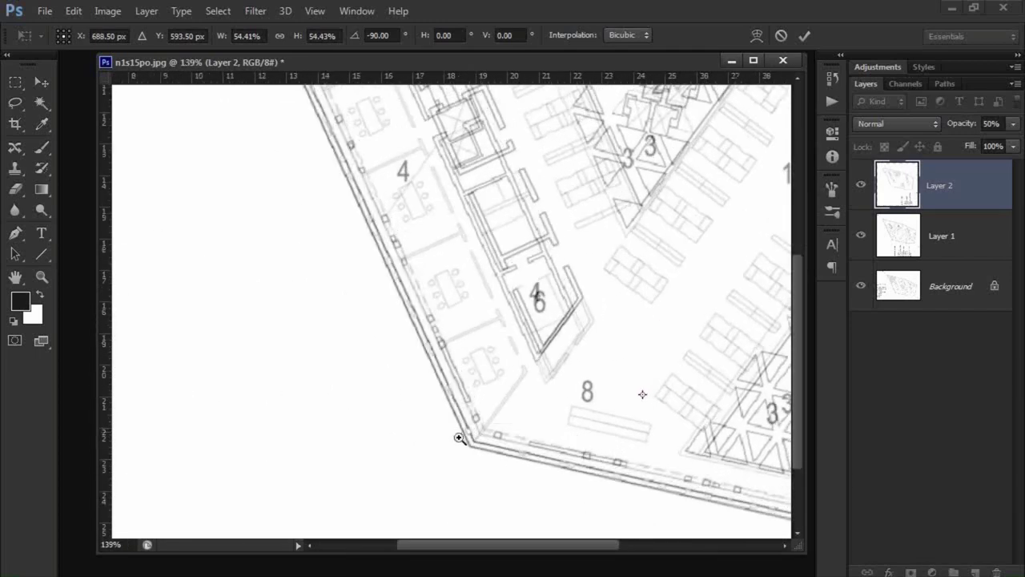
alt+scroll(459, 438, up, 2)
alt+scroll(512, 517, up, 2)
drag(542, 458, 539, 458)
alt+scroll(525, 434, down, 1)
alt+scroll(525, 434, down, 2)
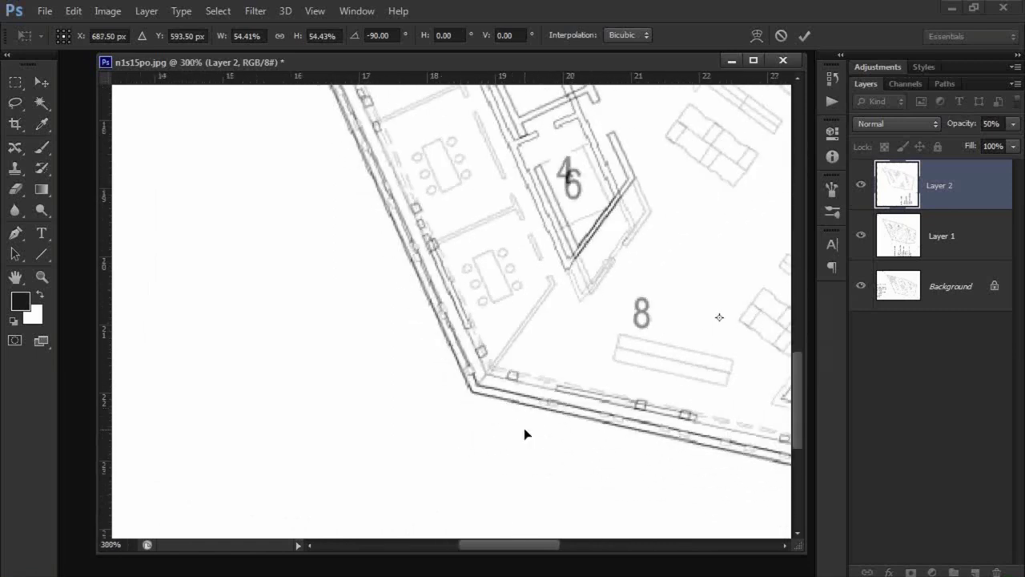
Scale Layer 2 from a wall-corner pivot to about 59.8% and apply the transform.
drag(719, 320, 470, 392)
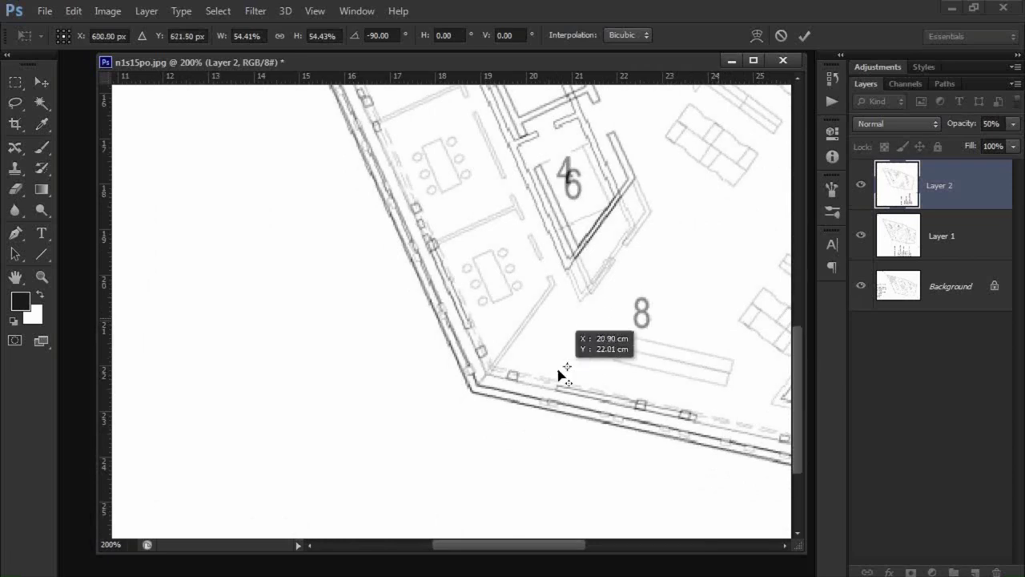
mouse_move(438, 361)
ctrl+mouse_down()
mouse_move(524, 470)
mouse_move(595, 485)
mouse_move(581, 484)
ctrl+mouse_up()
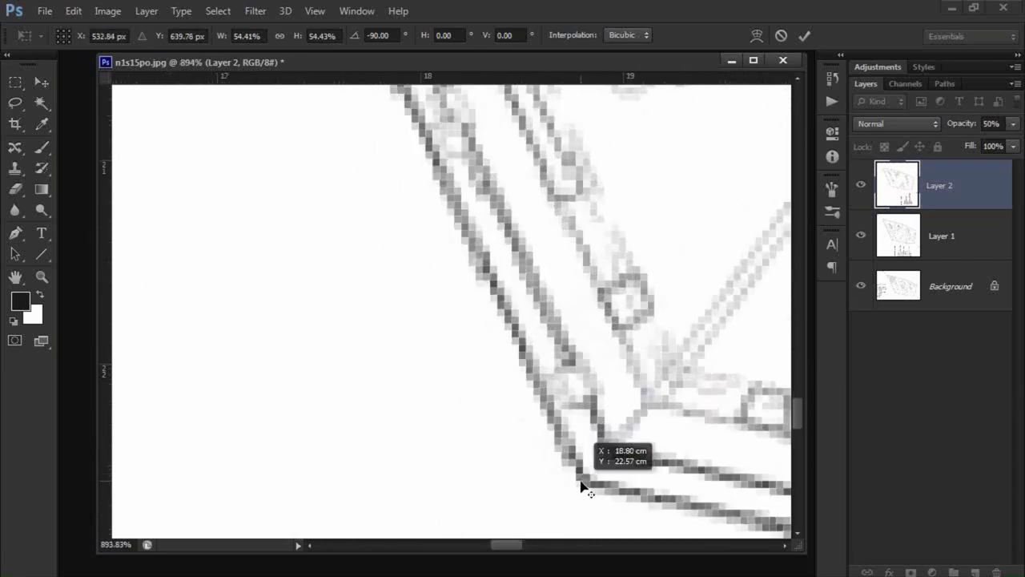
key(ctrl+0)
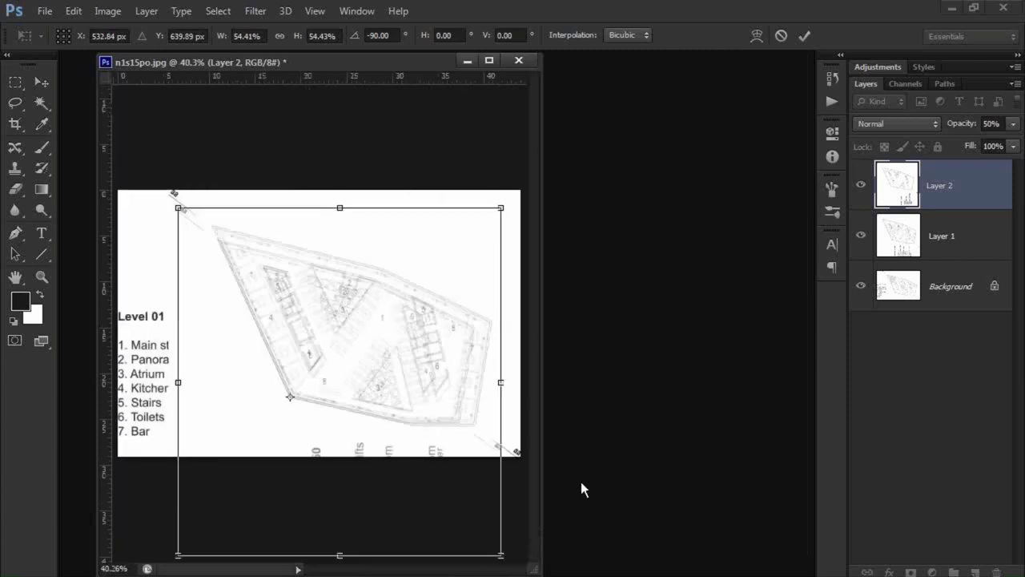
alt+shift+drag(502, 205, 526, 200)
mouse_move(394, 238)
ctrl+mouse_down()
mouse_move(374, 248)
mouse_move(439, 304)
ctrl+mouse_up()
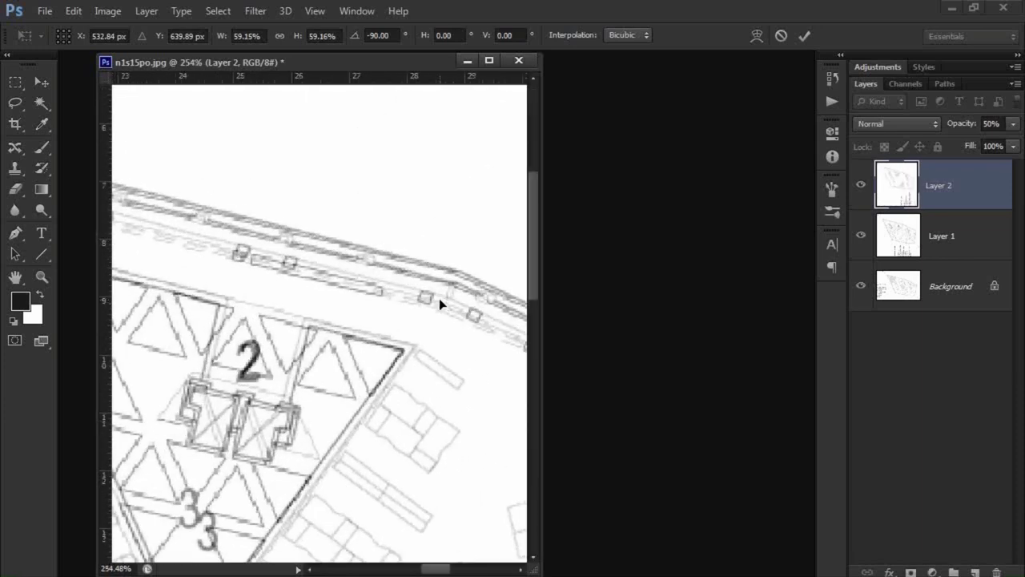
alt+scroll(428, 294, down, 2)
alt+scroll(428, 295, down, 4)
alt+scroll(428, 295, down, 1)
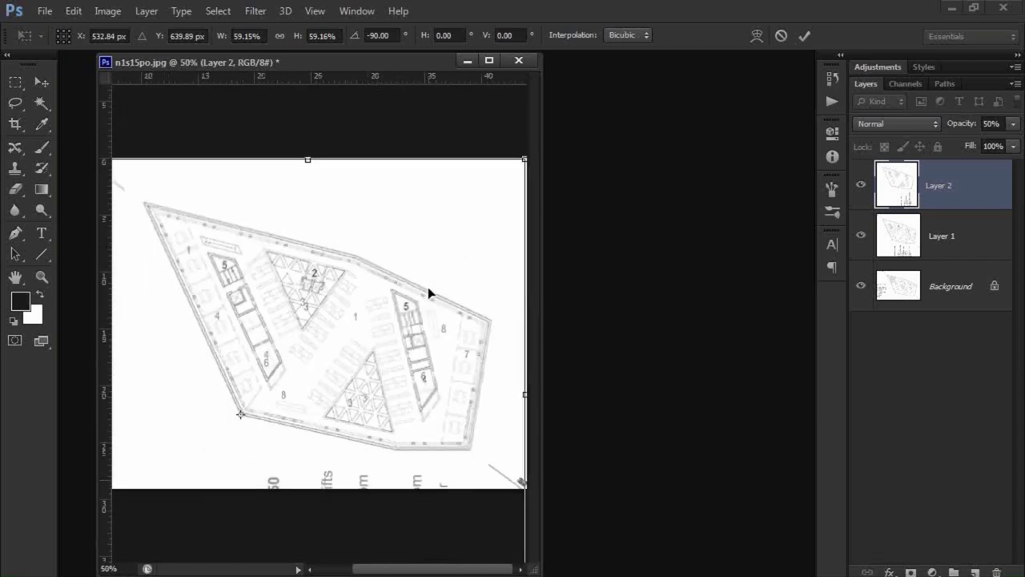
drag(525, 159, 530, 158)
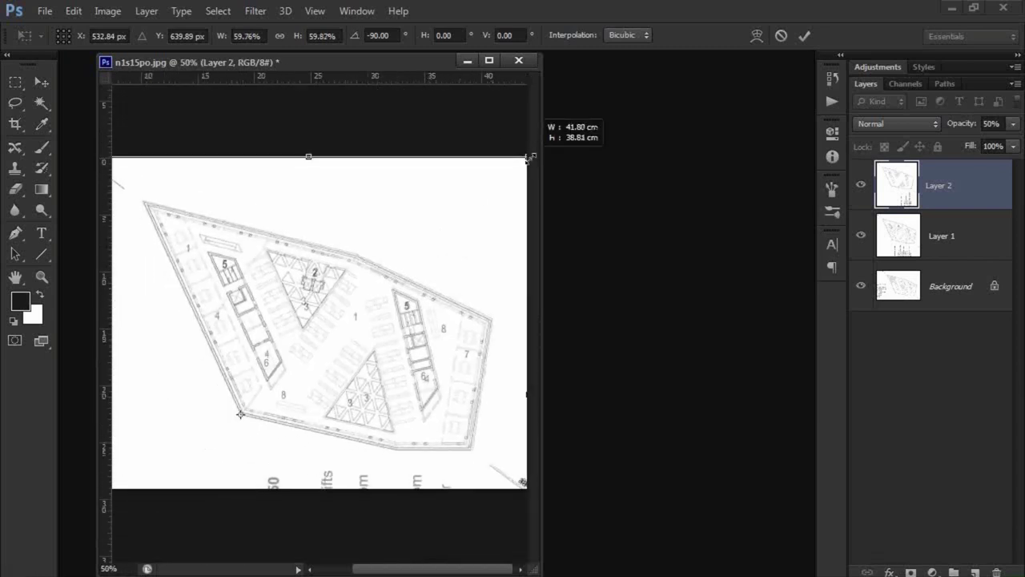
drag(529, 157, 529, 158)
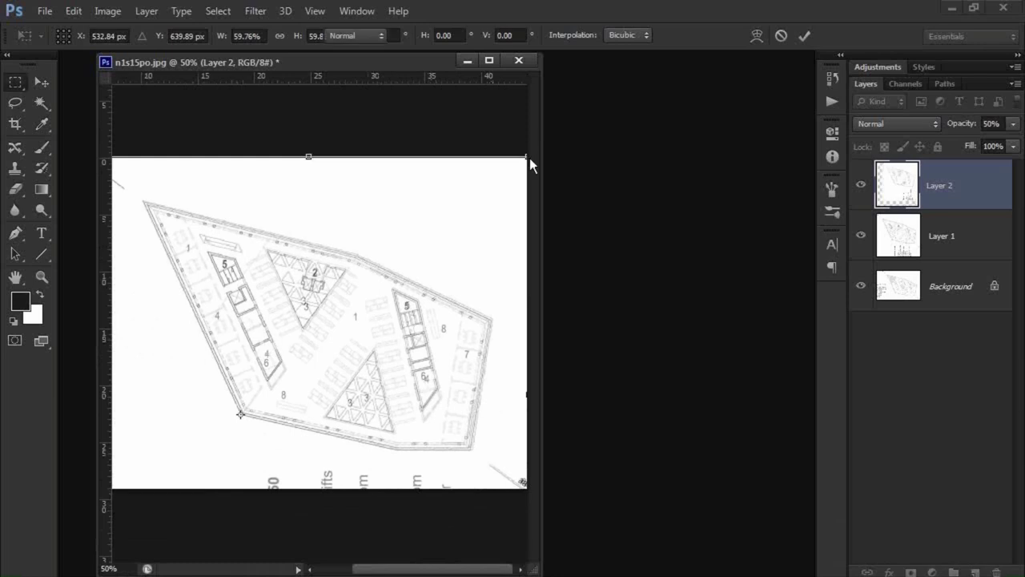
key(Return)
alt+scroll(339, 313, up, 1)
alt+scroll(344, 314, up, 1)
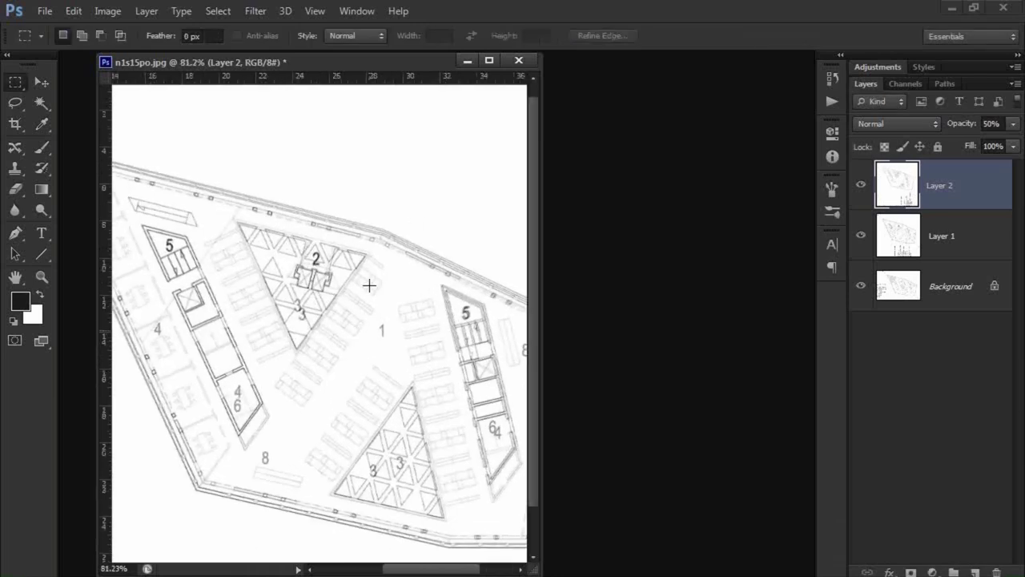
Set Layer 2 to 100% opacity and enlarge the document window.
key(0)
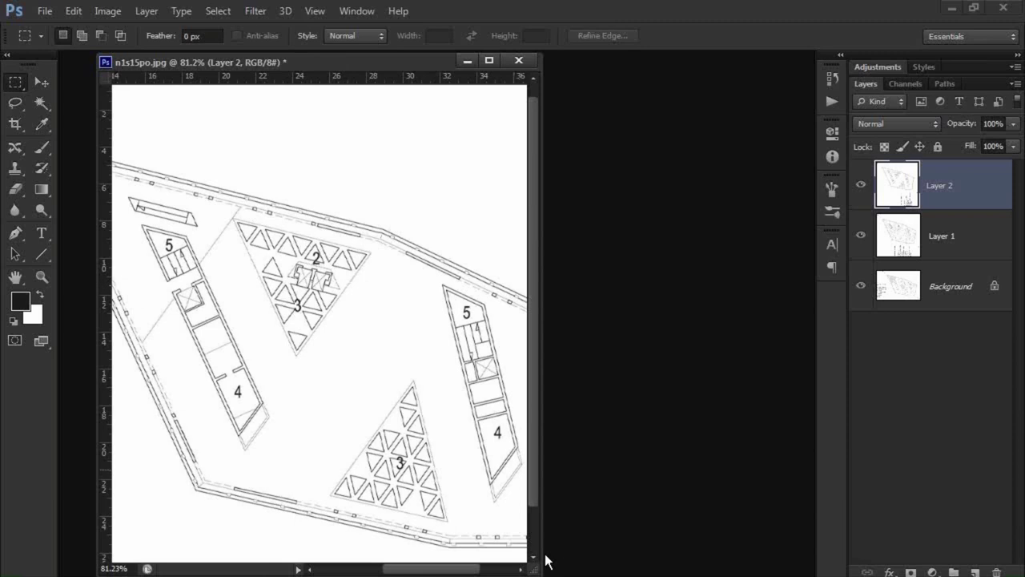
drag(535, 566, 771, 563)
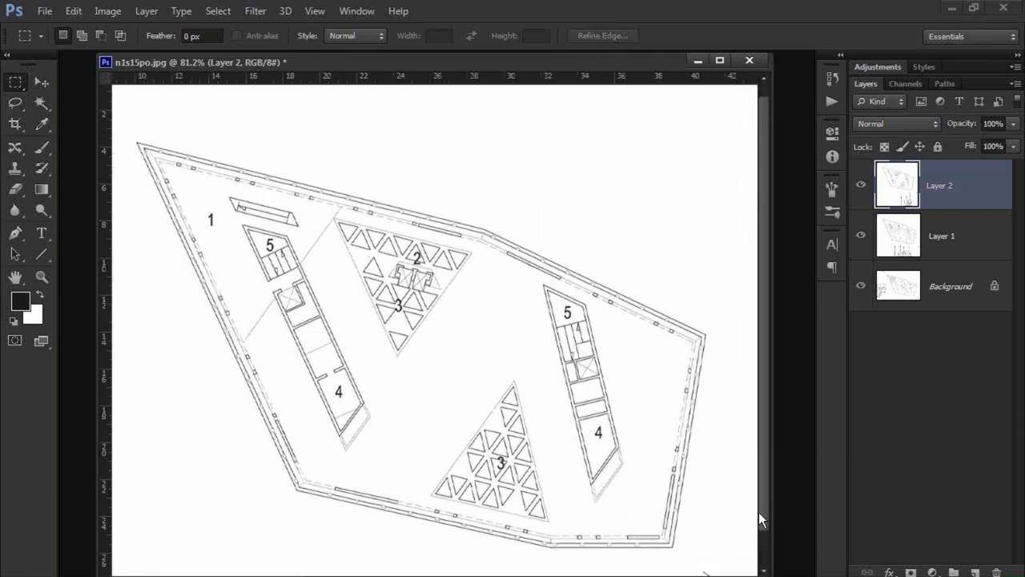
alt+scroll(758, 518, down, 1)
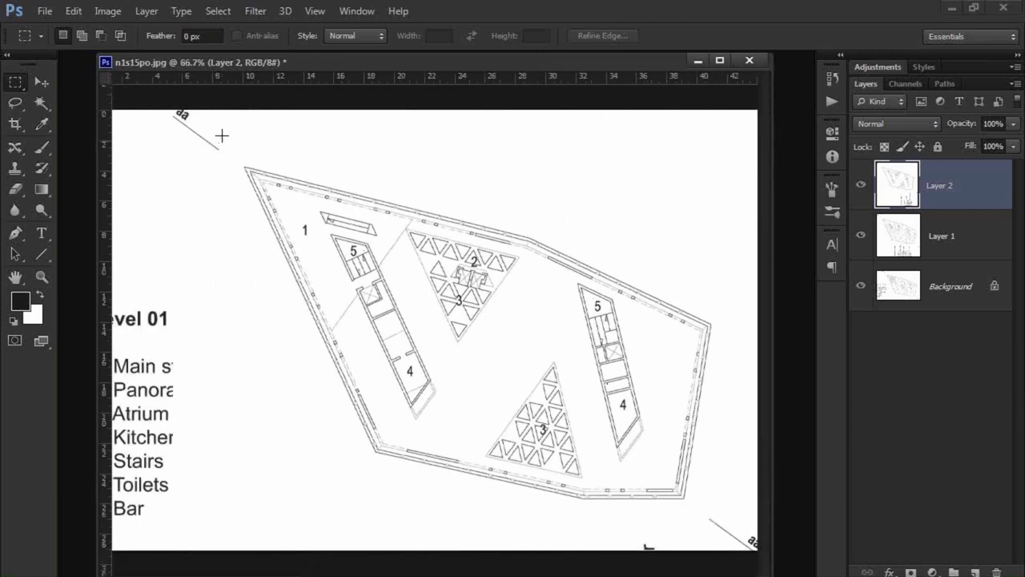
Crop the canvas to a rectangular selection around the floor plan with Image > Crop, then deselect.
drag(201, 133, 731, 535)
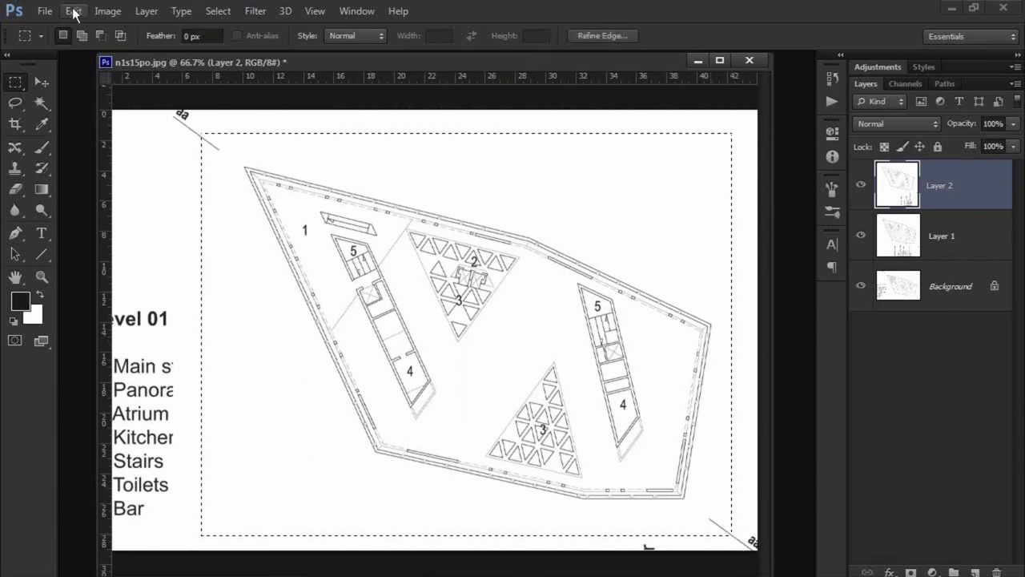
click(74, 12)
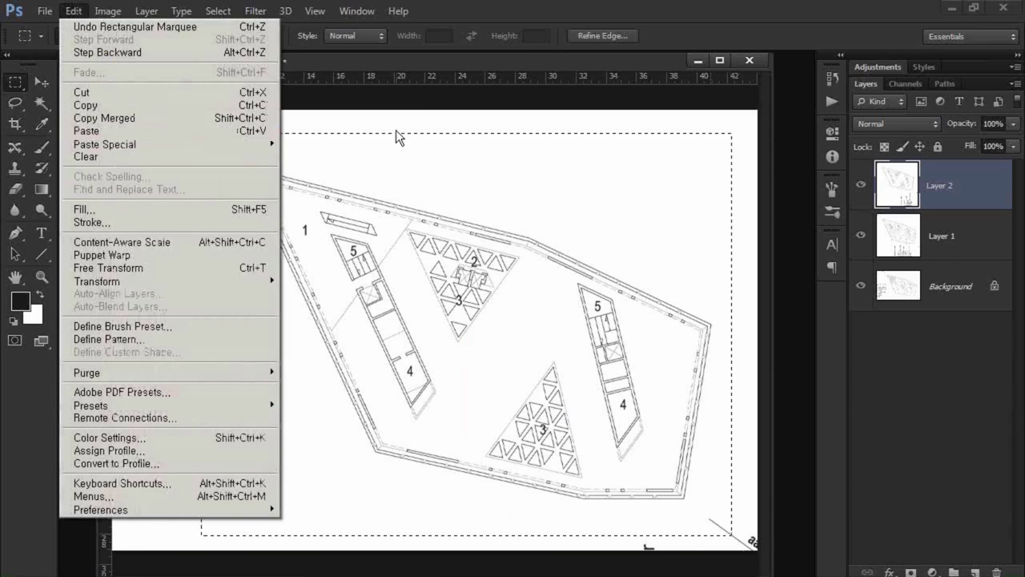
click(396, 130)
click(74, 12)
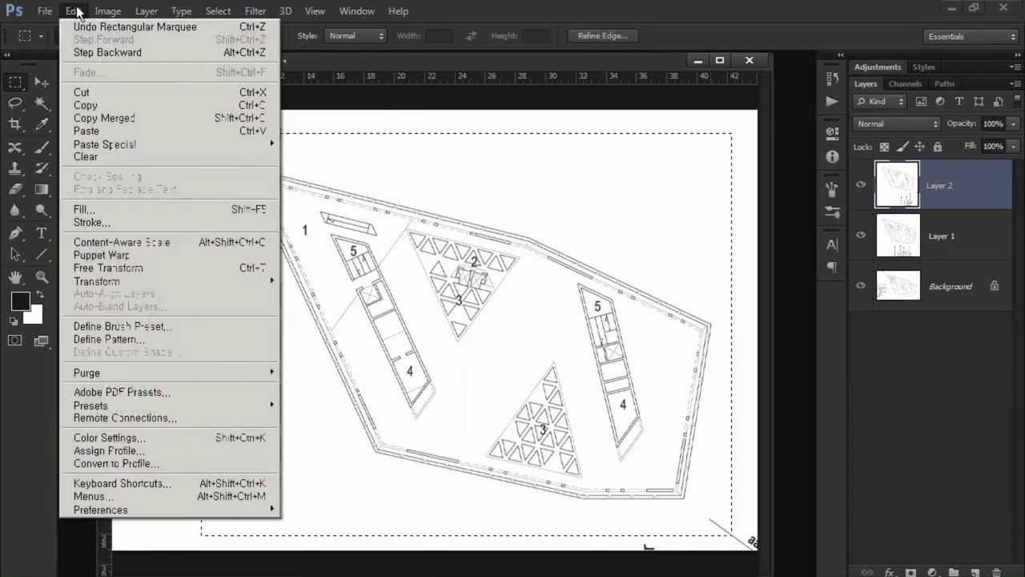
click(112, 147)
key(ctrl+d)
drag(252, 62, 252, 80)
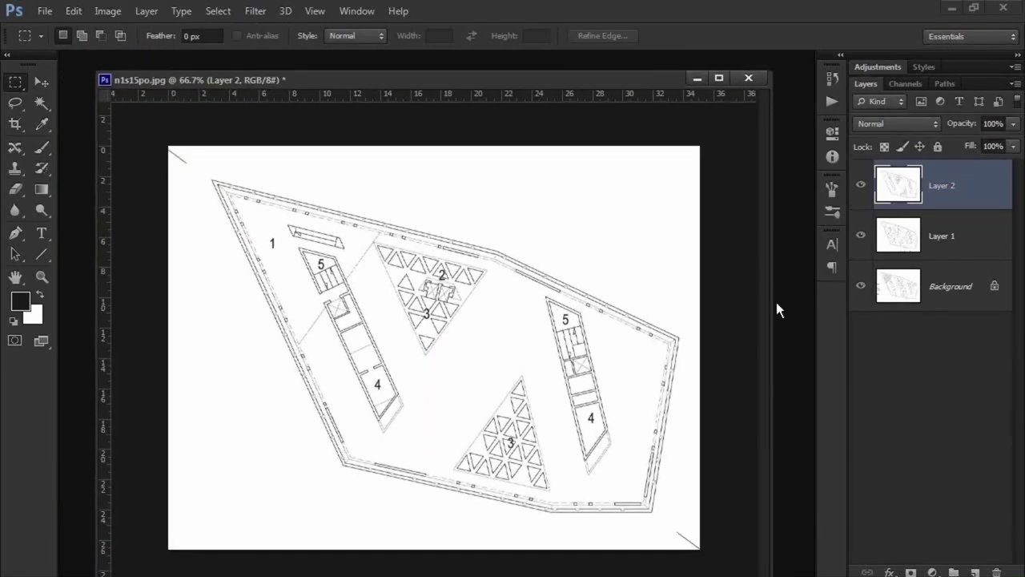
Drag nh9bkzu.jpg from the dwg folder in Explorer into Photoshop as a new document.
click(481, 571)
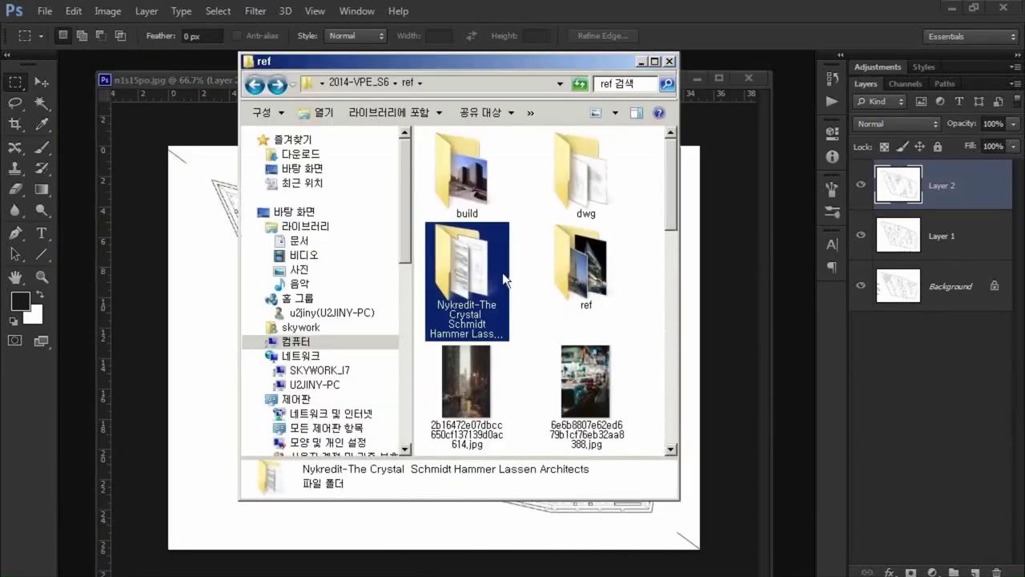
double_click(556, 191)
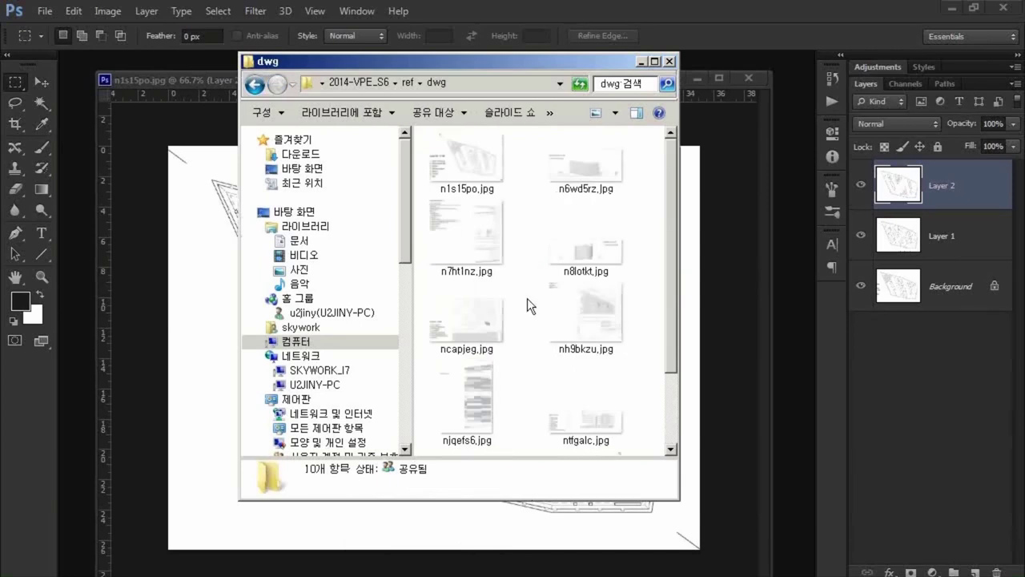
scroll(527, 298, down, 1)
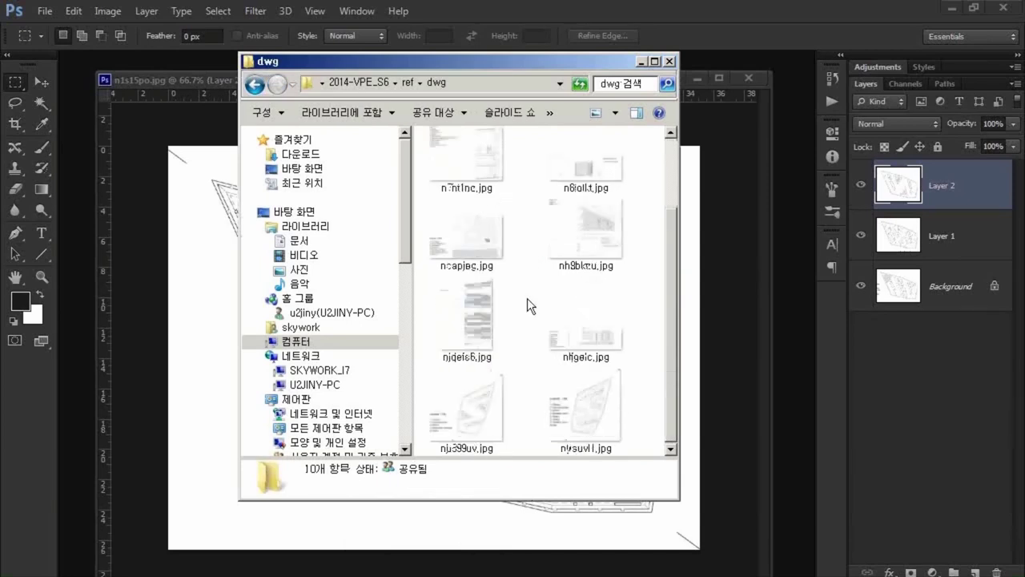
click(605, 226)
scroll(629, 300, up, 1)
mouse_move(585, 227)
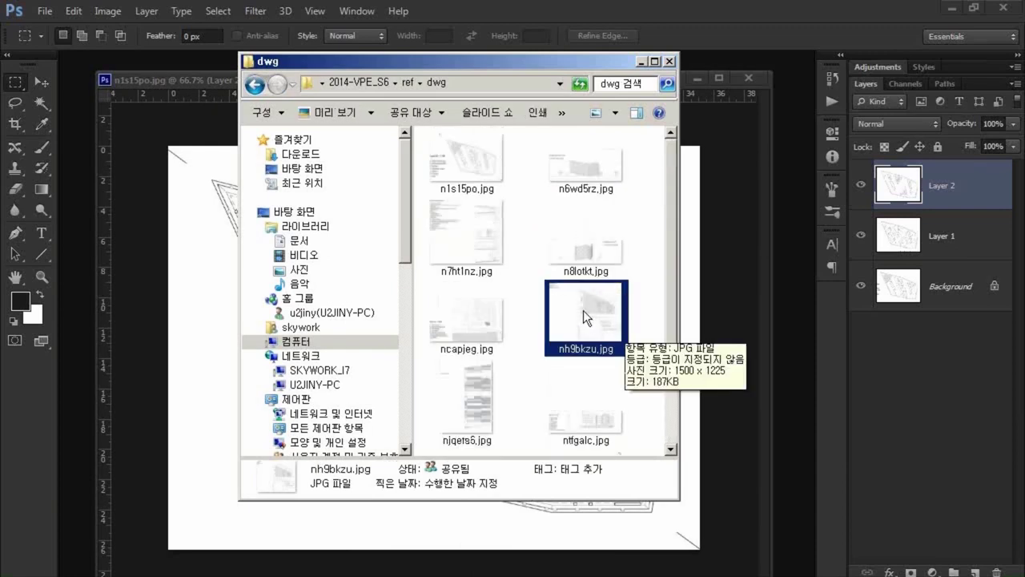
drag(595, 306, 788, 352)
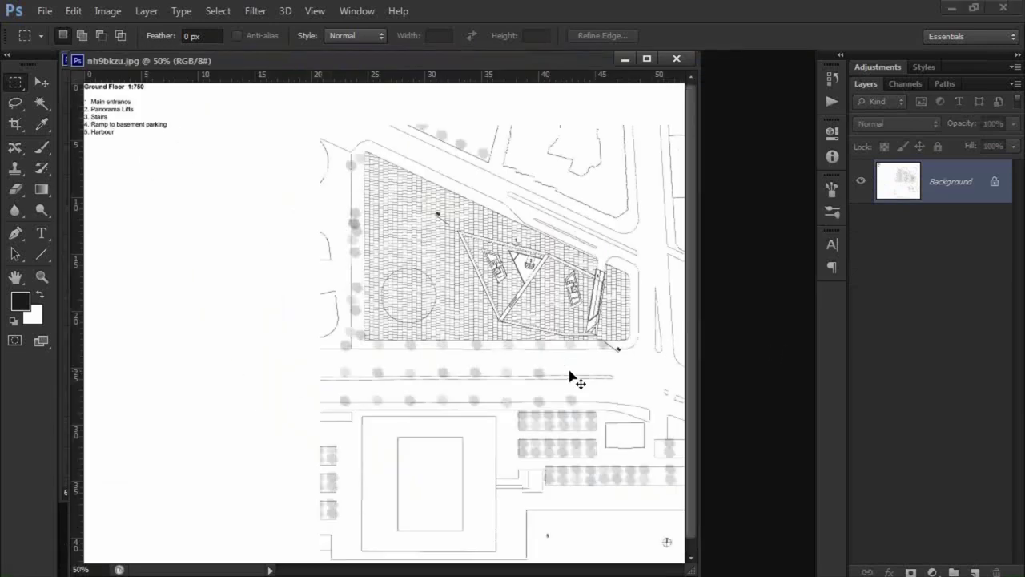
Marquee-select the site area around the building outline in nh9bkzu.jpg and copy it.
key(ctrl+a)
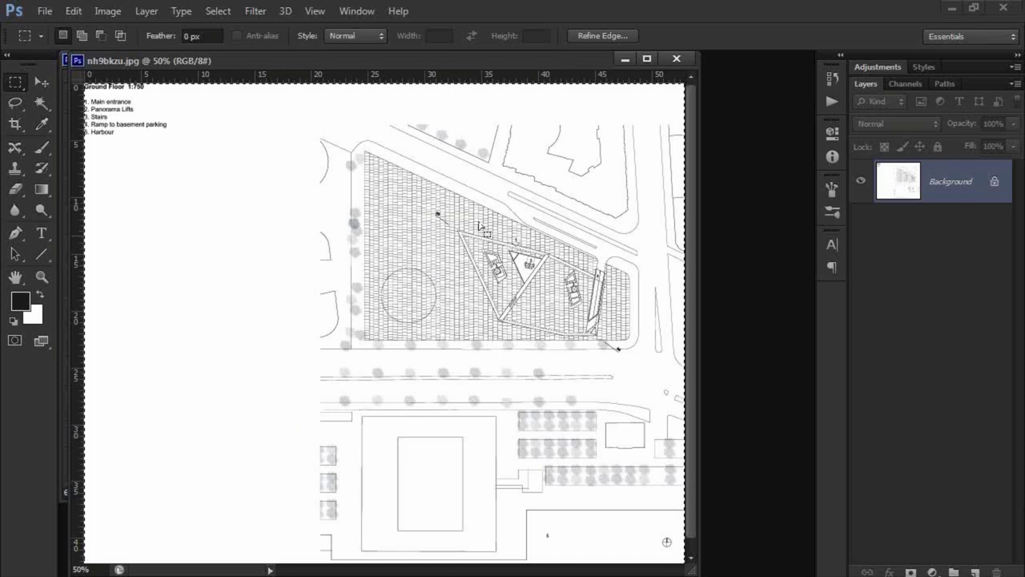
drag(420, 198, 634, 349)
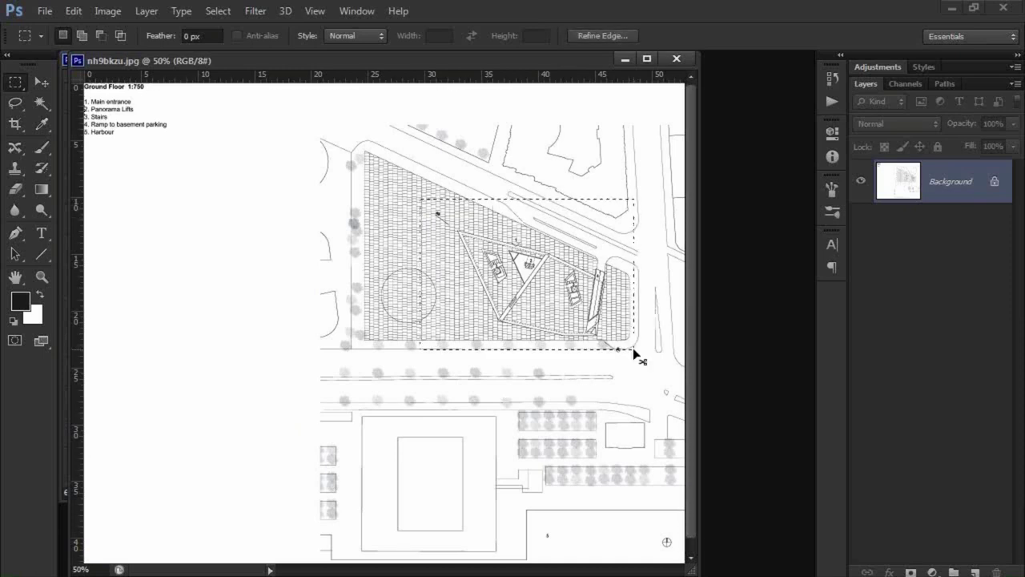
key(ctrl+c)
Paste the site area into n1s15po.jpg, move it over the floor plan, and set 50% opacity.
key(ctrl+Tab)
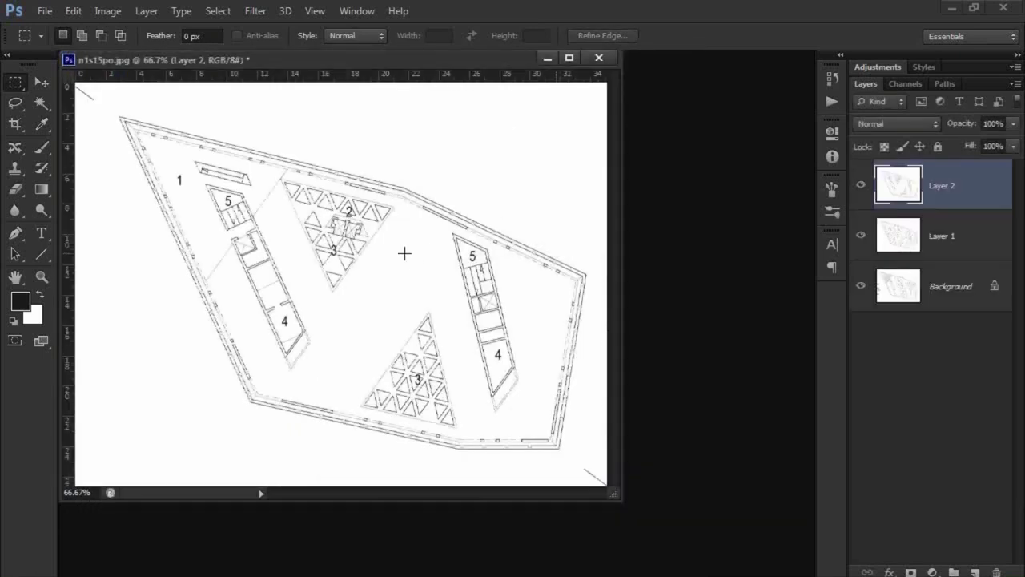
key(ctrl+v)
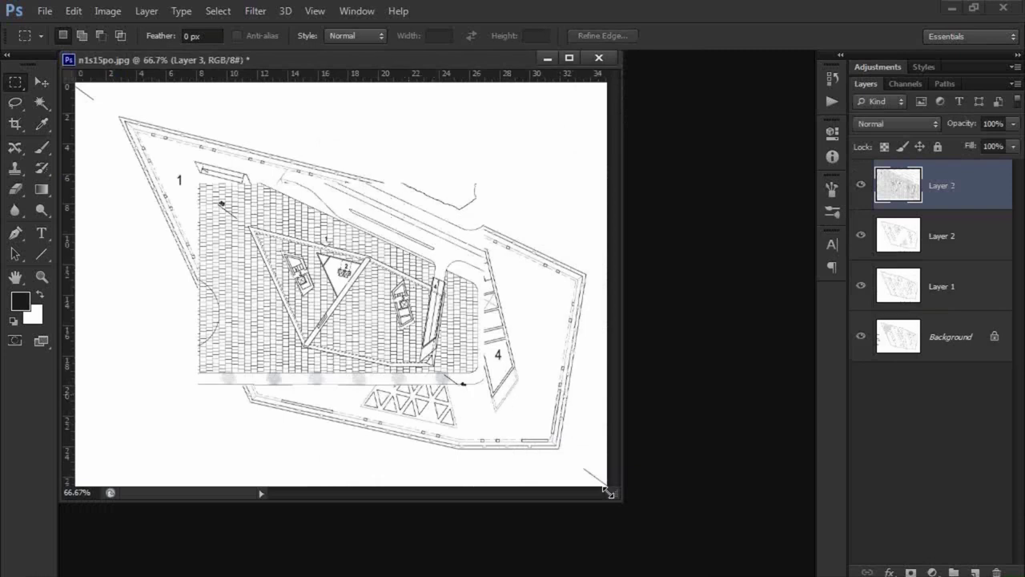
drag(614, 493, 762, 560)
mouse_move(525, 370)
ctrl+mouse_down()
mouse_move(349, 352)
mouse_move(346, 407)
mouse_move(361, 434)
ctrl+mouse_up()
key(5)
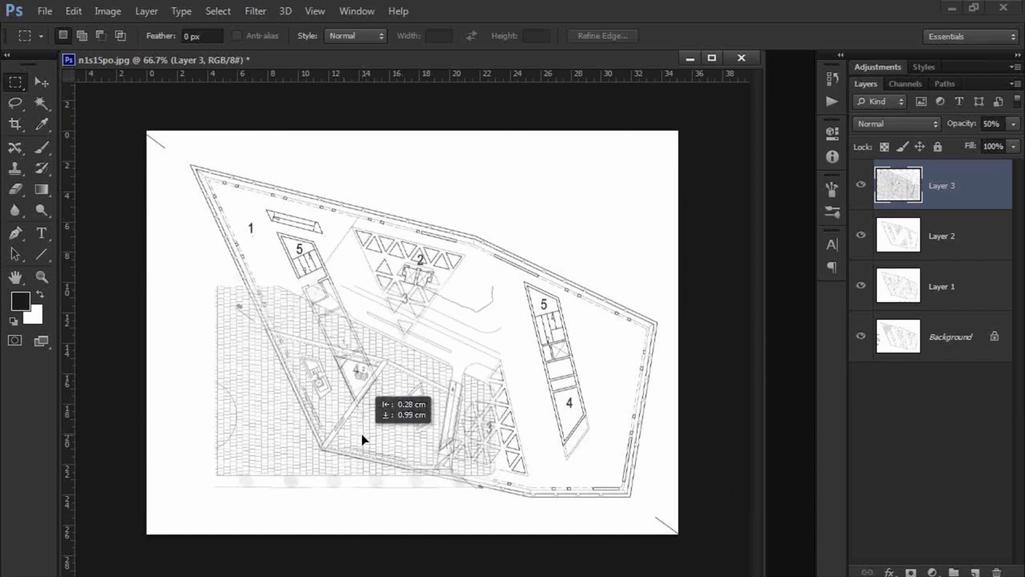
Align the pasted plan's lower-left corner with the floor plan's building corner.
ctrl+click(303, 439)
mouse_move(326, 486)
ctrl+mouse_down()
mouse_move(467, 489)
mouse_move(473, 480)
ctrl+mouse_up()
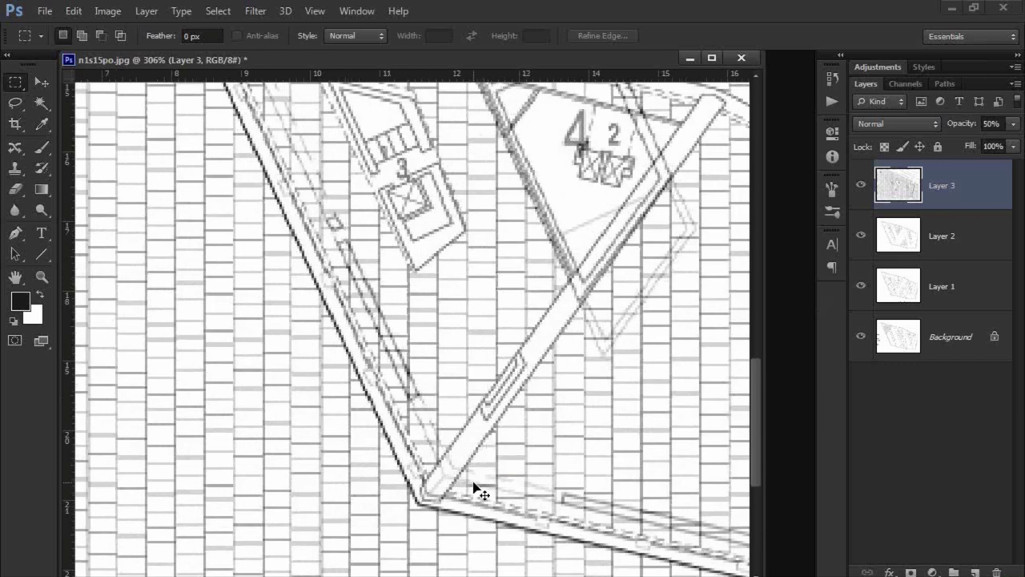
key(ctrl+0)
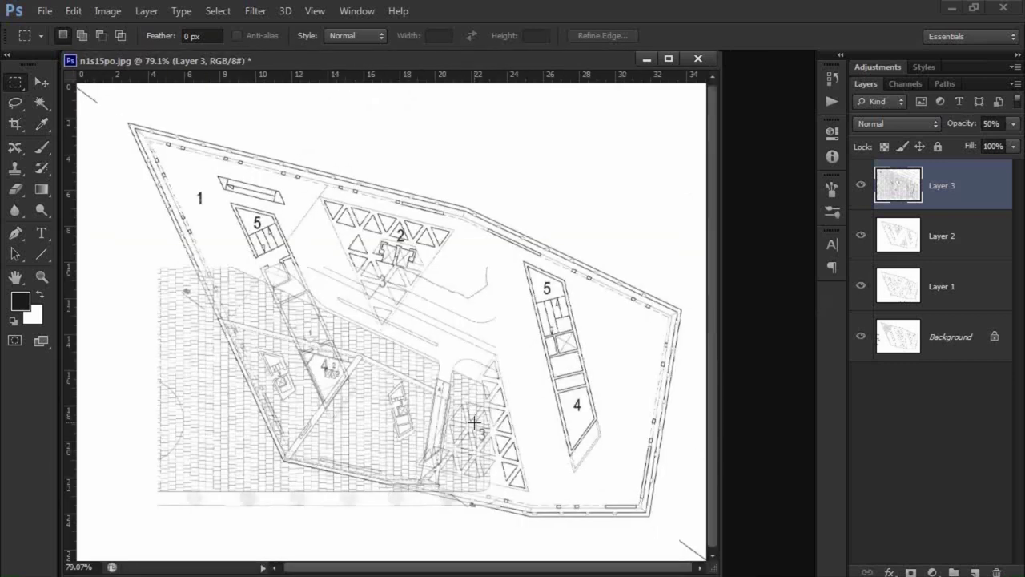
Free Transform Layer 3 from a lower-left corner pivot, scaling it about 236% to match the outline.
key(ctrl+t)
drag(328, 389, 282, 463)
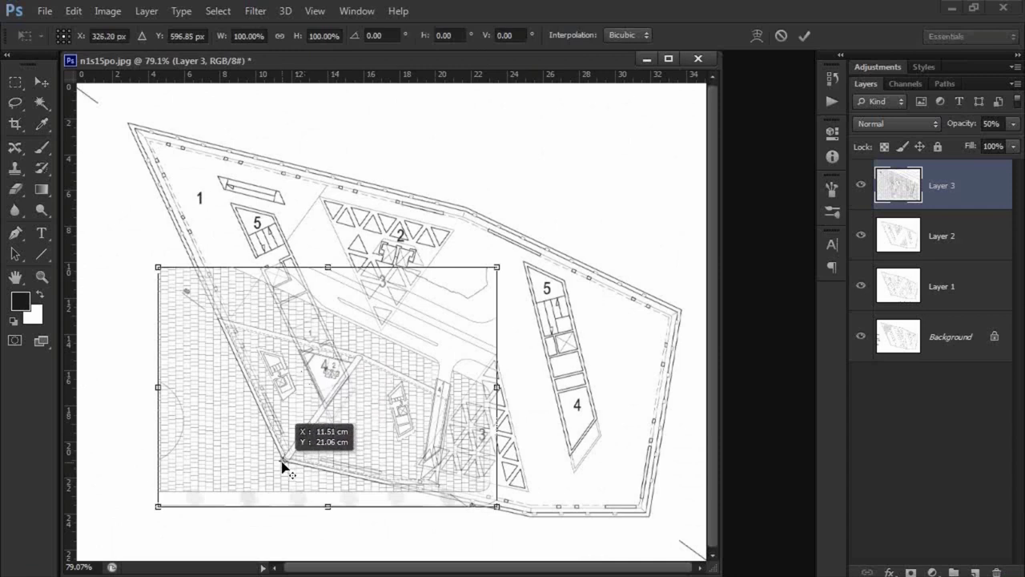
ctrl+drag(275, 466, 349, 516)
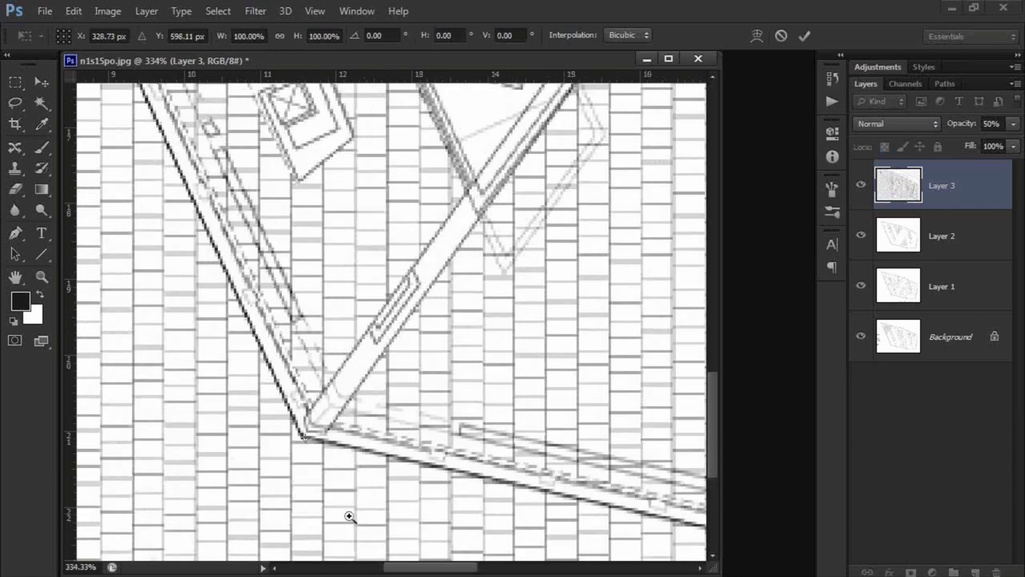
drag(305, 441, 304, 440)
key(ctrl+0)
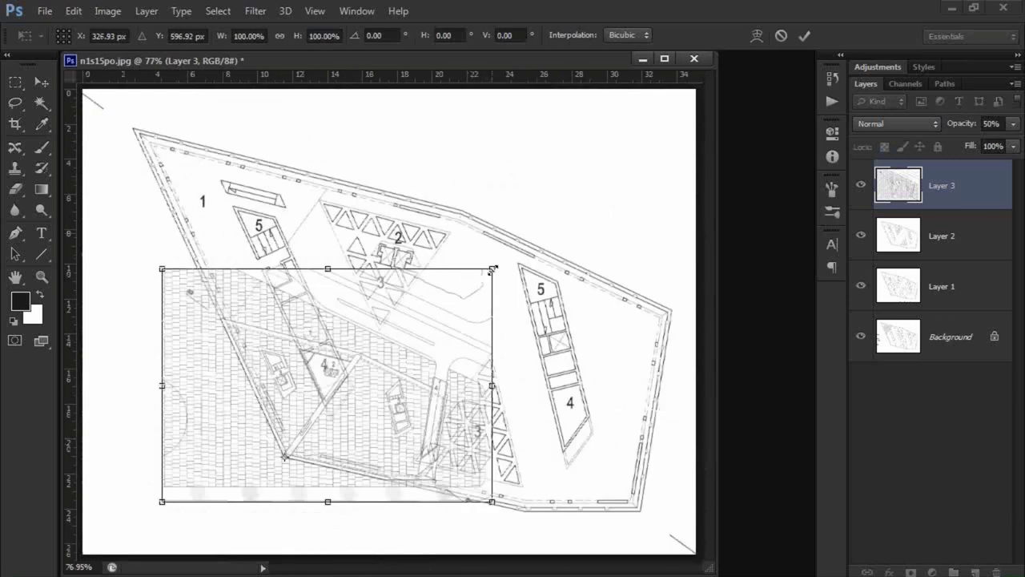
mouse_move(492, 270)
alt+mouse_down()
mouse_move(835, 76)
mouse_move(813, 93)
alt+mouse_up()
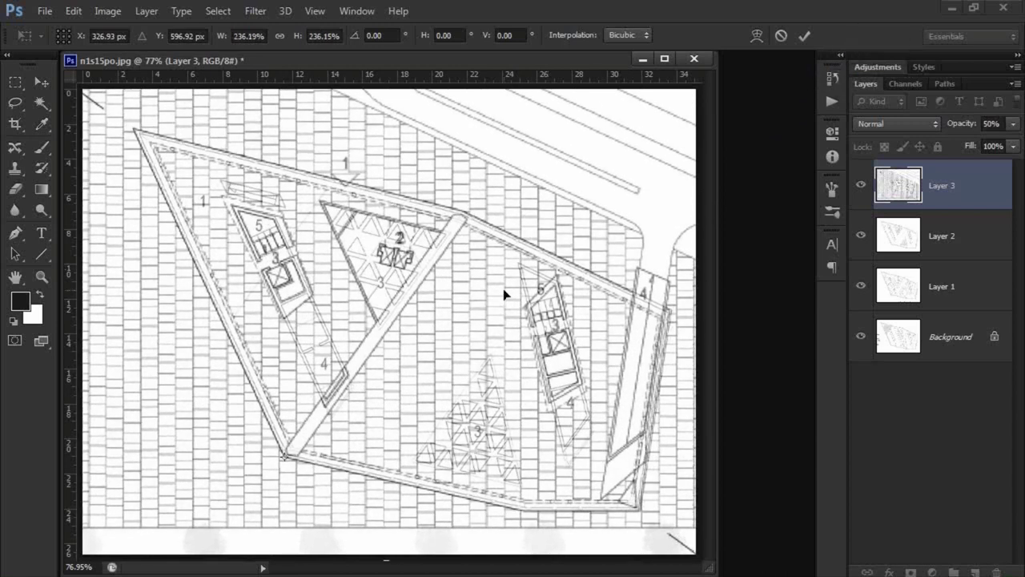
key(Return)
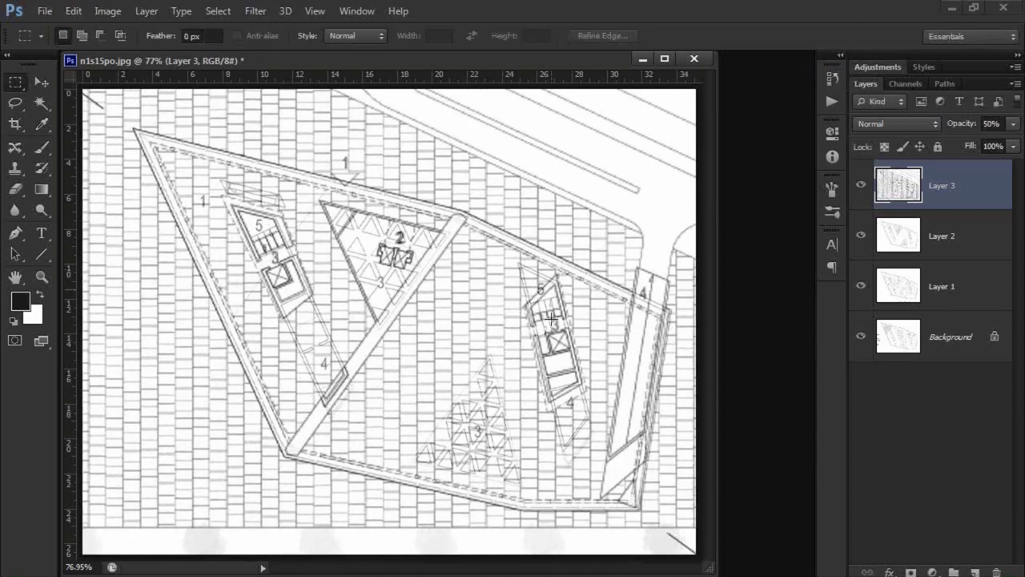
Restore Layer 3 to 100% opacity, then start a Save As copy named dwg1.
key(0)
double_click(941, 185)
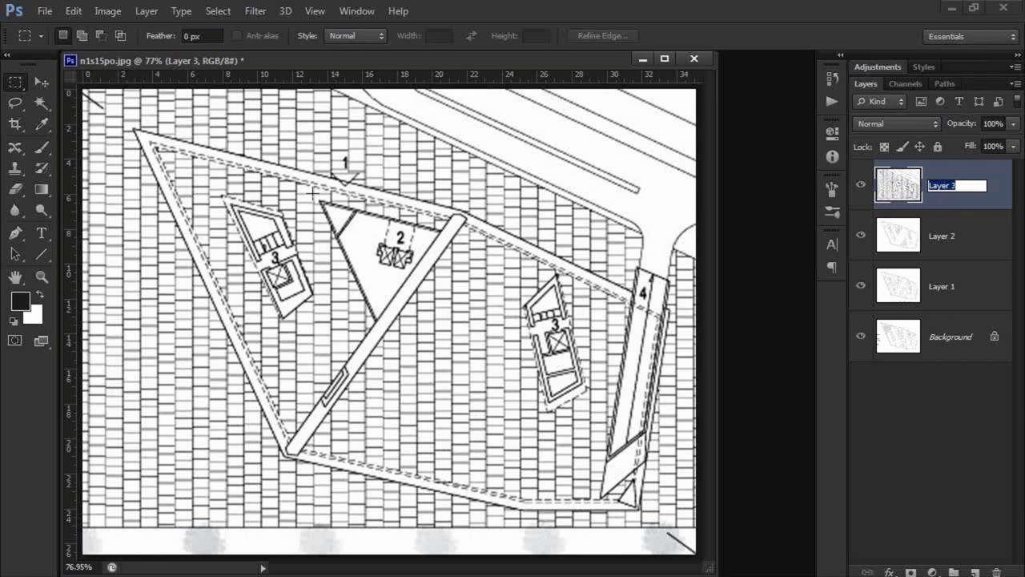
click(975, 207)
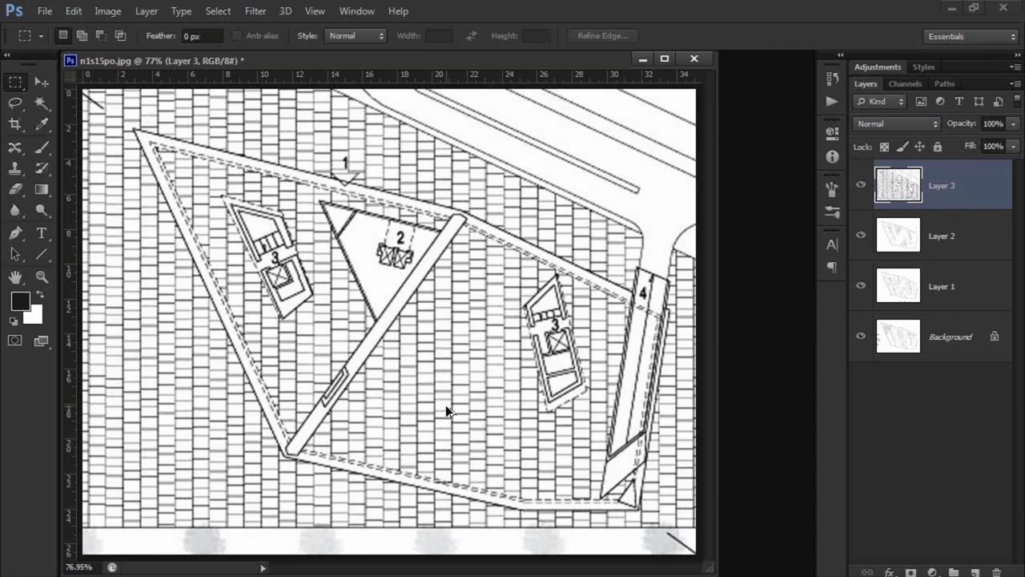
key(ctrl+shift+s)
text(dwg1)
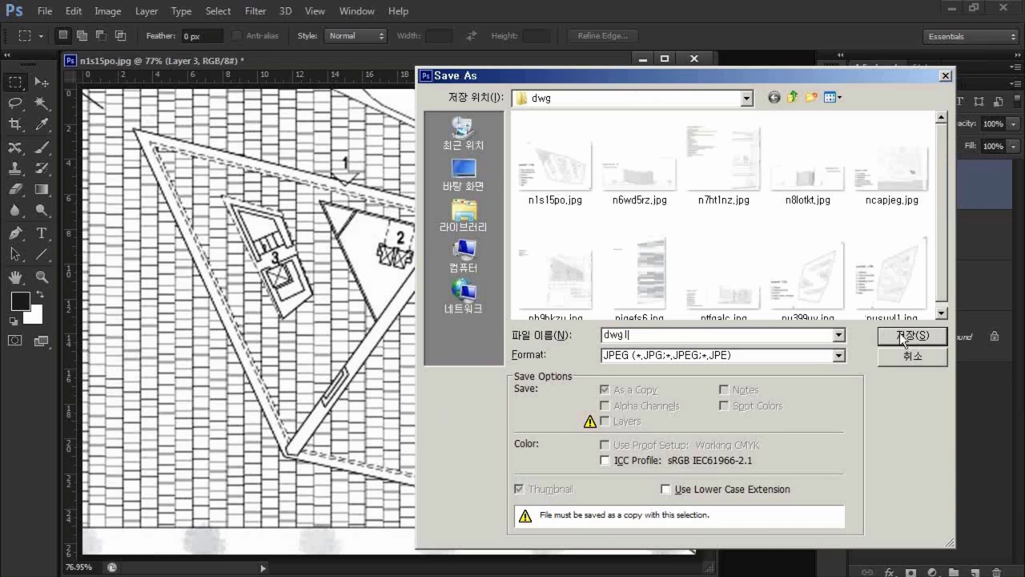
Save the dwg1 JPEG with the chosen quality, then hide Layers 3, 2 and 1.
click(914, 335)
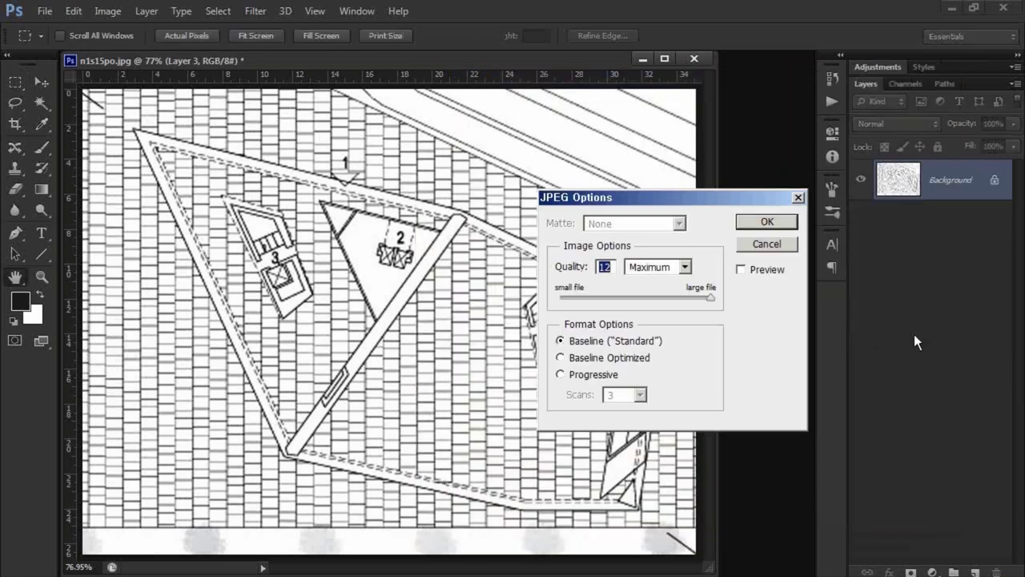
click(766, 222)
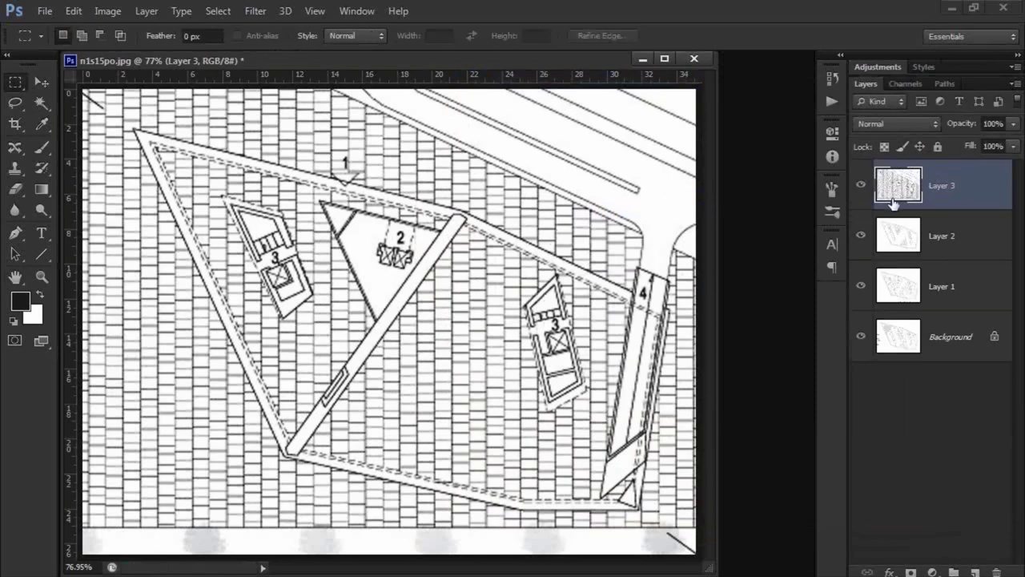
click(861, 186)
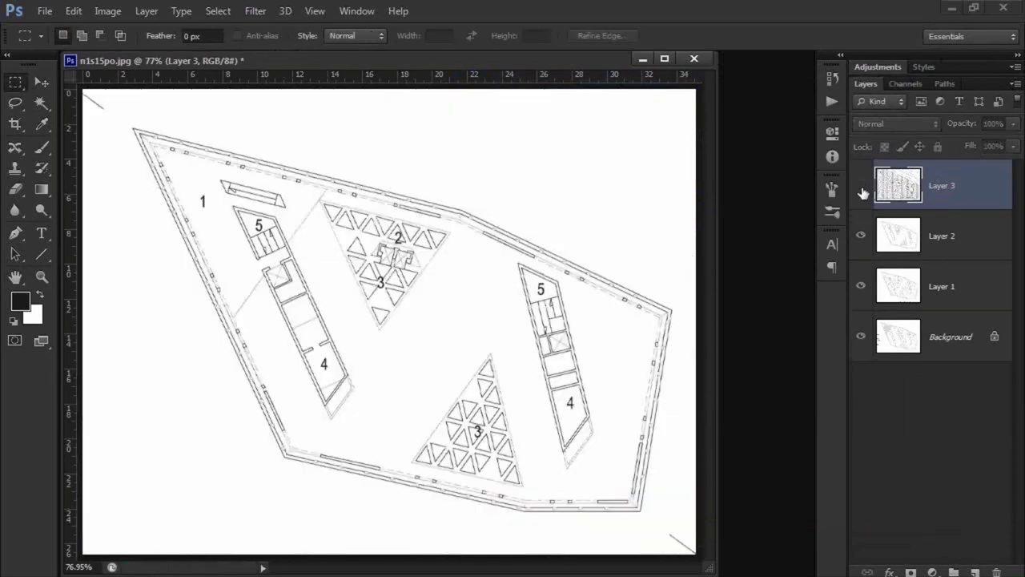
click(862, 235)
click(861, 286)
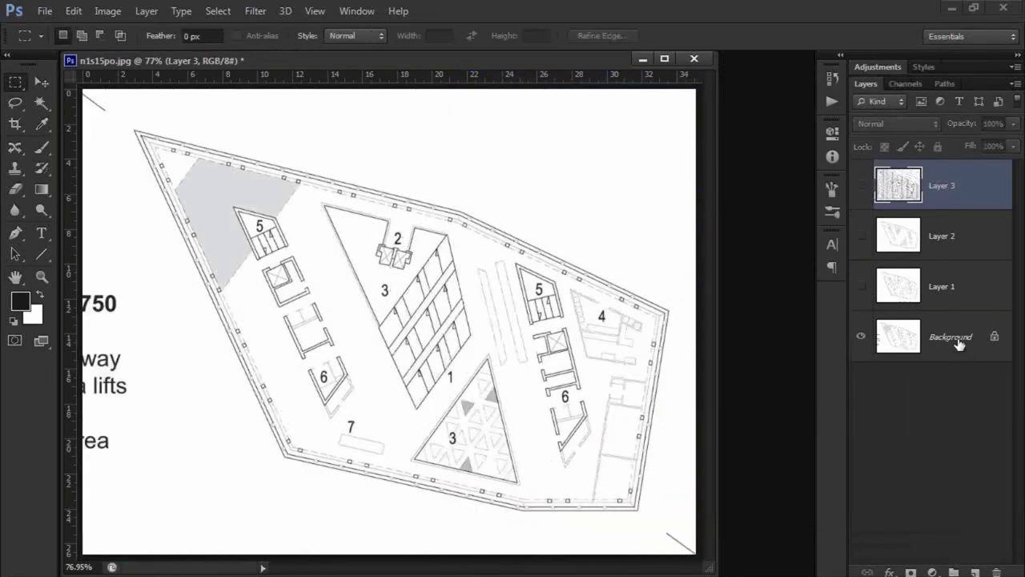
Save the Background floor plan alone as a JPEG copy in the dwg folder.
click(959, 343)
key(ctrl+shift+s)
text(dwg1)
key(Return)
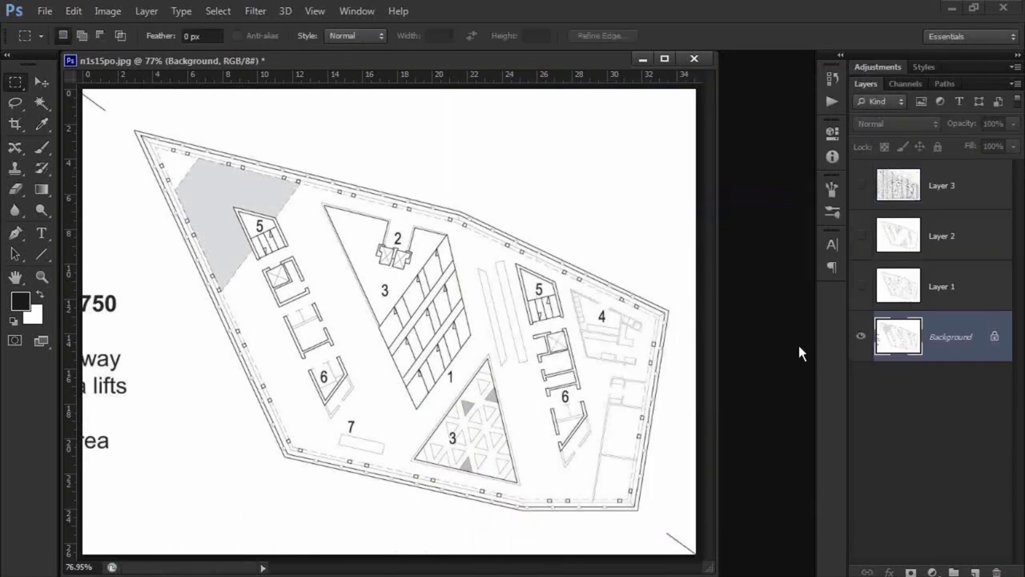
Show Layer 1 and save it as a JPEG copy named dwg4.
click(861, 285)
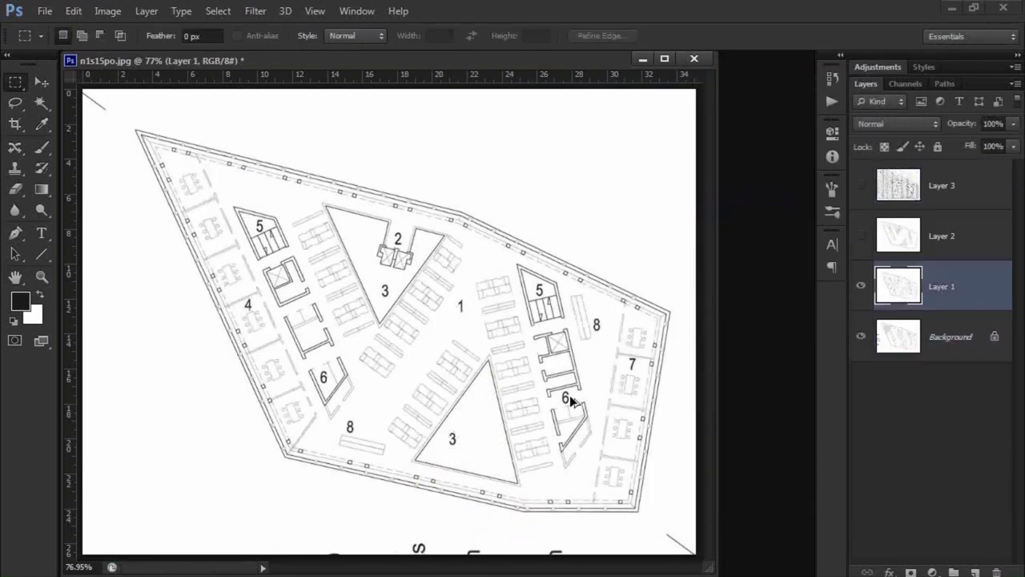
key(ctrl+shift+s)
text(dwg4)
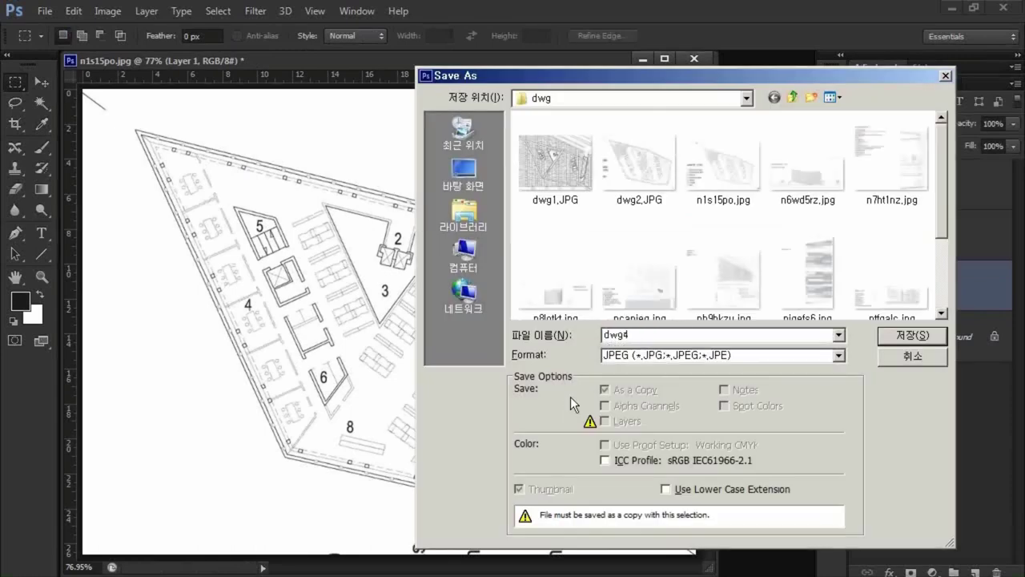
key(Return)
Show and activate Layer 2, then save it as another JPEG copy.
key(Return)
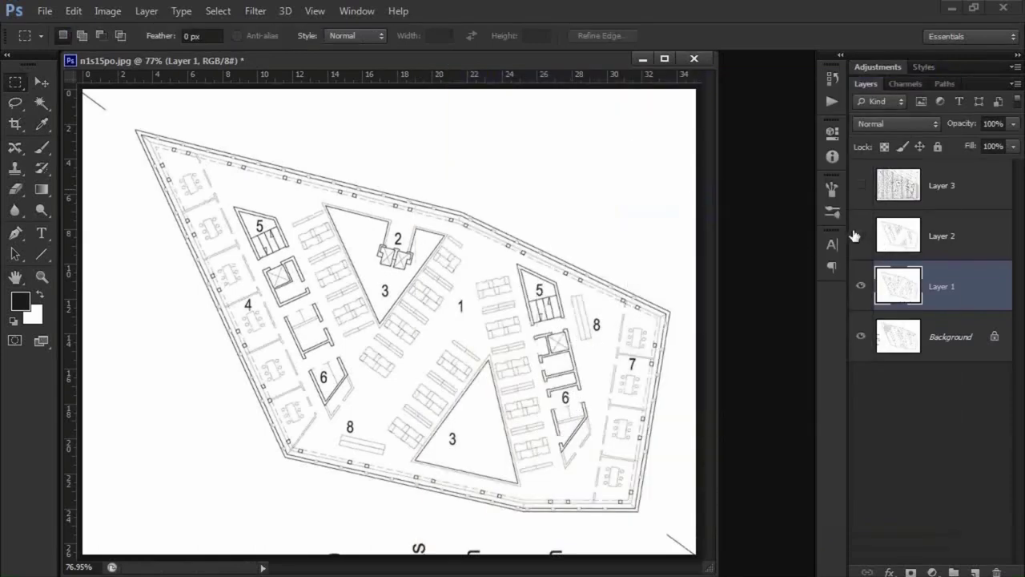
click(861, 235)
click(947, 237)
key(ctrl+shift+s)
text(dwg4)
key(Return)
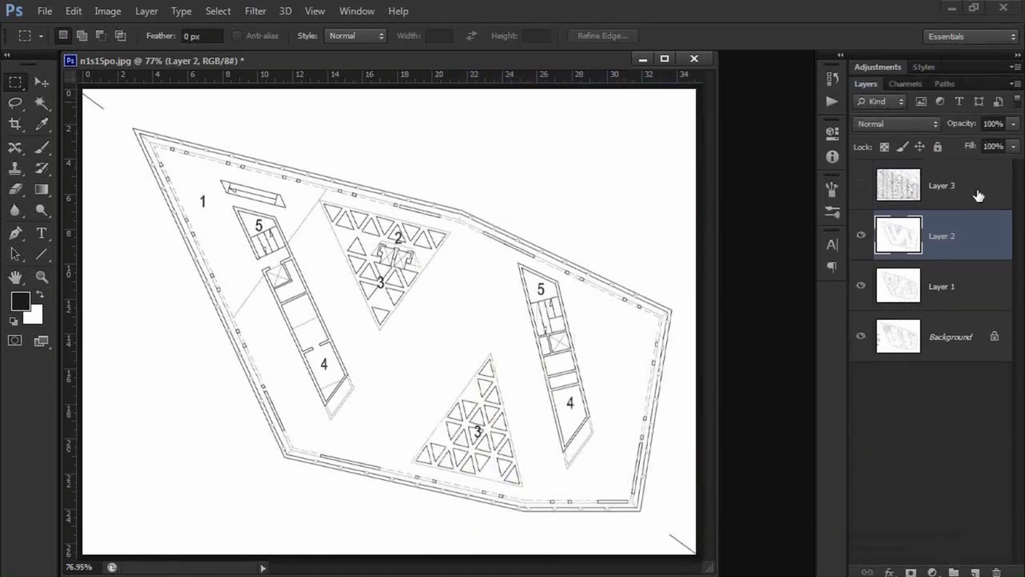
Make Layer 3 active and visible again, then begin saving the layered file as PSD.
click(977, 186)
click(862, 186)
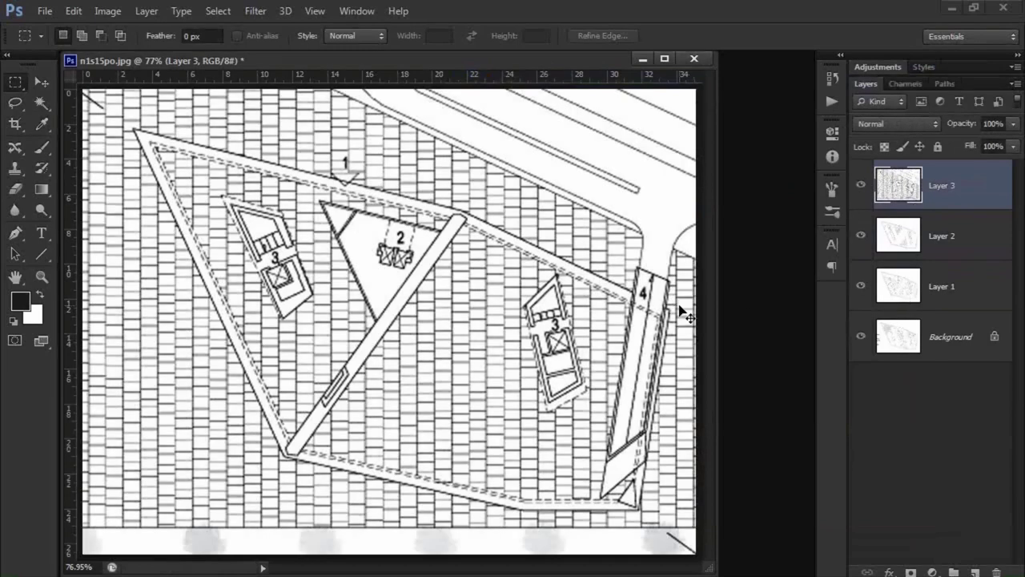
key(ctrl+shift+s)
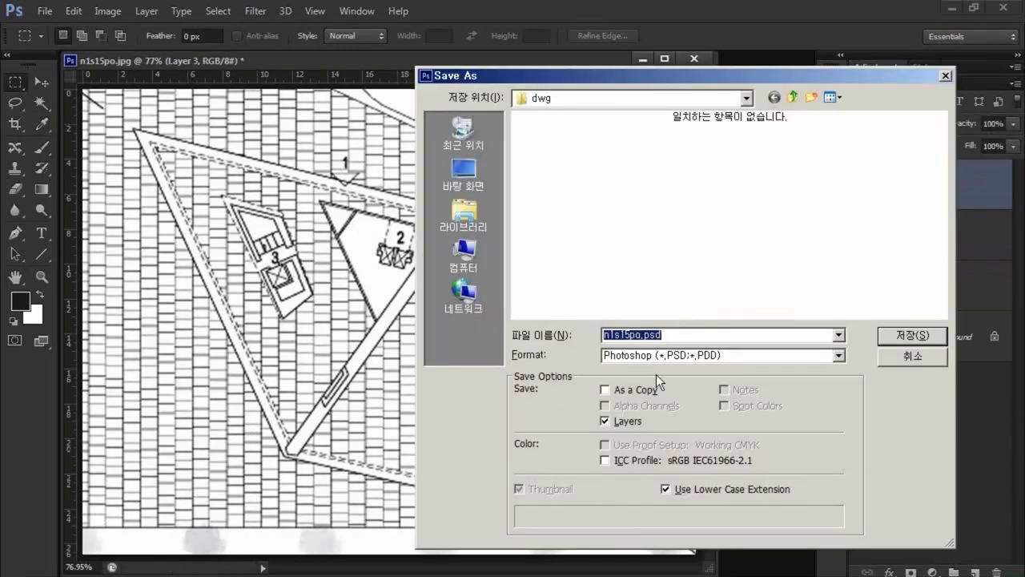
Cancel the PSD save, close n1s15po.jpg without saving, quit Photoshop, and deselect files in dwg.
click(913, 356)
click(695, 59)
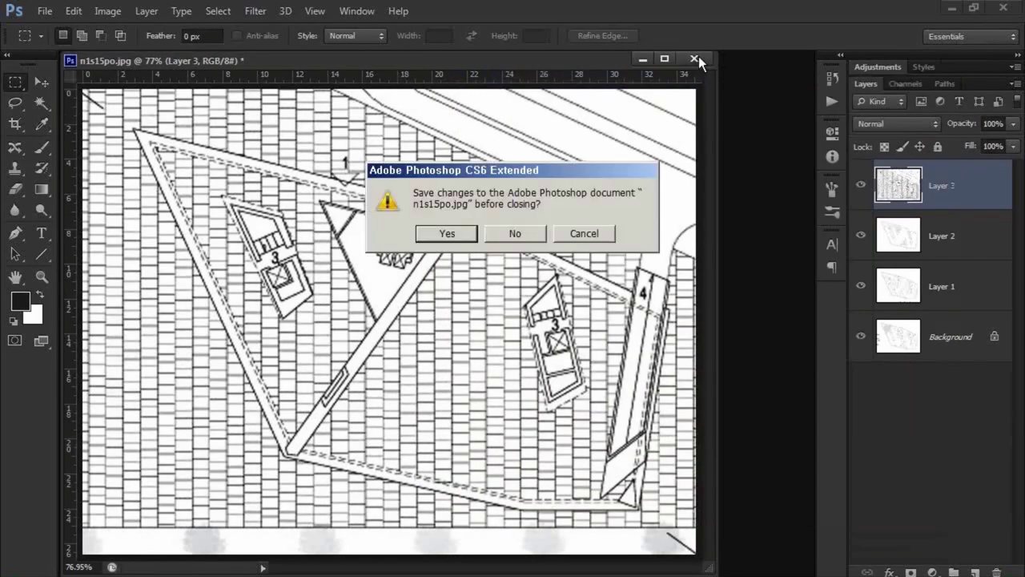
click(535, 232)
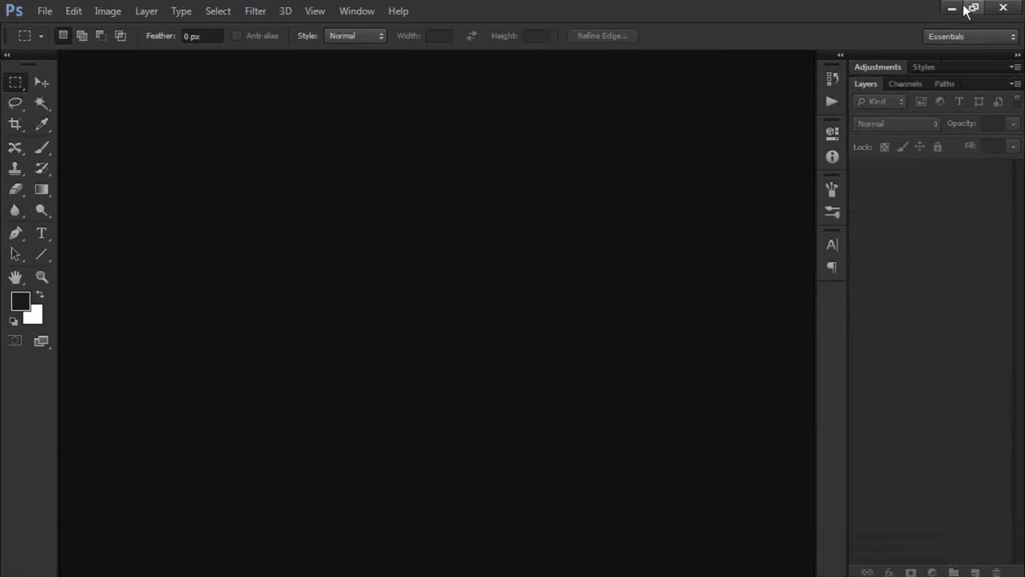
click(1003, 7)
click(650, 365)
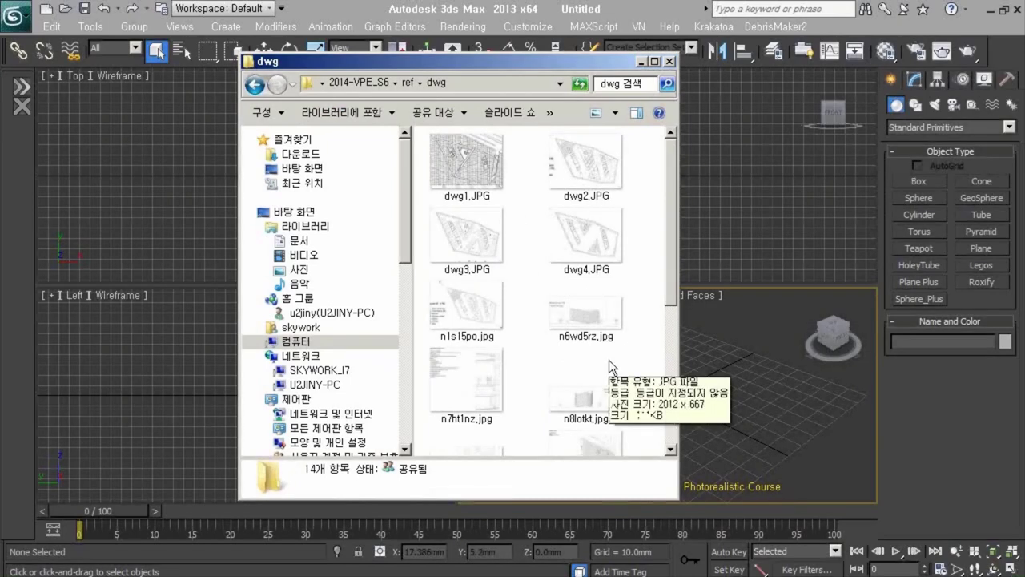
Select dwg2.JPG to read its 995 × 755 size, hide the navigation pane, and resize the window.
click(592, 174)
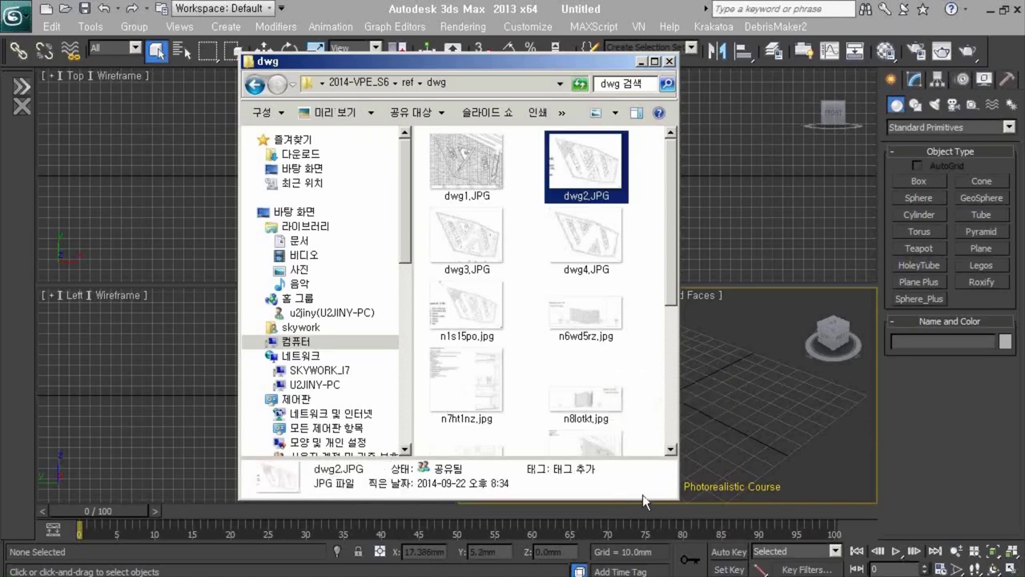
drag(677, 498, 822, 465)
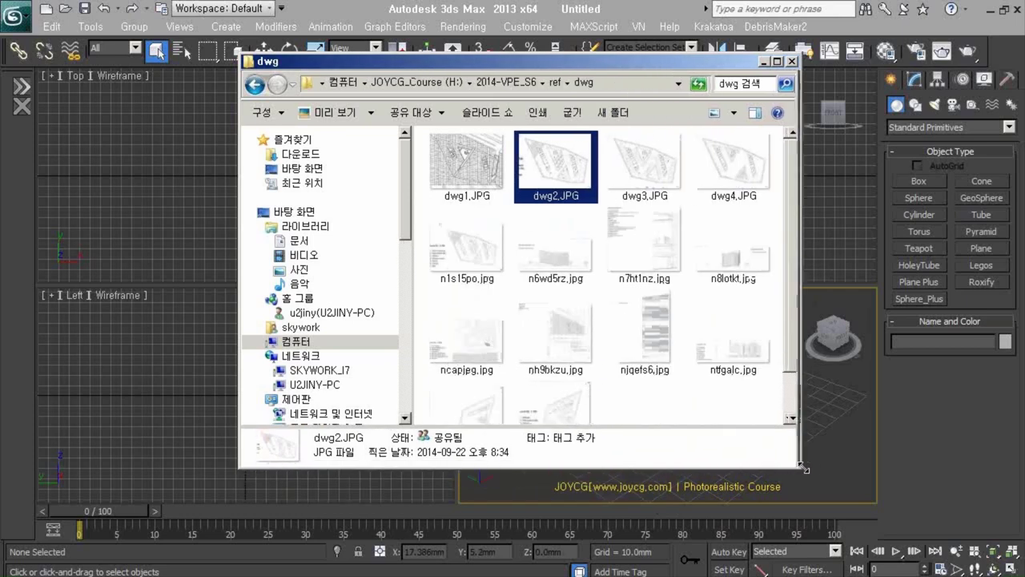
click(371, 112)
click(281, 114)
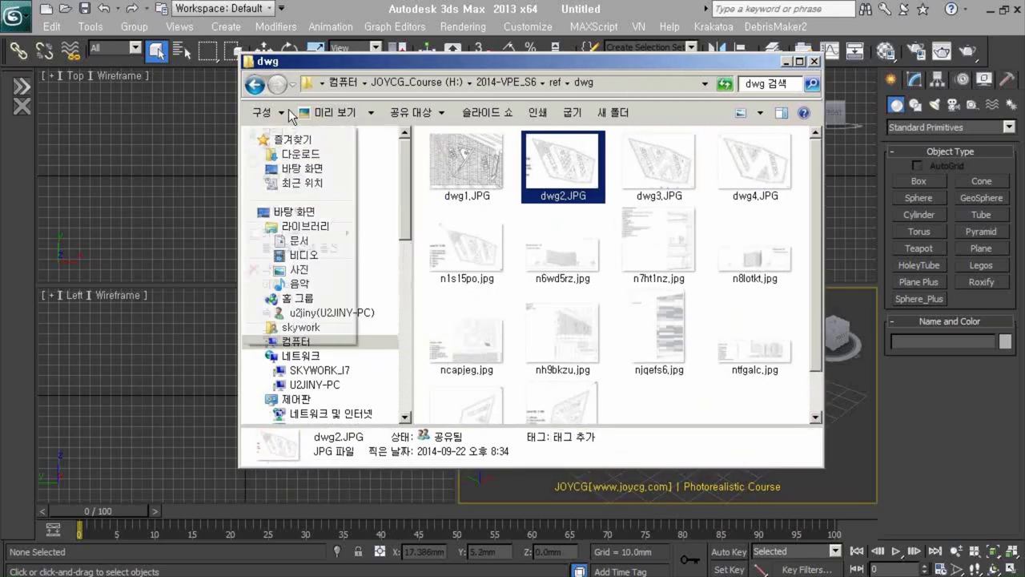
click(268, 112)
click(414, 297)
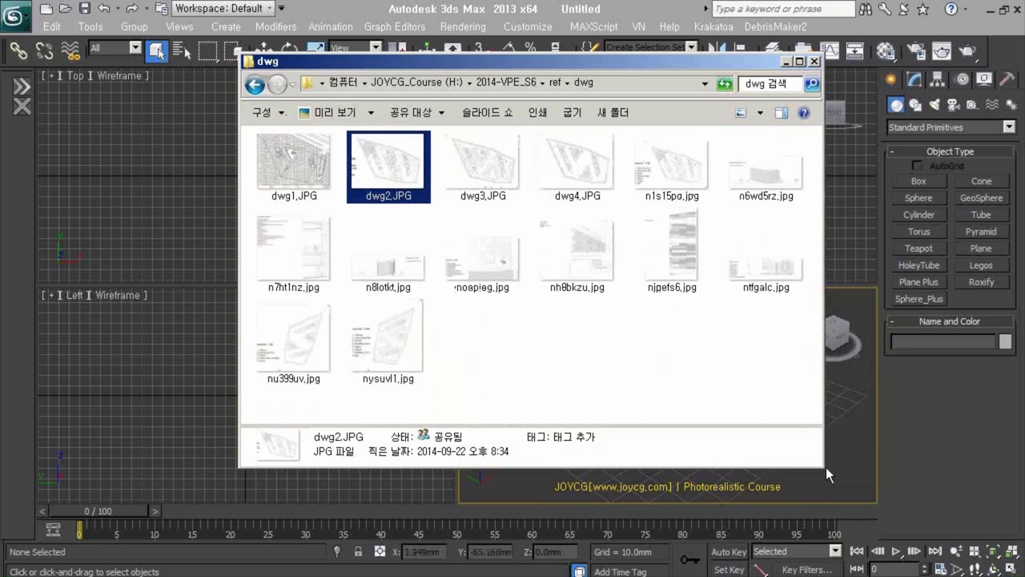
key(alt+Tab)
key(alt+Tab)
drag(827, 471, 921, 443)
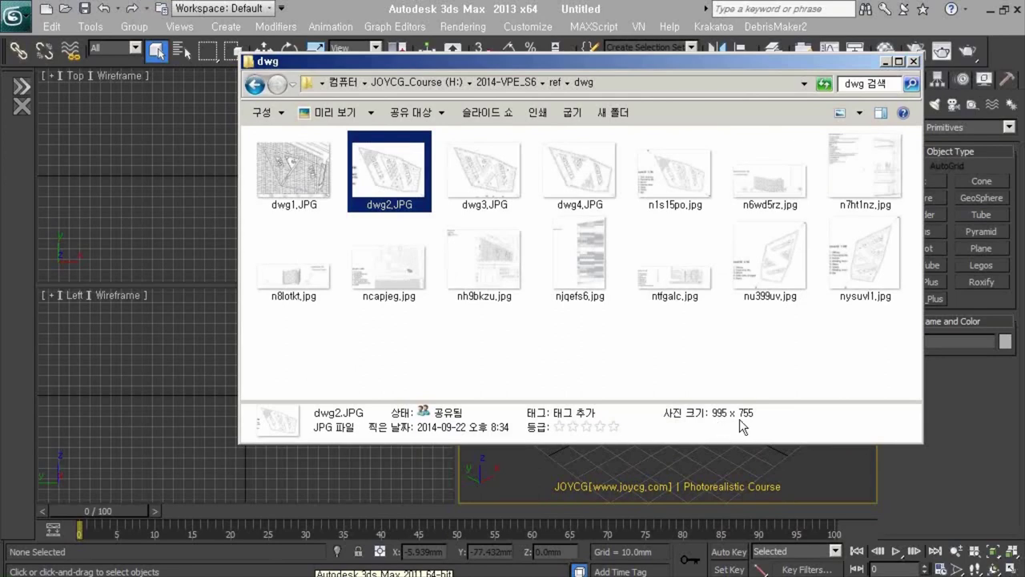
Draw a plane in the Top viewport and set its Width to 995 and Length to 755.
click(887, 62)
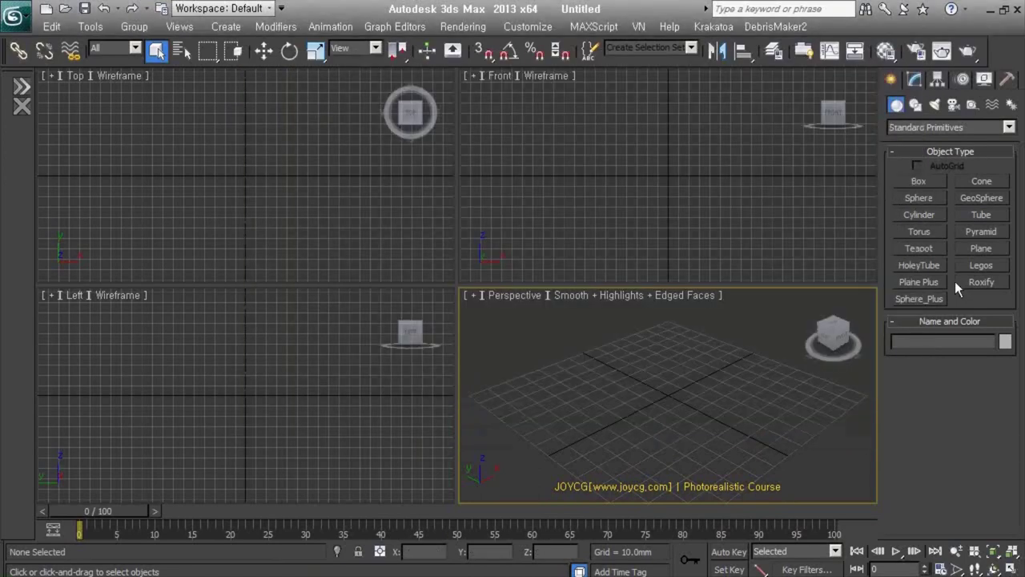
click(983, 249)
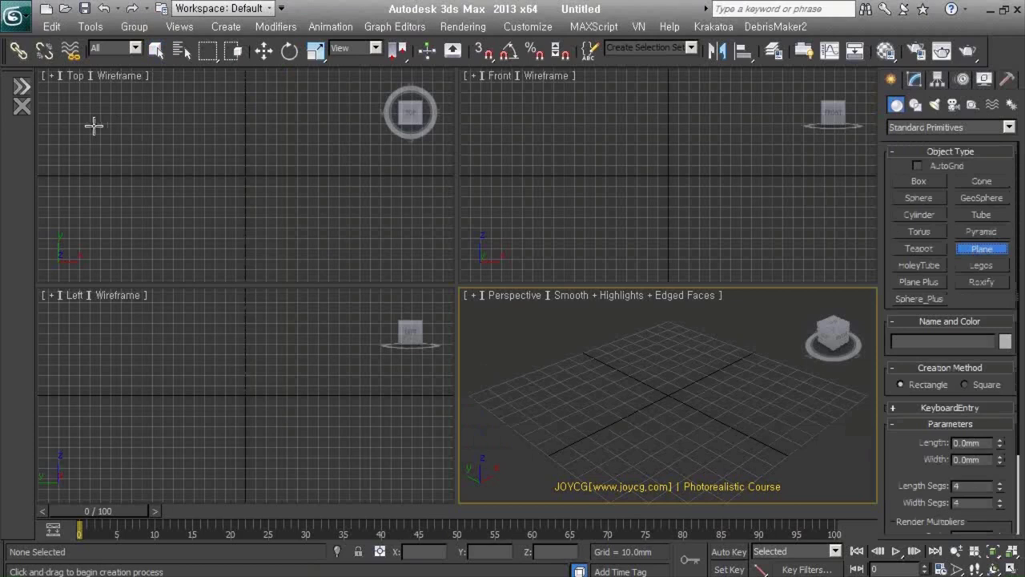
drag(89, 106, 437, 263)
double_click(972, 460)
text(9)
key(shift+Tab)
text(7)
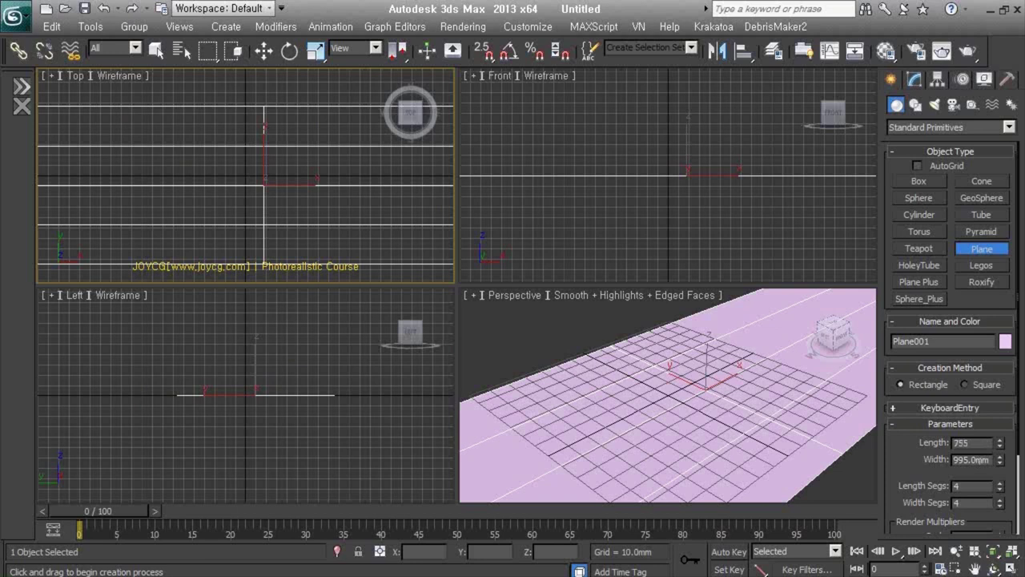
key(Return)
Bring back the dwg folder window, shrink it and park it over the Top viewport.
key(alt+Tab)
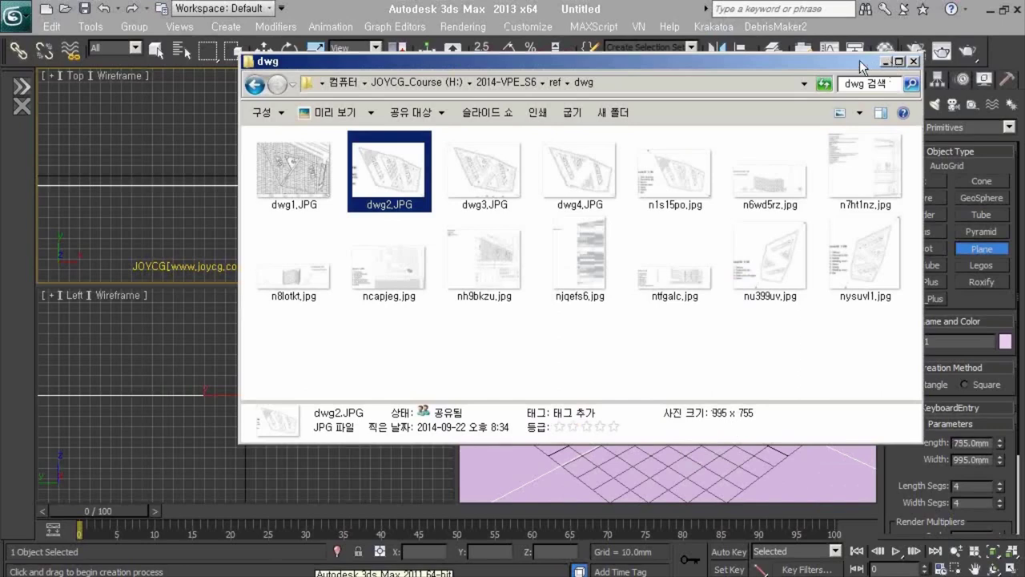
drag(888, 59, 804, 60)
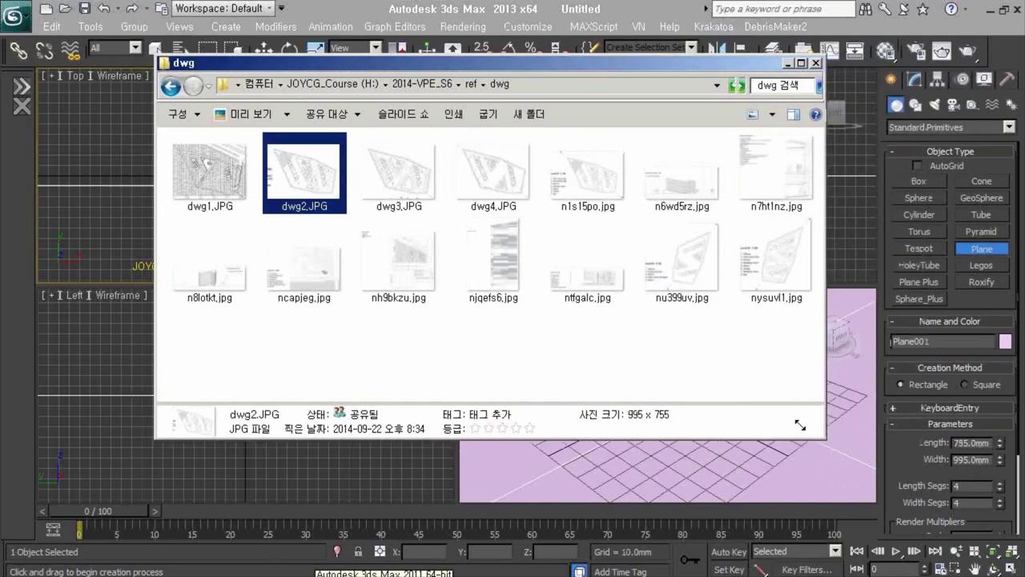
drag(833, 442, 430, 346)
drag(330, 62, 243, 99)
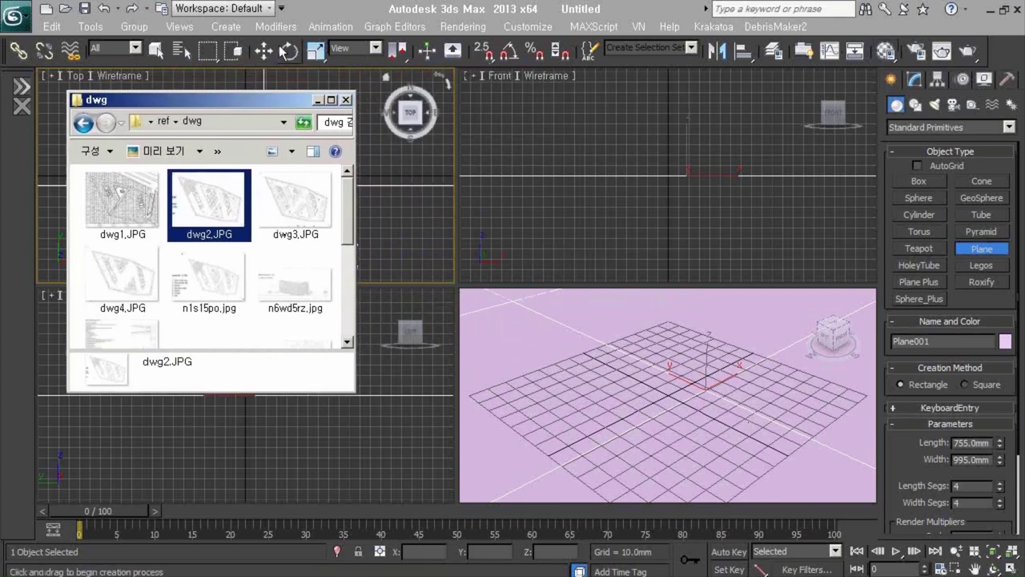
right_click(267, 50)
Zero Plane001's X and Y in the Move Transform Type-In so it sits at 0,0,0.
right_click(582, 140)
right_click(583, 124)
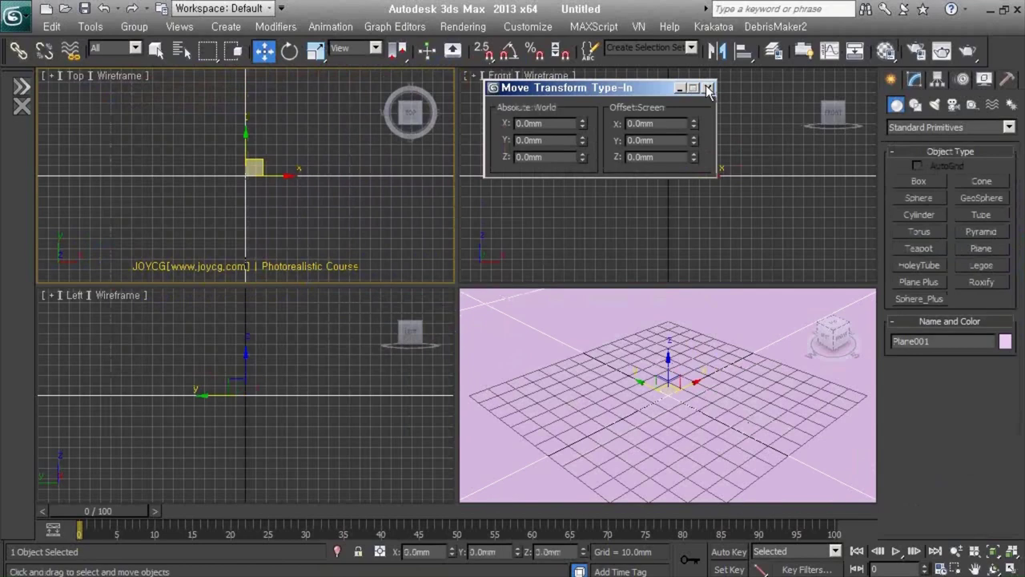
click(708, 88)
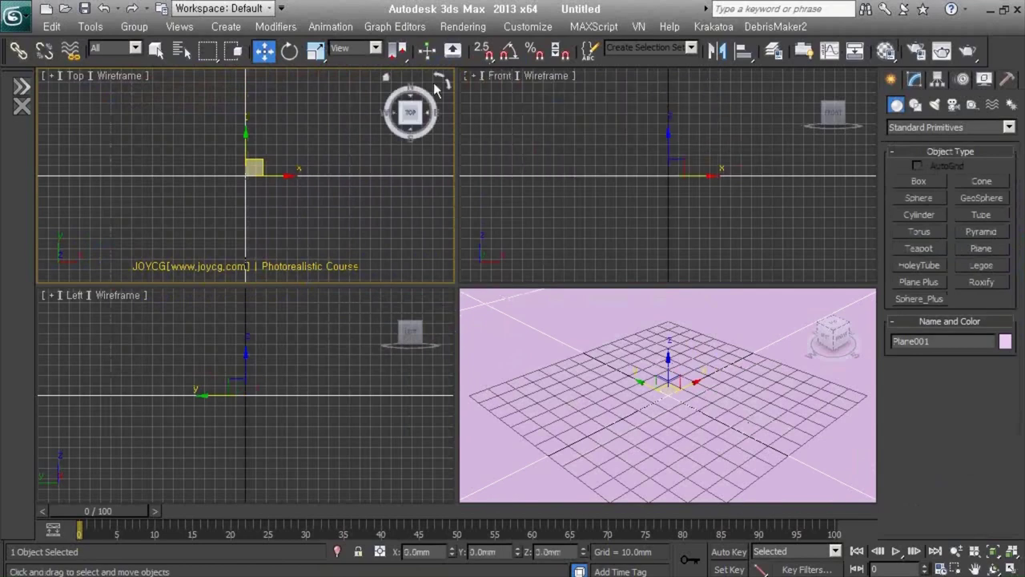
right_click(267, 55)
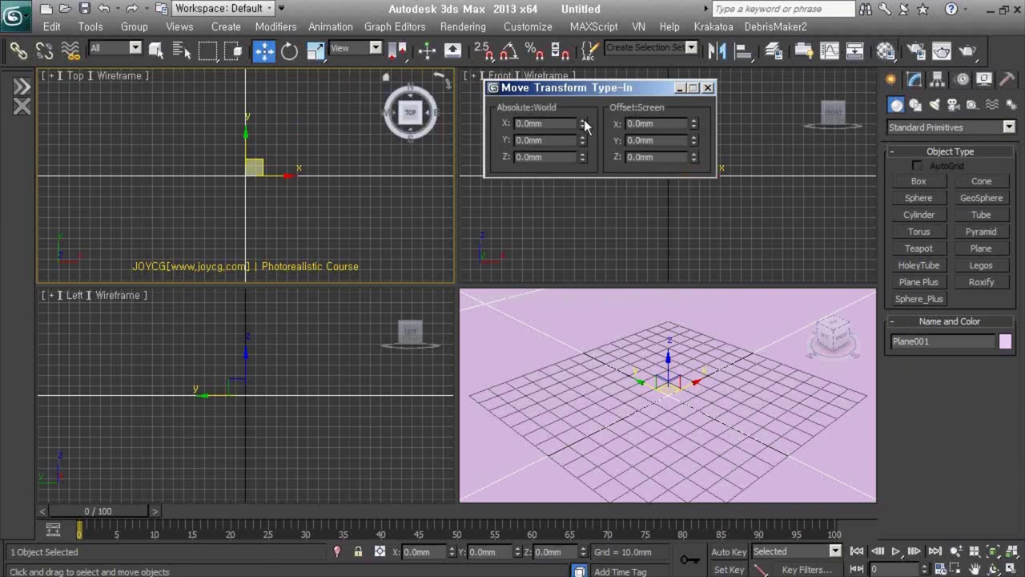
click(708, 88)
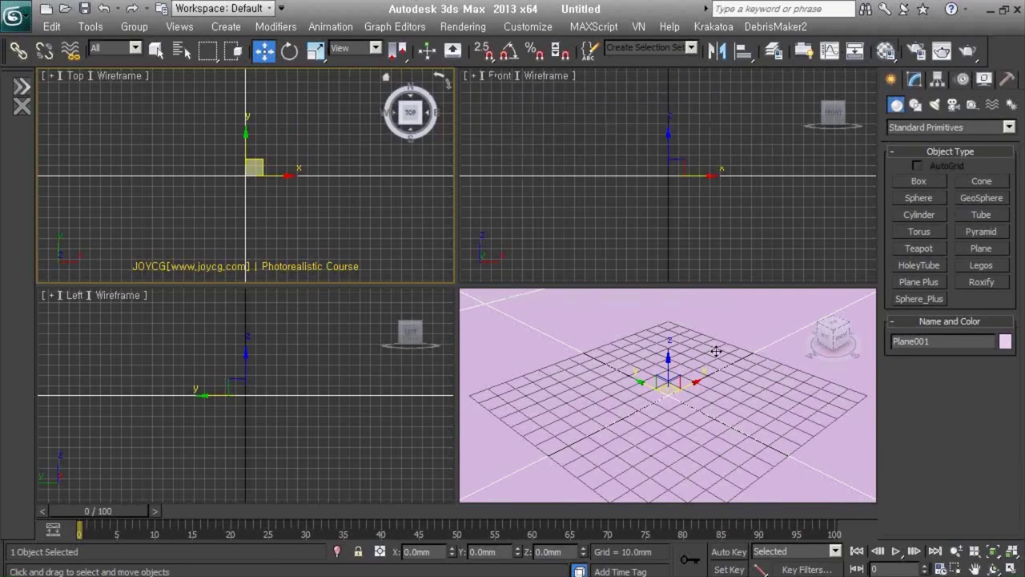
scroll(689, 384, up, 3)
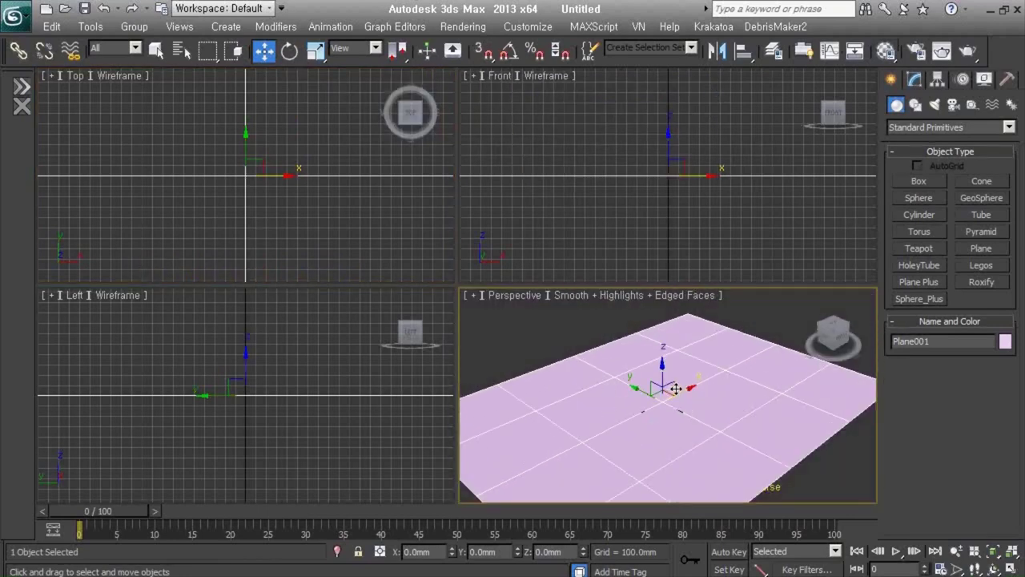
Set Plane001's Length Segs and Width Segs to 1, orbit the Perspective view, and bring back the dwg folder.
click(914, 79)
mouse_move(999, 353)
mouse_down()
mouse_move(1001, 365)
mouse_move(1000, 339)
mouse_up()
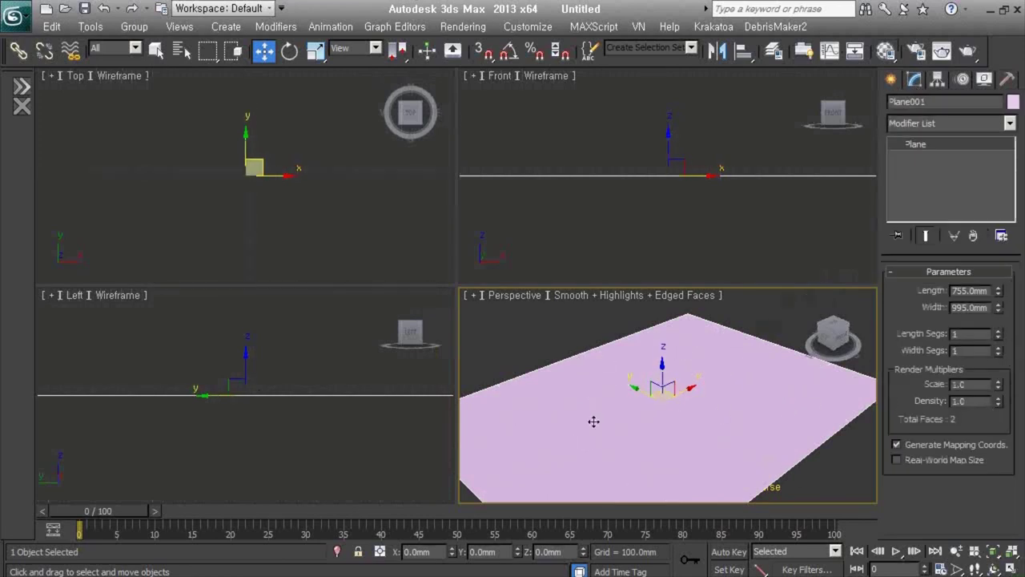
drag(998, 332, 972, 344)
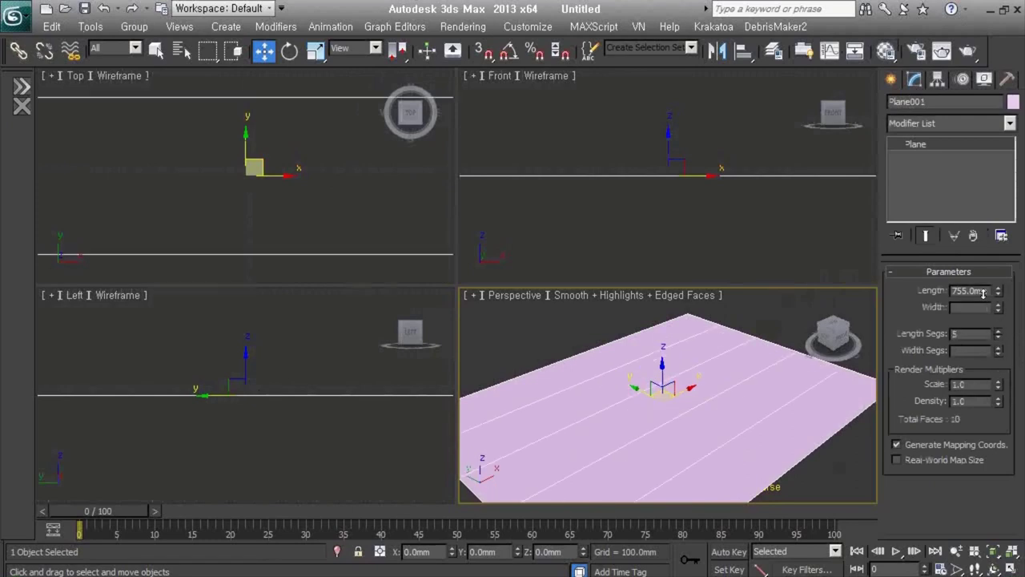
right_click(999, 336)
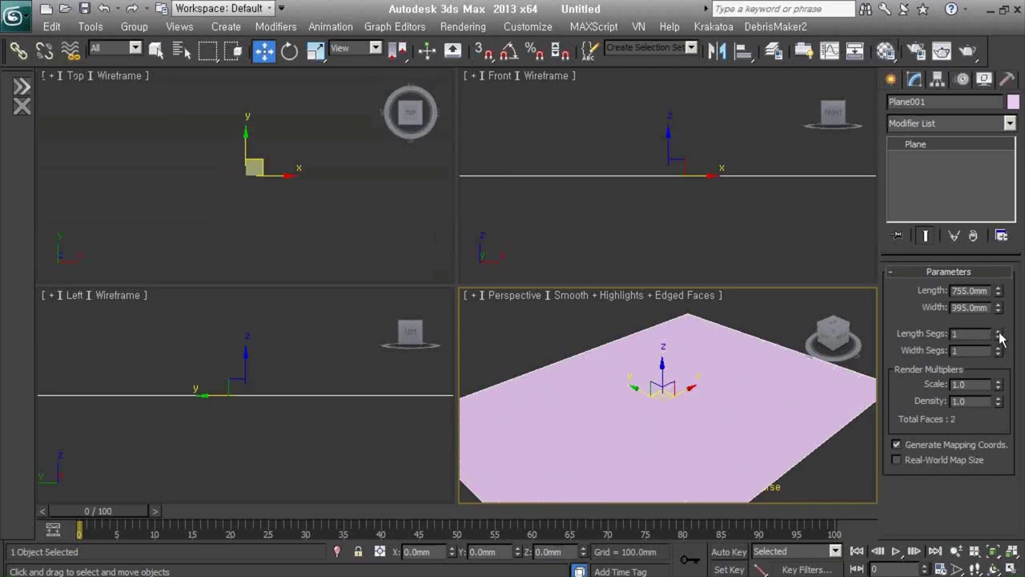
mouse_move(767, 394)
alt+middle_down()
mouse_move(688, 418)
mouse_move(680, 444)
alt+middle_up()
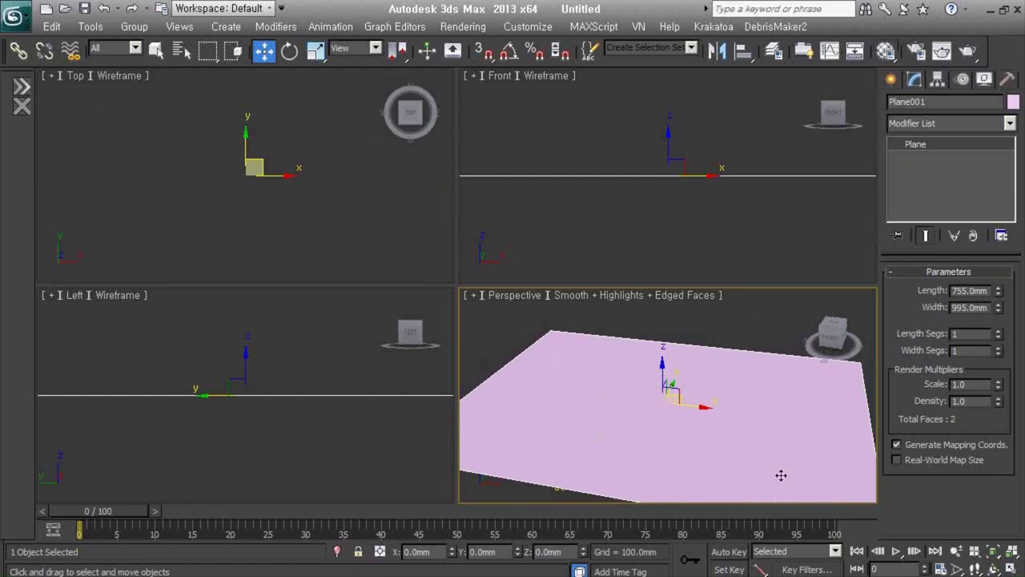
key(alt+Tab)
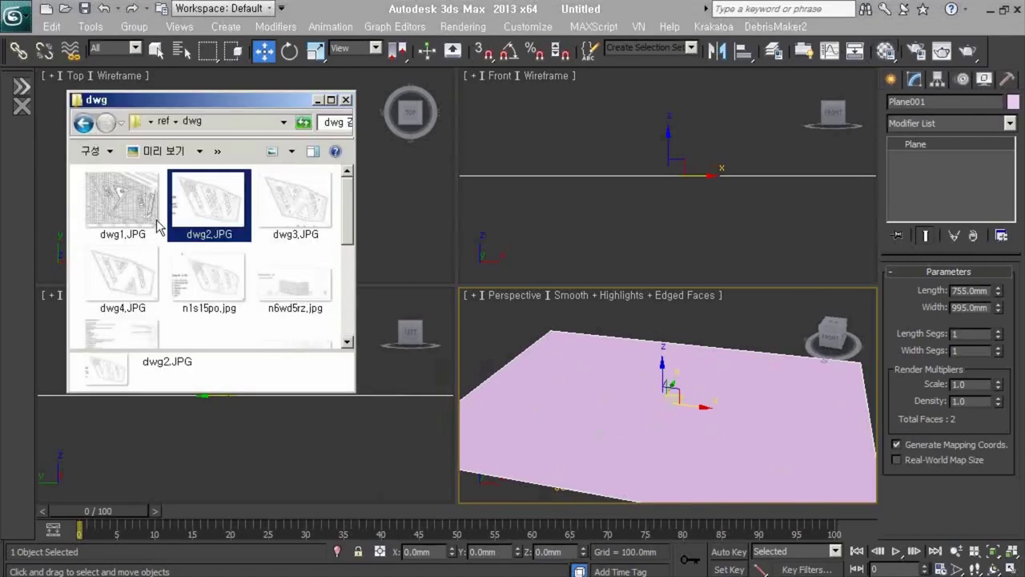
Drag dwg2.JPG onto Plane001 to map the floor plan, then zoom and orbit to check it.
click(132, 210)
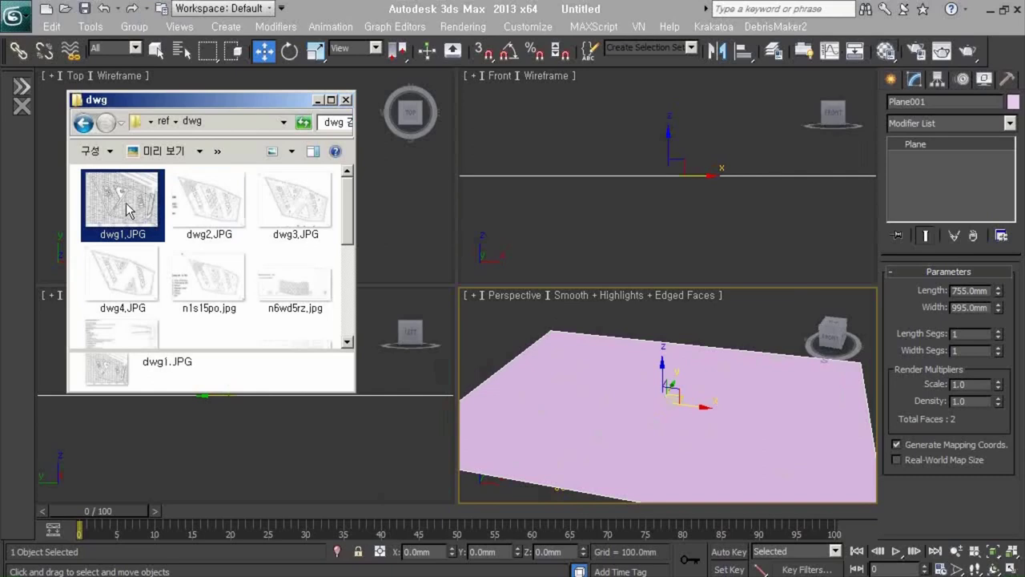
drag(205, 210, 598, 418)
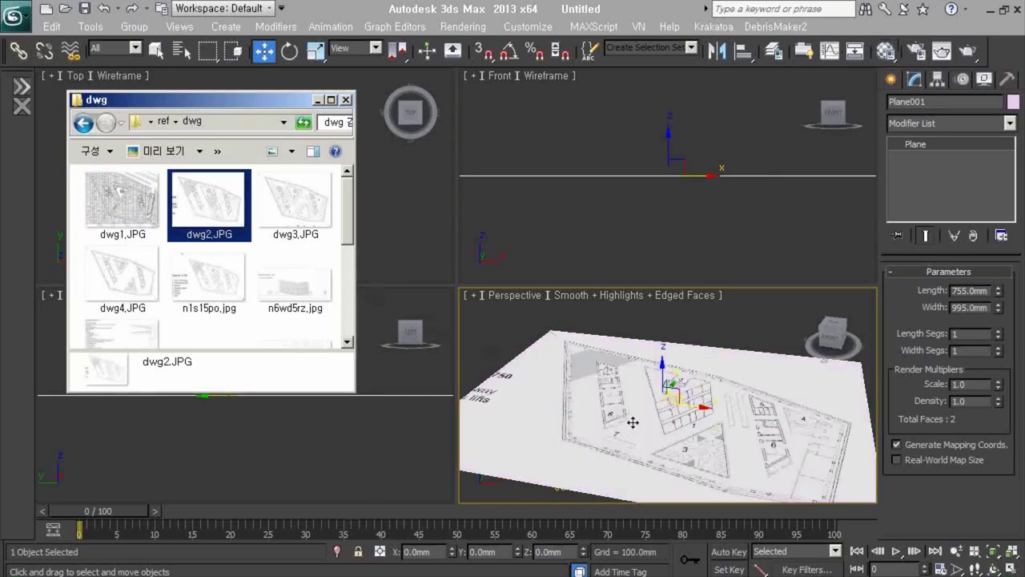
alt+middle_drag(631, 421, 660, 430)
scroll(661, 431, up, 4)
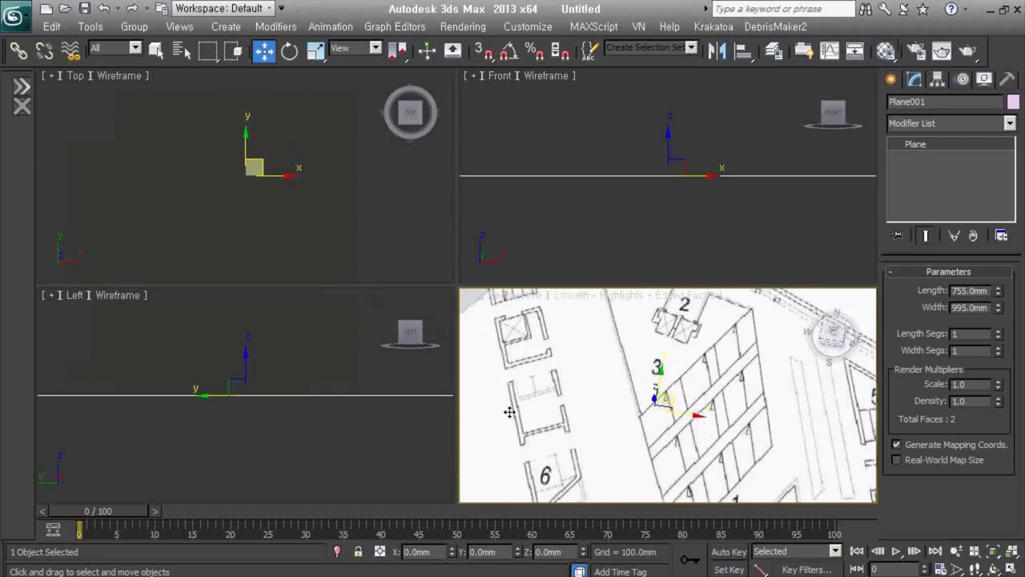
scroll(648, 406, down, 3)
scroll(649, 403, down, 2)
alt+middle_drag(649, 403, 664, 389)
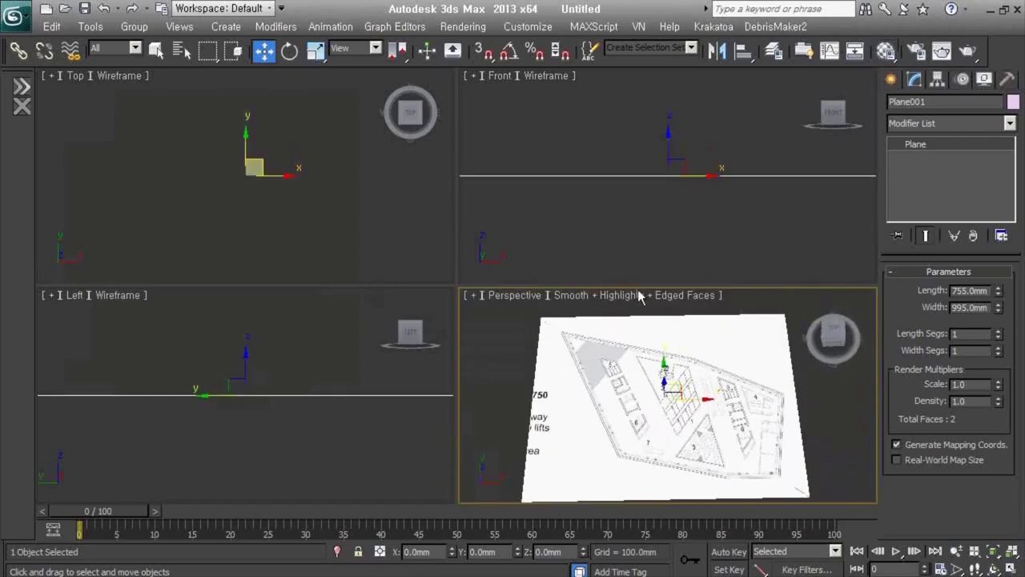
click(543, 30)
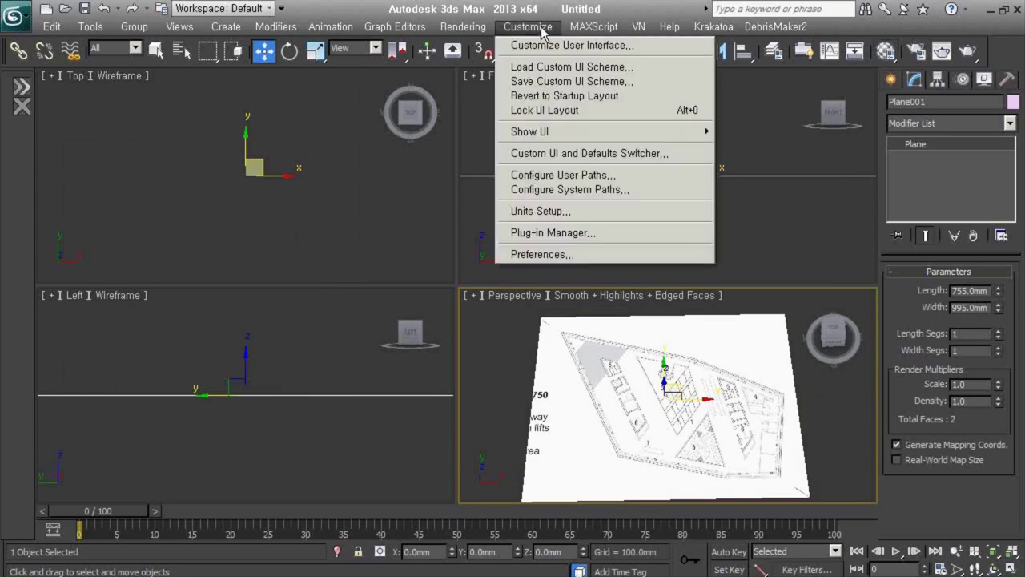
click(565, 253)
click(485, 139)
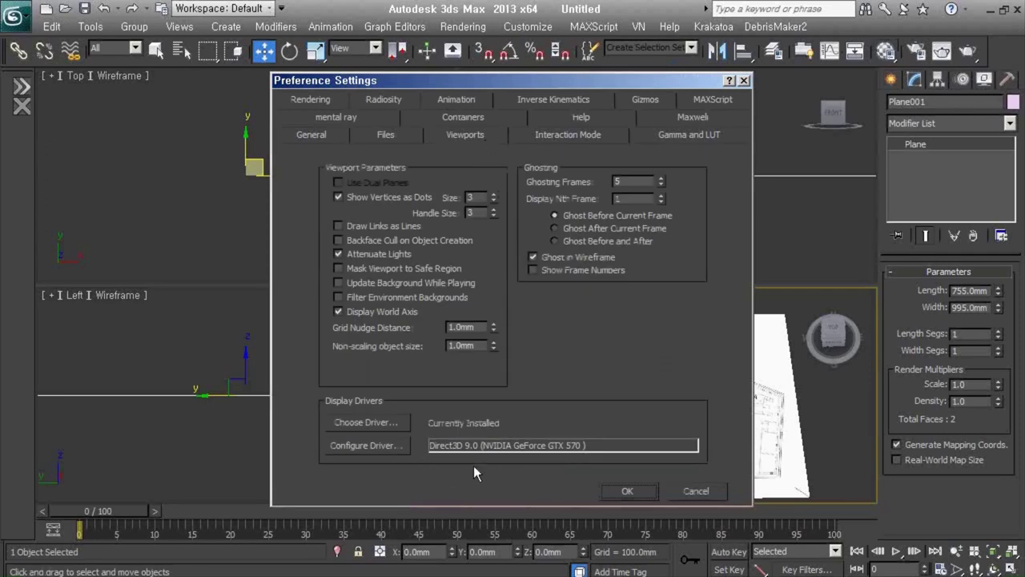
click(393, 446)
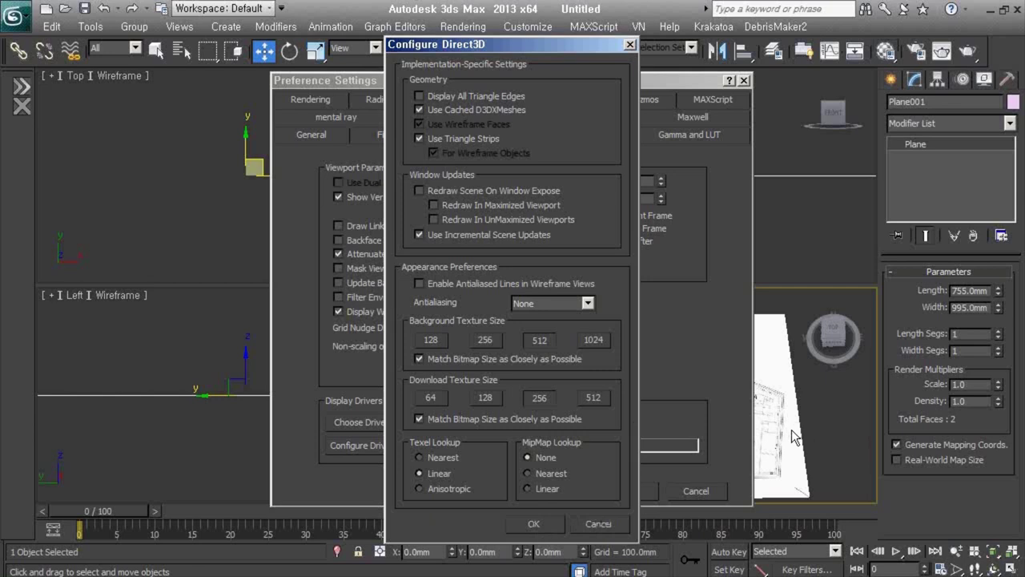
click(477, 358)
click(467, 423)
click(464, 417)
click(459, 359)
click(539, 519)
click(631, 491)
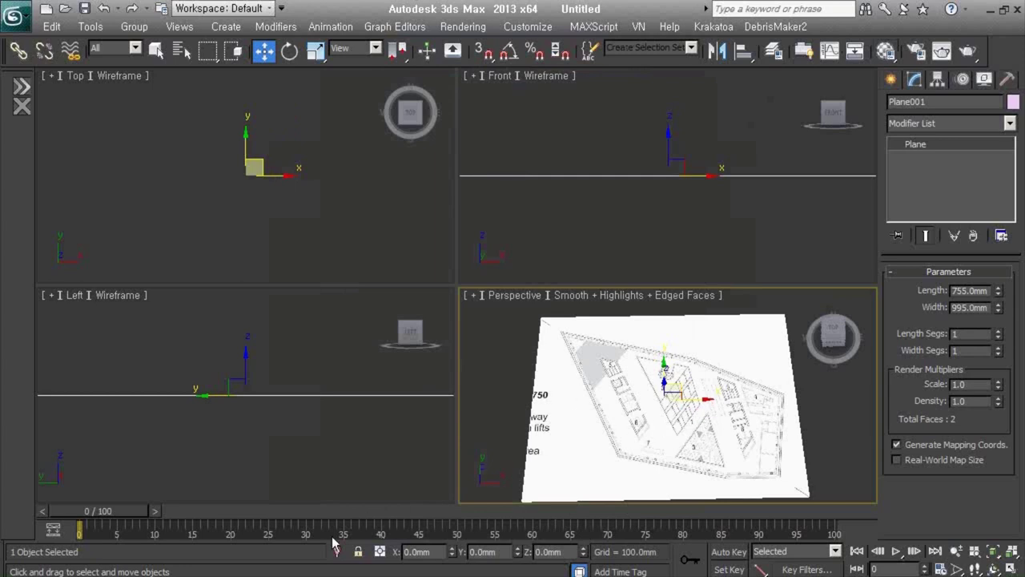
Reapply dwg2.JPG to the plane, close the image folder, and rename the plane Dwg.
key(alt+Tab)
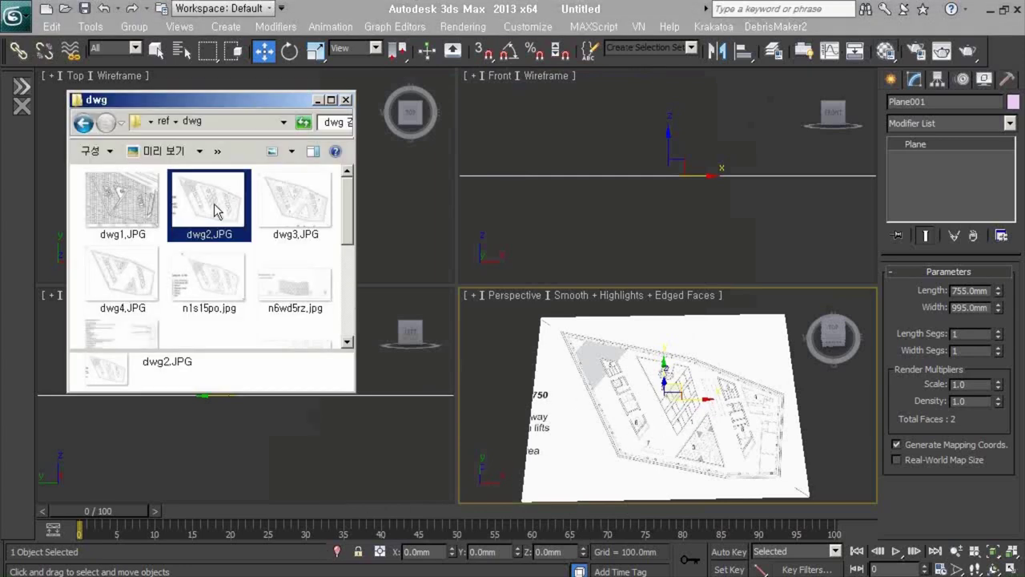
drag(210, 210, 734, 412)
click(346, 99)
text(Dwg)
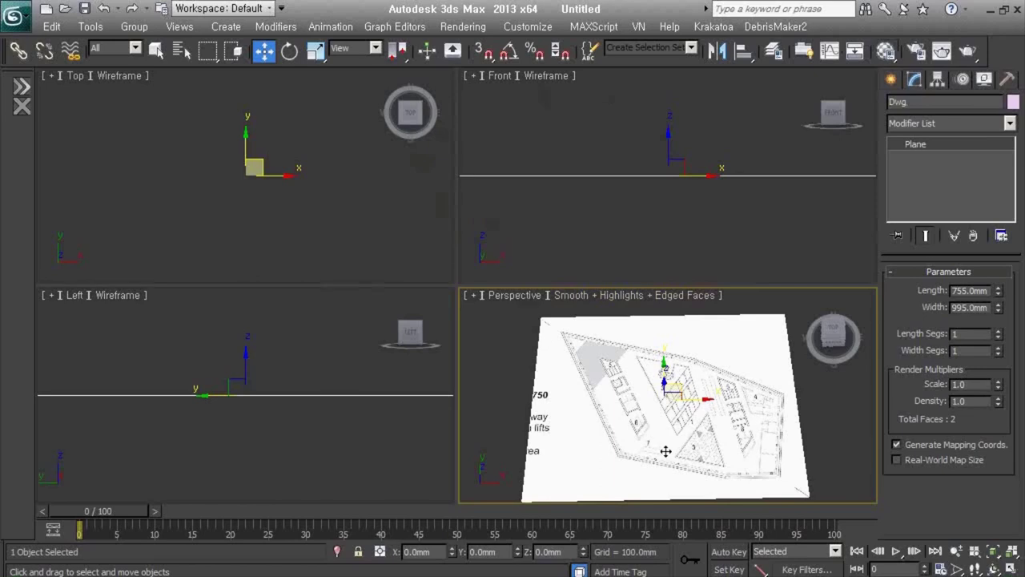
Shade the Top view with safe frame to show the plan texture; set Perspective to wireframe.
right_click(289, 192)
key(shift+f)
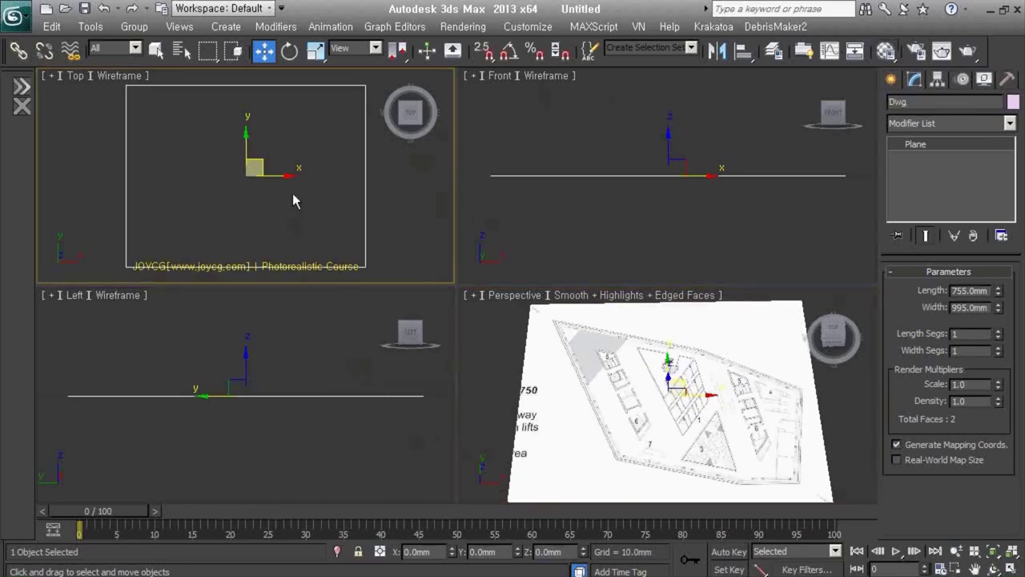
right_click(595, 392)
key(F3)
right_click(332, 216)
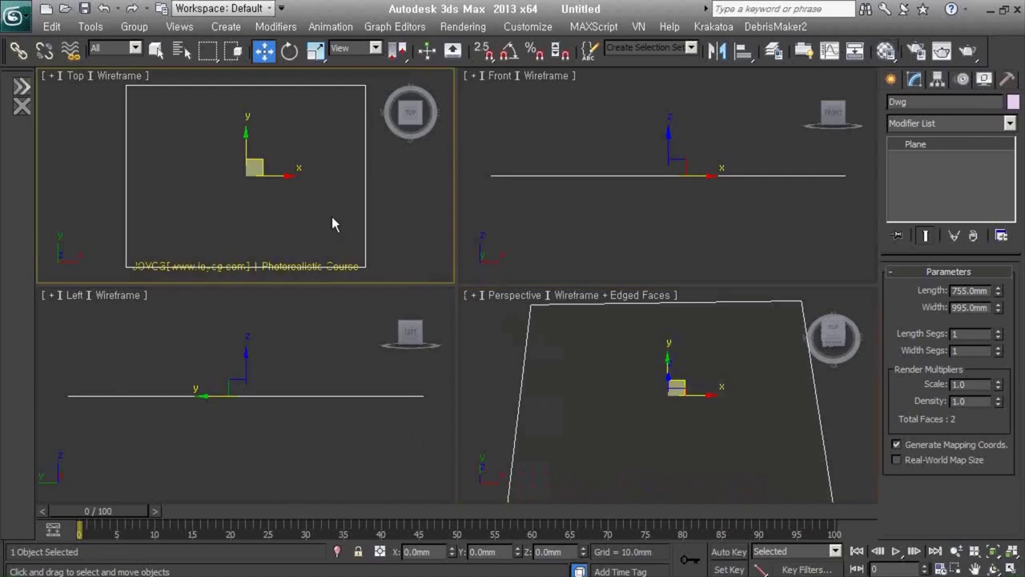
key(F3)
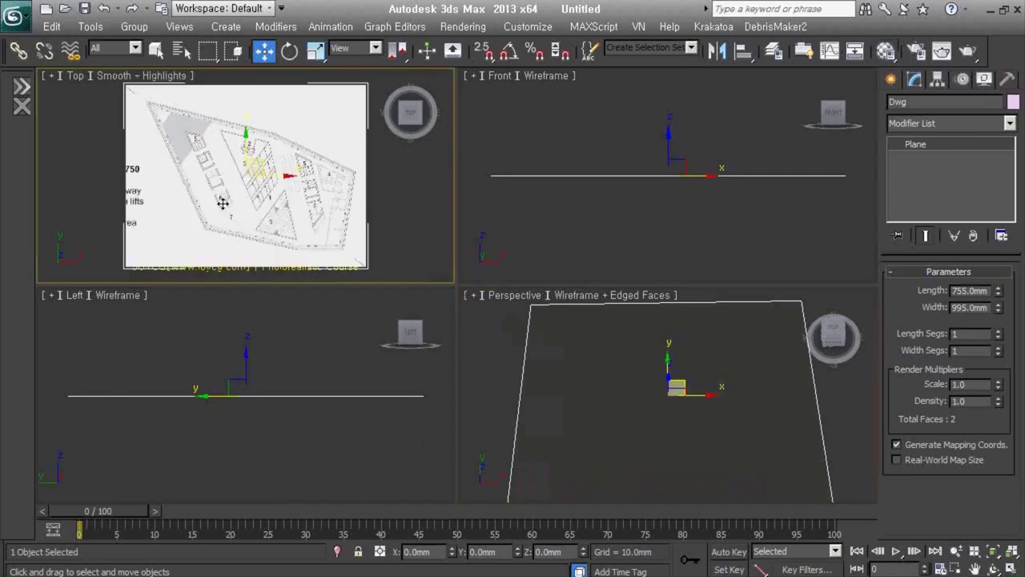
scroll(229, 200, up, 5)
middle_drag(229, 192, 259, 184)
scroll(194, 148, down, 2)
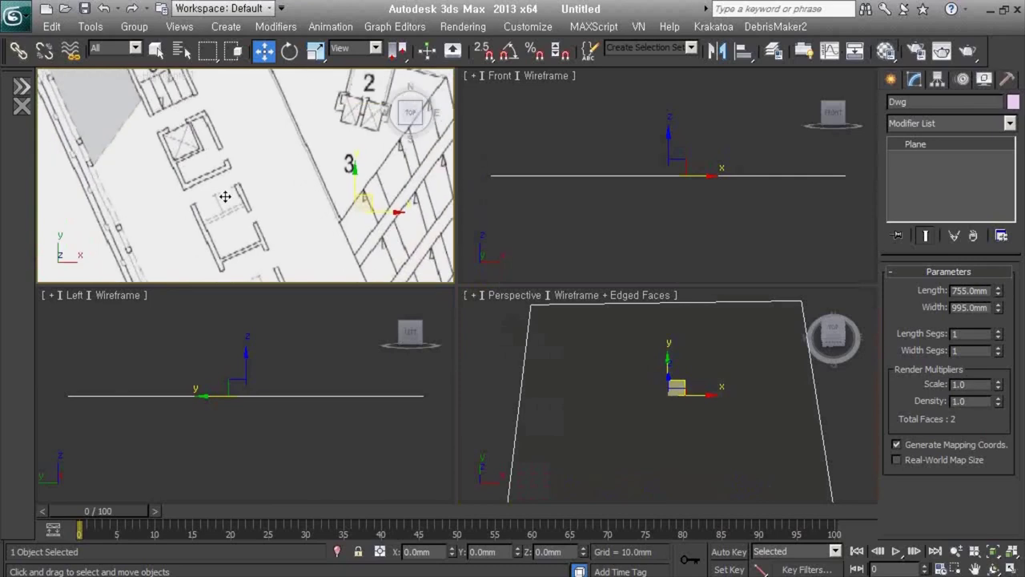
scroll(225, 195, down, 2)
scroll(225, 196, down, 2)
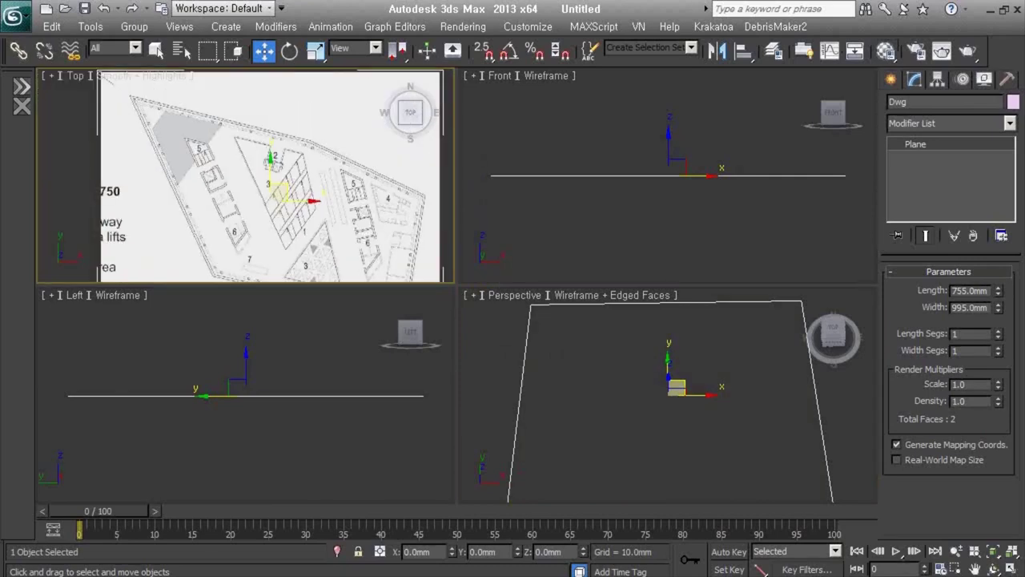
Drag dwg3.JPG from ref\dwg onto the Dwg plane and zoom in on the Top view.
click(710, 570)
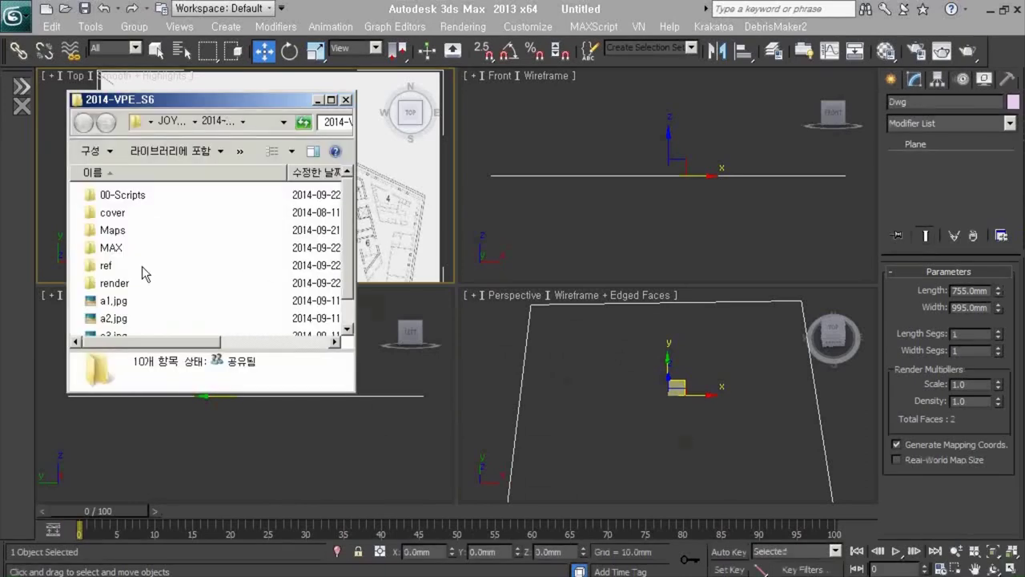
double_click(109, 271)
double_click(192, 222)
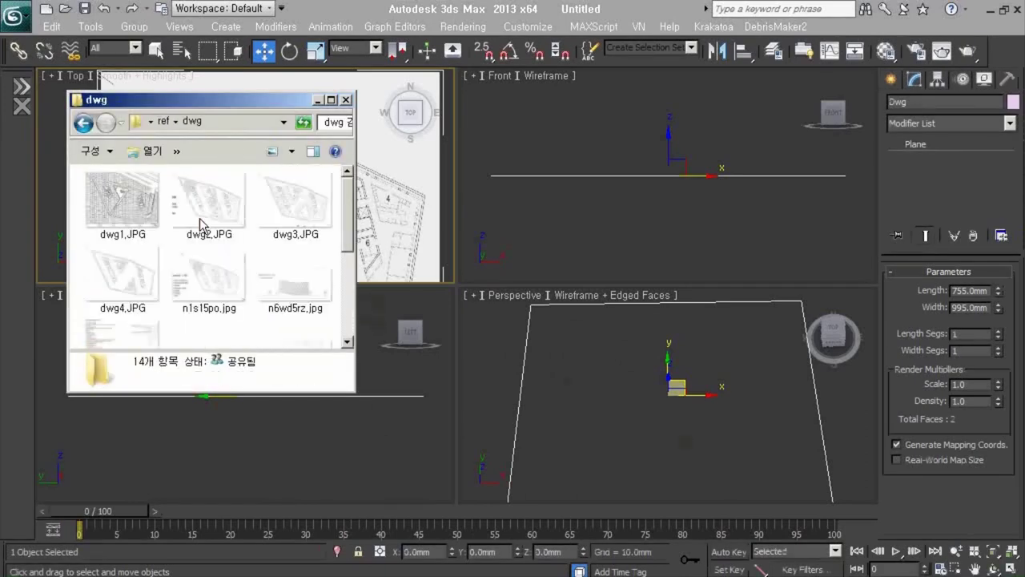
click(305, 219)
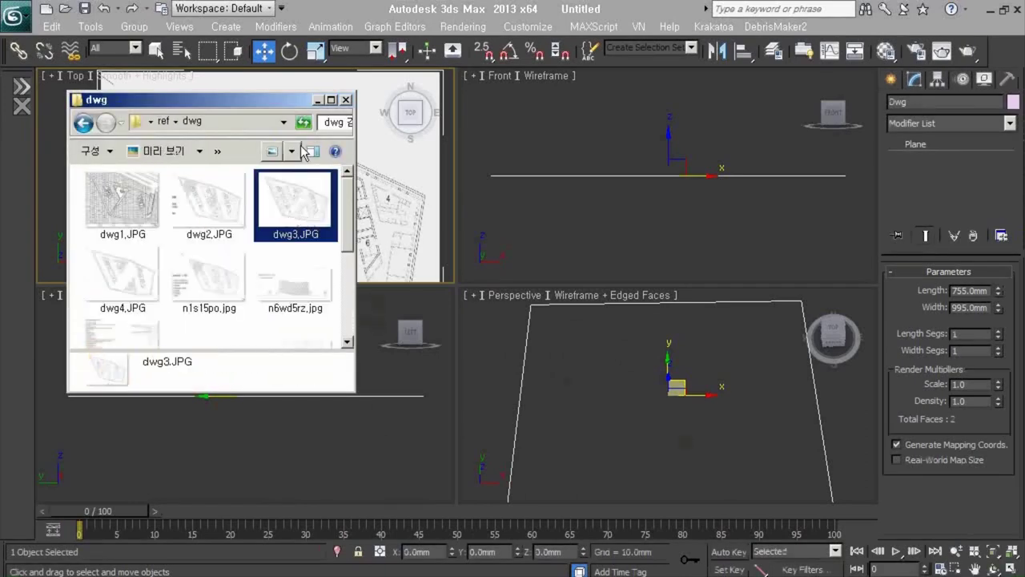
drag(271, 98, 271, 179)
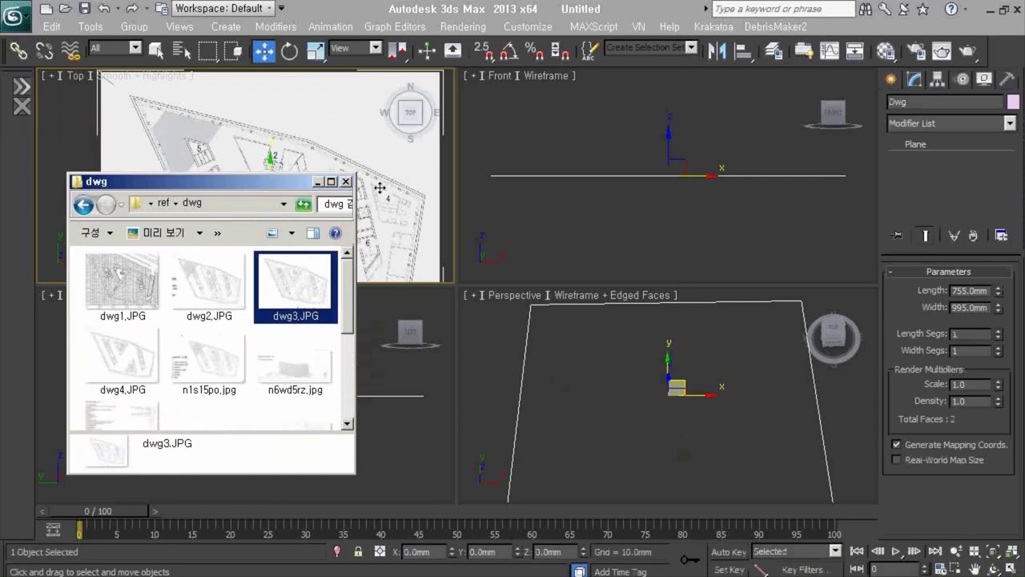
drag(312, 238, 378, 186)
drag(282, 182, 765, 155)
click(209, 188)
scroll(204, 191, up, 4)
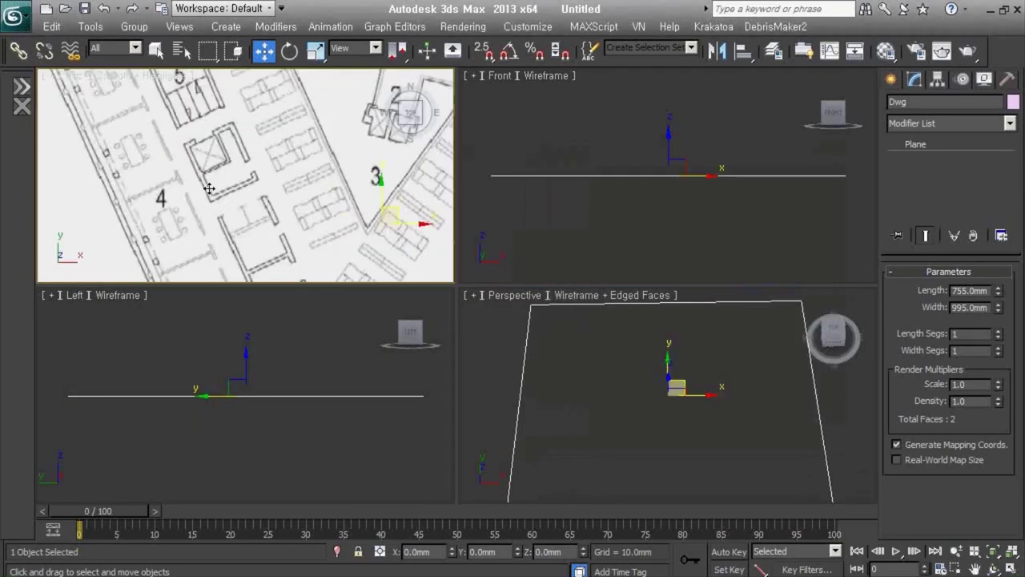
scroll(176, 192, up, 3)
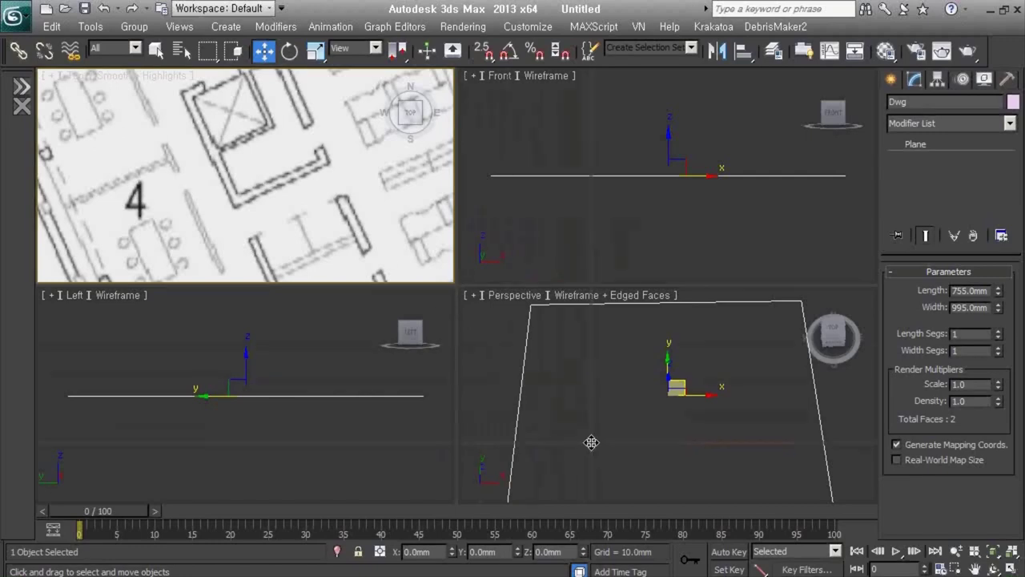
scroll(407, 350, down, 3)
scroll(451, 300, up, 2)
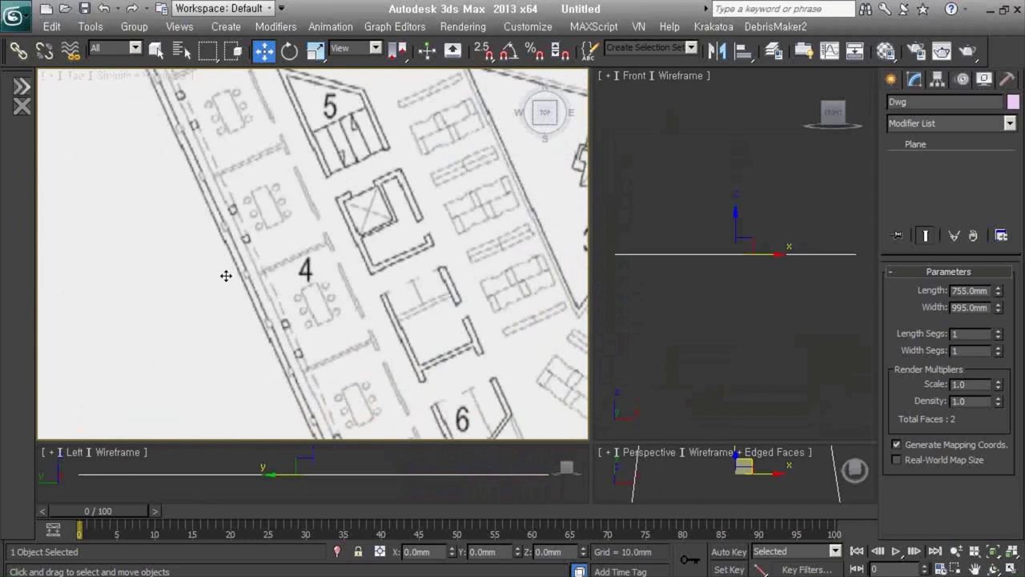
Create a Tape helper across the wall near room 4, measuring 10.827mm.
click(891, 78)
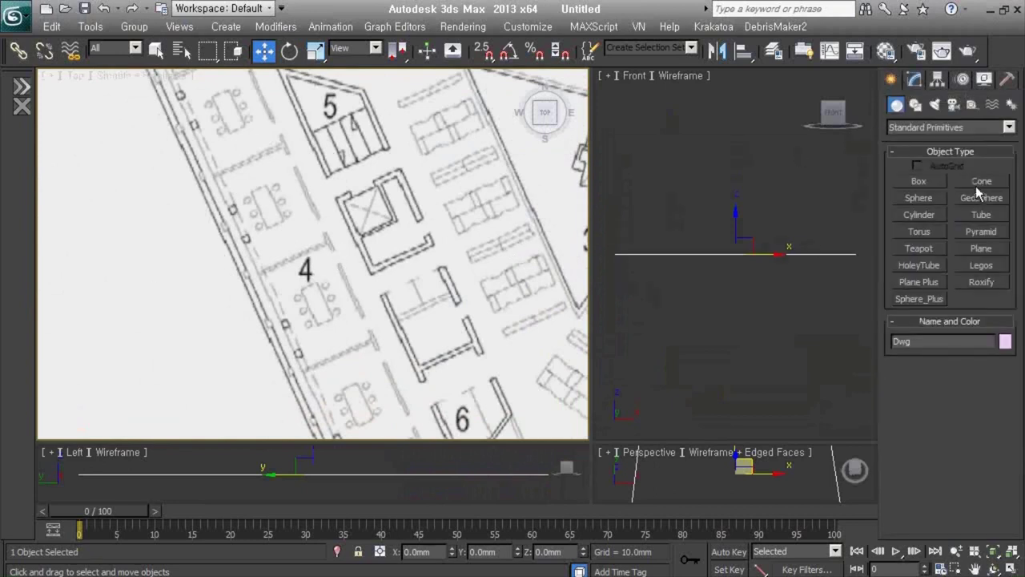
click(973, 106)
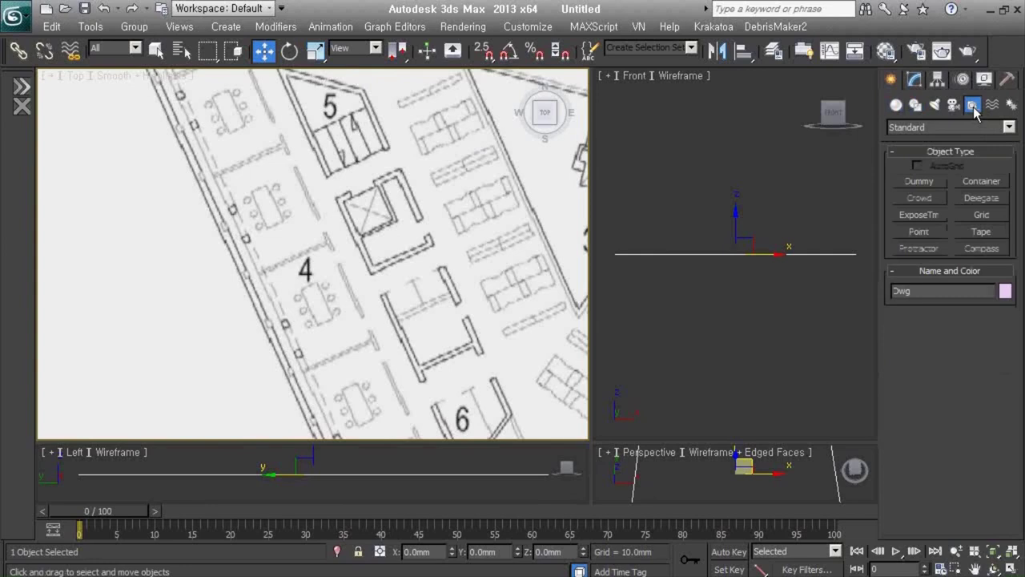
click(988, 234)
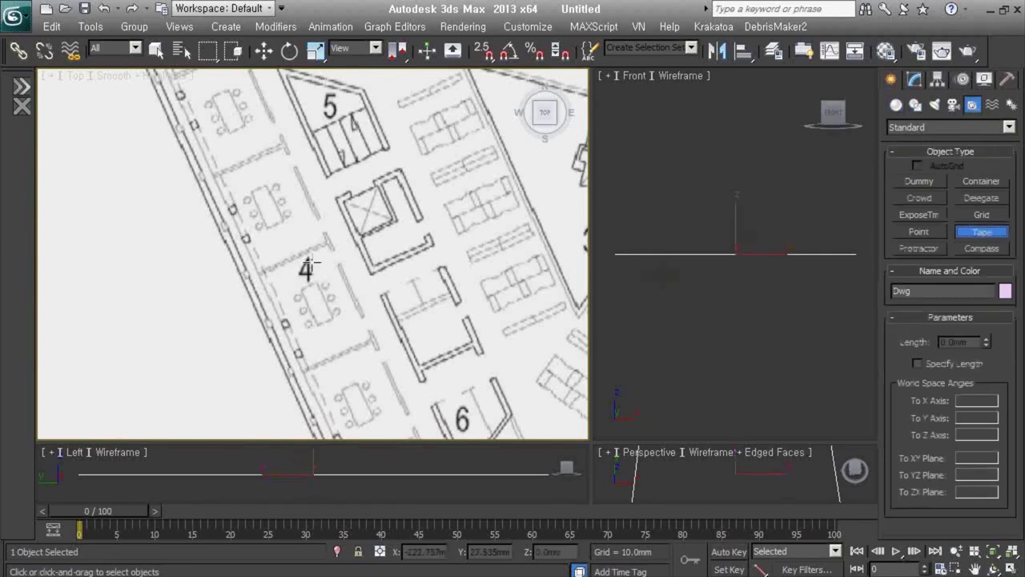
scroll(313, 240, up, 3)
scroll(355, 267, up, 2)
scroll(347, 239, up, 2)
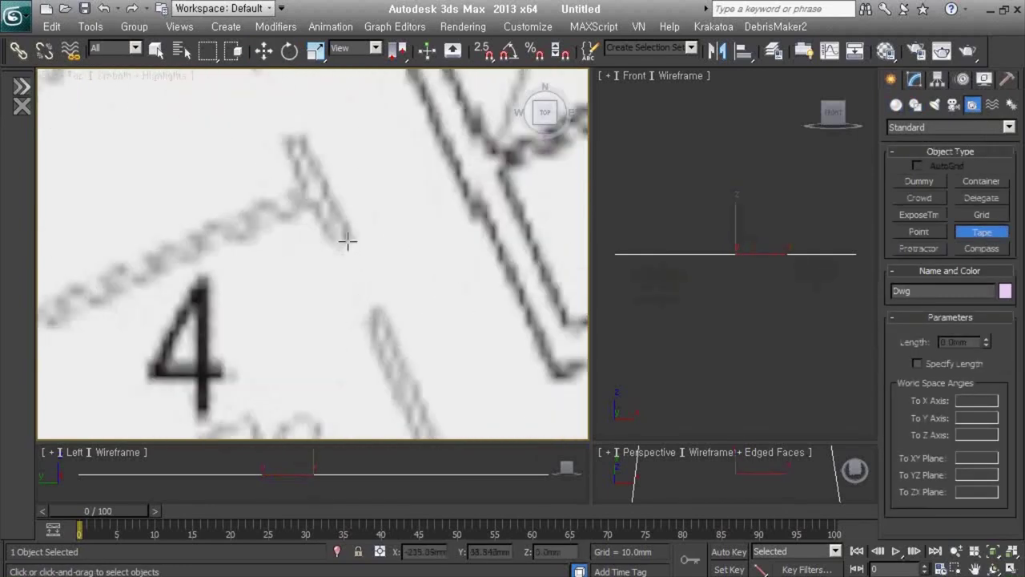
drag(345, 239, 378, 309)
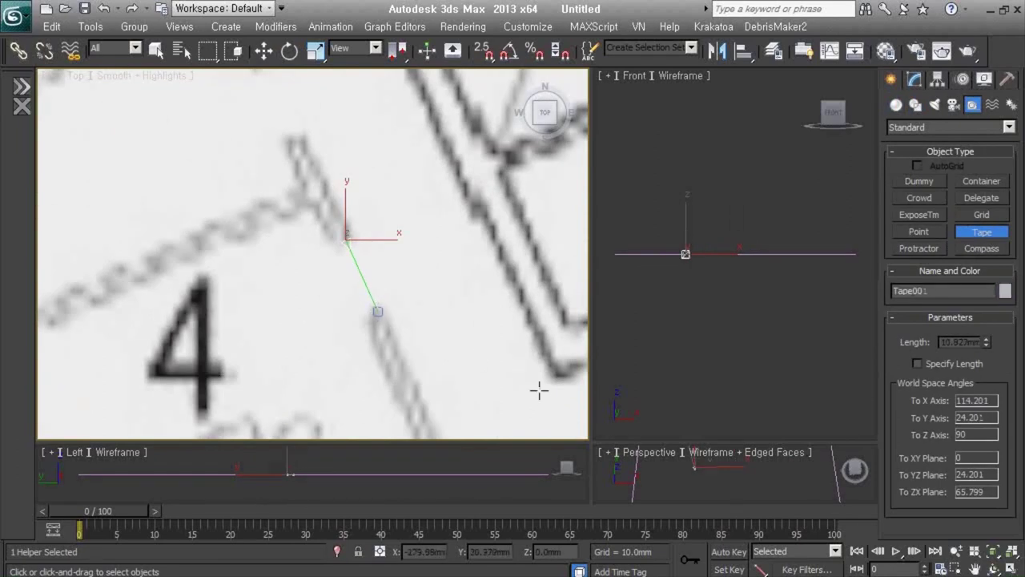
scroll(442, 327, down, 1)
middle_drag(441, 327, 405, 326)
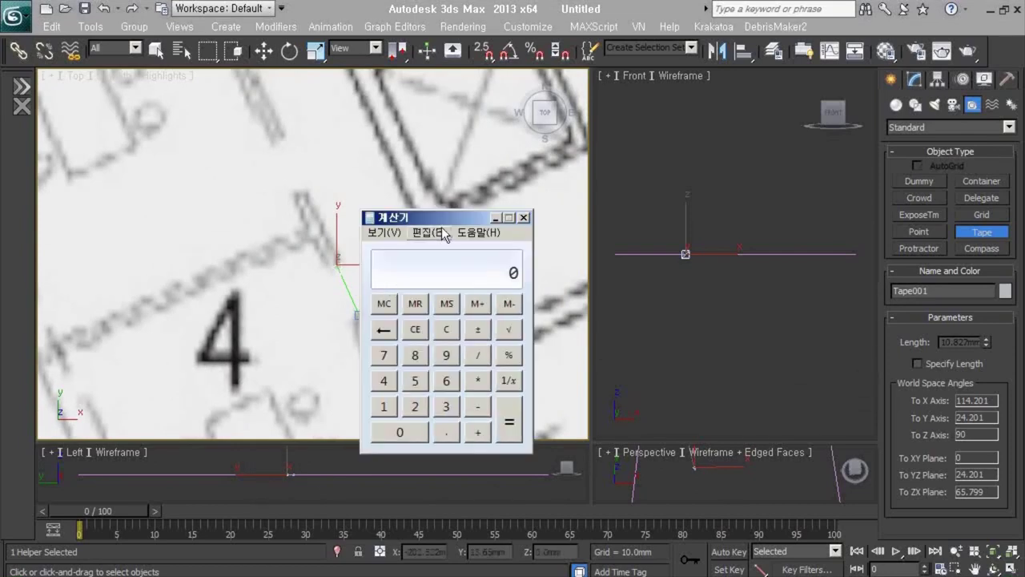
Compute 1000 ÷ 10.827 in Windows Calculator to get the rescale factor 92.36168837166343.
drag(442, 218, 352, 207)
click(301, 390)
double_click(309, 422)
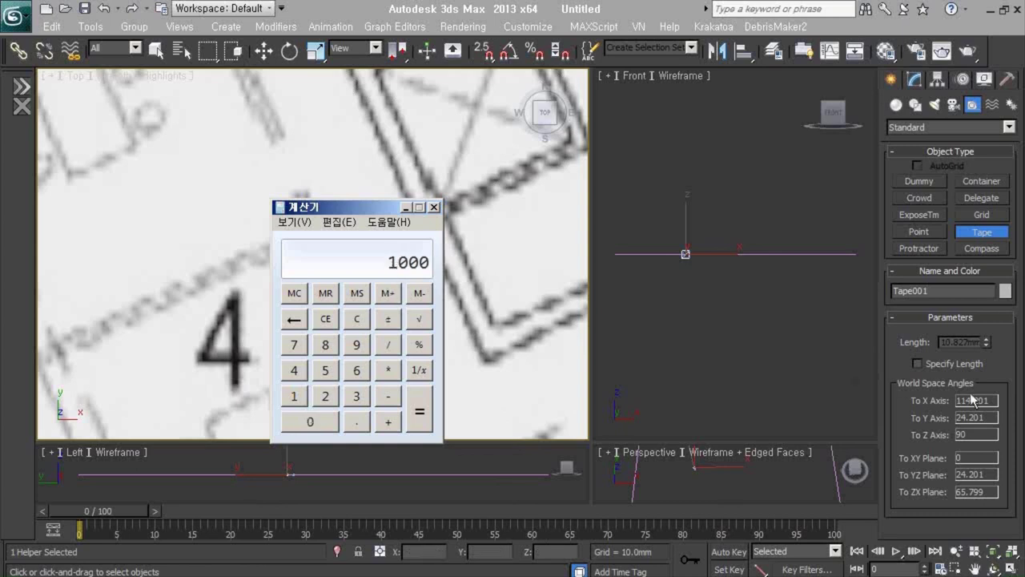
click(388, 346)
click(290, 396)
click(308, 421)
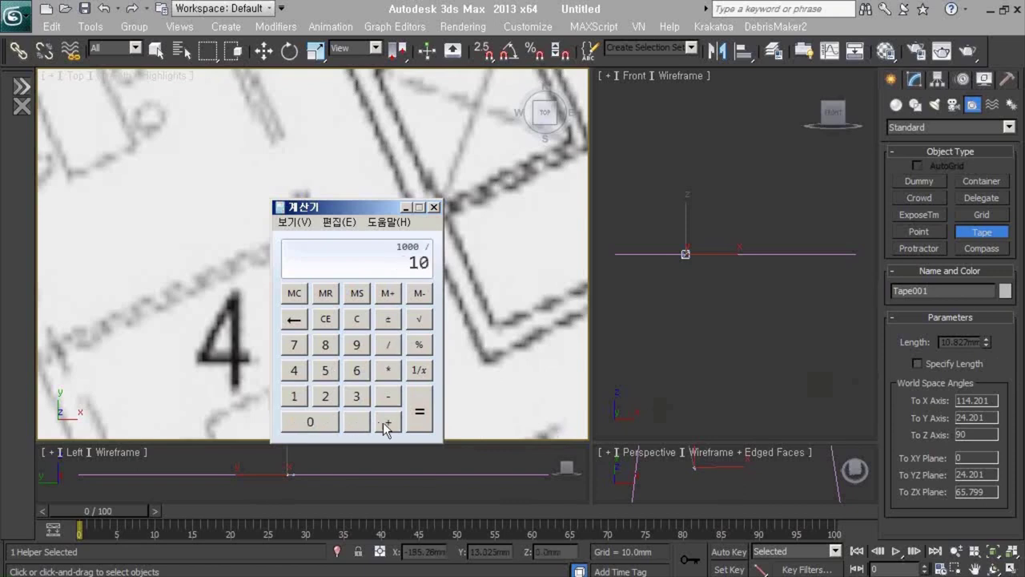
click(366, 423)
click(327, 346)
click(327, 395)
click(298, 352)
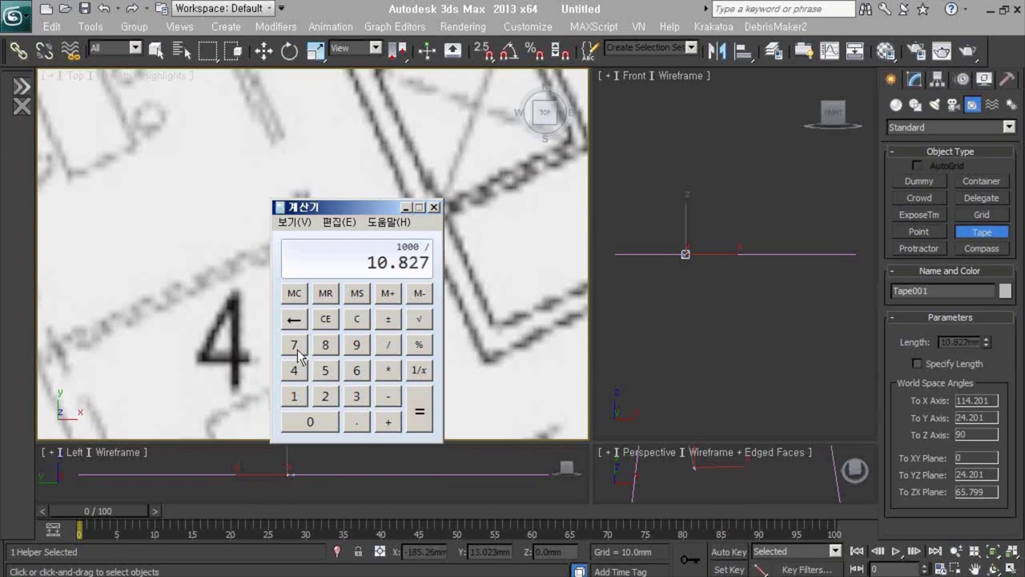
click(416, 417)
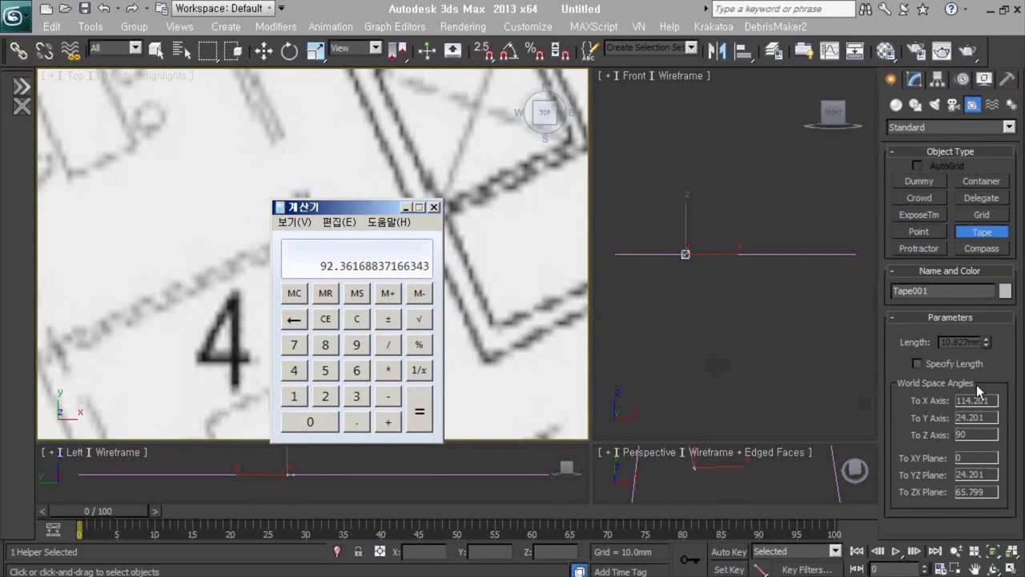
In Rescale World Units with Affect set to Scene, enter scale factor 92.3615.
click(1015, 78)
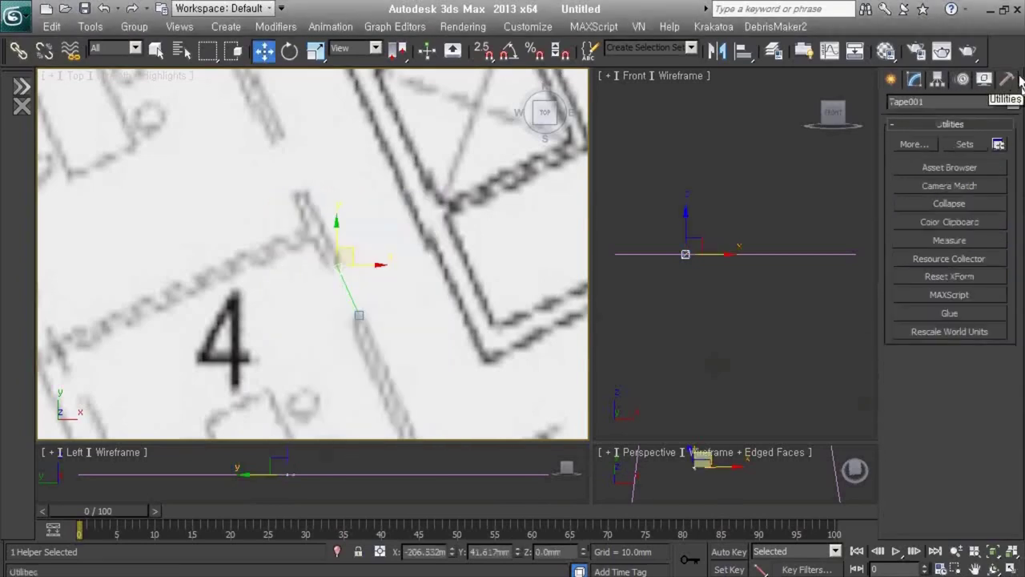
click(911, 147)
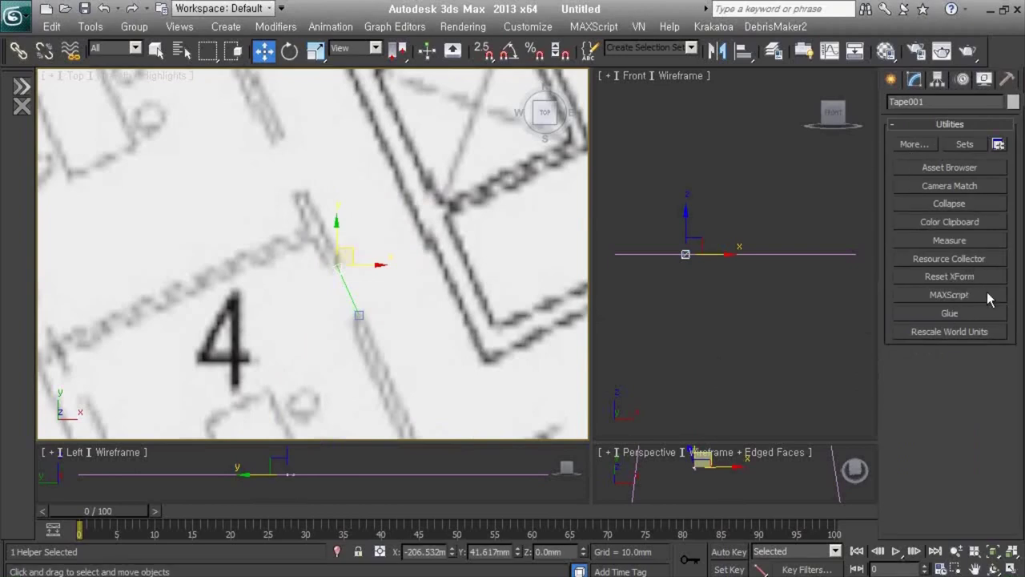
click(961, 332)
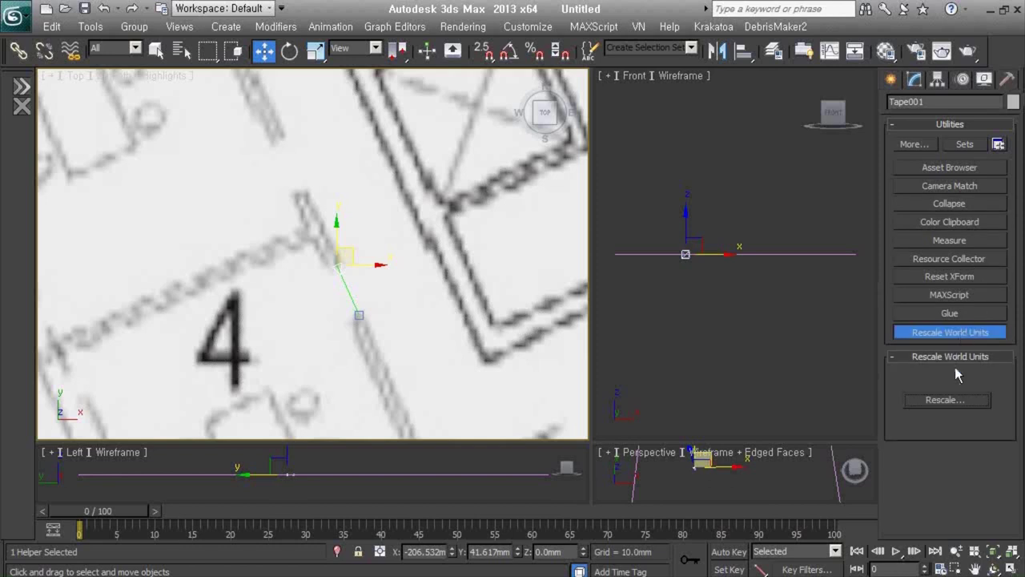
click(953, 403)
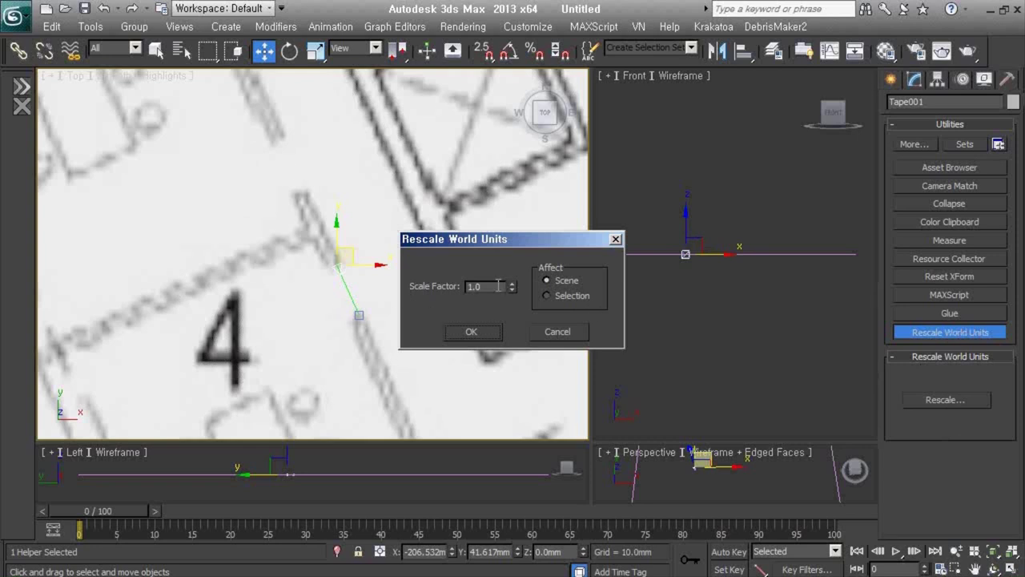
key(alt+Tab)
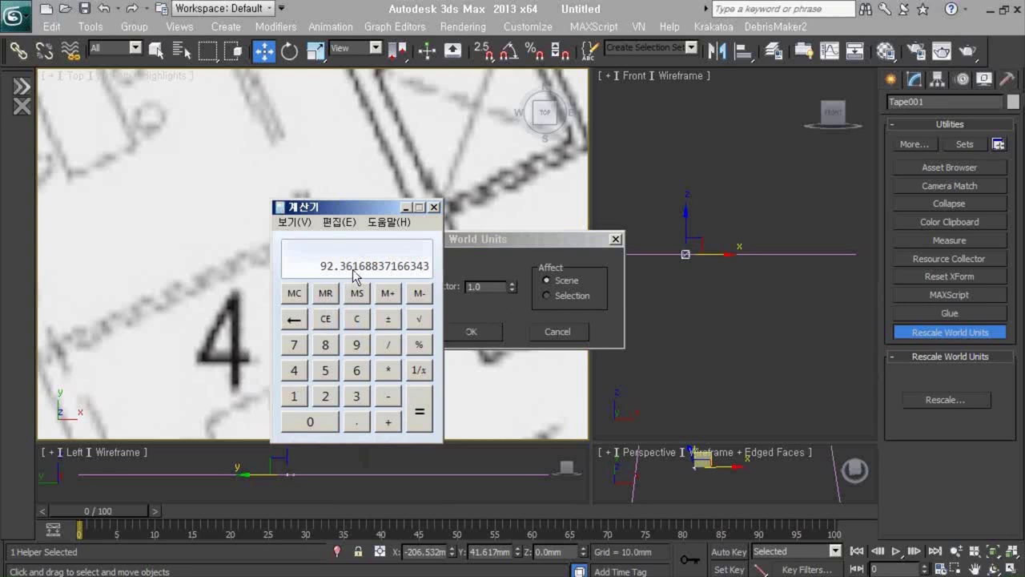
drag(370, 207, 226, 200)
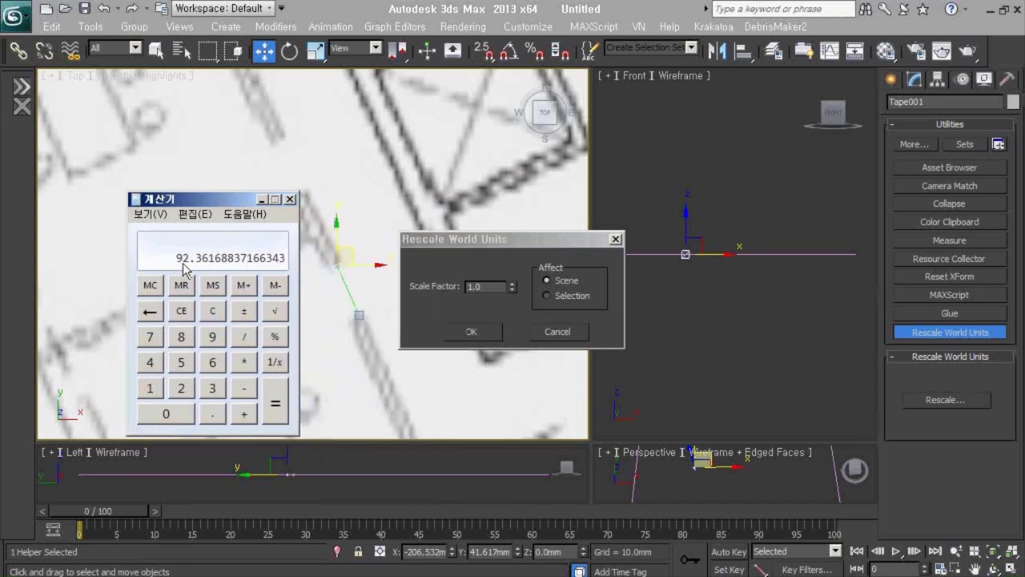
click(455, 290)
text(92.3615)
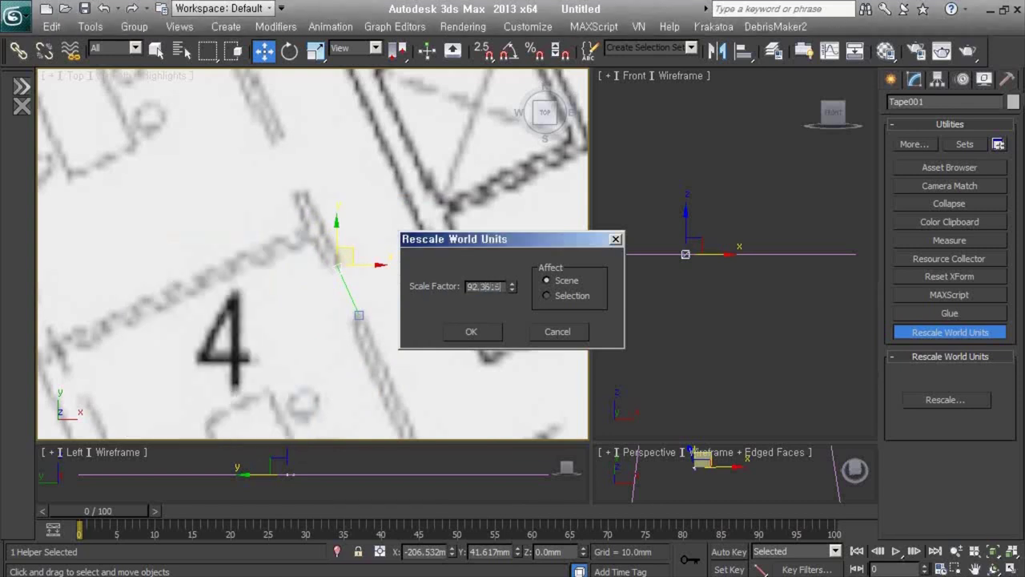
Apply the rescale to the whole scene and pan the plan back to the tape.
click(475, 332)
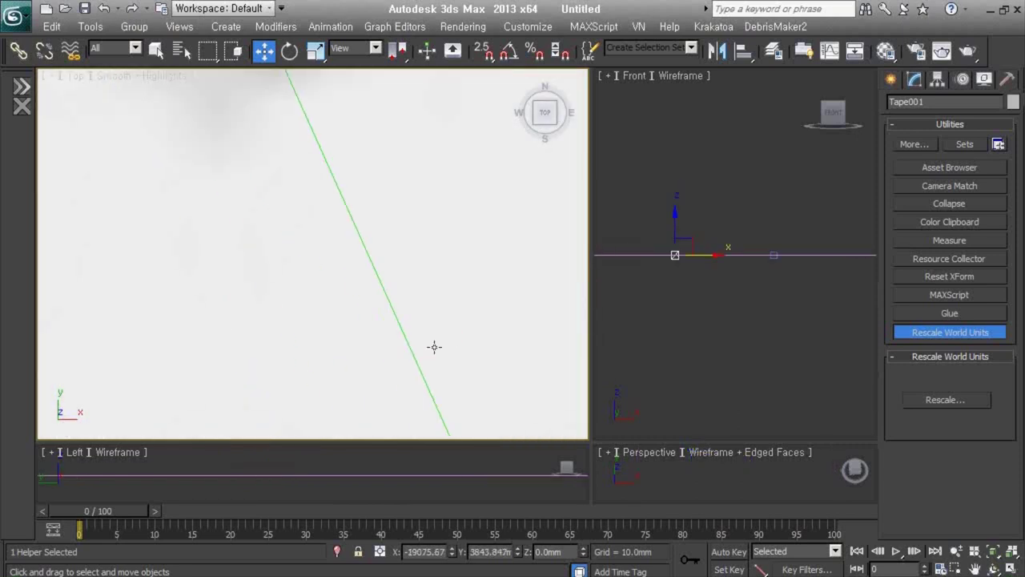
scroll(434, 347, down, 3)
scroll(436, 332, down, 3)
scroll(441, 338, down, 3)
scroll(441, 339, up, 3)
middle_drag(441, 339, 325, 264)
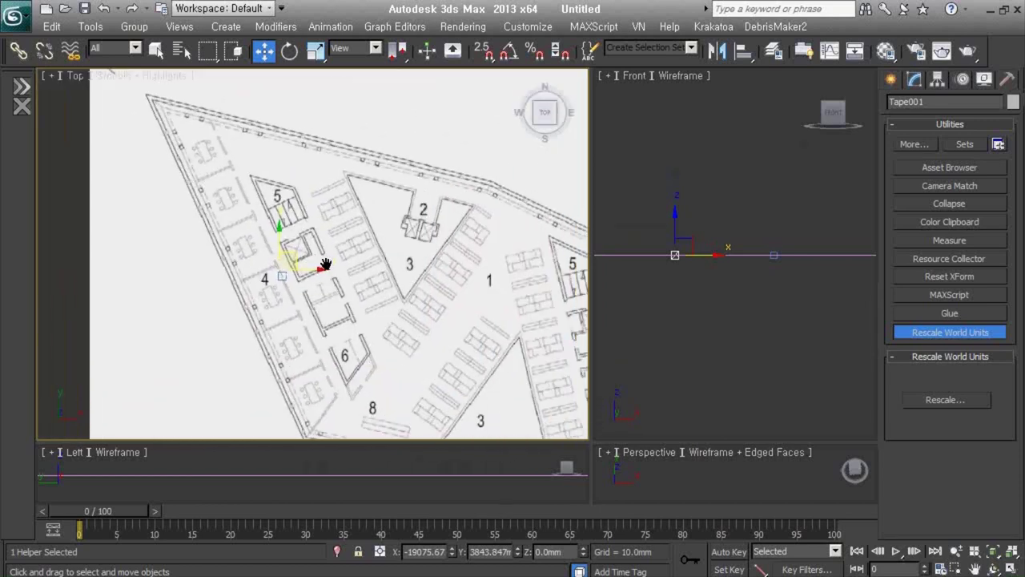
scroll(326, 264, down, 2)
Confirm Tape001 now reads about 1000.012mm, then deselect it.
click(916, 81)
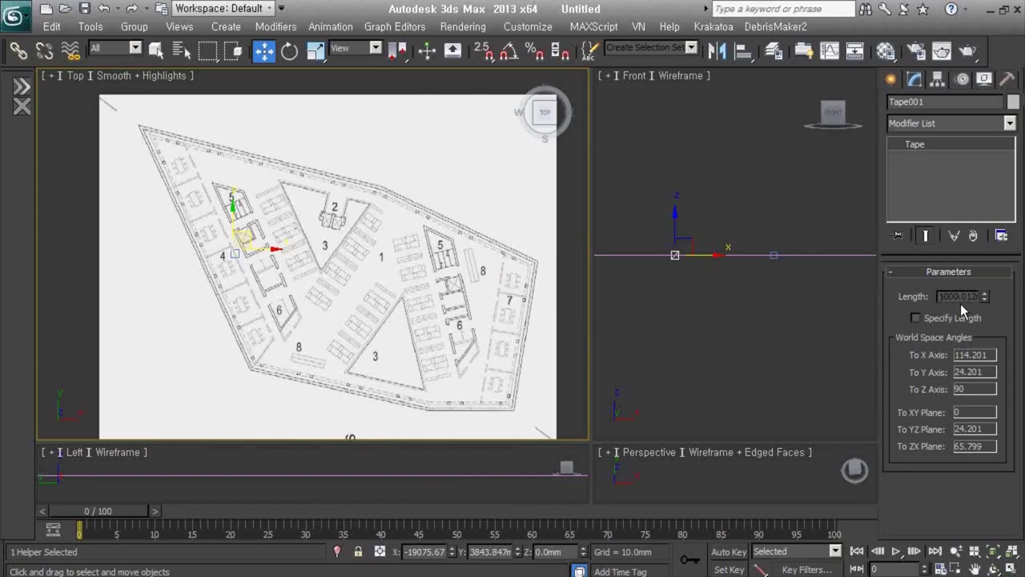
scroll(222, 248, up, 5)
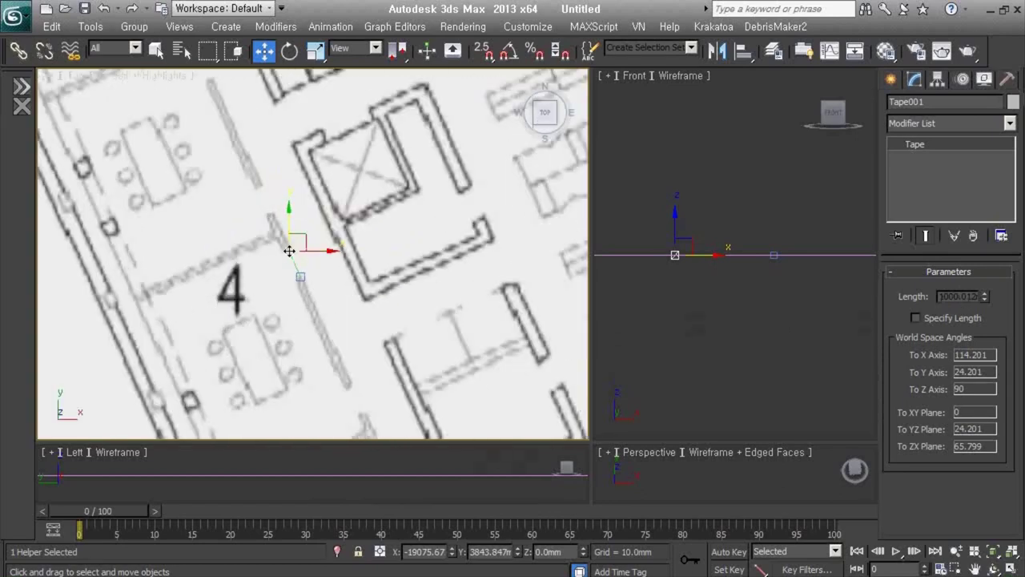
click(344, 275)
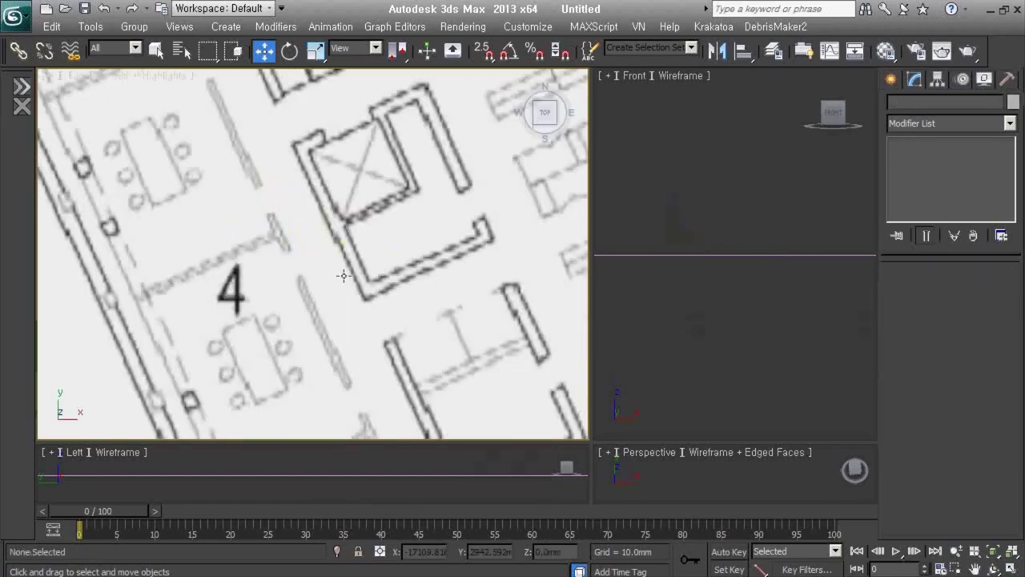
scroll(346, 281, down, 5)
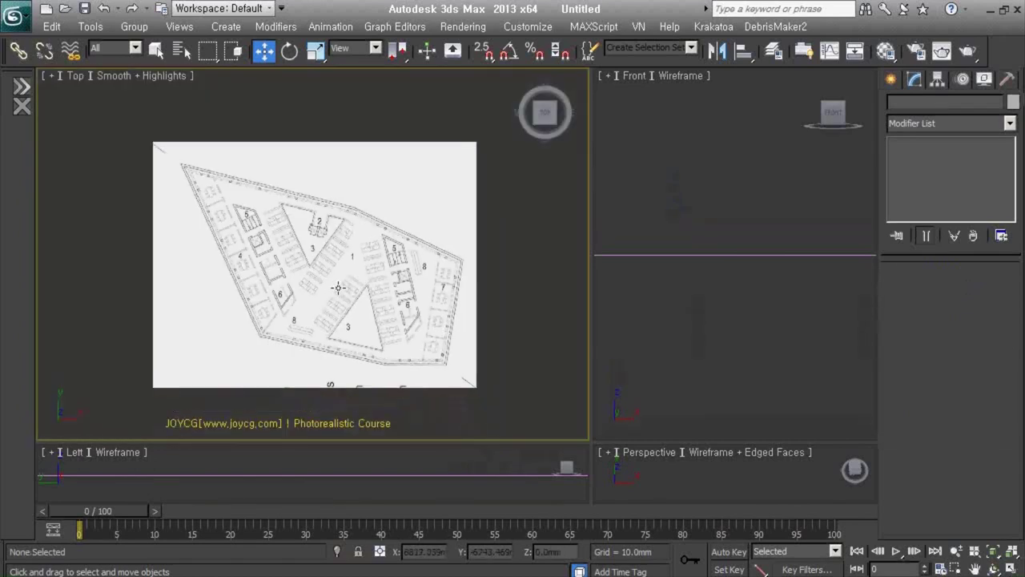
Start a Line spline at an outer wall corner and place a vertex at the top-left corner.
click(891, 79)
click(917, 109)
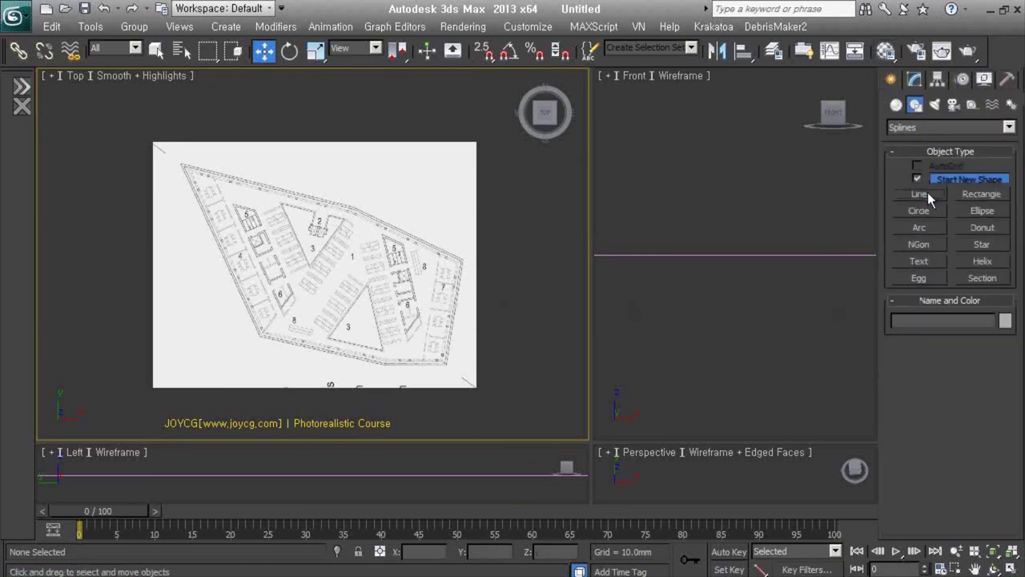
click(918, 194)
scroll(272, 321, up, 3)
scroll(269, 341, up, 2)
scroll(274, 358, up, 2)
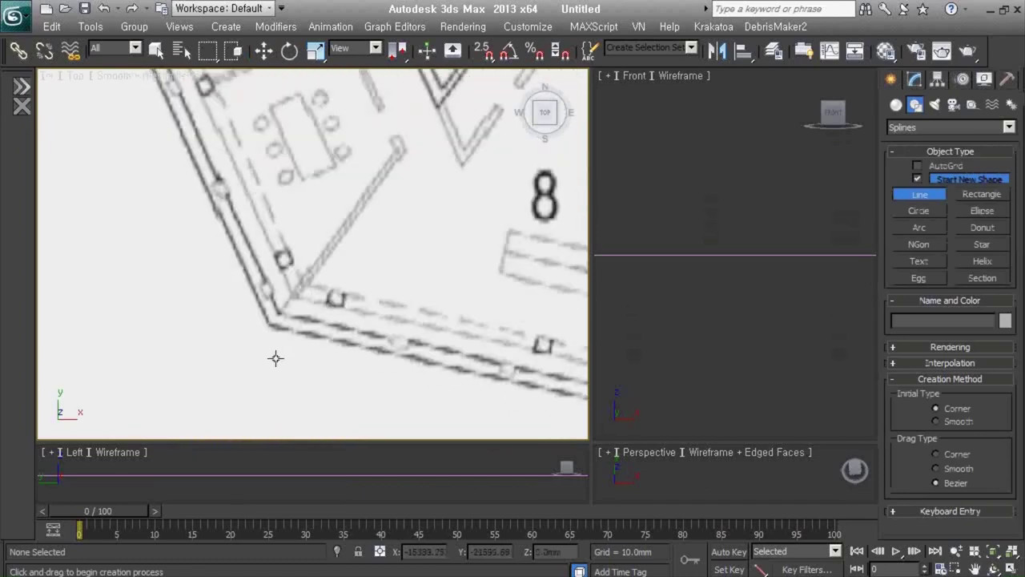
click(267, 325)
scroll(265, 255, down, 3)
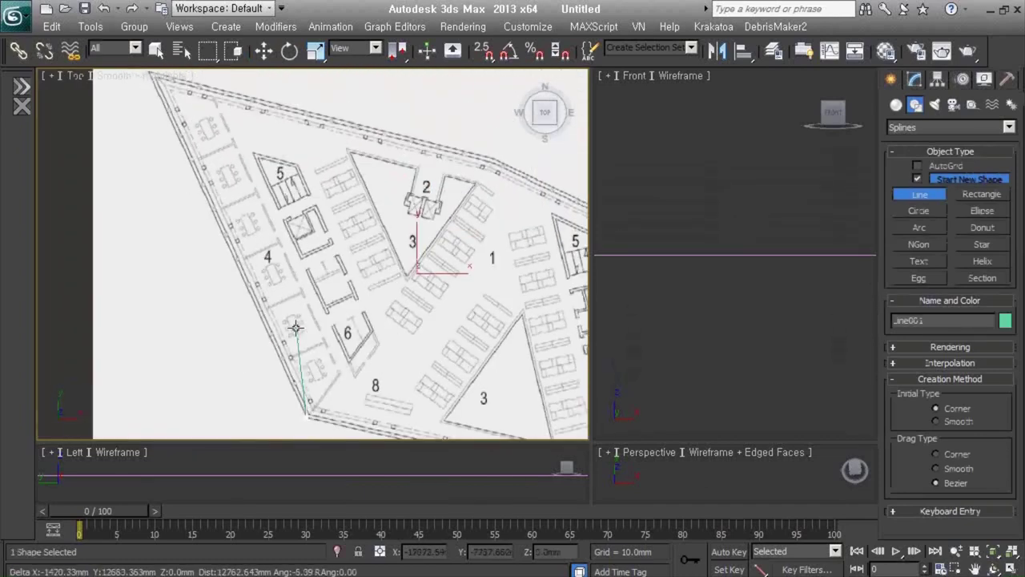
scroll(304, 241, down, 3)
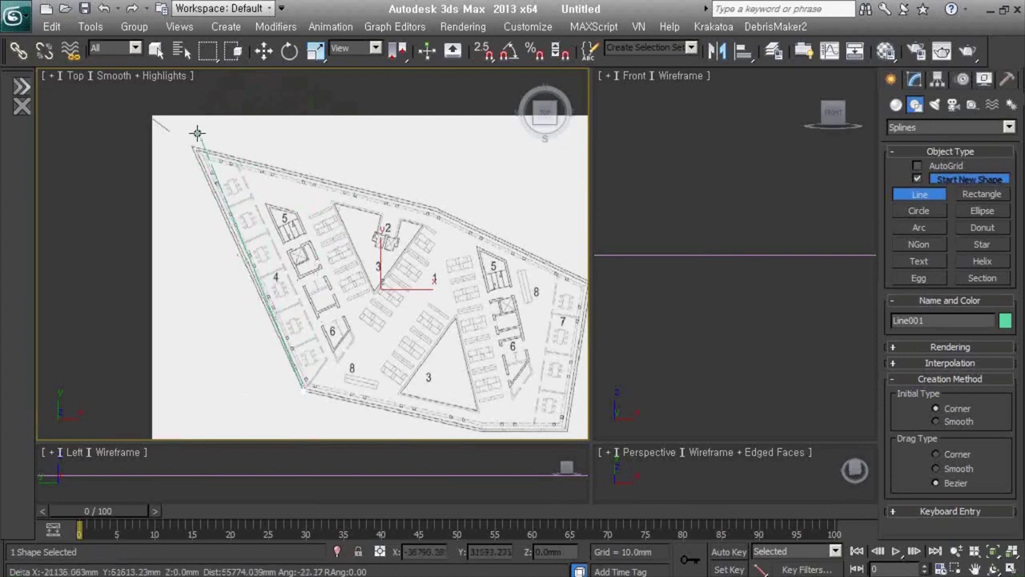
scroll(202, 137, up, 4)
scroll(208, 154, up, 2)
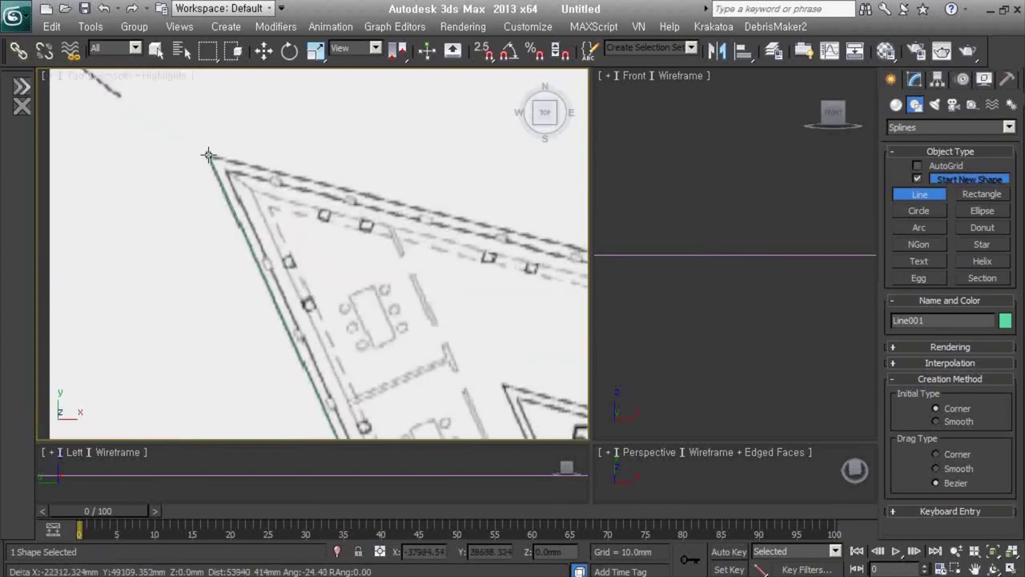
click(208, 154)
Add vertices at the right and bottom-right corners, then close the spline at the start vertex.
scroll(400, 258, down, 3)
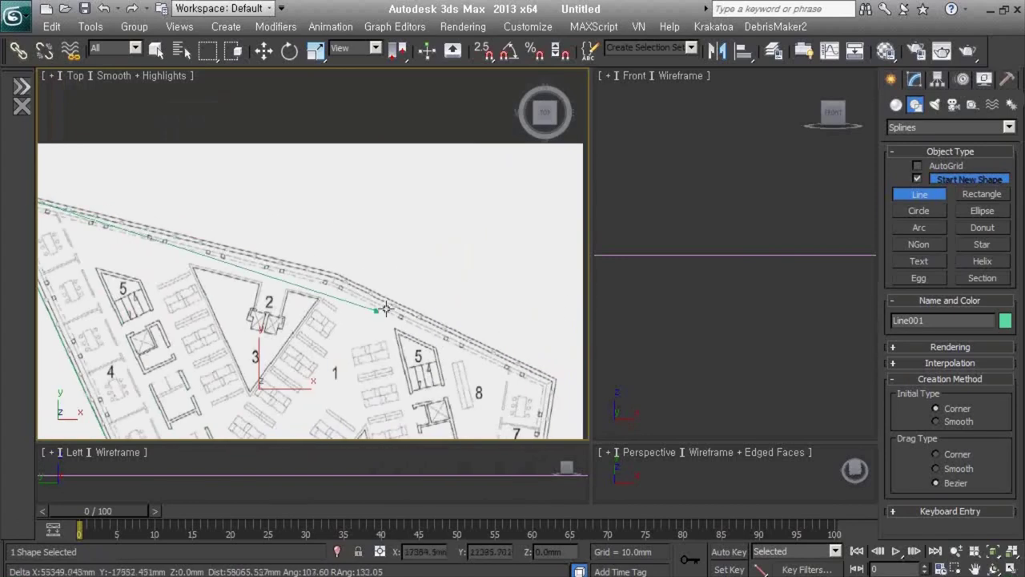
scroll(334, 275, up, 5)
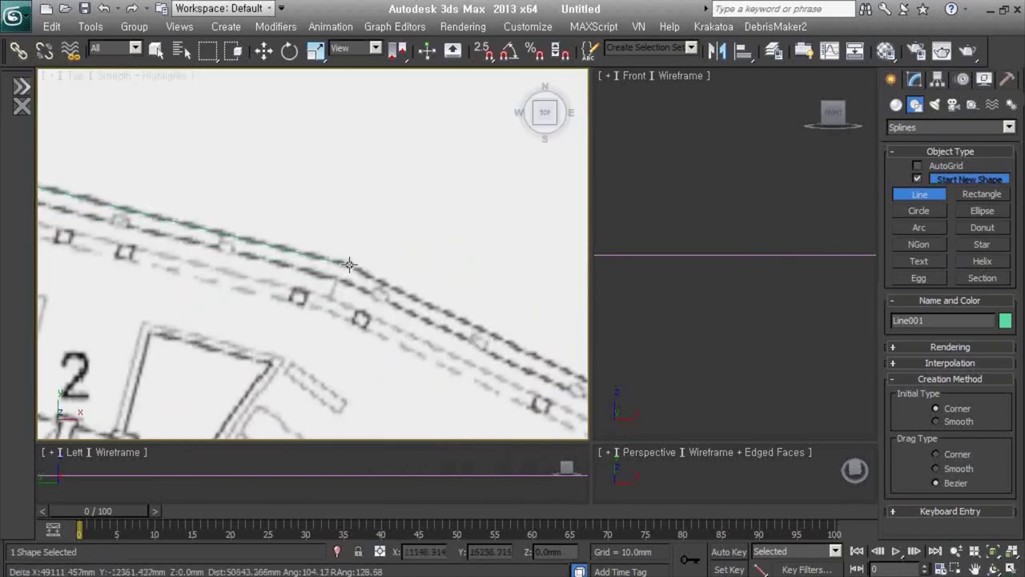
scroll(349, 264, down, 2)
scroll(349, 265, down, 3)
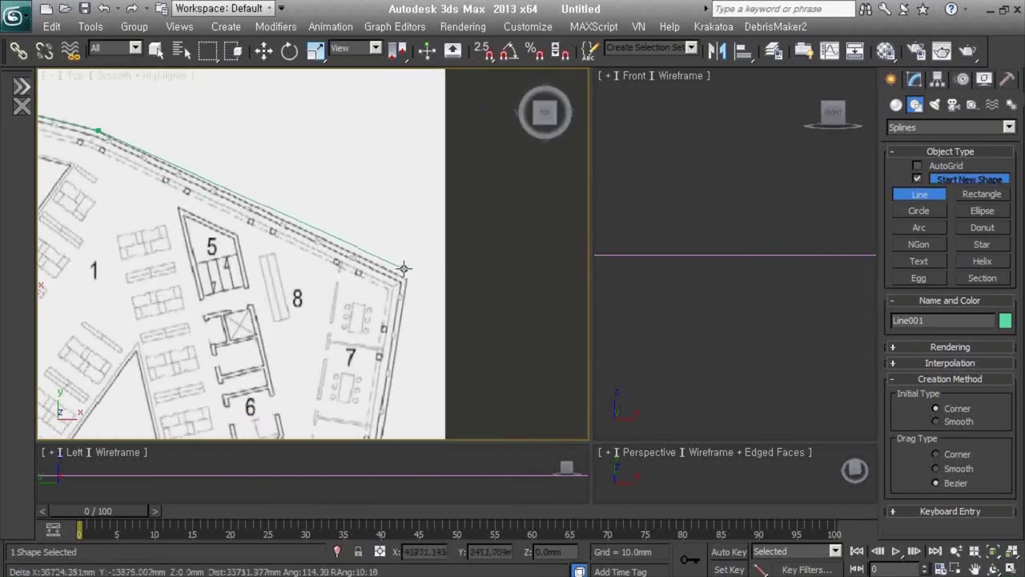
scroll(402, 201, up, 5)
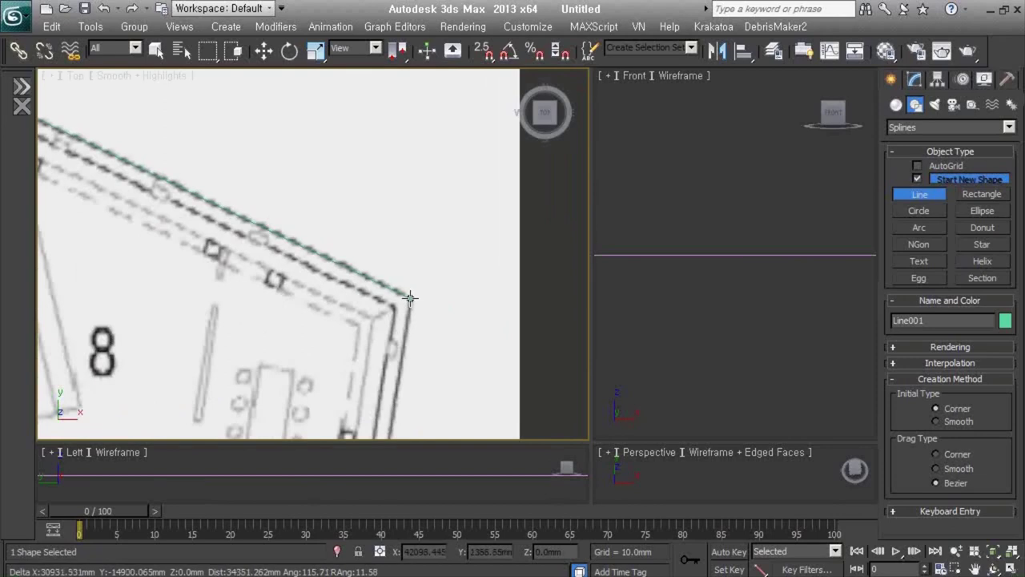
click(410, 298)
key(i)
key(i)
key(i)
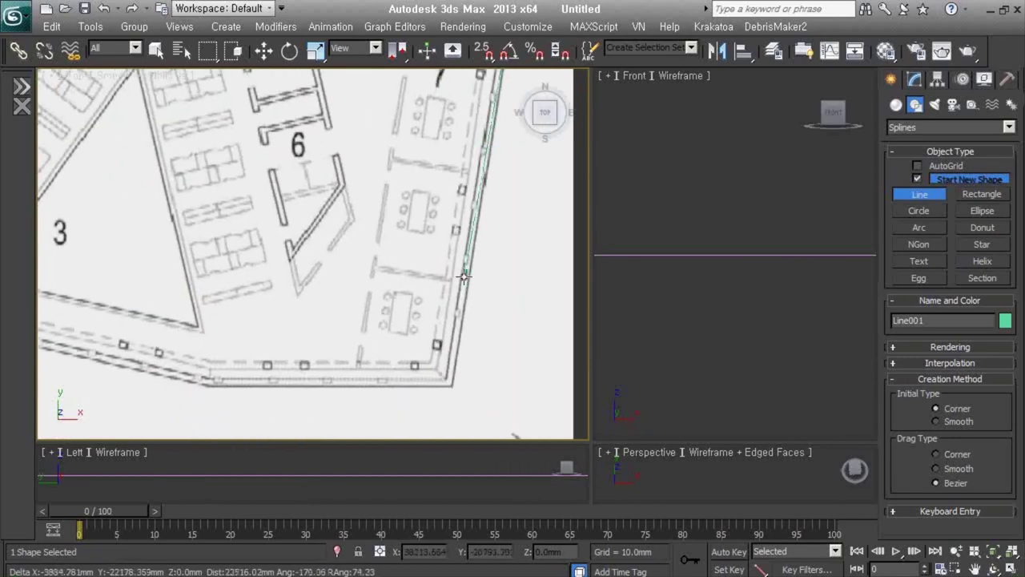
key(i)
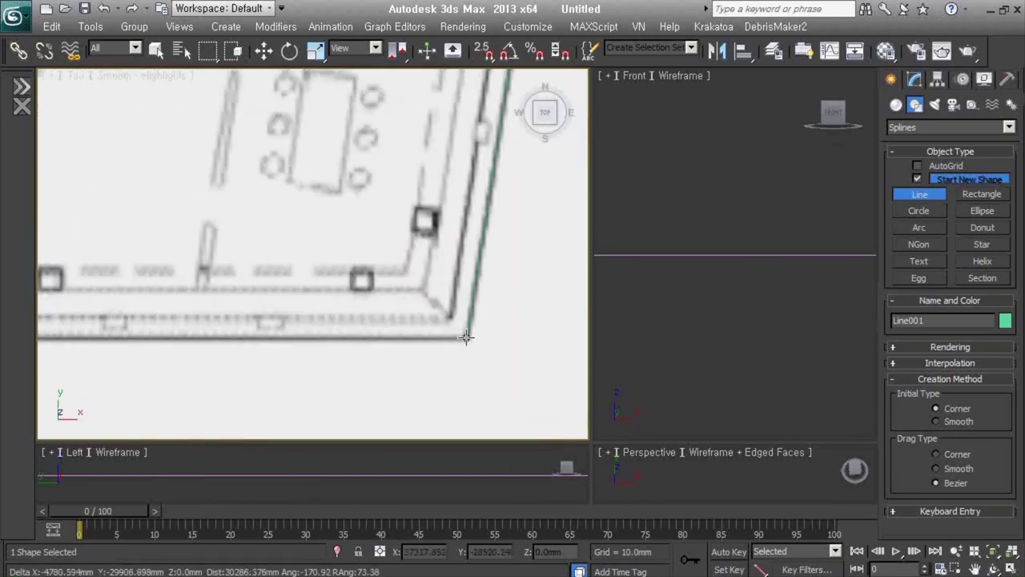
click(467, 335)
key(i)
scroll(283, 334, down, 5)
scroll(348, 347, up, 4)
scroll(353, 351, up, 3)
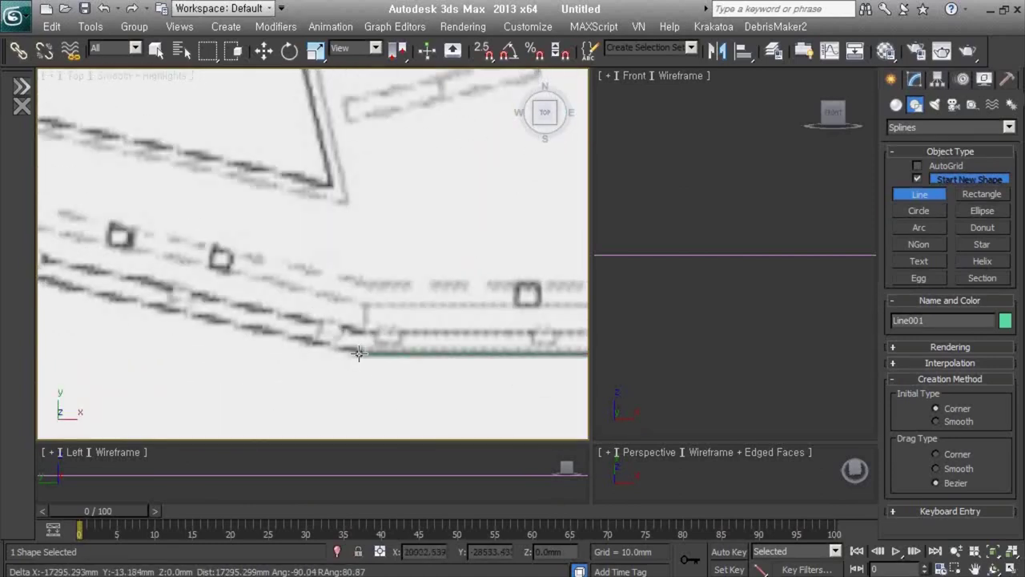
scroll(337, 344, down, 4)
key(i)
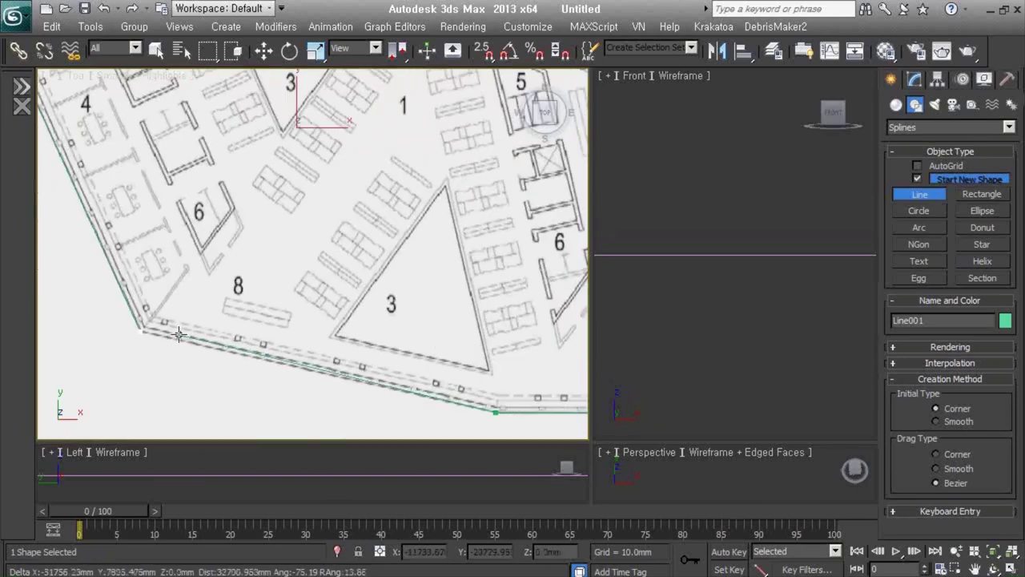
click(140, 335)
click(497, 336)
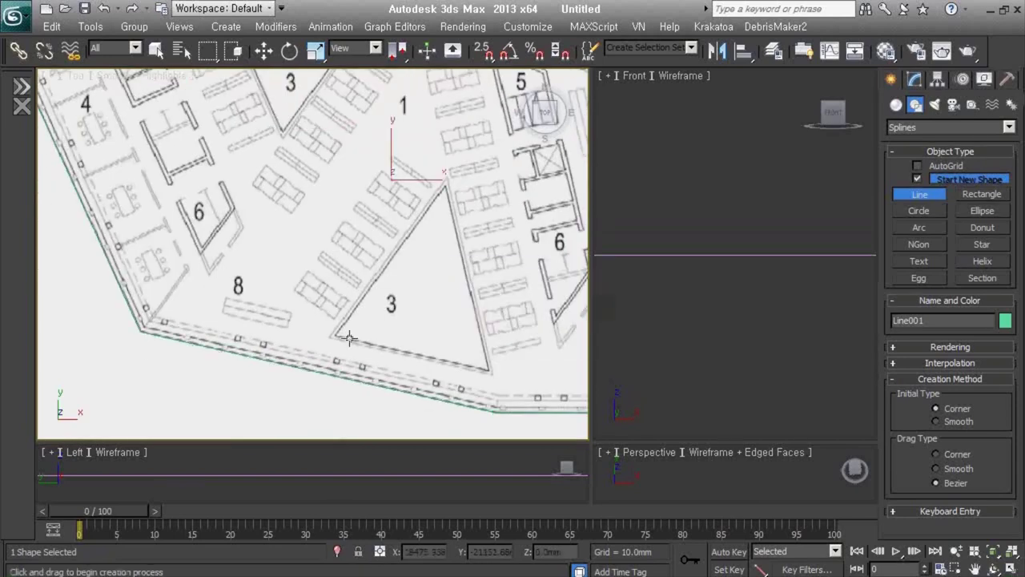
scroll(324, 358, down, 5)
alt+middle_drag(383, 333, 394, 258)
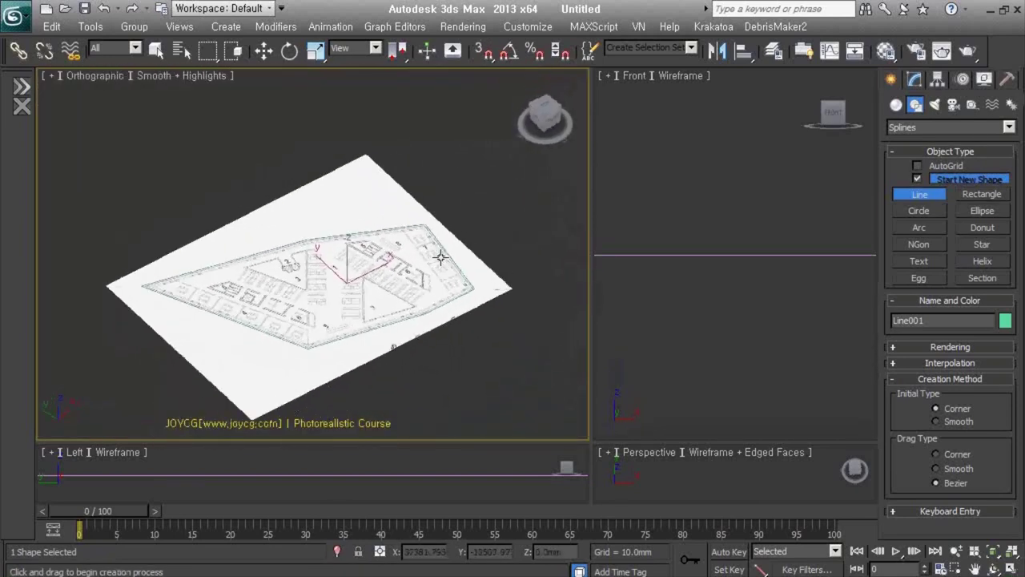
Return to the Top view and rename Line001 to base_spline.
key(t)
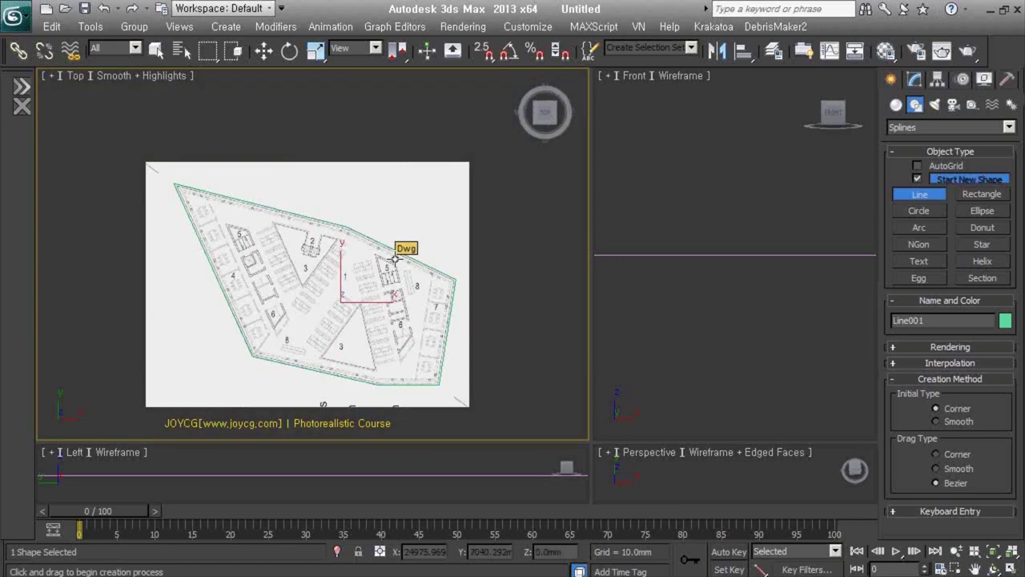
key(w)
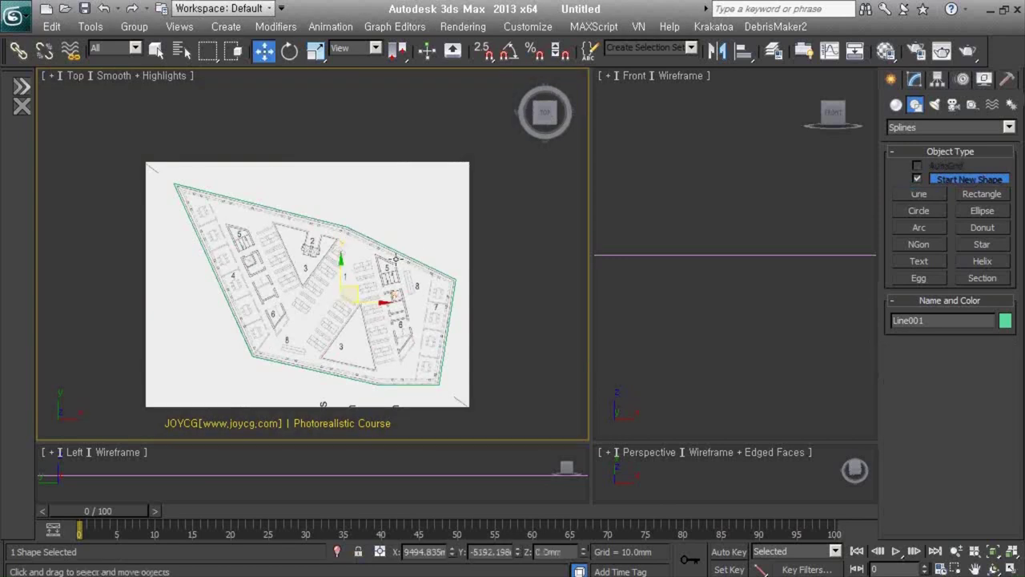
drag(961, 319, 857, 320)
text(base)
Select the Dwg floor-plan plane and restore the four viewports to equal size.
middle_drag(321, 293, 334, 298)
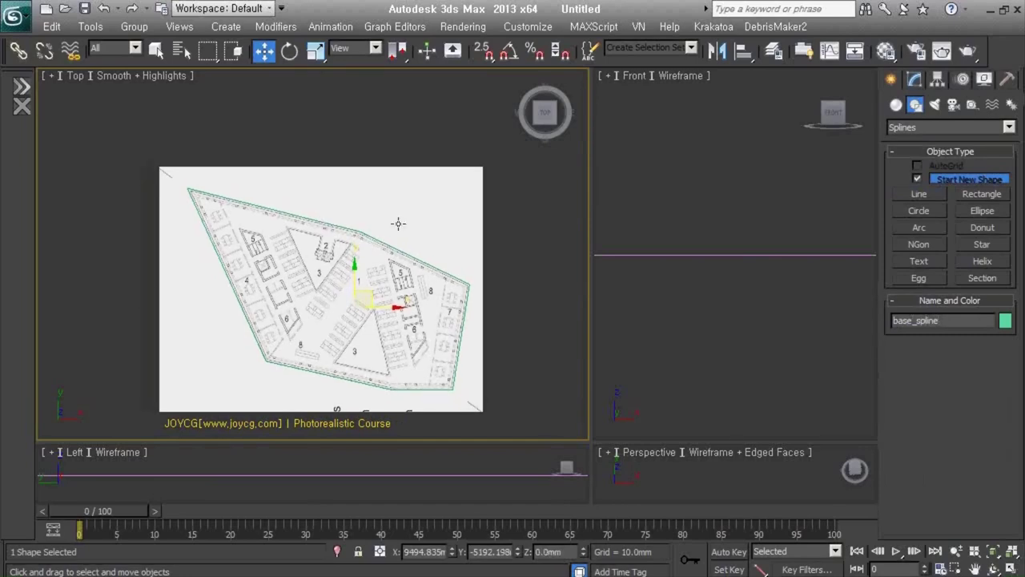
click(398, 221)
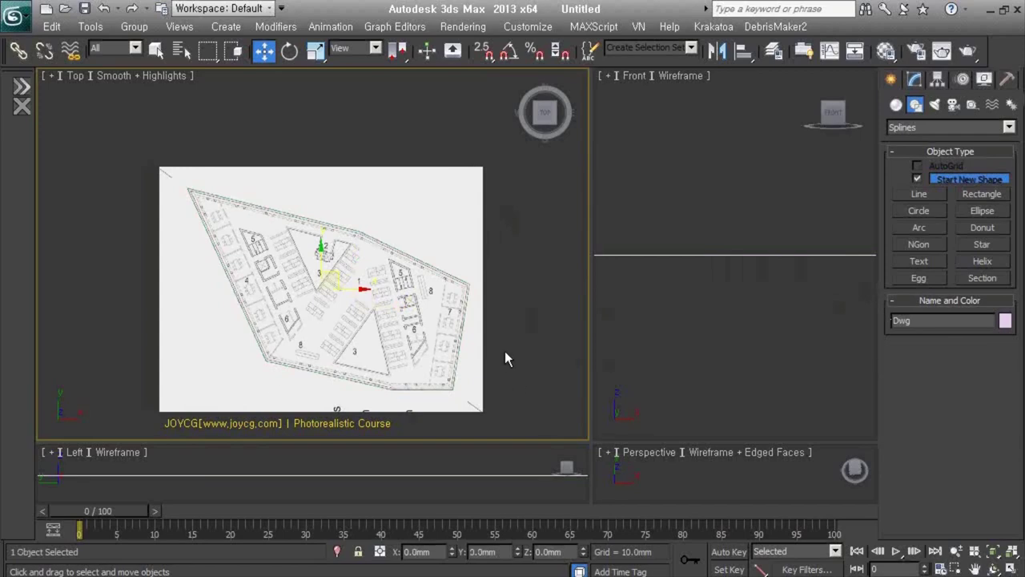
drag(593, 444, 523, 325)
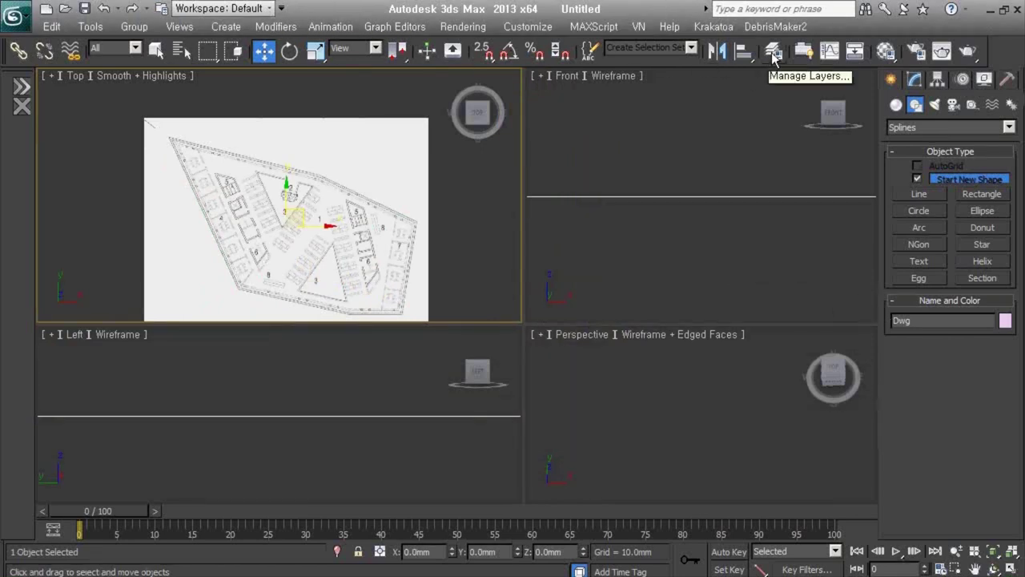
Put the Dwg plane on a new layer named dwg and hide it.
click(773, 53)
drag(163, 422, 175, 301)
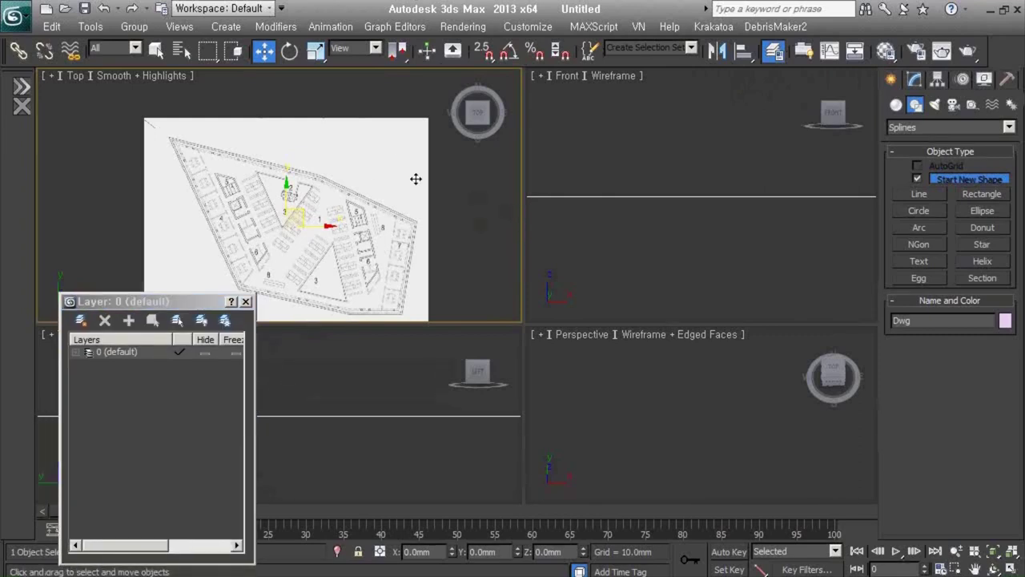
click(81, 322)
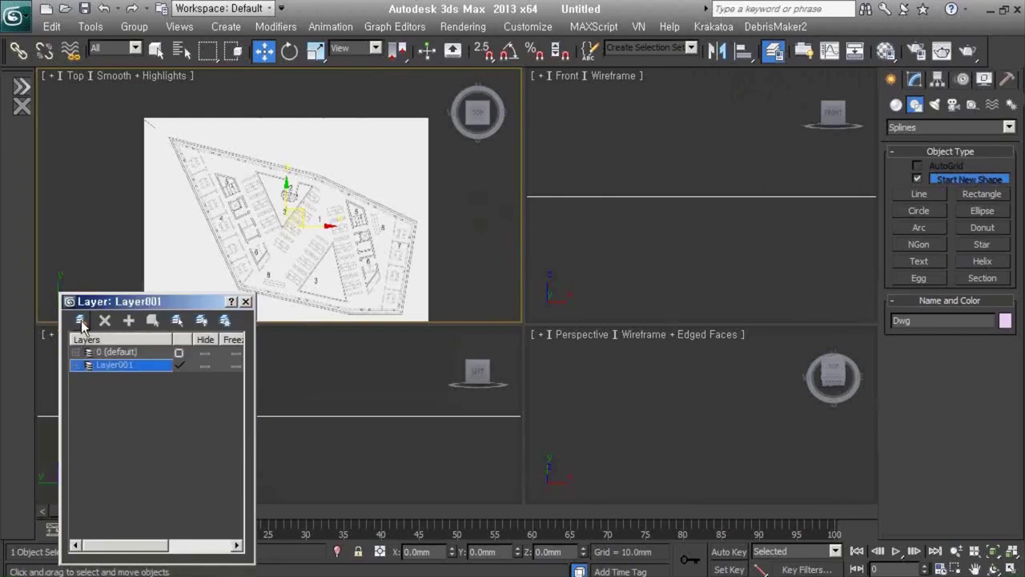
click(122, 370)
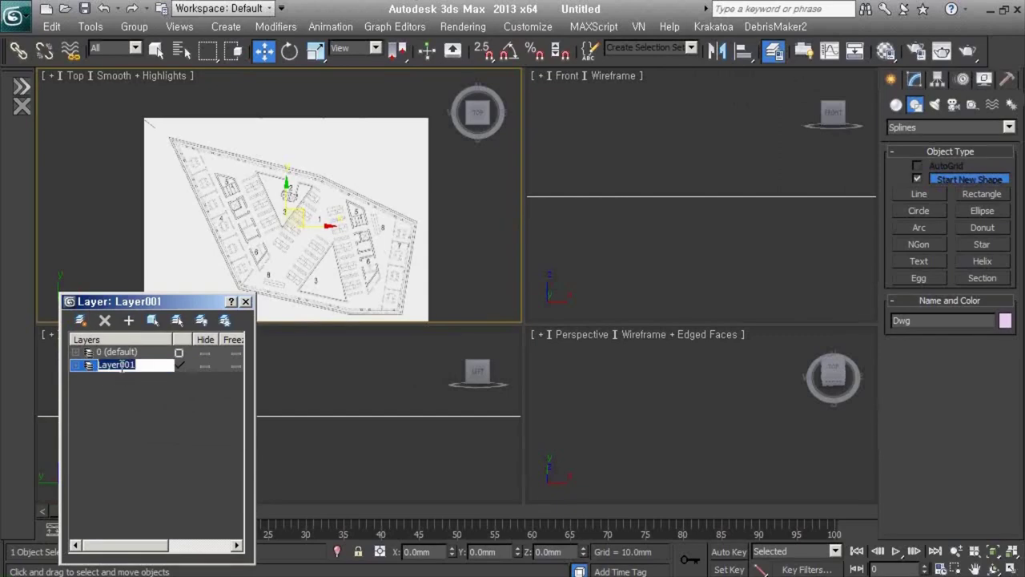
text(dwg)
key(Return)
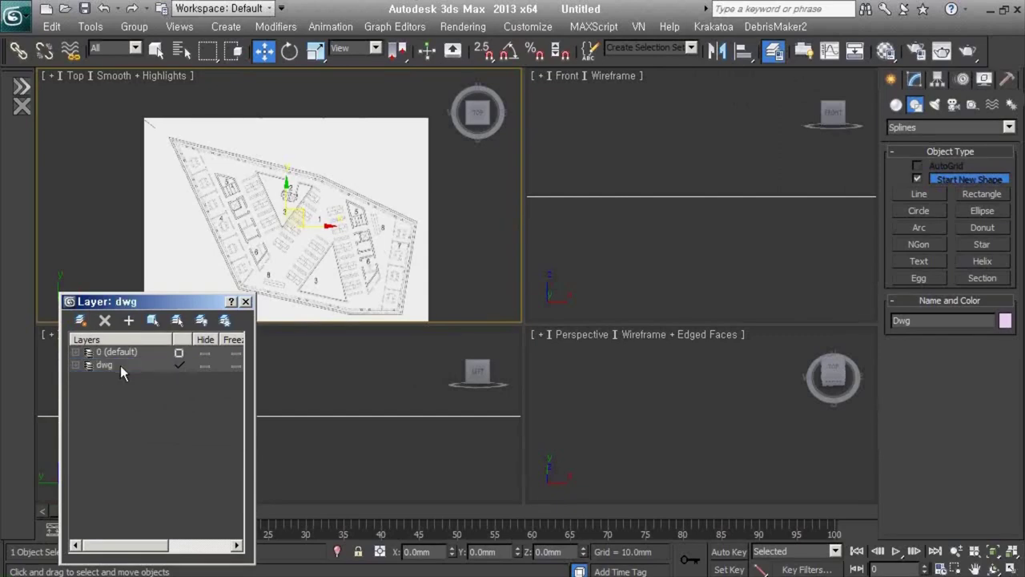
click(208, 365)
Put the outline spline on a new visible layer named base.
drag(302, 131, 249, 199)
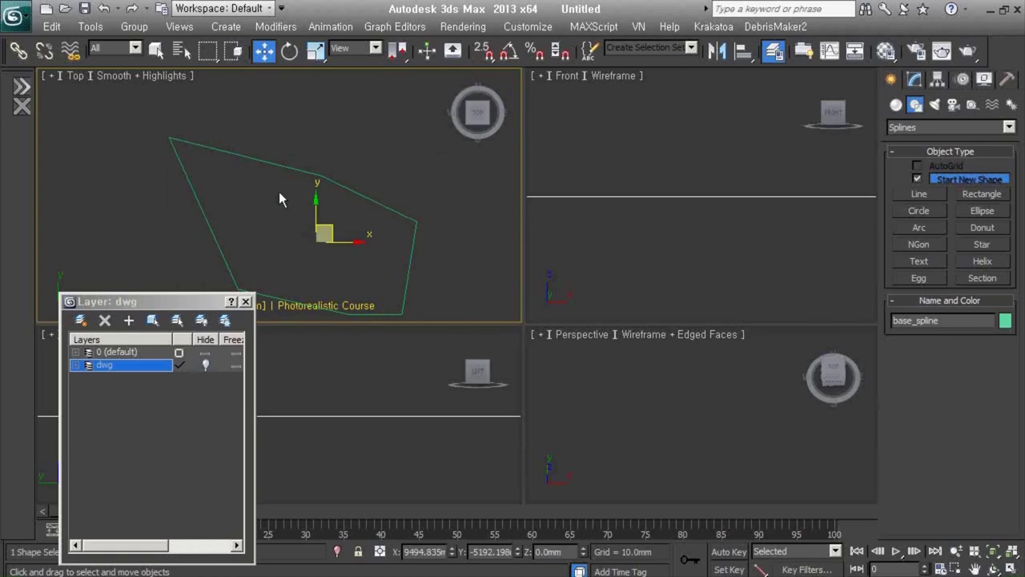
click(82, 328)
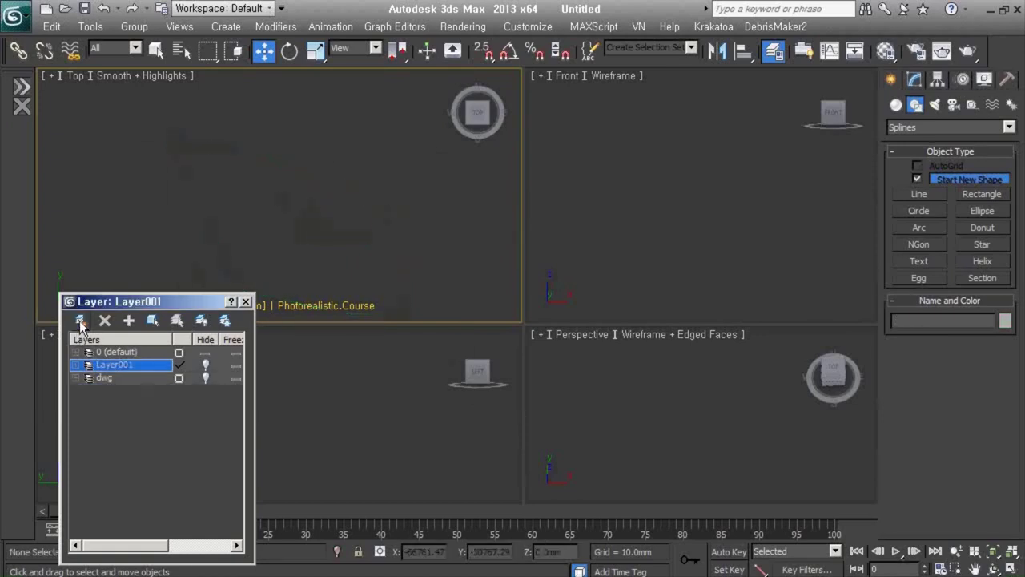
right_click(118, 369)
click(133, 376)
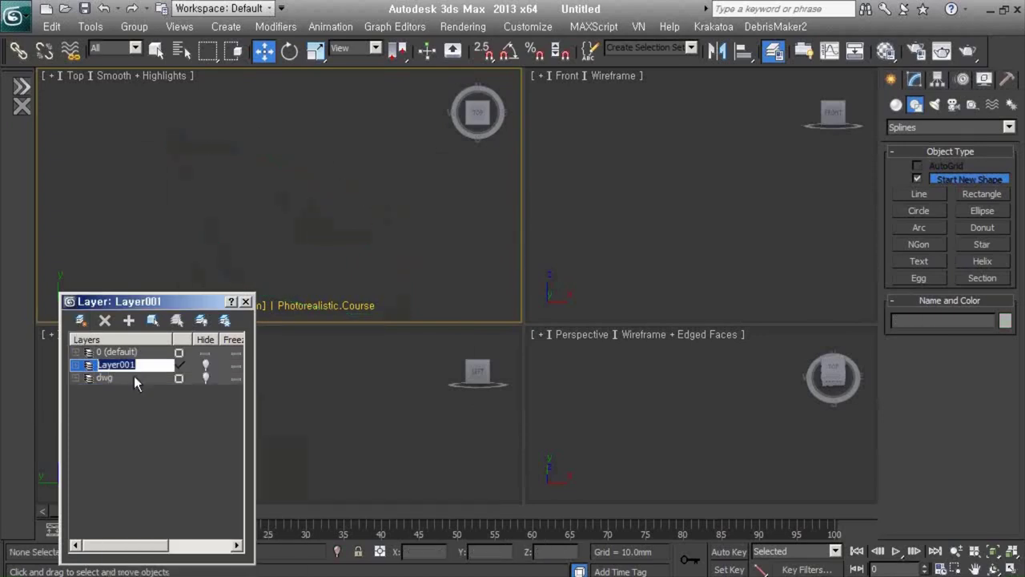
text(base)
key(Return)
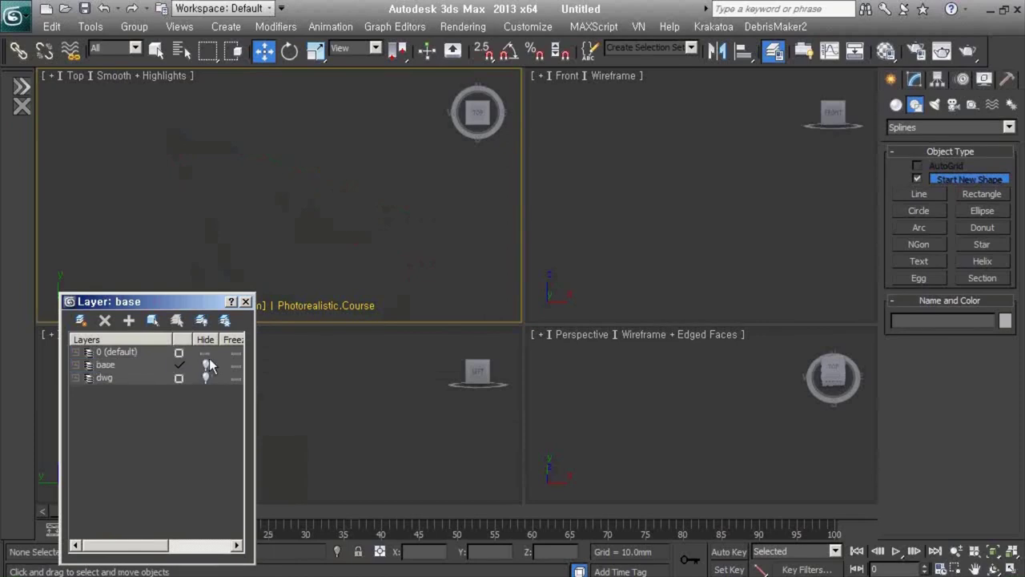
click(205, 365)
Select the base_spline outline and orbit the view to see it at an angle.
click(326, 172)
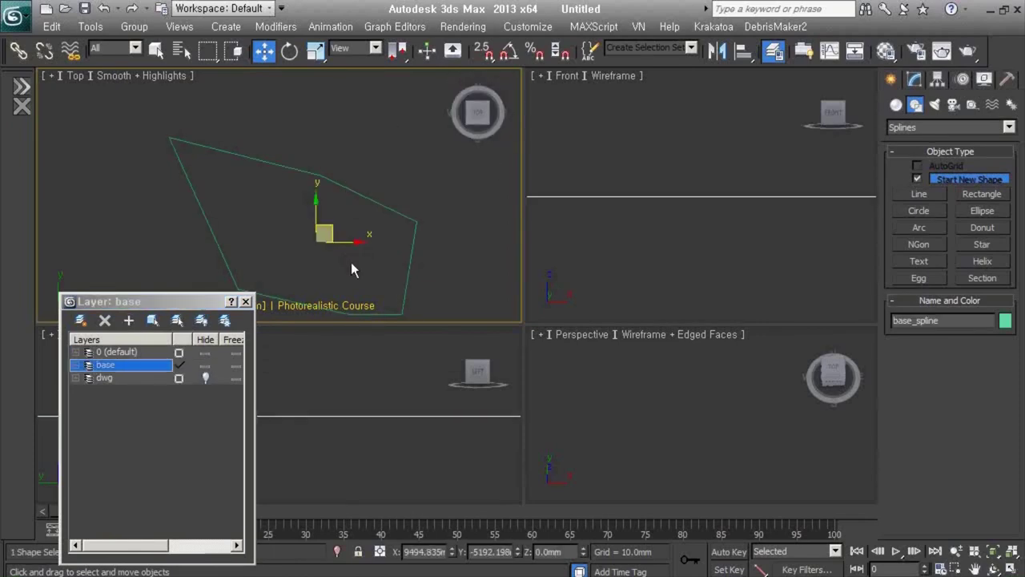
alt+middle_drag(351, 261, 408, 183)
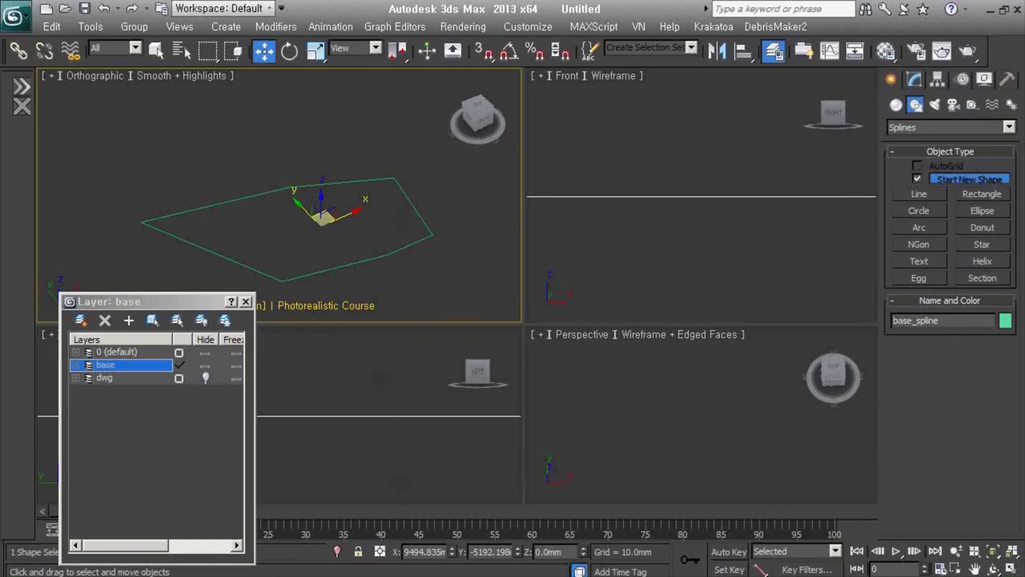
key(alt+Tab)
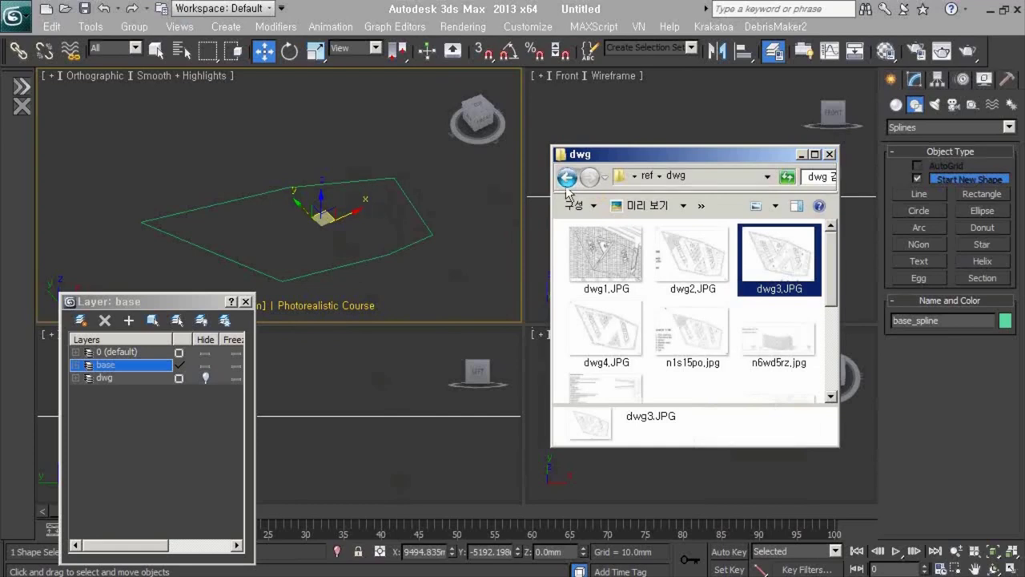
click(800, 154)
alt+middle_drag(407, 197, 353, 173)
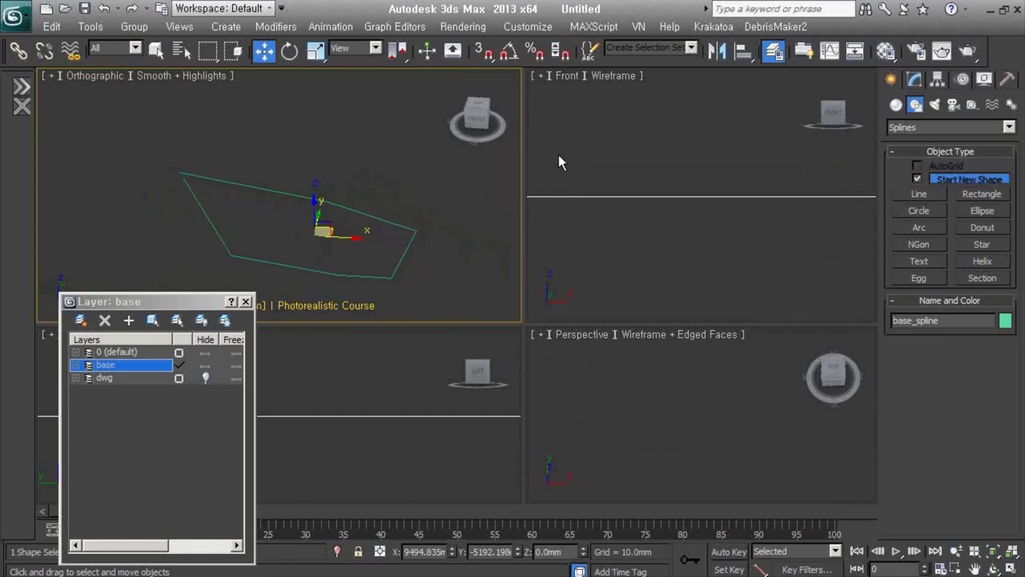
Add an Extrude modifier to base_spline from the Modifier List.
click(916, 83)
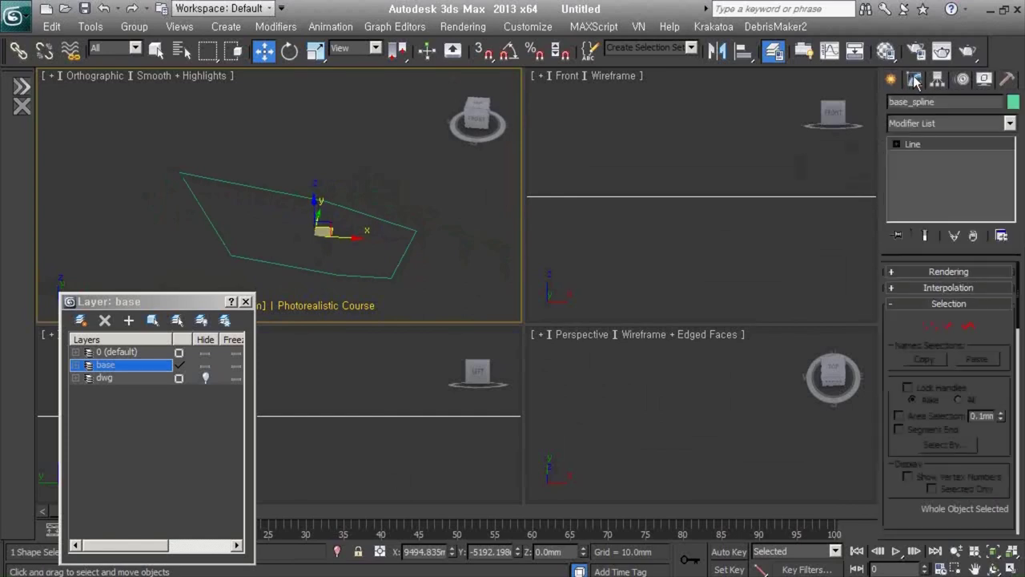
click(956, 123)
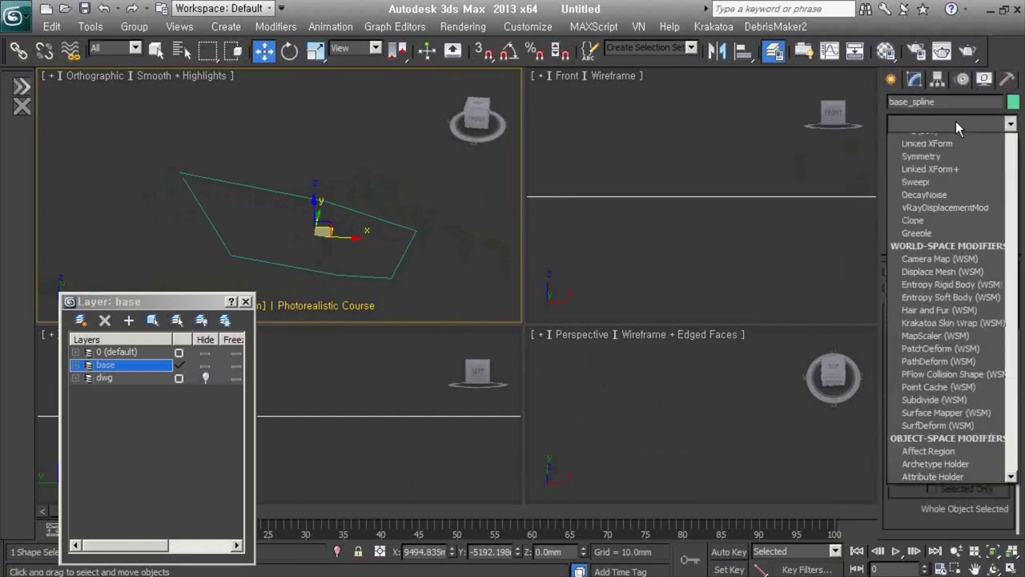
key(e)
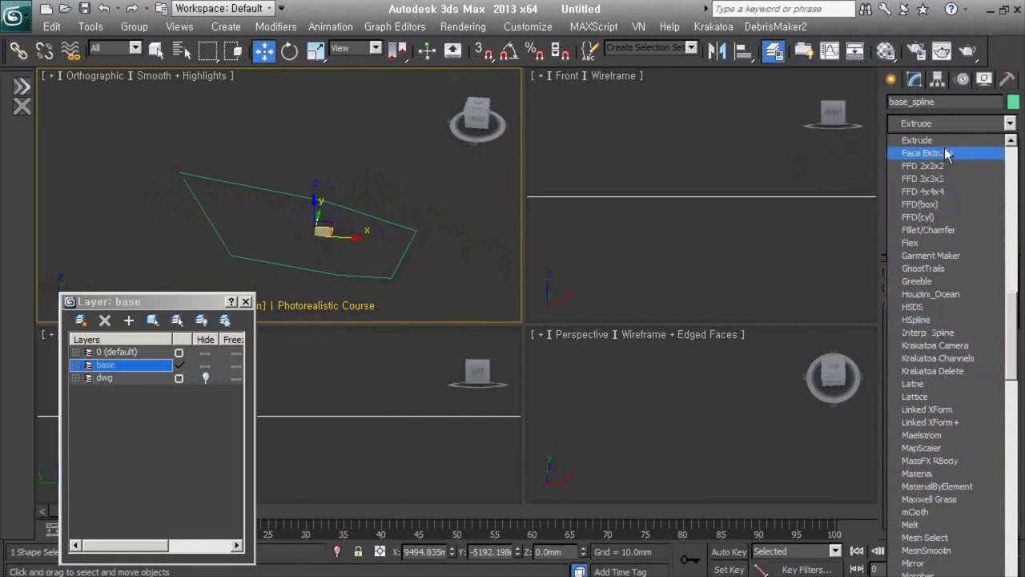
click(946, 142)
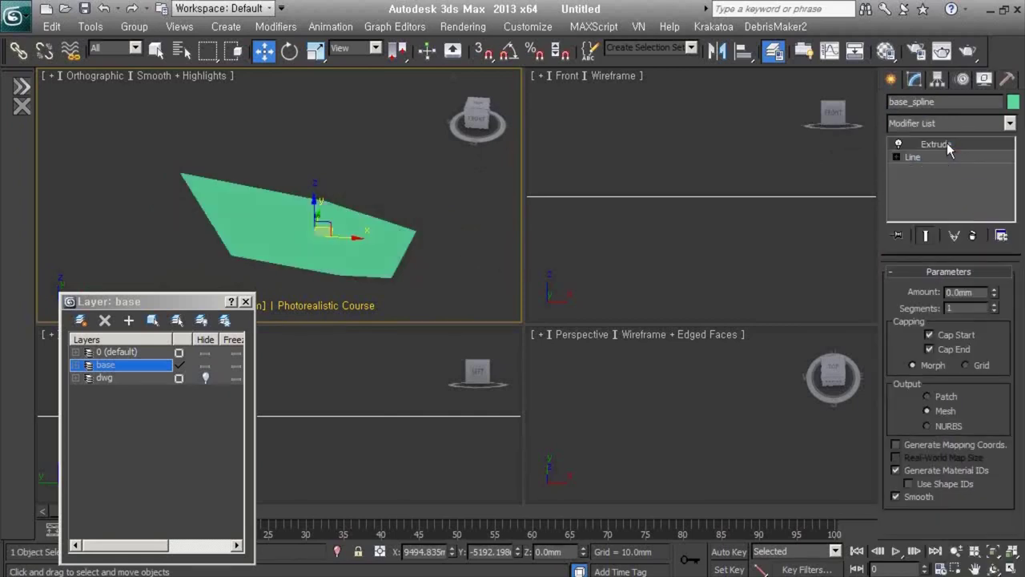
Turn off Cap Start and Cap End and raise the extrusion Amount to about 44930 mm.
click(929, 335)
click(929, 350)
mouse_move(994, 292)
mouse_down()
mouse_move(985, 251)
mouse_move(939, 219)
mouse_move(895, 275)
mouse_up()
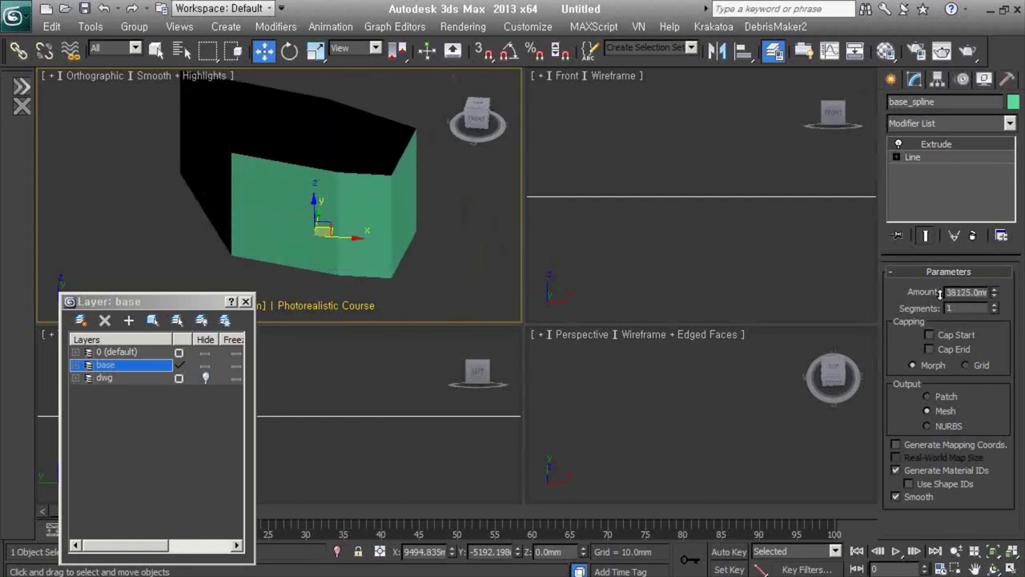
mouse_move(499, 264)
alt+middle_down()
mouse_move(449, 291)
mouse_move(511, 253)
mouse_move(407, 278)
mouse_move(457, 316)
mouse_move(466, 293)
mouse_move(401, 236)
mouse_move(376, 230)
mouse_move(357, 122)
alt+middle_up()
mouse_move(501, 226)
alt+middle_down()
mouse_move(347, 224)
mouse_move(434, 231)
alt+middle_up()
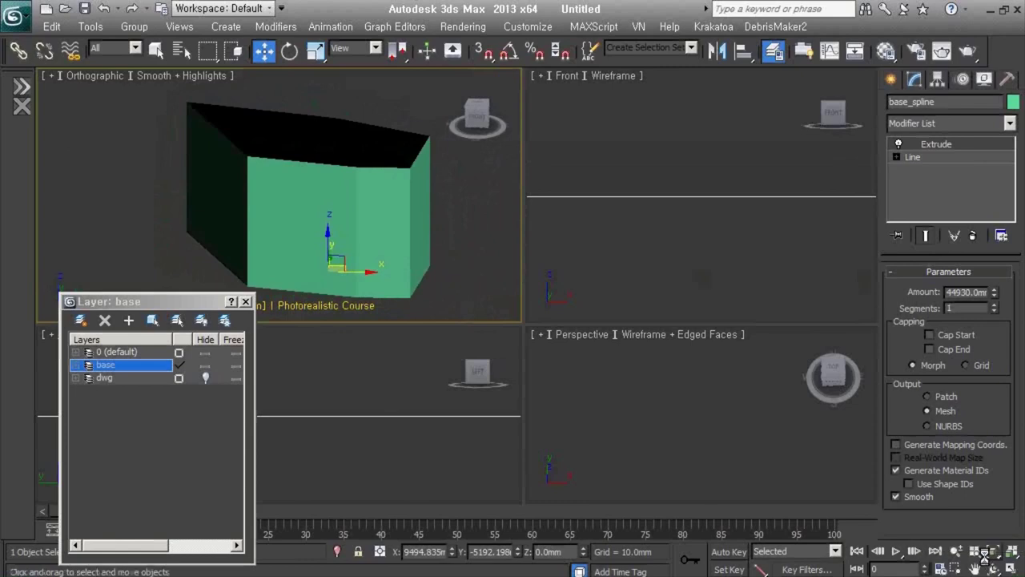
Set viewport Lighting and Shadows to Default Lights and turn on Edged Faces with F4.
right_click(987, 562)
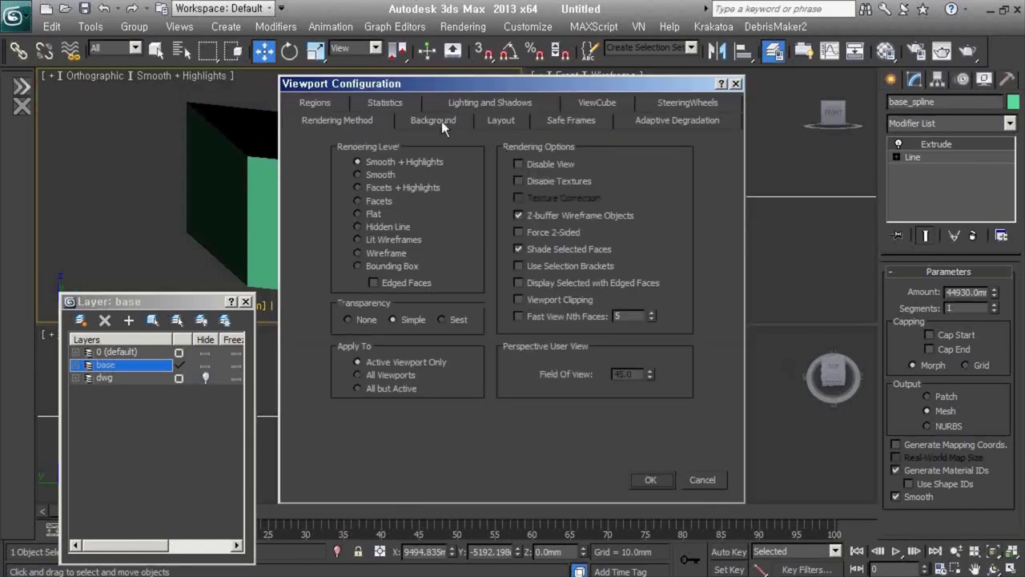
click(486, 103)
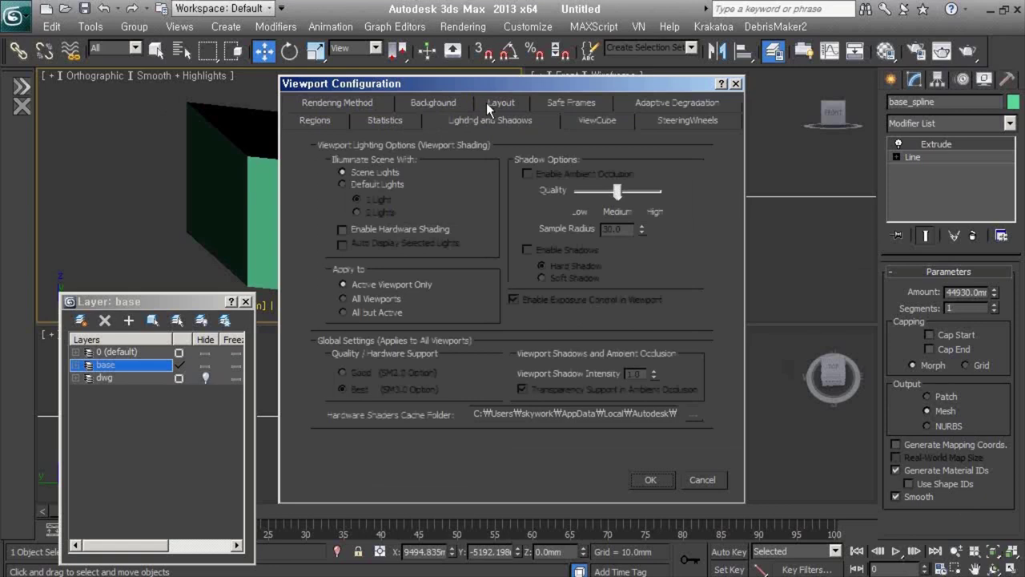
click(383, 183)
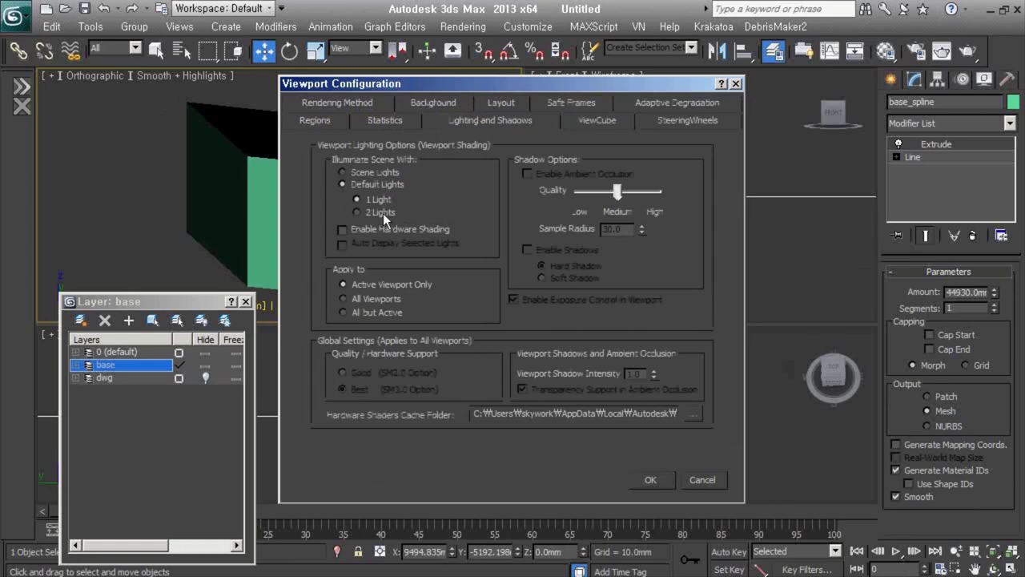
click(653, 479)
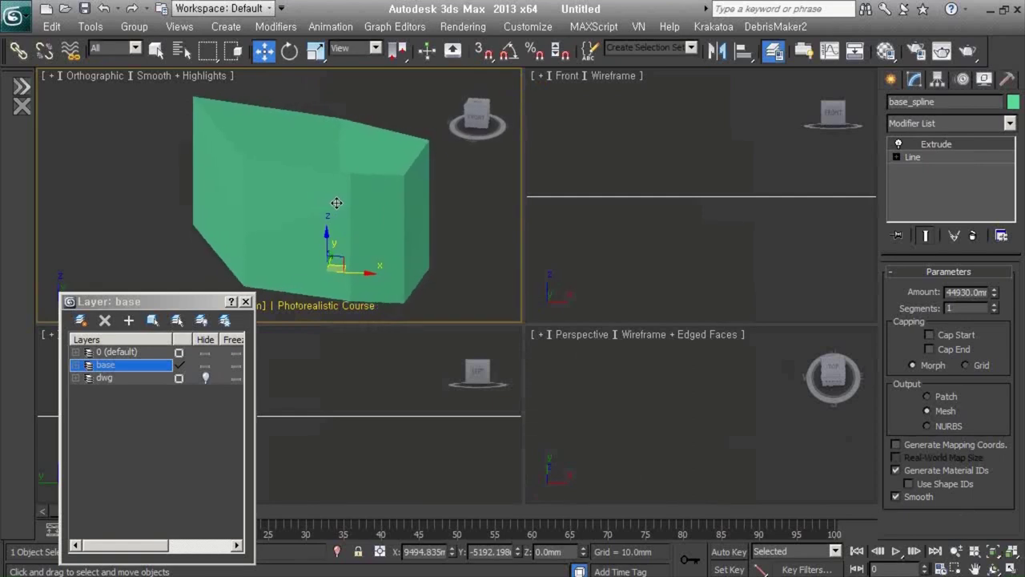
key(F4)
mouse_move(407, 226)
alt+middle_down()
mouse_move(344, 218)
mouse_move(384, 273)
mouse_move(340, 240)
mouse_move(357, 224)
alt+middle_up()
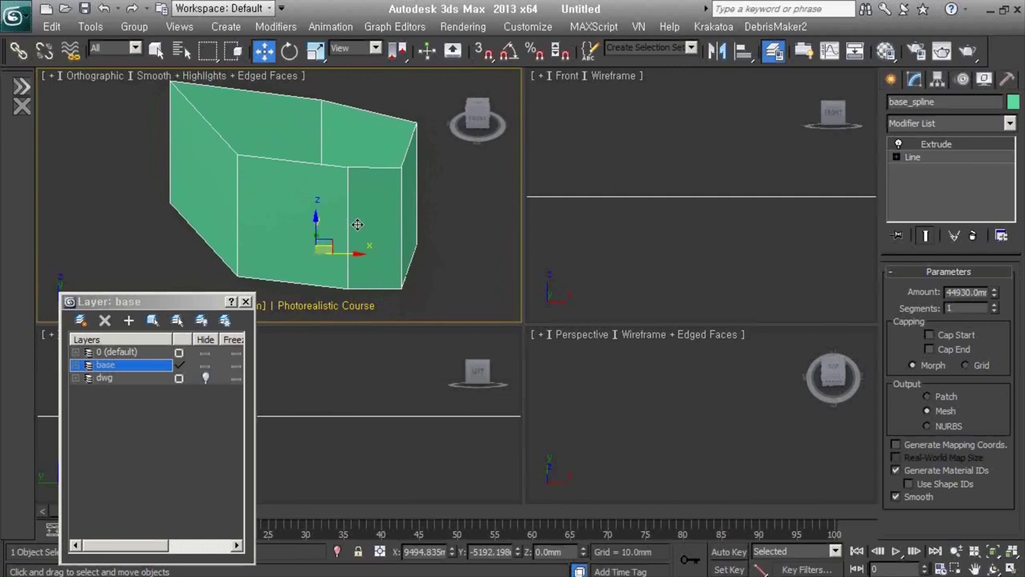
Save the scene as dwg.max inside a new folder named a.
key(ctrl+s)
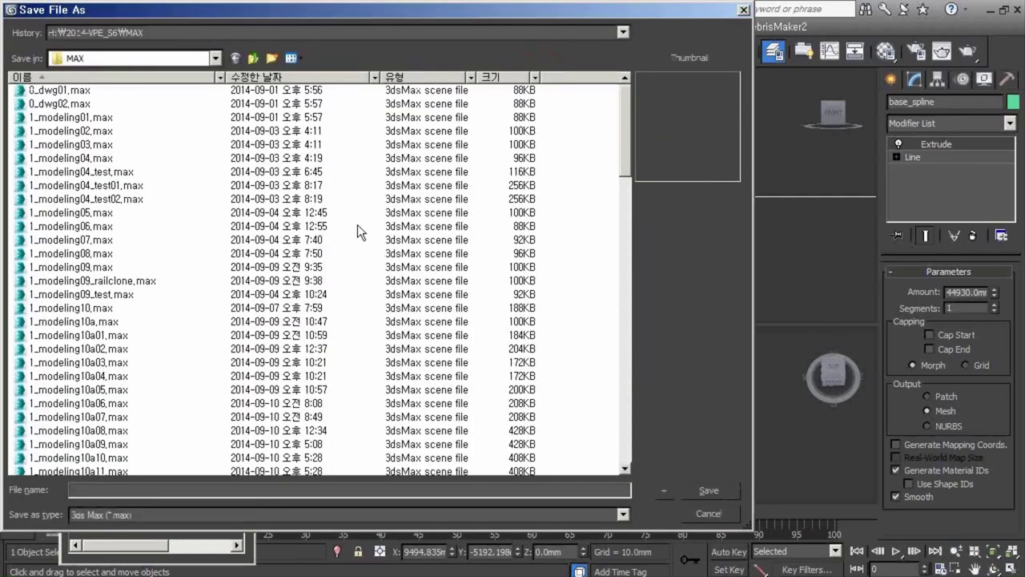
click(271, 58)
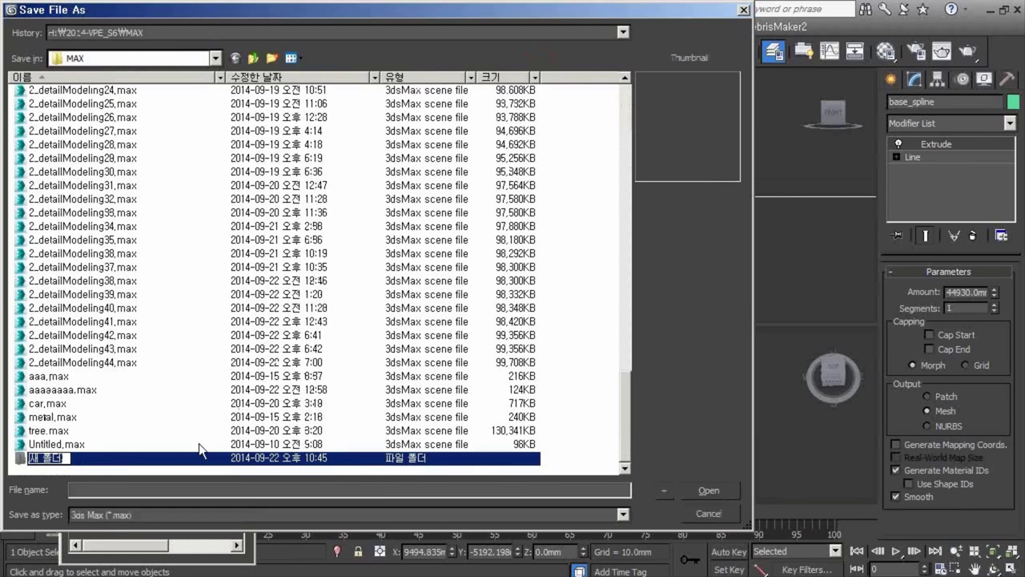
text(a)
key(Return)
key(Return)
click(235, 489)
text(dwg)
key(Return)
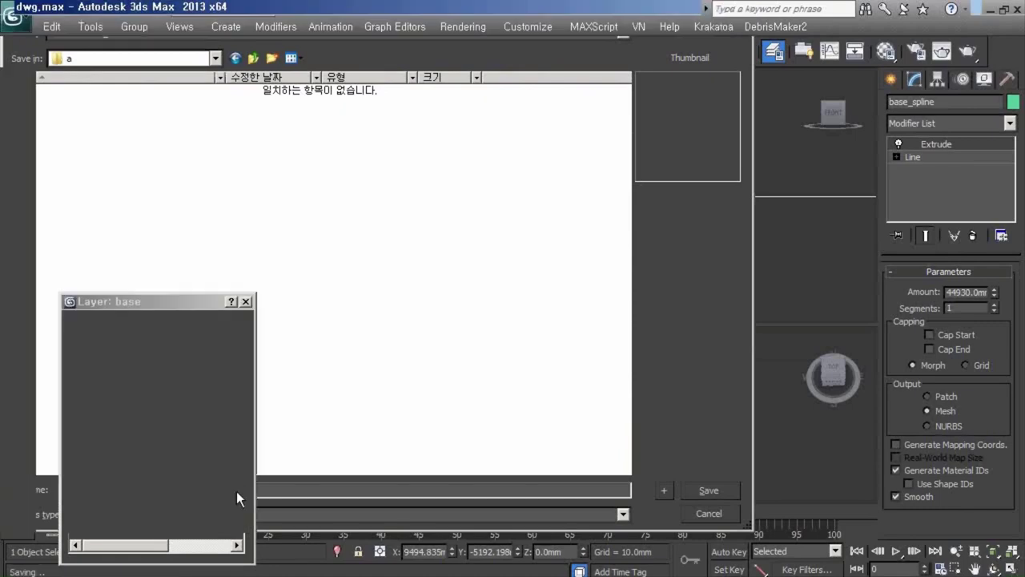
Close the layer manager and deselect the extruded walls.
click(246, 302)
click(180, 256)
middle_drag(343, 246, 355, 254)
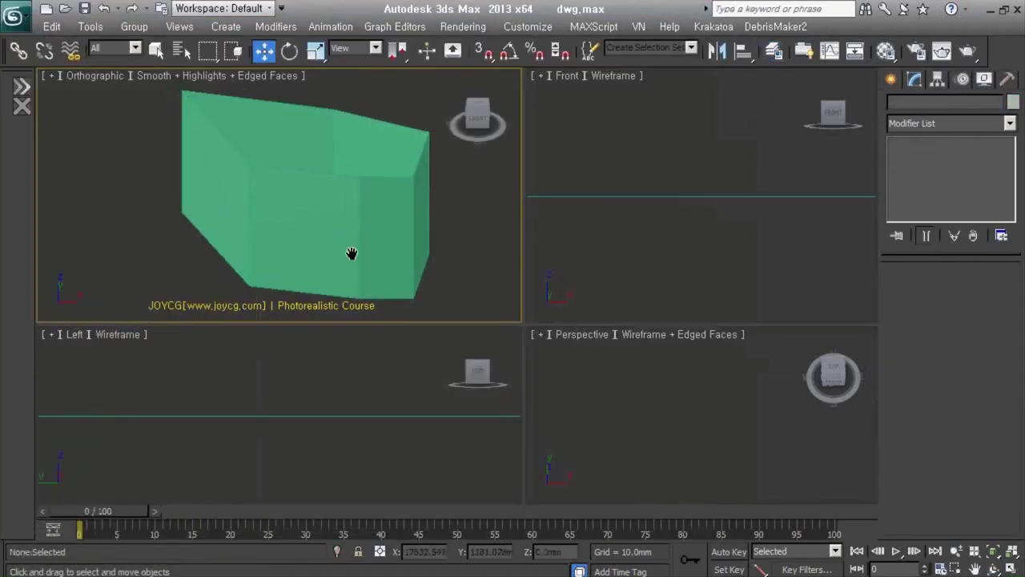